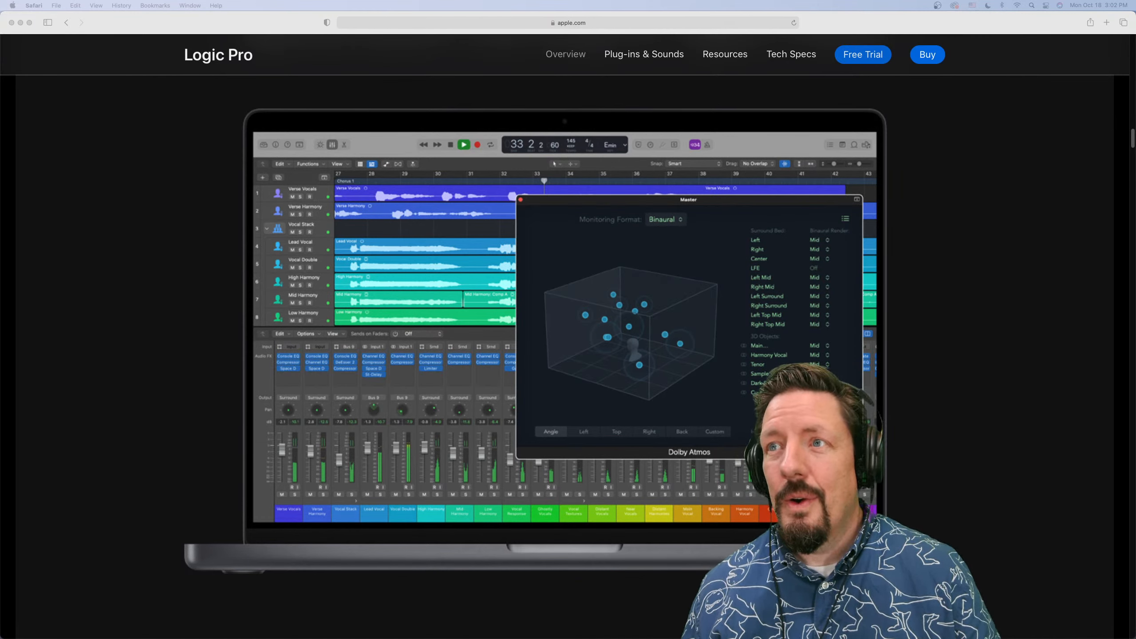
Switch to the App Store and check the Logic Pro update's download progress and release notes
{"action": "key", "text": "cmd+Tab"}
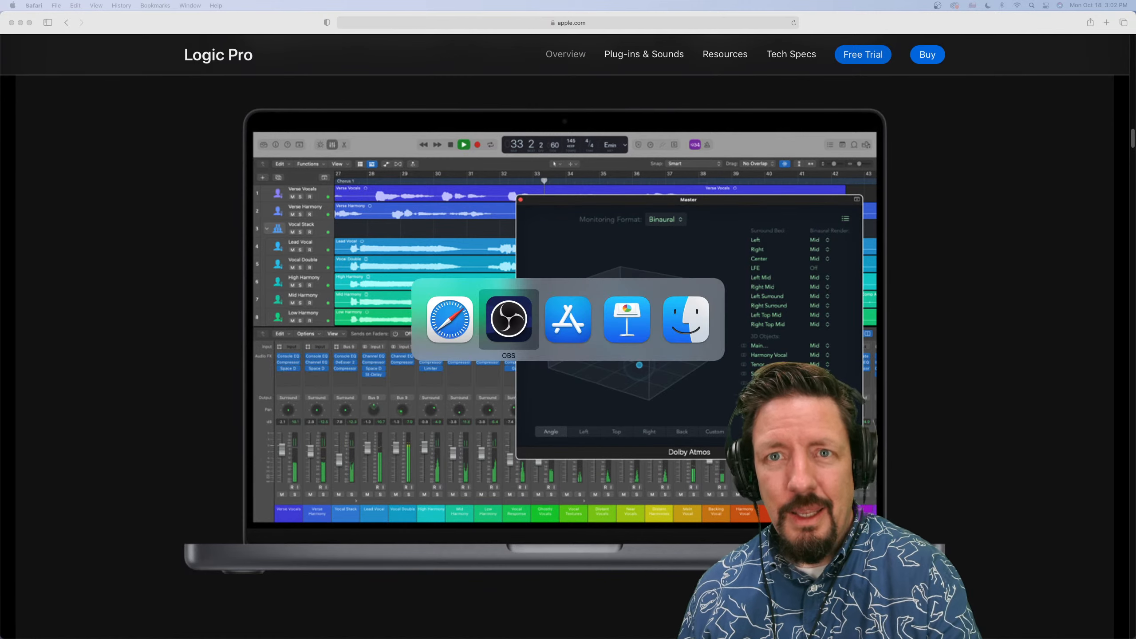
{"action": "key", "text": "cmd+Tab"}
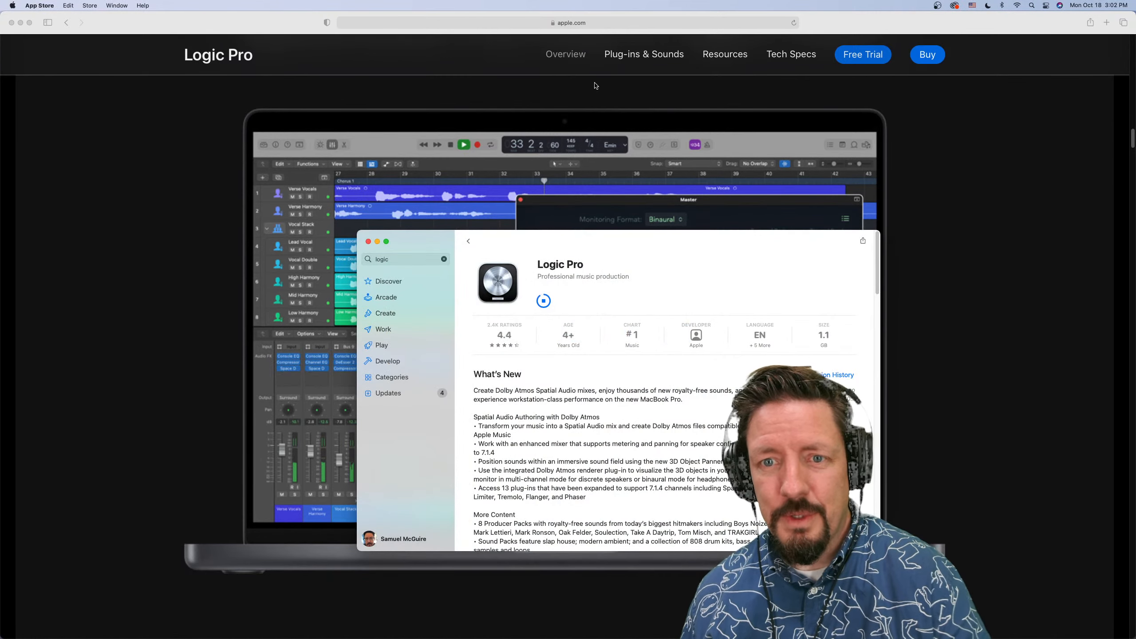
{"action": "left_click_drag", "start_coordinate": [657, 245], "coordinate": [668, 130]}
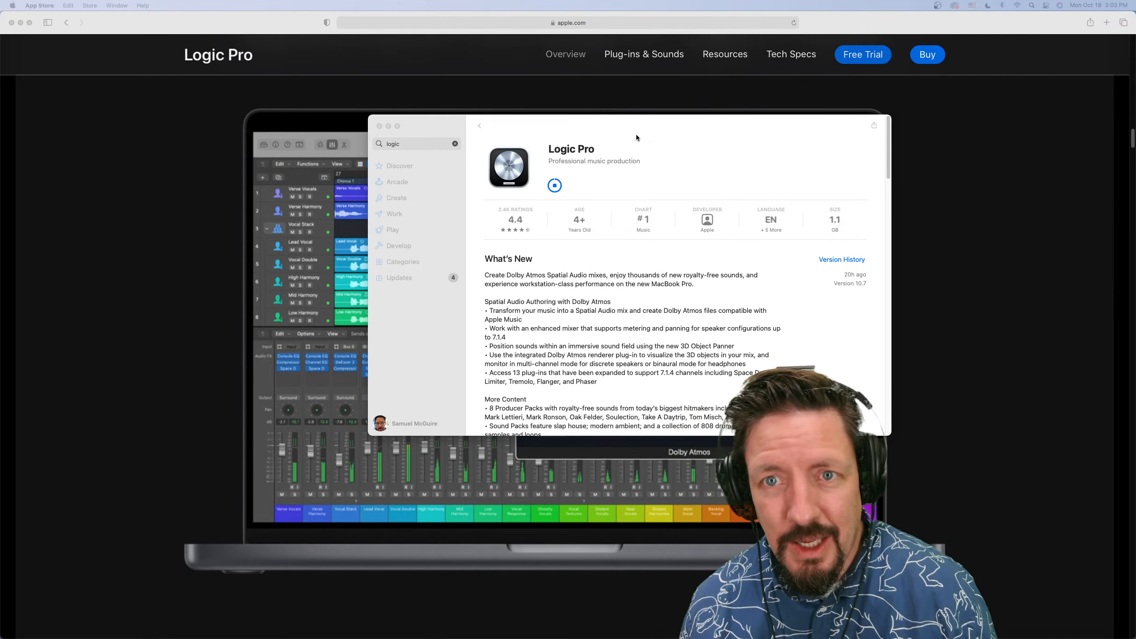
{"action": "left_click", "coordinate": [636, 146]}
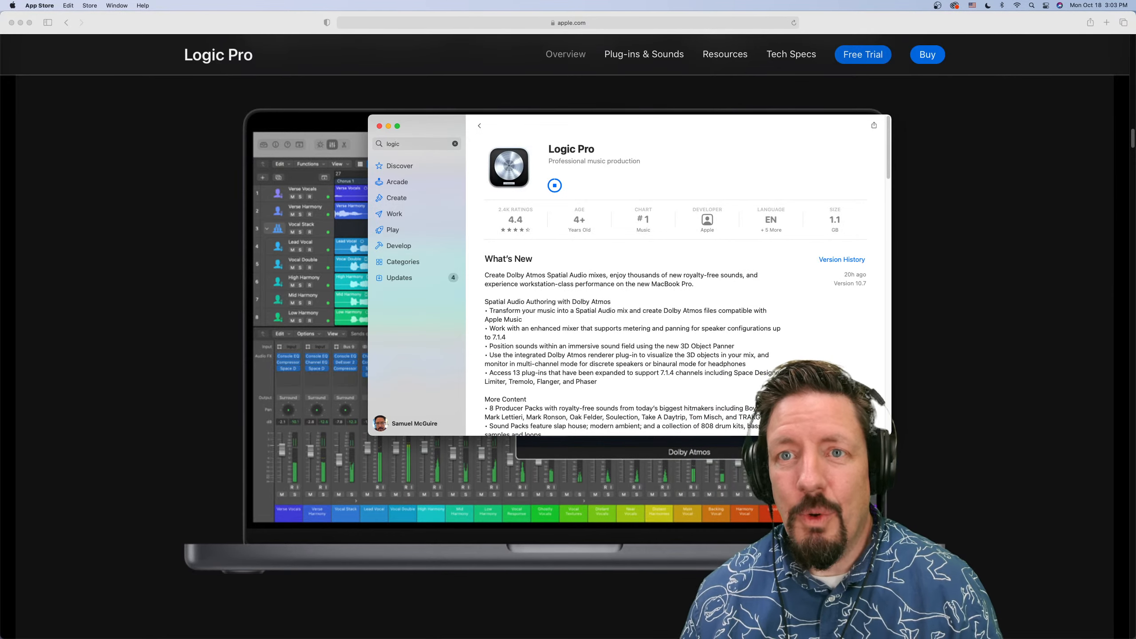
{"action": "left_click_drag", "start_coordinate": [628, 132], "coordinate": [553, 0]}
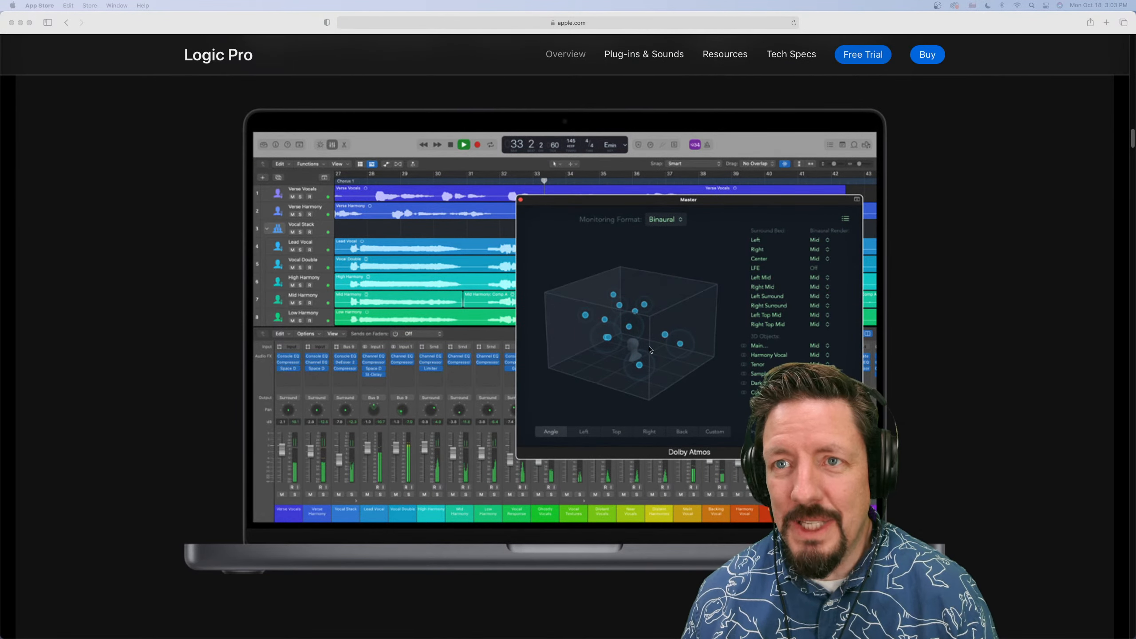
Read the Logic Pro overview page's sections on the surround mixer, 3D Object Panner, spatial audio plug-ins and Dolby Atmos export
{"action": "scroll", "coordinate": [570, 351], "scroll_direction": "down", "scroll_amount": 15}
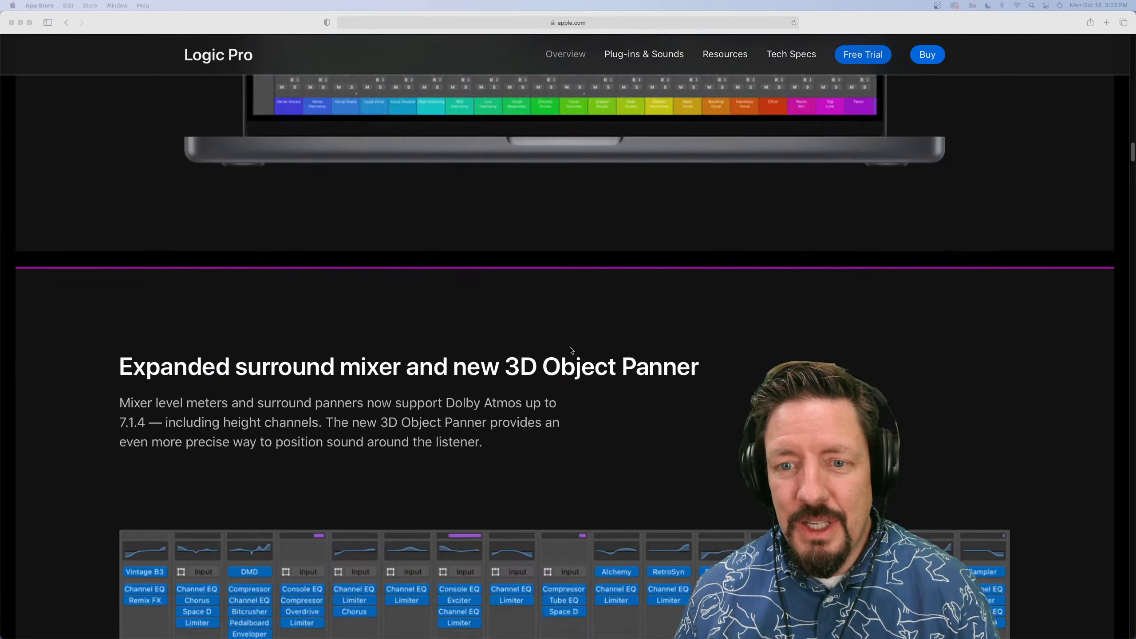
{"action": "scroll", "coordinate": [571, 349], "scroll_direction": "down", "scroll_amount": 2}
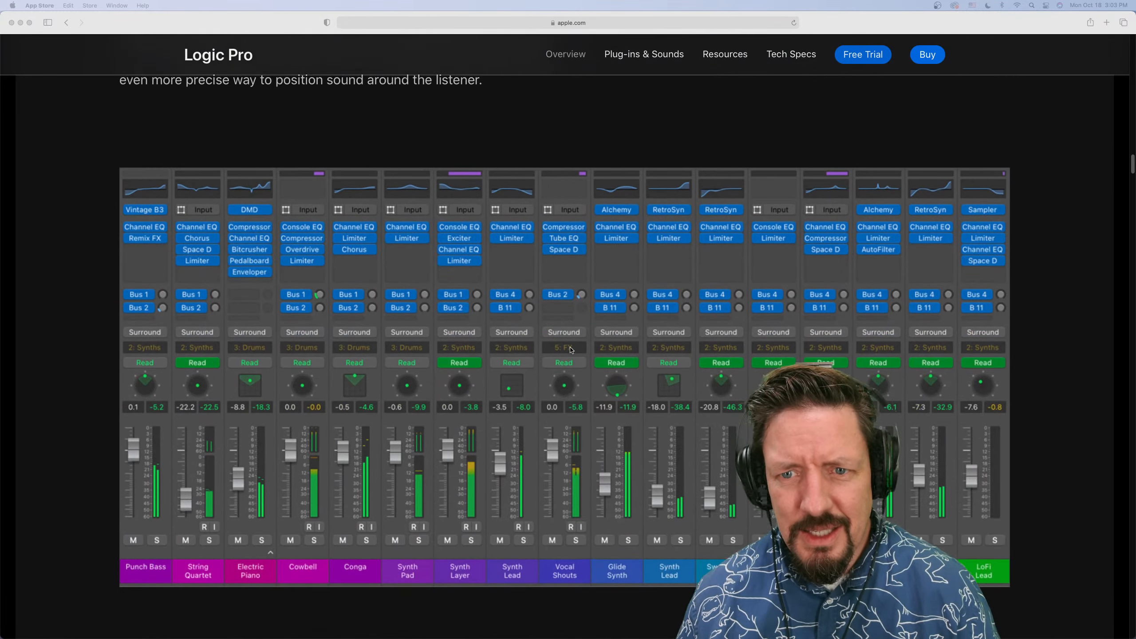
{"action": "scroll", "coordinate": [571, 351], "scroll_direction": "down", "scroll_amount": 15}
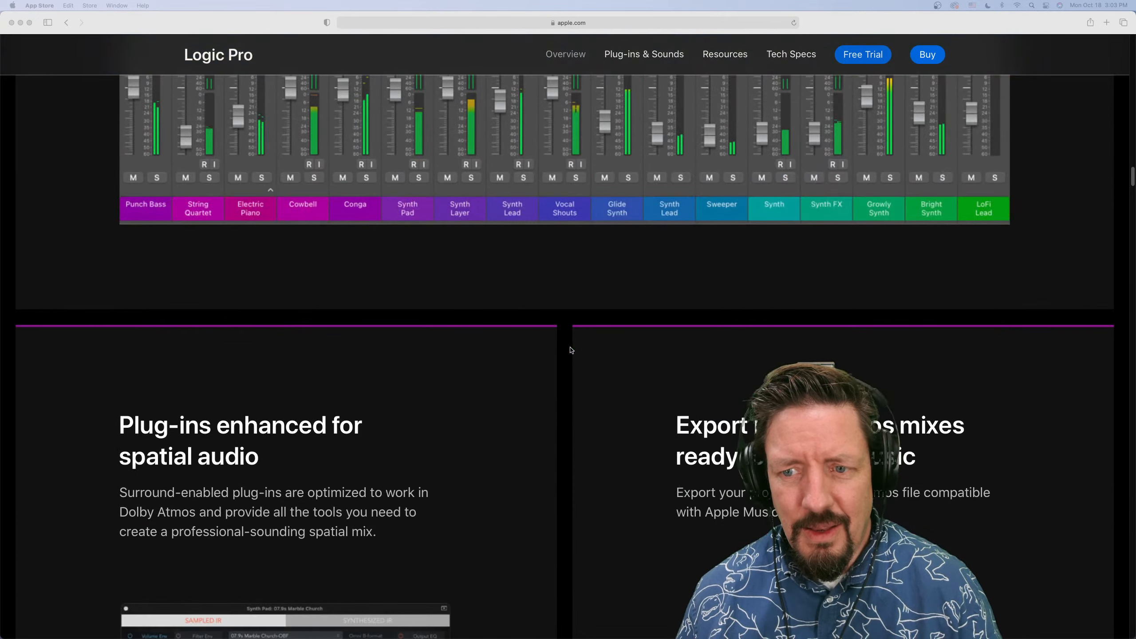
{"action": "scroll", "coordinate": [571, 350], "scroll_direction": "down", "scroll_amount": 20}
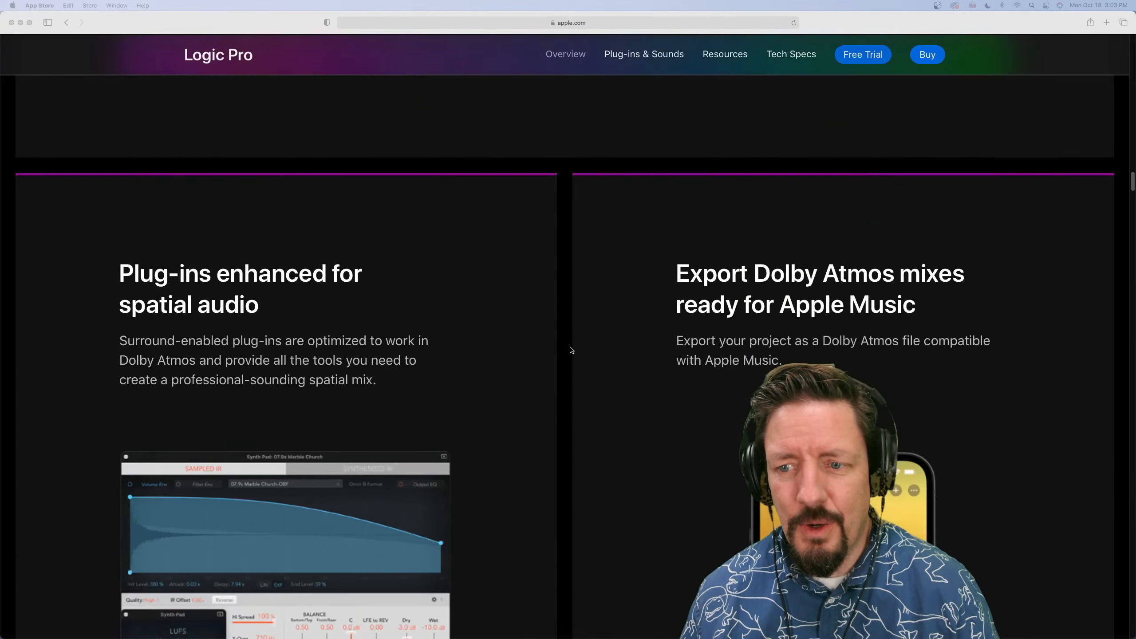
{"action": "scroll", "coordinate": [571, 351], "scroll_direction": "up", "scroll_amount": 20}
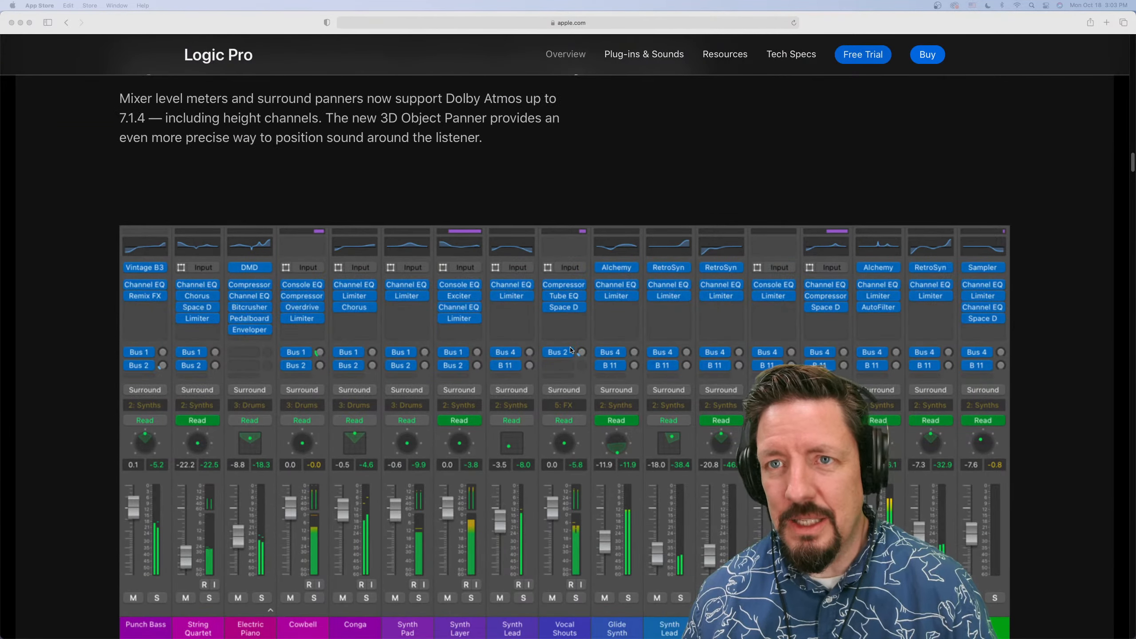
Open the Plug-ins & Sounds page for Logic Pro and examine the surround plug-ins section
{"action": "left_click", "coordinate": [646, 57]}
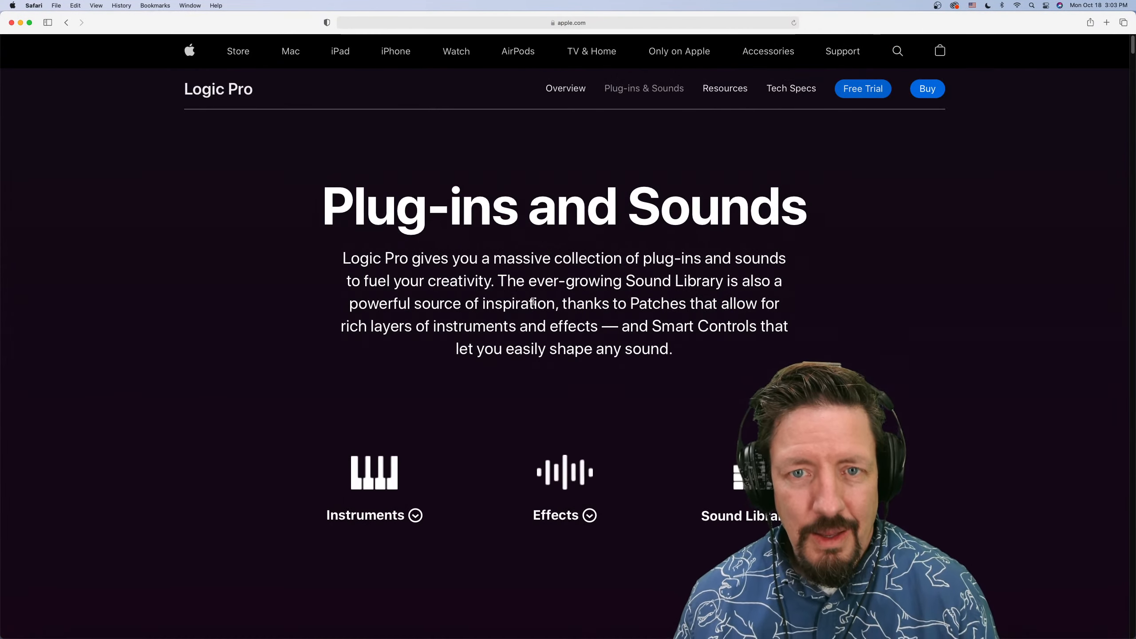
{"action": "scroll", "coordinate": [533, 302], "scroll_direction": "down", "scroll_amount": 15}
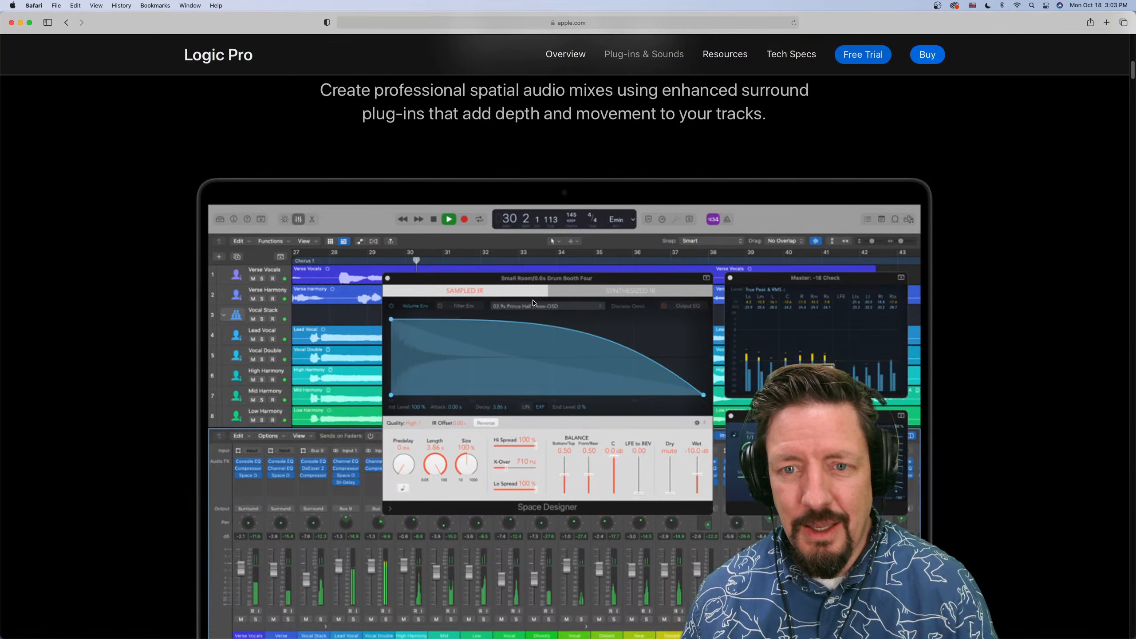
{"action": "scroll", "coordinate": [533, 302], "scroll_direction": "down", "scroll_amount": 3}
{"action": "scroll", "coordinate": [533, 303], "scroll_direction": "down", "scroll_amount": 2}
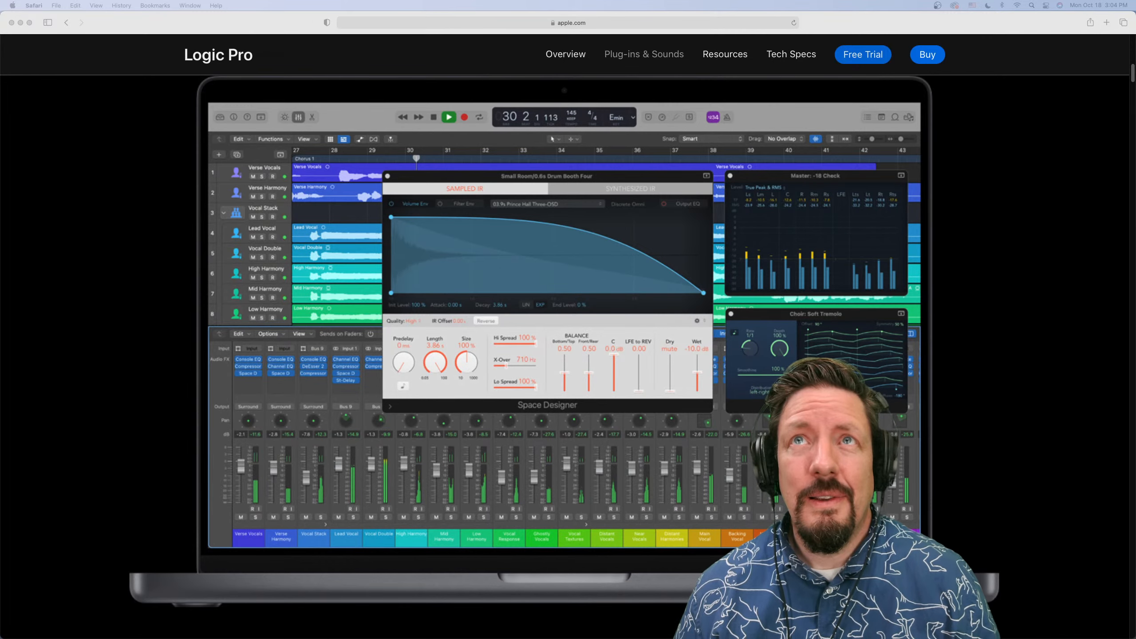
Switch to Logic Pro and create a new project using the default template "Empty"
{"action": "left_click_drag", "start_coordinate": [654, 0], "coordinate": [578, 196]}
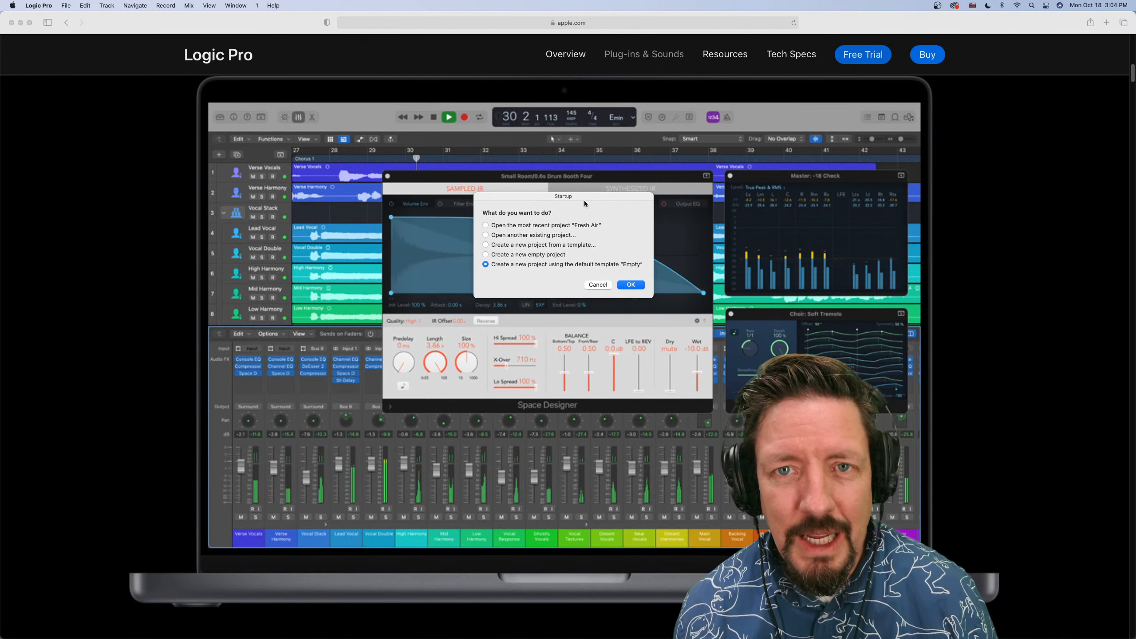
{"action": "left_click", "coordinate": [524, 256]}
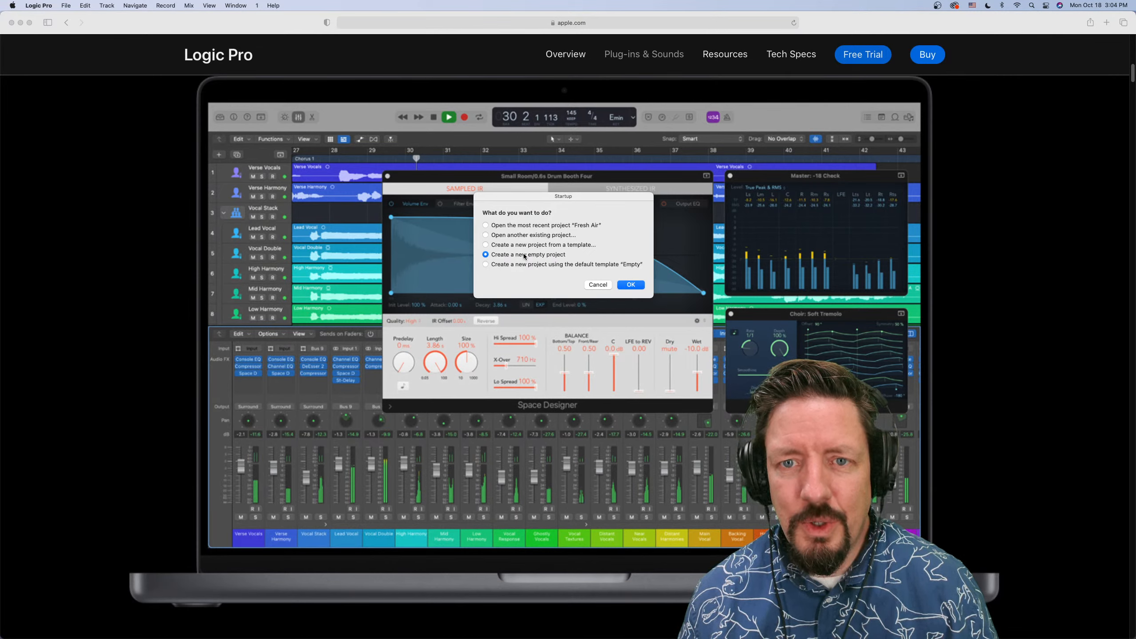
{"action": "left_click", "coordinate": [536, 265]}
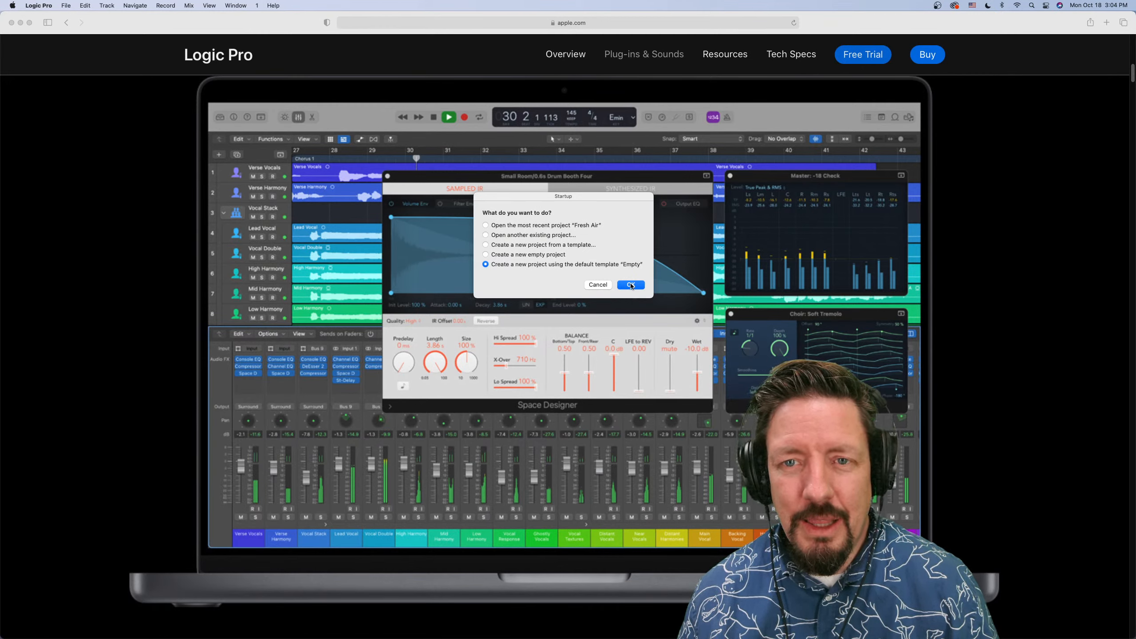
{"action": "left_click", "coordinate": [630, 286]}
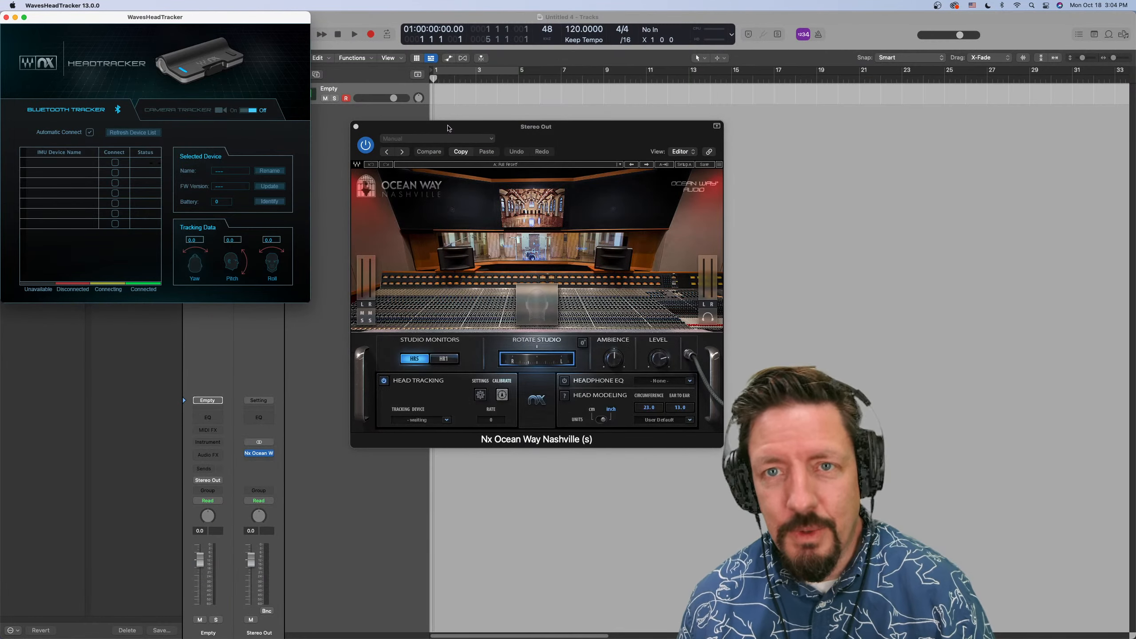
Return to the Logic Pro project and remove the Nx Ocean Way Nashville plug-in from the Stereo Out channel
{"action": "left_click", "coordinate": [326, 153]}
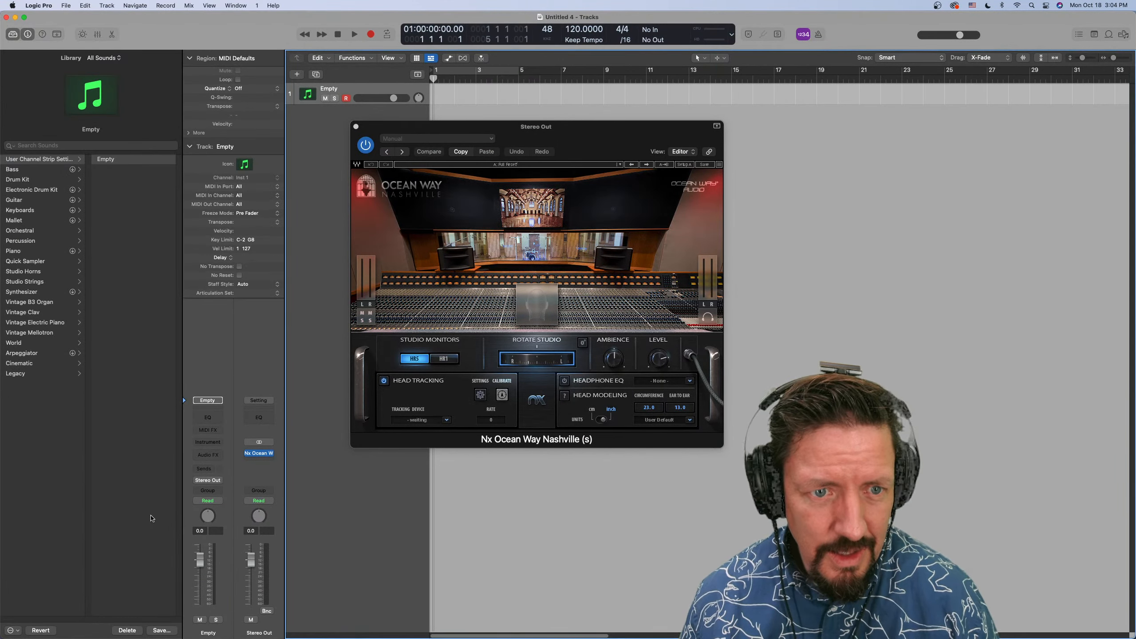
{"action": "left_click", "coordinate": [267, 454]}
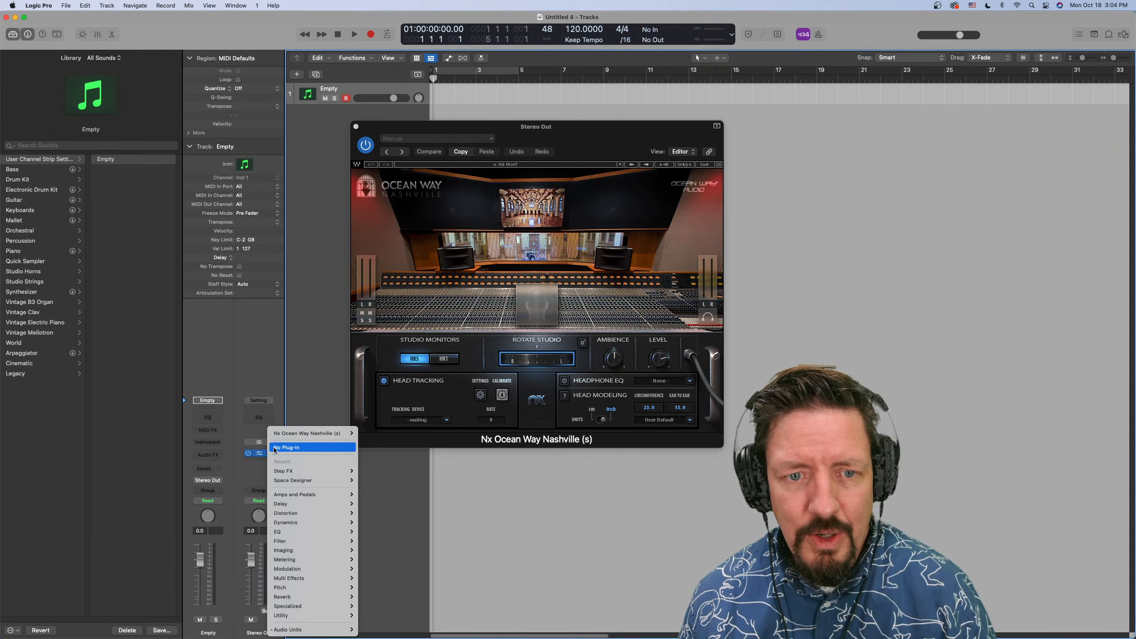
{"action": "left_click", "coordinate": [286, 447]}
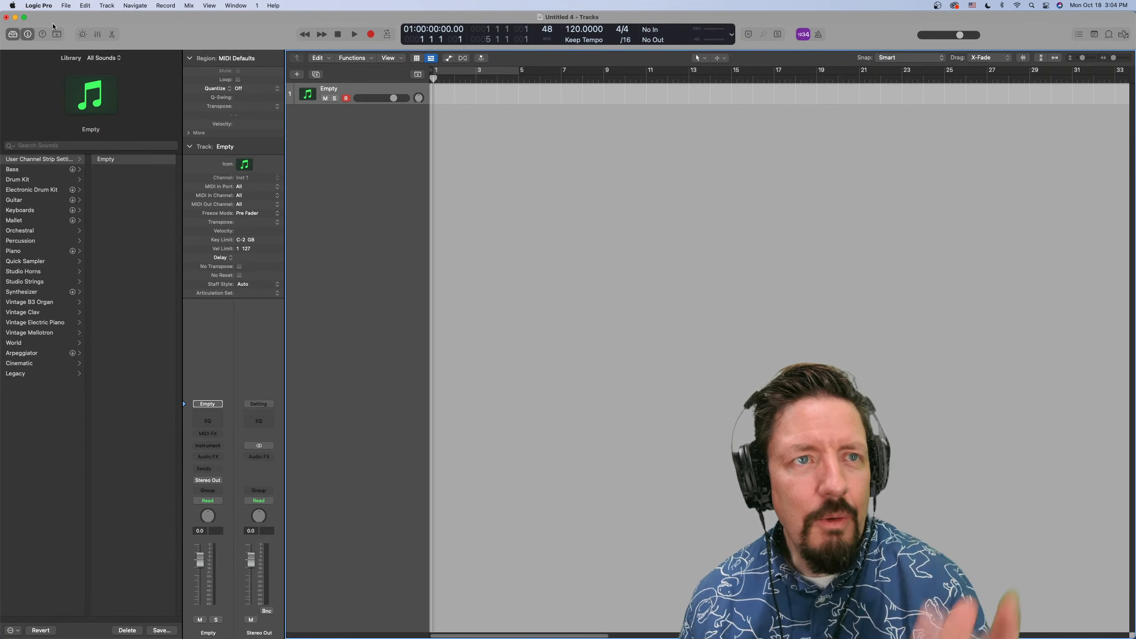
Open the Sound Library Manager and select all uninstalled content packages
{"action": "left_click", "coordinate": [45, 6]}
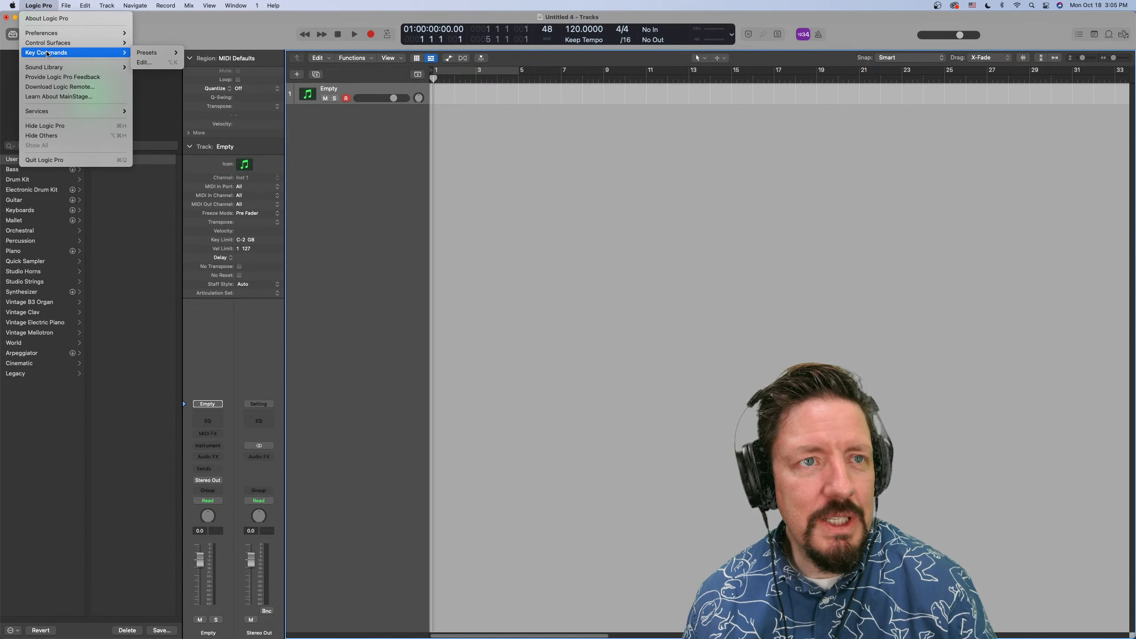
{"action": "mouse_move", "coordinate": [80, 67]}
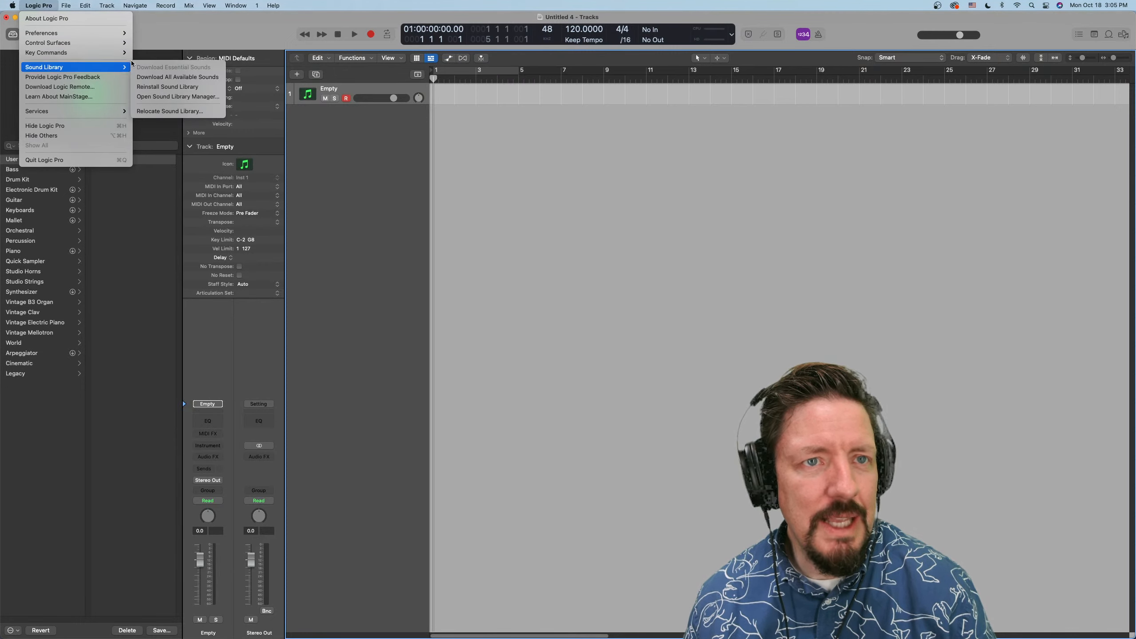
{"action": "left_click", "coordinate": [177, 97]}
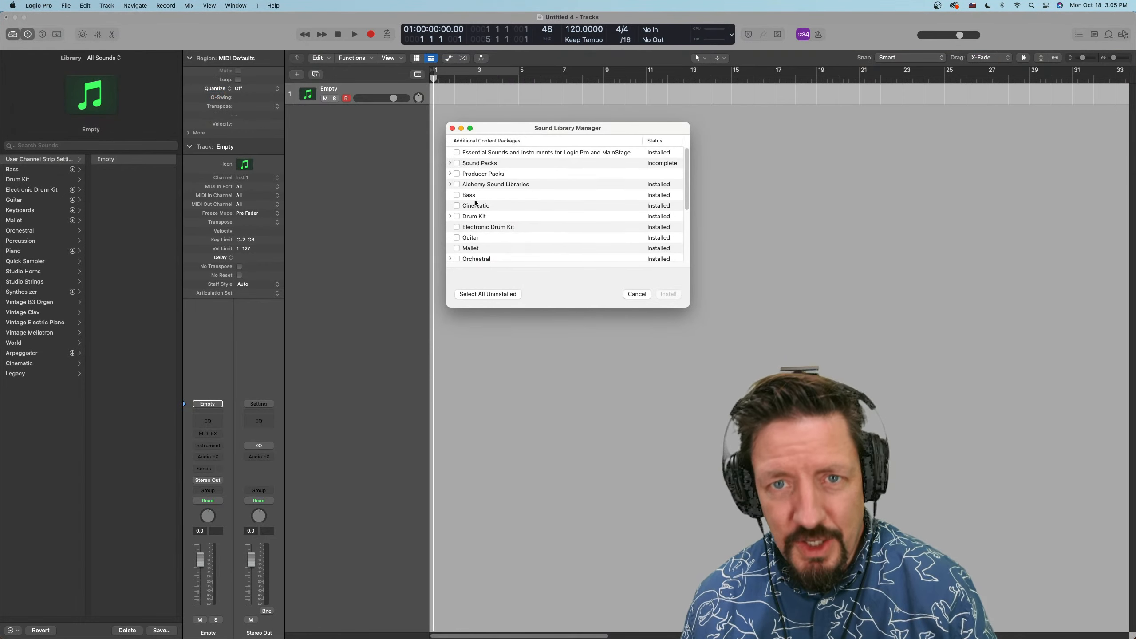
{"action": "left_click", "coordinate": [493, 295]}
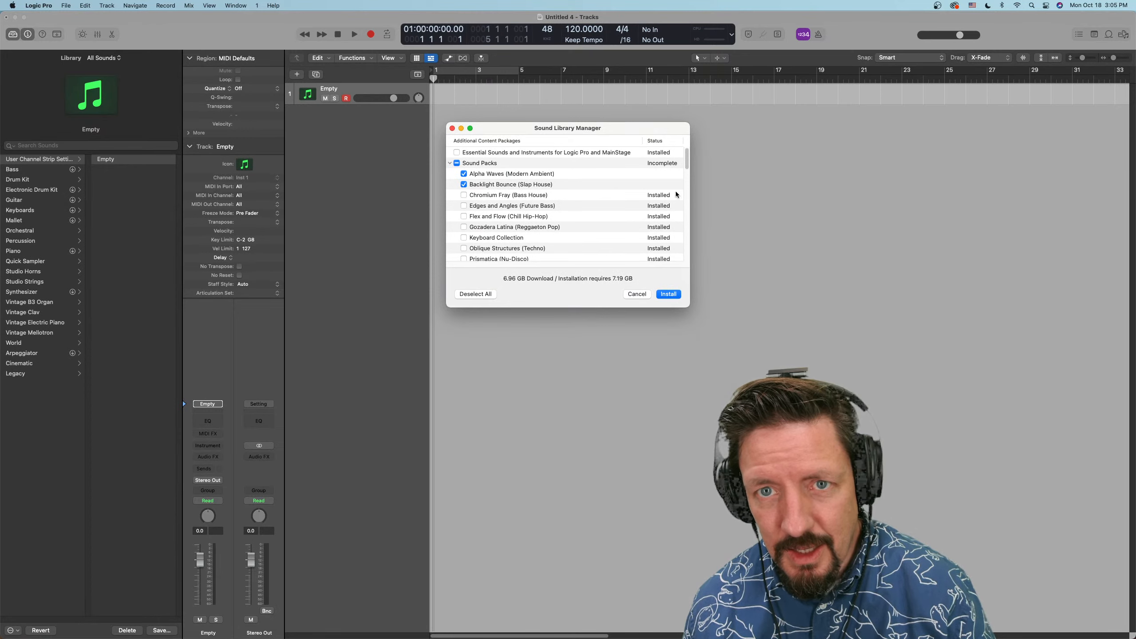
Review the selected sound and producer packs in the Sound Library Manager, and install them
{"action": "scroll", "coordinate": [554, 186], "scroll_direction": "down", "scroll_amount": 10}
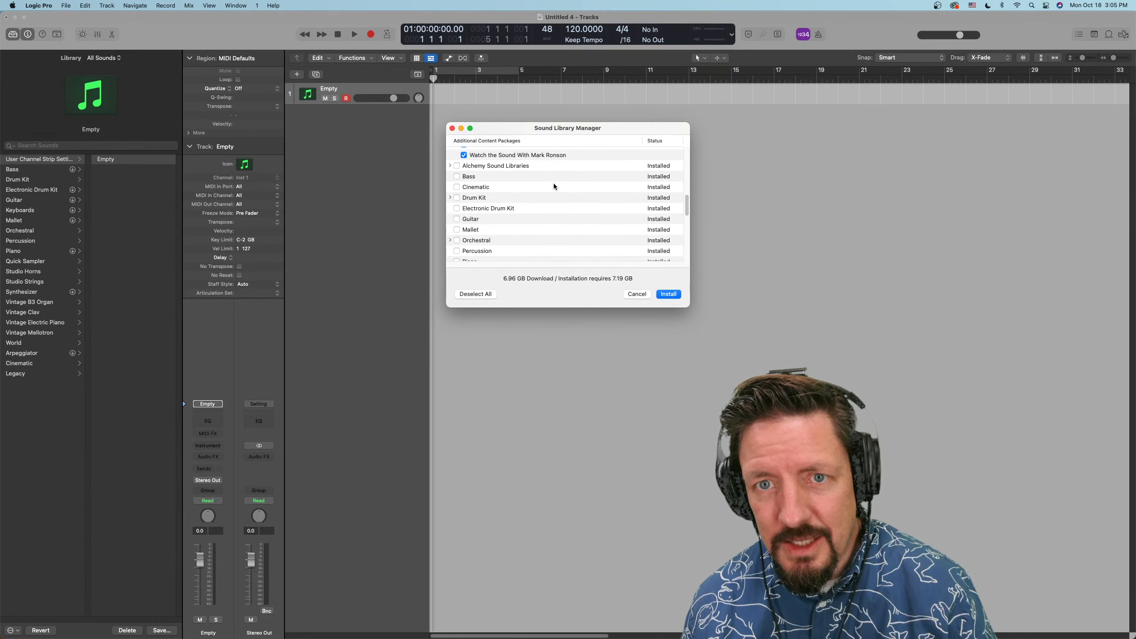
{"action": "scroll", "coordinate": [554, 186], "scroll_direction": "down", "scroll_amount": 1}
{"action": "scroll", "coordinate": [554, 186], "scroll_direction": "up", "scroll_amount": 5}
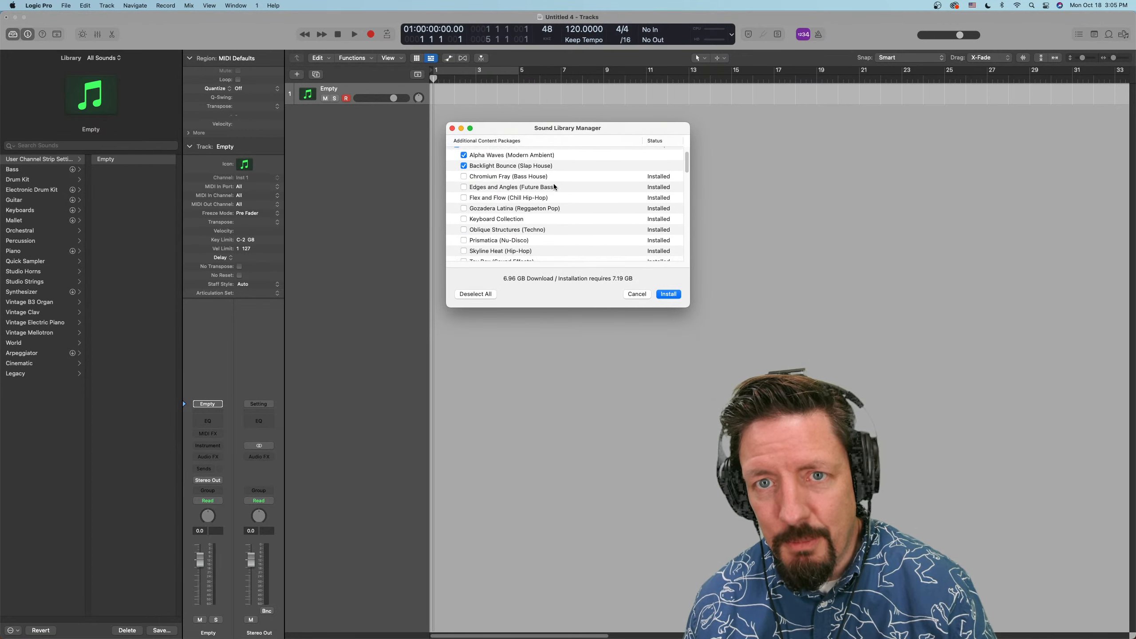
{"action": "scroll", "coordinate": [554, 187], "scroll_direction": "down", "scroll_amount": 3}
{"action": "scroll", "coordinate": [514, 210], "scroll_direction": "up", "scroll_amount": 5}
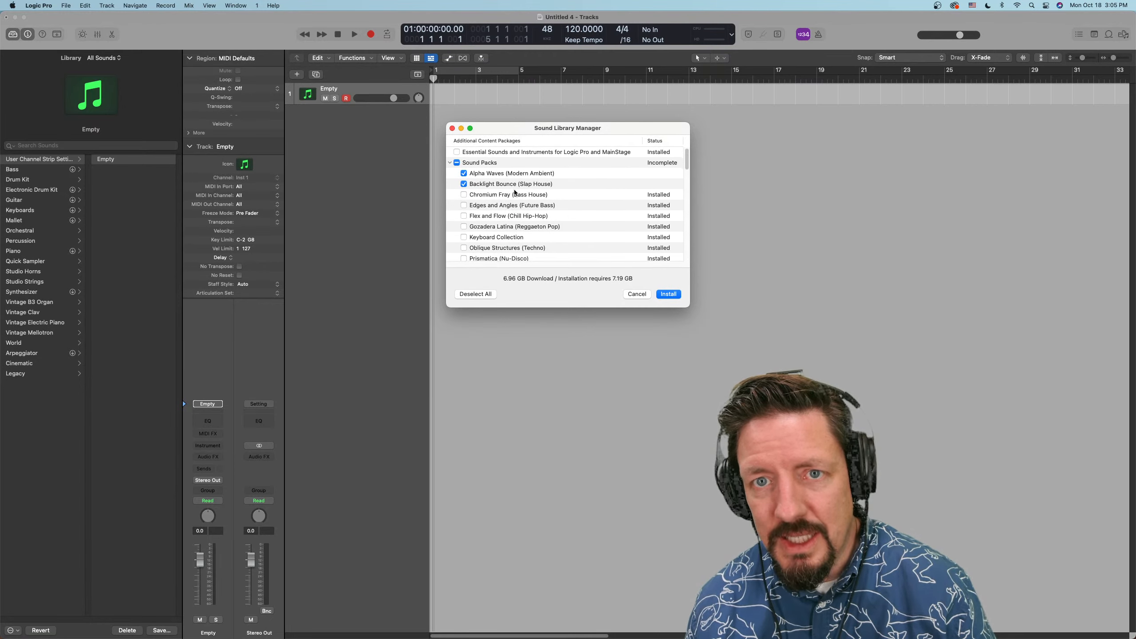
{"action": "scroll", "coordinate": [517, 193], "scroll_direction": "down", "scroll_amount": 12}
{"action": "scroll", "coordinate": [515, 192], "scroll_direction": "down", "scroll_amount": 1}
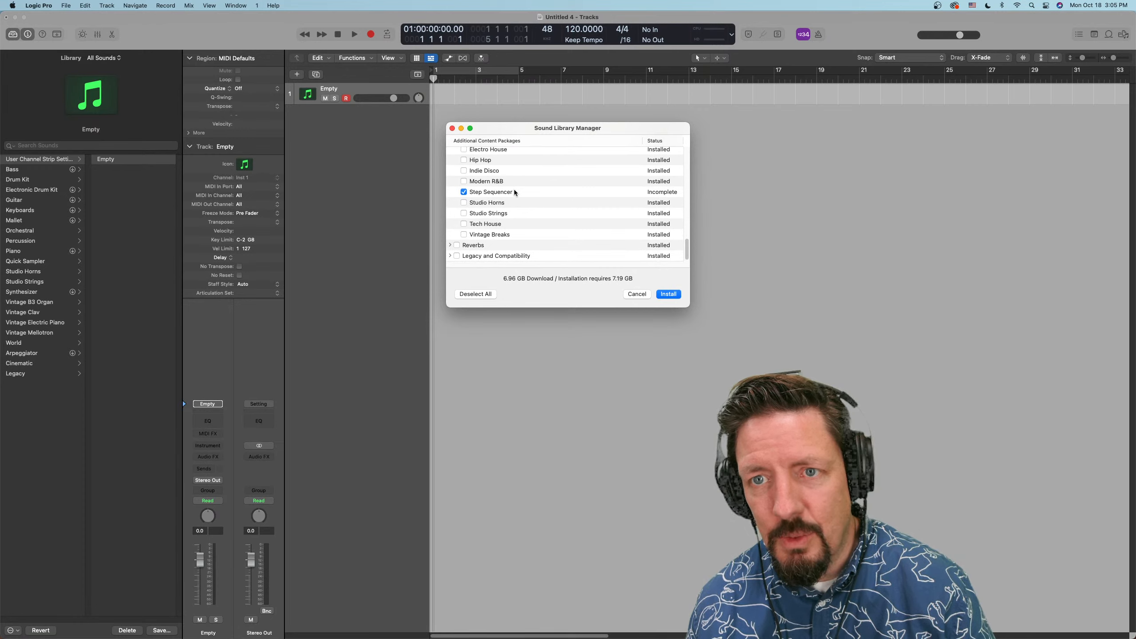
{"action": "scroll", "coordinate": [514, 192], "scroll_direction": "up", "scroll_amount": 4}
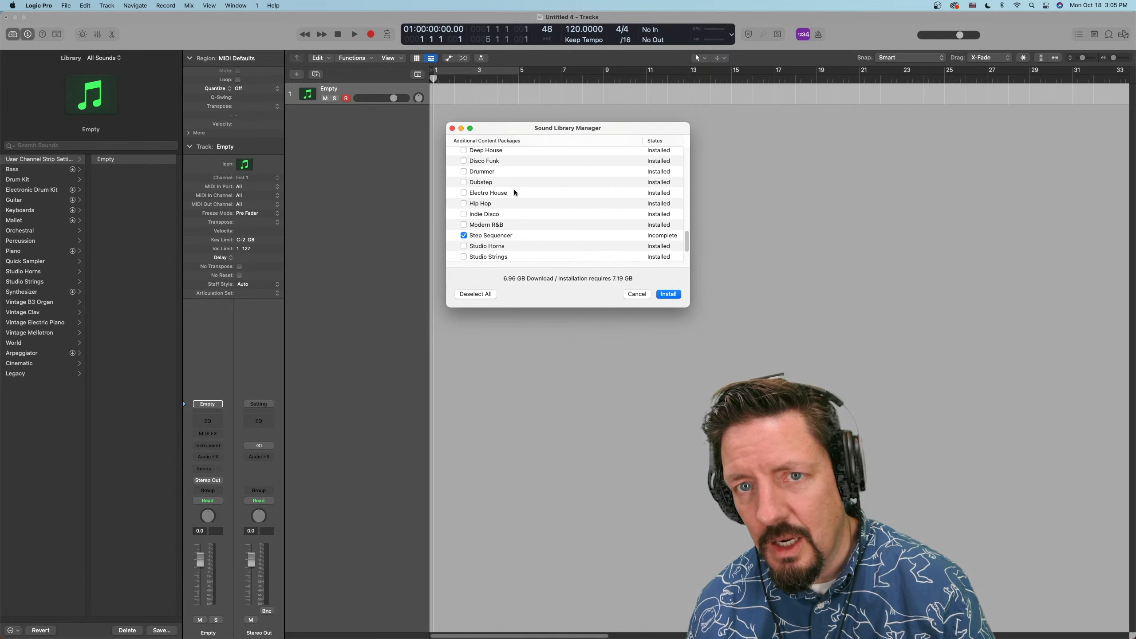
{"action": "left_click", "coordinate": [669, 295]}
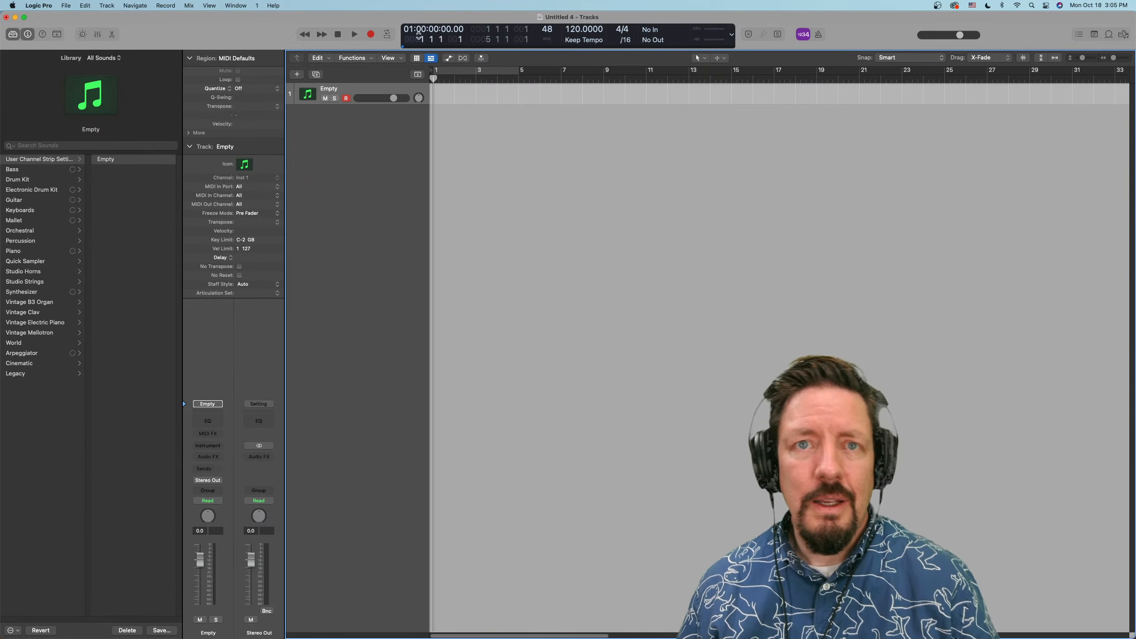
{"action": "left_click", "coordinate": [425, 47]}
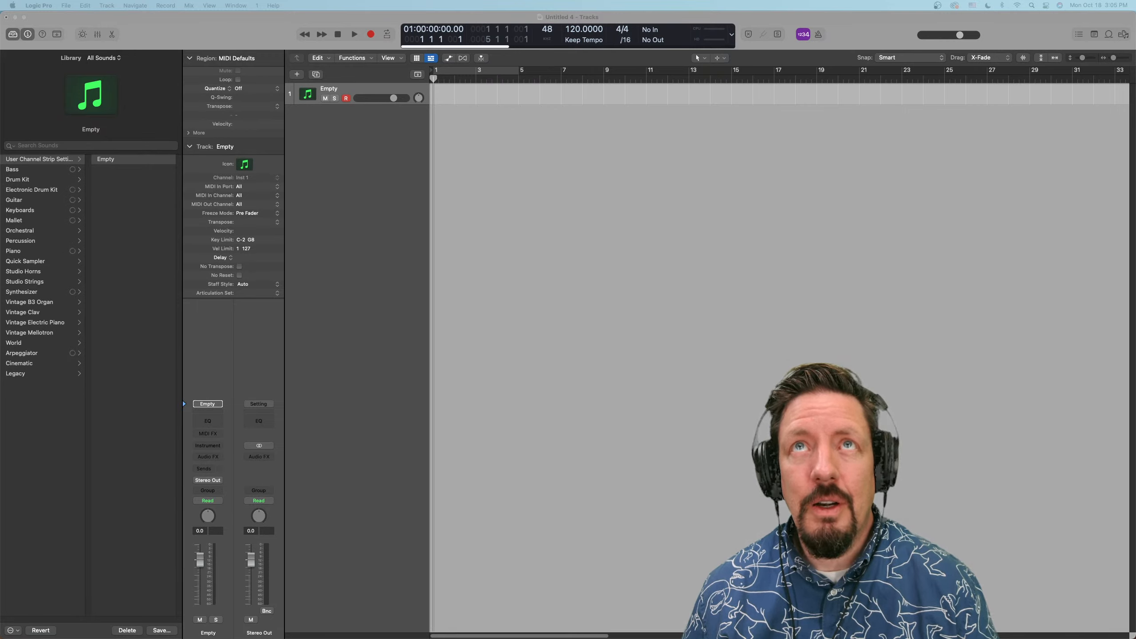
Switch to the App Store and examine the Logic Pro listing's information section, expanding the age rating details
{"action": "left_click_drag", "start_coordinate": [582, 0], "coordinate": [623, 193]}
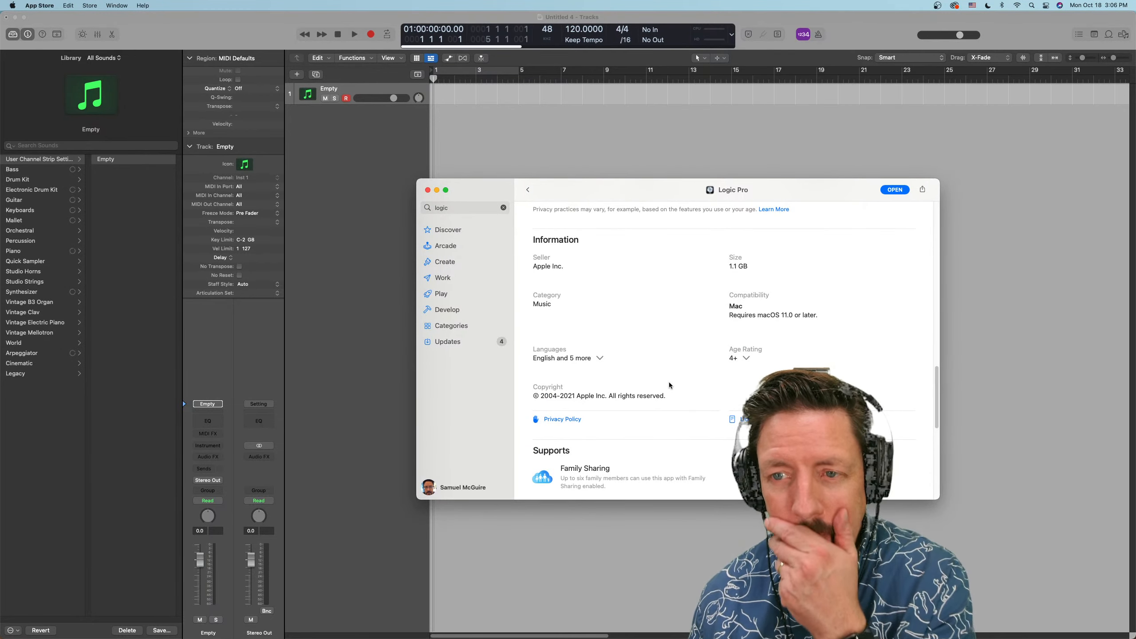
{"action": "scroll", "coordinate": [669, 384], "scroll_direction": "up", "scroll_amount": 3}
{"action": "scroll", "coordinate": [669, 382], "scroll_direction": "up", "scroll_amount": 4}
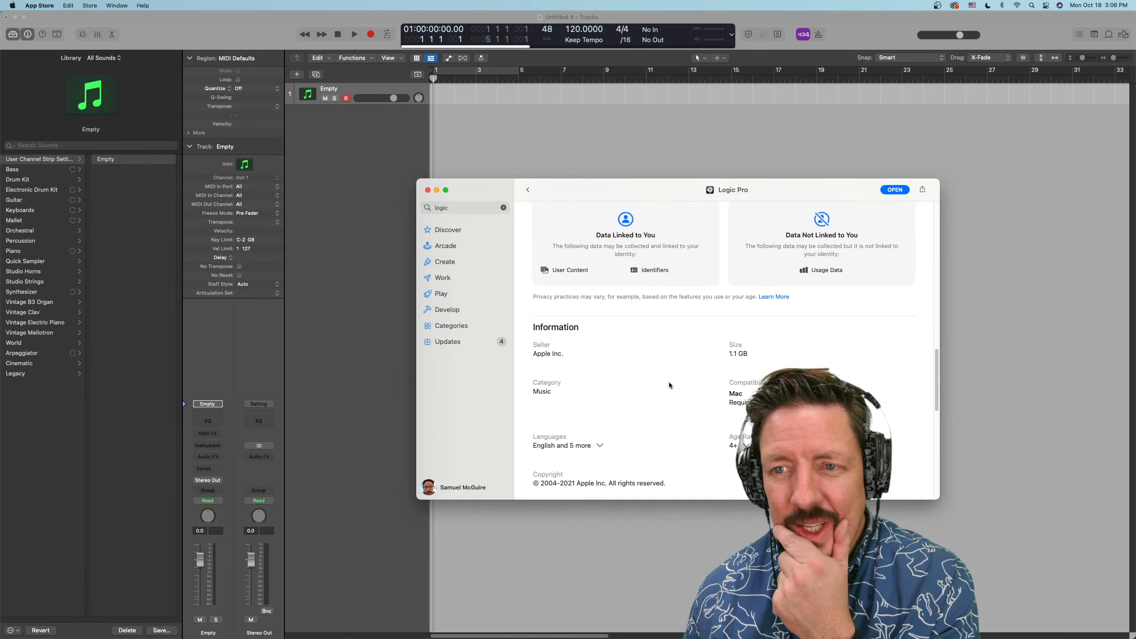
{"action": "scroll", "coordinate": [669, 381], "scroll_direction": "down", "scroll_amount": 8}
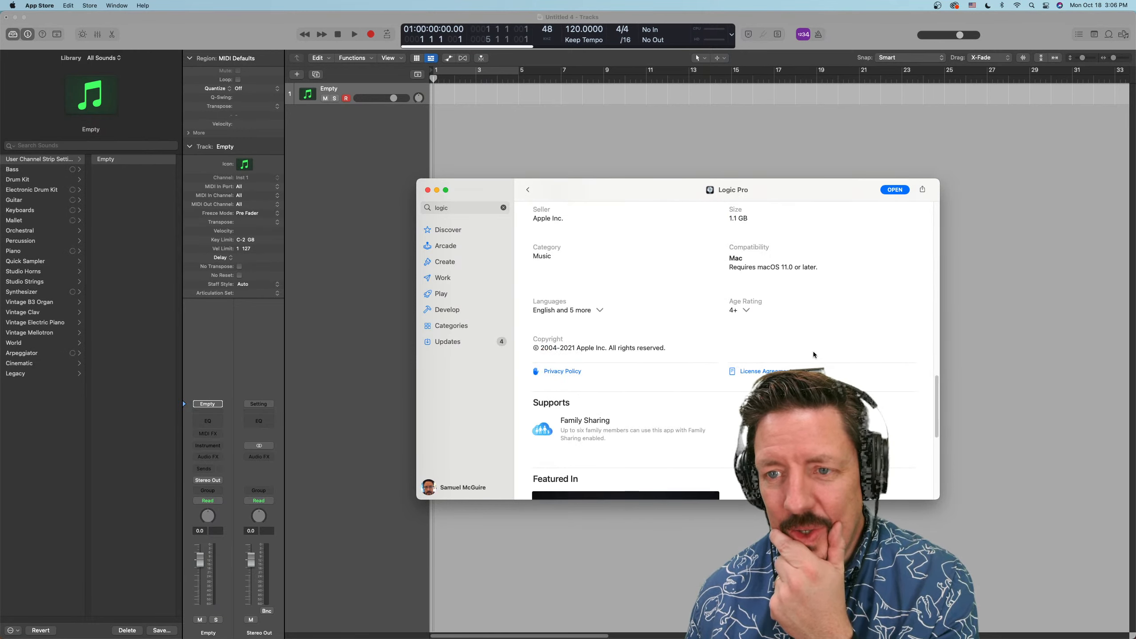
{"action": "left_click", "coordinate": [746, 309]}
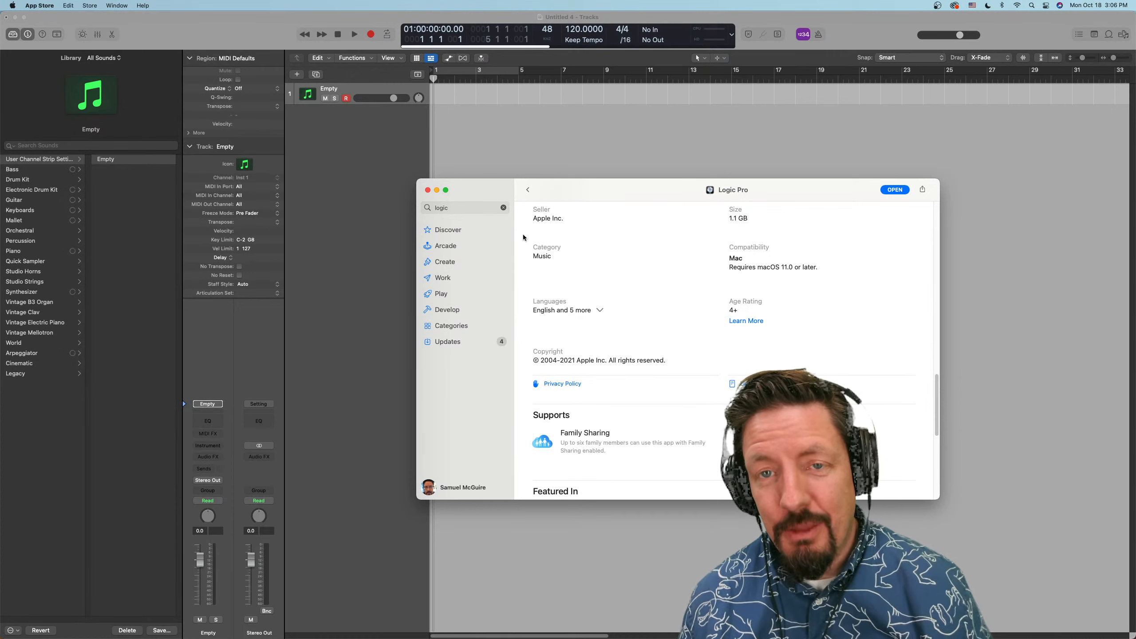
Close the App Store and check the download progress of the additional sound library files in Logic Pro
{"action": "left_click", "coordinate": [428, 190]}
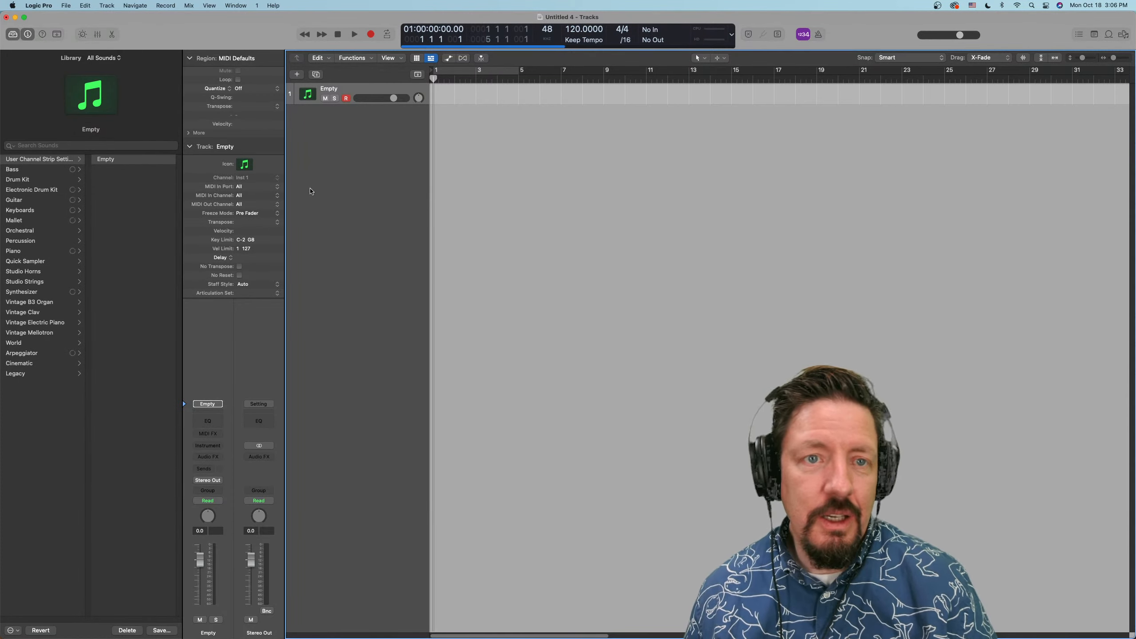
{"action": "left_click", "coordinate": [566, 46]}
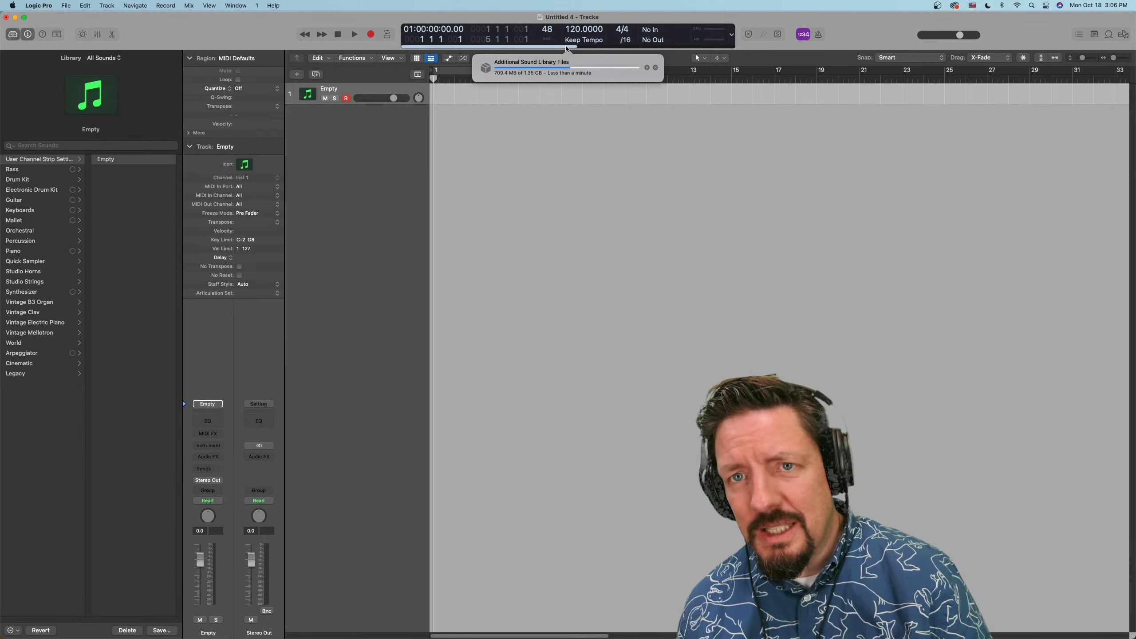
{"action": "left_click", "coordinate": [534, 189]}
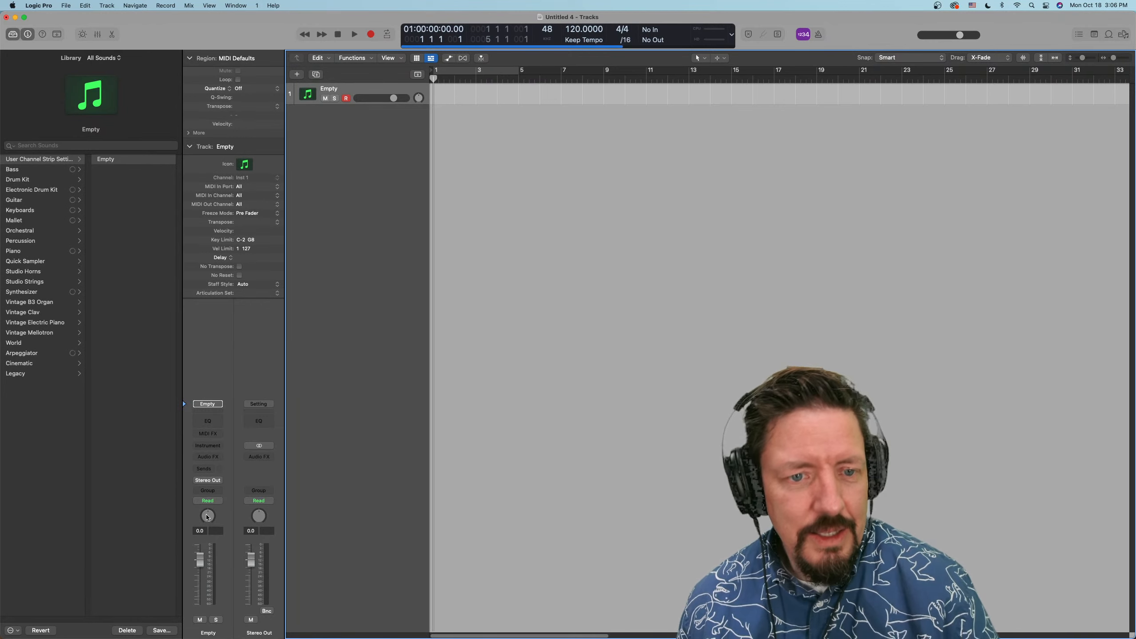
Show the Mixer and inspect the panning mode options on the Empty track's channel strip
{"action": "key", "text": "x"}
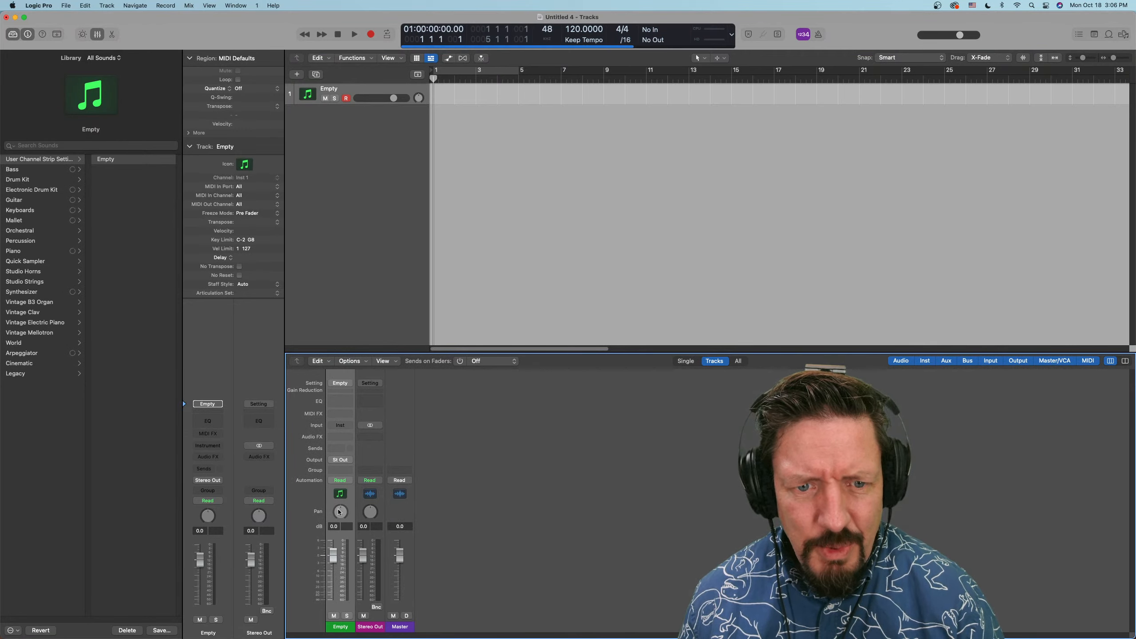
{"action": "right_click", "coordinate": [208, 517]}
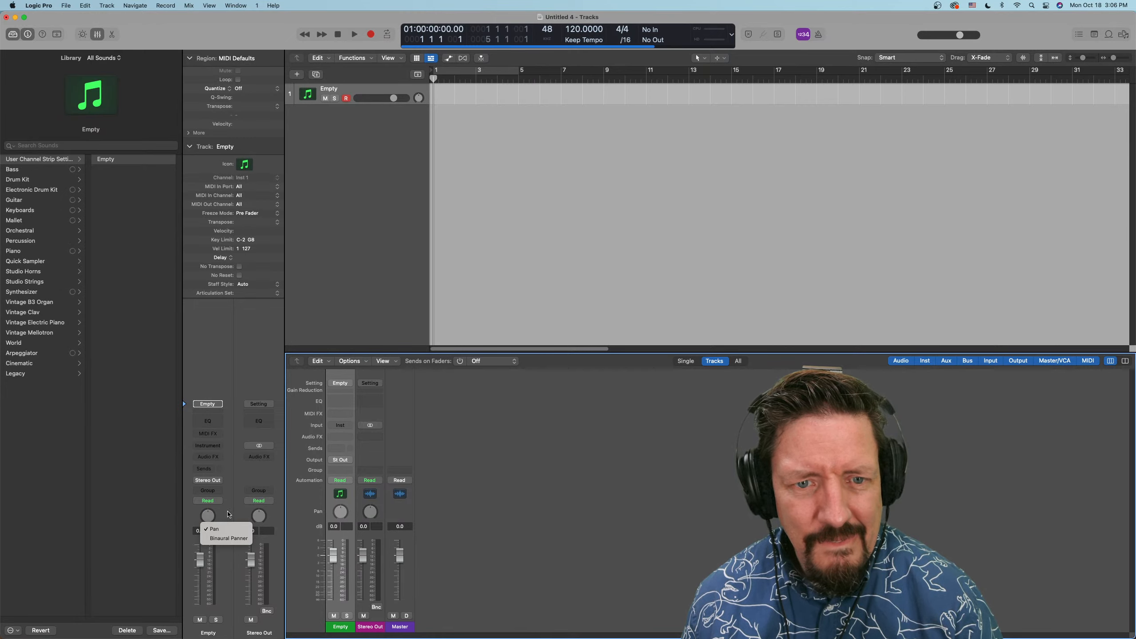
{"action": "left_click", "coordinate": [228, 514]}
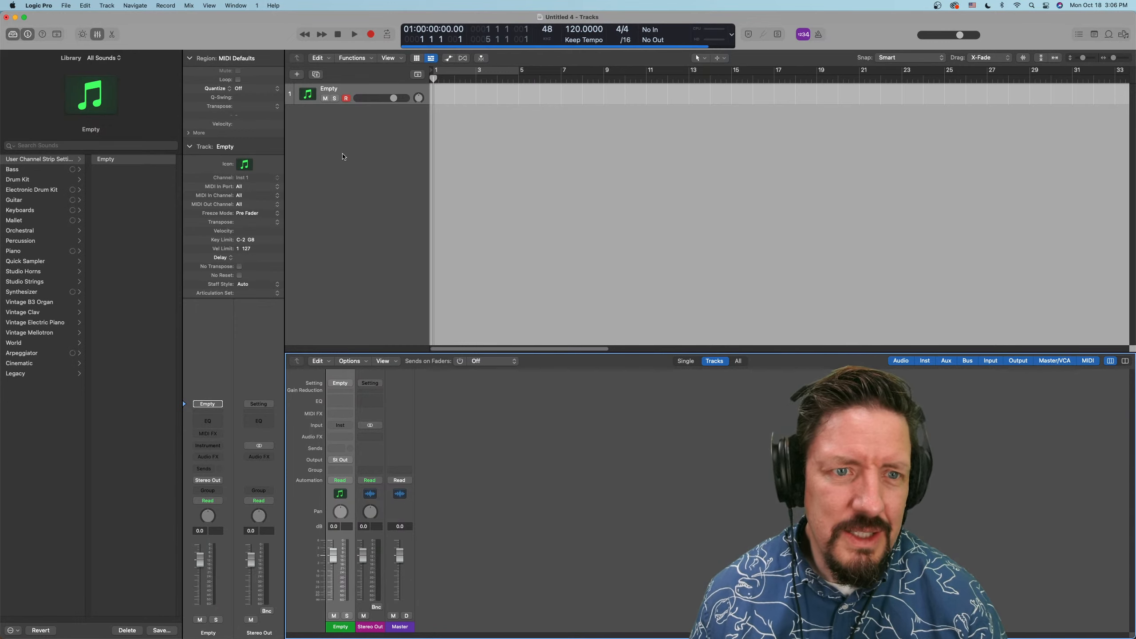
Load Retro Synth as the track's instrument and change its pan control to Binaural Panner
{"action": "left_click", "coordinate": [207, 445]}
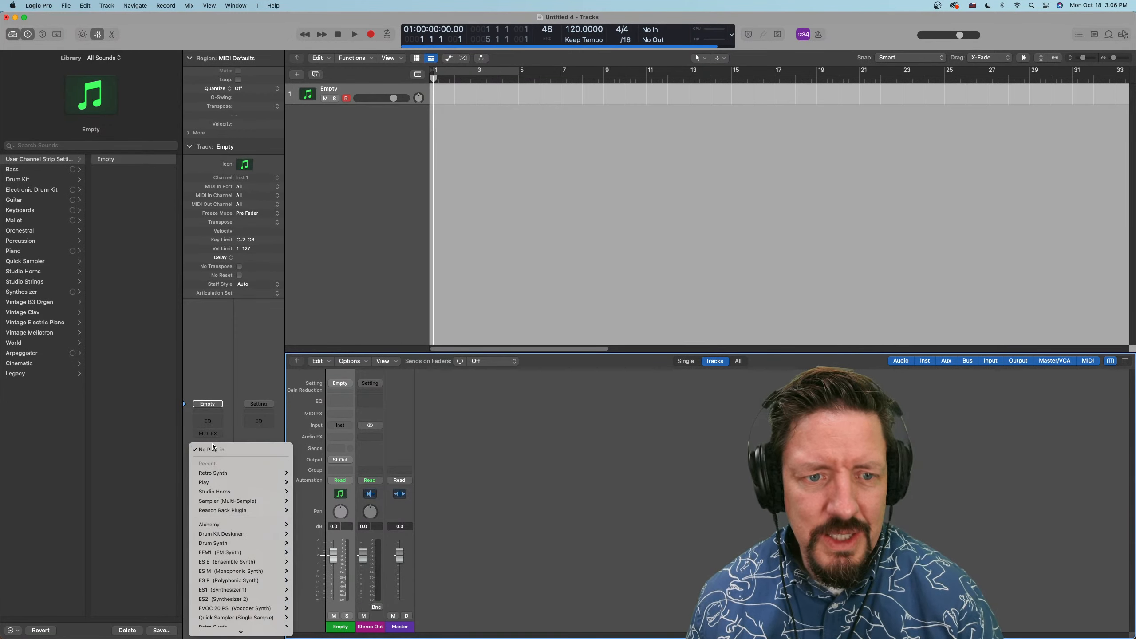
{"action": "left_click", "coordinate": [298, 473]}
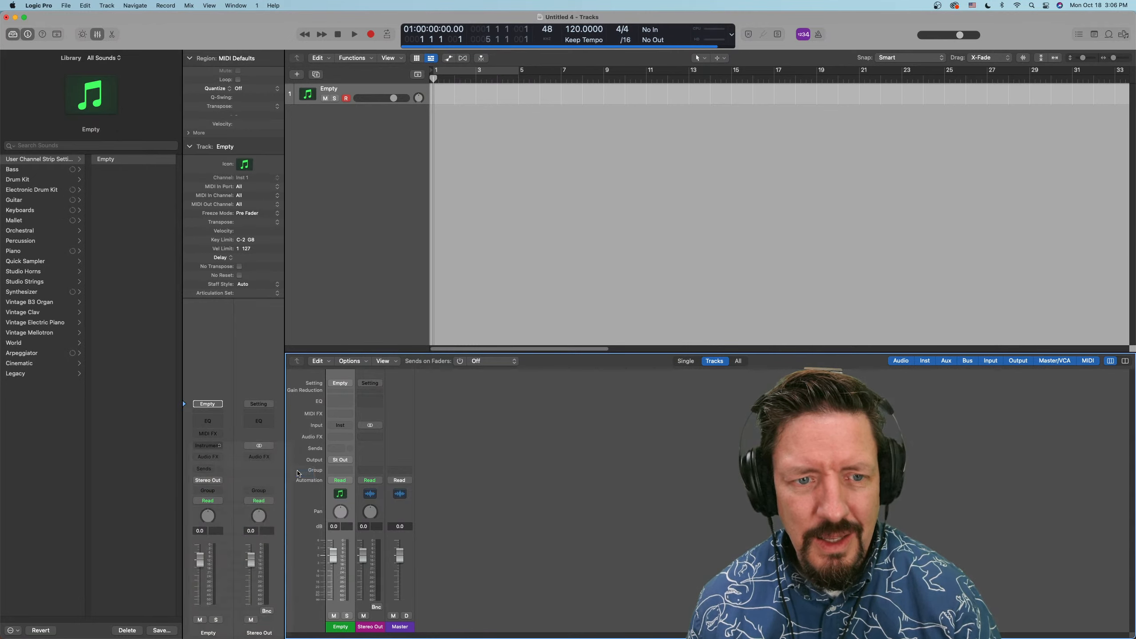
{"action": "right_click", "coordinate": [210, 517]}
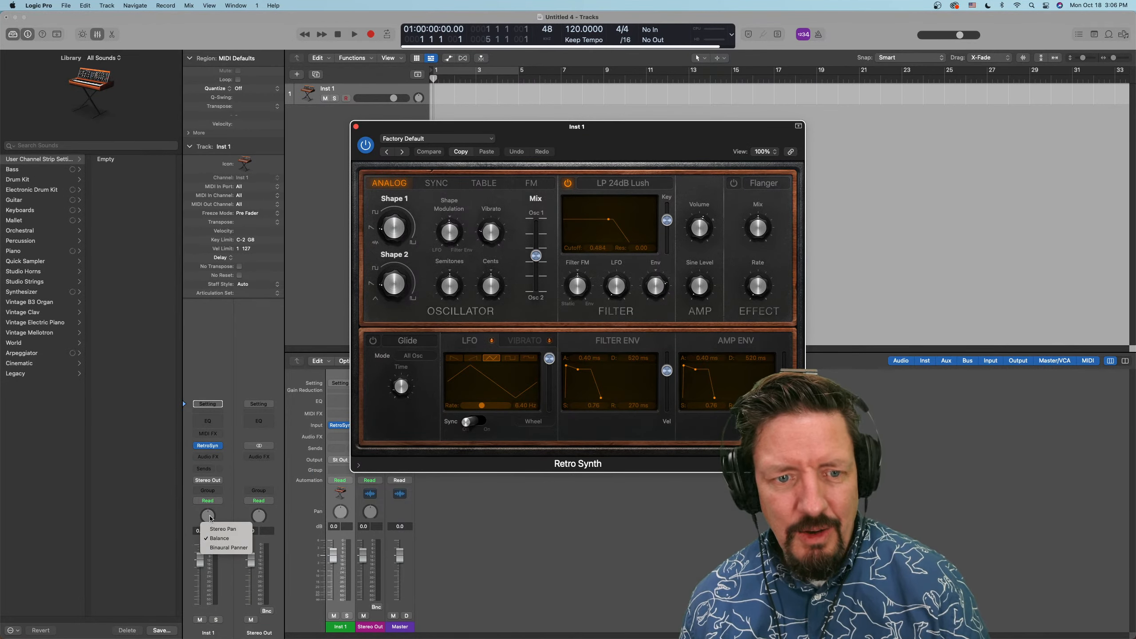
{"action": "left_click", "coordinate": [226, 548]}
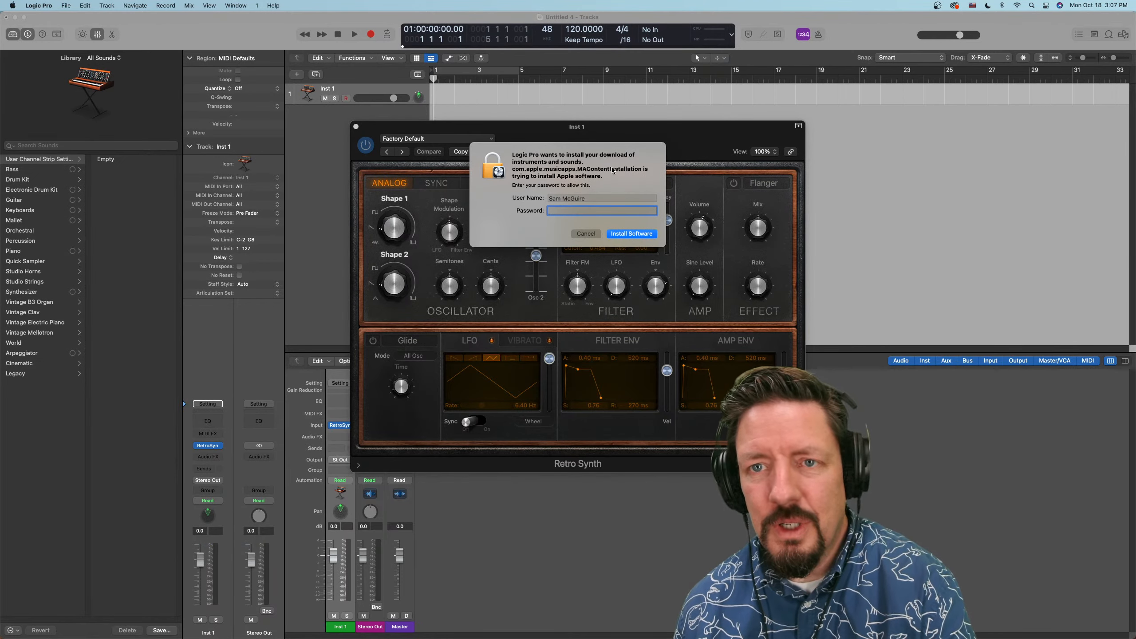
Move the installation prompt out of view and authorize the sound content installation with the account password
{"action": "left_click_drag", "start_coordinate": [616, 151], "coordinate": [616, 0]}
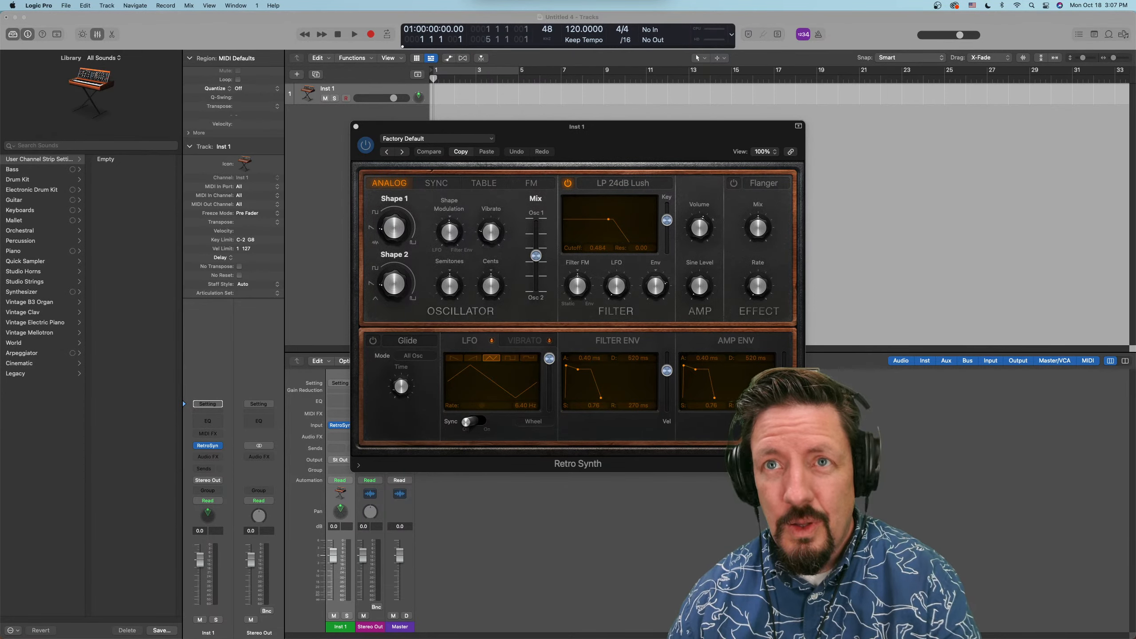
{"action": "key", "text": "Return"}
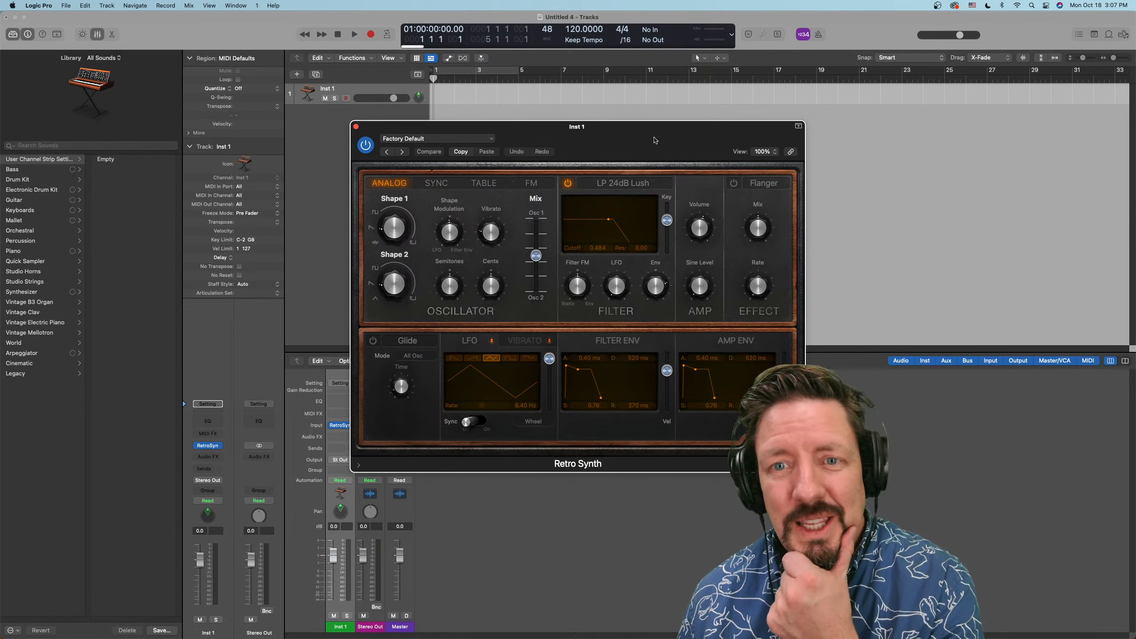
Replace Retro Synth with ES2 on the Inst 1 track, look over its full interface and close the plug-in window
{"action": "left_click_drag", "start_coordinate": [569, 142], "coordinate": [757, 246]}
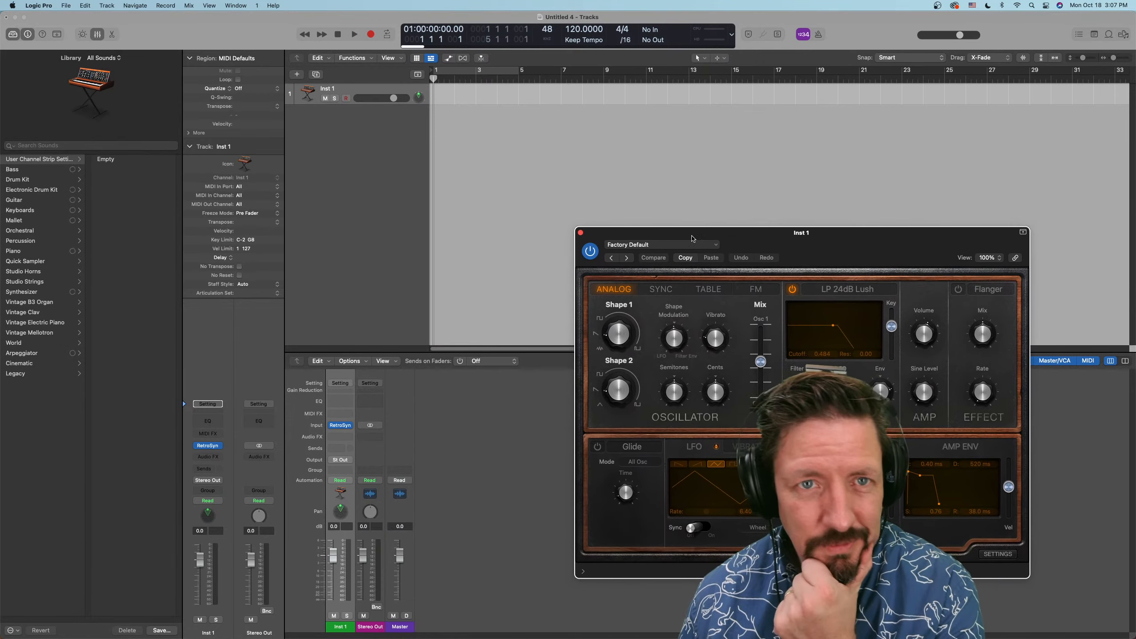
{"action": "left_click", "coordinate": [221, 448]}
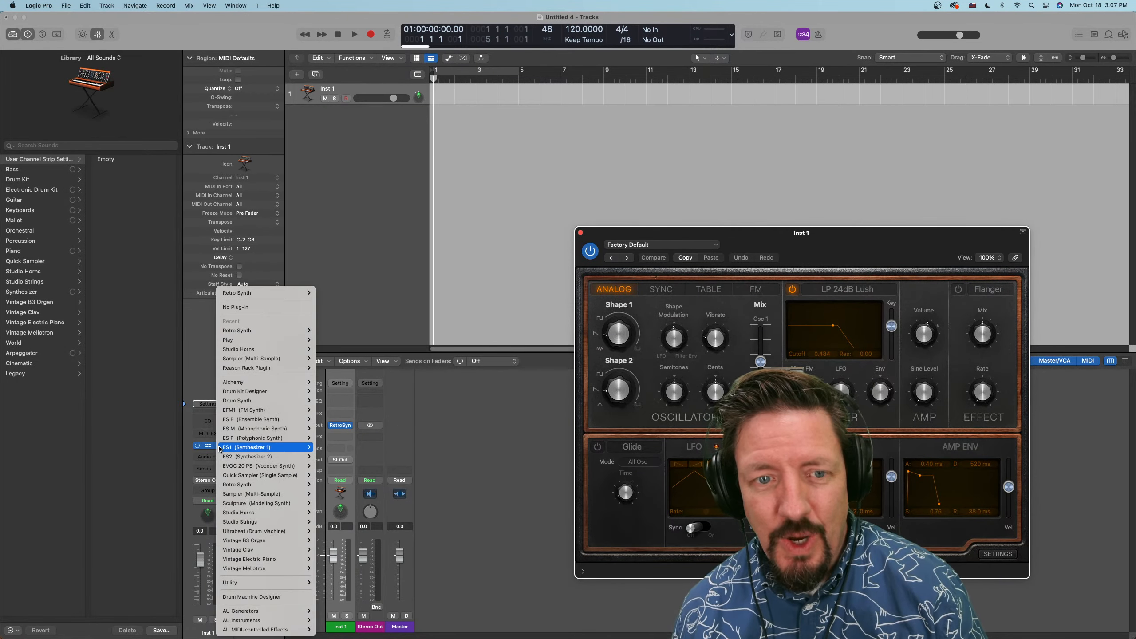
{"action": "mouse_move", "coordinate": [220, 449]}
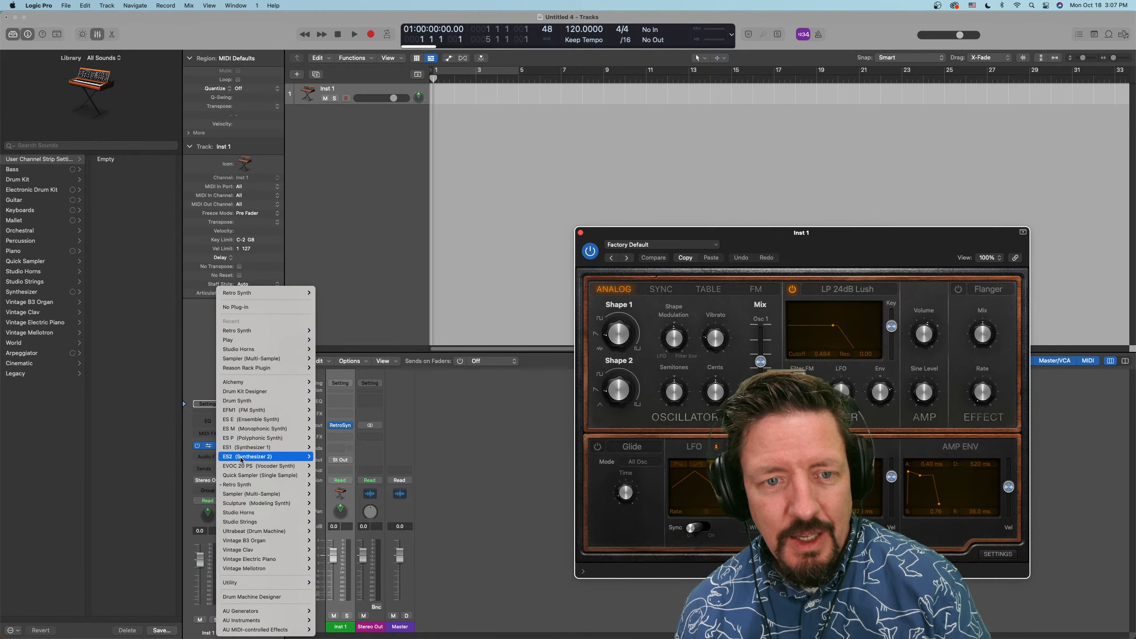
{"action": "left_click", "coordinate": [326, 457]}
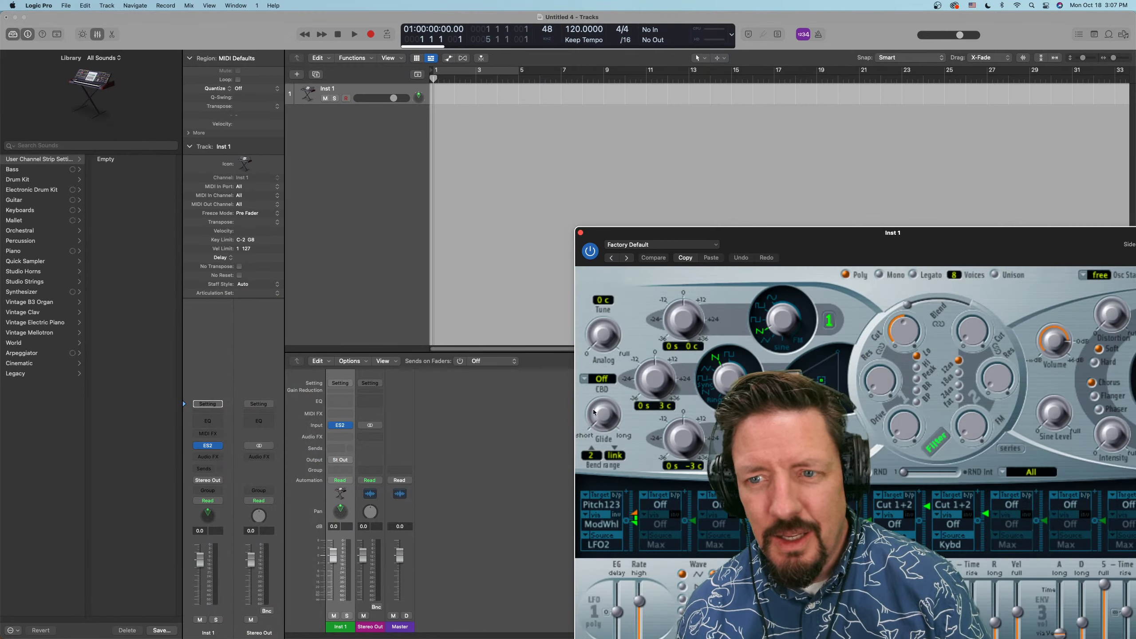
{"action": "left_click_drag", "start_coordinate": [969, 246], "coordinate": [742, 98]}
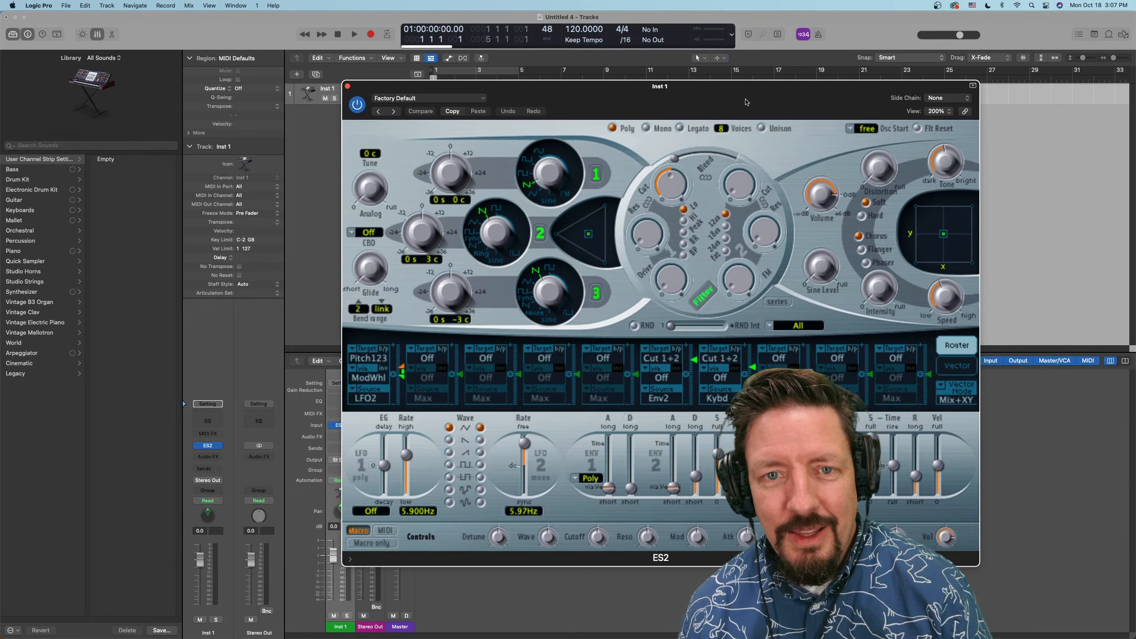
{"action": "left_click", "coordinate": [348, 87]}
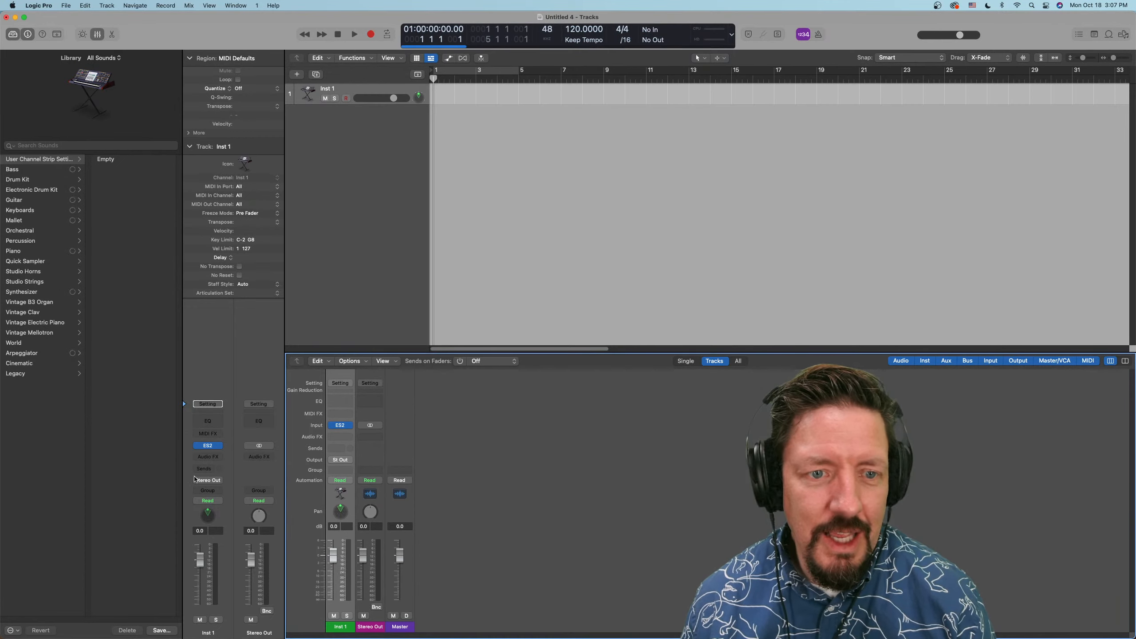
Replace ES2 with the stereo version of Sculpture on the Inst 1 track
{"action": "left_click", "coordinate": [217, 447]}
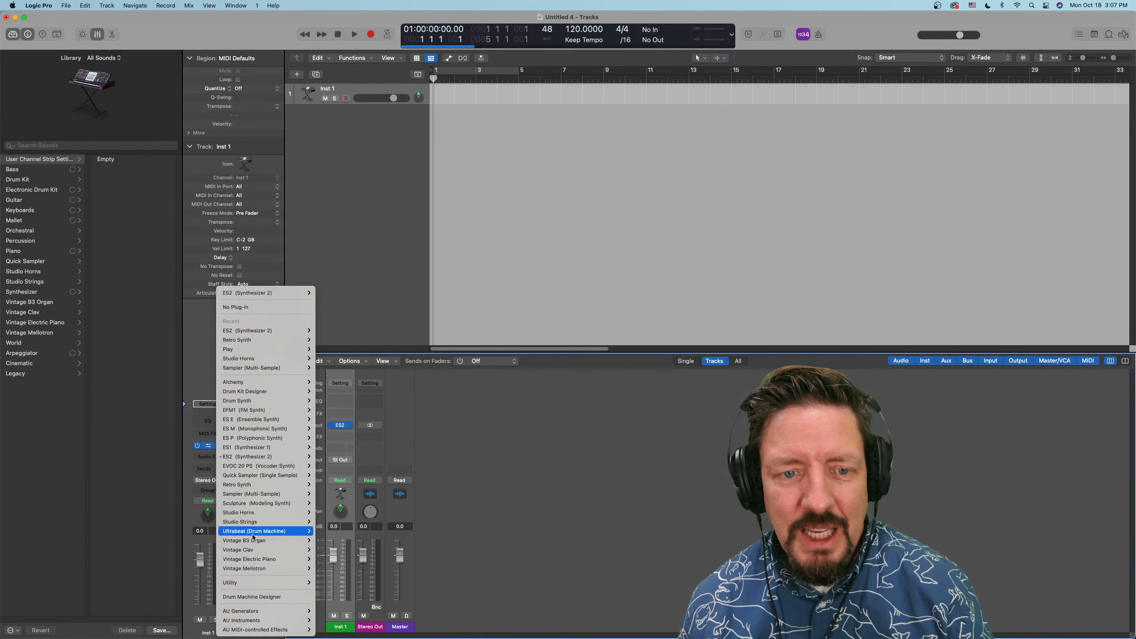
{"action": "mouse_move", "coordinate": [254, 533]}
{"action": "mouse_move", "coordinate": [256, 551]}
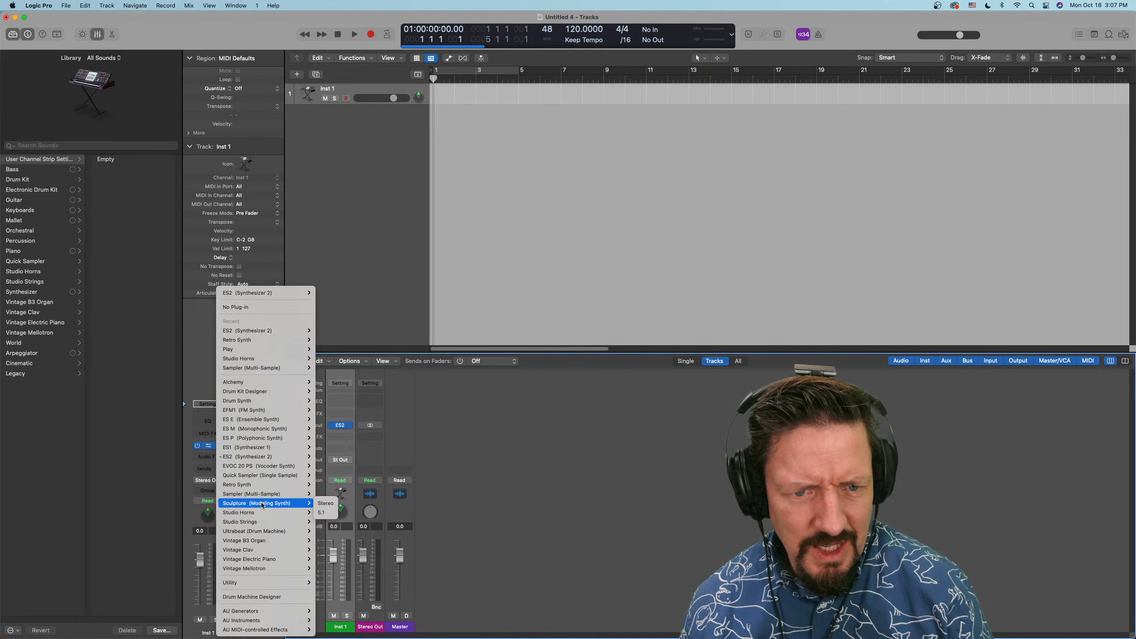
{"action": "left_click", "coordinate": [333, 503]}
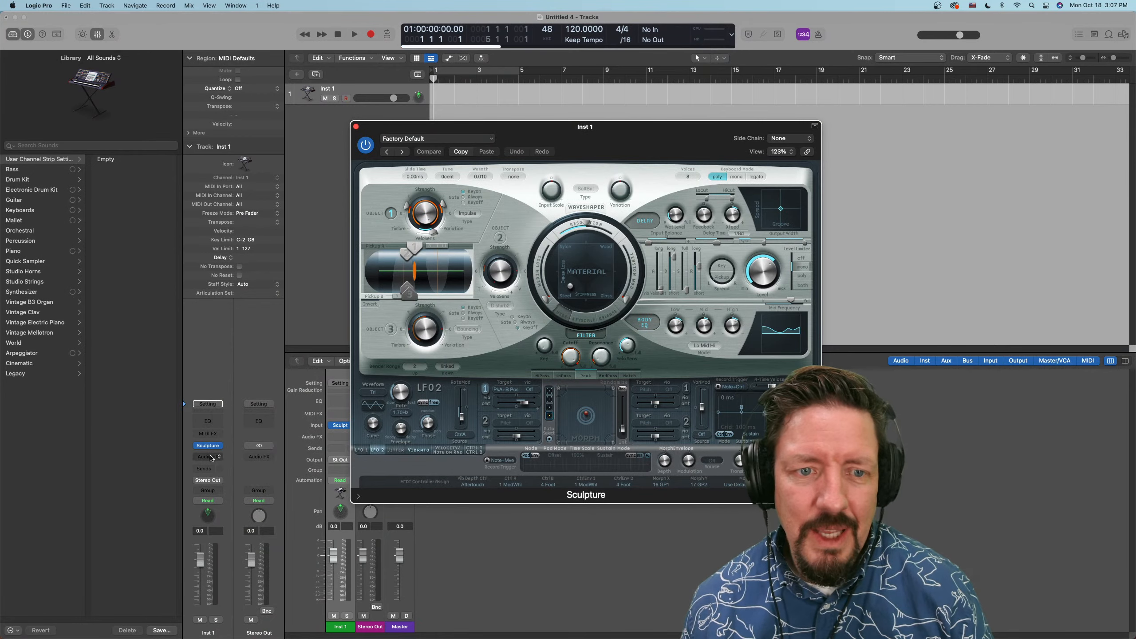
Swap Sculpture for the stereo version of Ultrabeat on the Inst 1 track, and clear the instrument slot with No Plug-in
{"action": "left_click", "coordinate": [219, 445]}
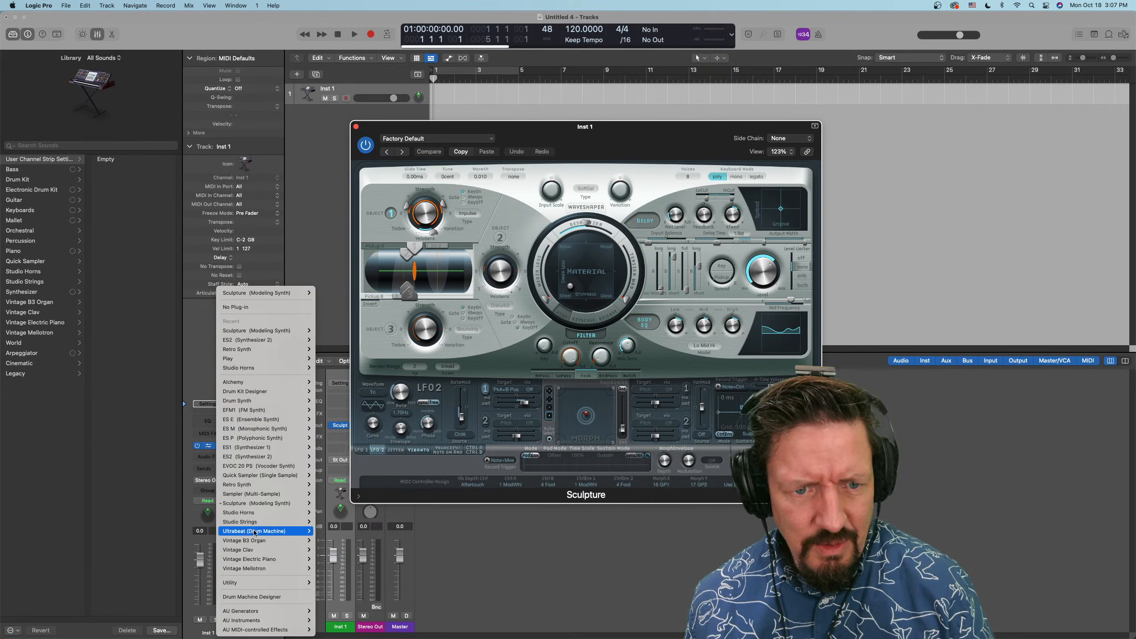
{"action": "mouse_move", "coordinate": [251, 562]}
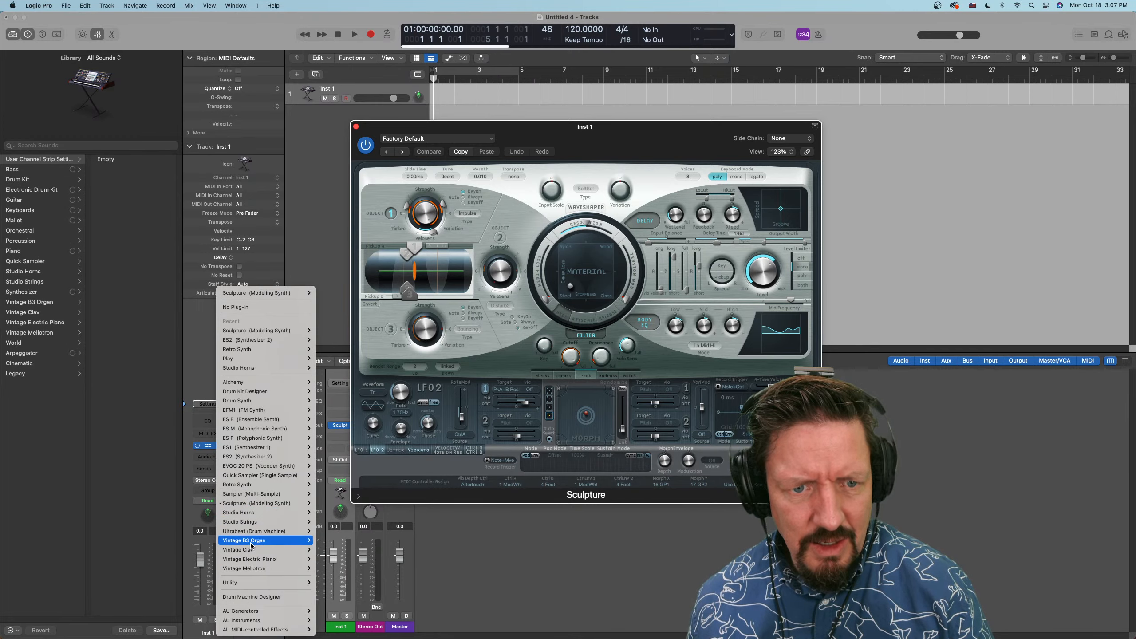
{"action": "mouse_move", "coordinate": [257, 535]}
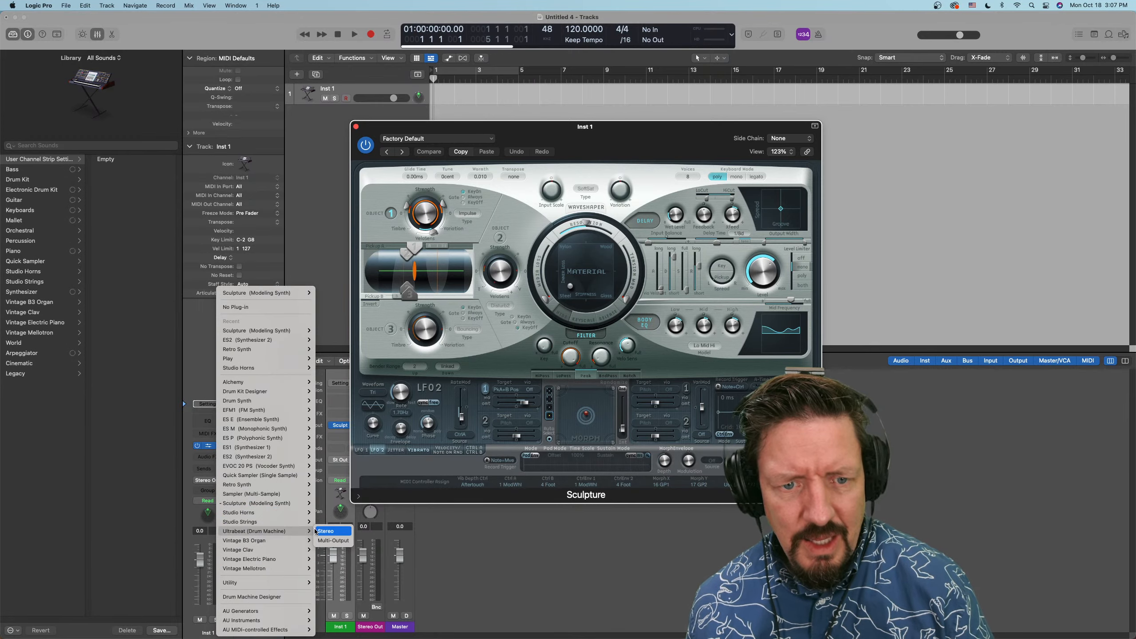
{"action": "left_click", "coordinate": [323, 532]}
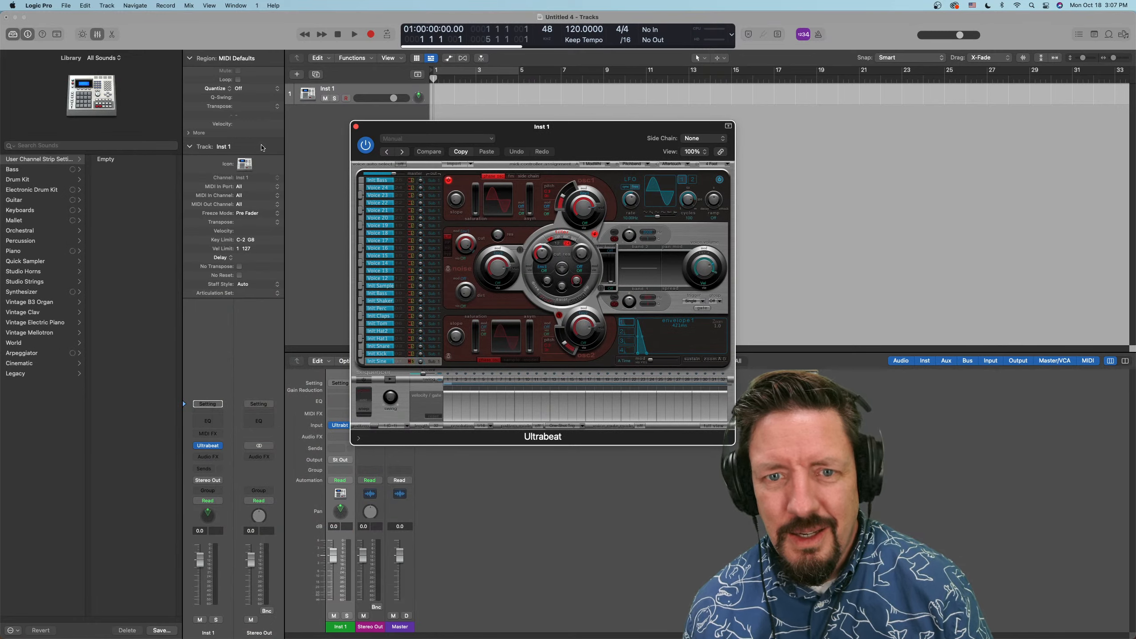
{"action": "left_click", "coordinate": [220, 446]}
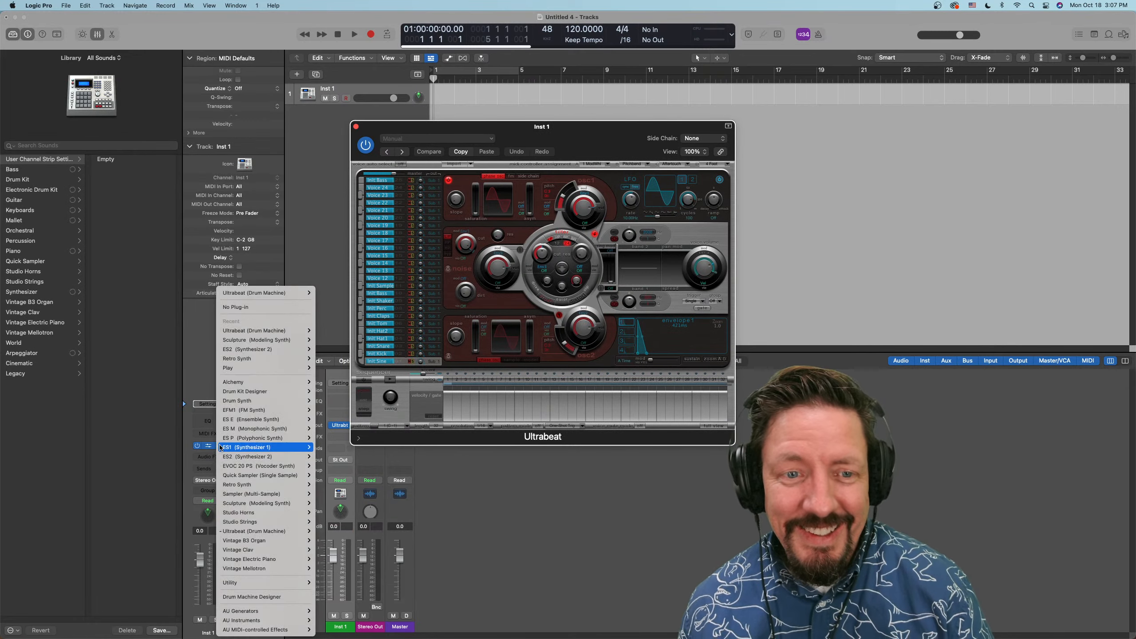
{"action": "left_click", "coordinate": [230, 307]}
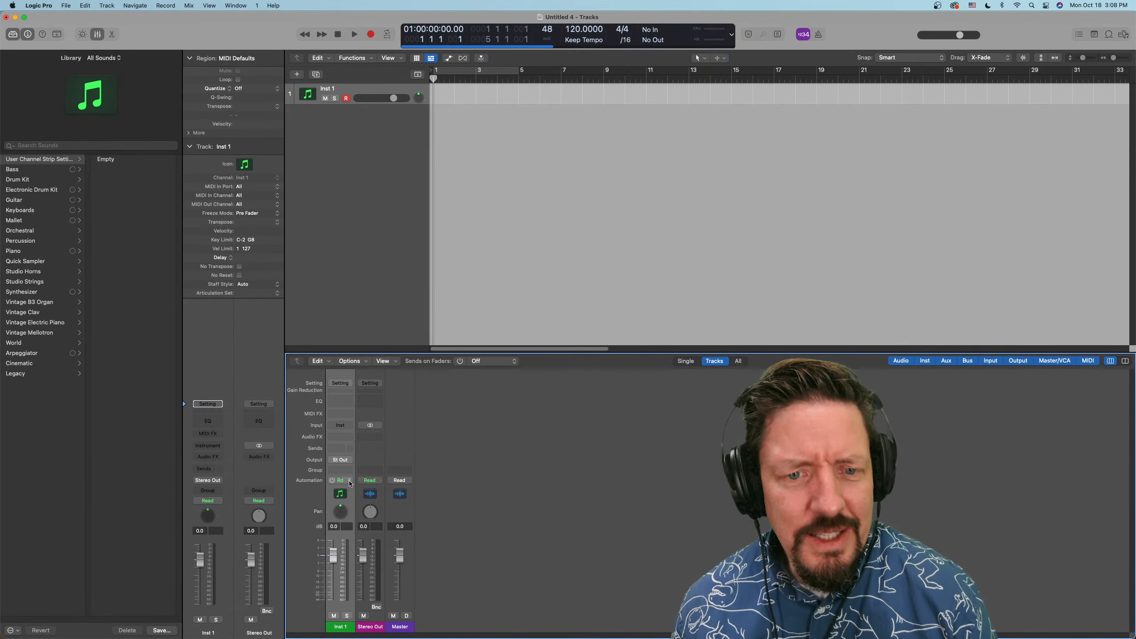
Open Inst 1's Binaural Panner, compare its Spherical and Planar modes, and switch the channel back to regular Pan
{"action": "double_click", "coordinate": [341, 513]}
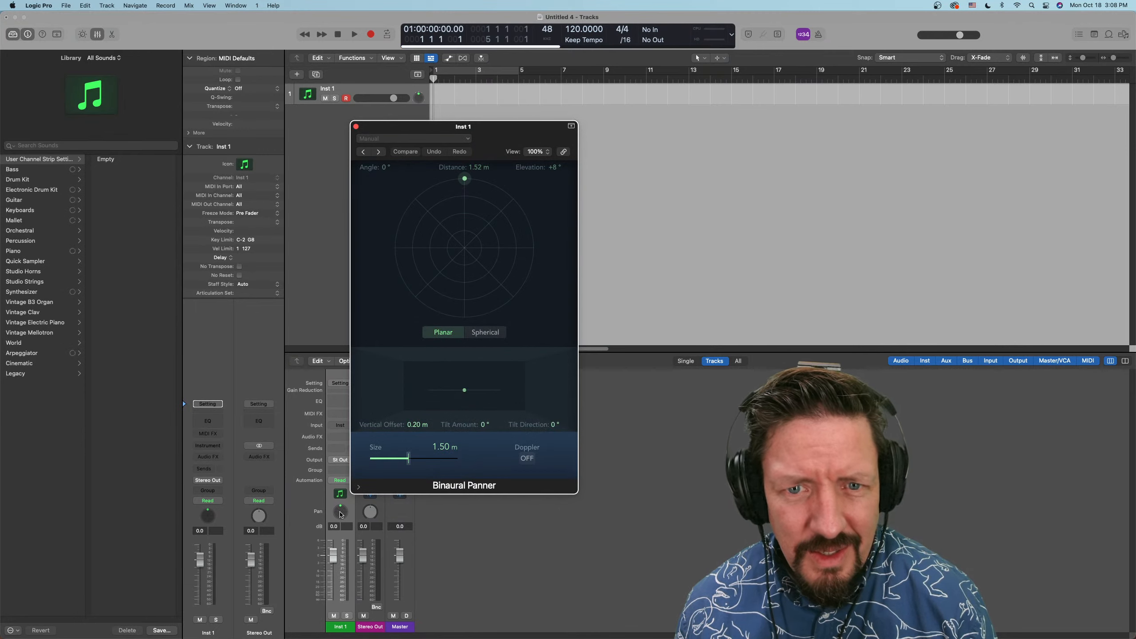
{"action": "left_click", "coordinate": [478, 335]}
{"action": "left_click", "coordinate": [429, 333]}
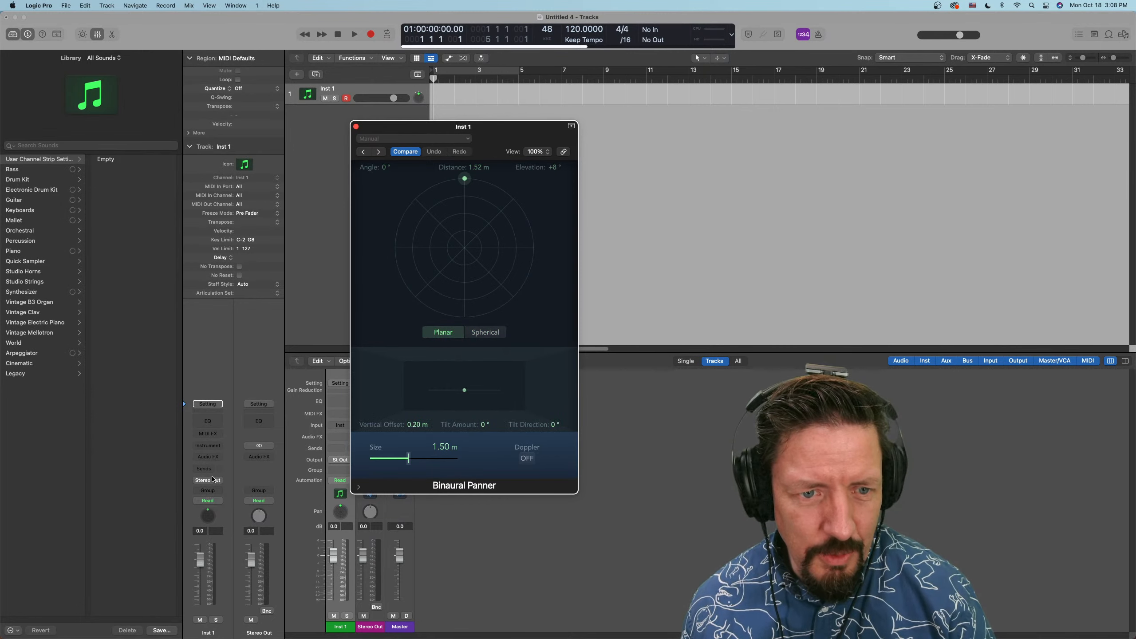
{"action": "right_click", "coordinate": [209, 516]}
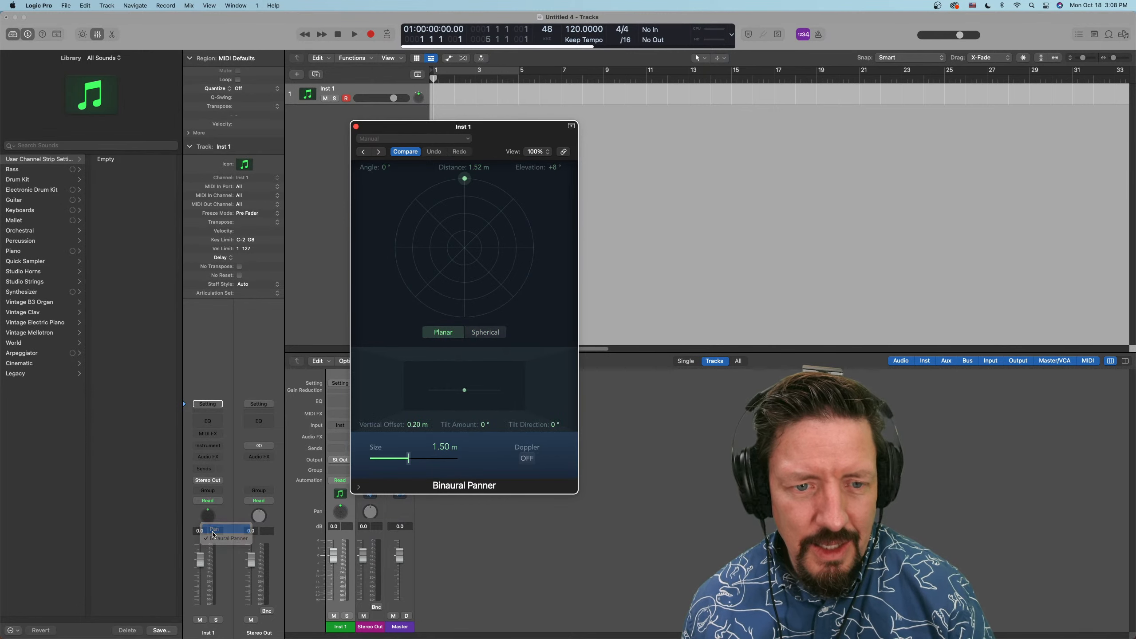
{"action": "left_click", "coordinate": [214, 529]}
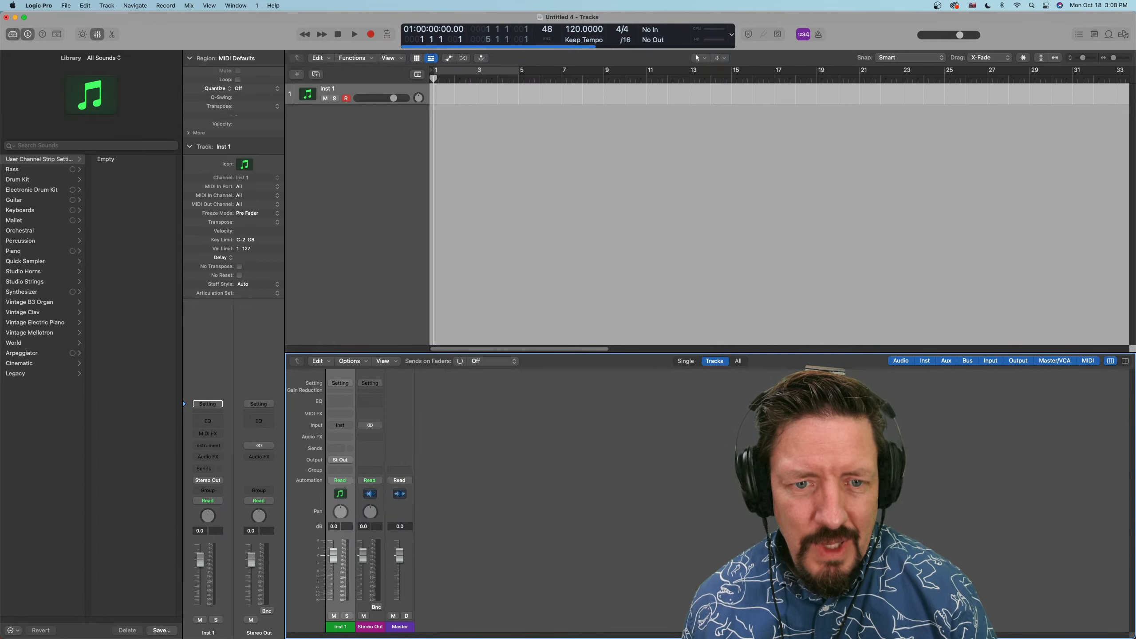
Route Inst 1's output to Surround, view its Surround Panner and close the panner window
{"action": "left_click", "coordinate": [346, 461]}
{"action": "mouse_move", "coordinate": [355, 488]}
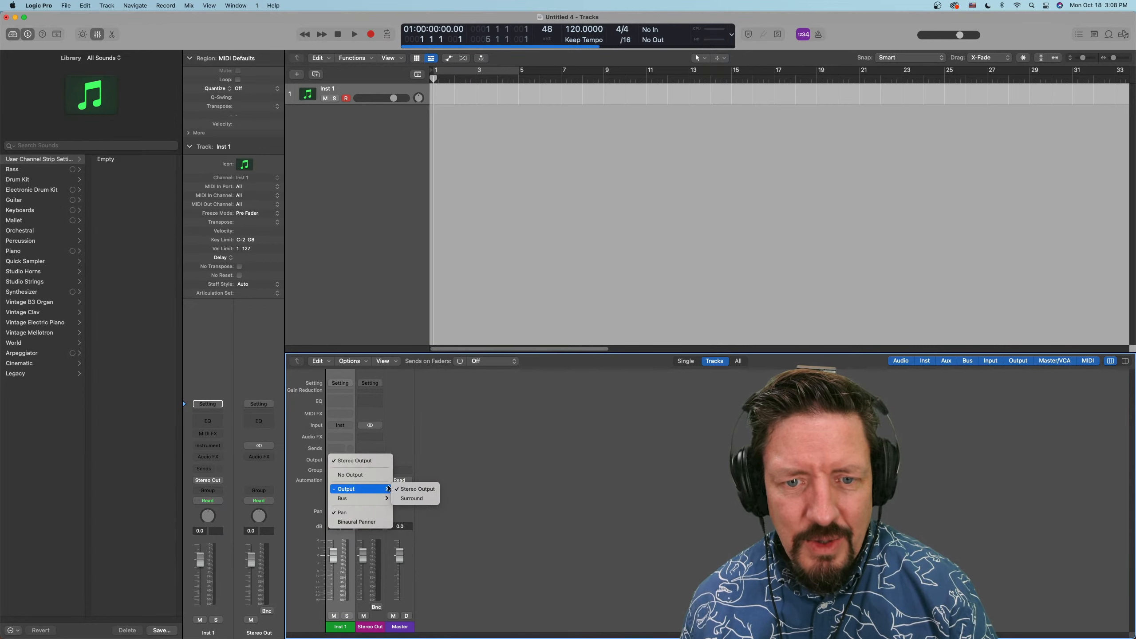
{"action": "left_click", "coordinate": [411, 498]}
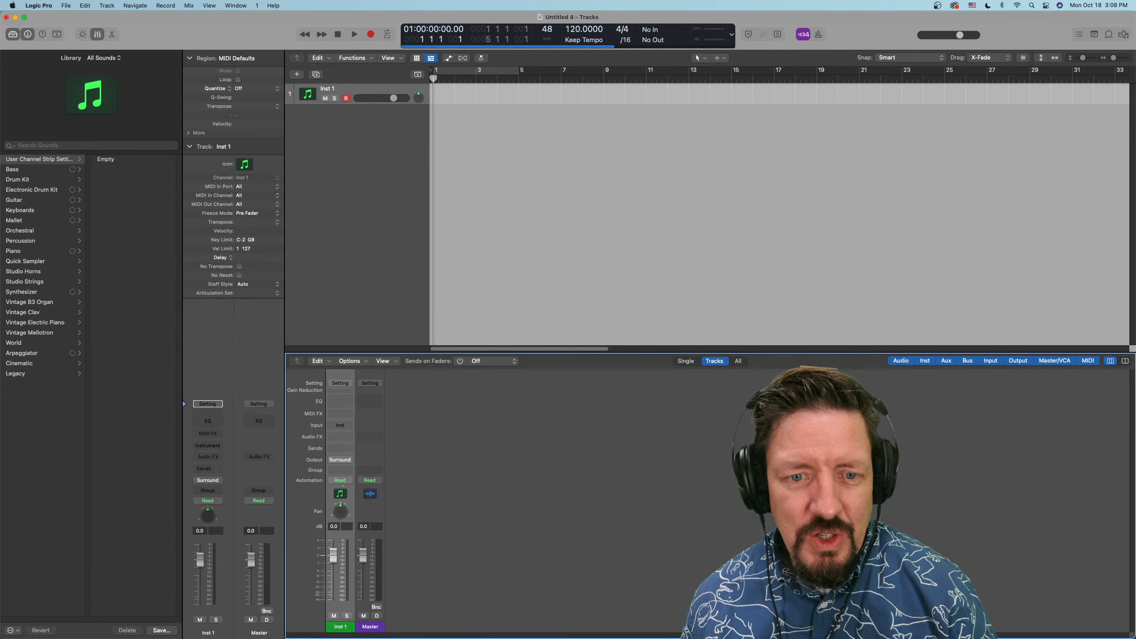
{"action": "double_click", "coordinate": [341, 513]}
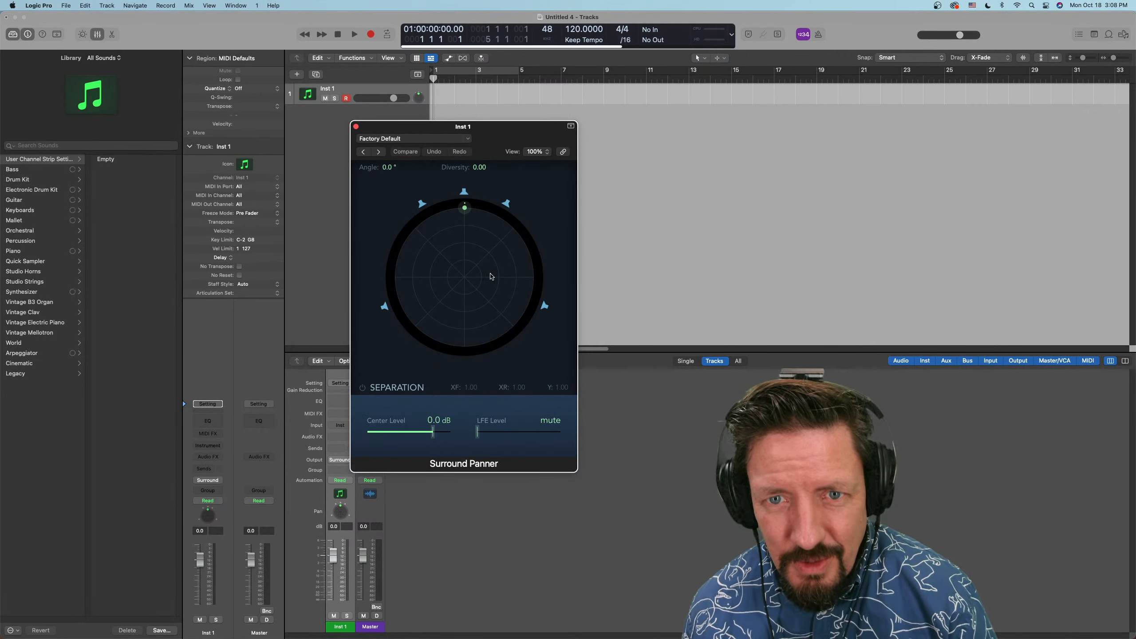
{"action": "left_click", "coordinate": [356, 127]}
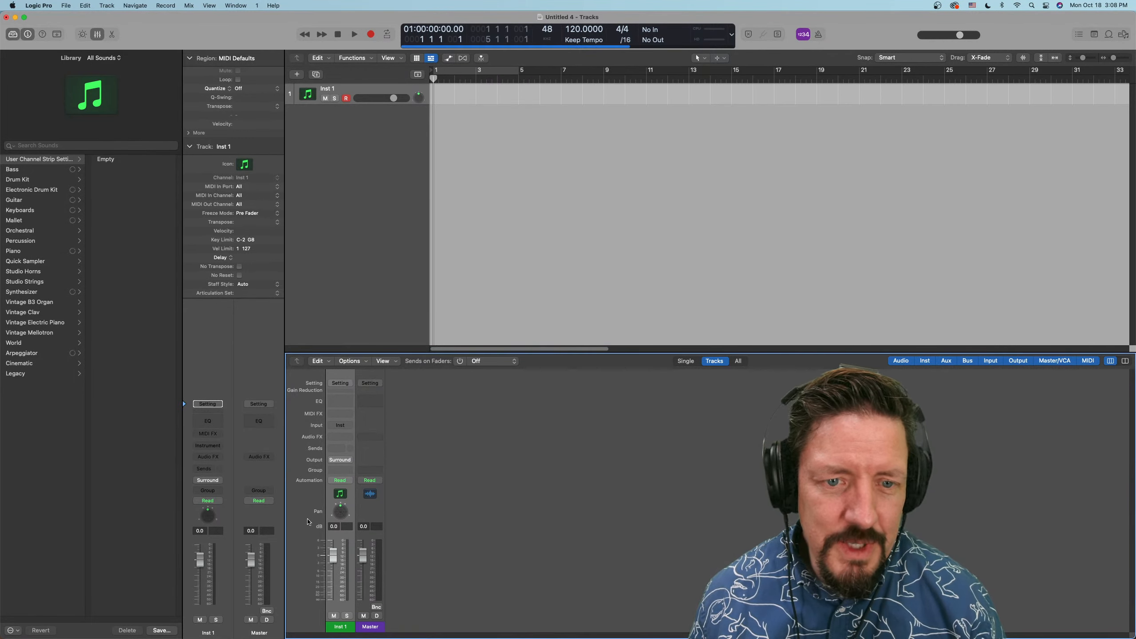
Set Inst 1's output to No Output and look through its available instrument and MIDI FX plug-ins
{"action": "left_click", "coordinate": [346, 459]}
{"action": "left_click", "coordinate": [348, 475]}
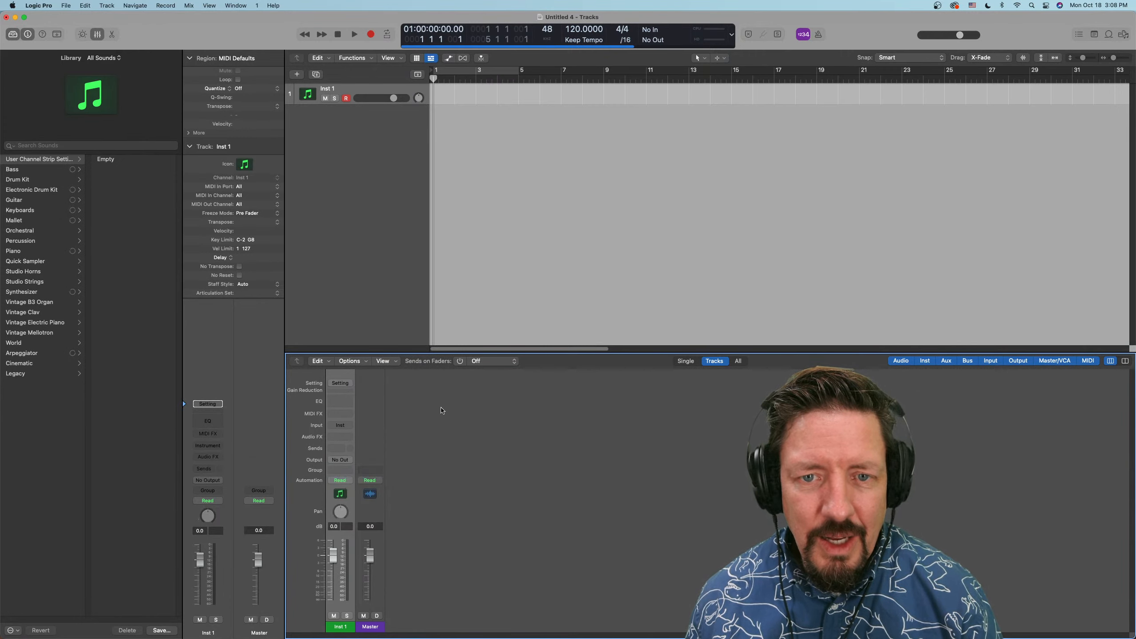
{"action": "left_click", "coordinate": [344, 426]}
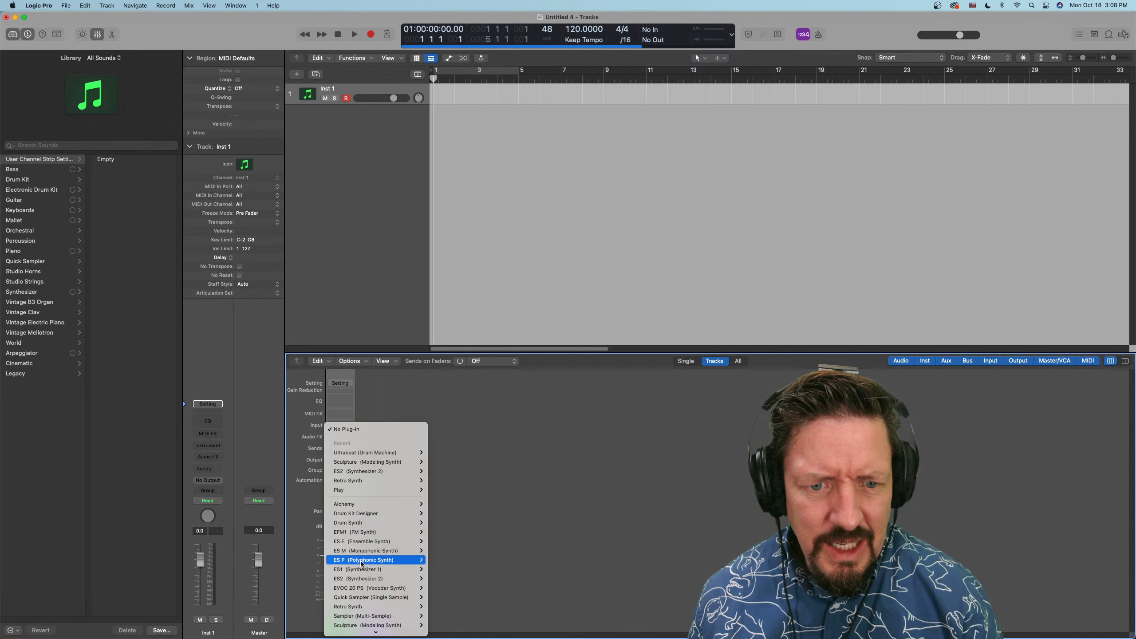
{"action": "left_click", "coordinate": [512, 391]}
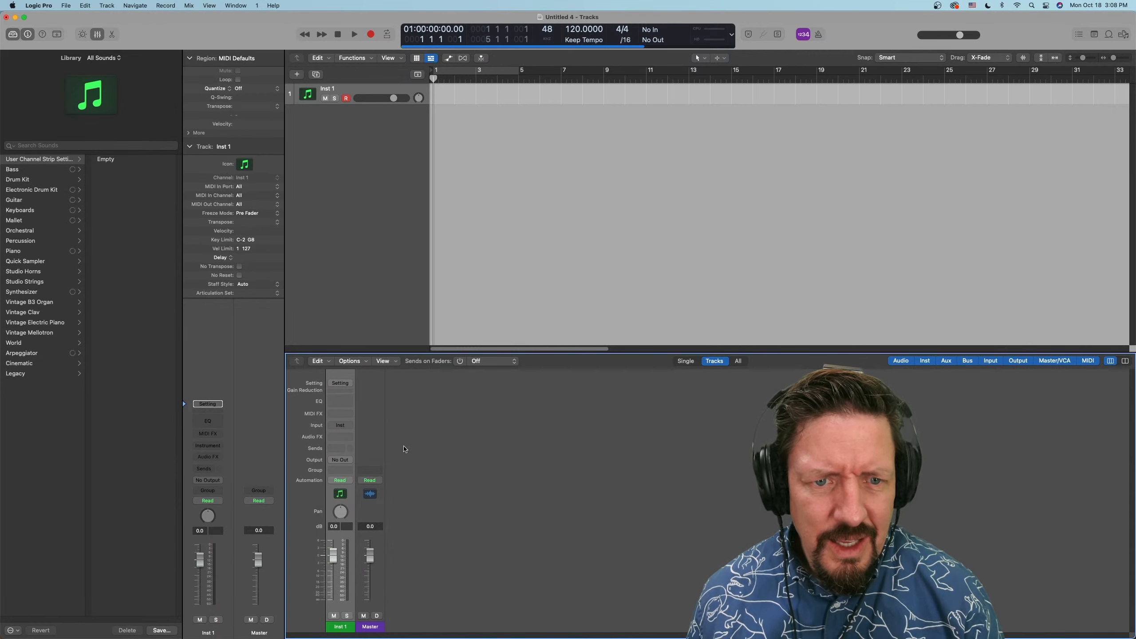
{"action": "left_click", "coordinate": [345, 417]}
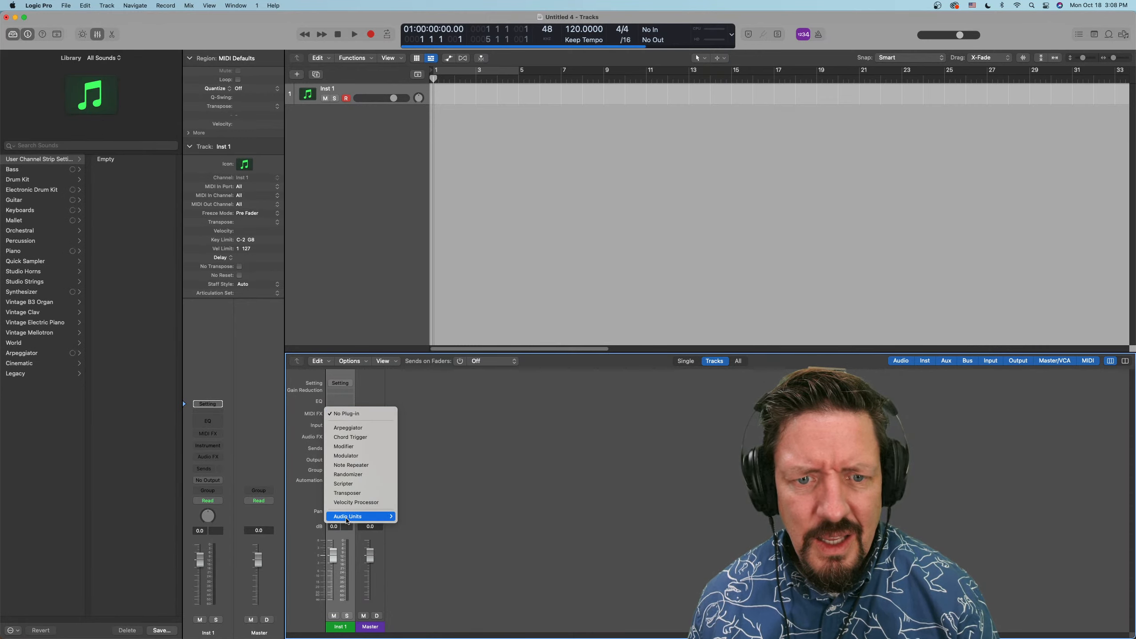
{"action": "mouse_move", "coordinate": [347, 519]}
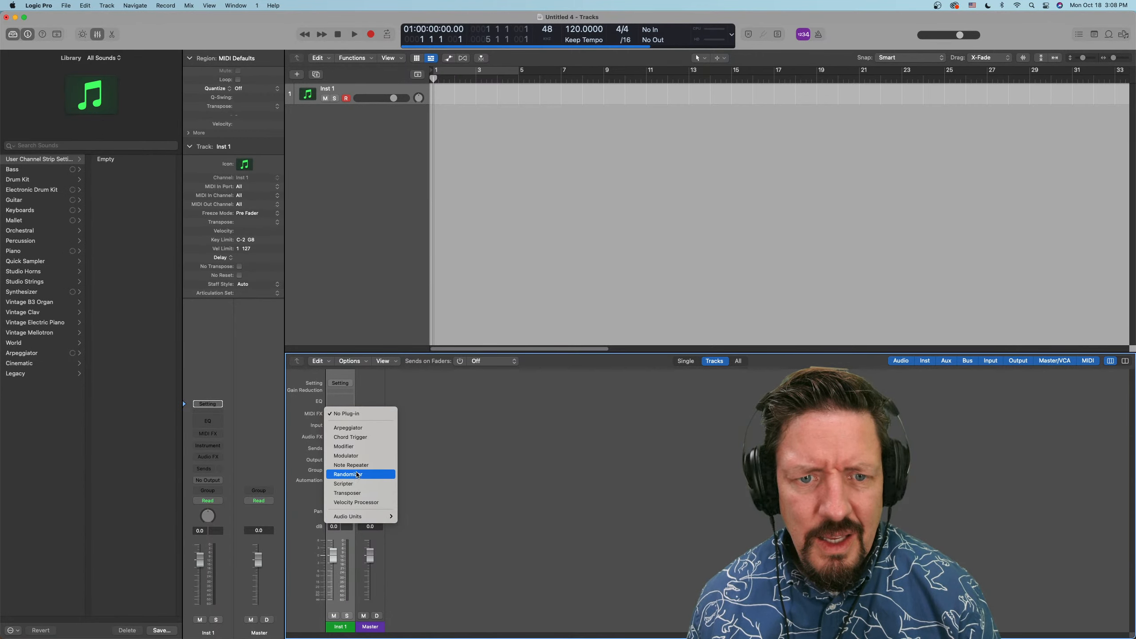
{"action": "left_click", "coordinate": [440, 422]}
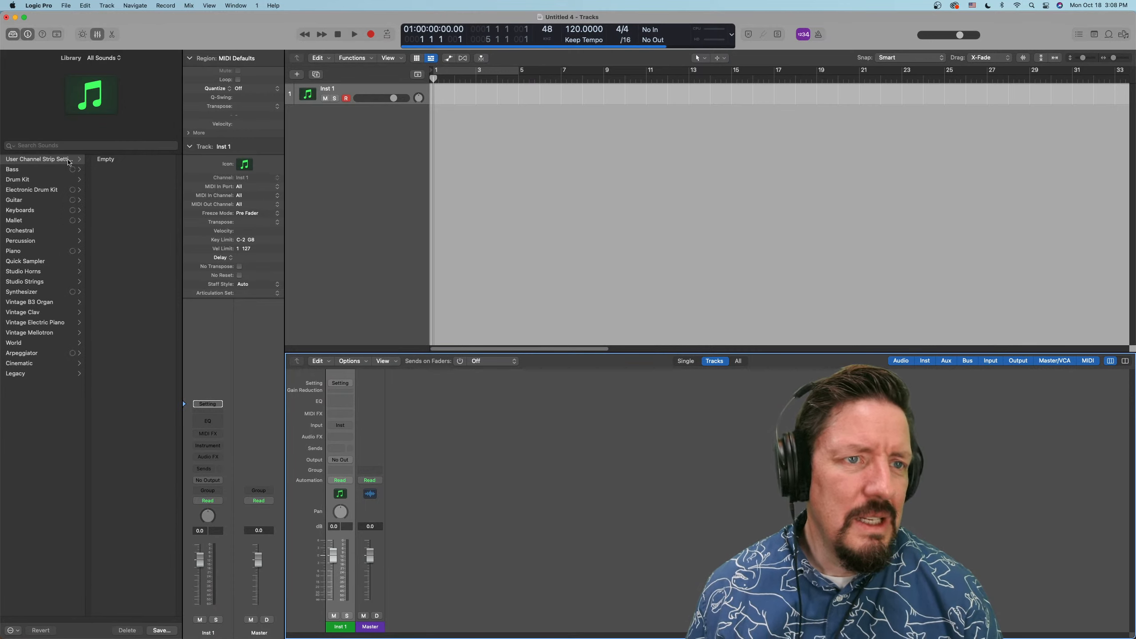
Check the installation progress of the additional sound library files and open the Logic Pro release notes
{"action": "left_click", "coordinate": [558, 46]}
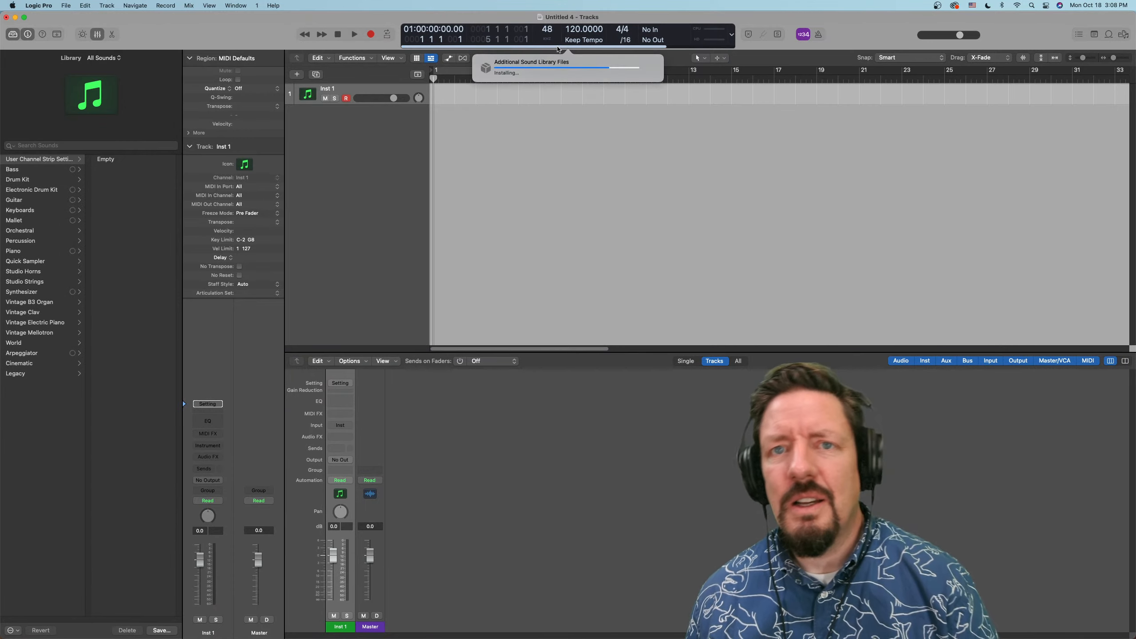
{"action": "left_click", "coordinate": [552, 130]}
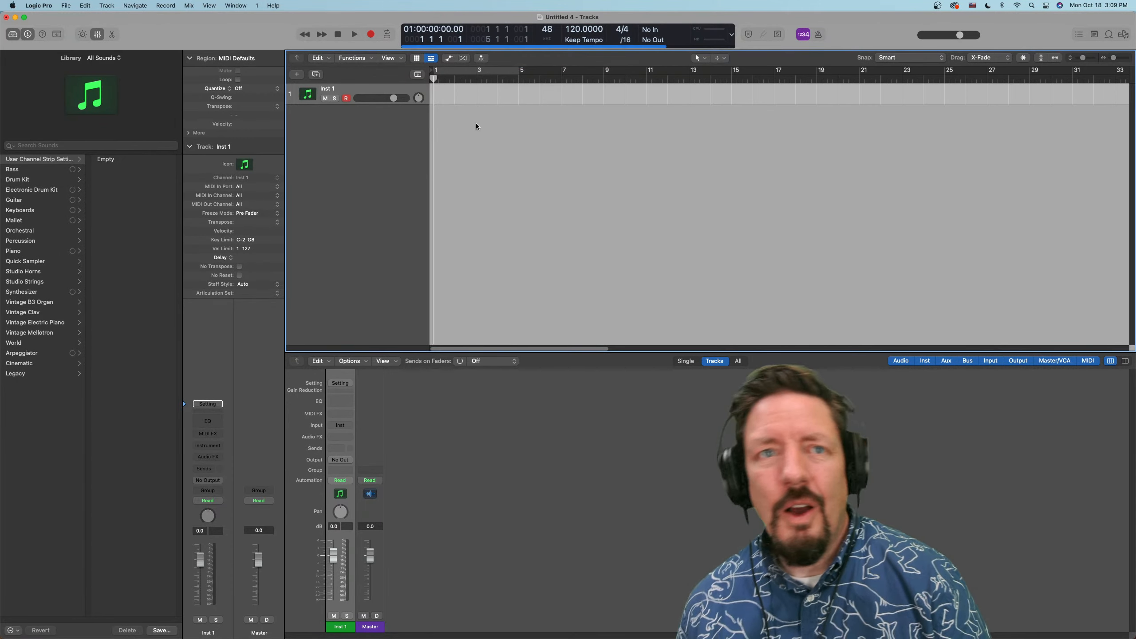
{"action": "left_click", "coordinate": [274, 5]}
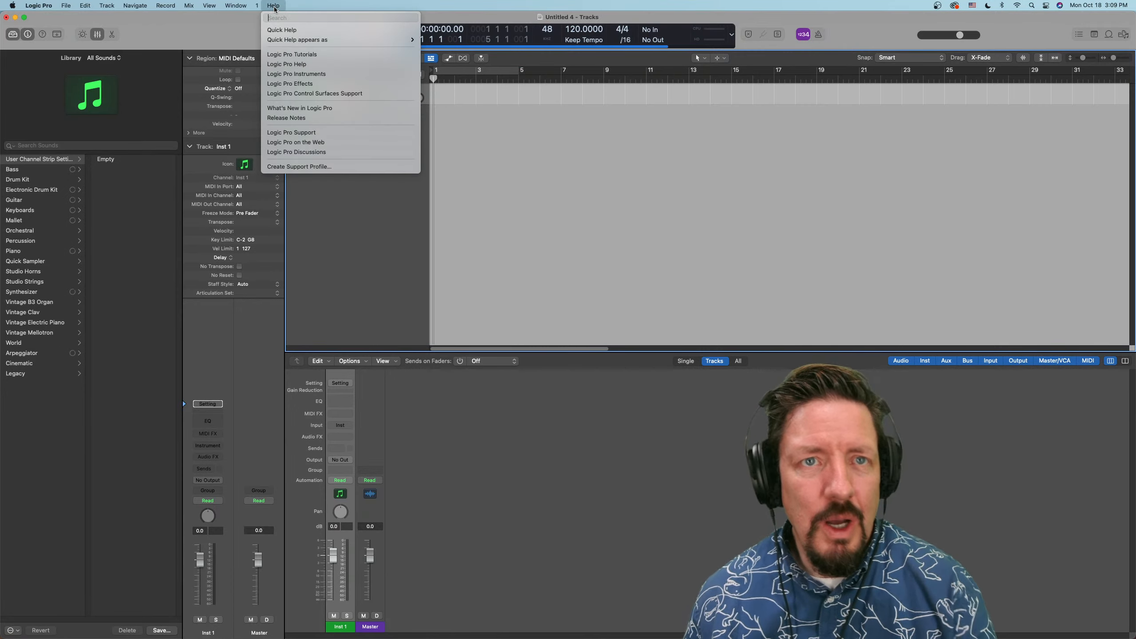
{"action": "left_click", "coordinate": [289, 118]}
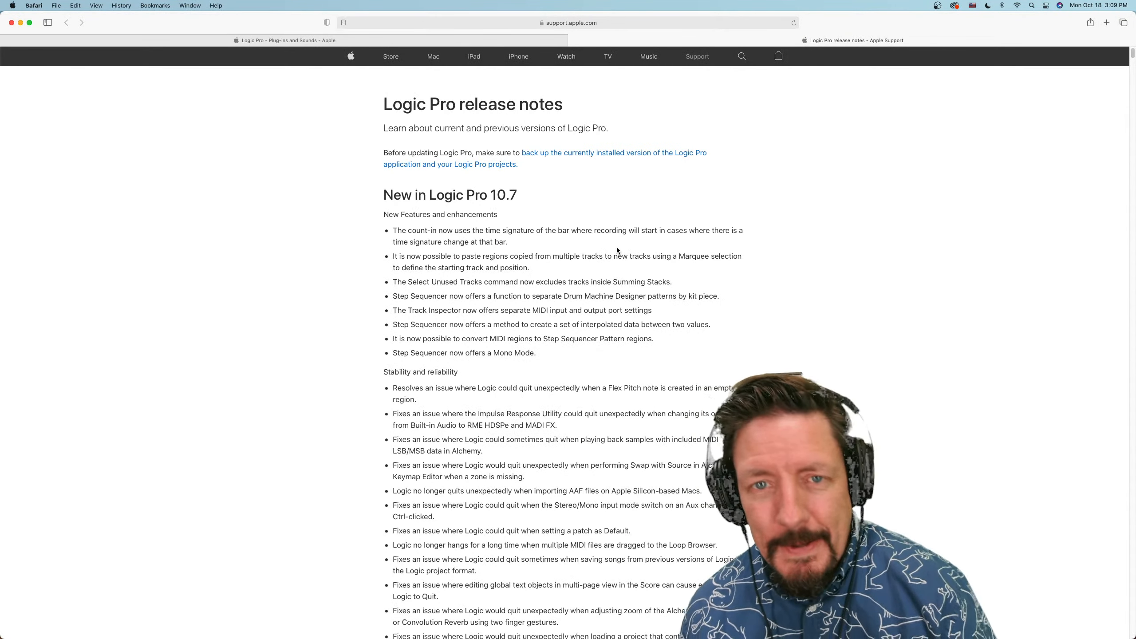
Skim the Logic Pro 10.7 release notes and return to the new features and enhancements at the beginning
{"action": "scroll", "coordinate": [617, 249], "scroll_direction": "down", "scroll_amount": 10}
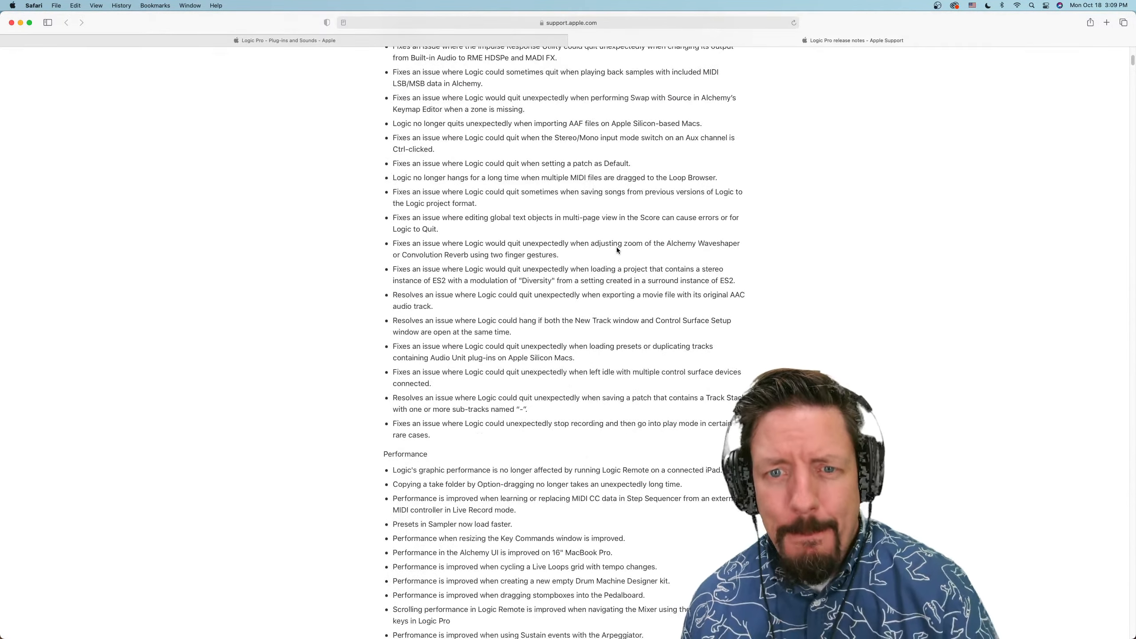
{"action": "scroll", "coordinate": [616, 249], "scroll_direction": "down", "scroll_amount": 20}
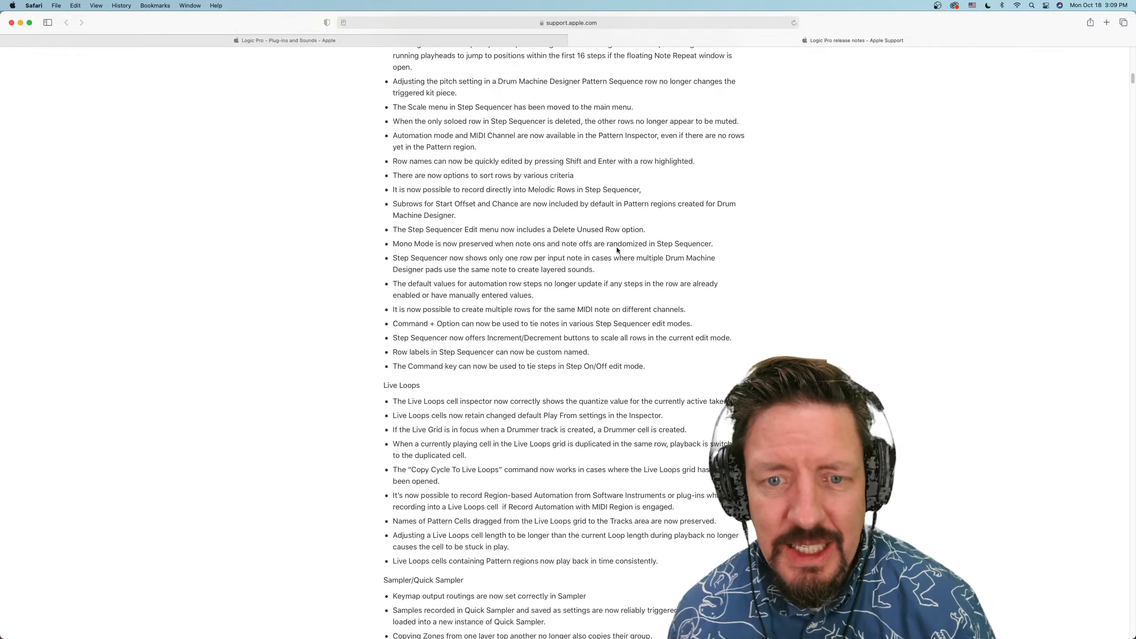
{"action": "scroll", "coordinate": [616, 250], "scroll_direction": "down", "scroll_amount": 20}
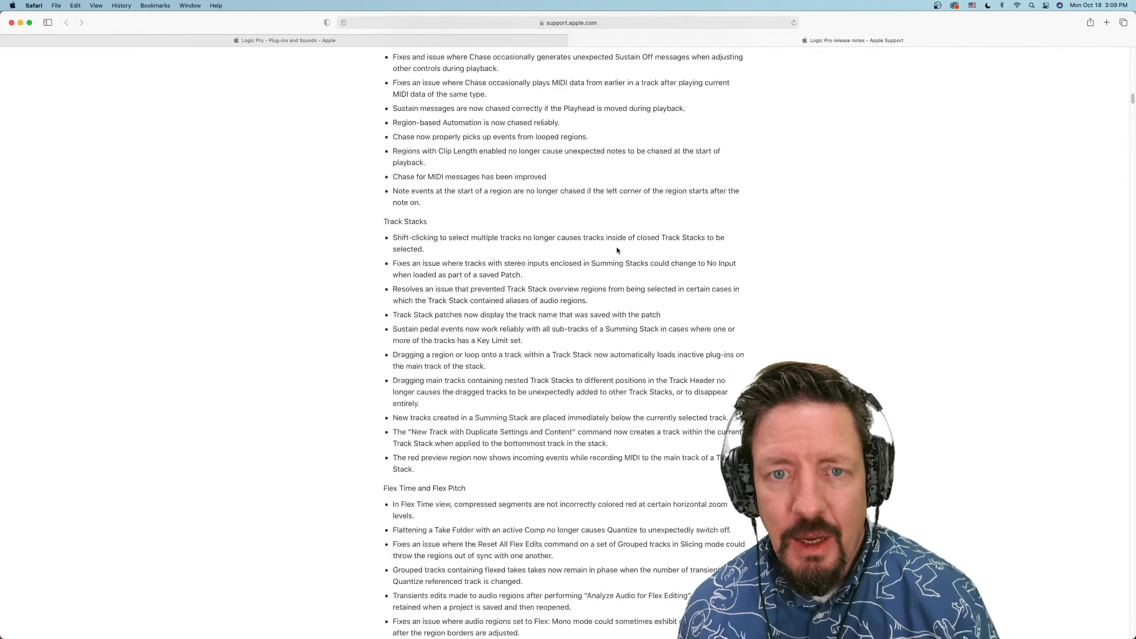
{"action": "scroll", "coordinate": [616, 250], "scroll_direction": "down", "scroll_amount": 15}
{"action": "scroll", "coordinate": [616, 250], "scroll_direction": "down", "scroll_amount": 20}
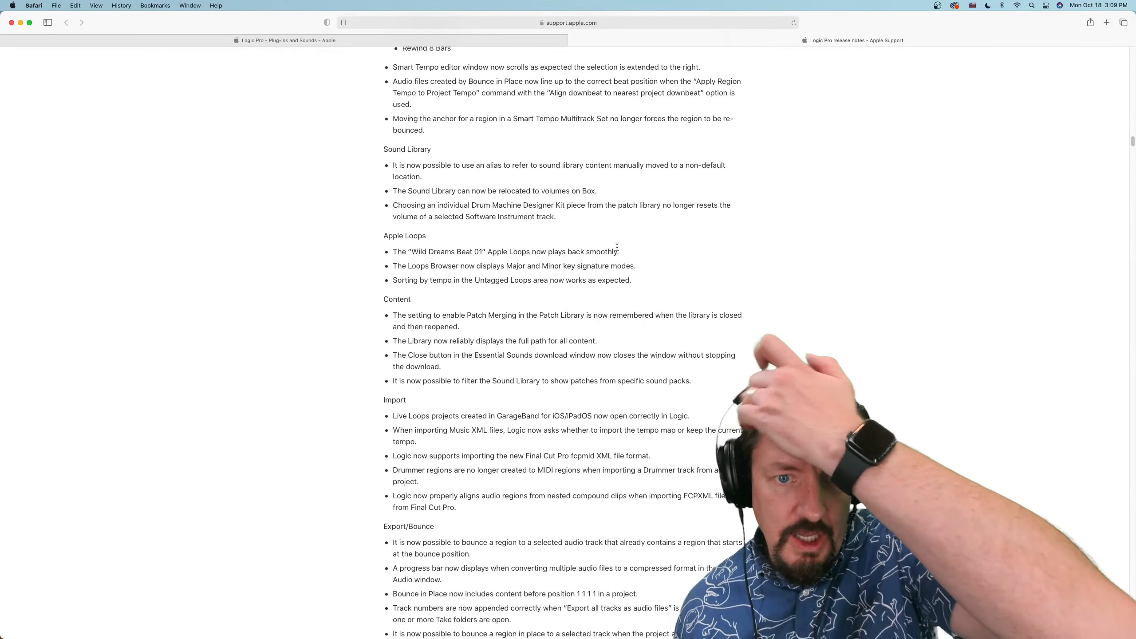
{"action": "scroll", "coordinate": [616, 249], "scroll_direction": "down", "scroll_amount": 20}
{"action": "scroll", "coordinate": [615, 250], "scroll_direction": "up", "scroll_amount": 20}
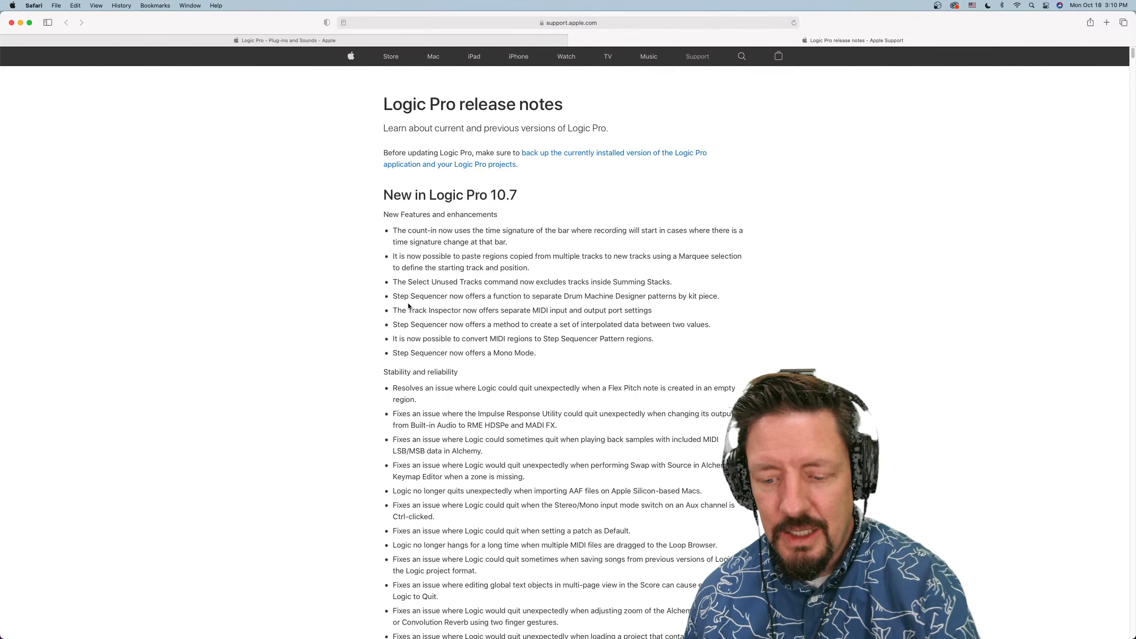
Switch back to Logic Pro and examine the MIDI In Port choices for the Inst 1 track
{"action": "key", "text": "super+Tab"}
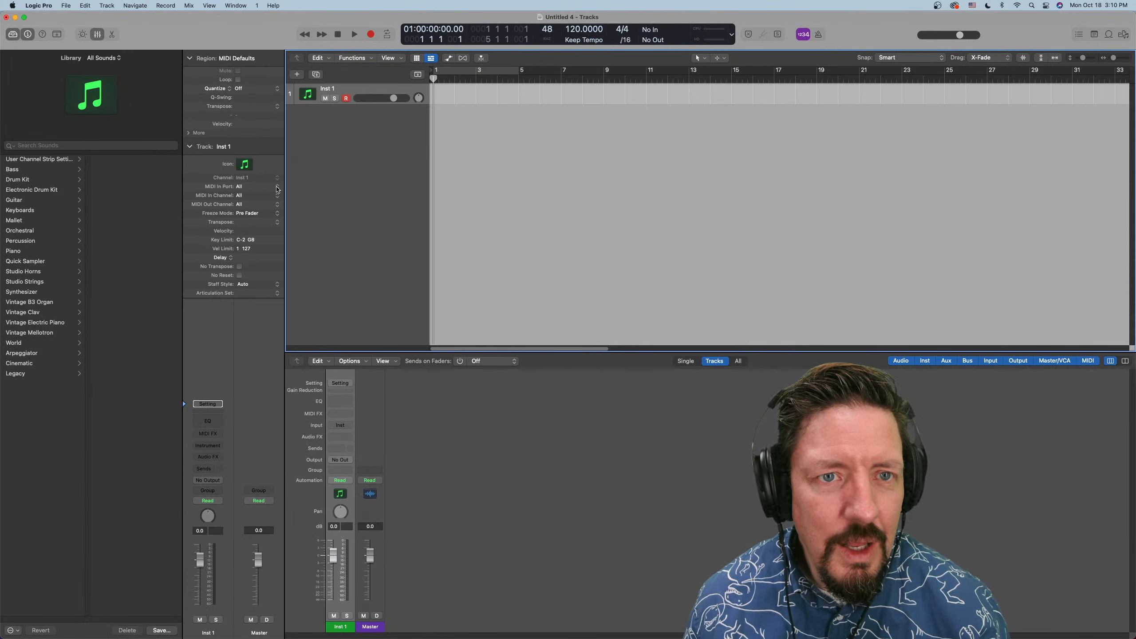
{"action": "left_click", "coordinate": [277, 187]}
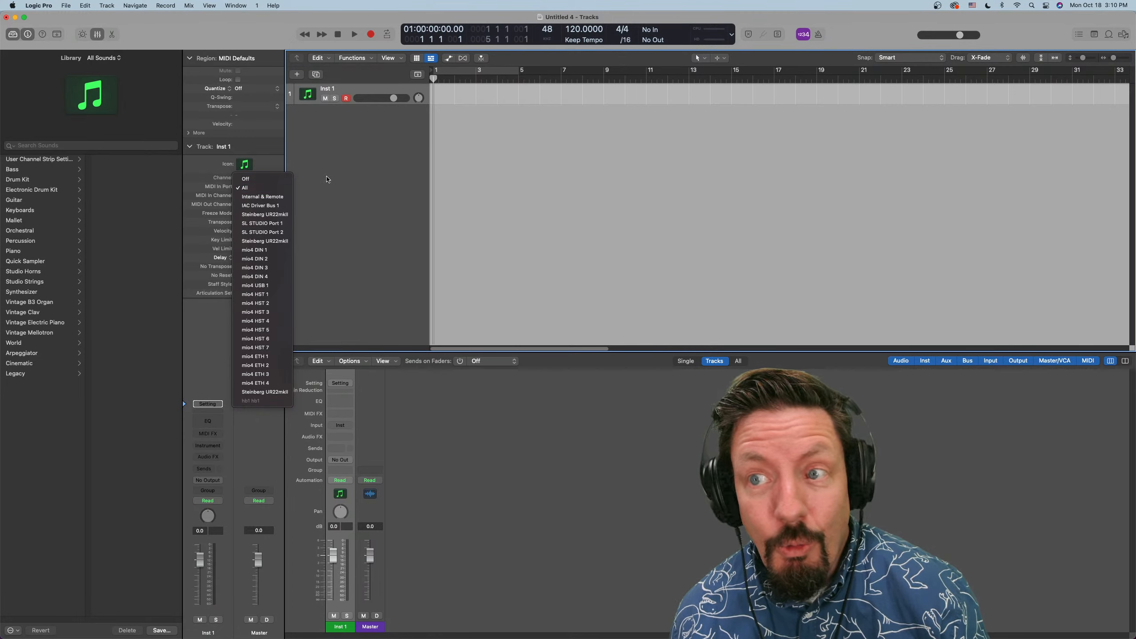
{"action": "left_click", "coordinate": [326, 179]}
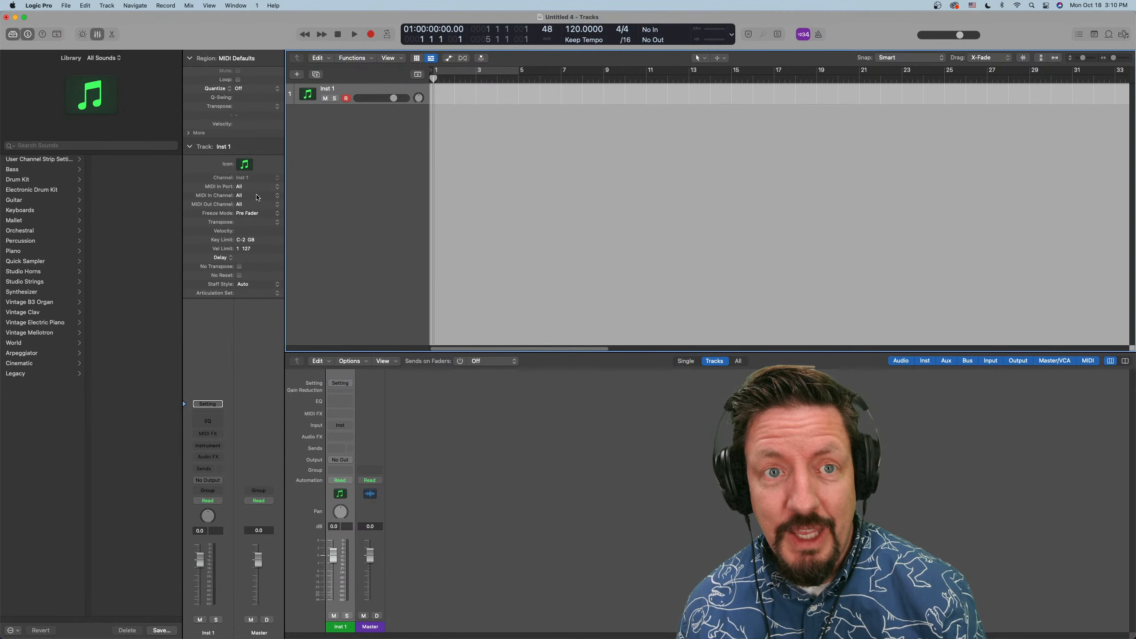
{"action": "left_click", "coordinate": [259, 184]}
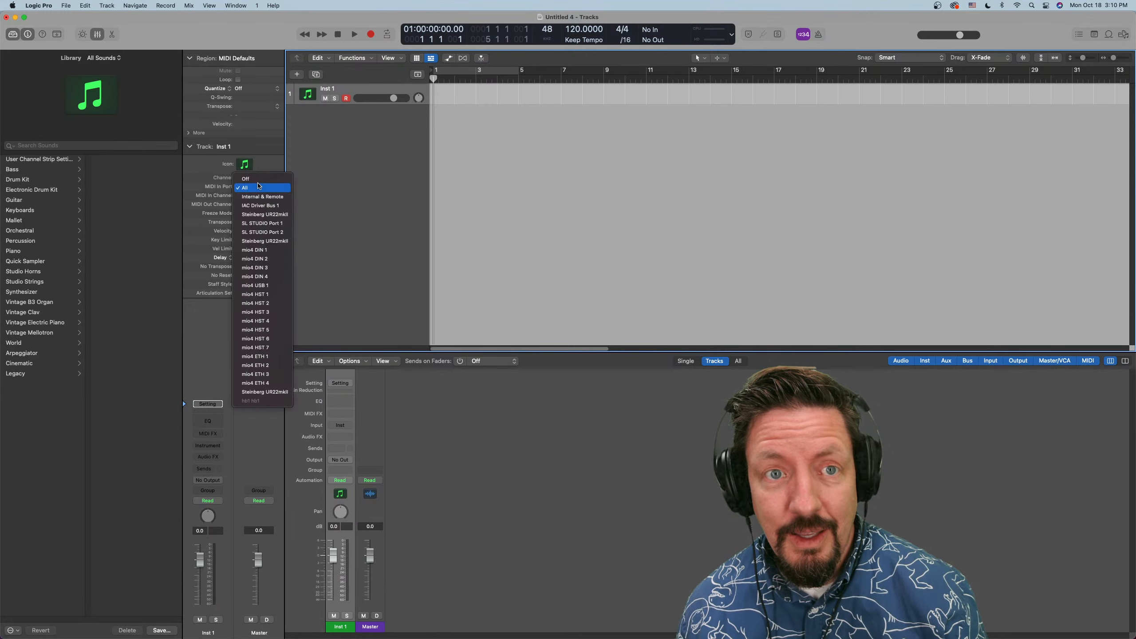
{"action": "left_click", "coordinate": [326, 180]}
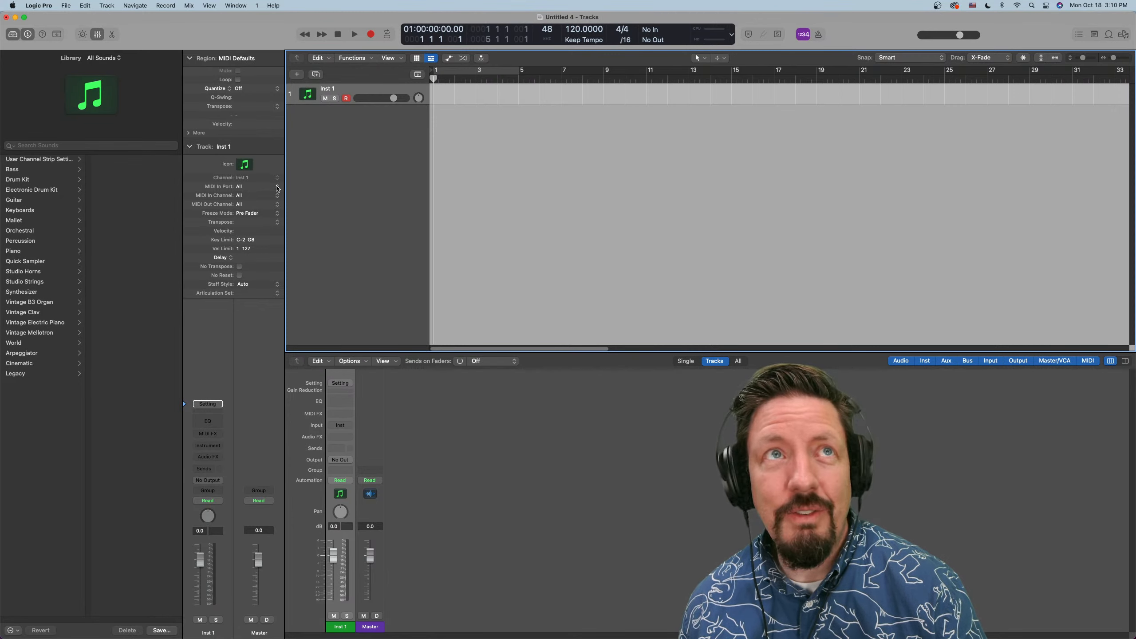
{"action": "left_click", "coordinate": [277, 188]}
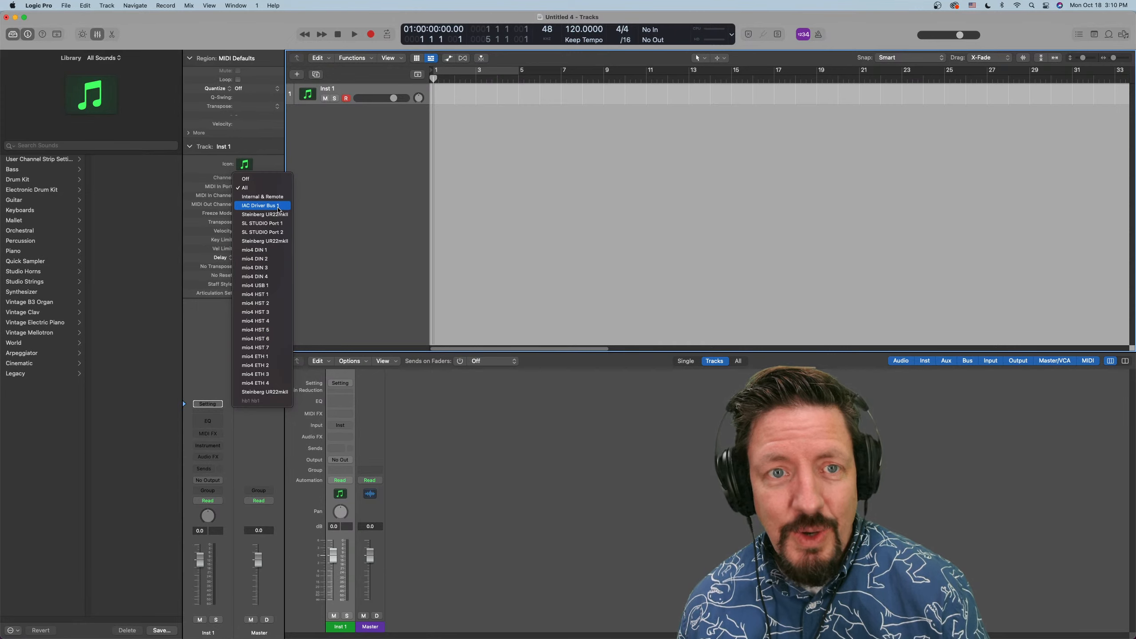
{"action": "left_click", "coordinate": [319, 181]}
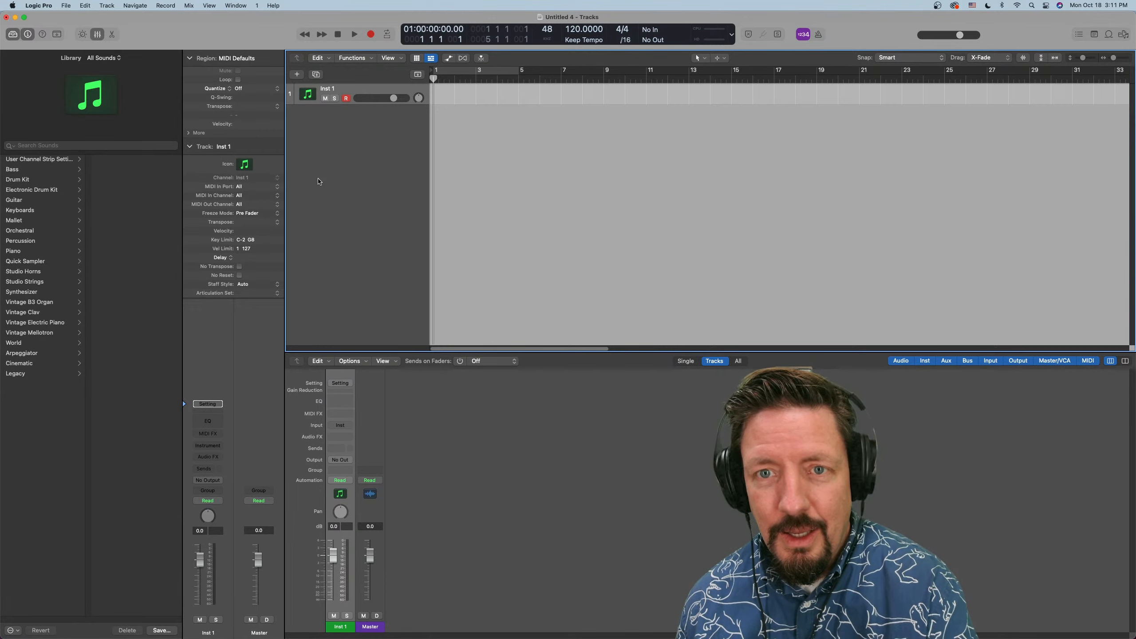
{"action": "key", "text": "super+Tab"}
{"action": "key", "text": "super+Tab"}
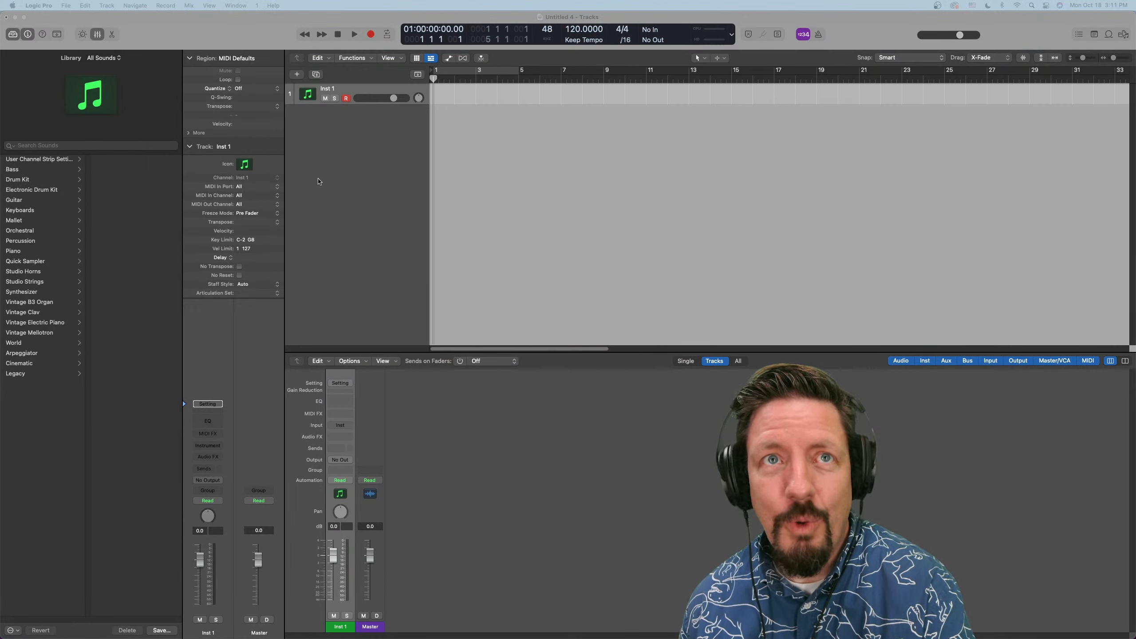
{"action": "key", "text": "super+Tab"}
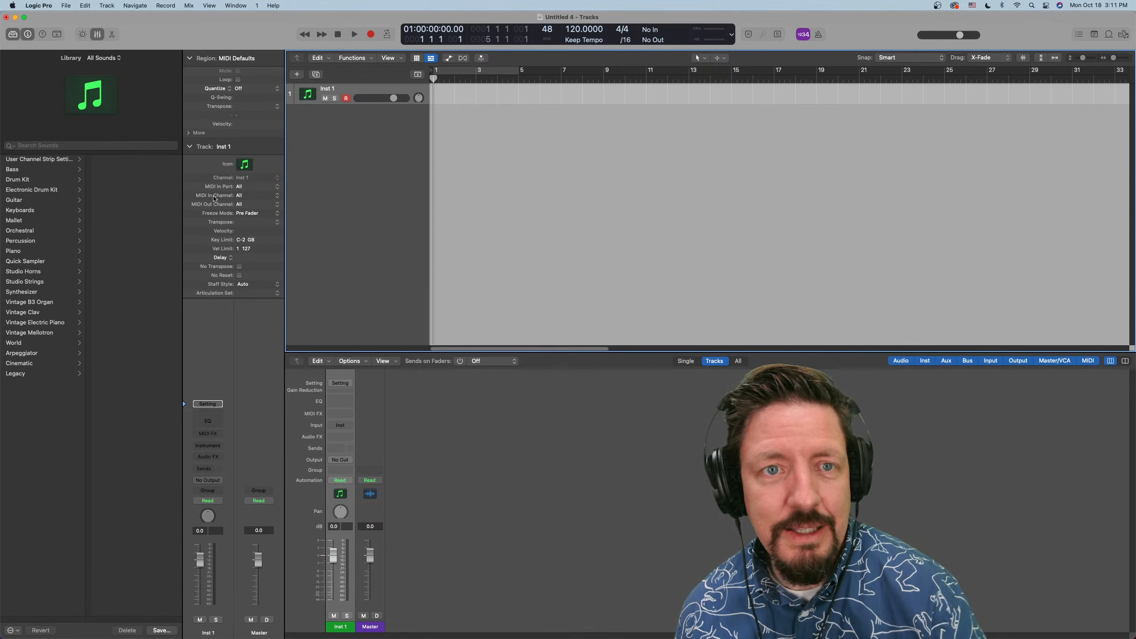
{"action": "left_click", "coordinate": [269, 188]}
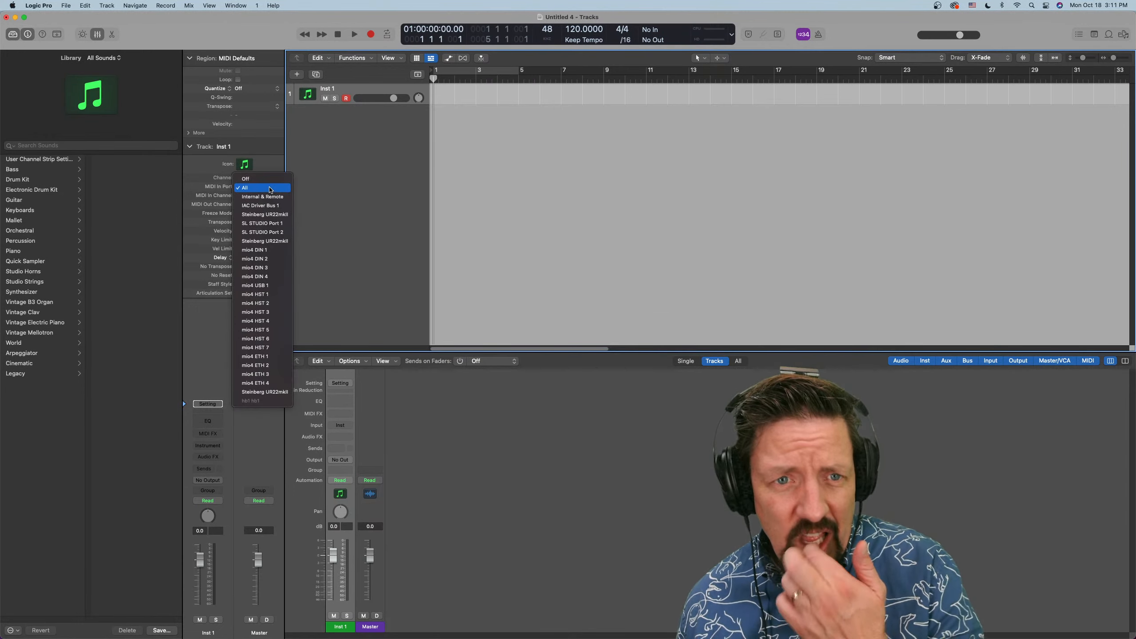
{"action": "left_click", "coordinate": [307, 180]}
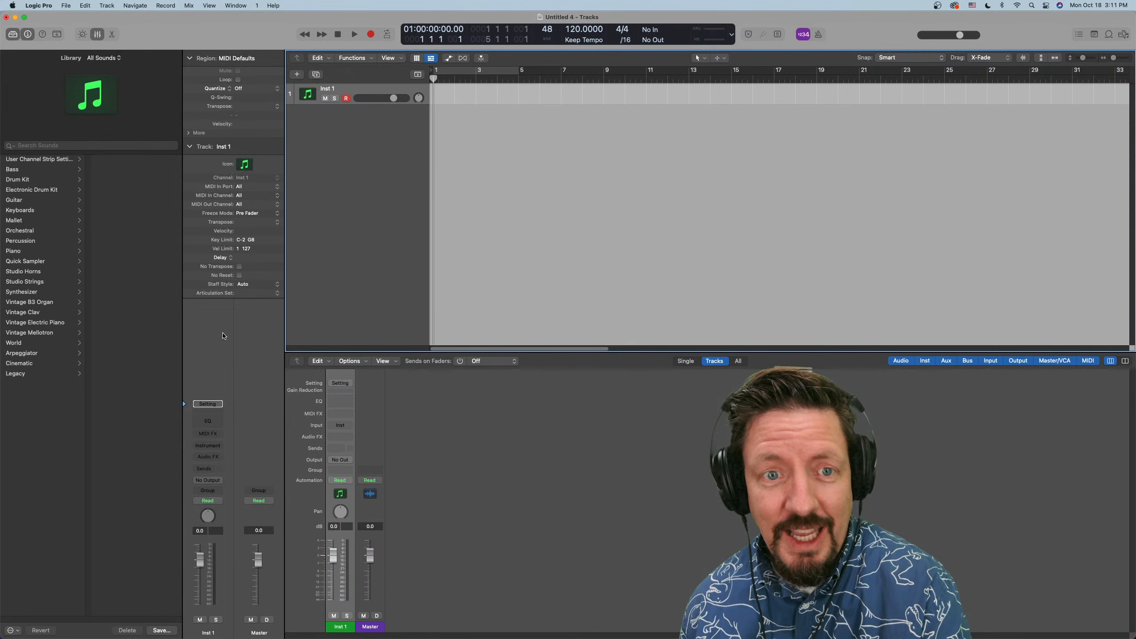
{"action": "key", "text": "super+Tab"}
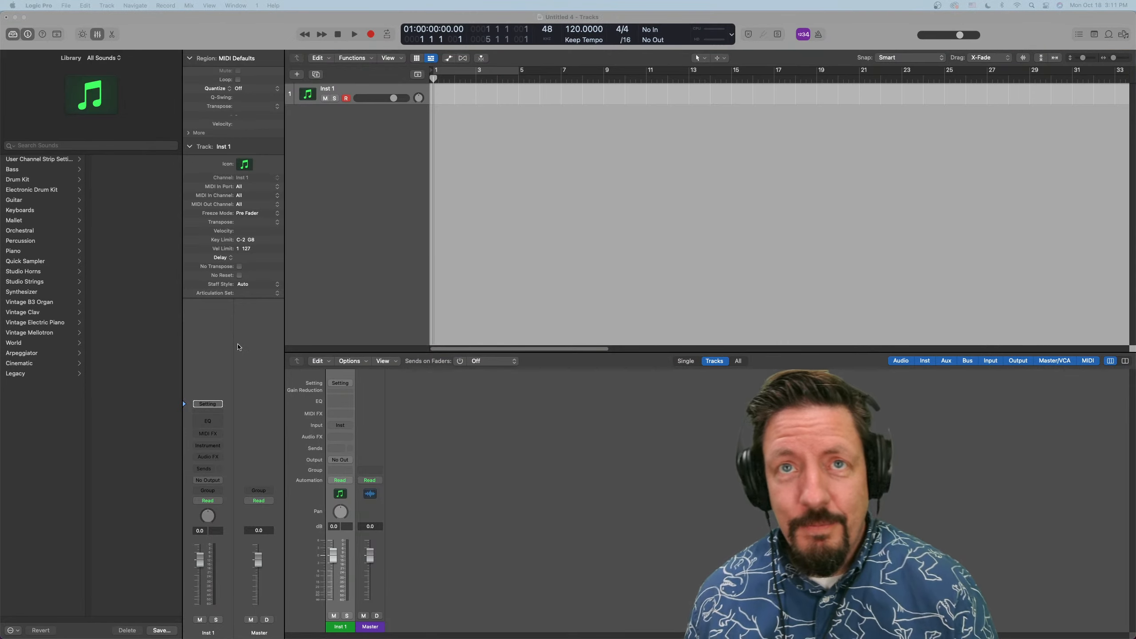
{"action": "key", "text": "super+Tab"}
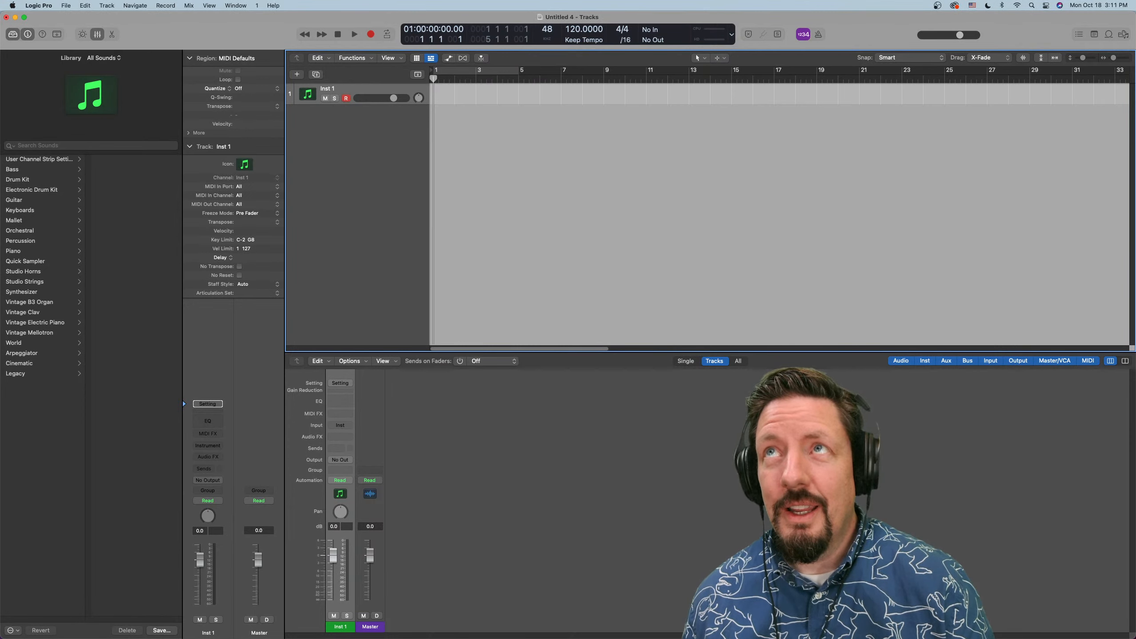
{"action": "key", "text": "super+Tab"}
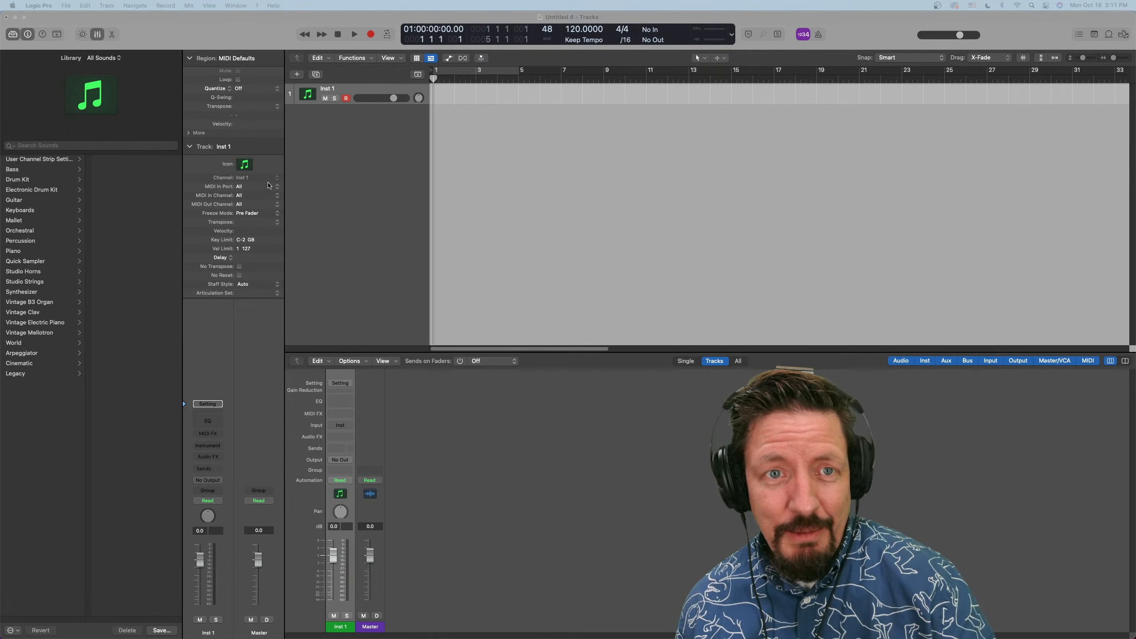
{"action": "left_click", "coordinate": [269, 186]}
{"action": "left_click", "coordinate": [266, 188]}
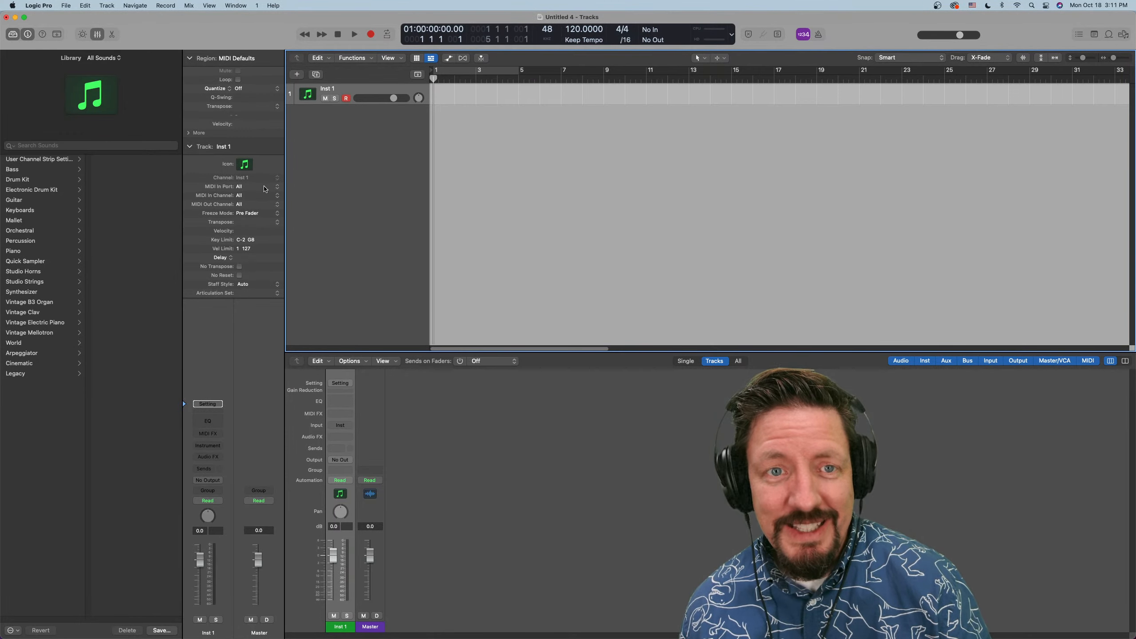
Switch to Safari and highlight the release note on converting MIDI regions to Step Sequencer Pattern regions
{"action": "key", "text": "super+Tab"}
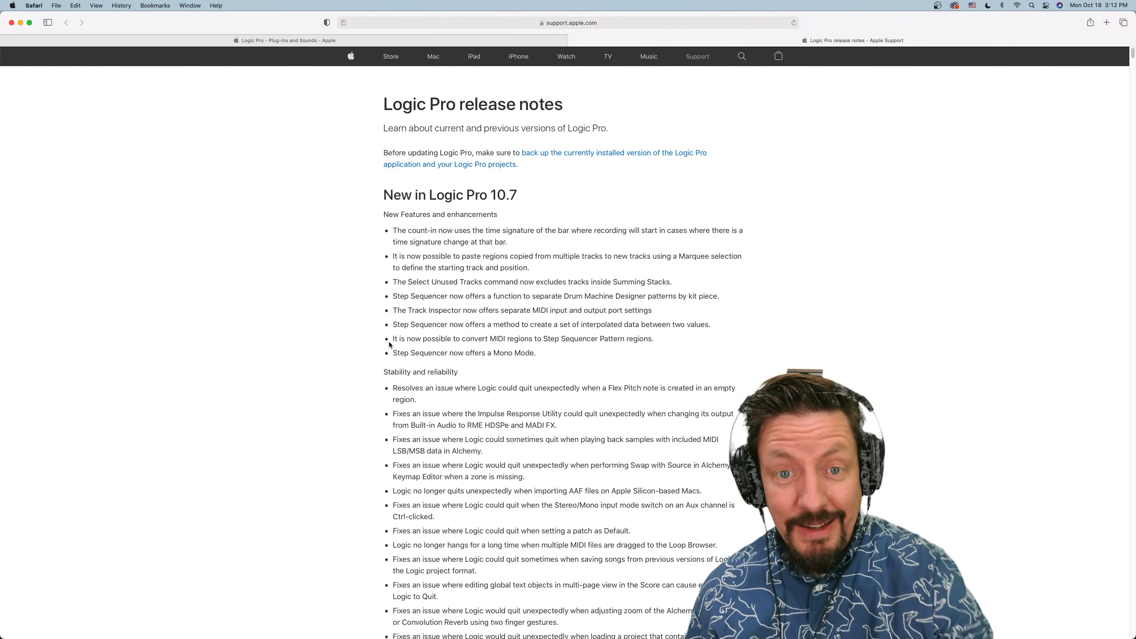
{"action": "left_click_drag", "start_coordinate": [388, 341], "coordinate": [655, 341]}
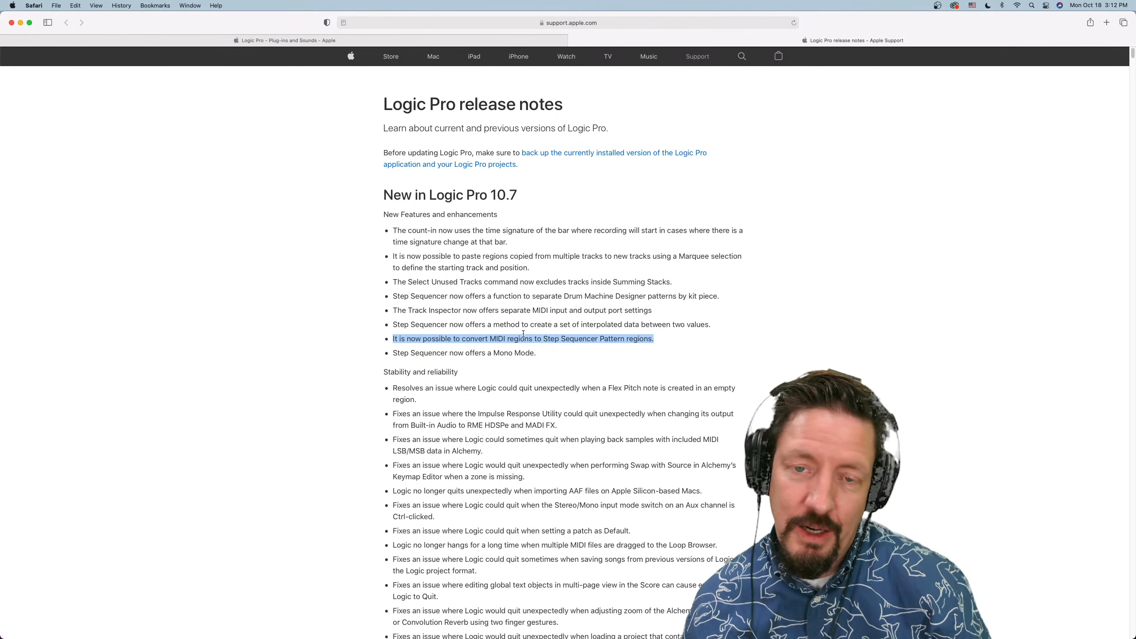
Switch to Logic Pro and record a MIDI region about two bars long on Inst 1, starting at bar 1
{"action": "key", "text": "super+Tab"}
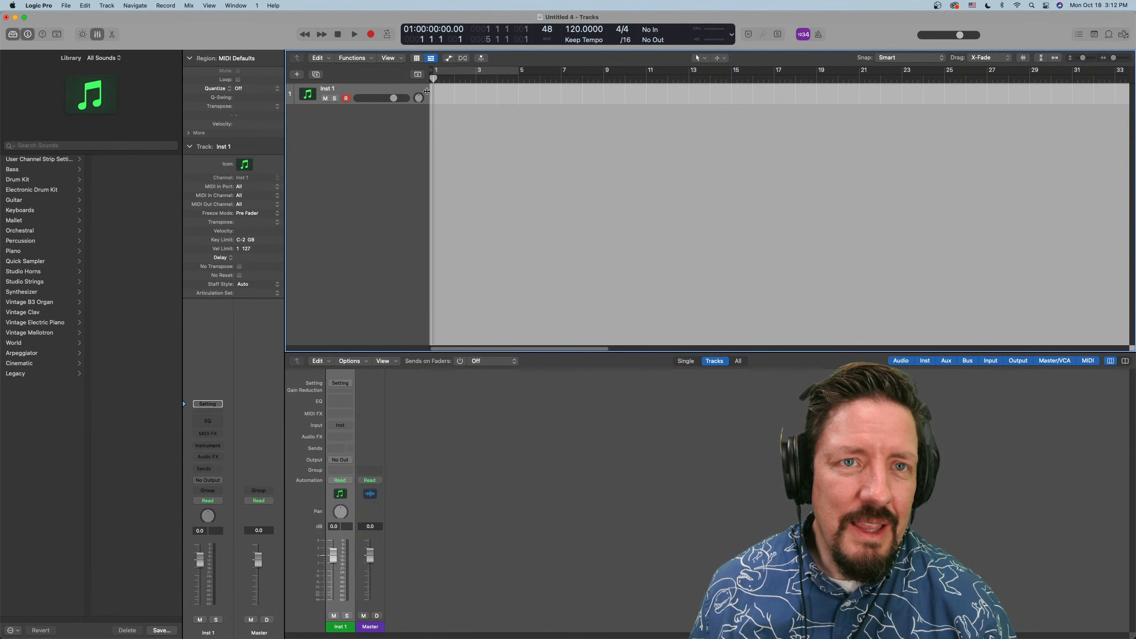
{"action": "left_click", "coordinate": [371, 35]}
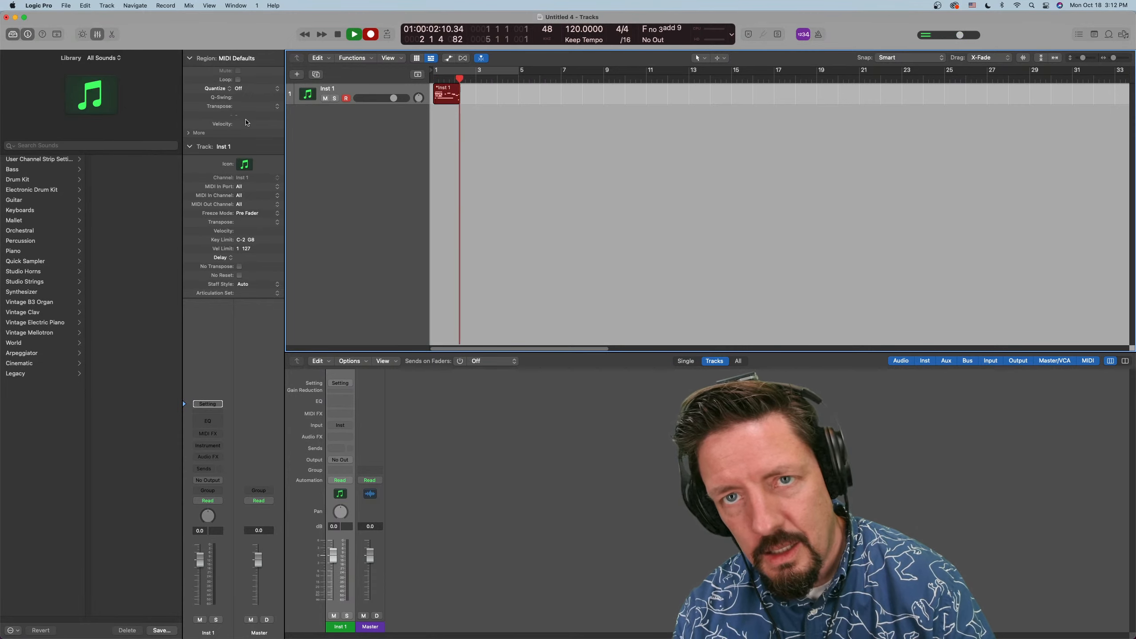
{"action": "key", "text": "space"}
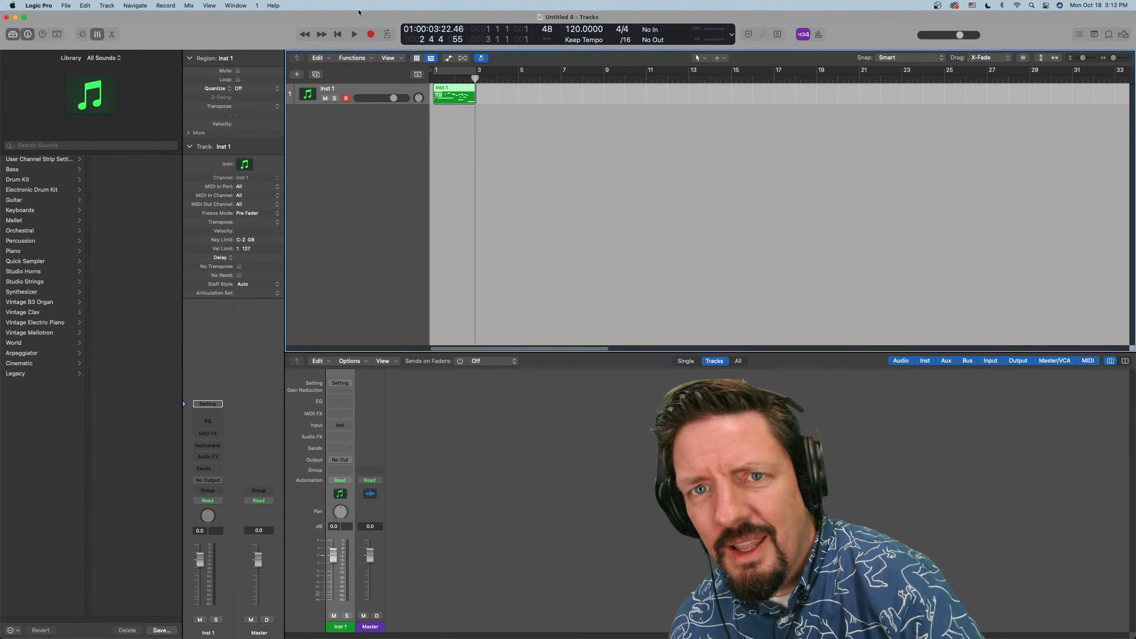
Convert the Inst 1 MIDI region to a Pattern region and open it in the Step Sequencer
{"action": "right_click", "coordinate": [460, 95]}
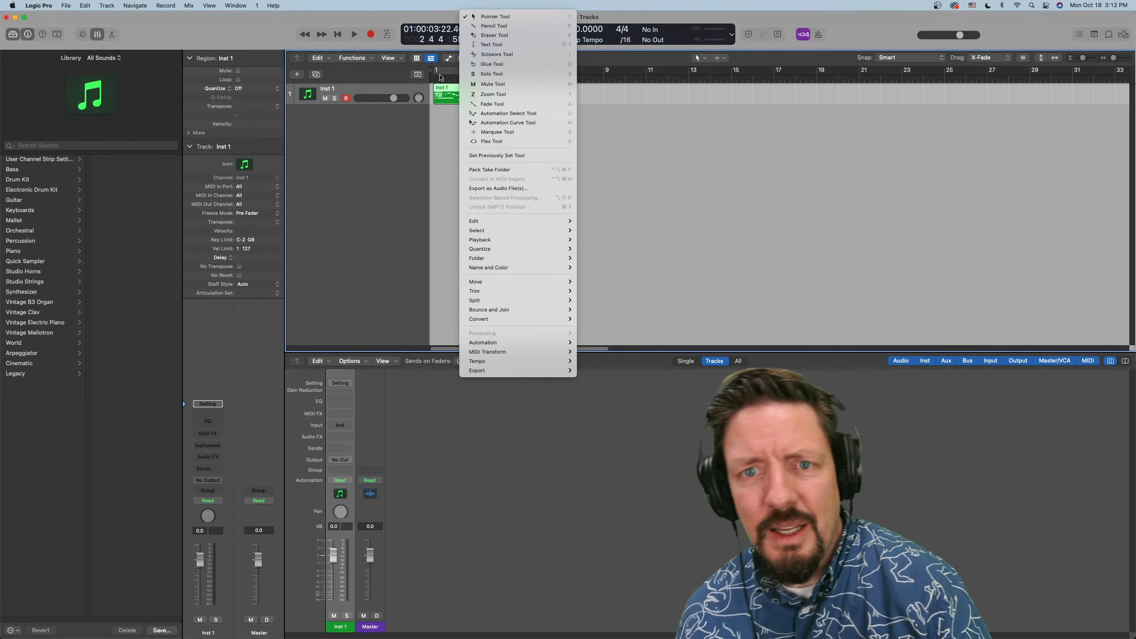
{"action": "mouse_move", "coordinate": [536, 318]}
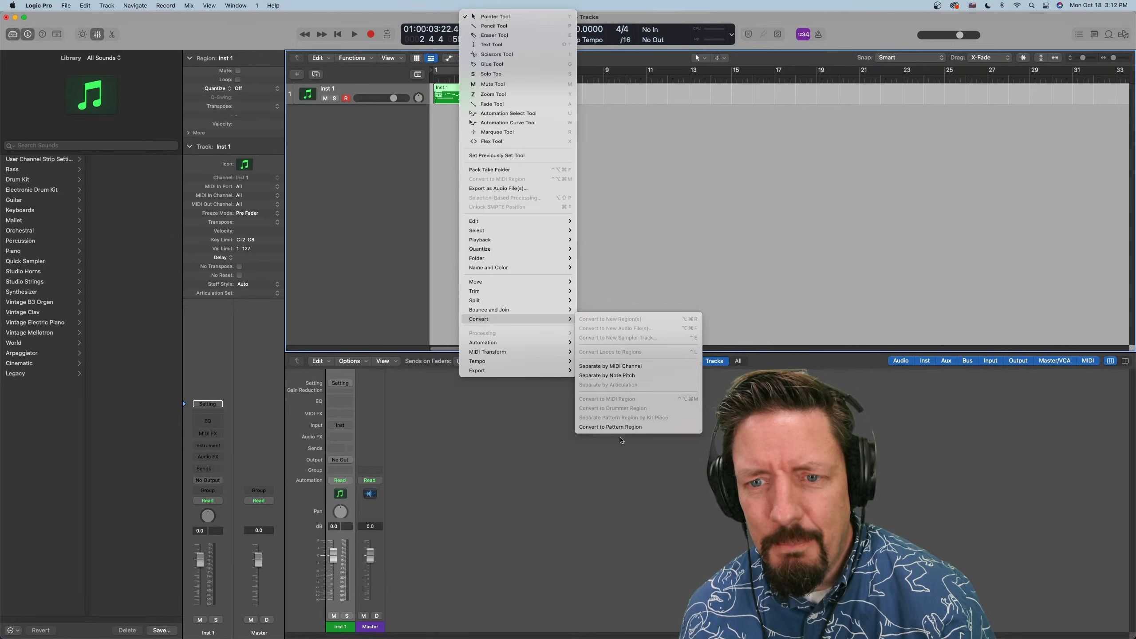
{"action": "left_click", "coordinate": [618, 427]}
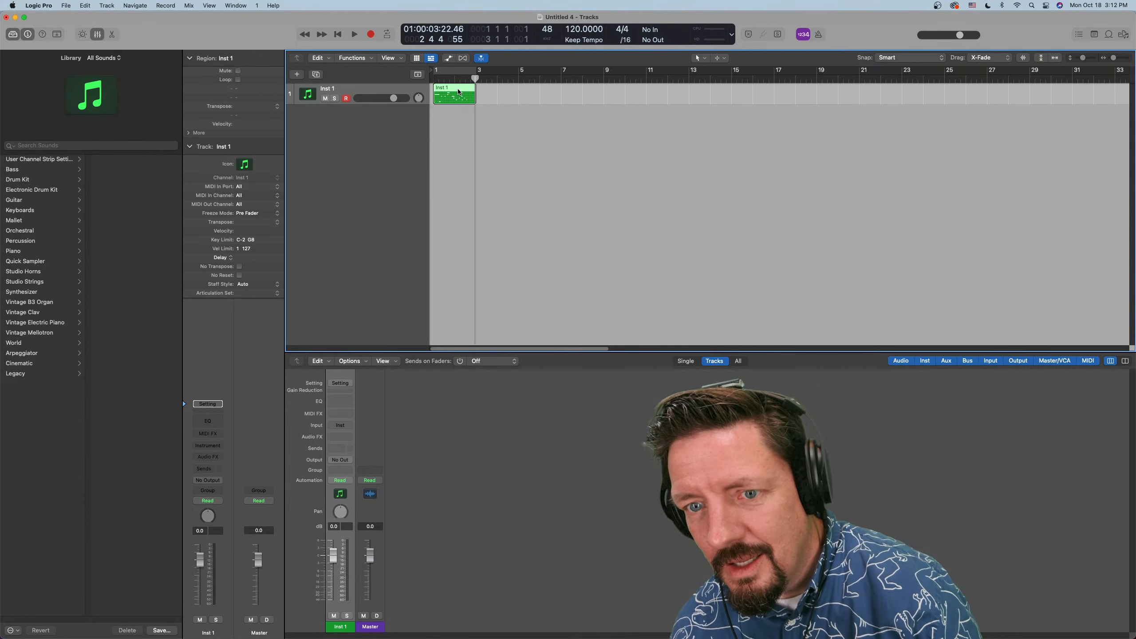
{"action": "double_click", "coordinate": [459, 92]}
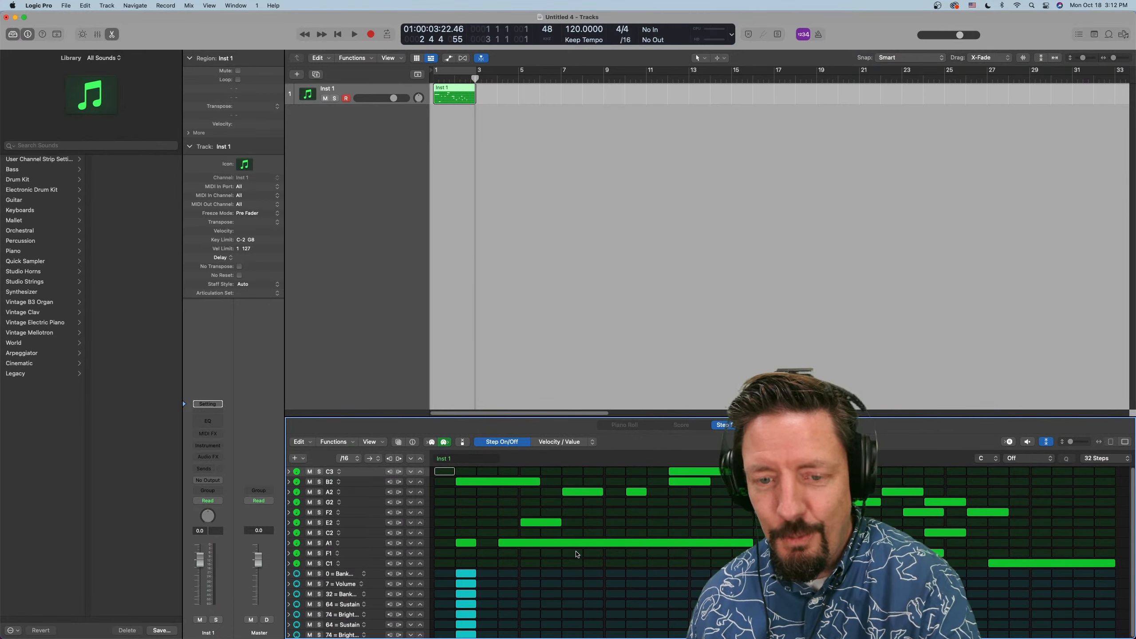
Switch to Safari and highlight the release note on Step Sequencer interpolated data between two values
{"action": "key", "text": "super+Tab"}
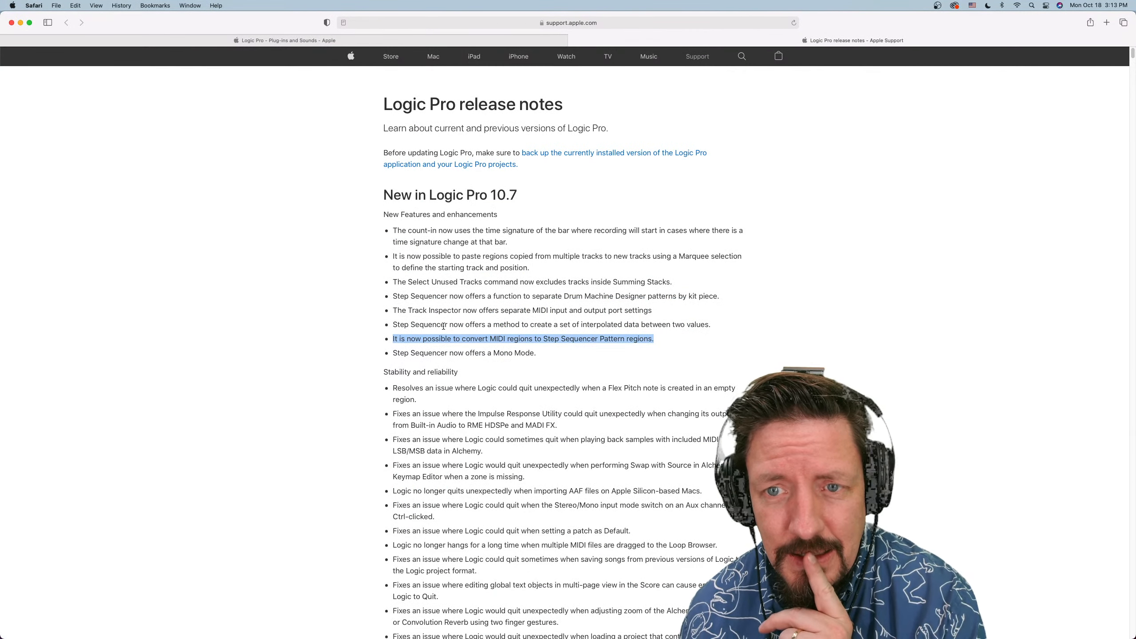
{"action": "left_click_drag", "start_coordinate": [712, 325], "coordinate": [398, 323]}
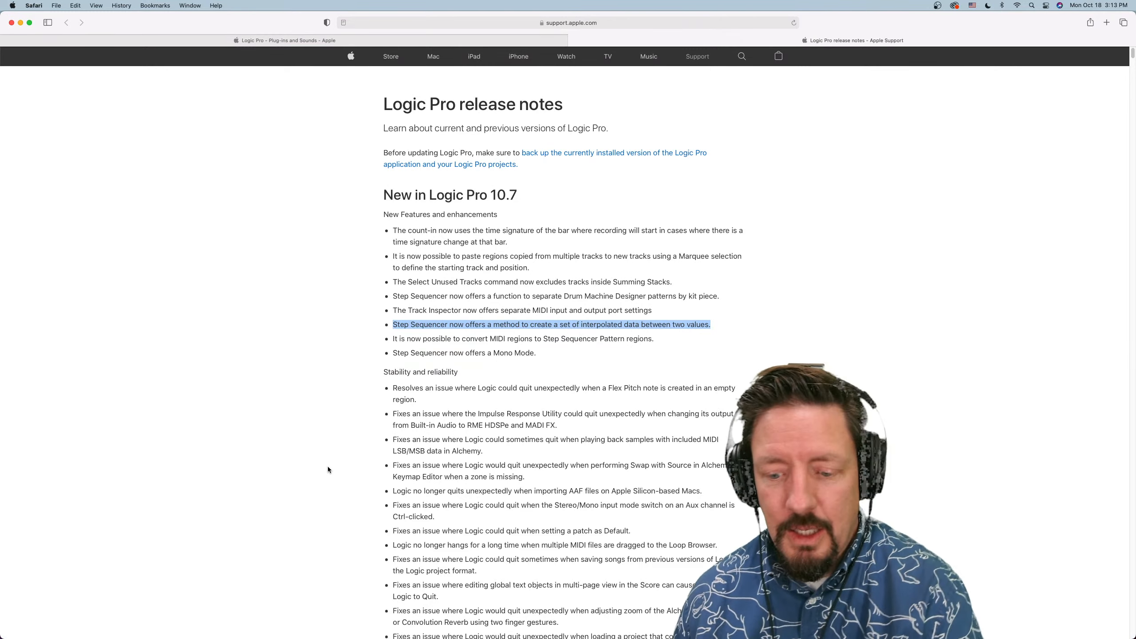
Switch to Logic Pro and add an empty software instrument track below Inst 1
{"action": "key", "text": "super+Tab"}
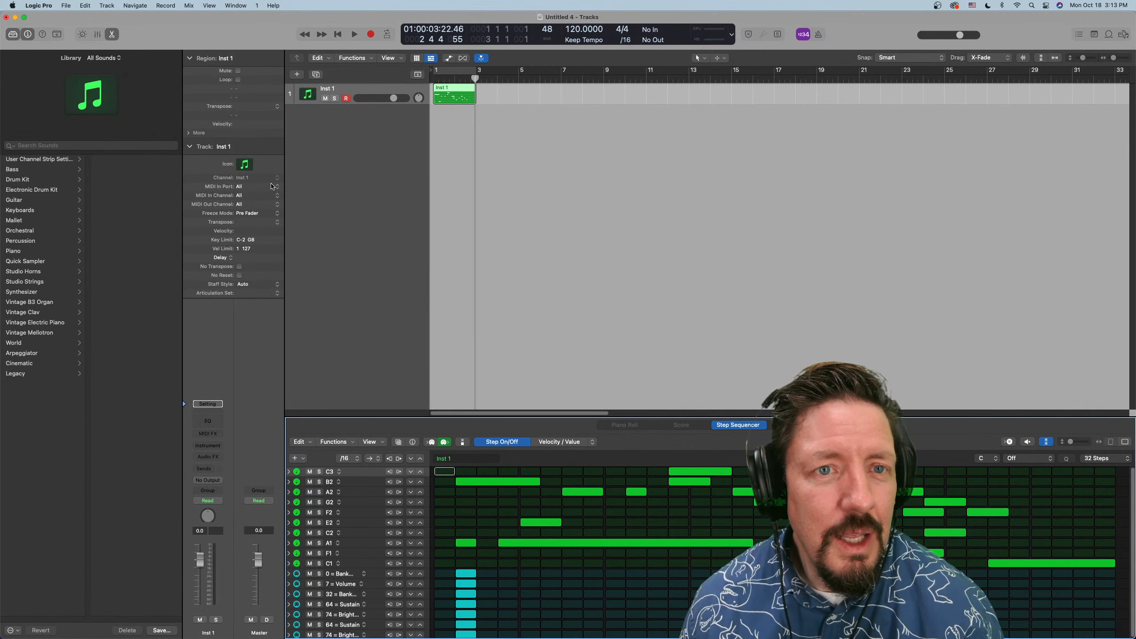
{"action": "double_click", "coordinate": [322, 173]}
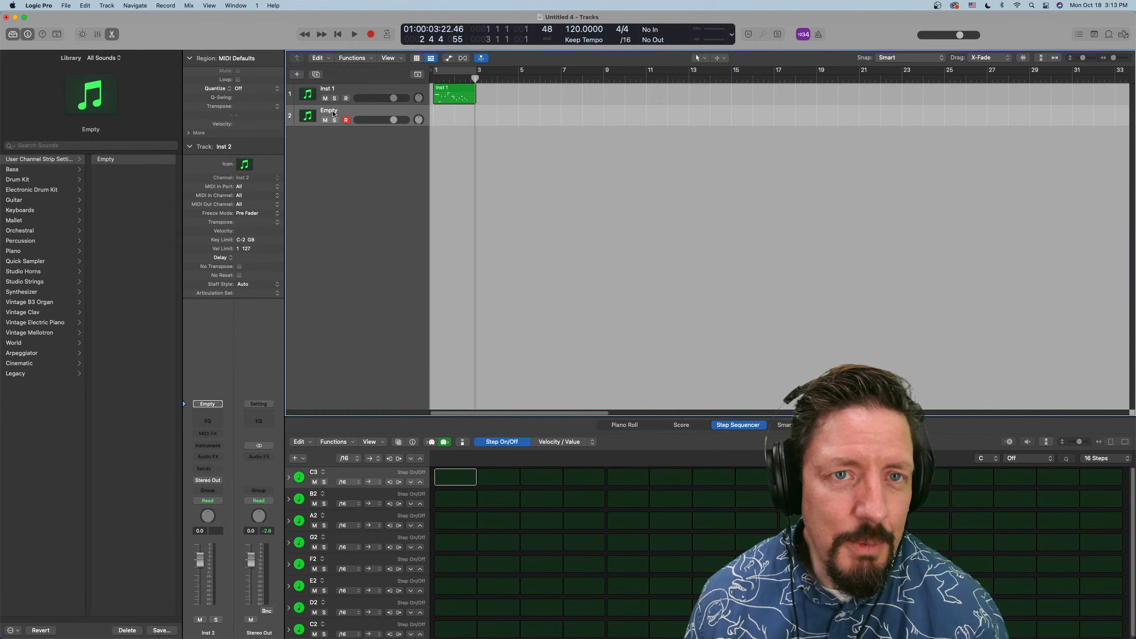
Set the Inst 1 track's MIDI In Port to Internal & Remote and check its MIDI In Channel choices
{"action": "left_click", "coordinate": [351, 88]}
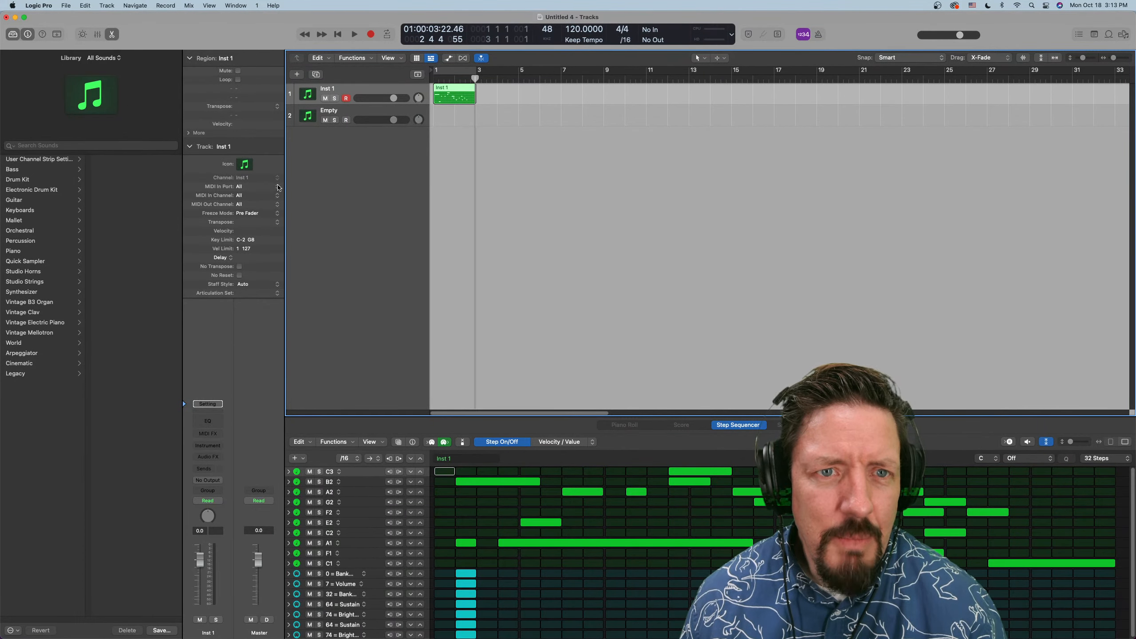
{"action": "left_click", "coordinate": [277, 188]}
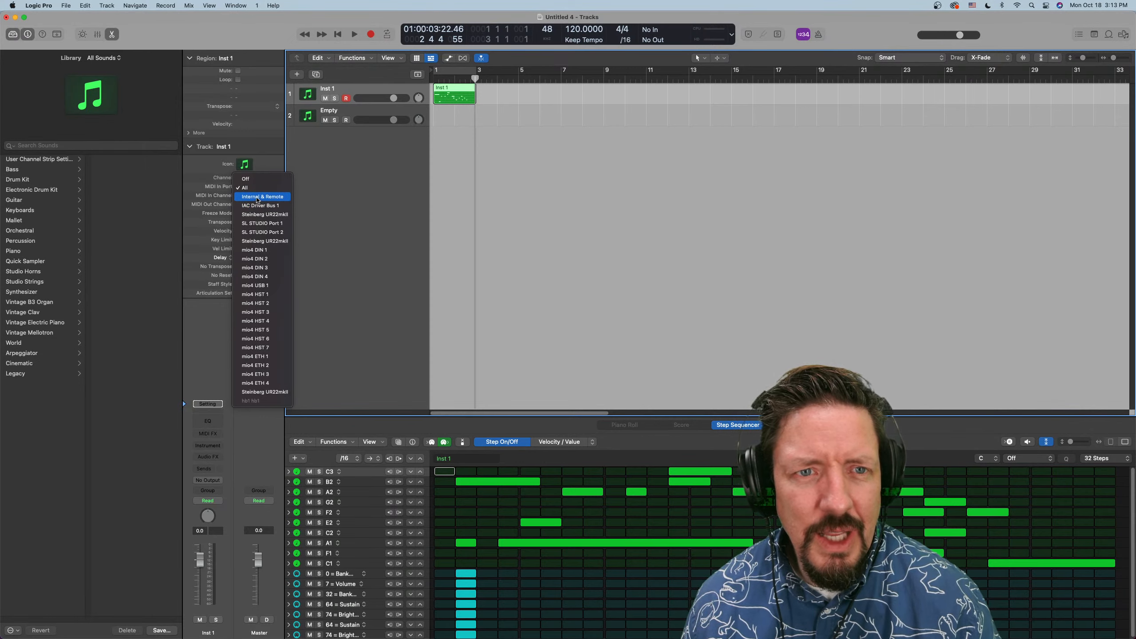
{"action": "left_click", "coordinate": [275, 200]}
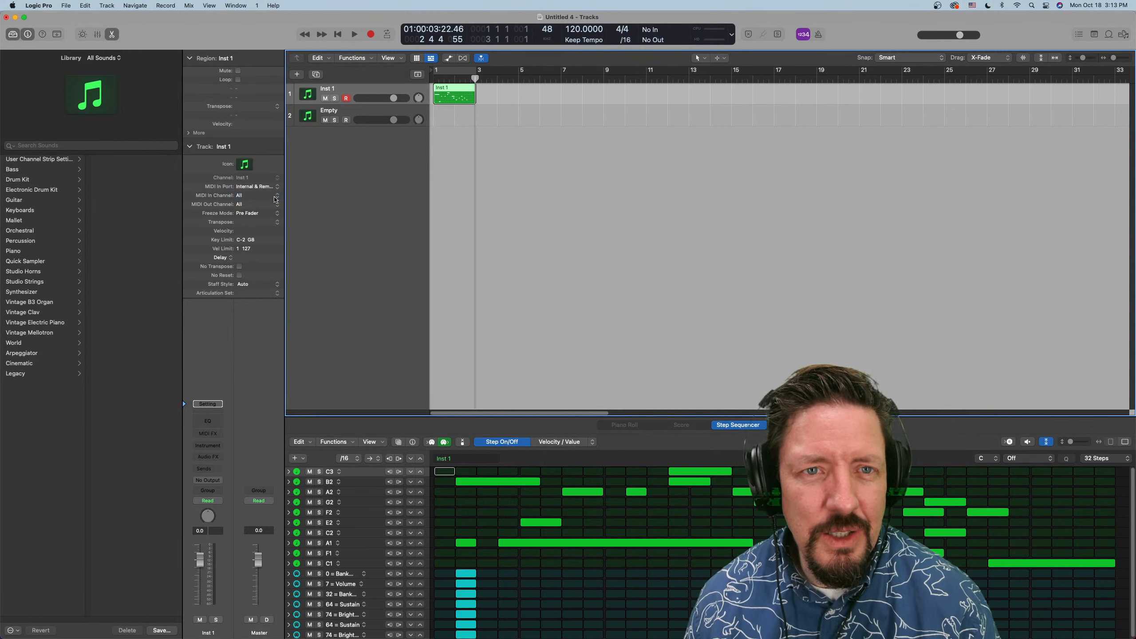
{"action": "left_click", "coordinate": [275, 200]}
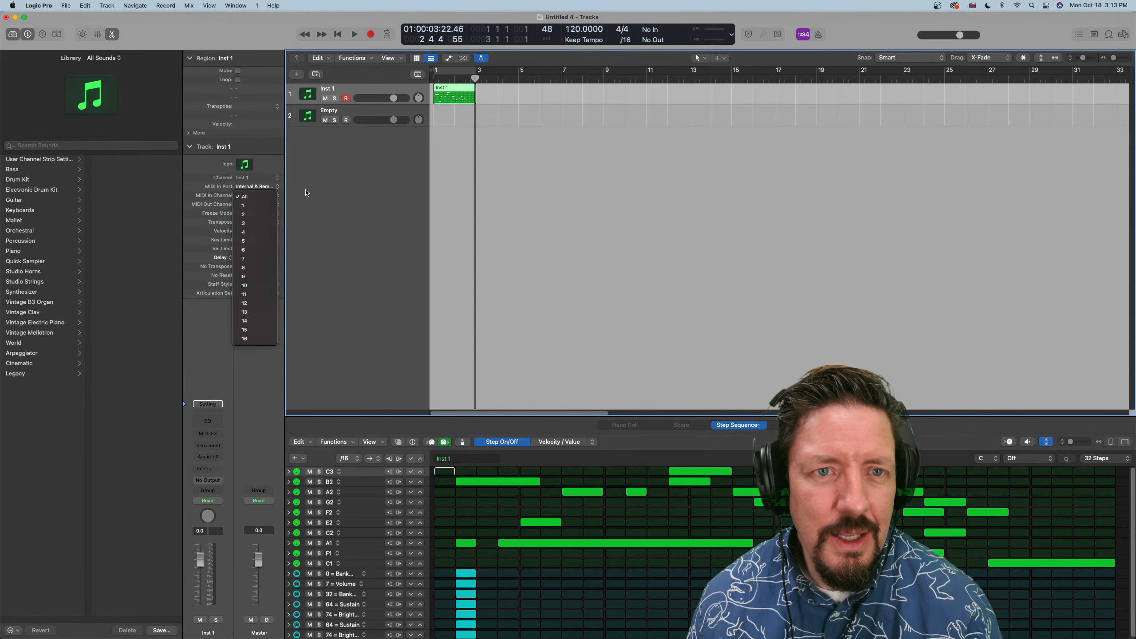
{"action": "left_click", "coordinate": [280, 197]}
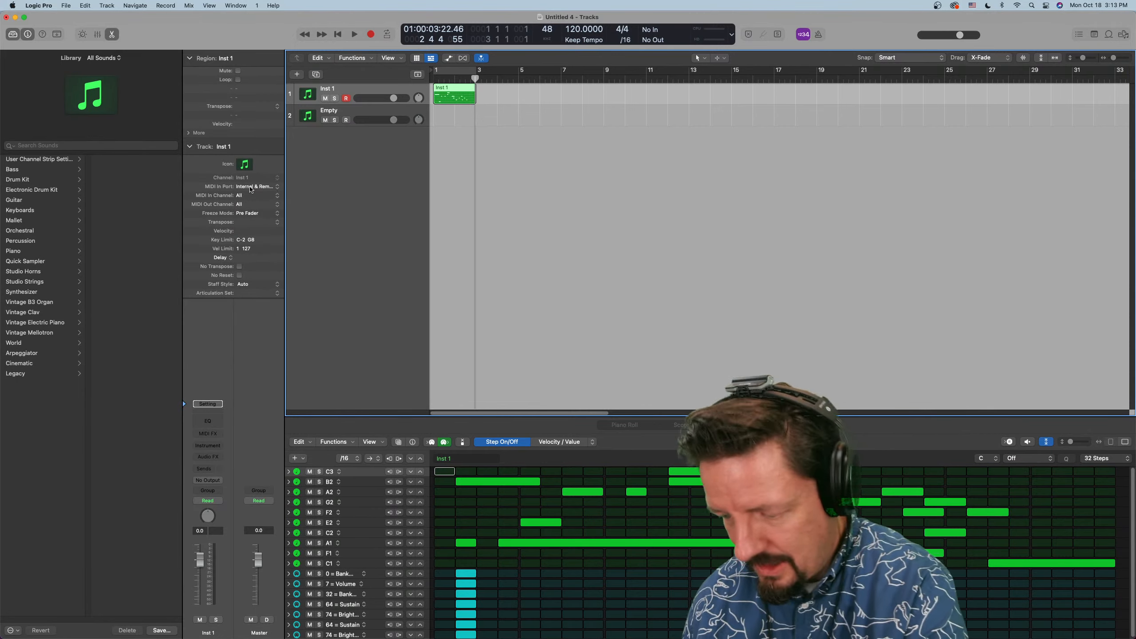
Open the Logic Pro User Guide page on editing track parameters and skim it
{"action": "key", "text": "super+slash"}
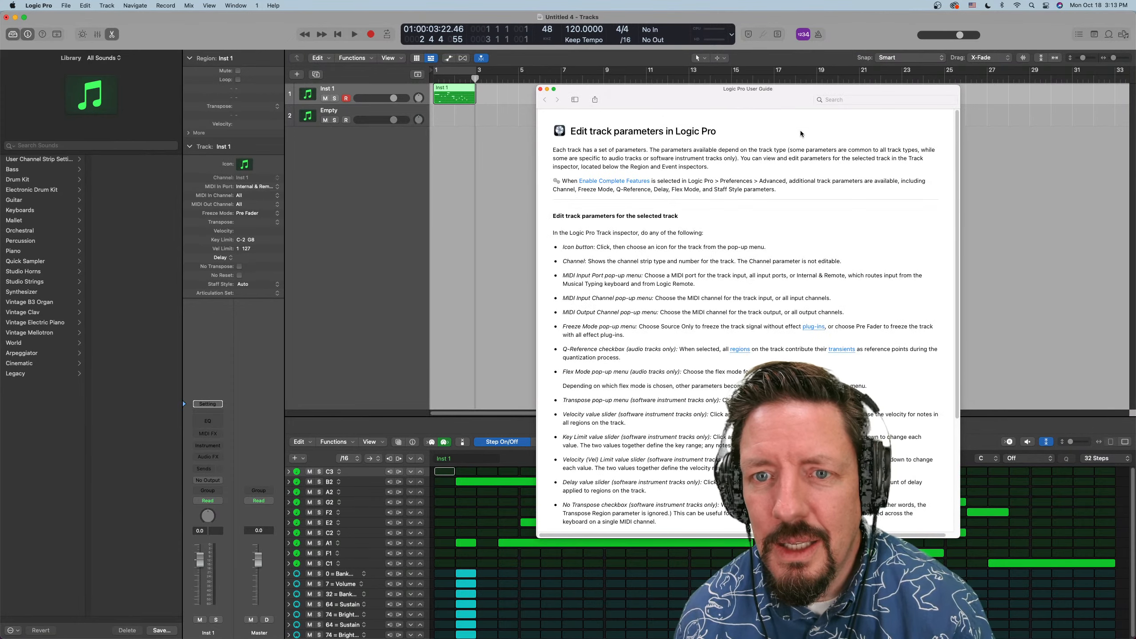
{"action": "scroll", "coordinate": [650, 340], "scroll_direction": "down", "scroll_amount": 1}
{"action": "scroll", "coordinate": [650, 340], "scroll_direction": "down", "scroll_amount": 7}
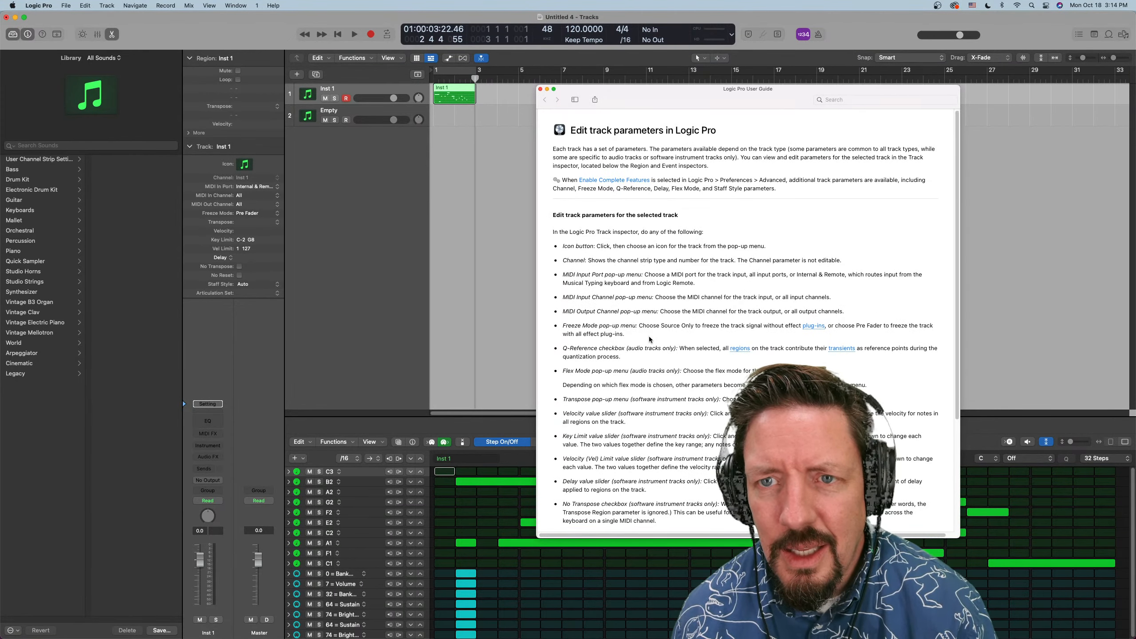
{"action": "scroll", "coordinate": [650, 339], "scroll_direction": "up", "scroll_amount": 7}
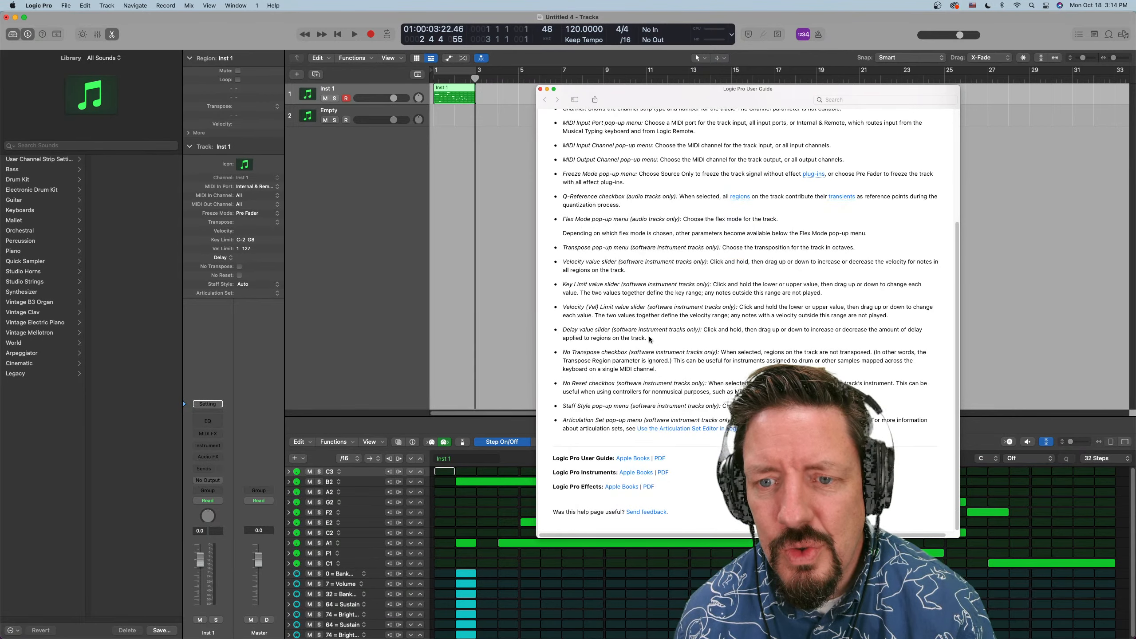
Search the Logic Pro User Guide for "Internal & Remote"
{"action": "left_click", "coordinate": [854, 100]}
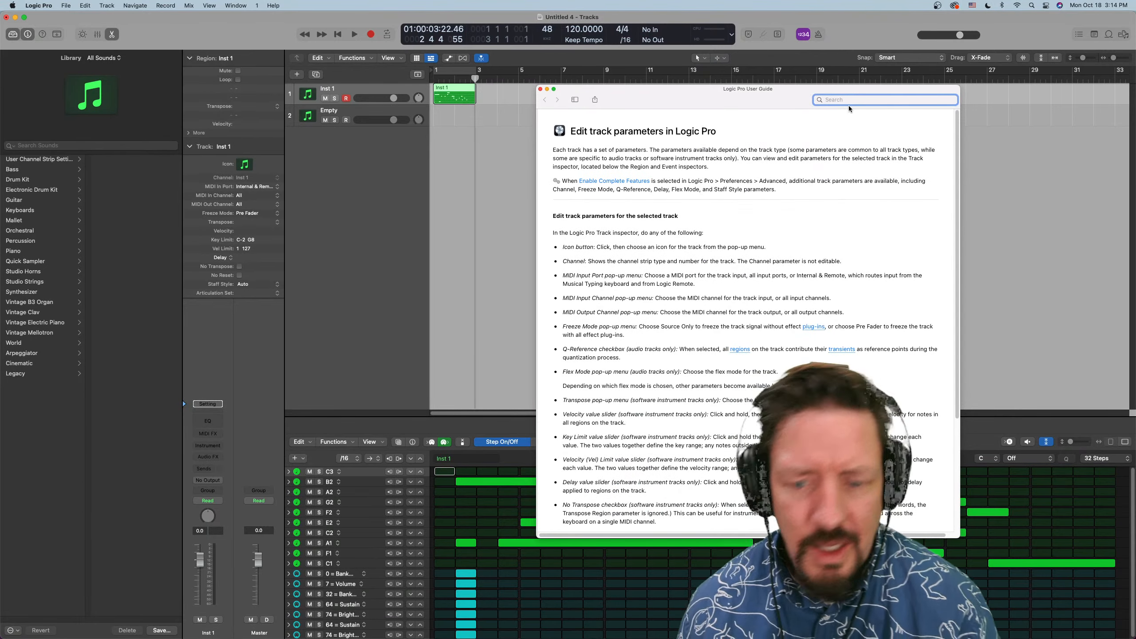
{"action": "type", "text": "Internal "}
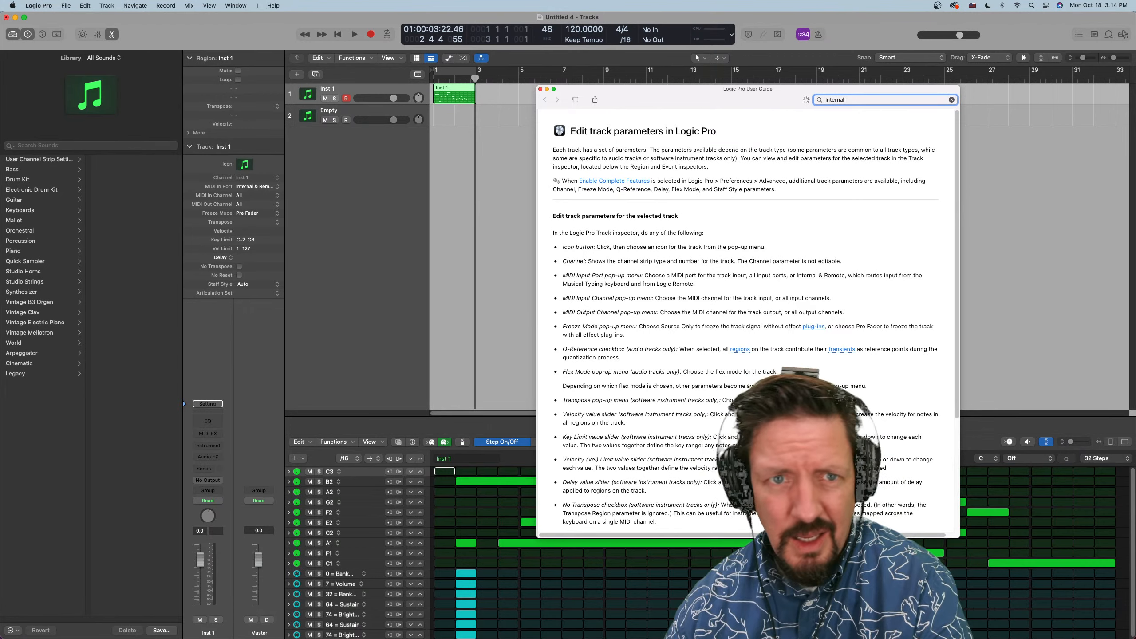
{"action": "type", "text": "& Re"}
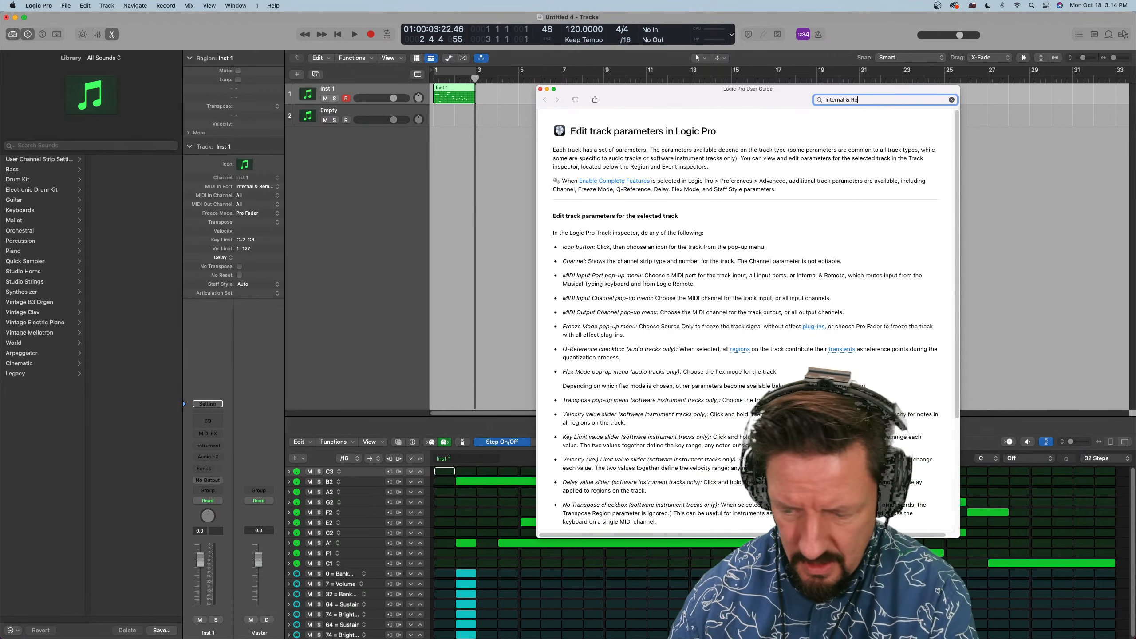
{"action": "type", "text": "mote"}
{"action": "key", "text": "Return"}
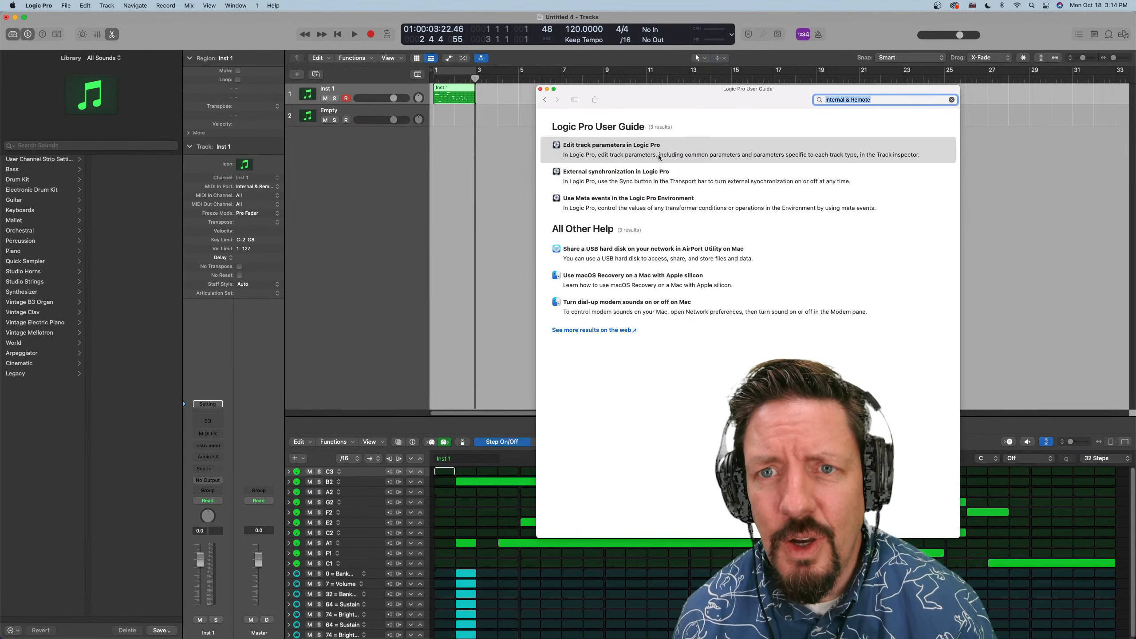
Read the "Edit track parameters in Logic Pro" search result and close the User Guide
{"action": "left_click", "coordinate": [611, 151]}
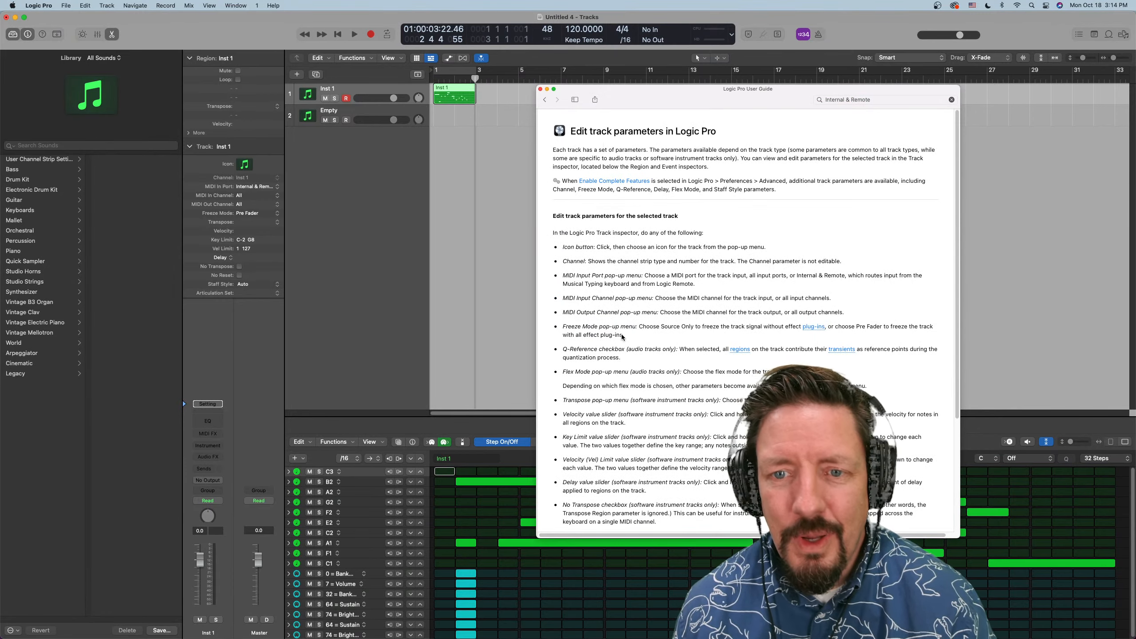
{"action": "scroll", "coordinate": [624, 352], "scroll_direction": "down", "scroll_amount": 3}
{"action": "scroll", "coordinate": [623, 352], "scroll_direction": "down", "scroll_amount": 2}
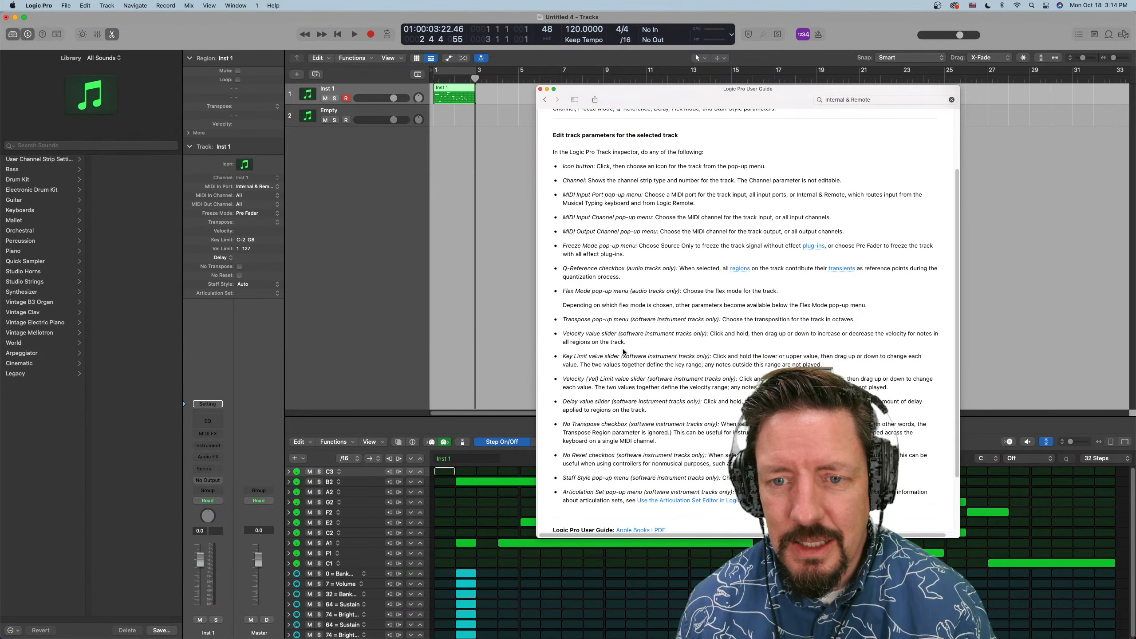
{"action": "scroll", "coordinate": [624, 351], "scroll_direction": "up", "scroll_amount": 2}
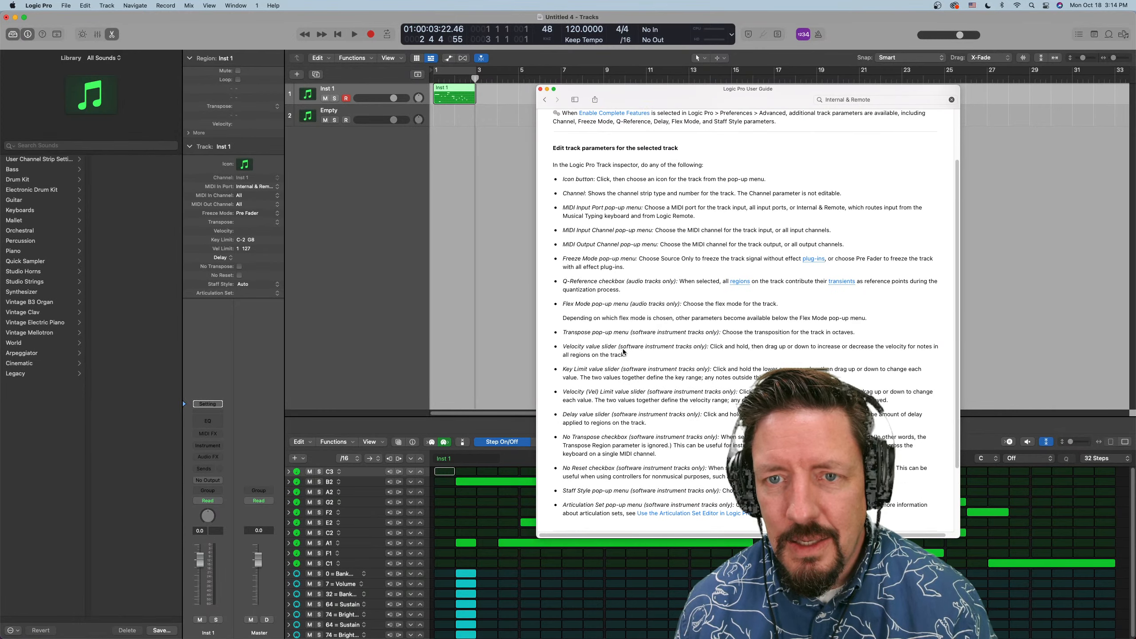
{"action": "scroll", "coordinate": [623, 352], "scroll_direction": "up", "scroll_amount": 5}
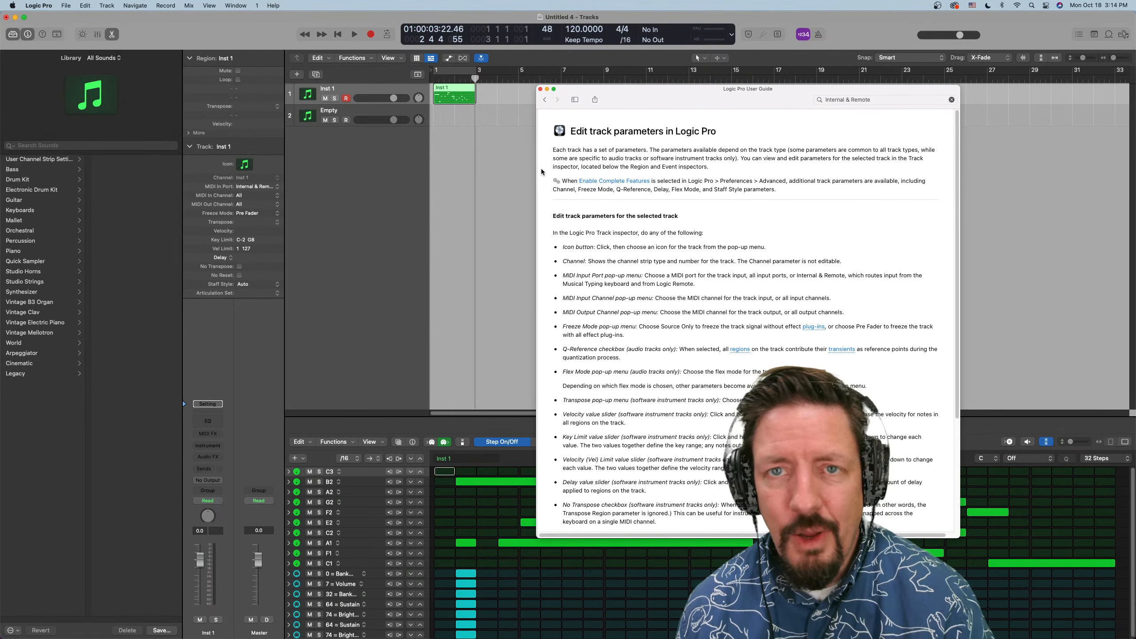
{"action": "left_click", "coordinate": [540, 88]}
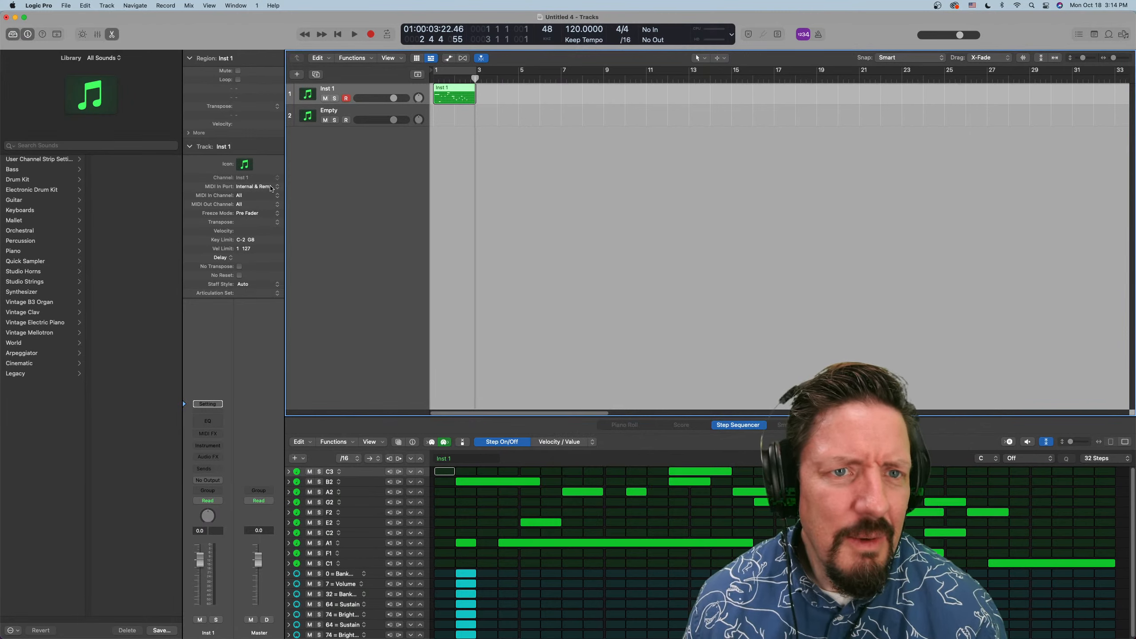
Review the MIDI In Port choices for Inst 1 again, keeping Internal & Remote
{"action": "left_click", "coordinate": [275, 187]}
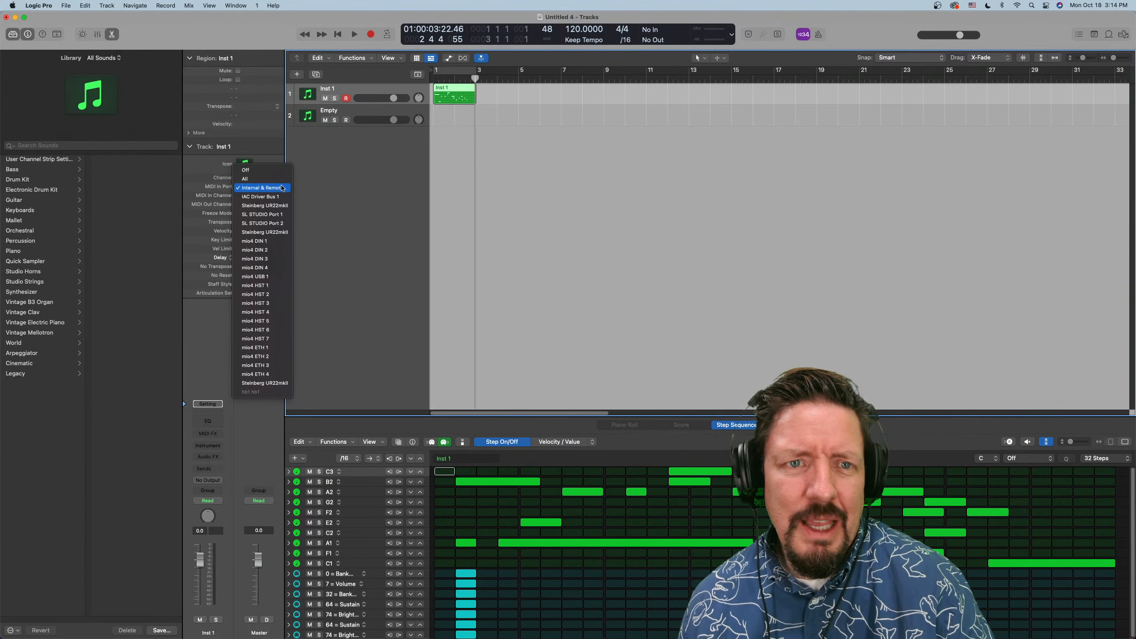
{"action": "left_click", "coordinate": [278, 188]}
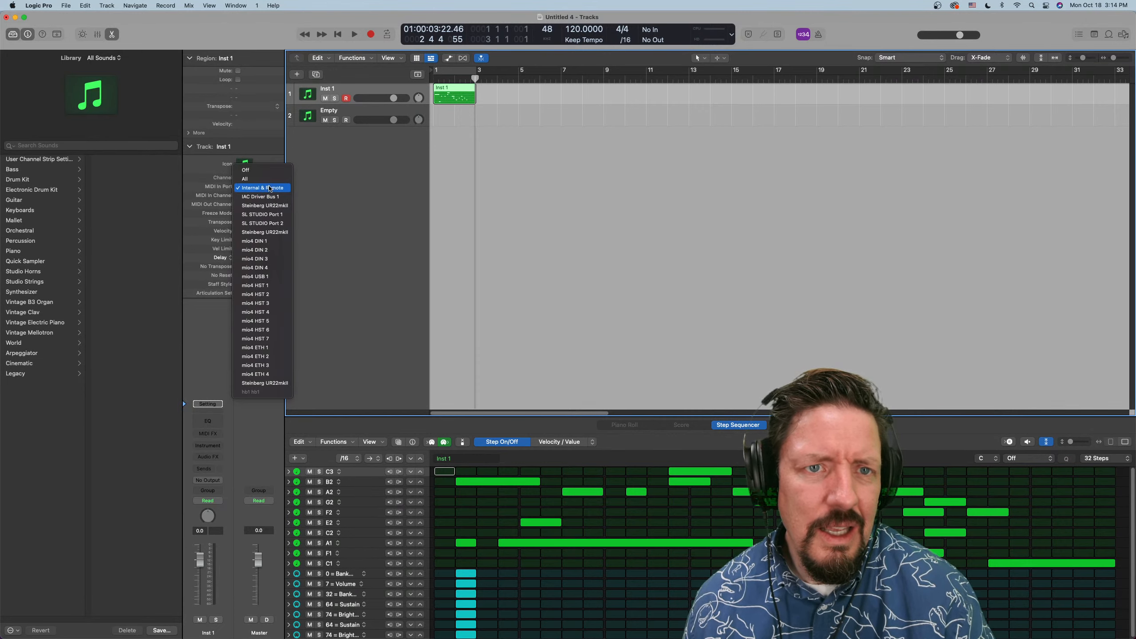
{"action": "left_click", "coordinate": [270, 187]}
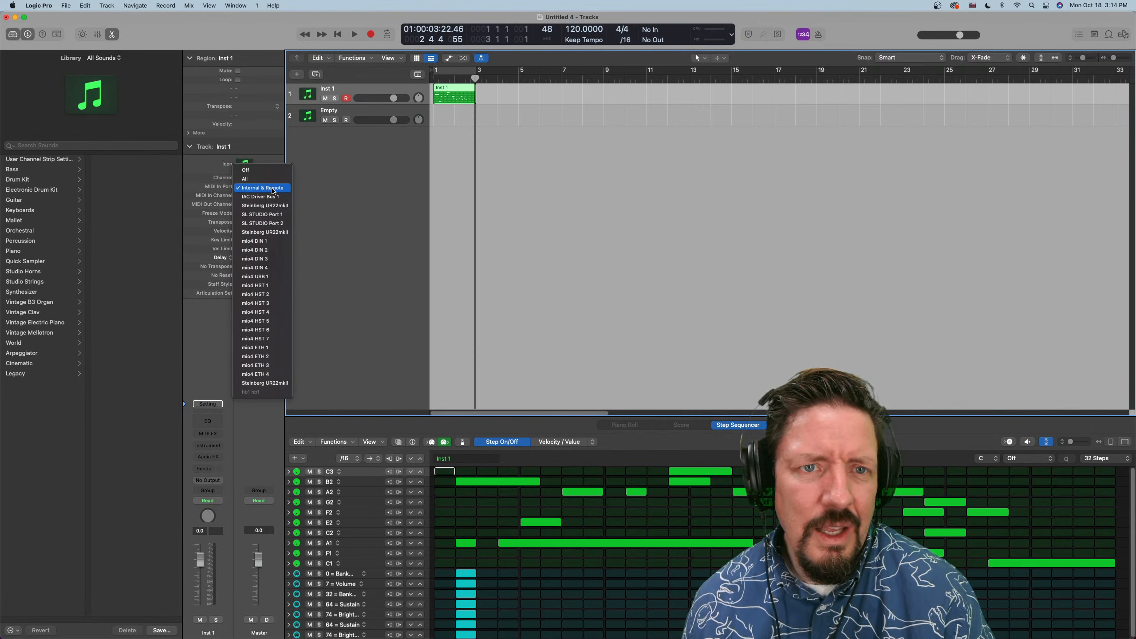
{"action": "left_click", "coordinate": [357, 183]}
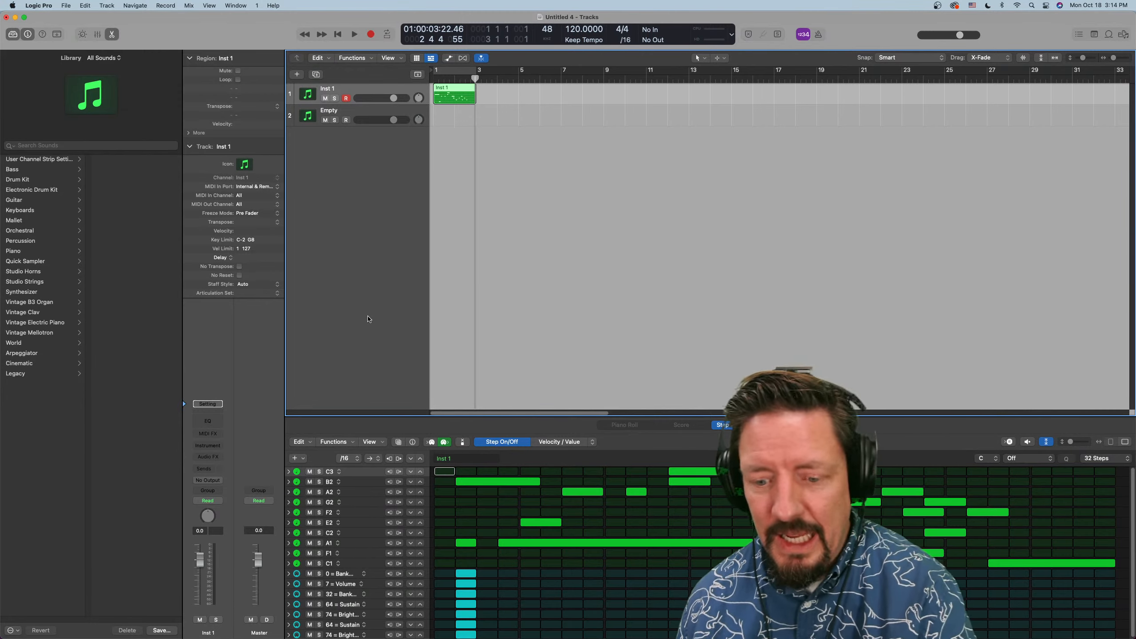
Switch to Safari and skim the Logic Pro 10.7 stability and reliability notes through to the Performance section
{"action": "key", "text": "super+Tab"}
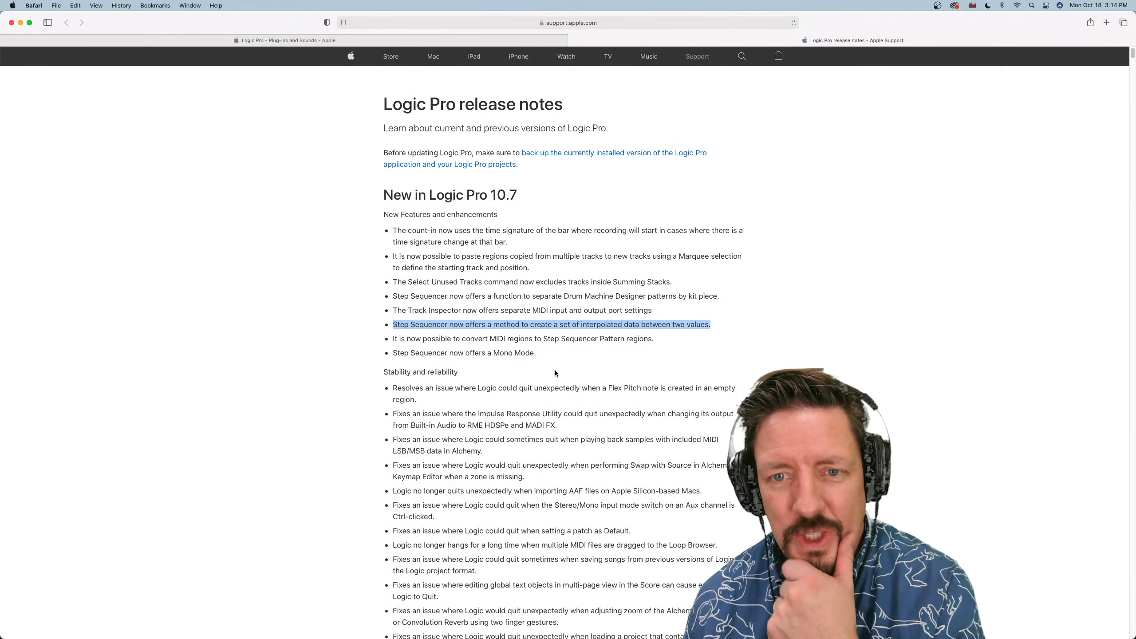
{"action": "scroll", "coordinate": [553, 372], "scroll_direction": "down", "scroll_amount": 5}
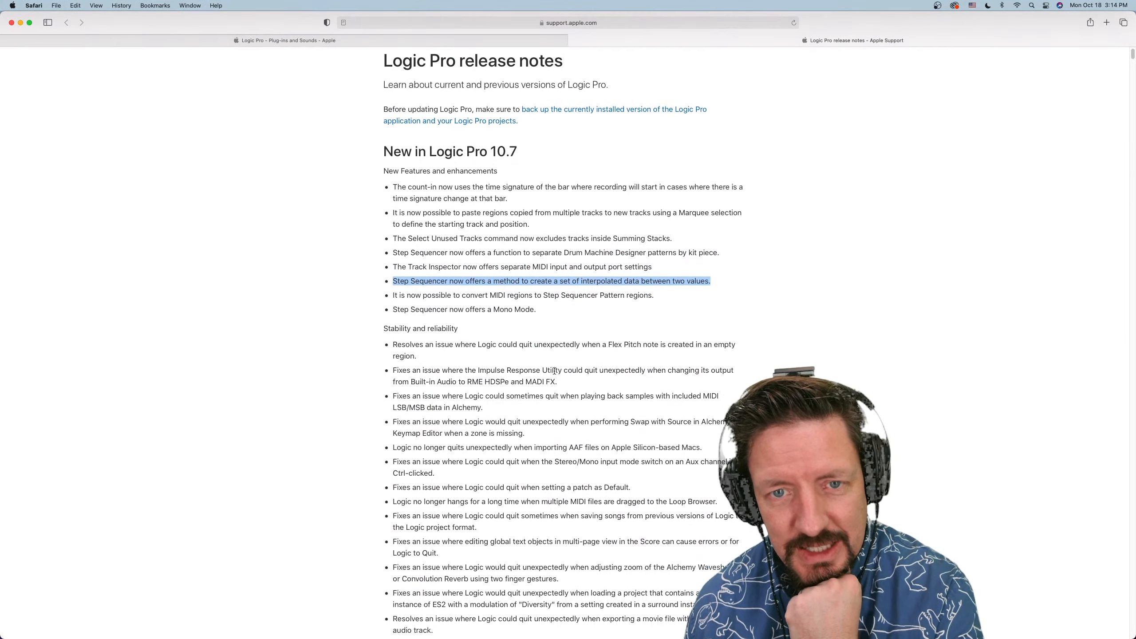
{"action": "scroll", "coordinate": [554, 372], "scroll_direction": "down", "scroll_amount": 1}
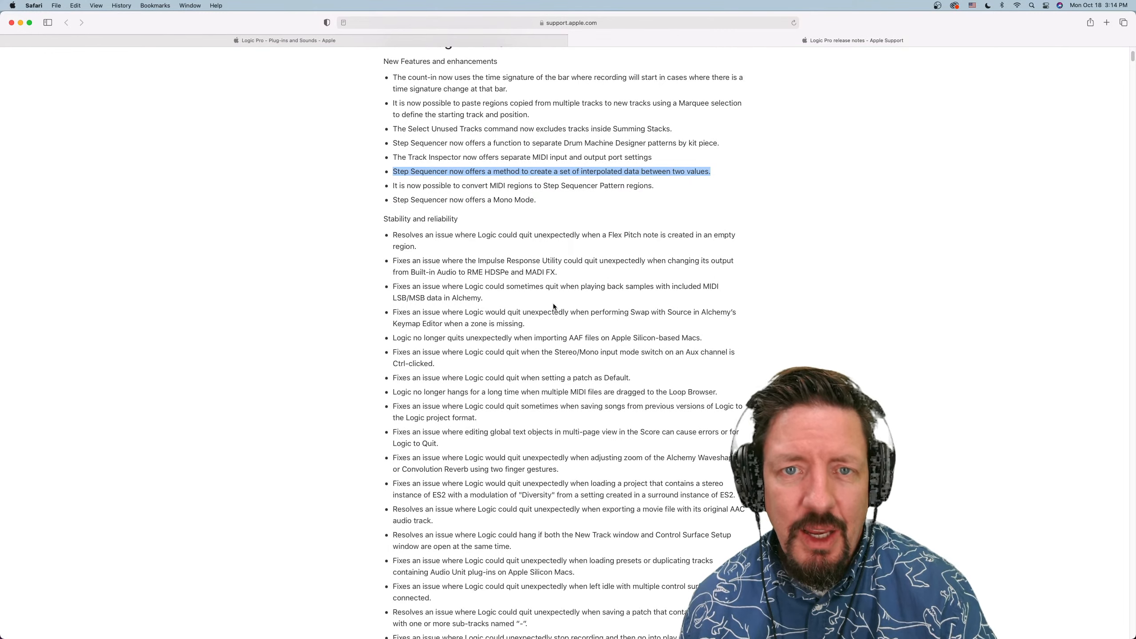
{"action": "scroll", "coordinate": [561, 287], "scroll_direction": "down", "scroll_amount": 2}
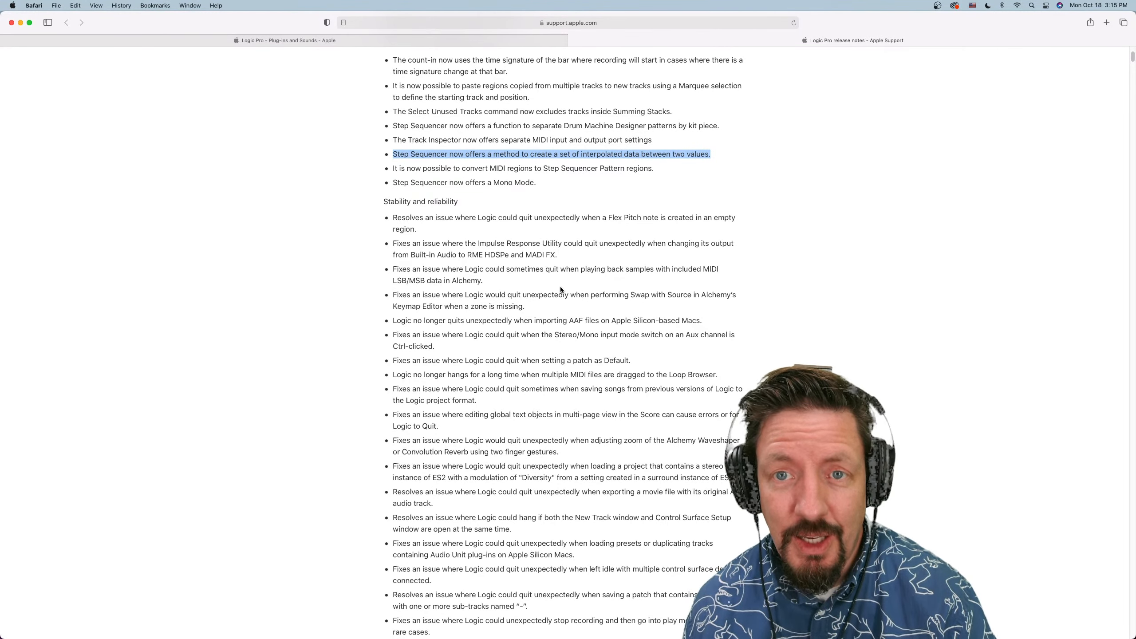
{"action": "scroll", "coordinate": [561, 289], "scroll_direction": "down", "scroll_amount": 2}
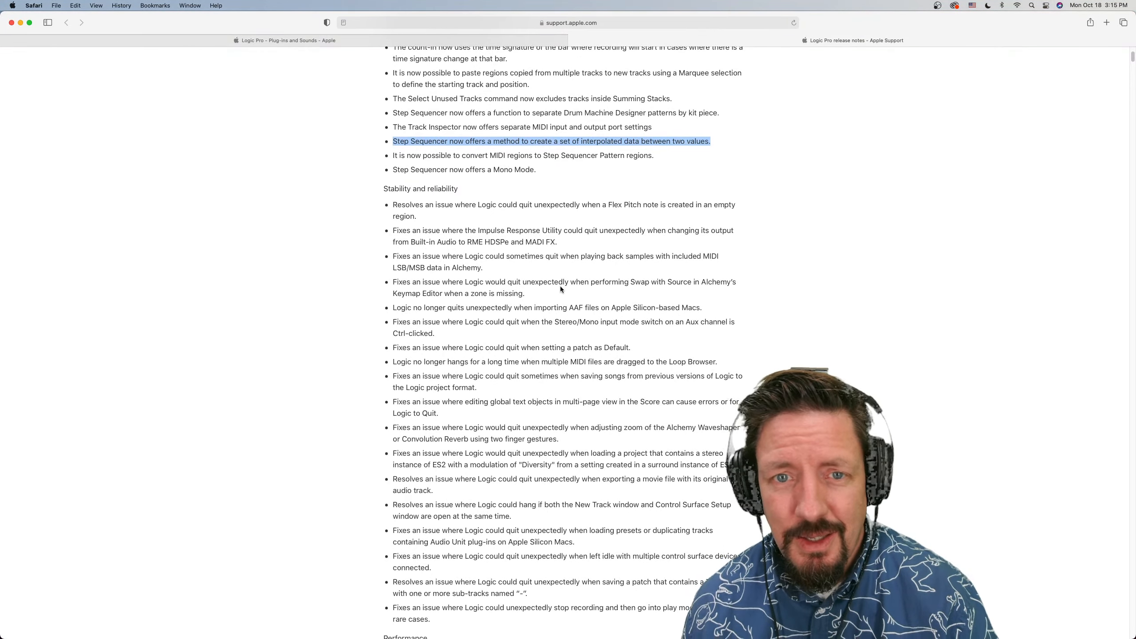
{"action": "scroll", "coordinate": [560, 288], "scroll_direction": "down", "scroll_amount": 10}
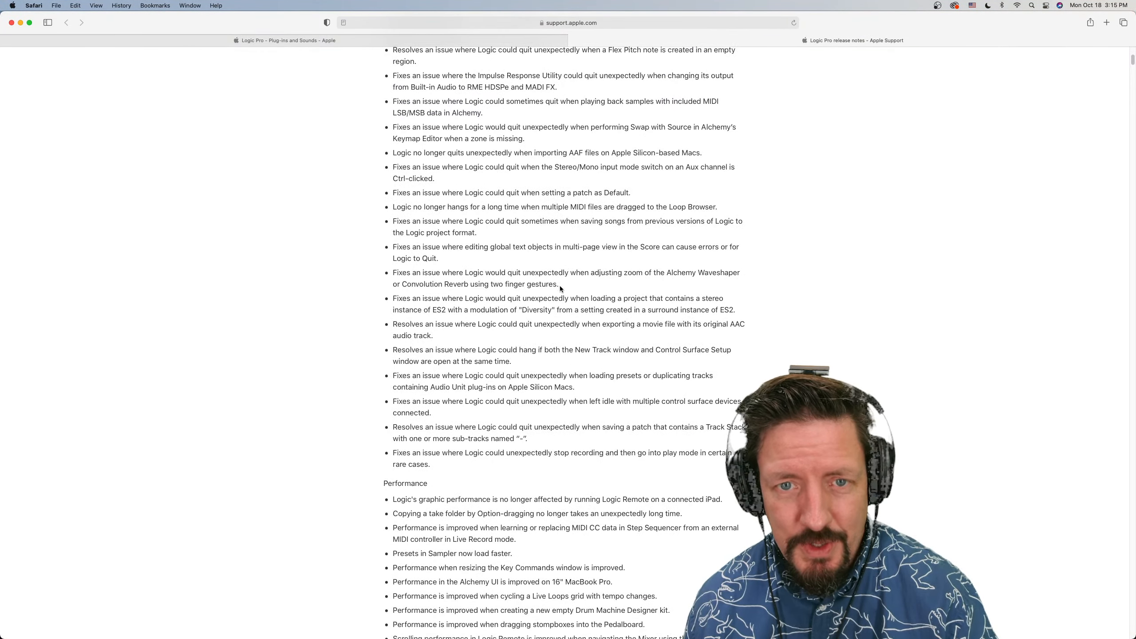
Read the Performance and Step Sequencer sections of the Logic Pro 10.7 release notes
{"action": "scroll", "coordinate": [560, 288], "scroll_direction": "down", "scroll_amount": 15}
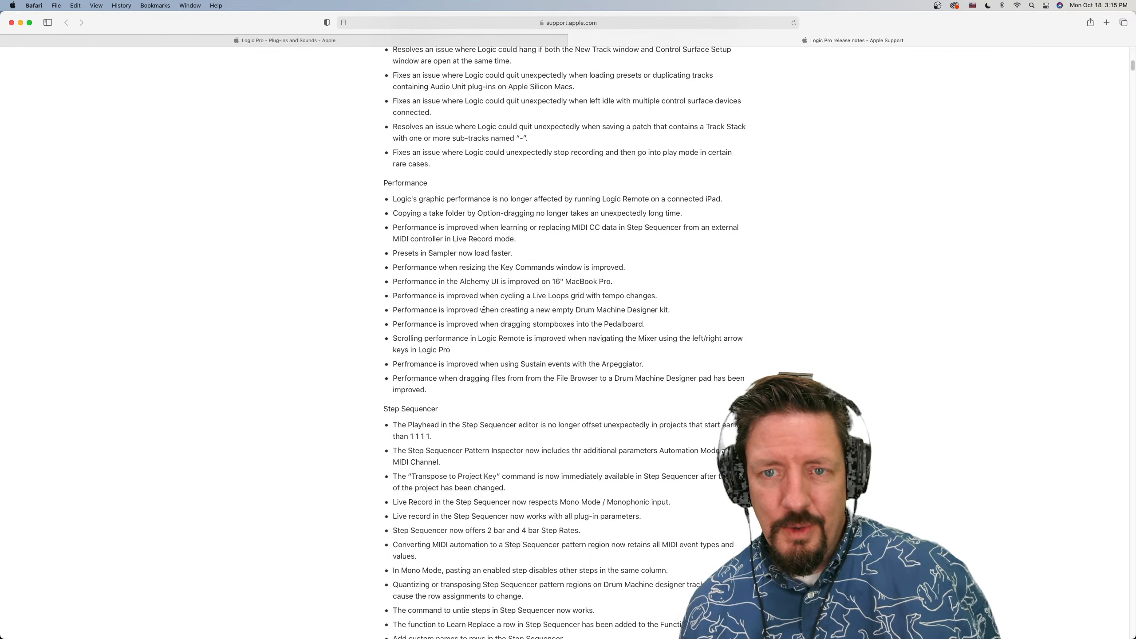
{"action": "scroll", "coordinate": [488, 307], "scroll_direction": "down", "scroll_amount": 3}
{"action": "scroll", "coordinate": [488, 307], "scroll_direction": "down", "scroll_amount": 7}
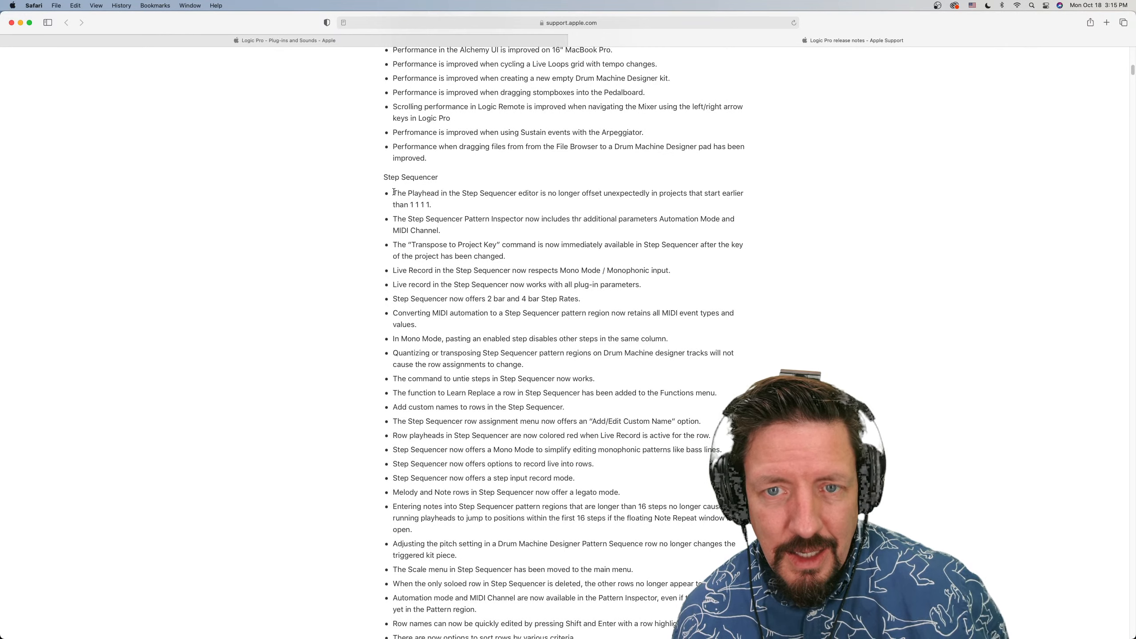
{"action": "scroll", "coordinate": [394, 192], "scroll_direction": "down", "scroll_amount": 1}
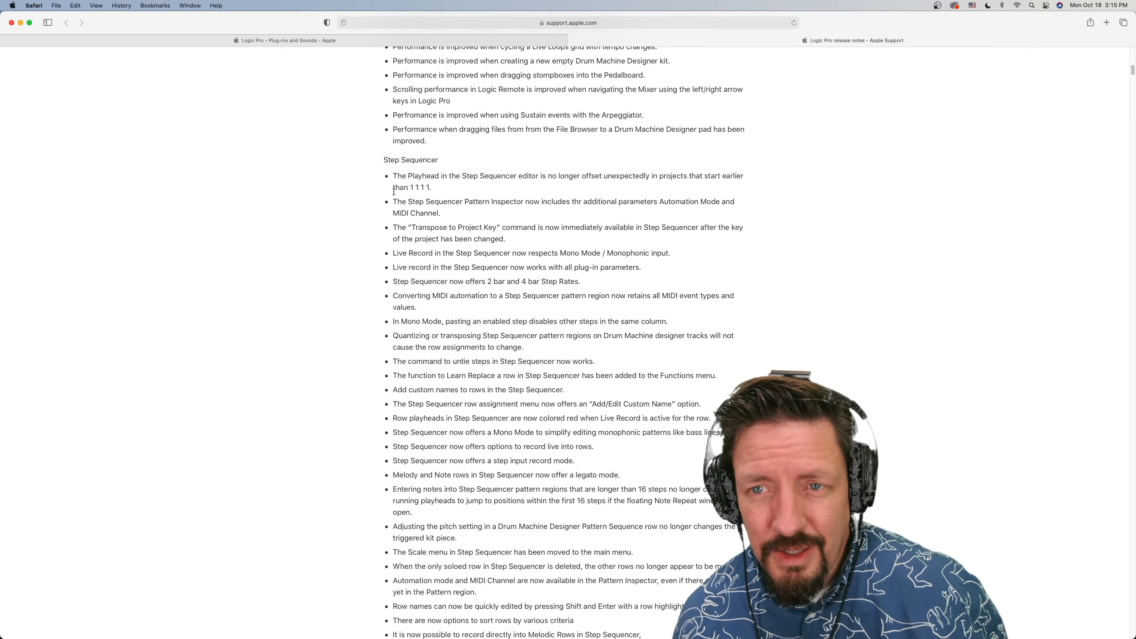
{"action": "scroll", "coordinate": [394, 194], "scroll_direction": "down", "scroll_amount": 4}
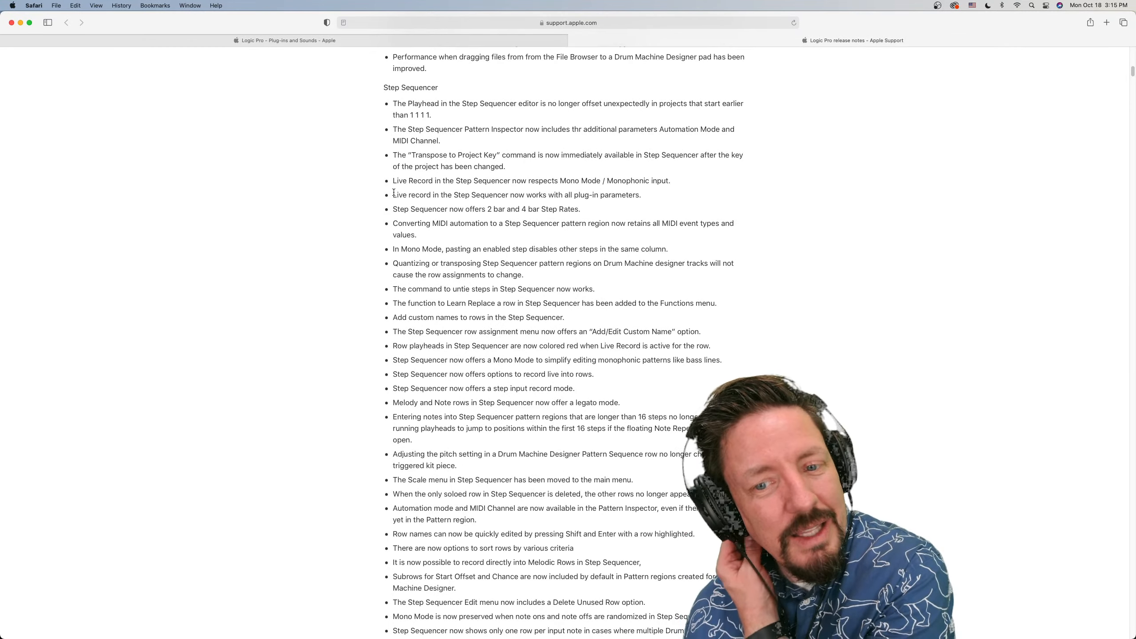
{"action": "scroll", "coordinate": [393, 193], "scroll_direction": "down", "scroll_amount": 12}
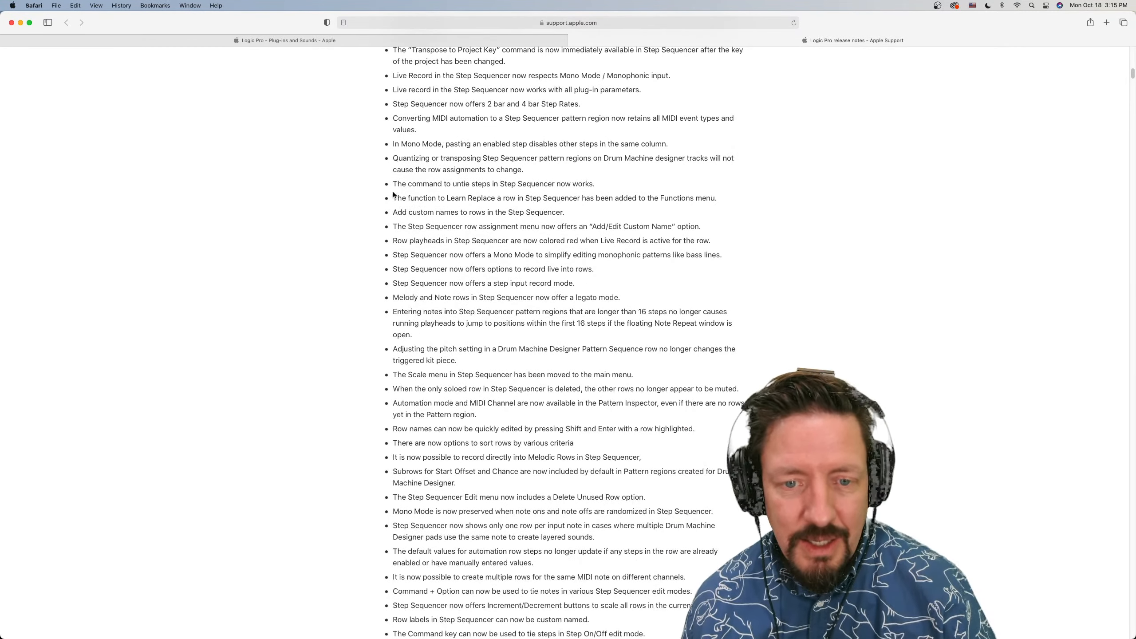
{"action": "scroll", "coordinate": [393, 192], "scroll_direction": "down", "scroll_amount": 10}
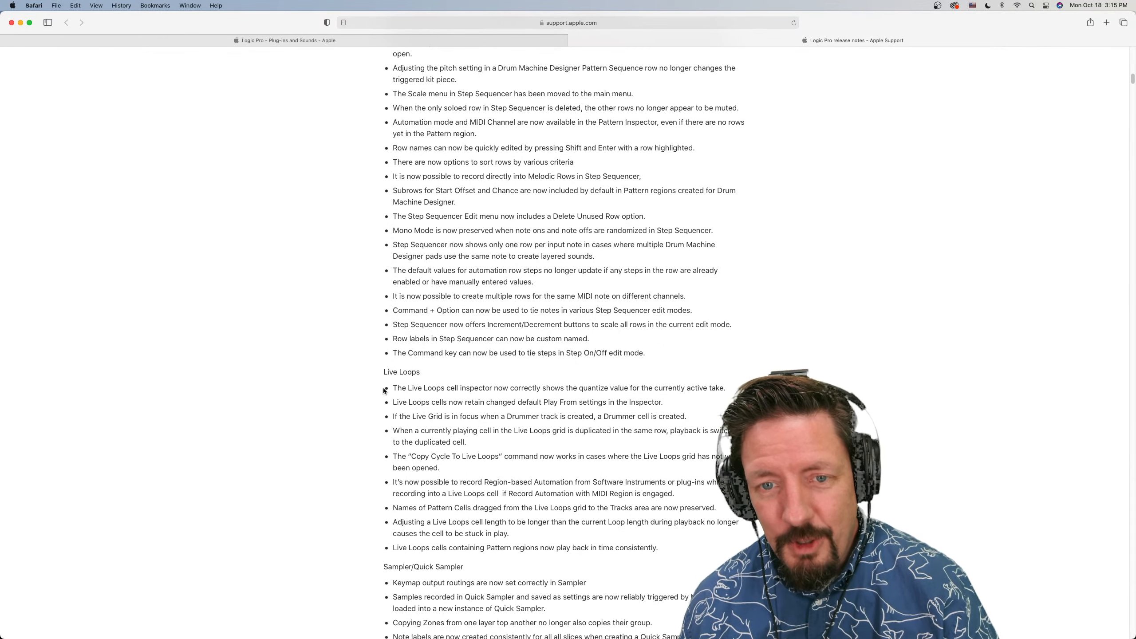
Read the release notes on Live Loops, Sampler/Quick Sampler, Automation and Chase
{"action": "scroll", "coordinate": [394, 387], "scroll_direction": "down", "scroll_amount": 8}
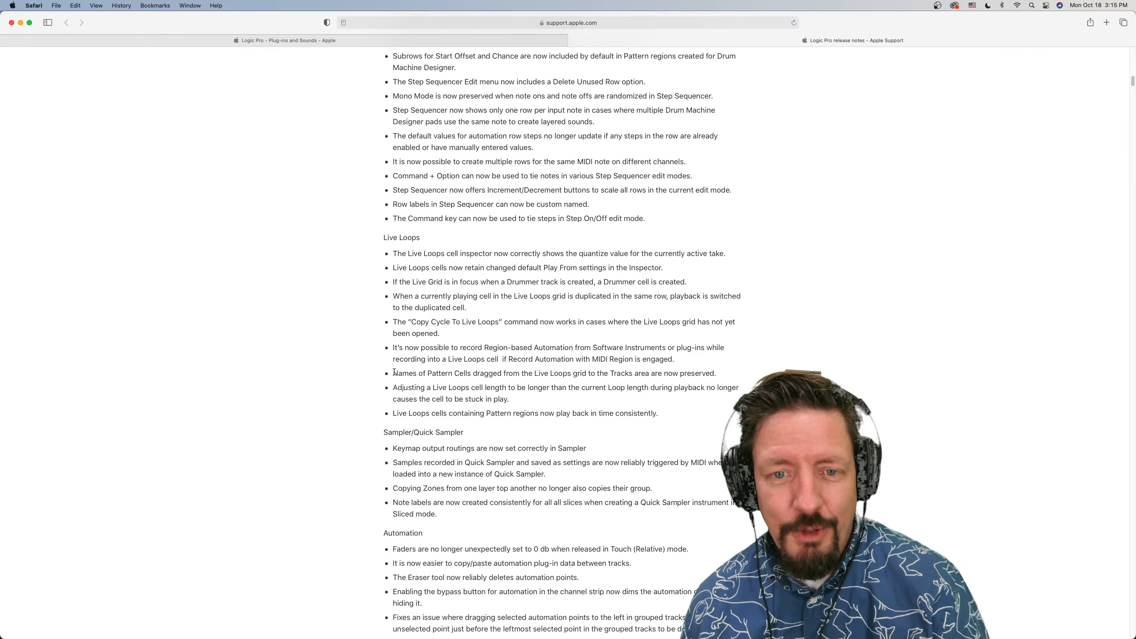
{"action": "scroll", "coordinate": [394, 372], "scroll_direction": "down", "scroll_amount": 15}
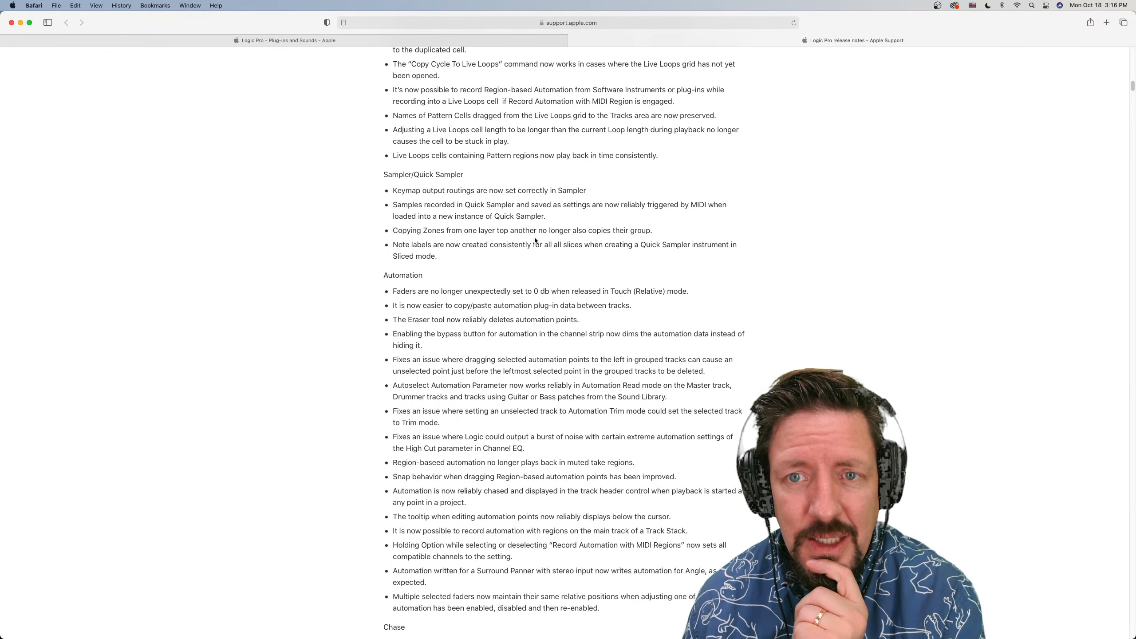
{"action": "scroll", "coordinate": [448, 258], "scroll_direction": "down", "scroll_amount": 3}
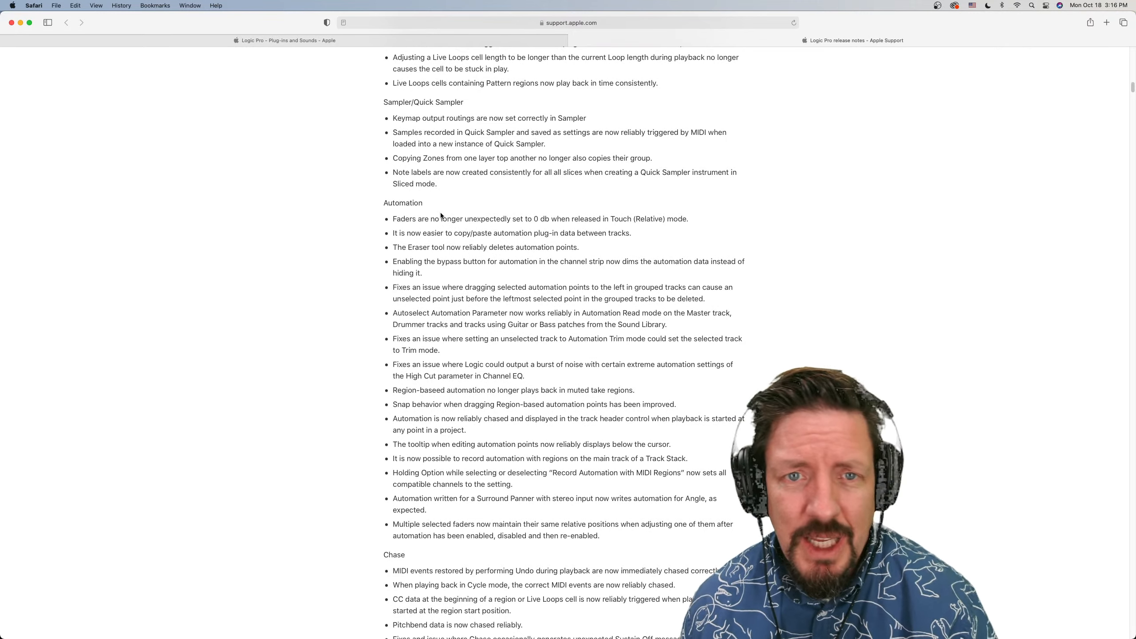
{"action": "scroll", "coordinate": [440, 215], "scroll_direction": "down", "scroll_amount": 1}
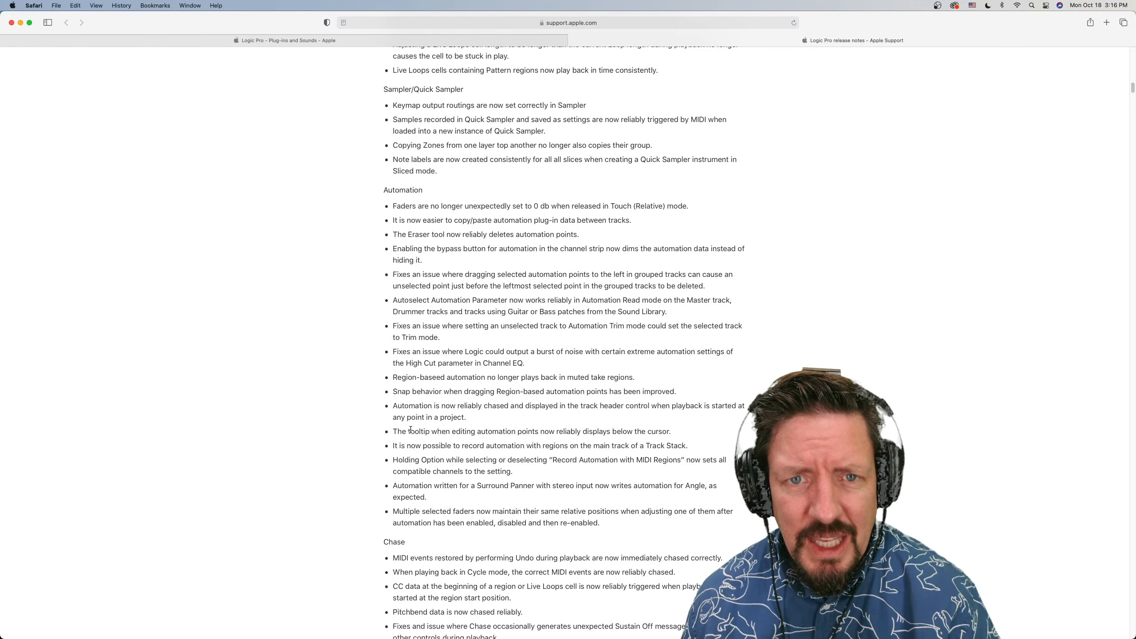
{"action": "scroll", "coordinate": [410, 429], "scroll_direction": "down", "scroll_amount": 5}
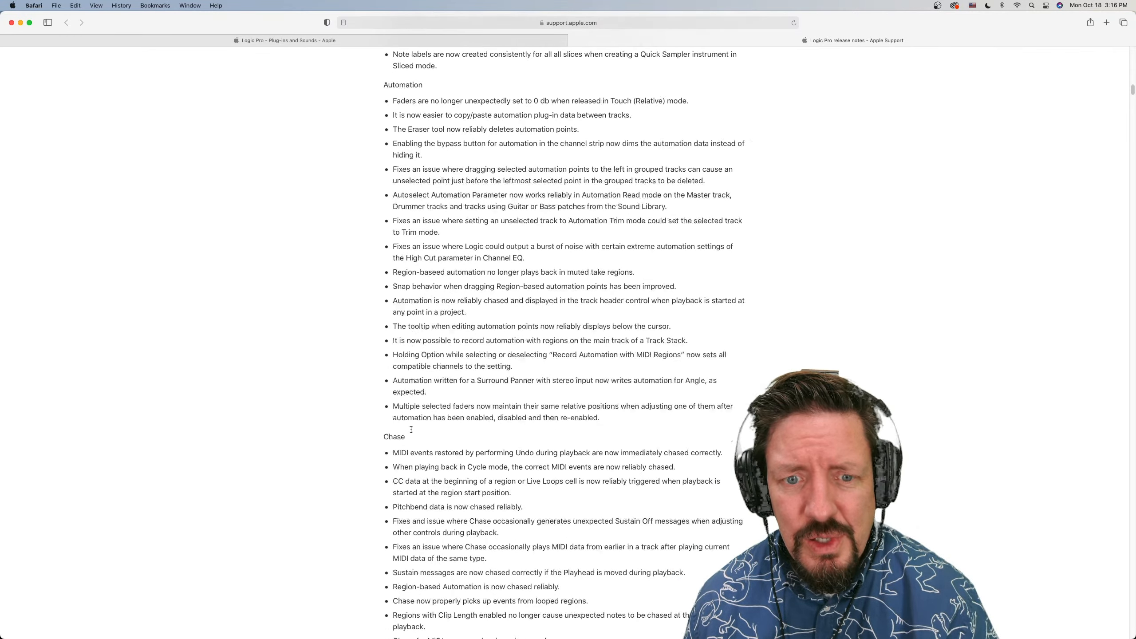
{"action": "scroll", "coordinate": [410, 430], "scroll_direction": "down", "scroll_amount": 8}
{"action": "scroll", "coordinate": [411, 431], "scroll_direction": "down", "scroll_amount": 7}
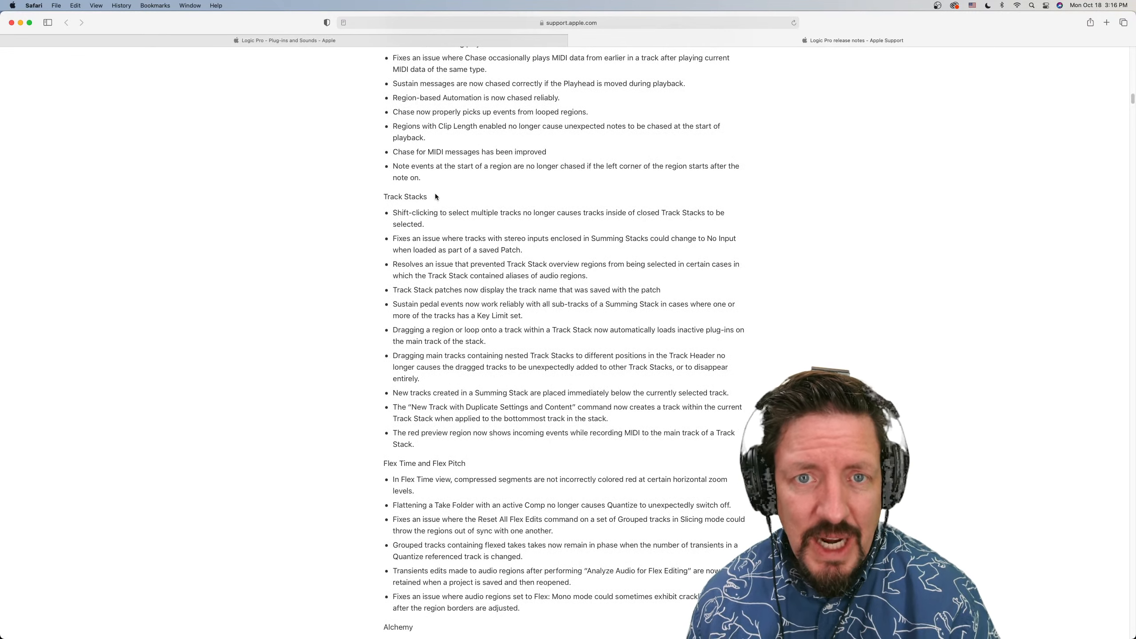
Read the Track Stacks, Flex Time and Flex Pitch, and Alchemy sections of the release notes
{"action": "scroll", "coordinate": [443, 239], "scroll_direction": "down", "scroll_amount": 3}
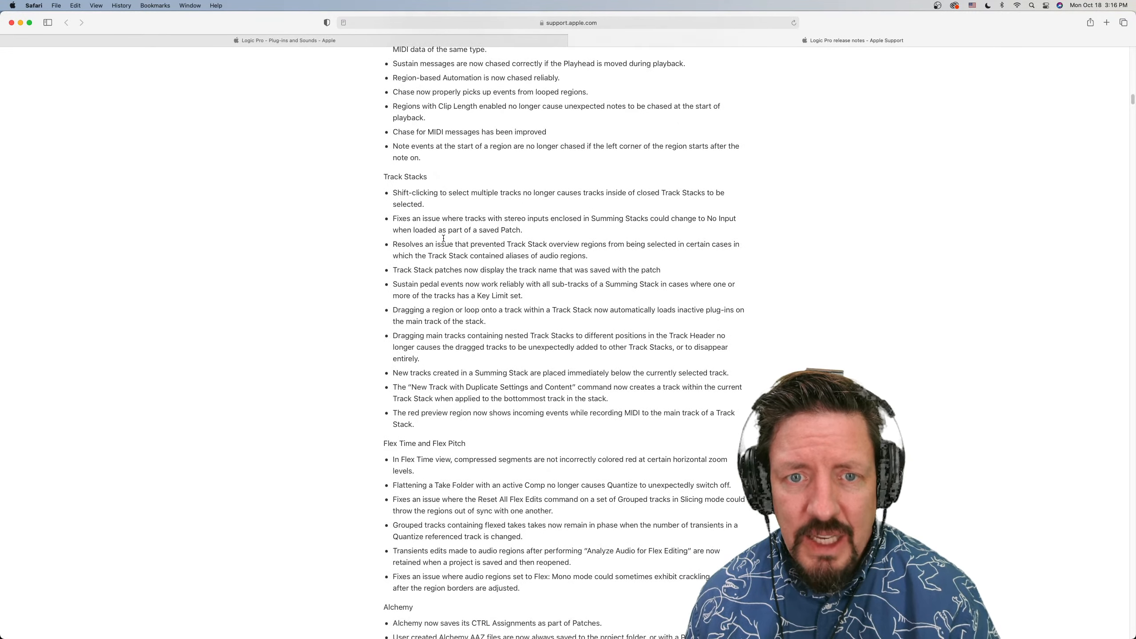
{"action": "scroll", "coordinate": [444, 238], "scroll_direction": "down", "scroll_amount": 3}
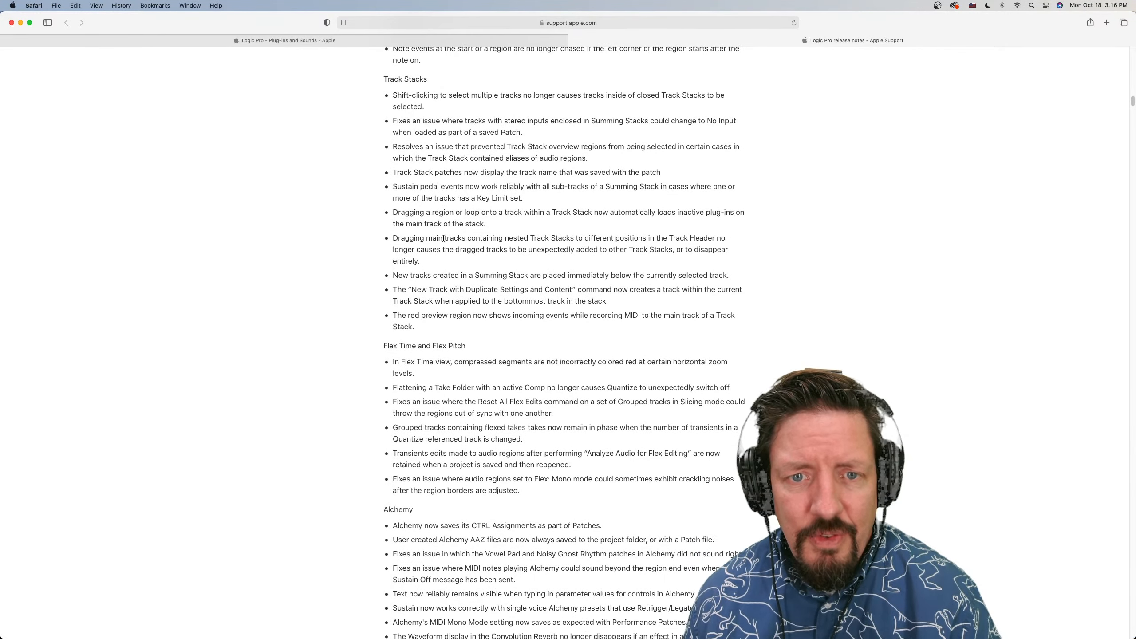
{"action": "scroll", "coordinate": [443, 240], "scroll_direction": "down", "scroll_amount": 1}
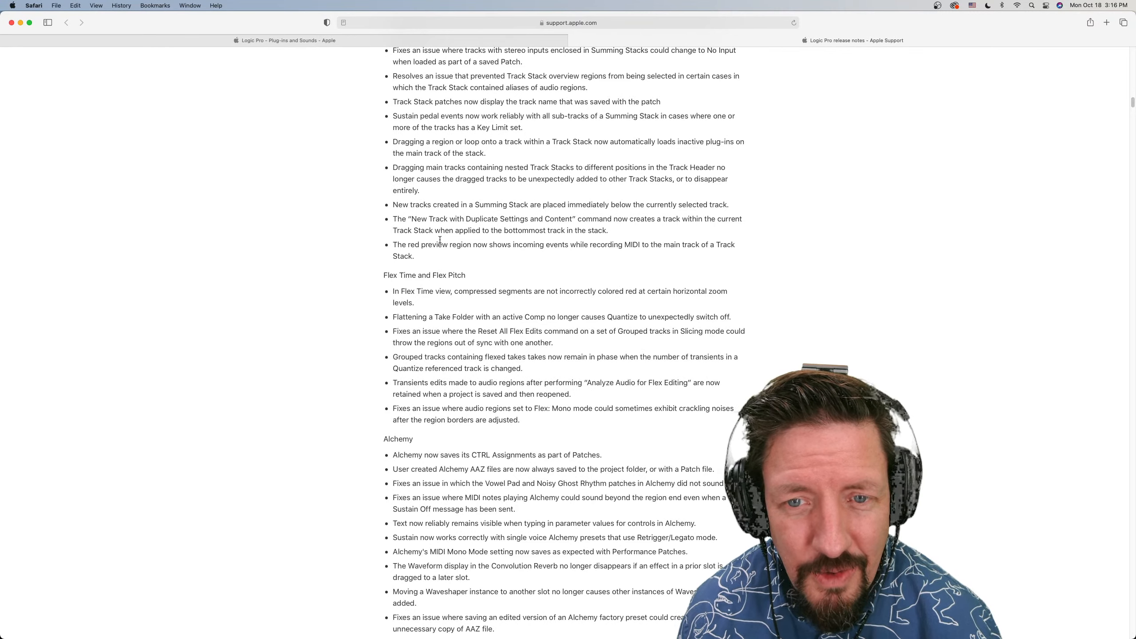
{"action": "scroll", "coordinate": [439, 241], "scroll_direction": "down", "scroll_amount": 1}
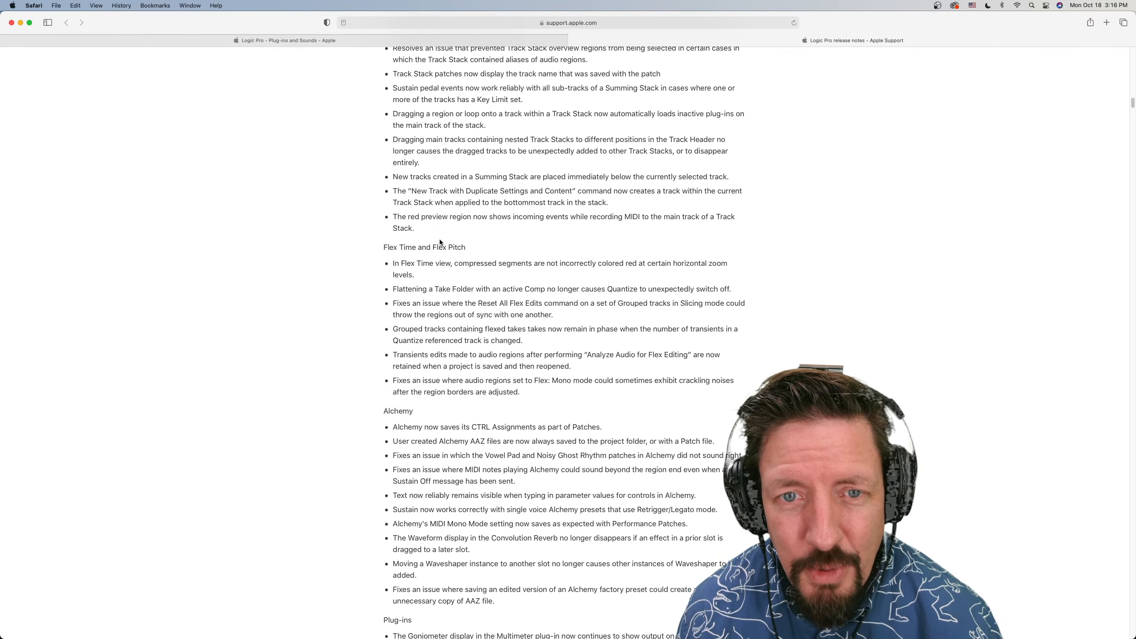
{"action": "scroll", "coordinate": [452, 280], "scroll_direction": "down", "scroll_amount": 1}
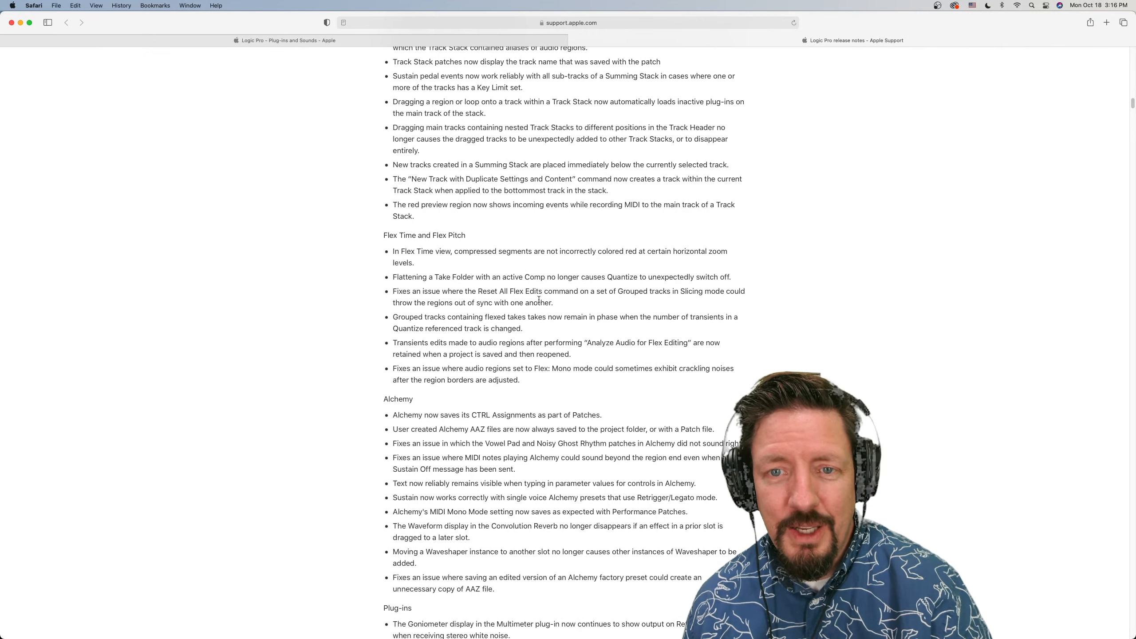
{"action": "scroll", "coordinate": [534, 327], "scroll_direction": "down", "scroll_amount": 5}
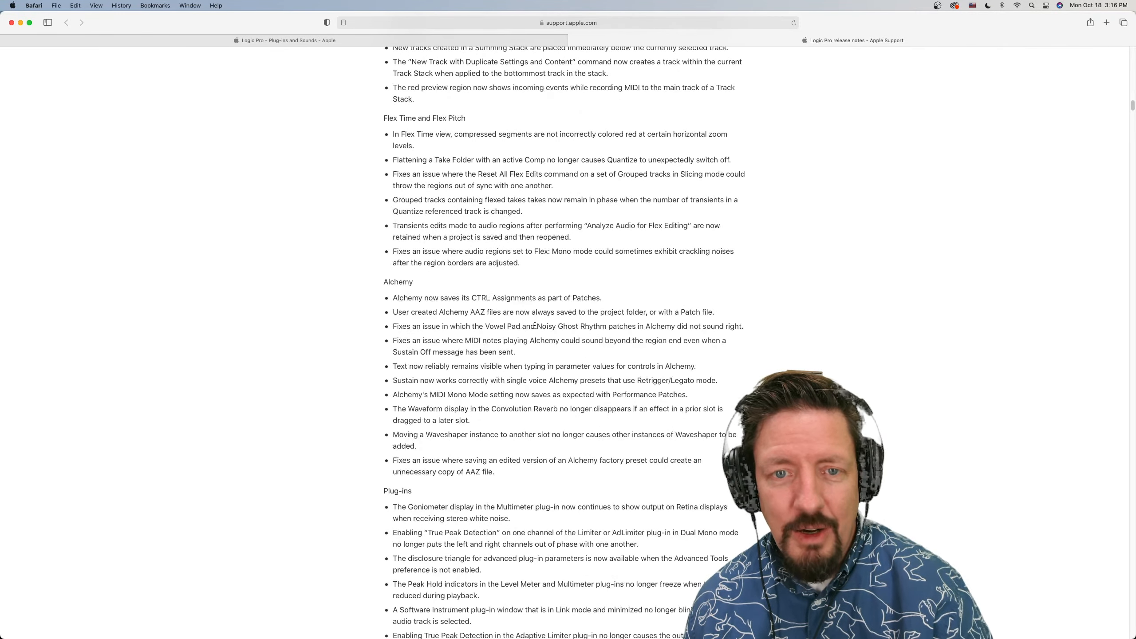
{"action": "scroll", "coordinate": [535, 326], "scroll_direction": "down", "scroll_amount": 9}
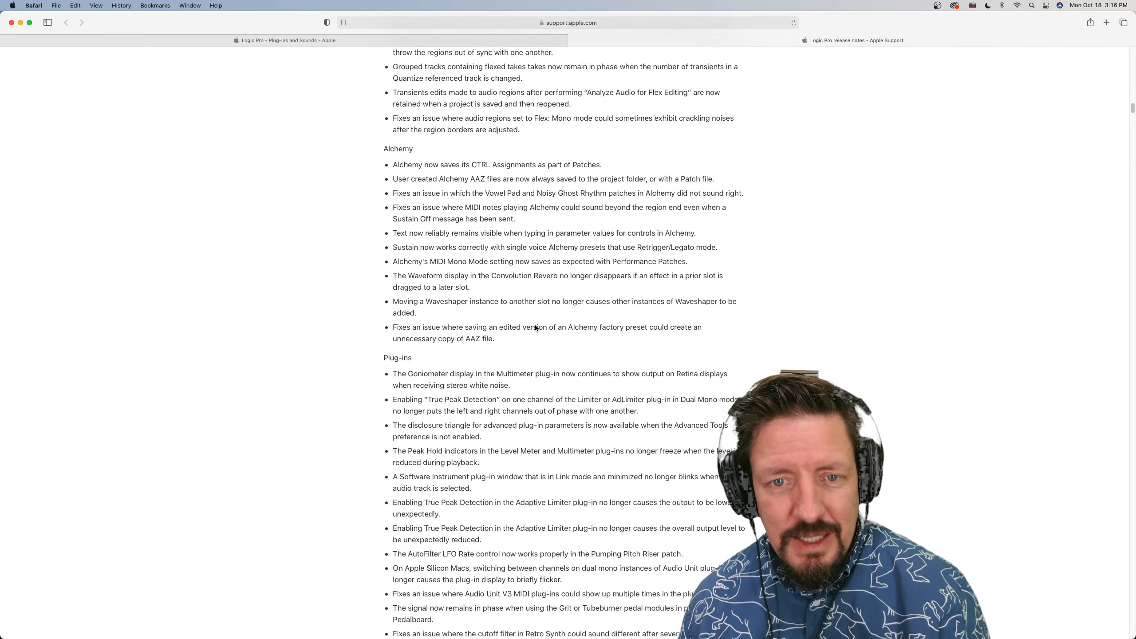
Skim the Plug-ins, Mixer, Groups and Drummer/Drum Machine Designer sections of the release notes
{"action": "scroll", "coordinate": [535, 325], "scroll_direction": "down", "scroll_amount": 6}
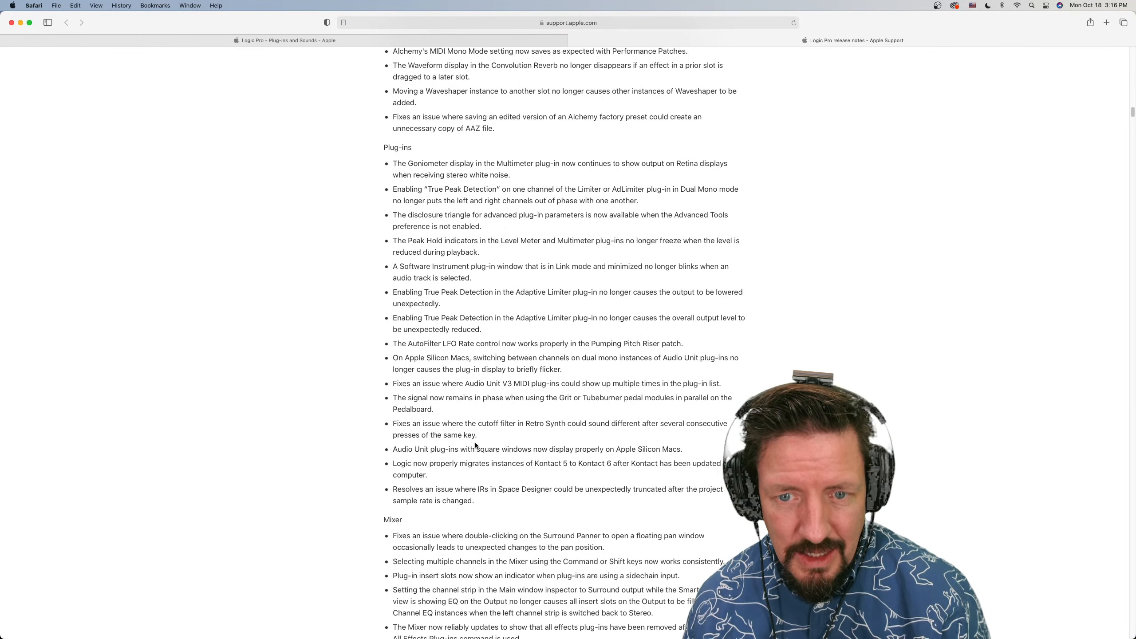
{"action": "scroll", "coordinate": [489, 491], "scroll_direction": "down", "scroll_amount": 1}
{"action": "scroll", "coordinate": [489, 491], "scroll_direction": "down", "scroll_amount": 3}
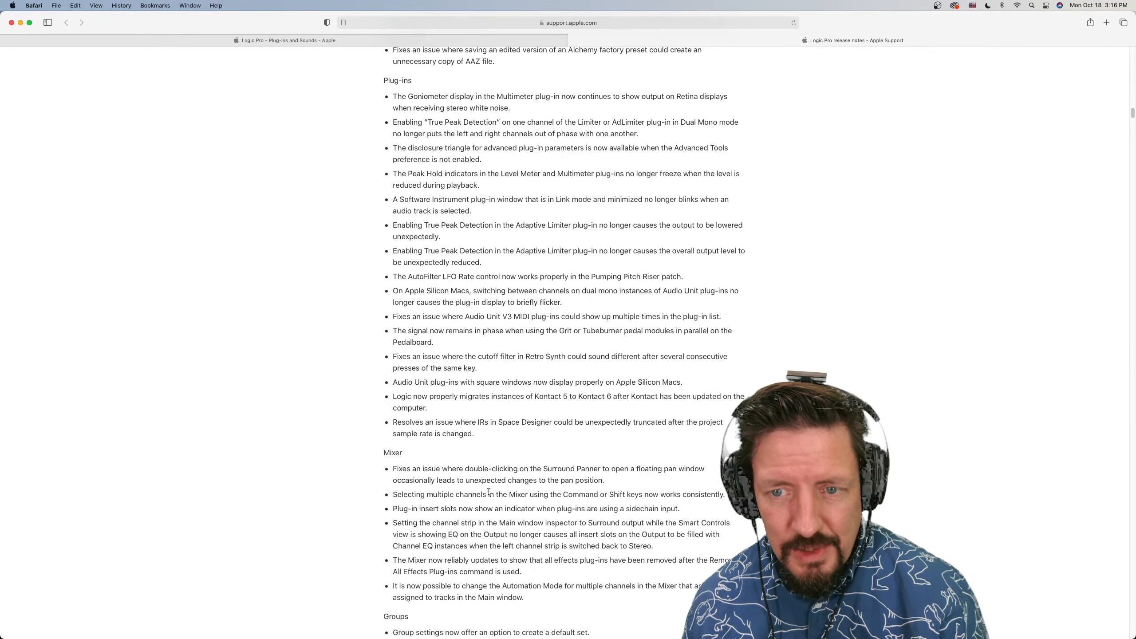
{"action": "scroll", "coordinate": [498, 476], "scroll_direction": "down", "scroll_amount": 6}
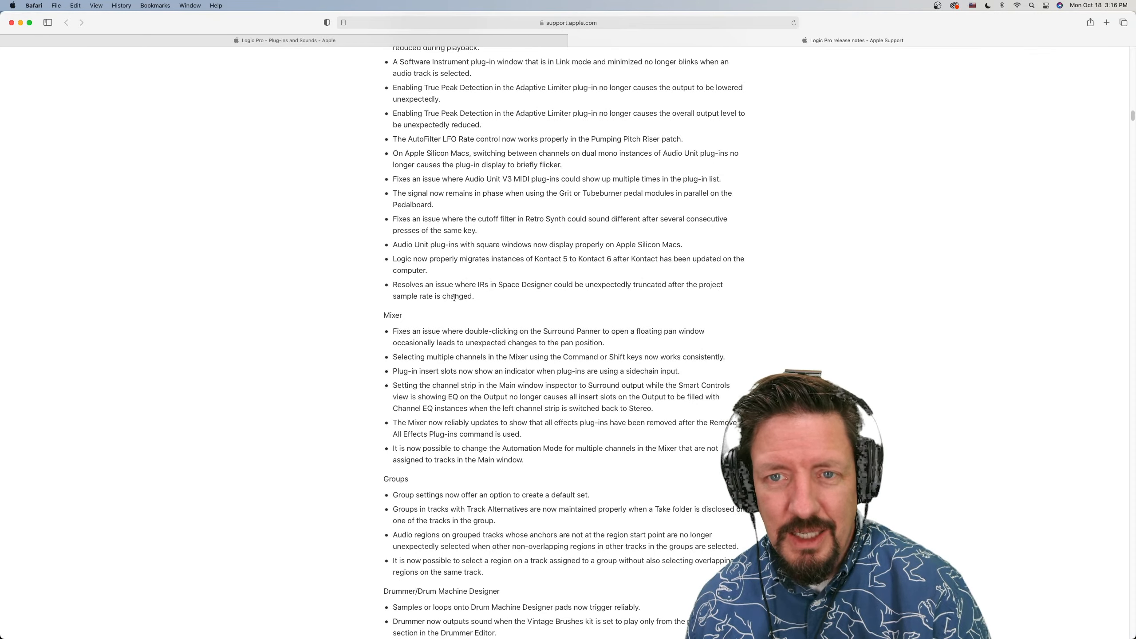
{"action": "scroll", "coordinate": [503, 315], "scroll_direction": "down", "scroll_amount": 3}
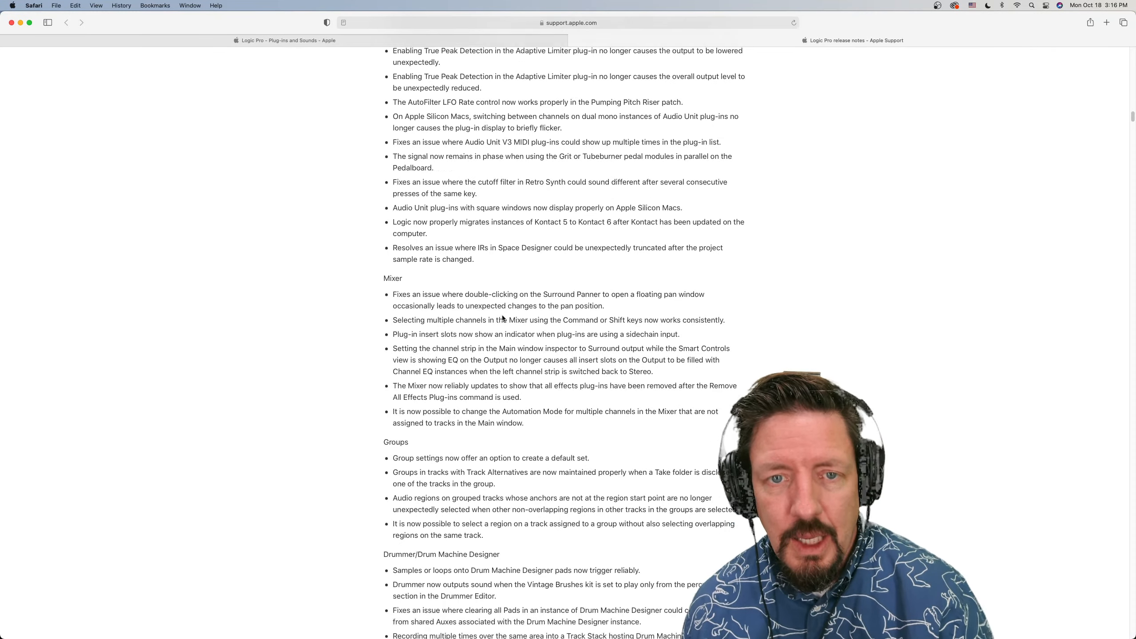
{"action": "scroll", "coordinate": [502, 315], "scroll_direction": "down", "scroll_amount": 10}
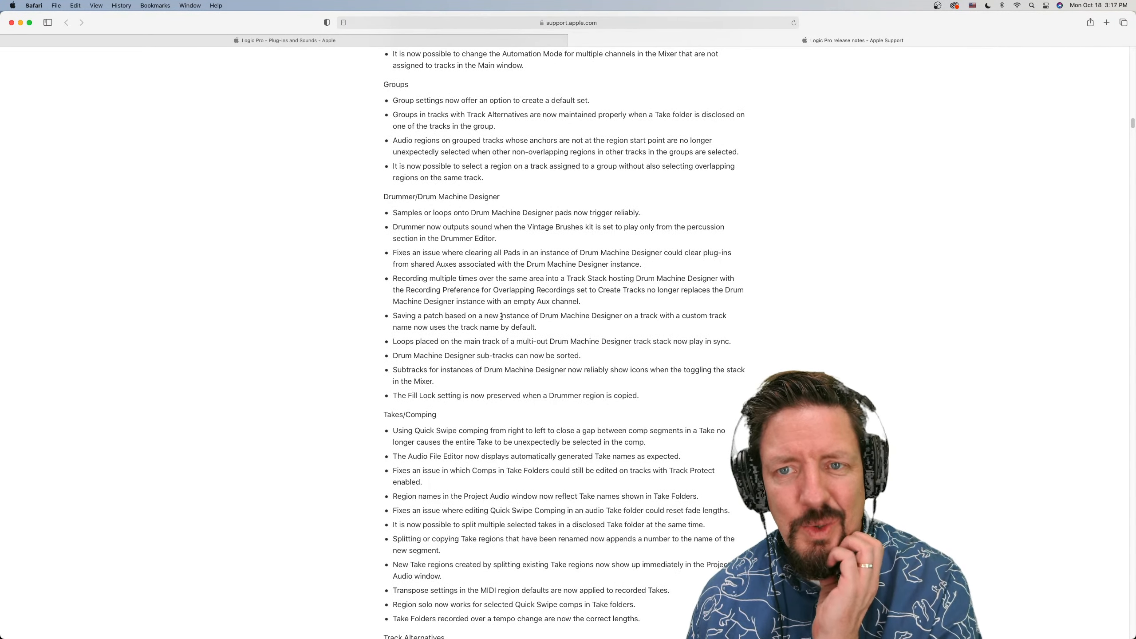
{"action": "scroll", "coordinate": [501, 317], "scroll_direction": "down", "scroll_amount": 1}
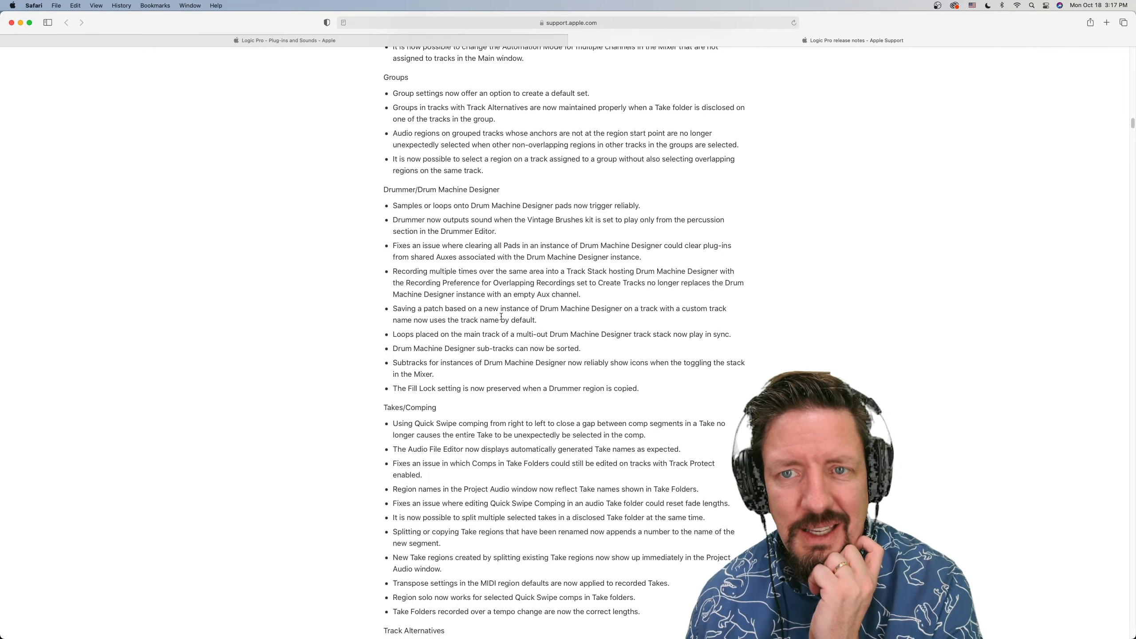
Skim the release notes on Takes/Comping, Track Alternatives, Fades and Smart Tempo
{"action": "scroll", "coordinate": [501, 317], "scroll_direction": "down", "scroll_amount": 5}
{"action": "scroll", "coordinate": [501, 316], "scroll_direction": "down", "scroll_amount": 3}
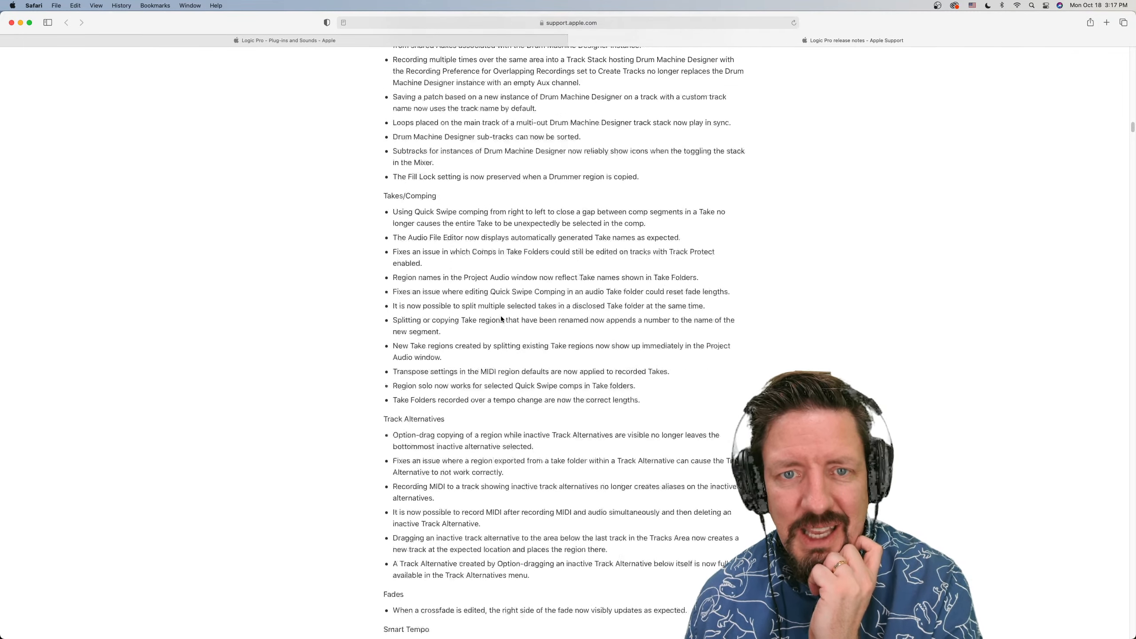
{"action": "scroll", "coordinate": [500, 316], "scroll_direction": "down", "scroll_amount": 2}
{"action": "scroll", "coordinate": [501, 316], "scroll_direction": "down", "scroll_amount": 2}
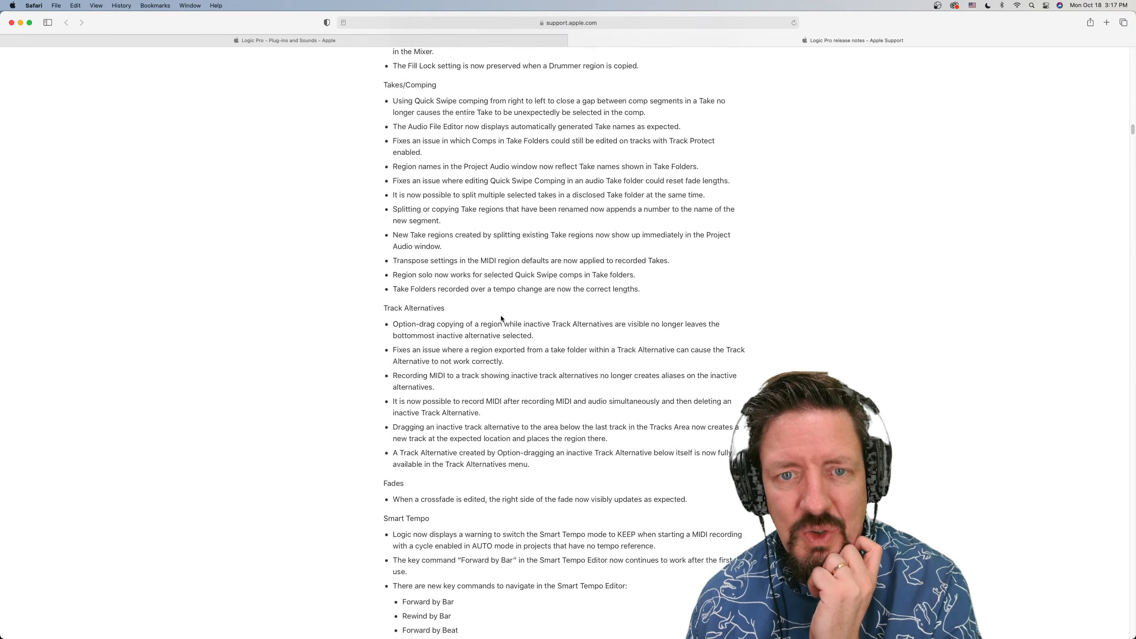
{"action": "scroll", "coordinate": [501, 316], "scroll_direction": "down", "scroll_amount": 5}
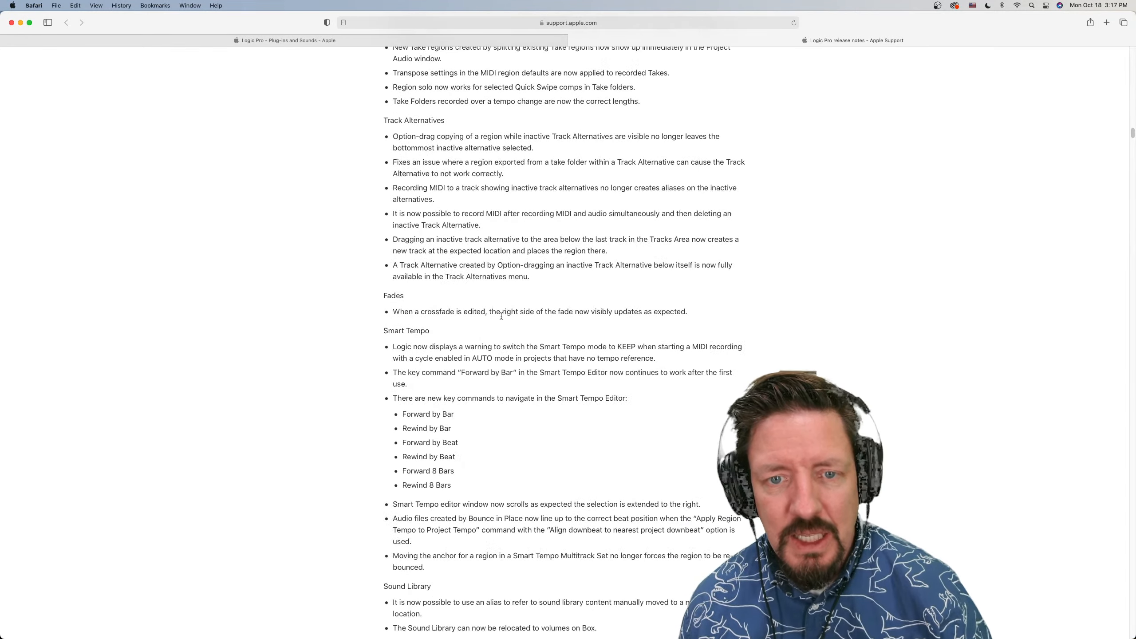
{"action": "scroll", "coordinate": [500, 317], "scroll_direction": "down", "scroll_amount": 3}
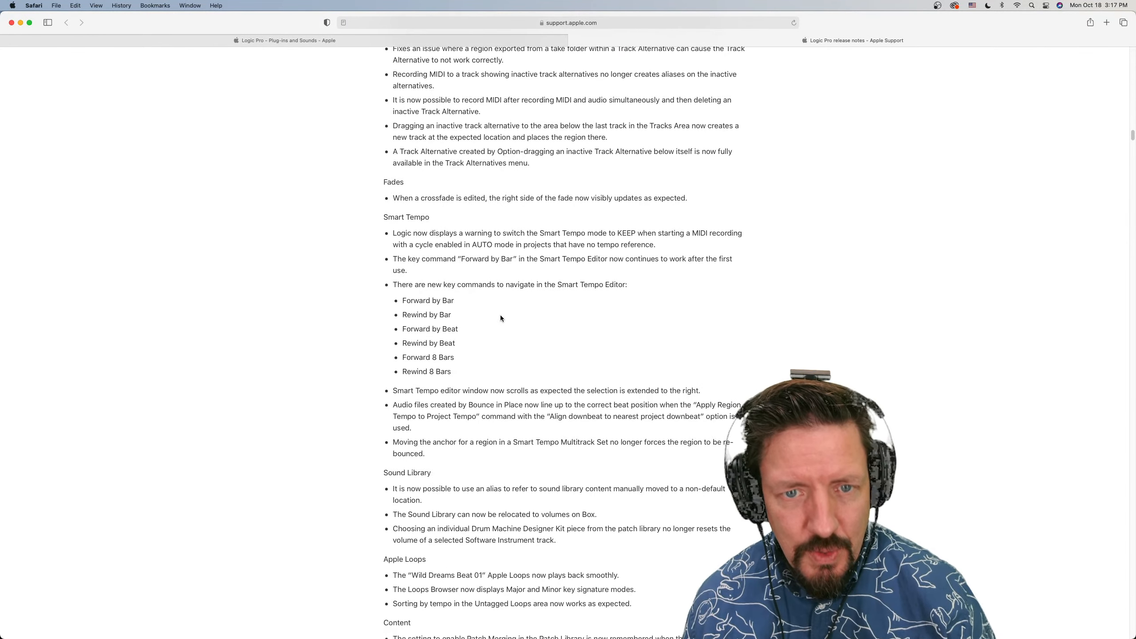
{"action": "scroll", "coordinate": [500, 315], "scroll_direction": "down", "scroll_amount": 2}
{"action": "scroll", "coordinate": [500, 315], "scroll_direction": "down", "scroll_amount": 1}
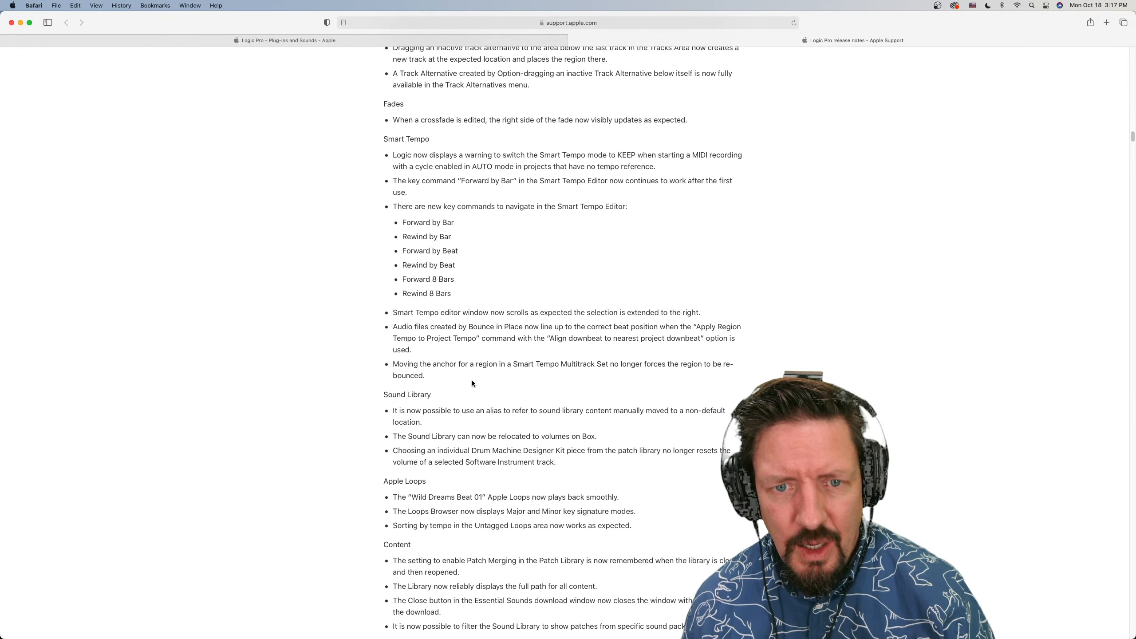
Read the Sound Library notes, briefly highlighting the item on using an alias for moved content, and continue through Apple Loops and Content
{"action": "scroll", "coordinate": [472, 381], "scroll_direction": "down", "scroll_amount": 2}
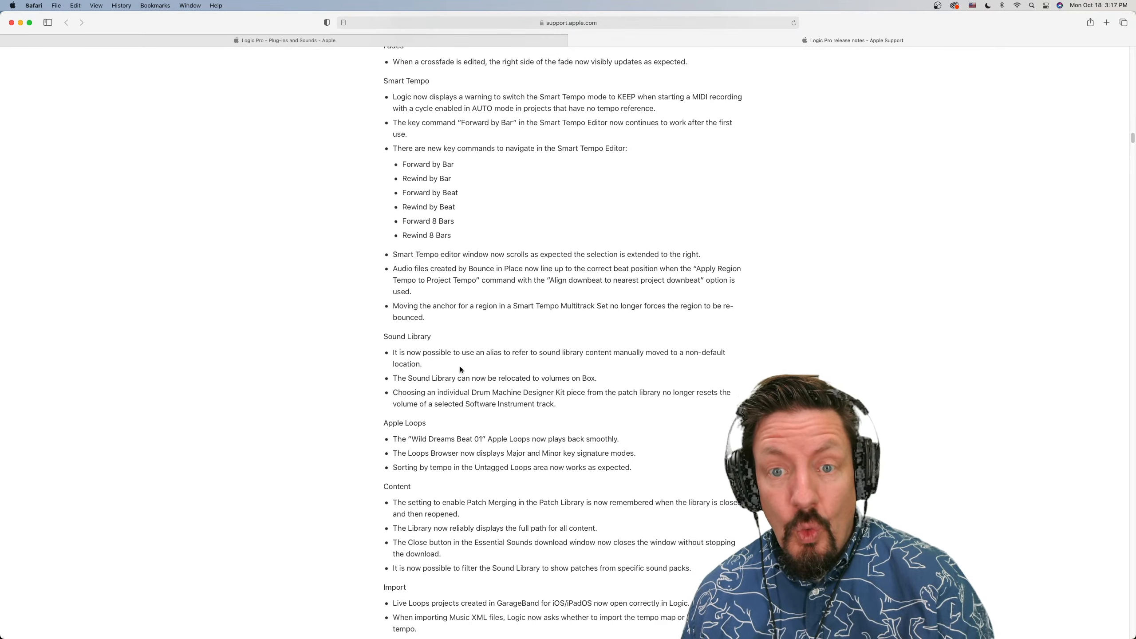
{"action": "left_click_drag", "start_coordinate": [423, 363], "coordinate": [387, 355]}
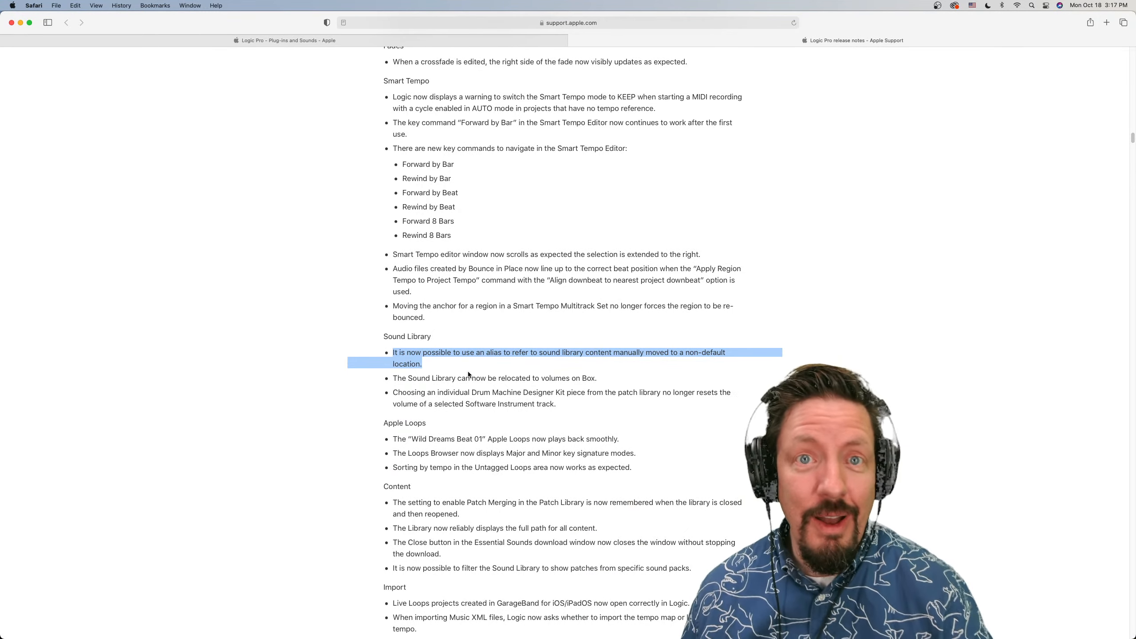
{"action": "left_click", "coordinate": [429, 366]}
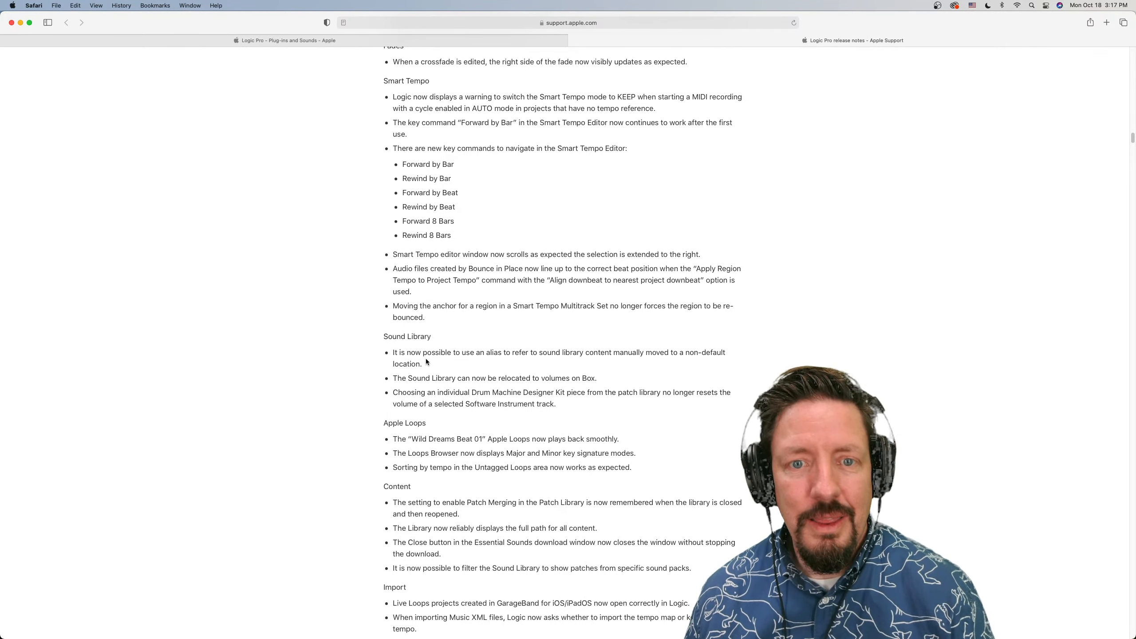
{"action": "scroll", "coordinate": [427, 358], "scroll_direction": "down", "scroll_amount": 2}
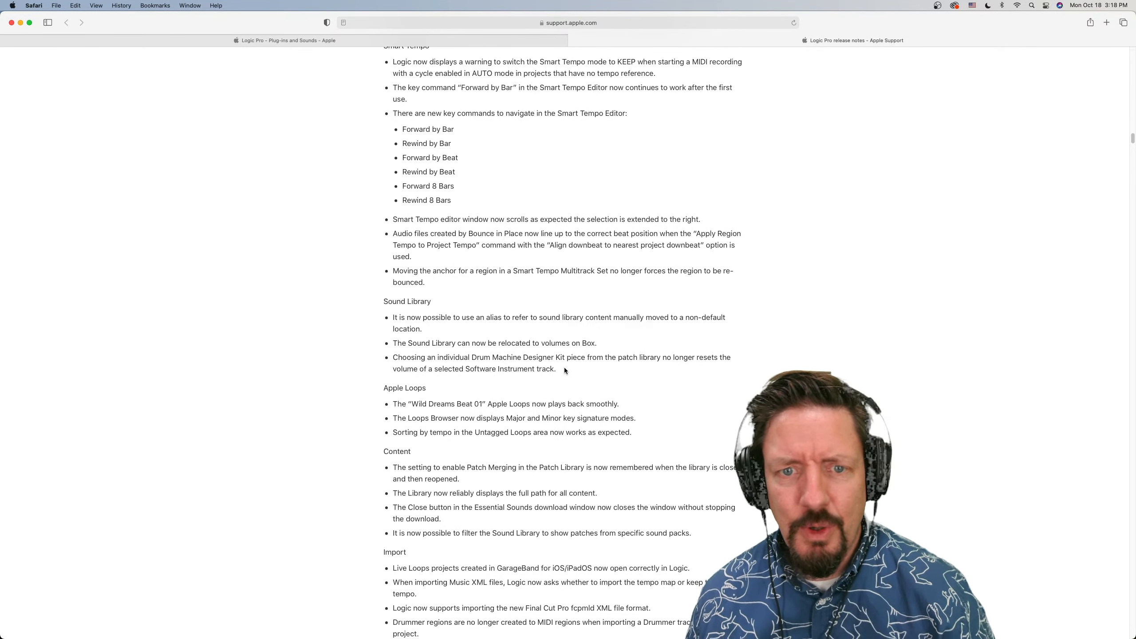
{"action": "scroll", "coordinate": [564, 367], "scroll_direction": "down", "scroll_amount": 5}
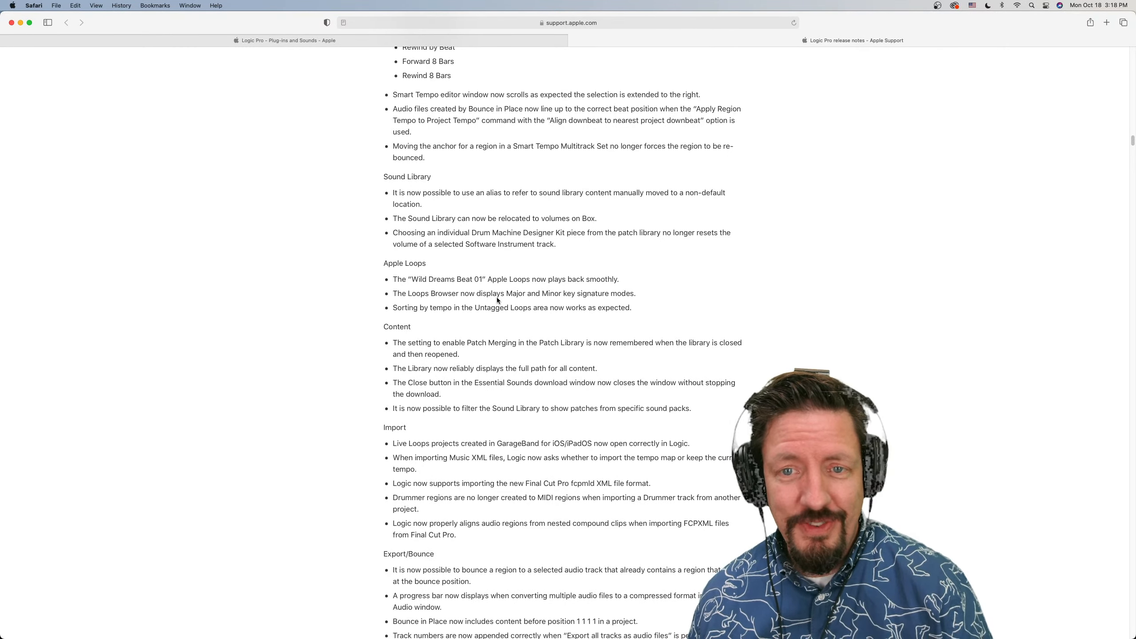
Skim the remaining Logic Pro 10.7 release notes from Import and Export/Bounce through Key Commands, Score, Editing, Undo, Video, Control Surfaces and General
{"action": "scroll", "coordinate": [497, 299], "scroll_direction": "down", "scroll_amount": 10}
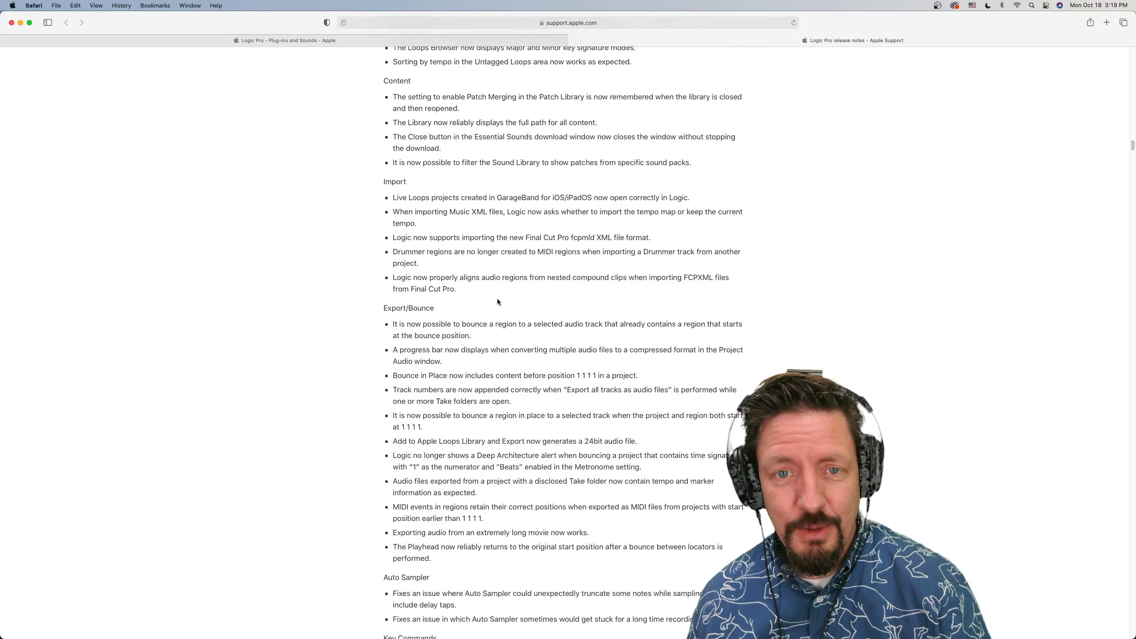
{"action": "scroll", "coordinate": [496, 299], "scroll_direction": "down", "scroll_amount": 20}
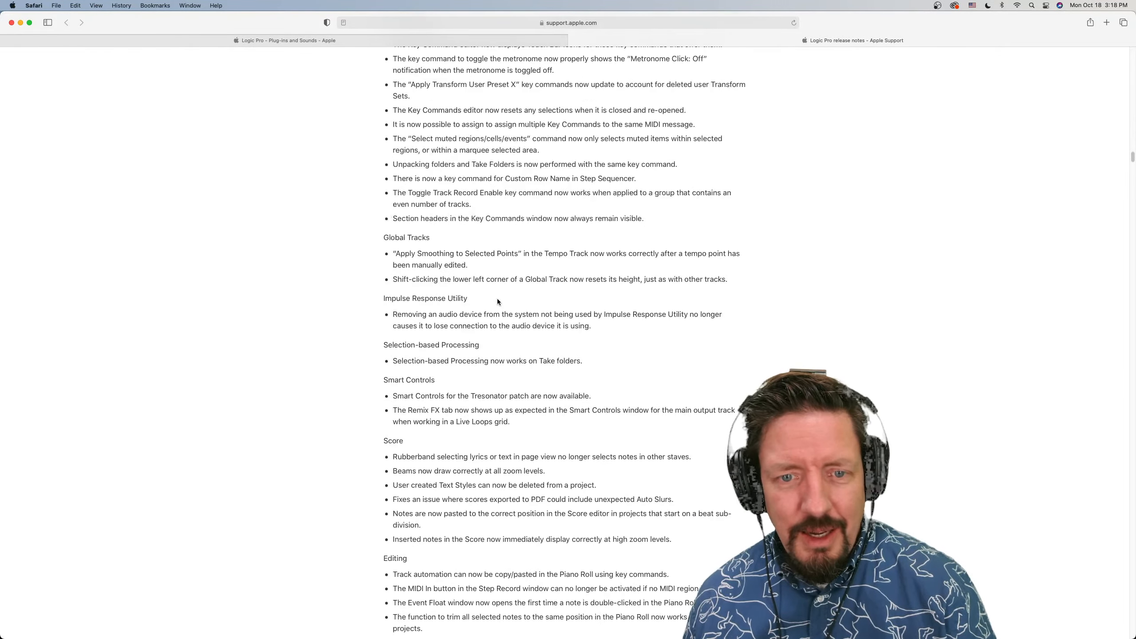
{"action": "scroll", "coordinate": [498, 301], "scroll_direction": "down", "scroll_amount": 8}
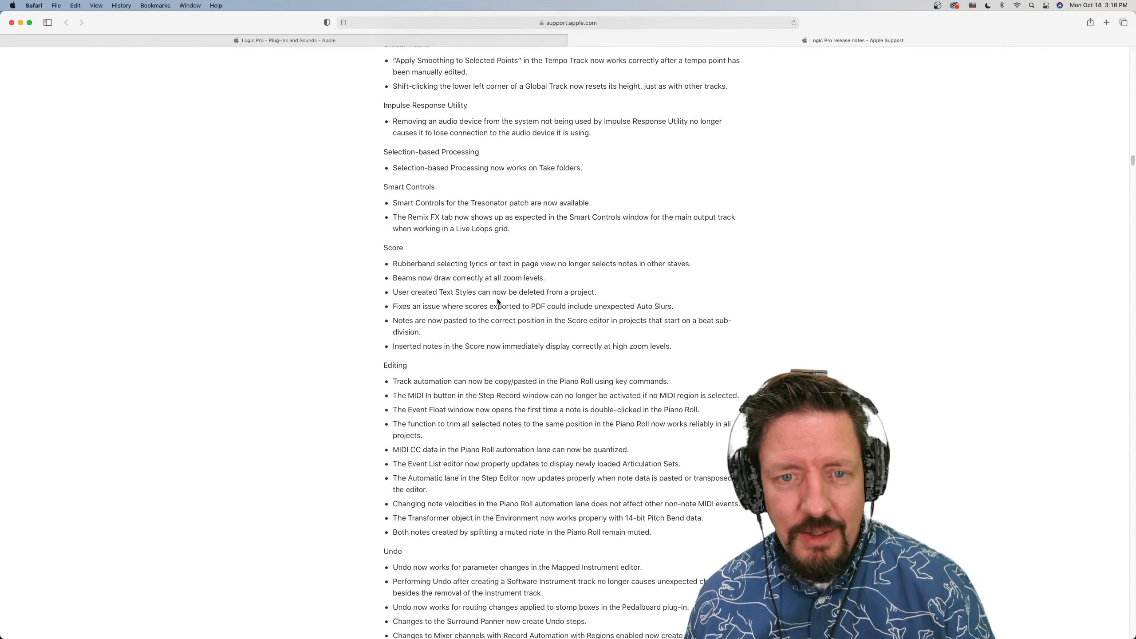
{"action": "scroll", "coordinate": [497, 301], "scroll_direction": "down", "scroll_amount": 12}
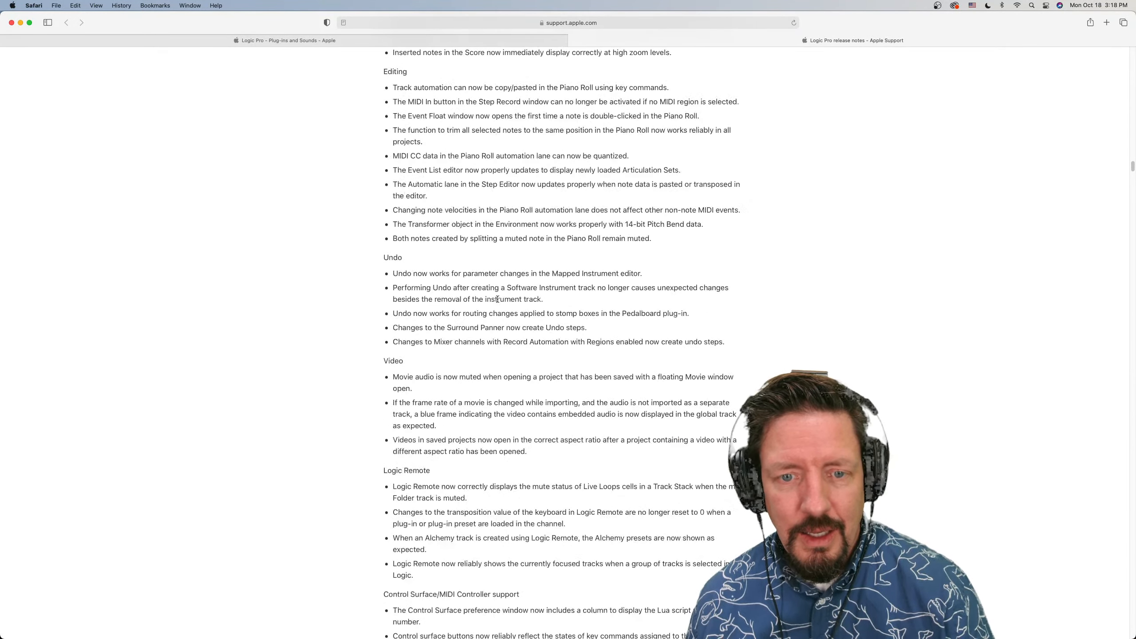
{"action": "scroll", "coordinate": [497, 299], "scroll_direction": "down", "scroll_amount": 13}
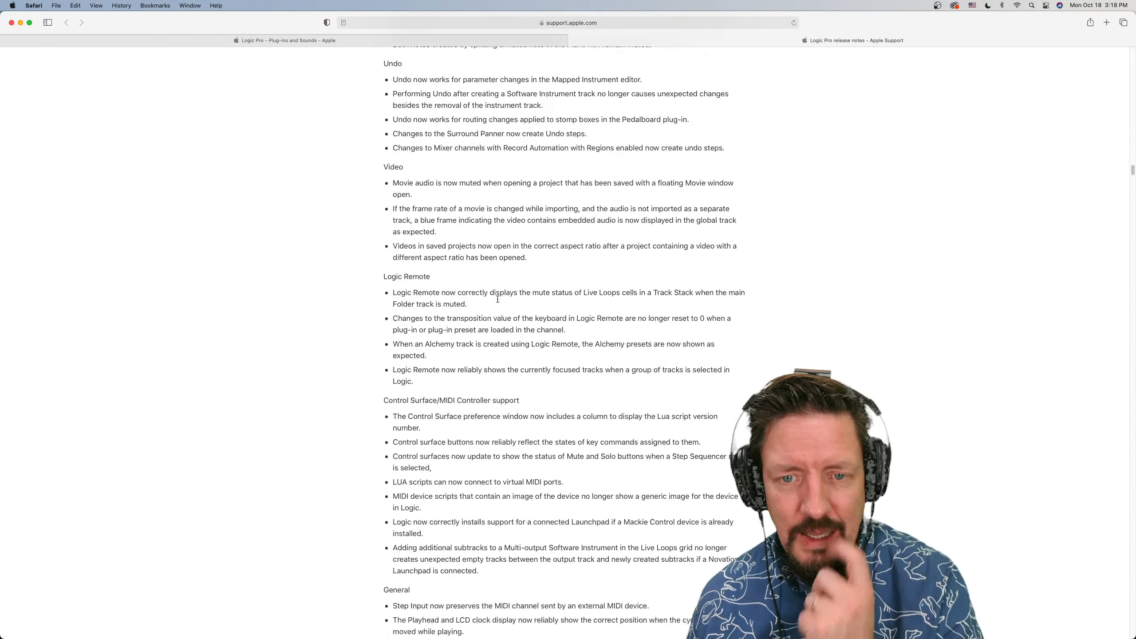
{"action": "scroll", "coordinate": [497, 299], "scroll_direction": "down", "scroll_amount": 7}
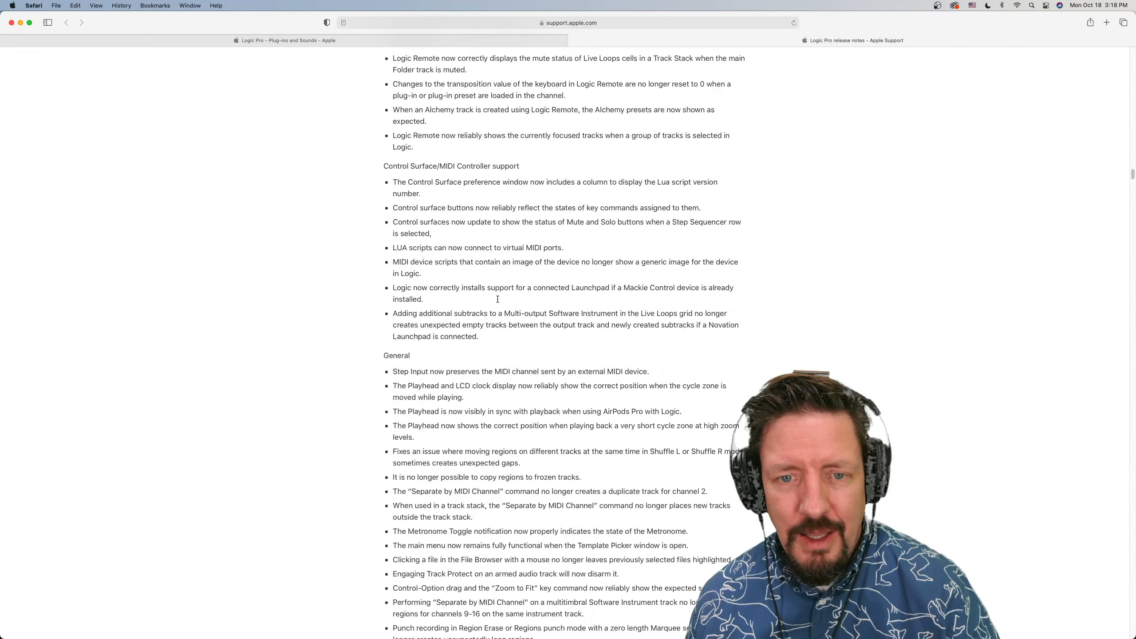
{"action": "scroll", "coordinate": [498, 300], "scroll_direction": "down", "scroll_amount": 20}
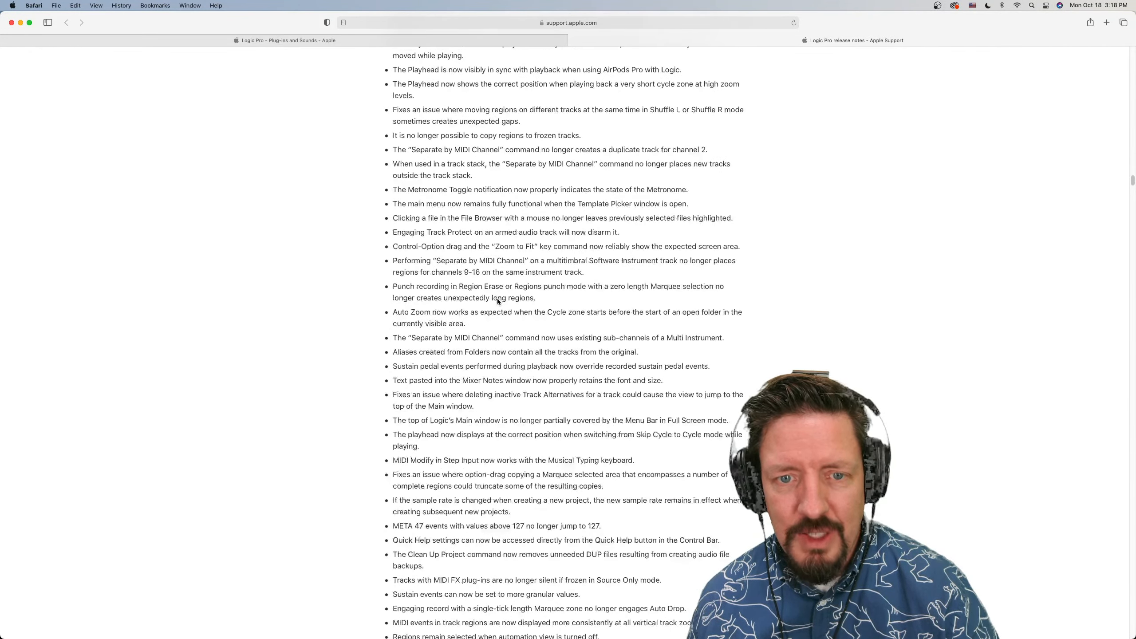
{"action": "scroll", "coordinate": [497, 299], "scroll_direction": "down", "scroll_amount": 9}
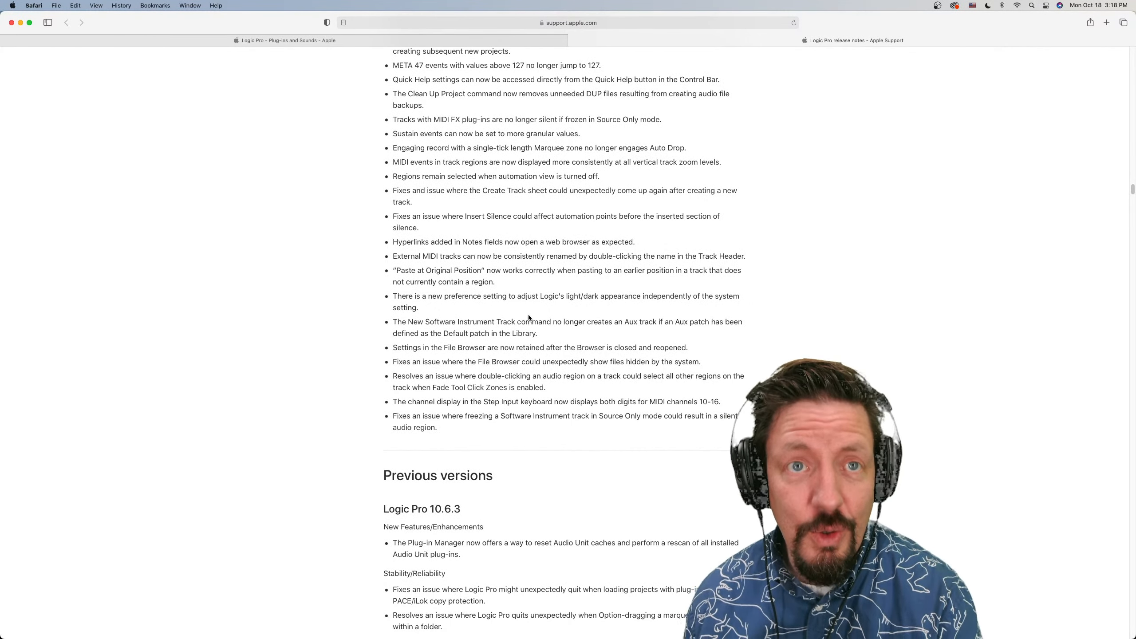
Switch to Logic Pro and look through the instrument plug-ins offered for the Inst 1 track without choosing one
{"action": "key", "text": "super+Tab"}
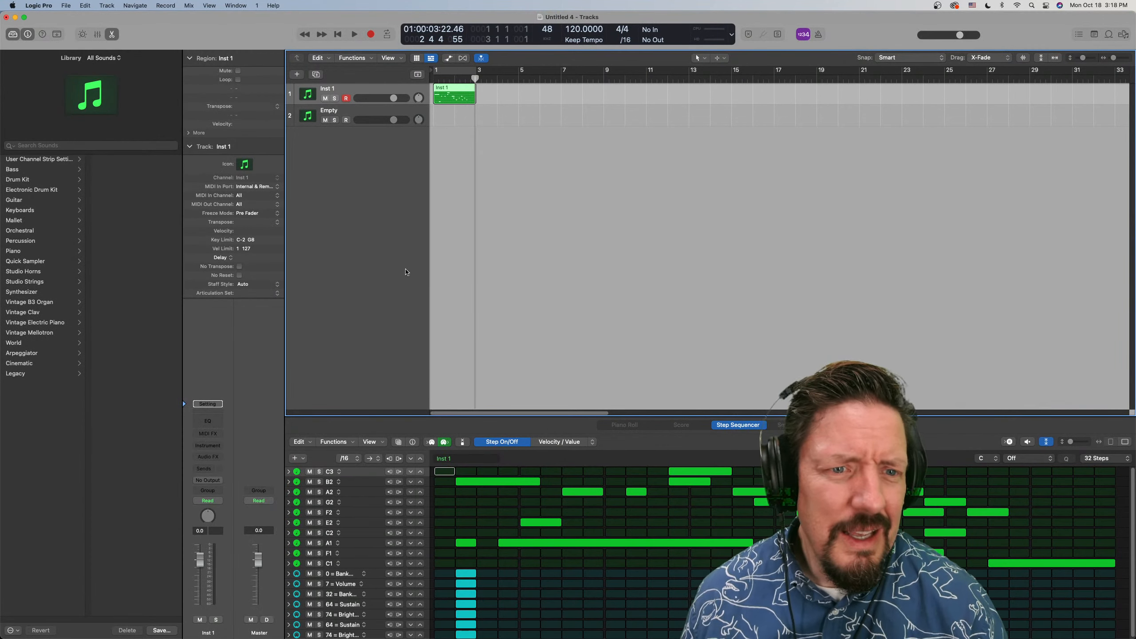
{"action": "left_click", "coordinate": [207, 446]}
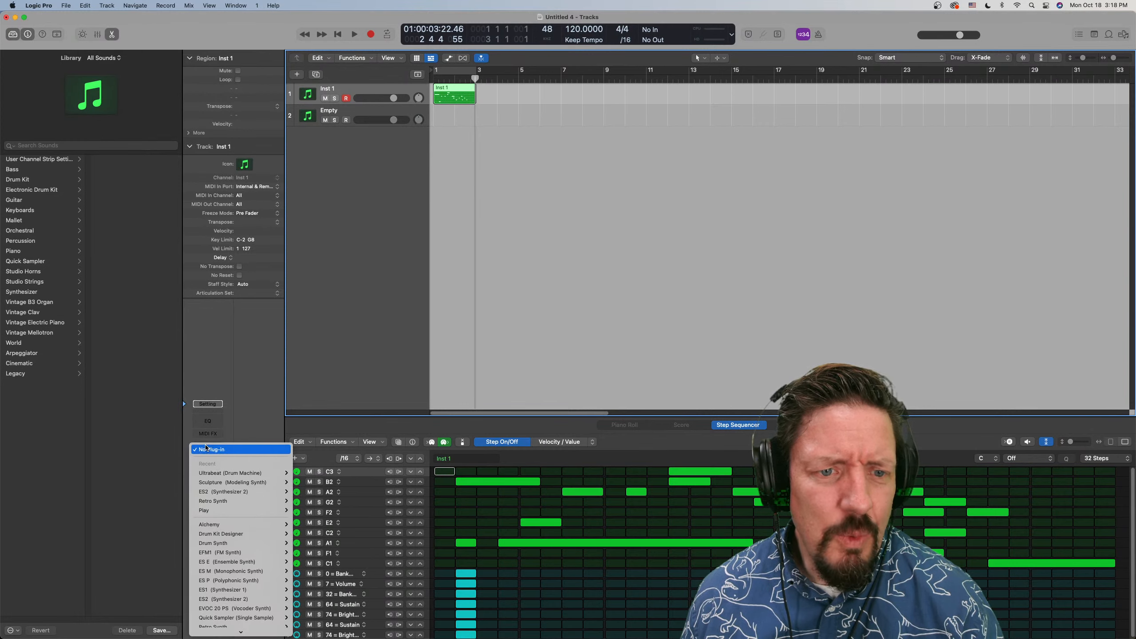
{"action": "mouse_move", "coordinate": [211, 632]}
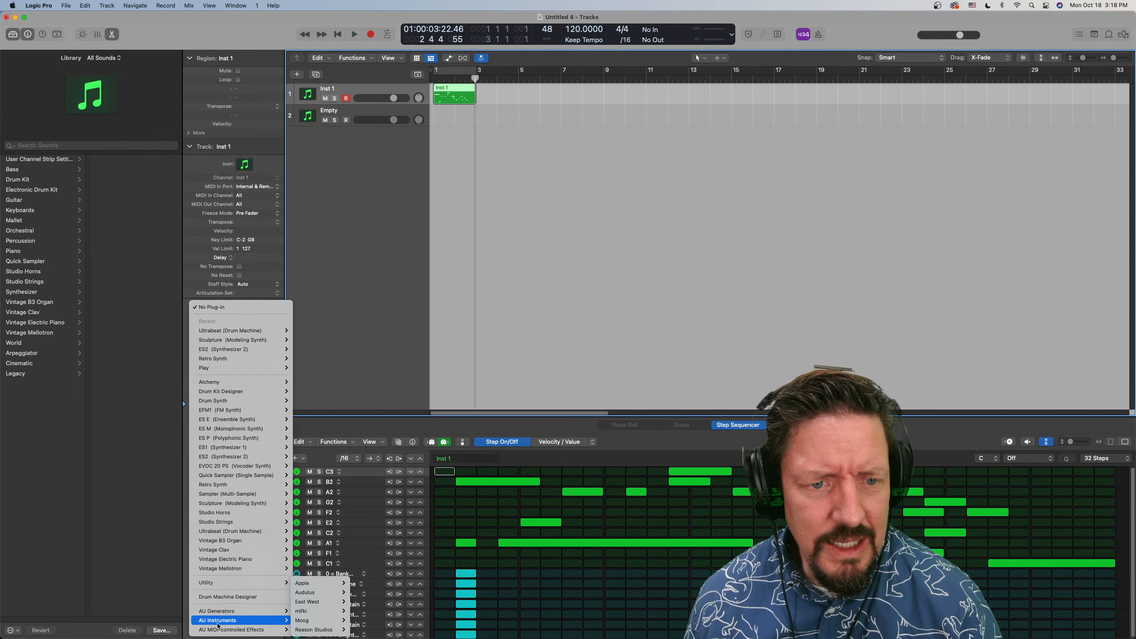
{"action": "left_click", "coordinate": [357, 361]}
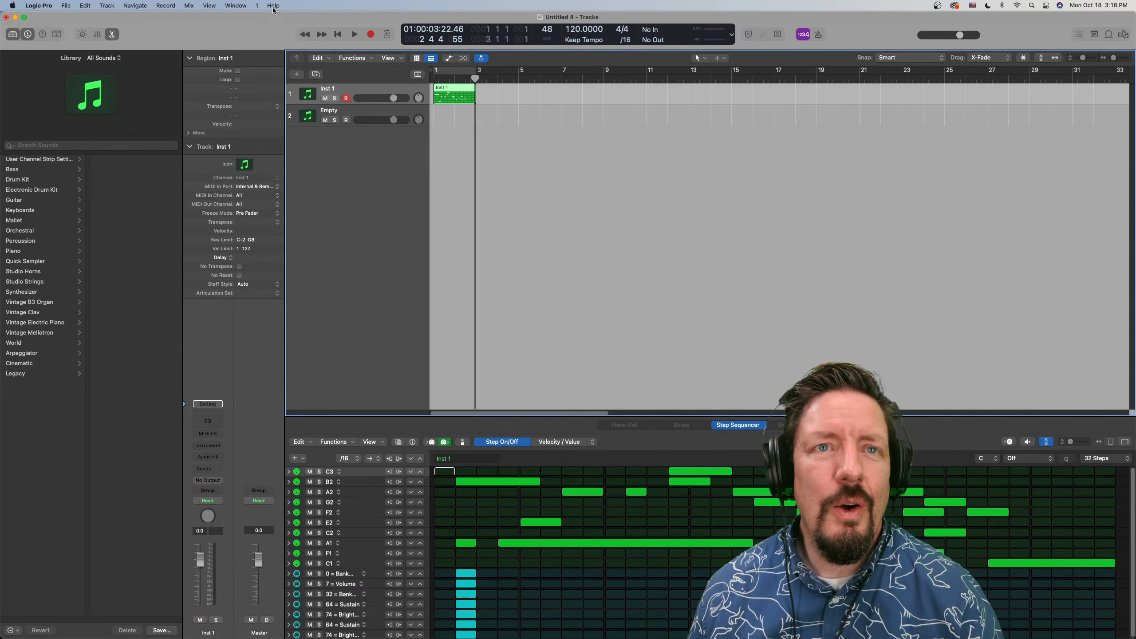
Show the Mixer, add a Channel EQ to the Stereo Out channel and browse its effect categories, including Dynamics and Modulation
{"action": "key", "text": "x"}
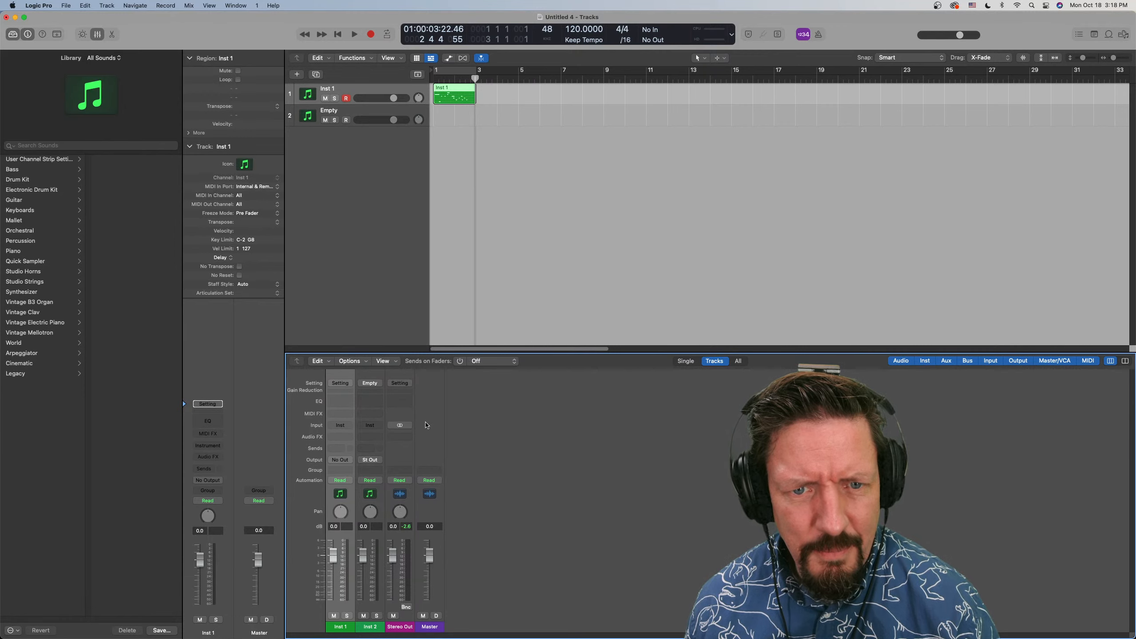
{"action": "left_click", "coordinate": [402, 400]}
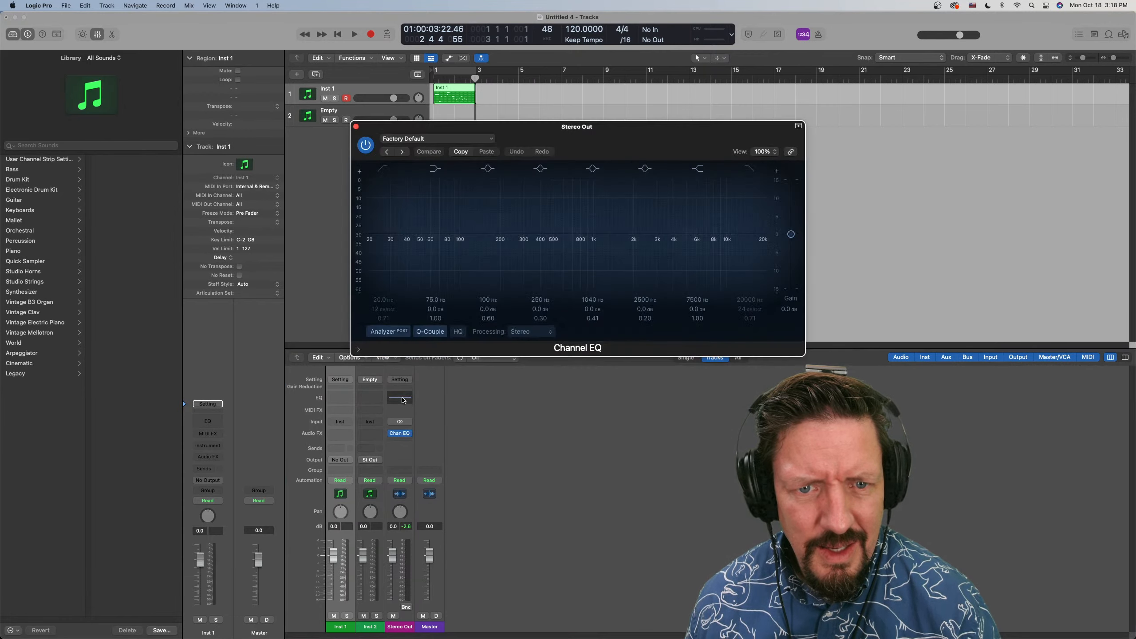
{"action": "left_click", "coordinate": [408, 433]}
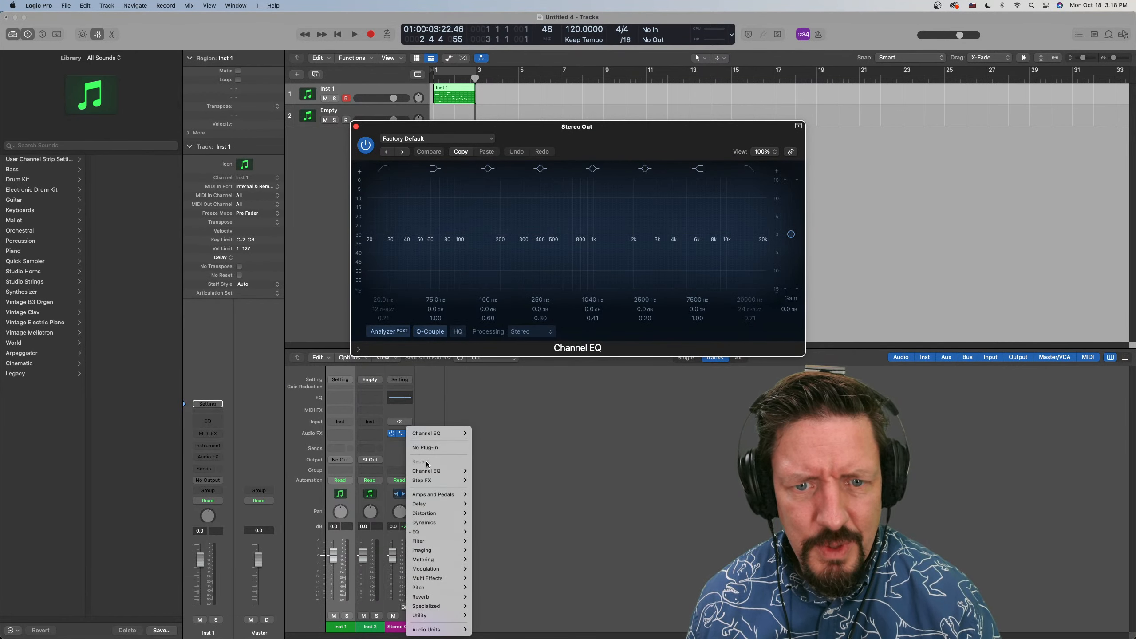
{"action": "mouse_move", "coordinate": [431, 609]}
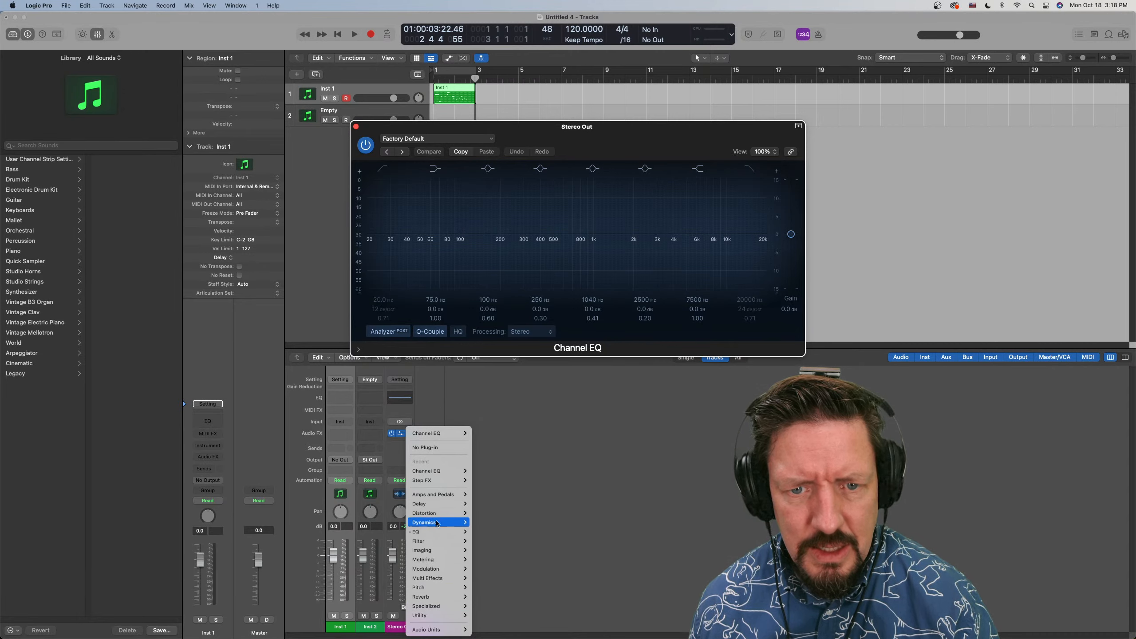
{"action": "mouse_move", "coordinate": [436, 524]}
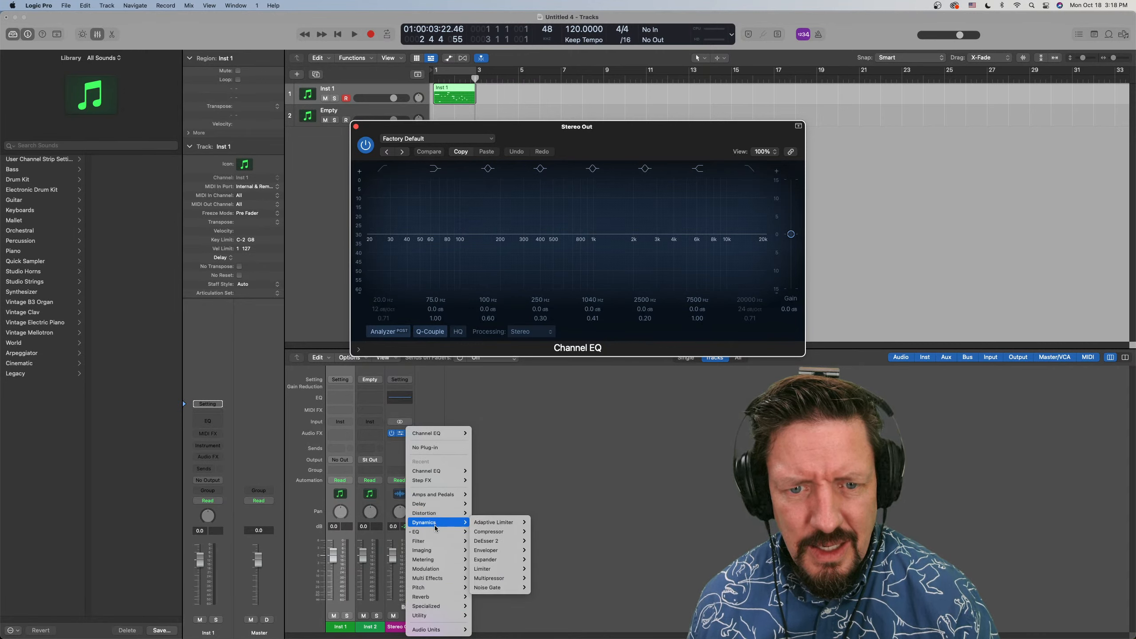
{"action": "mouse_move", "coordinate": [436, 569]}
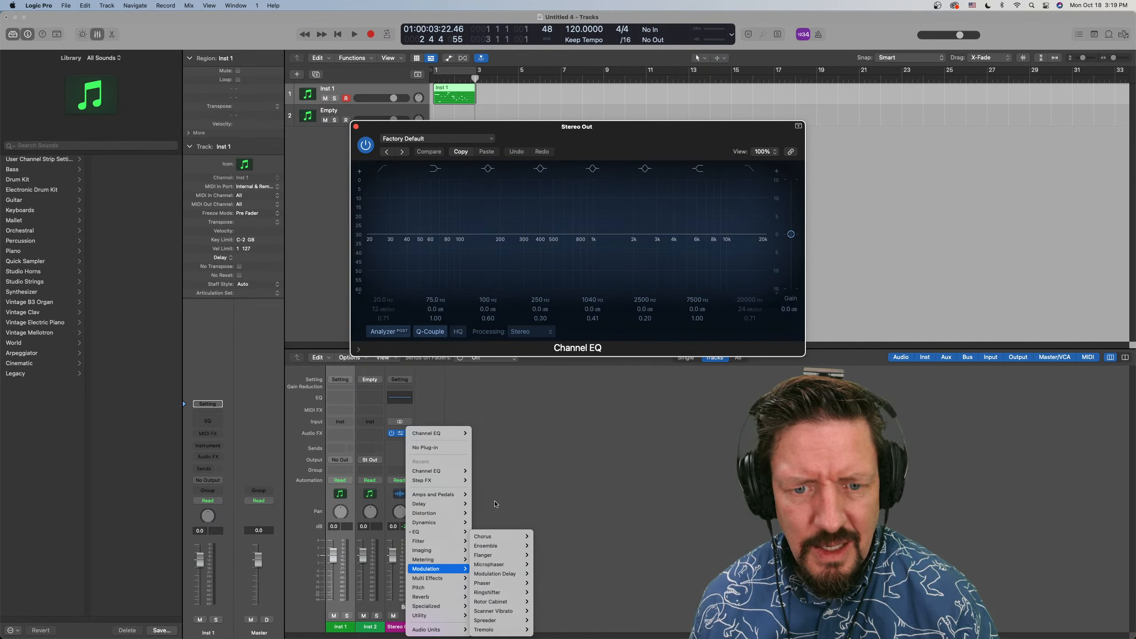
{"action": "left_click", "coordinate": [495, 504]}
Open the What's New in Logic Pro summary and follow it to the complete feature list in Safari
{"action": "left_click", "coordinate": [273, 5]}
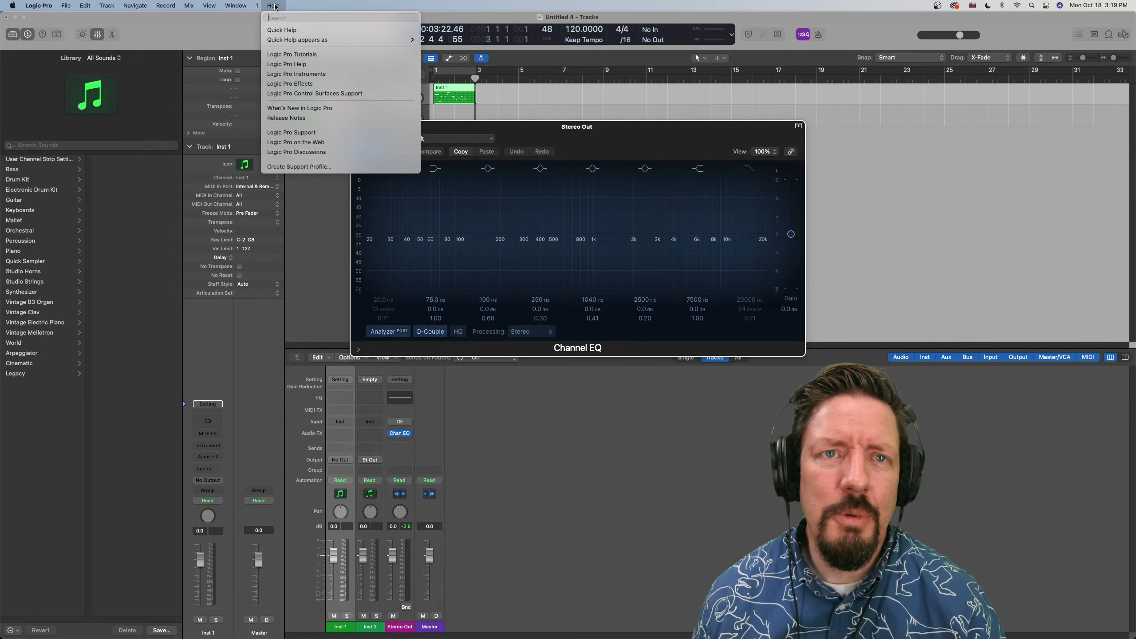
{"action": "left_click", "coordinate": [299, 109]}
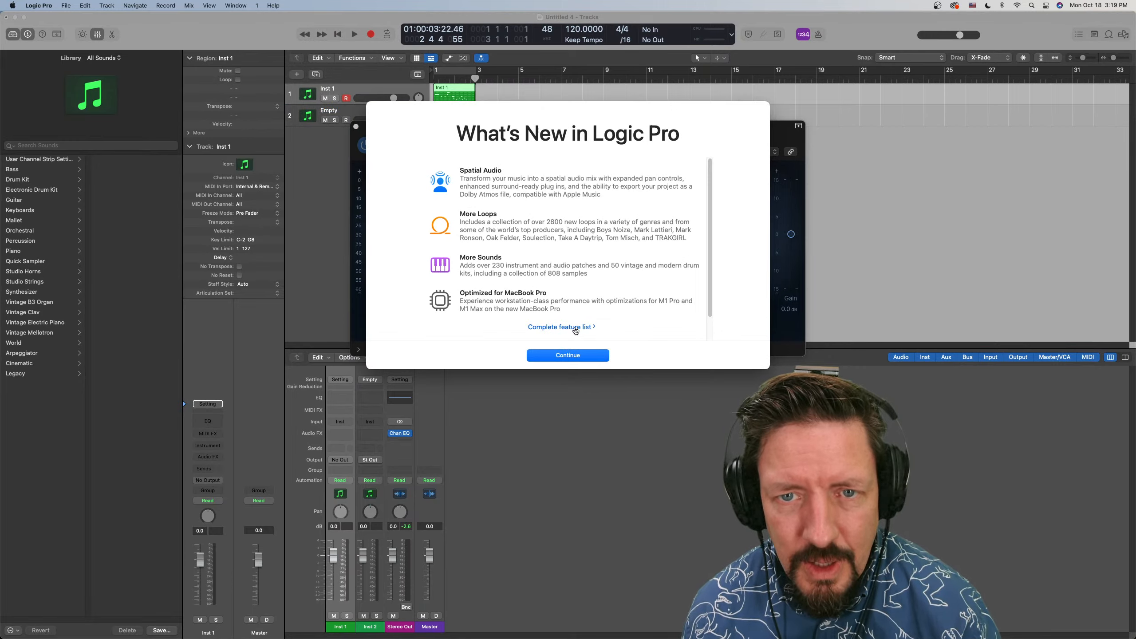
{"action": "left_click", "coordinate": [574, 329]}
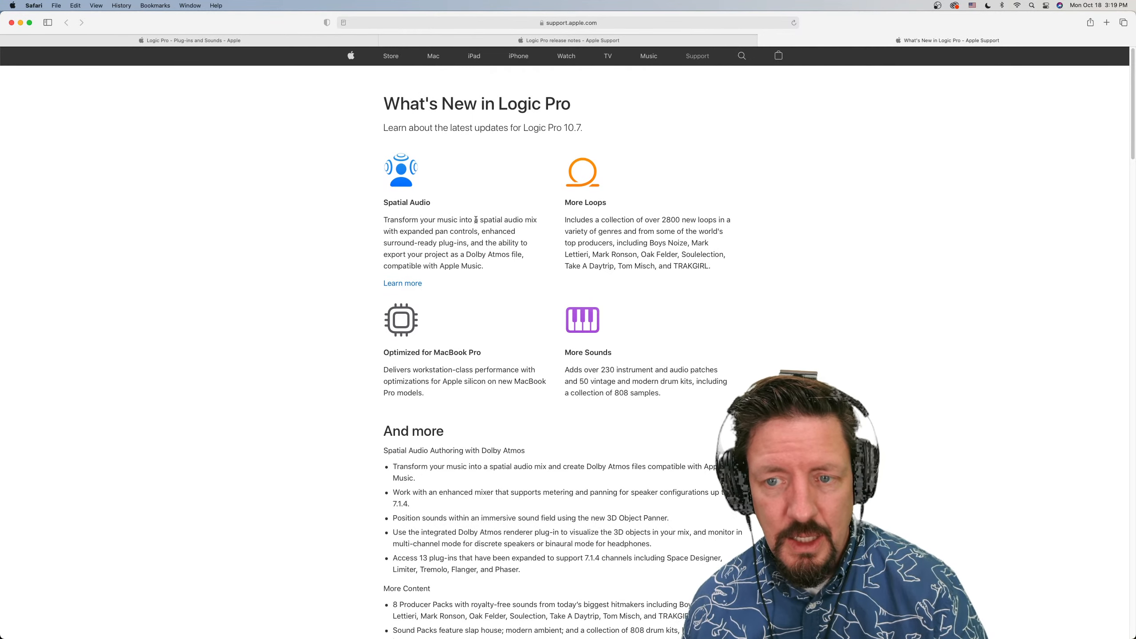
{"action": "scroll", "coordinate": [476, 220], "scroll_direction": "down", "scroll_amount": 5}
{"action": "scroll", "coordinate": [476, 221], "scroll_direction": "up", "scroll_amount": 3}
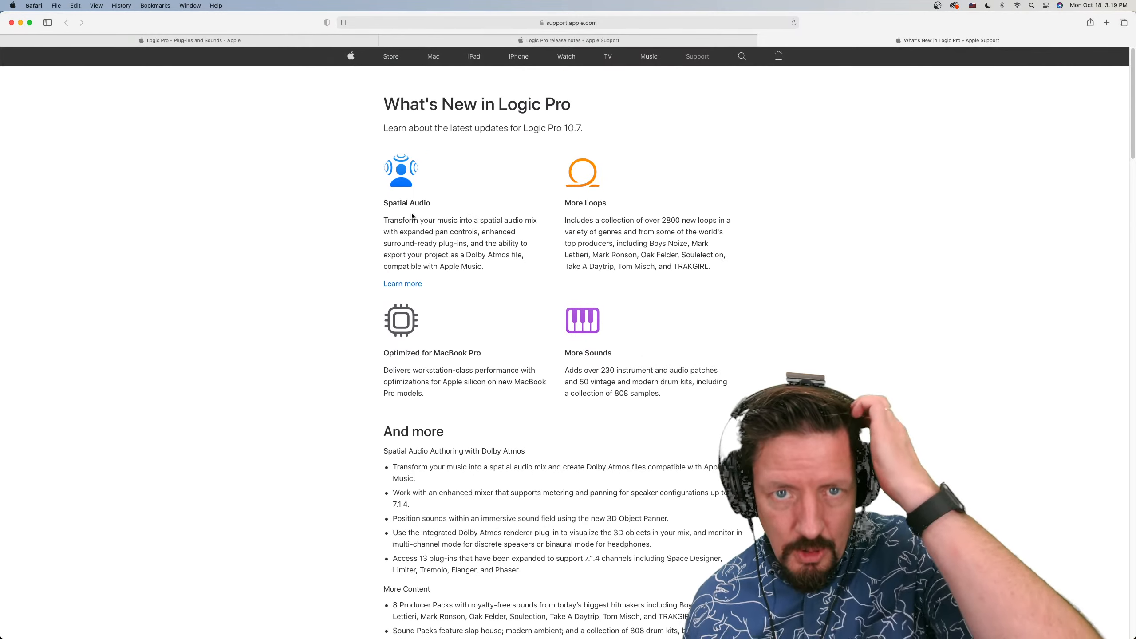
Open the spatial audio overview from the feature list and read about bed tracks, object tracks and the Dolby Atmos plug-in
{"action": "left_click", "coordinate": [400, 284]}
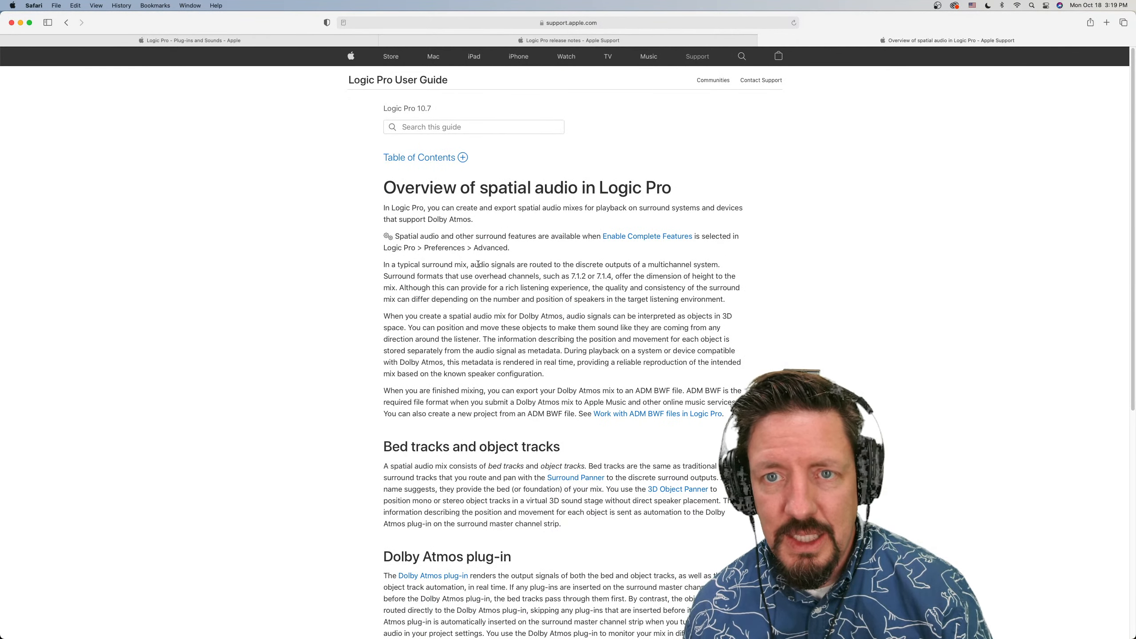
{"action": "scroll", "coordinate": [477, 264], "scroll_direction": "down", "scroll_amount": 3}
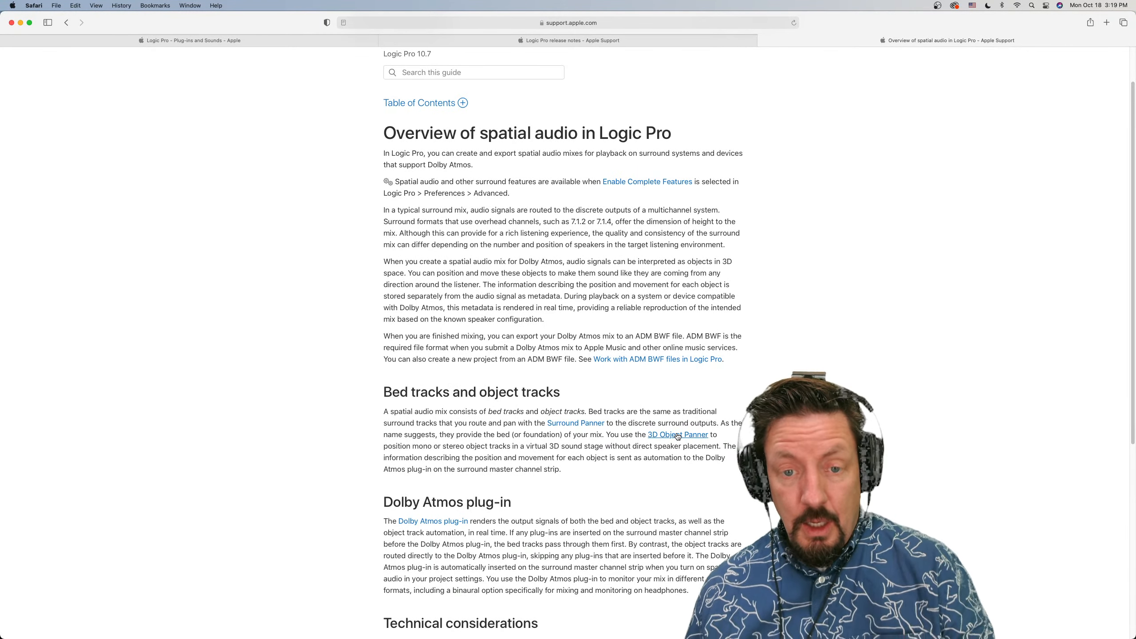
{"action": "scroll", "coordinate": [678, 436], "scroll_direction": "down", "scroll_amount": 5}
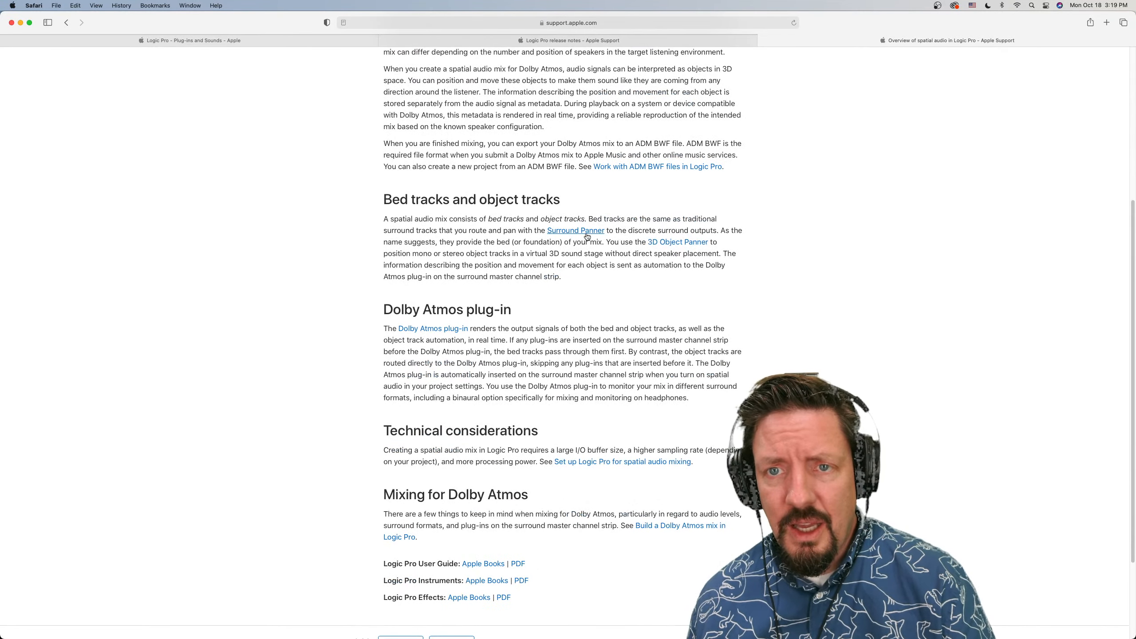
Go through the 3D Object Panner article to the spatial audio setup guide and read its sampling rate, I/O buffer, surround format and output routing sections
{"action": "left_click", "coordinate": [672, 245]}
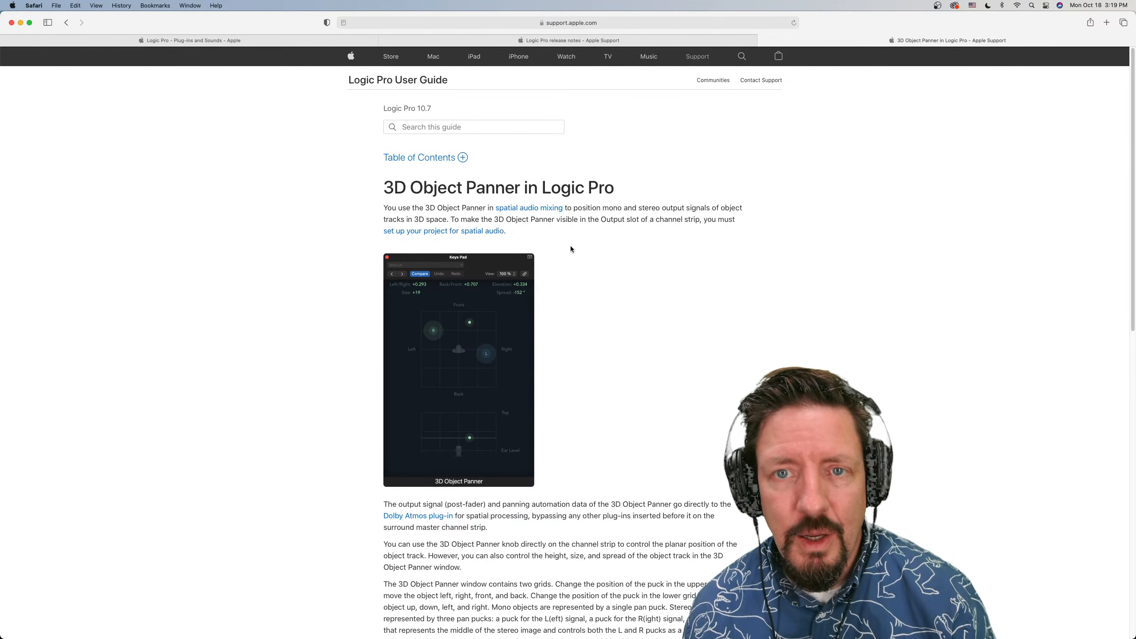
{"action": "left_click", "coordinate": [455, 232]}
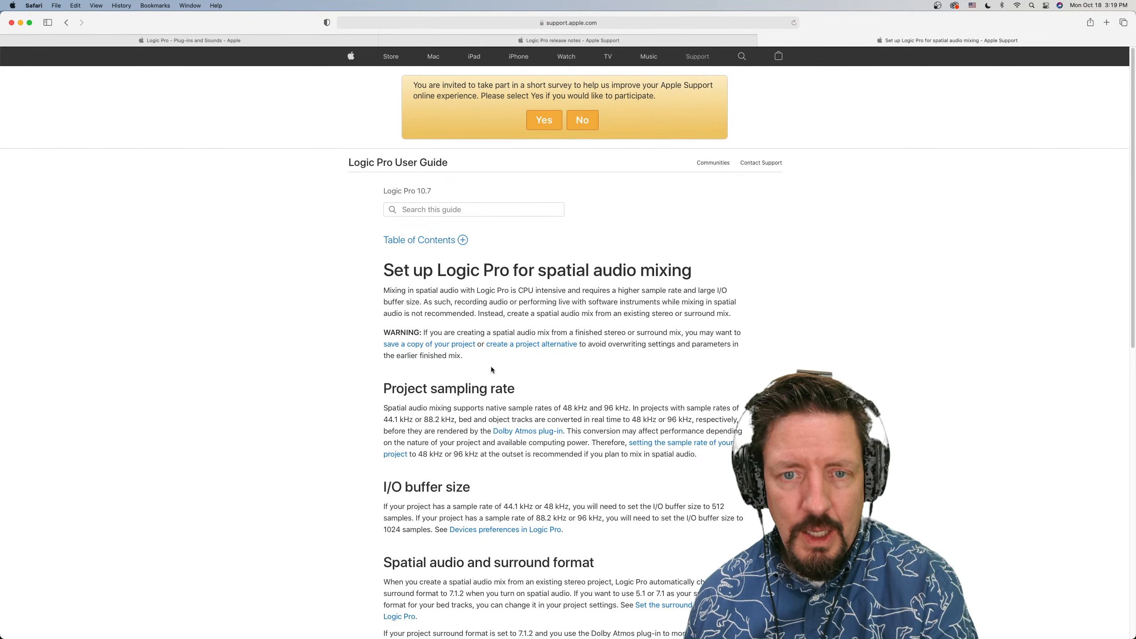
{"action": "scroll", "coordinate": [492, 366], "scroll_direction": "down", "scroll_amount": 2}
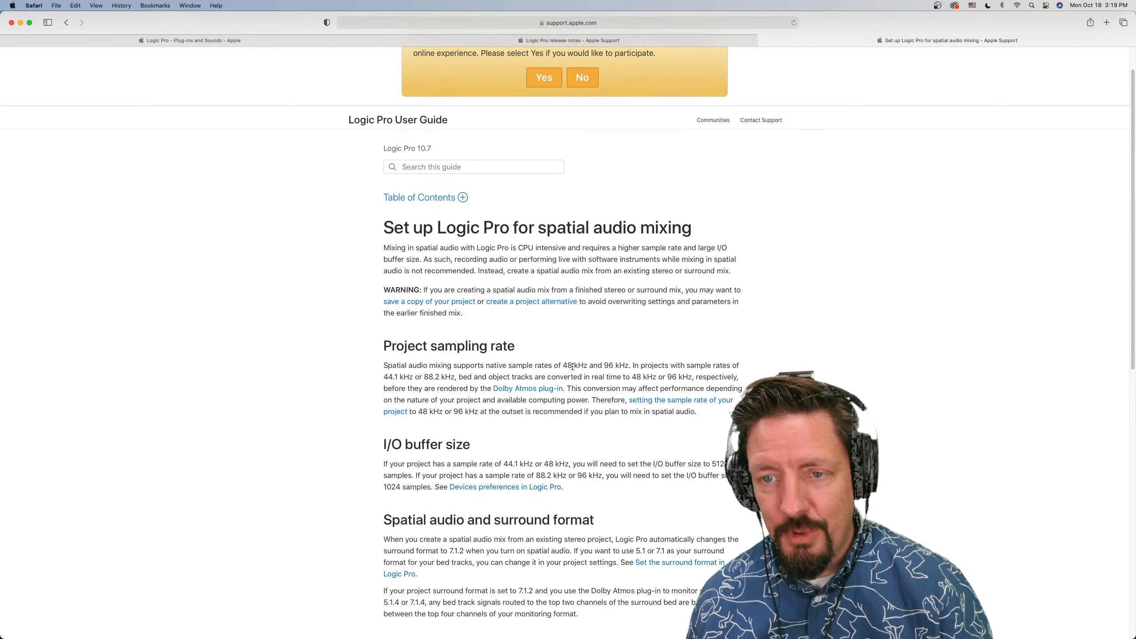
{"action": "scroll", "coordinate": [572, 366], "scroll_direction": "down", "scroll_amount": 2}
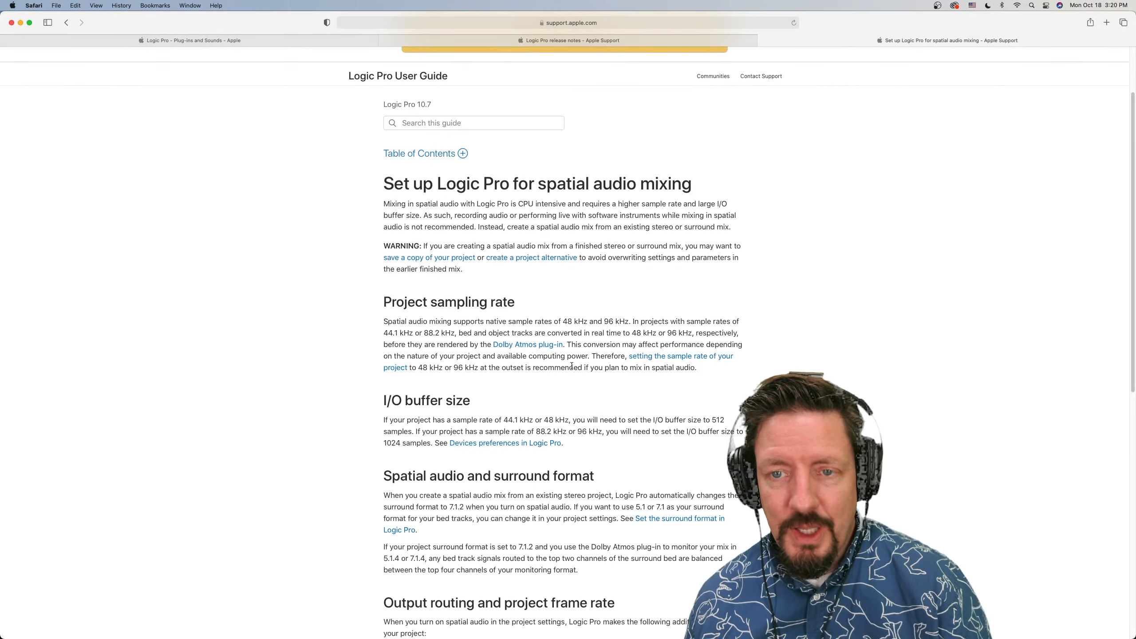
{"action": "scroll", "coordinate": [571, 366], "scroll_direction": "down", "scroll_amount": 1}
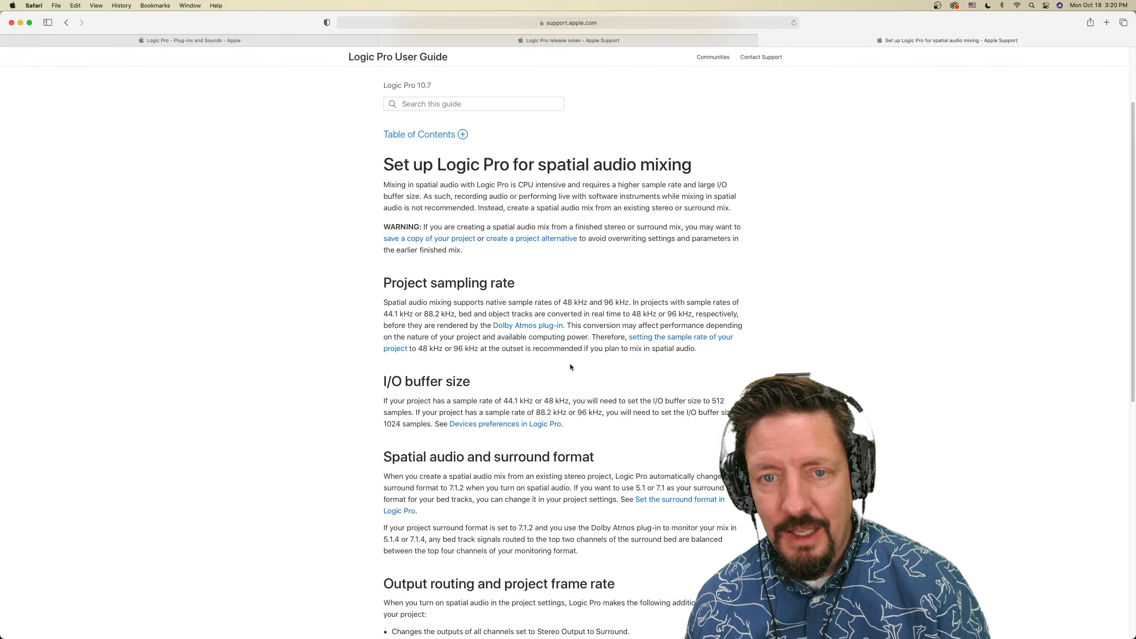
{"action": "scroll", "coordinate": [570, 365], "scroll_direction": "down", "scroll_amount": 1}
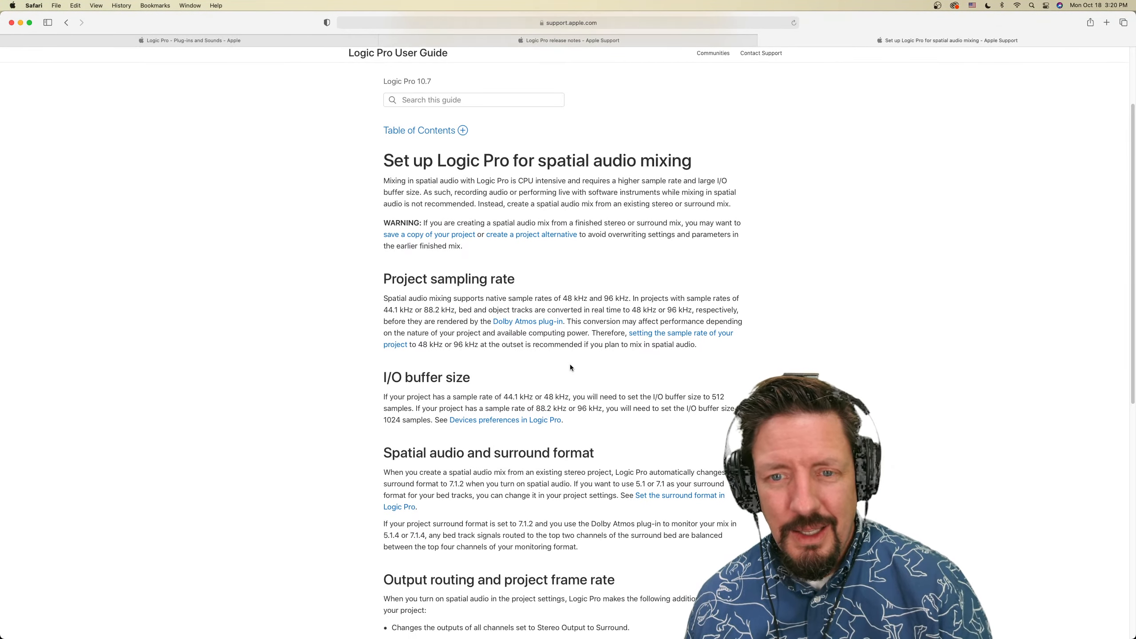
{"action": "scroll", "coordinate": [570, 366], "scroll_direction": "down", "scroll_amount": 2}
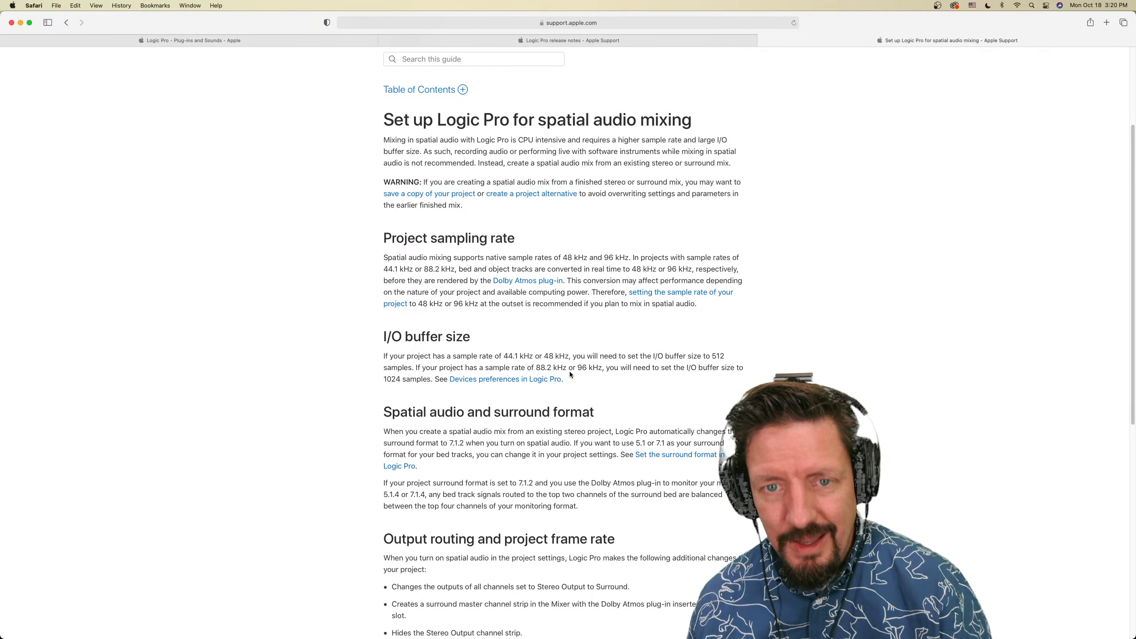
{"action": "scroll", "coordinate": [591, 373], "scroll_direction": "down", "scroll_amount": 1}
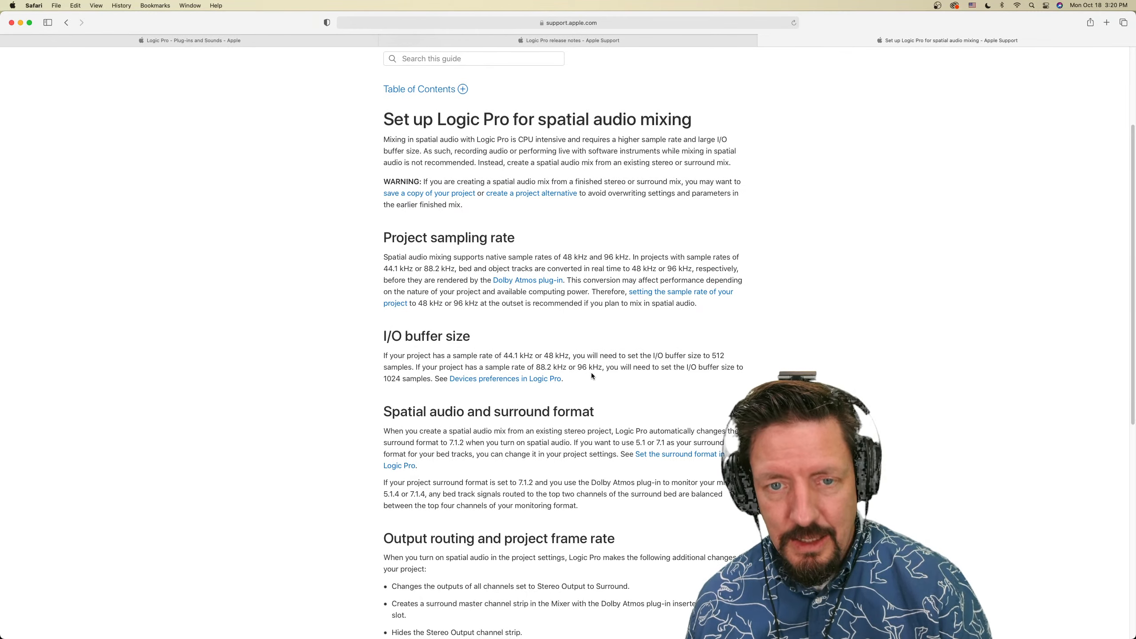
{"action": "scroll", "coordinate": [591, 375], "scroll_direction": "down", "scroll_amount": 3}
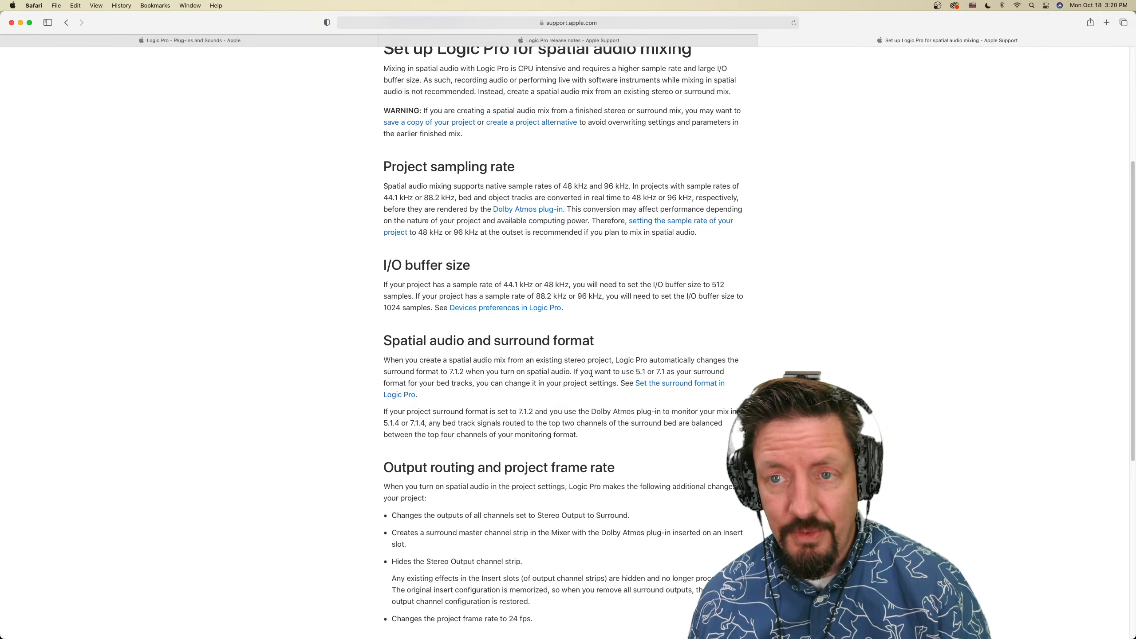
{"action": "scroll", "coordinate": [591, 373], "scroll_direction": "down", "scroll_amount": 3}
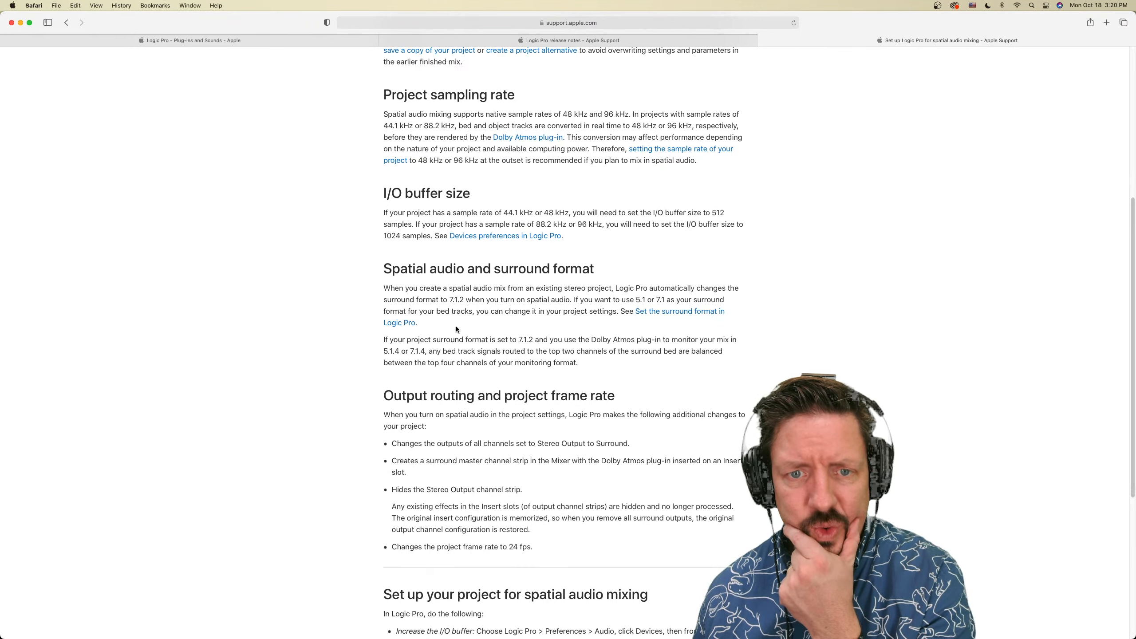
Read the spatial audio setup instructions, switch to Logic Pro and set the audio device I/O buffer size to 512 samples
{"action": "scroll", "coordinate": [456, 328], "scroll_direction": "down", "scroll_amount": 3}
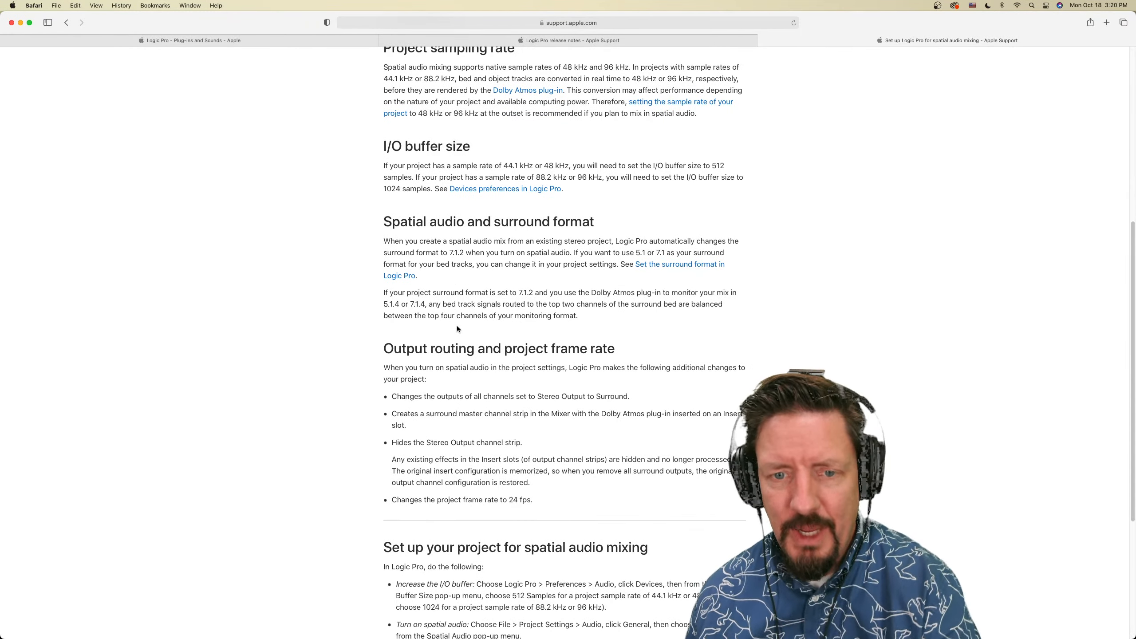
{"action": "scroll", "coordinate": [500, 331], "scroll_direction": "down", "scroll_amount": 6}
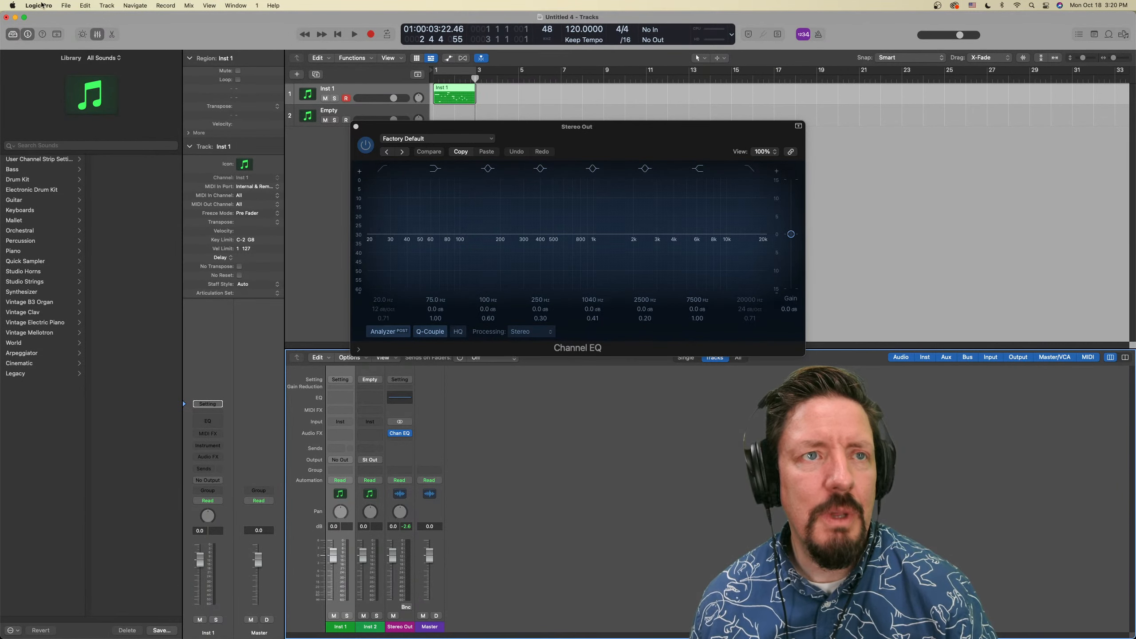
{"action": "left_click", "coordinate": [39, 6]}
{"action": "mouse_move", "coordinate": [115, 34]}
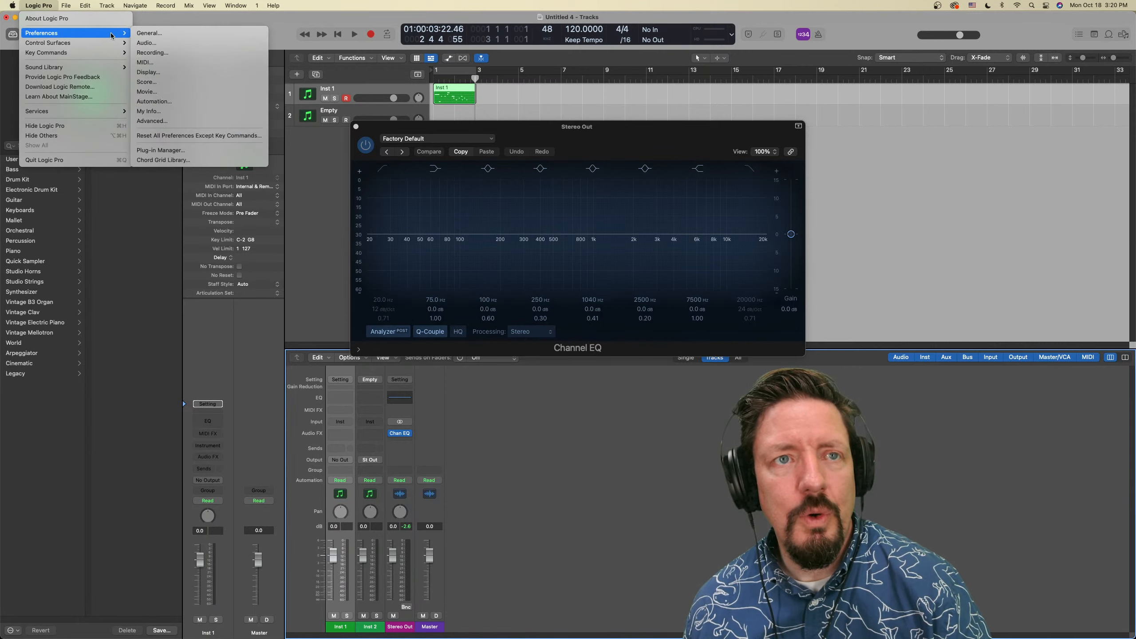
{"action": "left_click", "coordinate": [159, 43]}
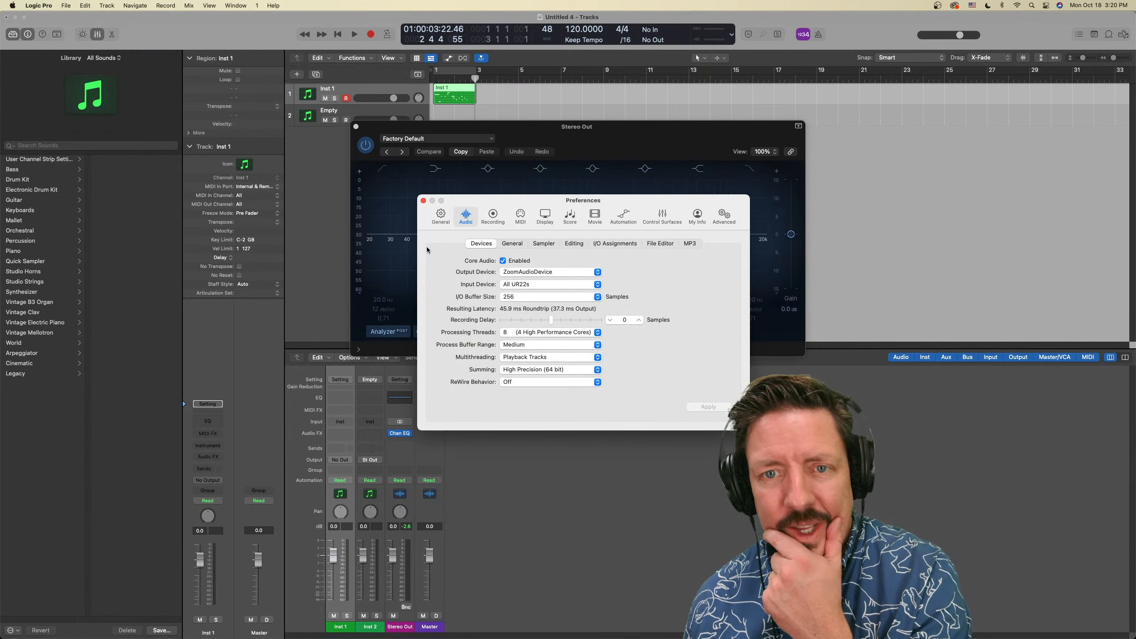
{"action": "left_click", "coordinate": [528, 299]}
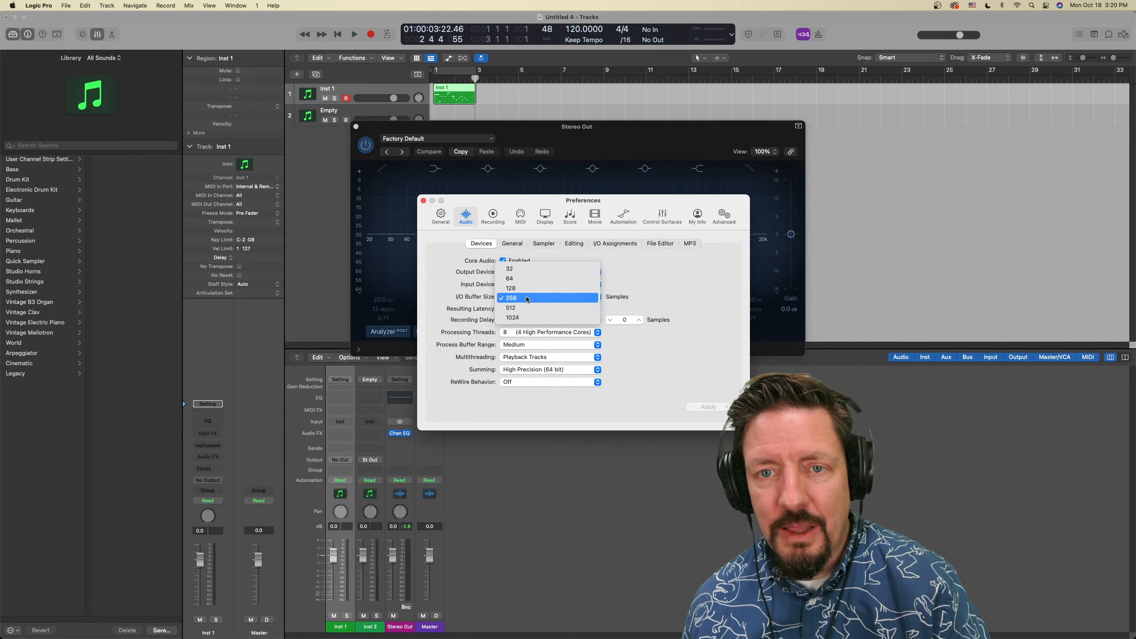
{"action": "left_click", "coordinate": [527, 308]}
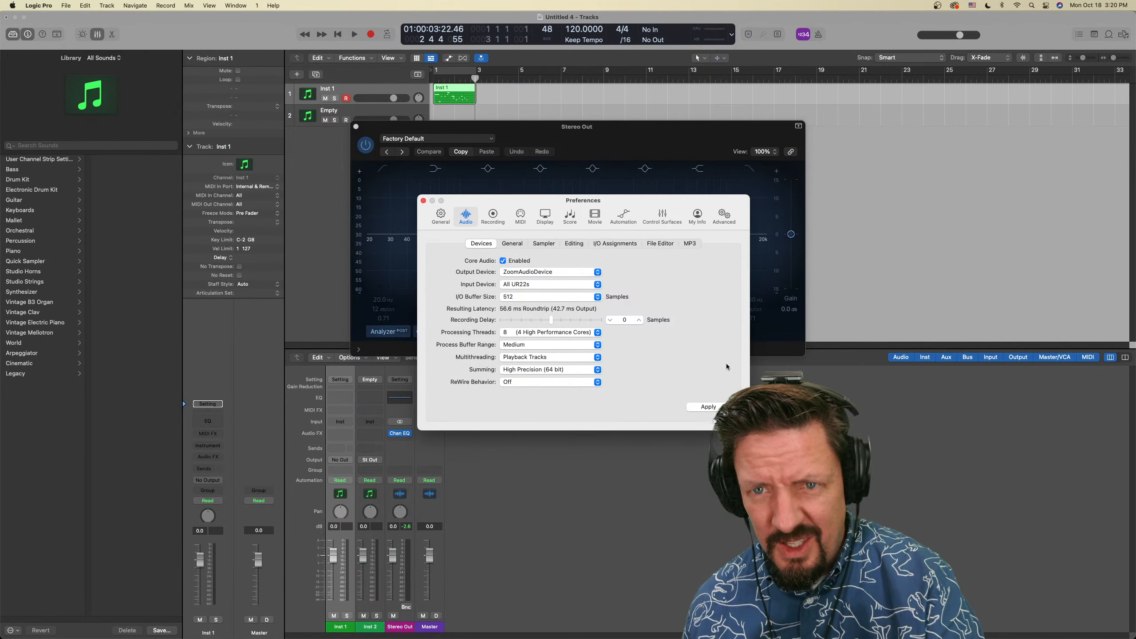
{"action": "left_click", "coordinate": [493, 215]}
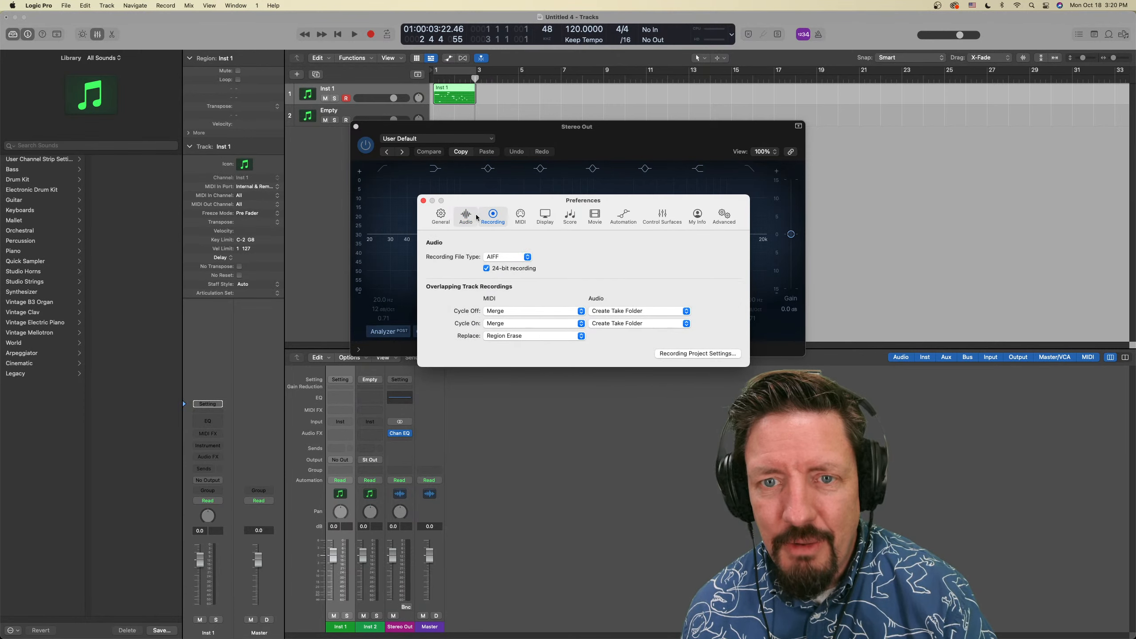
{"action": "left_click", "coordinate": [466, 215]}
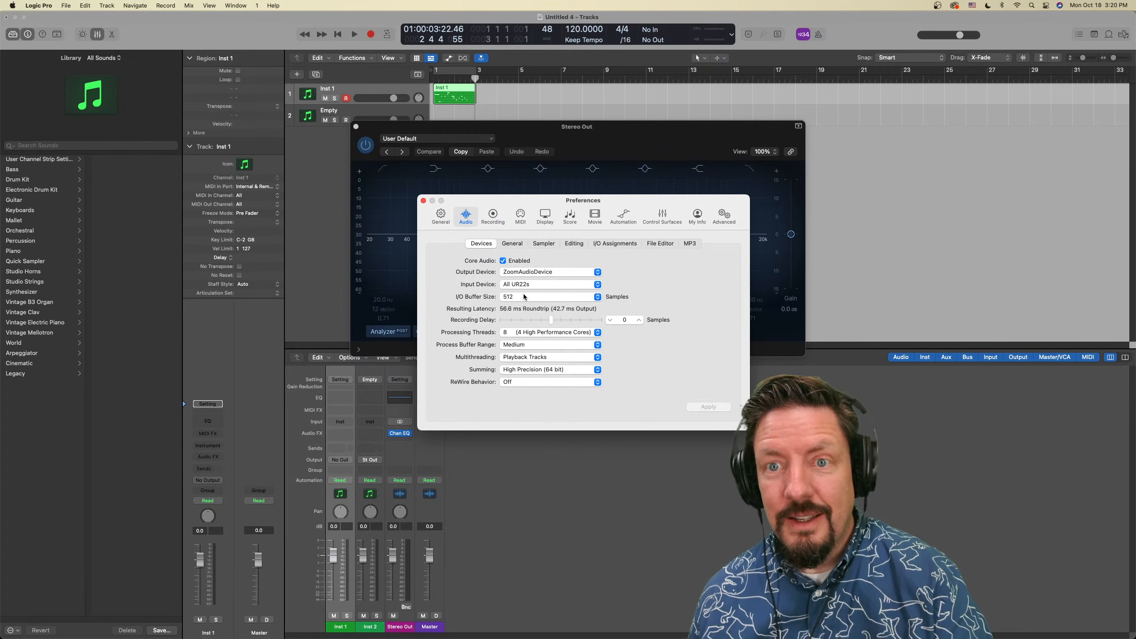
Lower the audio device I/O buffer size to 128 samples
{"action": "left_click_drag", "start_coordinate": [633, 201], "coordinate": [697, 285]}
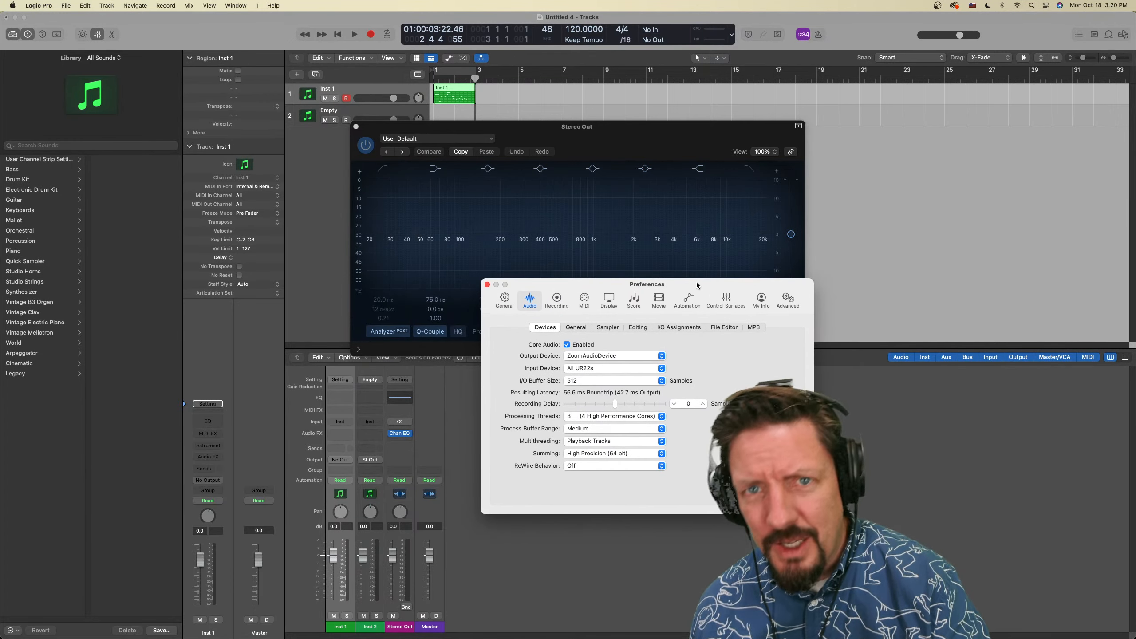
{"action": "left_click", "coordinate": [577, 381]}
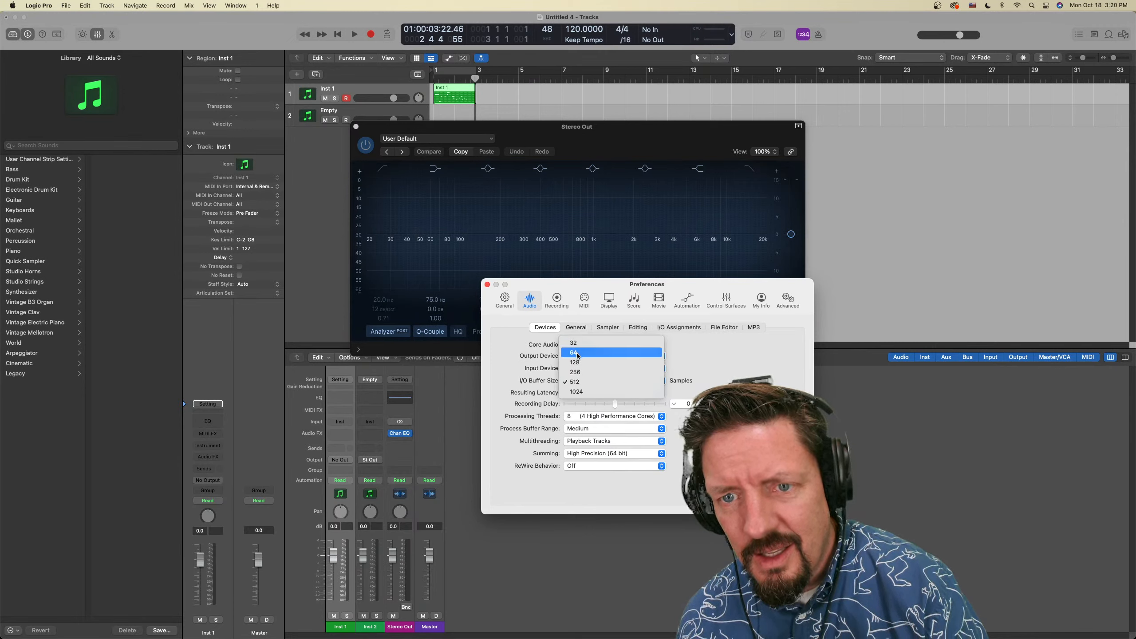
{"action": "left_click", "coordinate": [577, 363]}
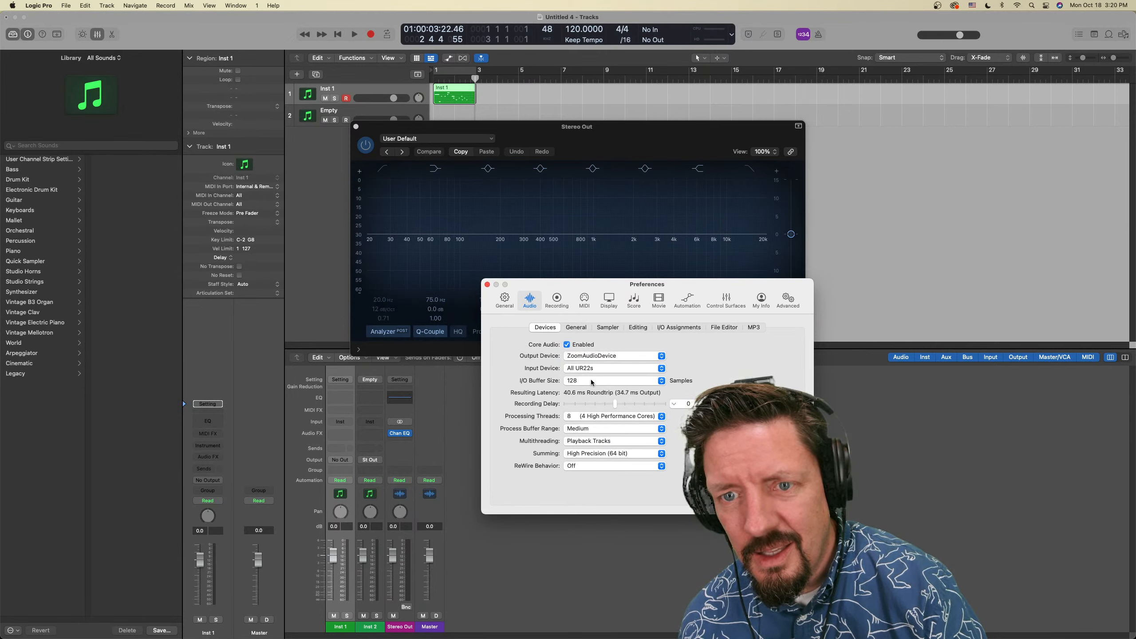
{"action": "left_click_drag", "start_coordinate": [709, 283], "coordinate": [686, 264]}
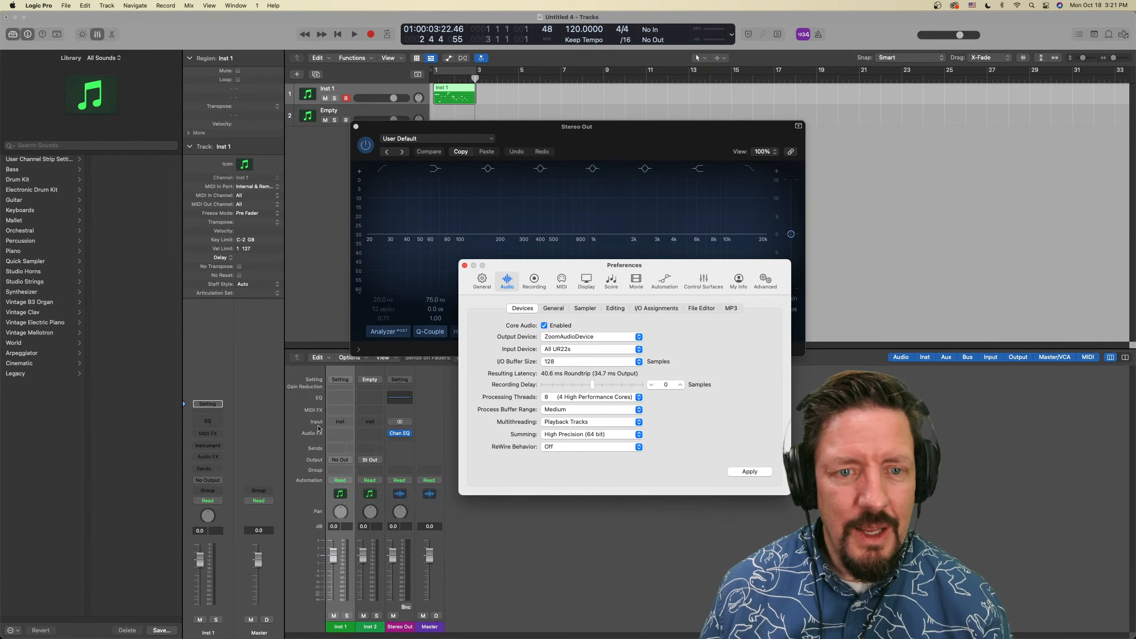
Load the stereo Alchemy instrument on the Inst 1 channel and close its window
{"action": "left_click", "coordinate": [343, 424]}
{"action": "mouse_move", "coordinate": [356, 501]}
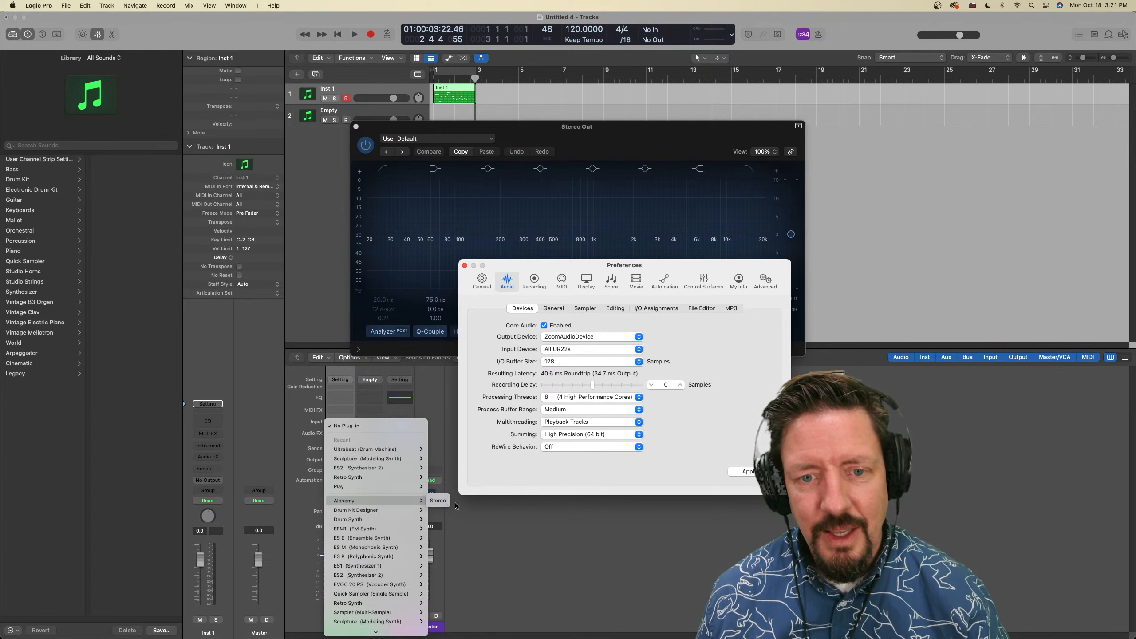
{"action": "left_click", "coordinate": [439, 500]}
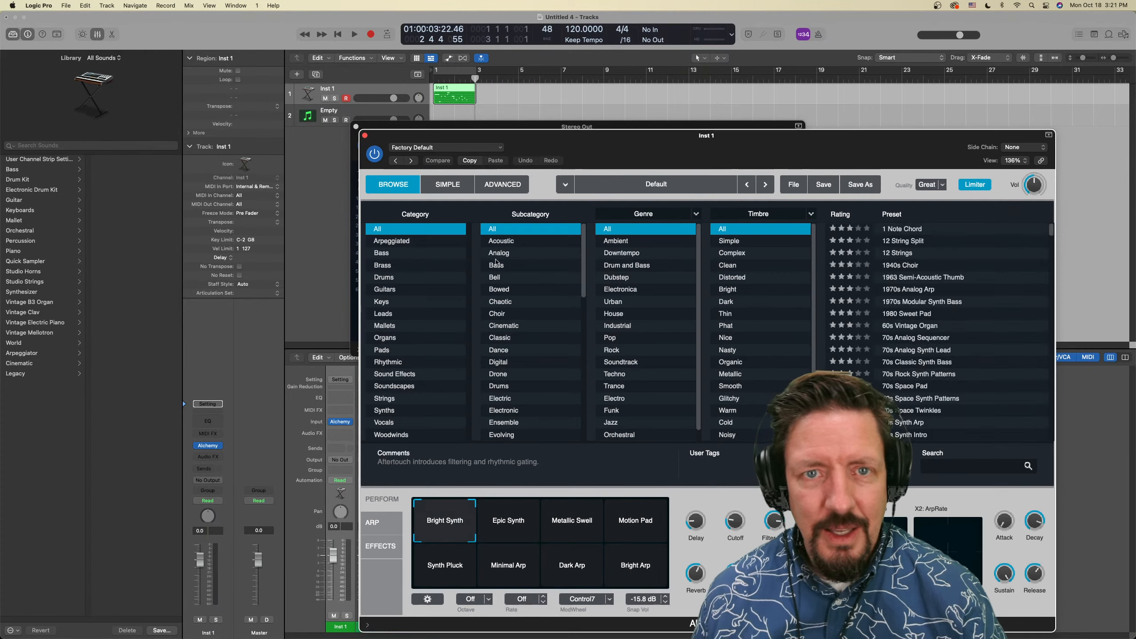
{"action": "left_click", "coordinate": [365, 135]}
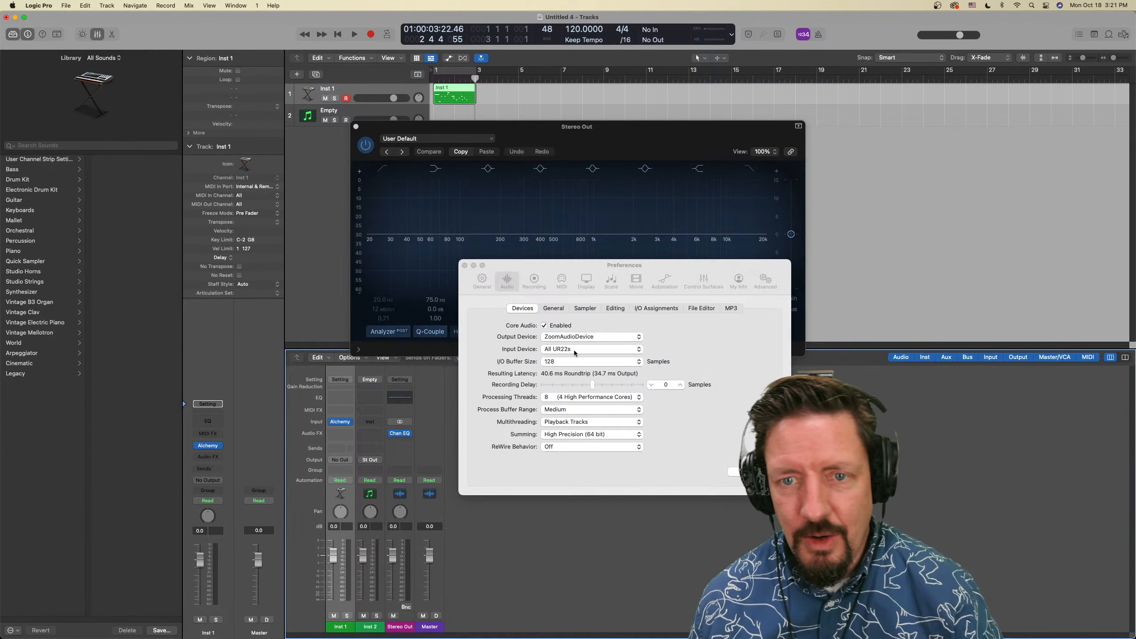
Set the I/O buffer size to 512 samples and close the preferences
{"action": "left_click", "coordinate": [568, 361]}
{"action": "left_click", "coordinate": [568, 362]}
{"action": "left_click", "coordinate": [568, 381]}
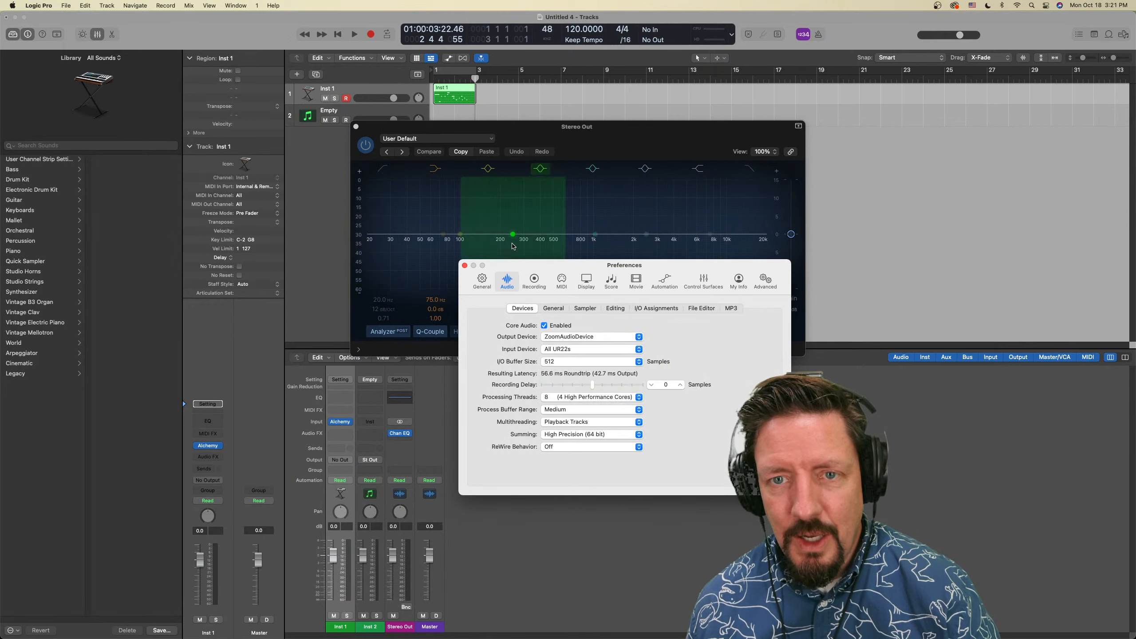
{"action": "left_click_drag", "start_coordinate": [504, 267], "coordinate": [608, 261]}
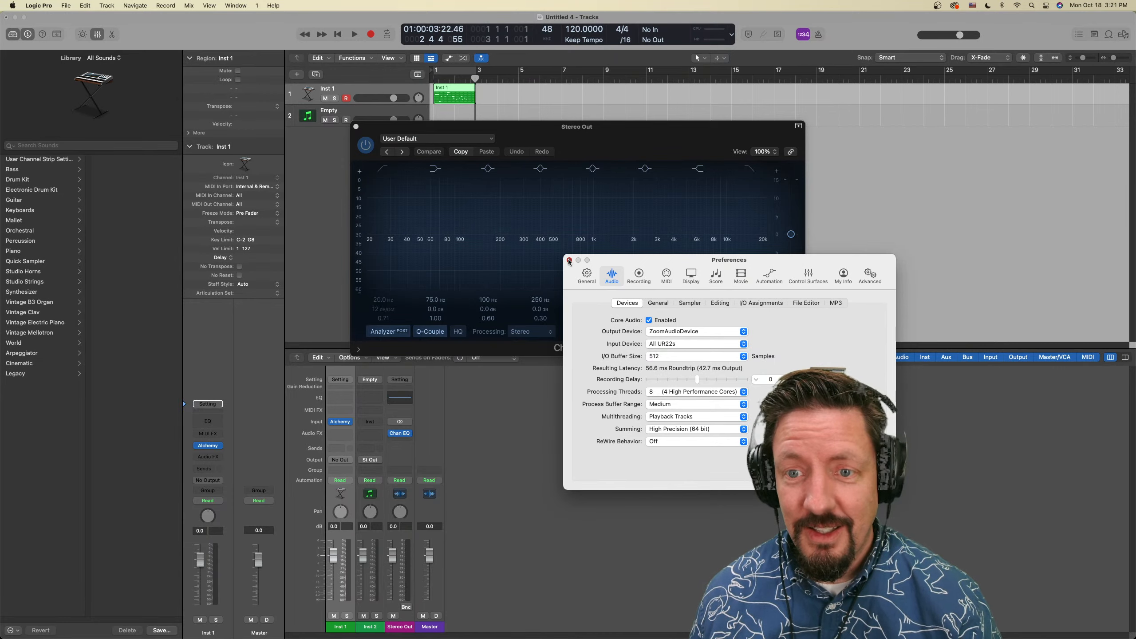
{"action": "left_click", "coordinate": [568, 259]}
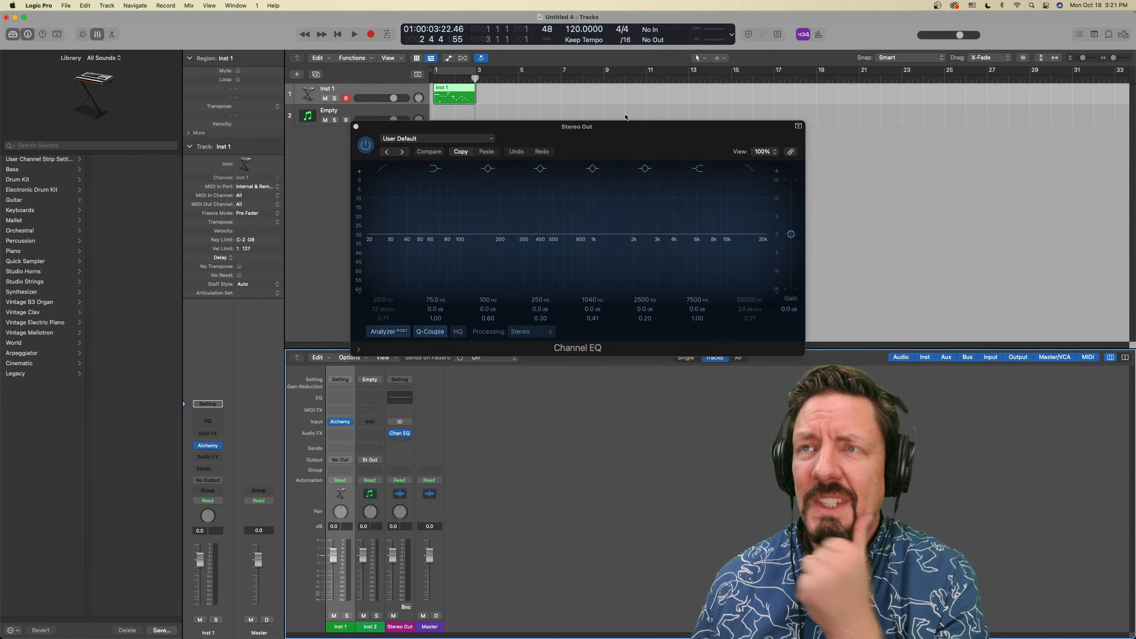
Set Spatial Audio to Dolby Atmos in the project's audio settings, accept the 7.1.2 surround conversion and close the settings
{"action": "left_click", "coordinate": [66, 6]}
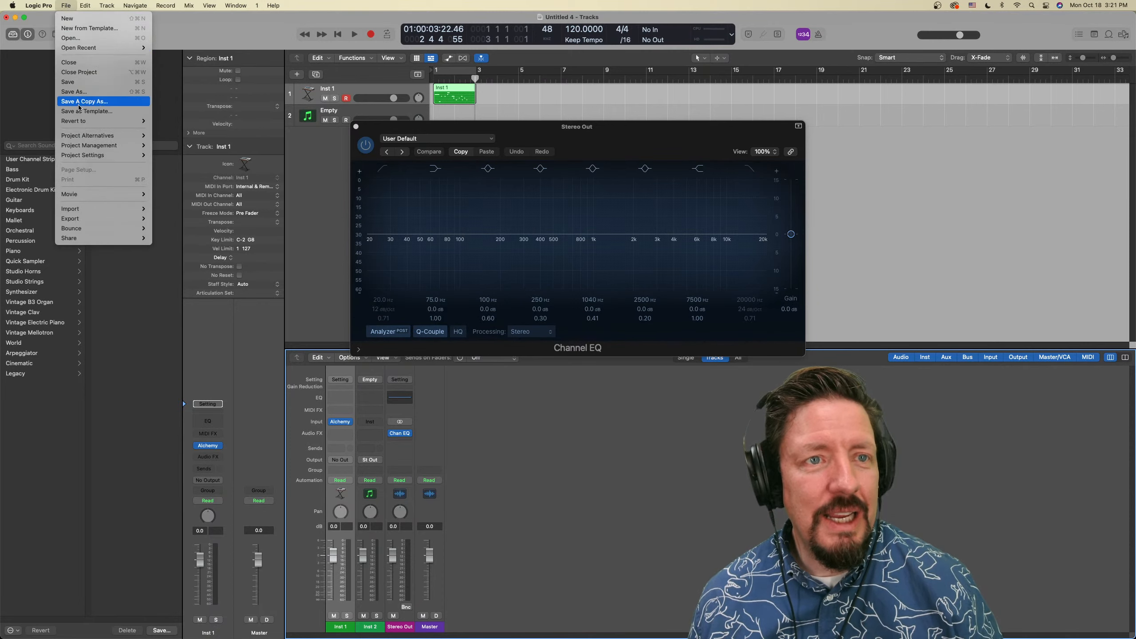
{"action": "mouse_move", "coordinate": [108, 155]}
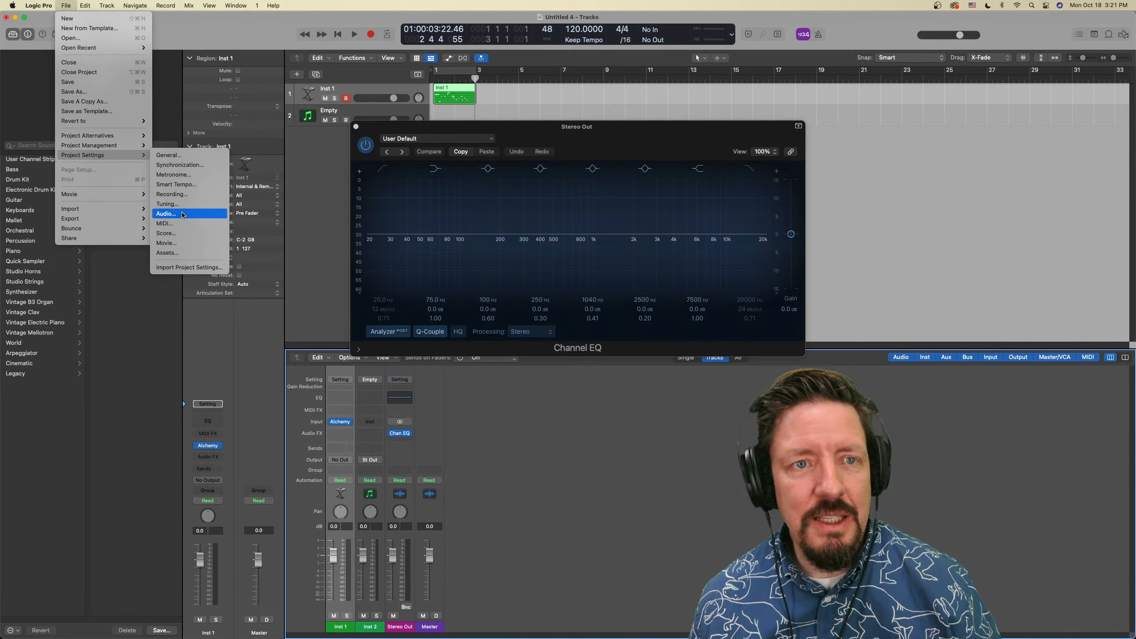
{"action": "left_click", "coordinate": [166, 214]}
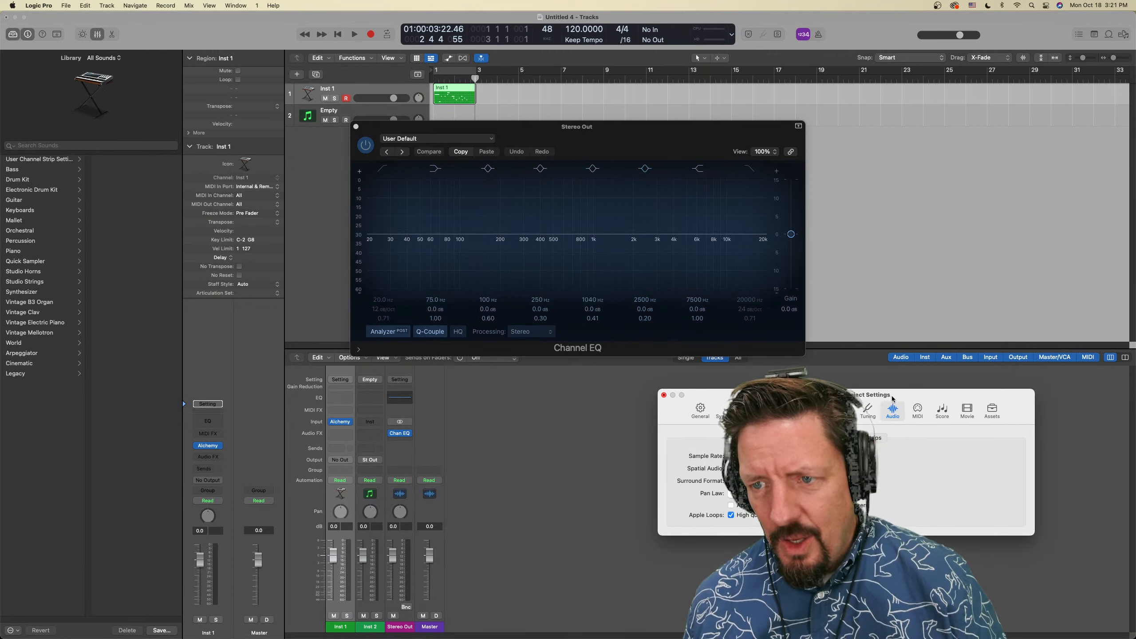
{"action": "left_click_drag", "start_coordinate": [891, 398], "coordinate": [629, 189]}
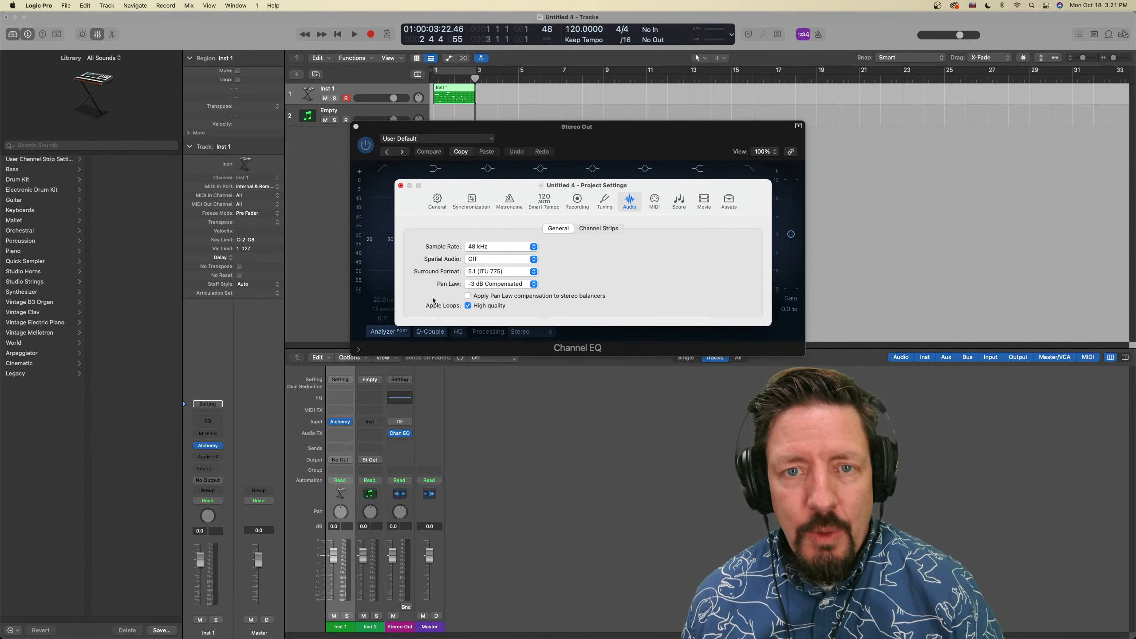
{"action": "left_click", "coordinate": [475, 260]}
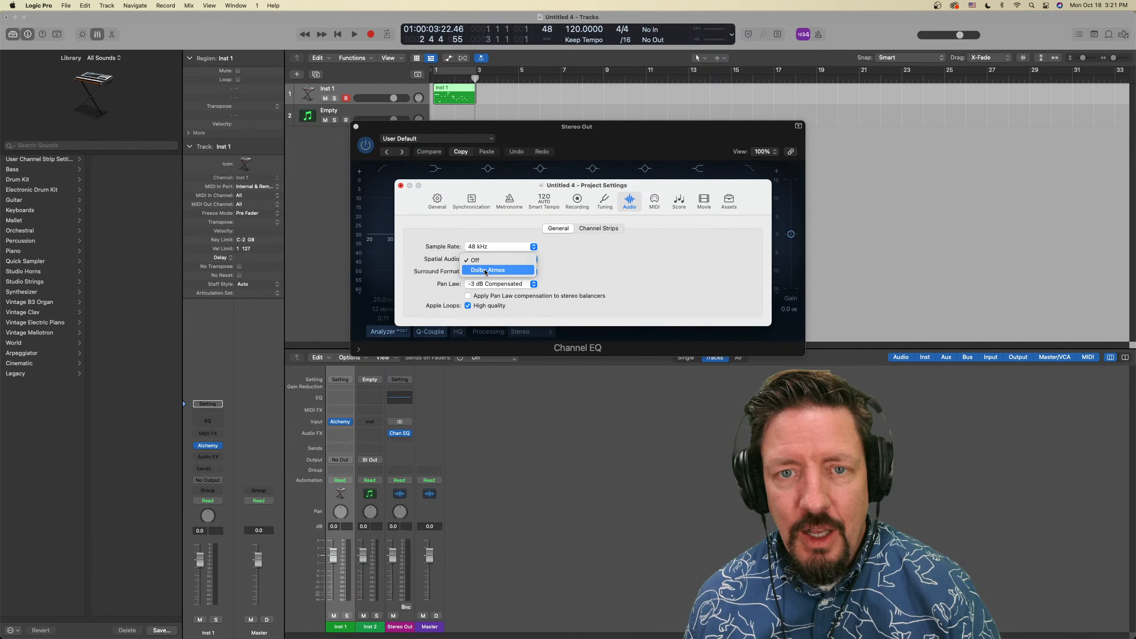
{"action": "left_click", "coordinate": [485, 270]}
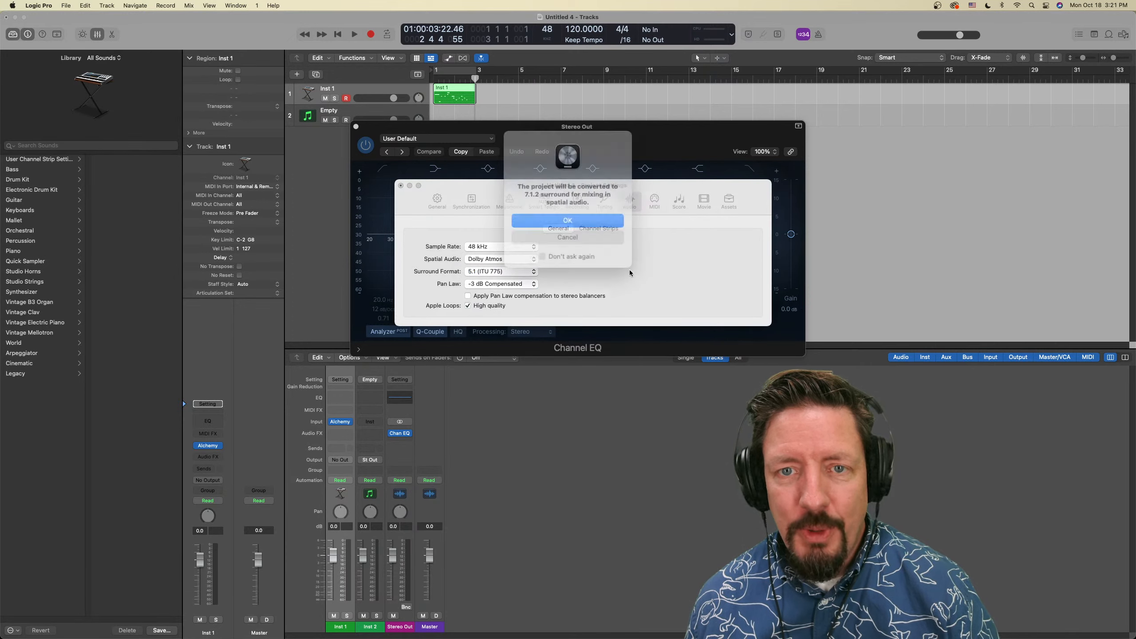
{"action": "left_click", "coordinate": [573, 219]}
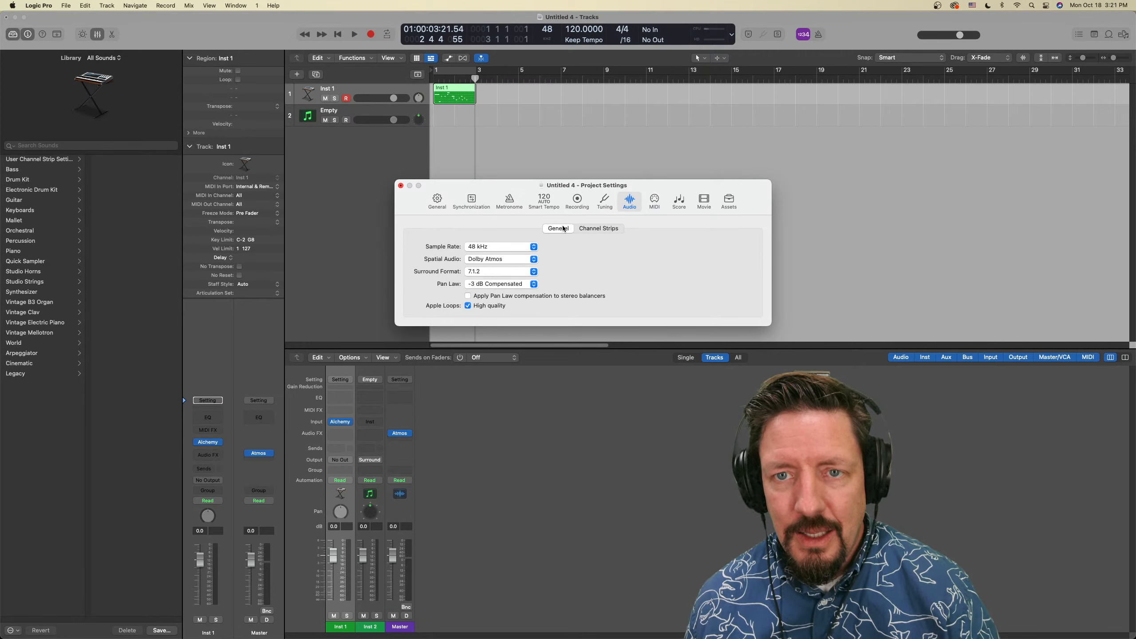
{"action": "left_click", "coordinate": [589, 229]}
{"action": "left_click", "coordinate": [559, 228]}
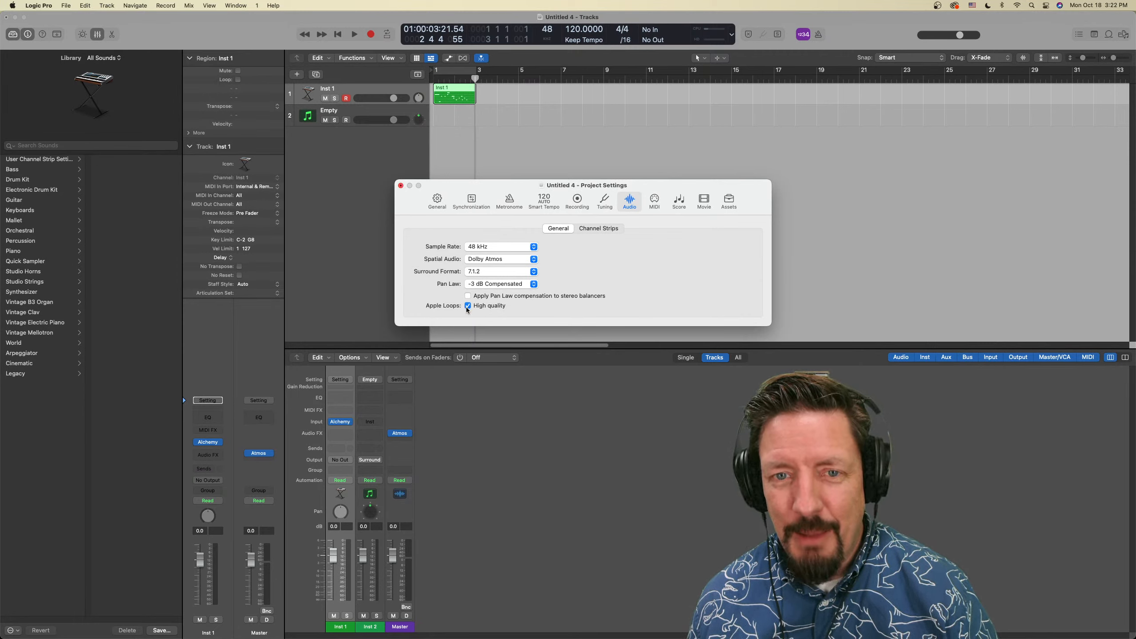
{"action": "left_click", "coordinate": [400, 186]}
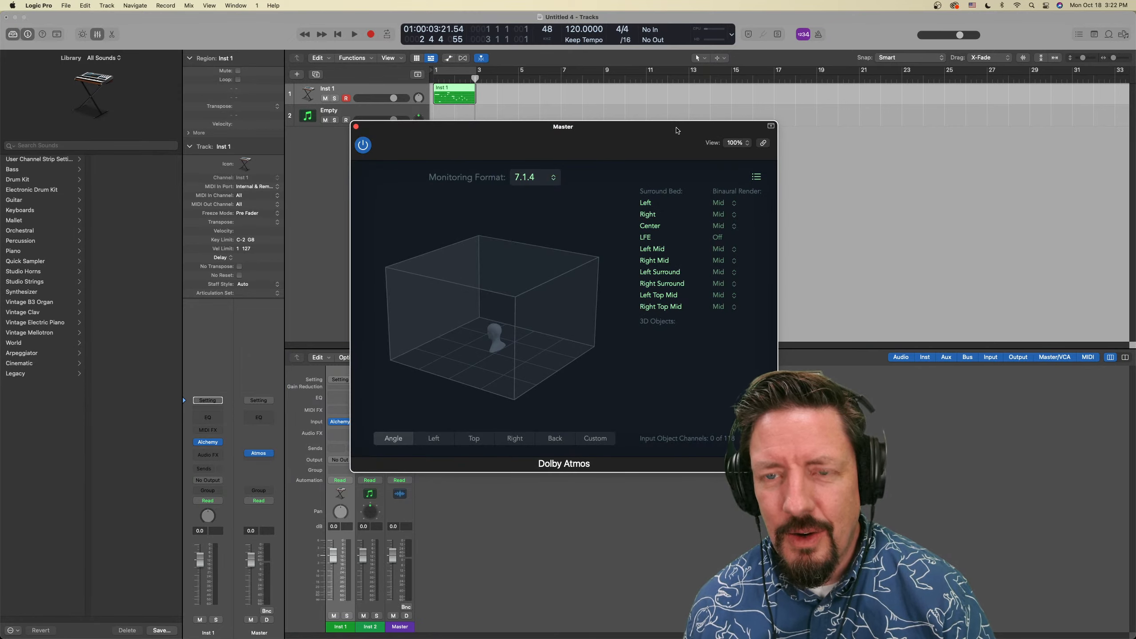
Browse the monitoring formats of the Master channel's Dolby Atmos plug-in and set the format to Binaural
{"action": "left_click_drag", "start_coordinate": [677, 131], "coordinate": [675, 122]}
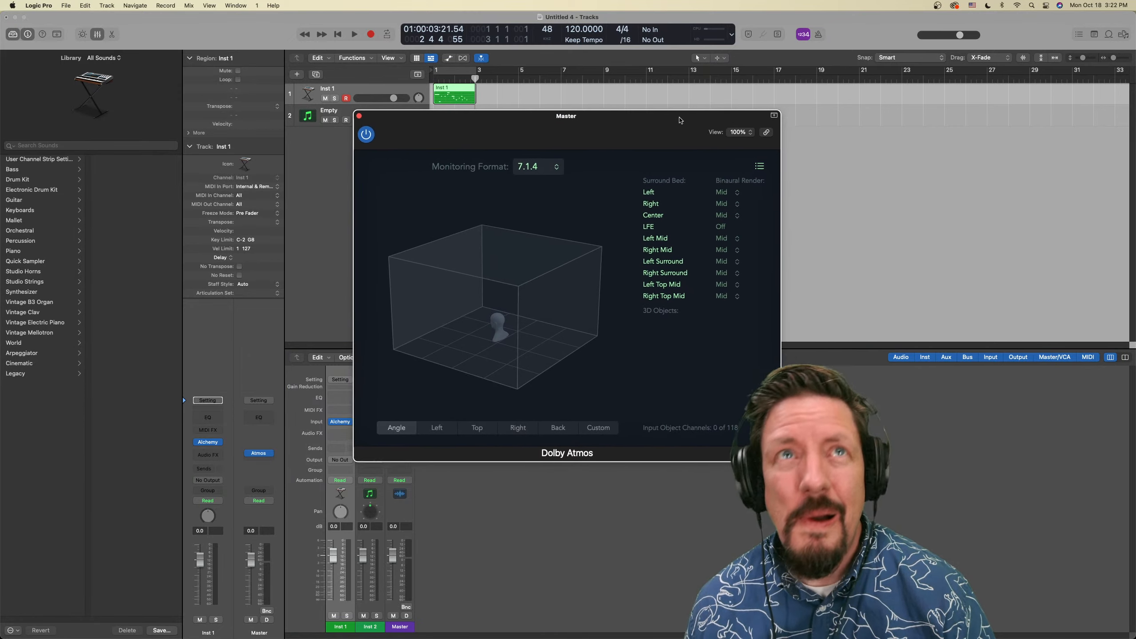
{"action": "left_click", "coordinate": [550, 172]}
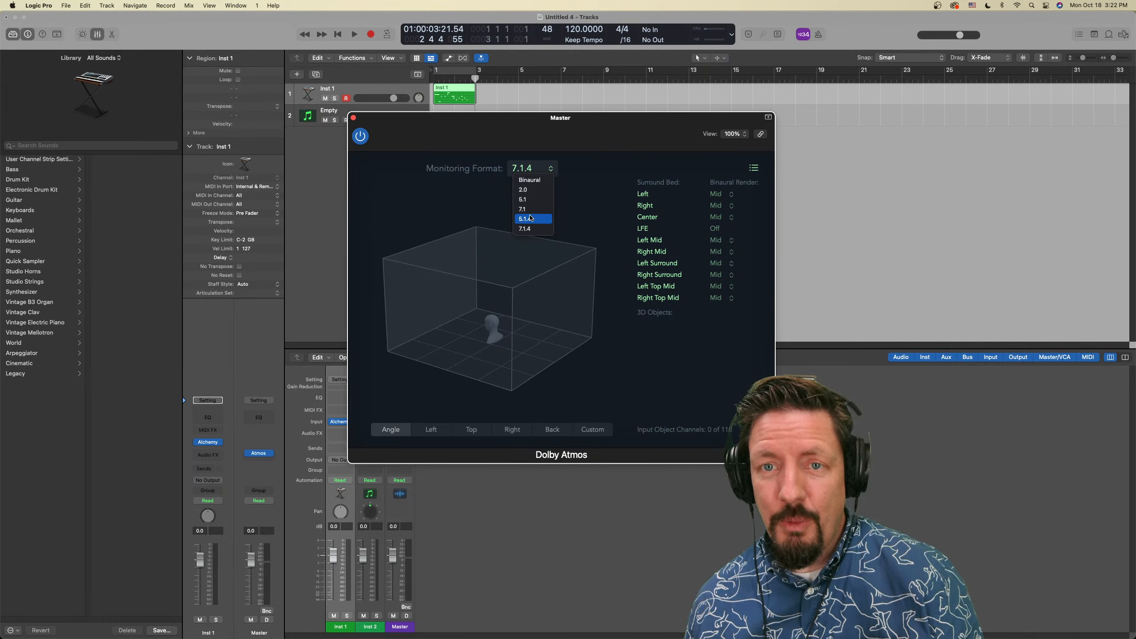
{"action": "left_click", "coordinate": [534, 229]}
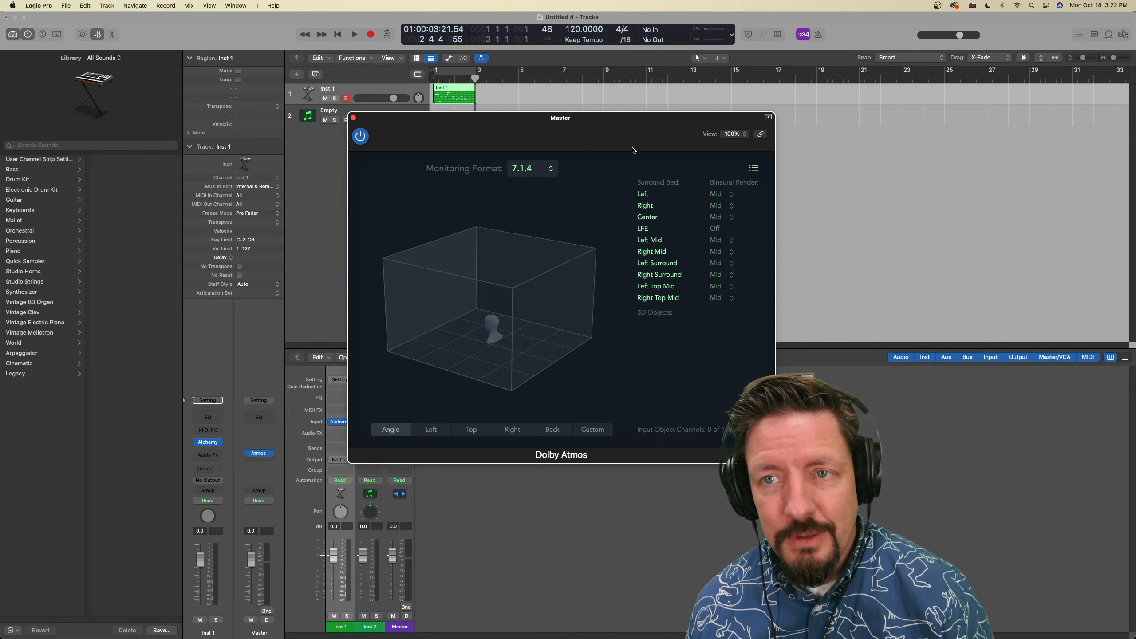
{"action": "left_click_drag", "start_coordinate": [610, 130], "coordinate": [739, 148]}
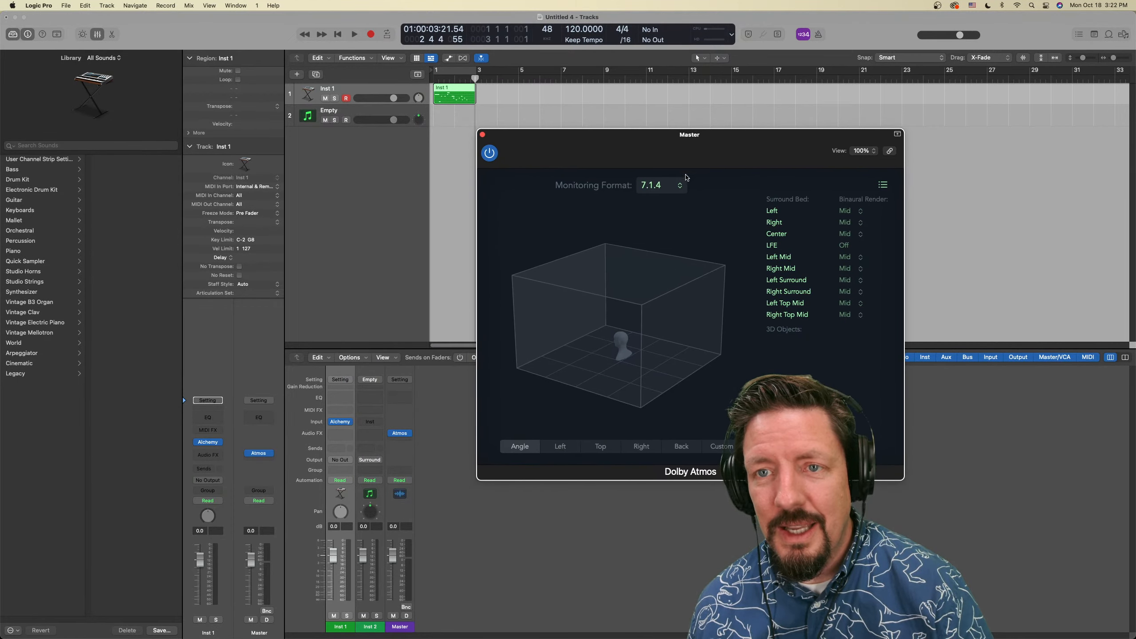
{"action": "left_click", "coordinate": [679, 186]}
{"action": "left_click", "coordinate": [661, 201]}
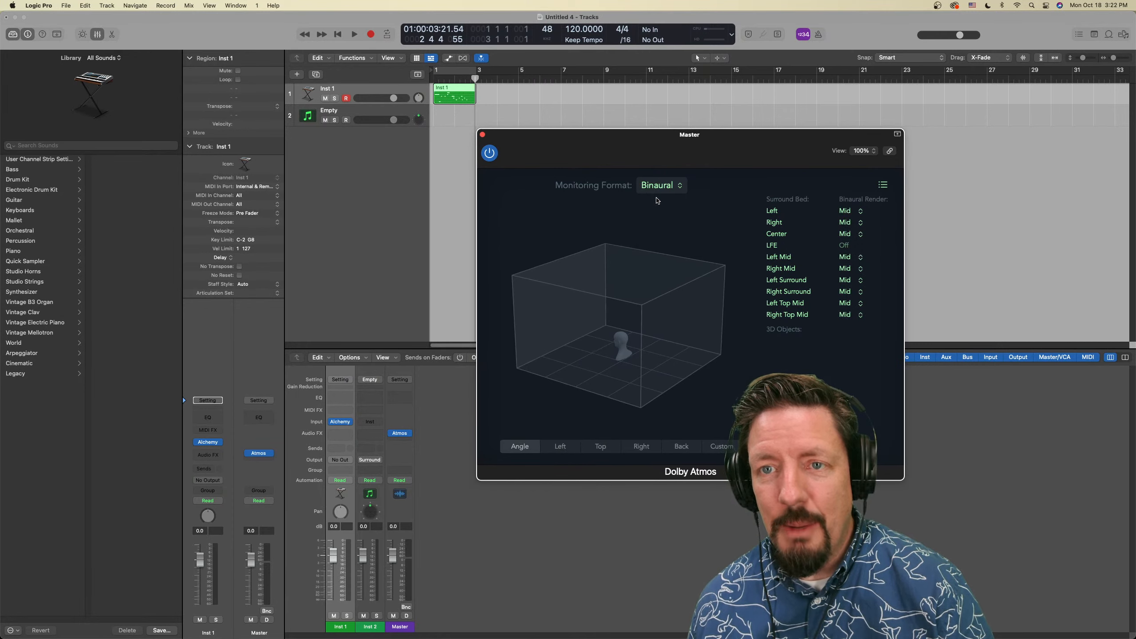
View the binaural render modes for the Left bed channel, compare the room's Left, Top and Right views, and return to Angle
{"action": "left_click", "coordinate": [855, 213]}
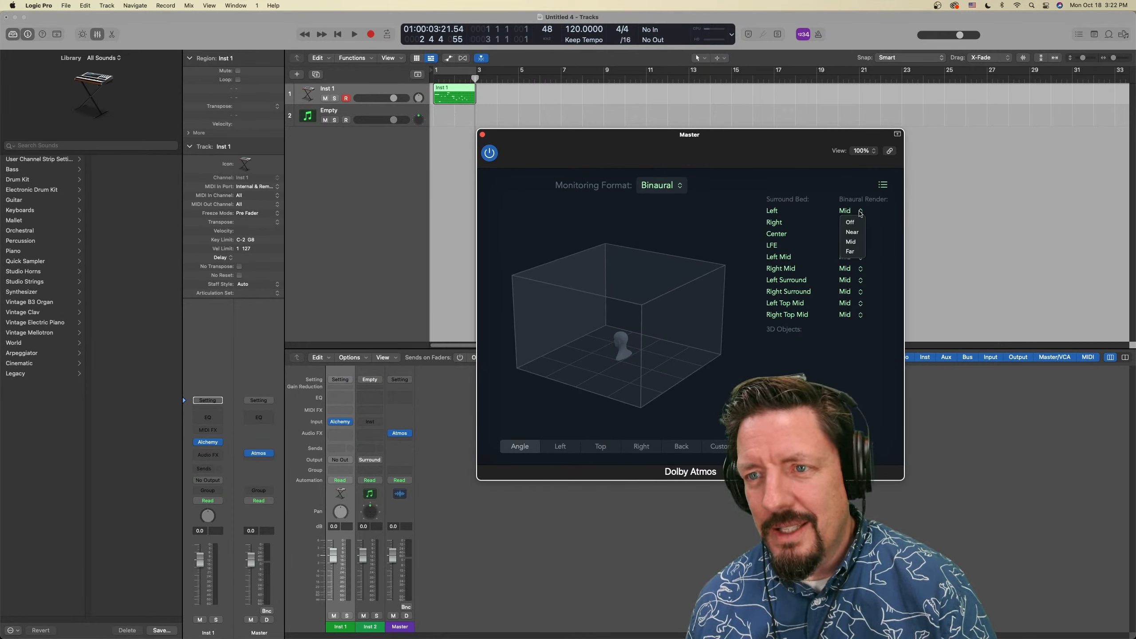
{"action": "left_click", "coordinate": [843, 181]}
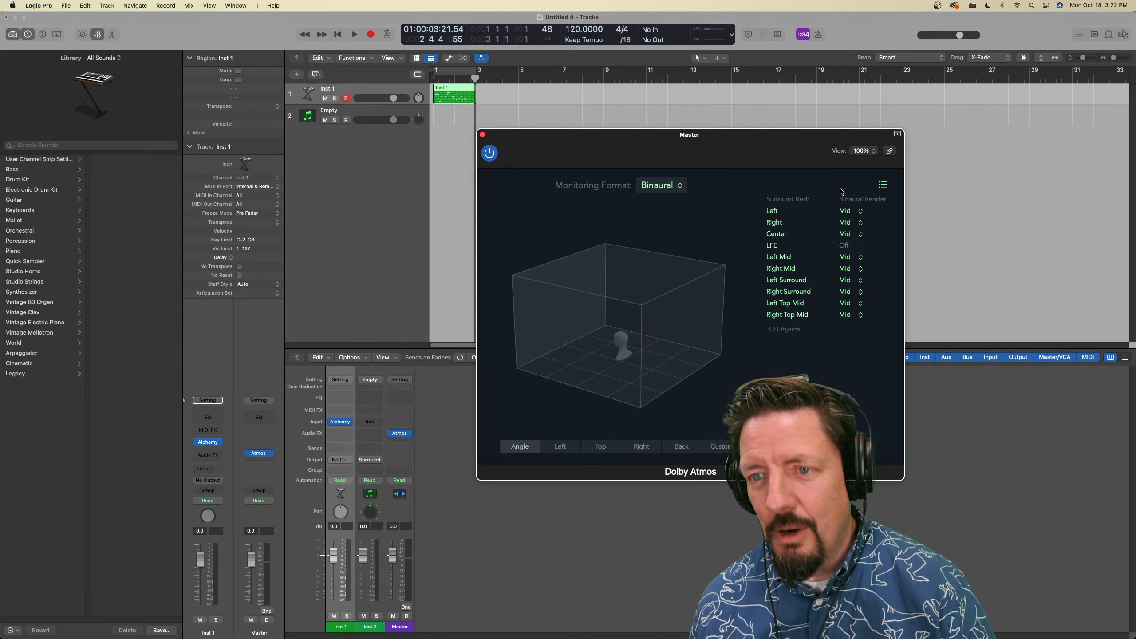
{"action": "left_click", "coordinate": [559, 446]}
{"action": "left_click", "coordinate": [601, 447]}
{"action": "left_click", "coordinate": [642, 447]}
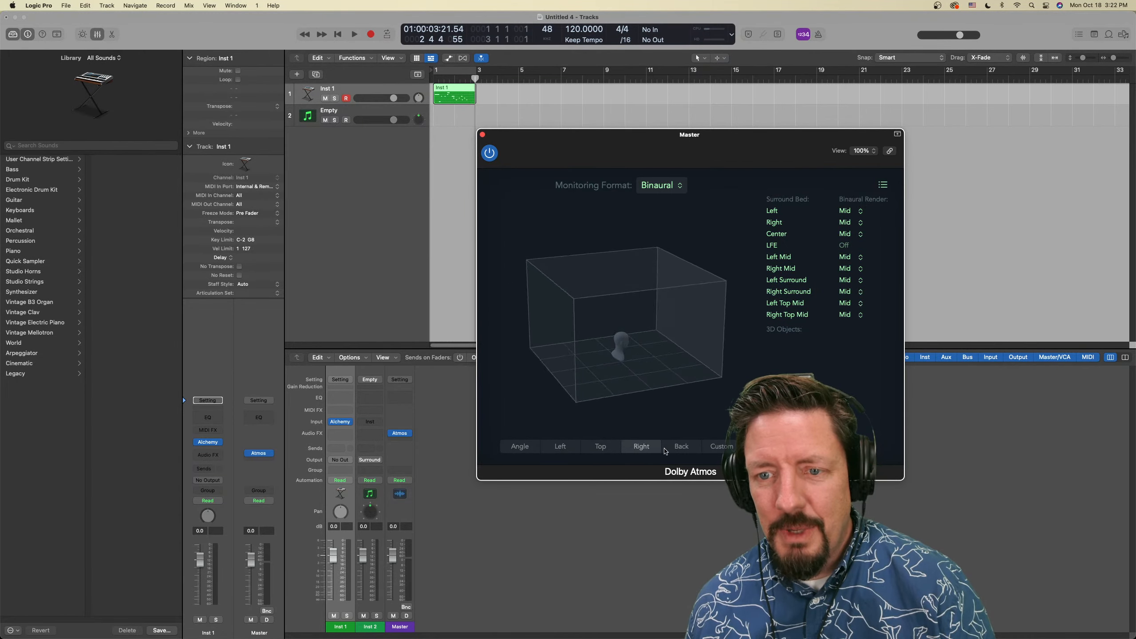
{"action": "left_click", "coordinate": [520, 446]}
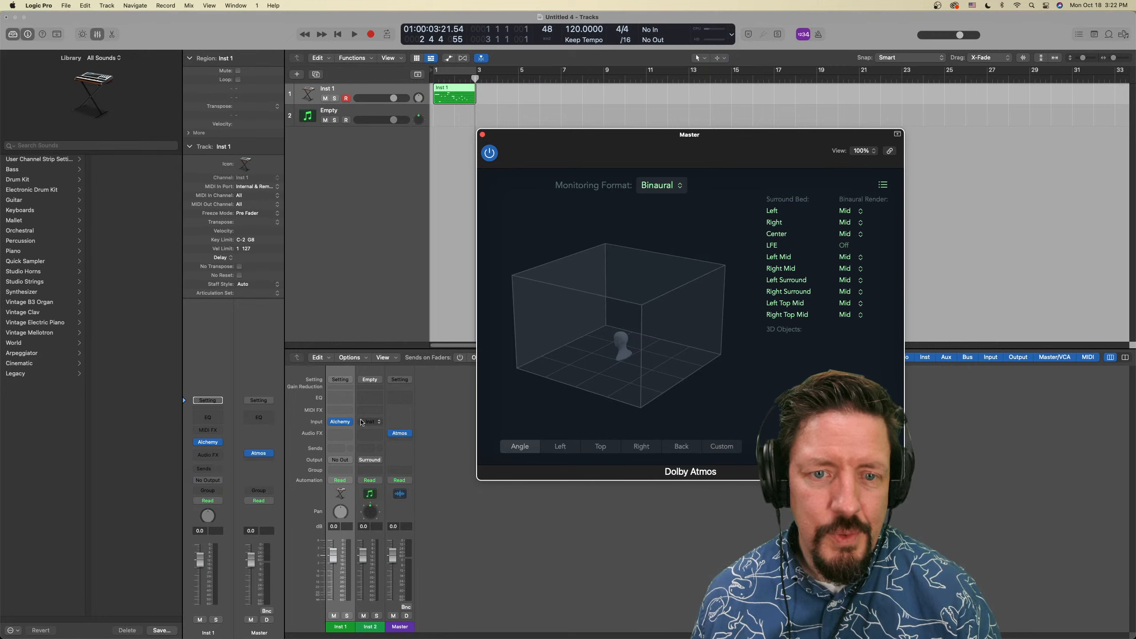
Switch to Safari and read the article on setting up Logic Pro for spatial audio, including output routing and project frame rate
{"action": "key", "text": "super+Tab"}
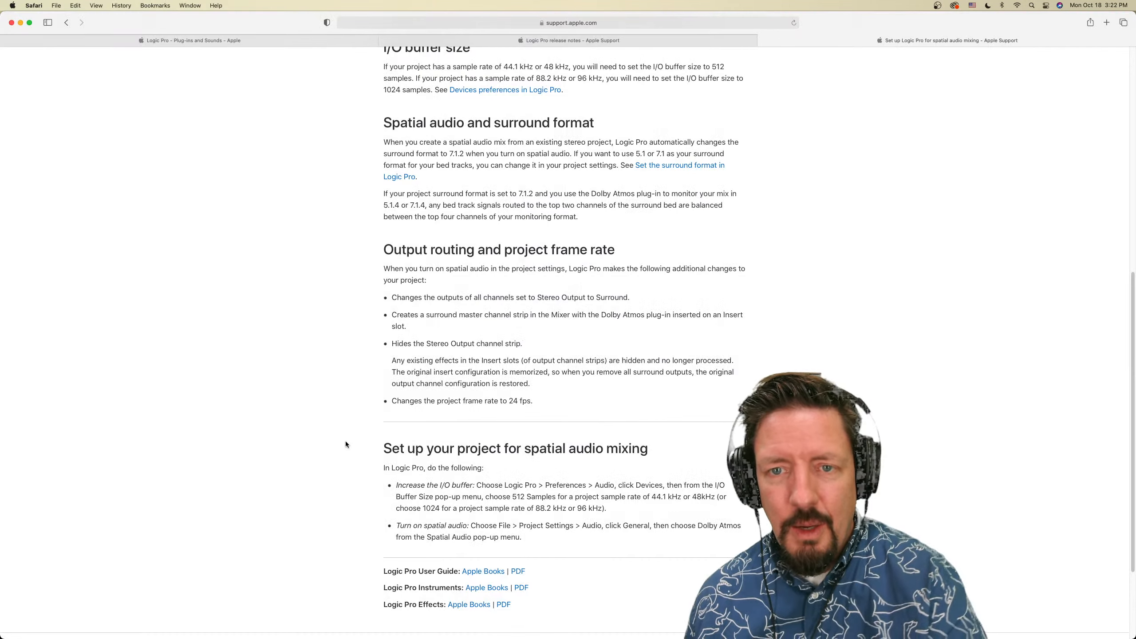
{"action": "scroll", "coordinate": [506, 220], "scroll_direction": "up", "scroll_amount": 5}
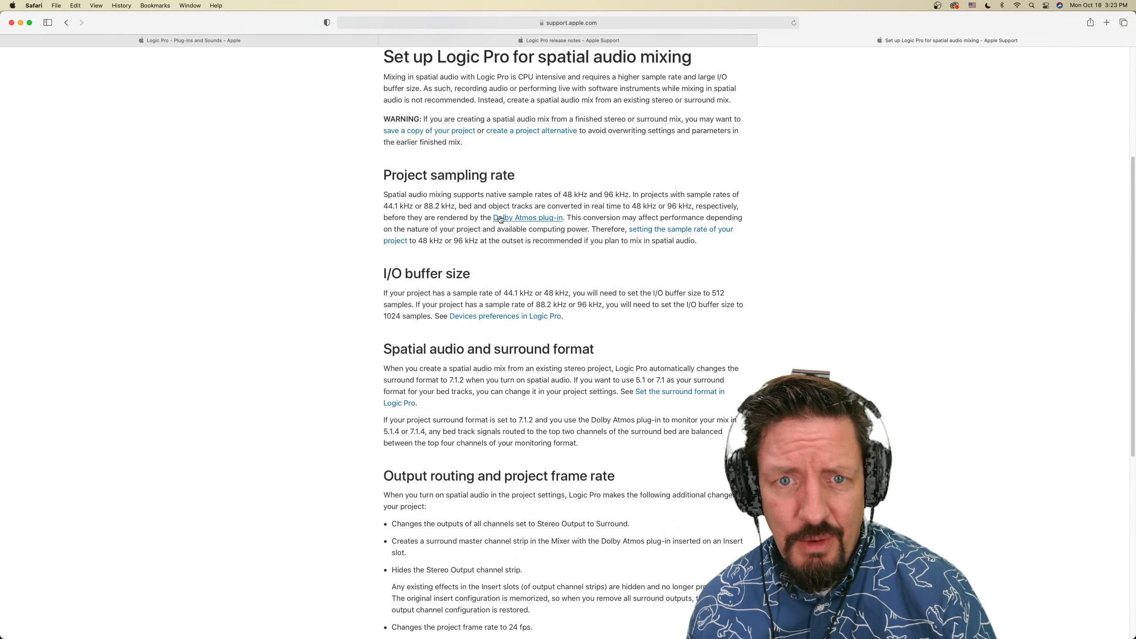
{"action": "scroll", "coordinate": [505, 267], "scroll_direction": "down", "scroll_amount": 8}
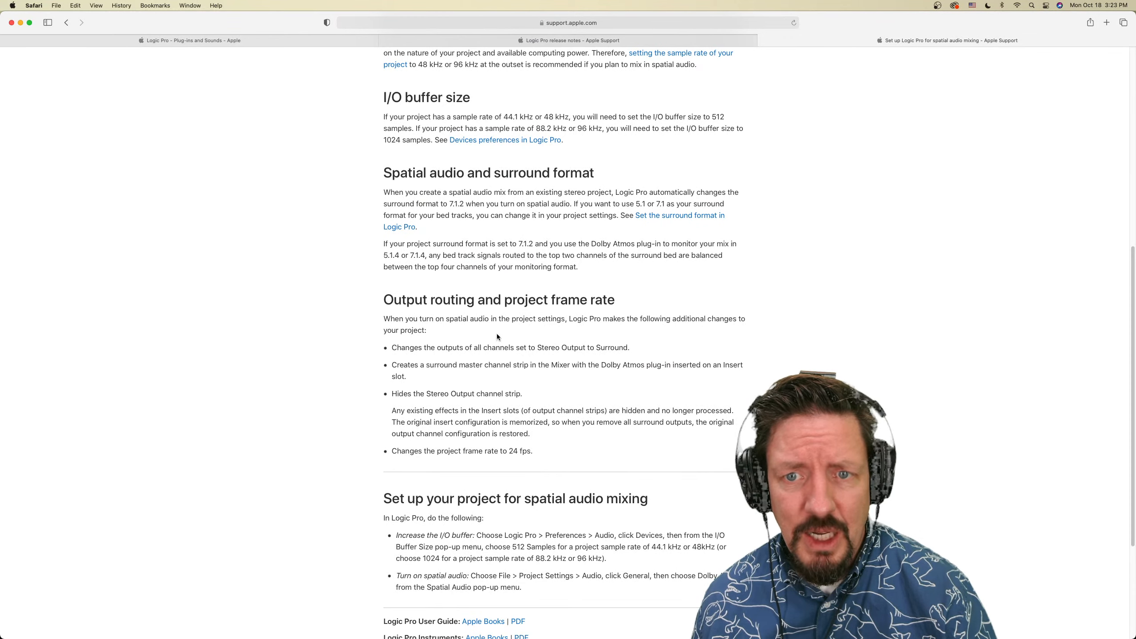
{"action": "scroll", "coordinate": [496, 336], "scroll_direction": "down", "scroll_amount": 2}
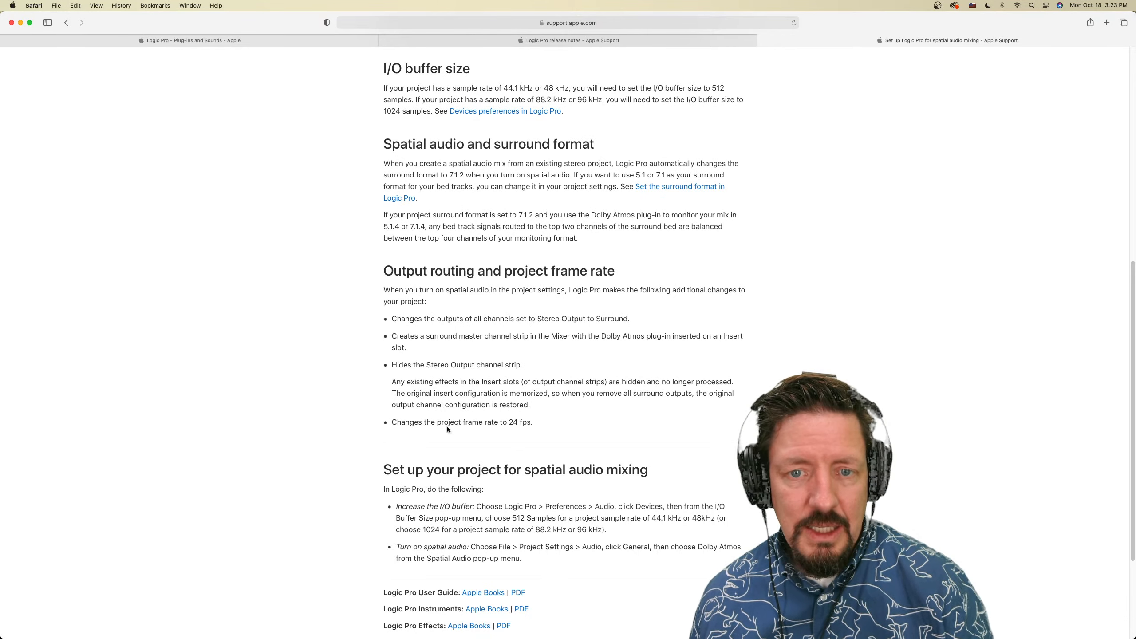
{"action": "scroll", "coordinate": [543, 415], "scroll_direction": "down", "scroll_amount": 3}
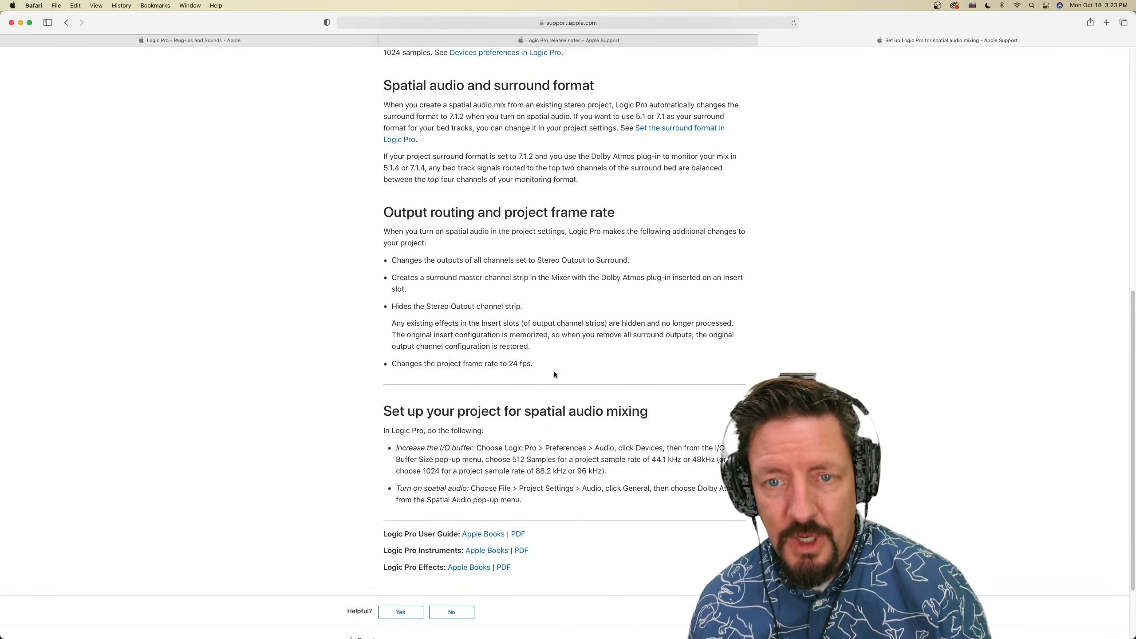
{"action": "scroll", "coordinate": [553, 374], "scroll_direction": "up", "scroll_amount": 15}
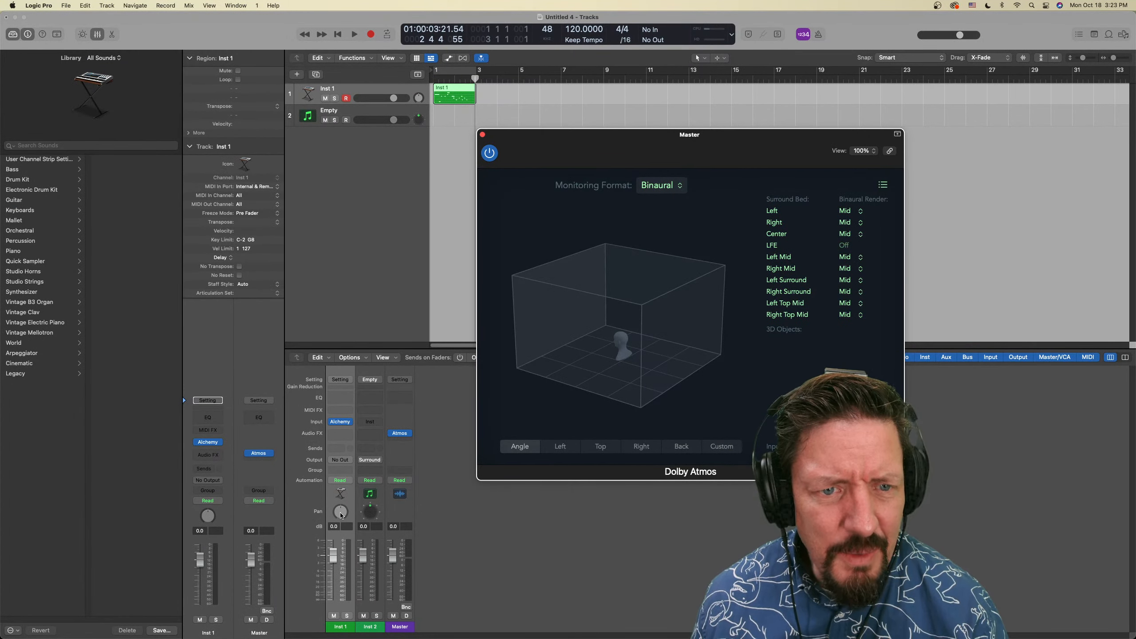
Mute Inst 1, load the stereo Retro Synth on the selected Empty track's channel and close the synth's window
{"action": "left_click", "coordinate": [360, 110]}
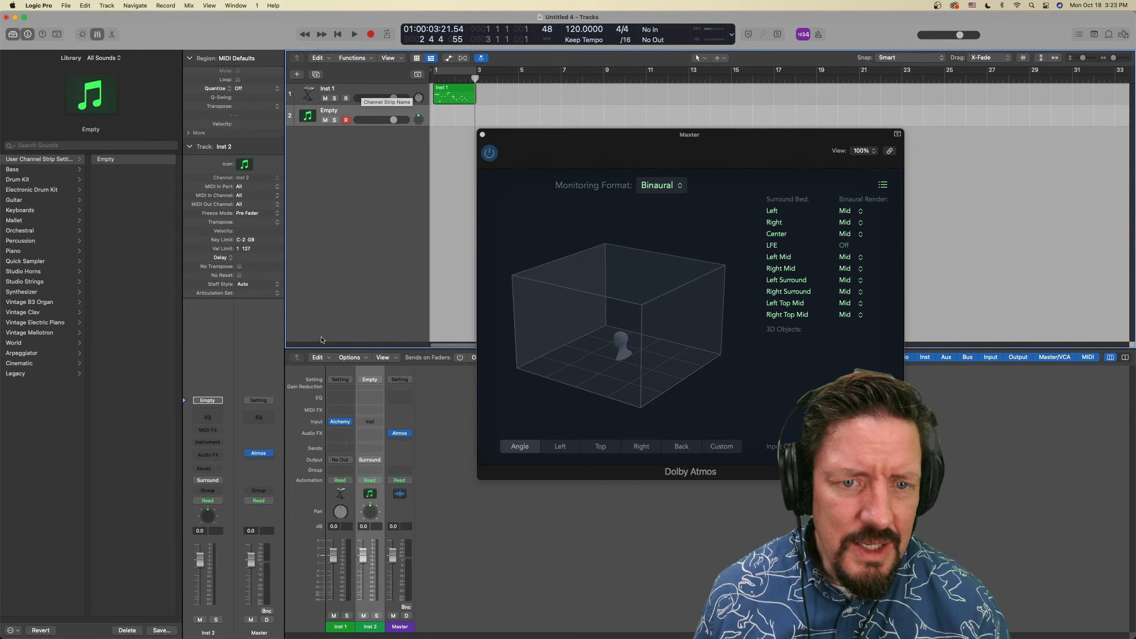
{"action": "left_click", "coordinate": [335, 616]}
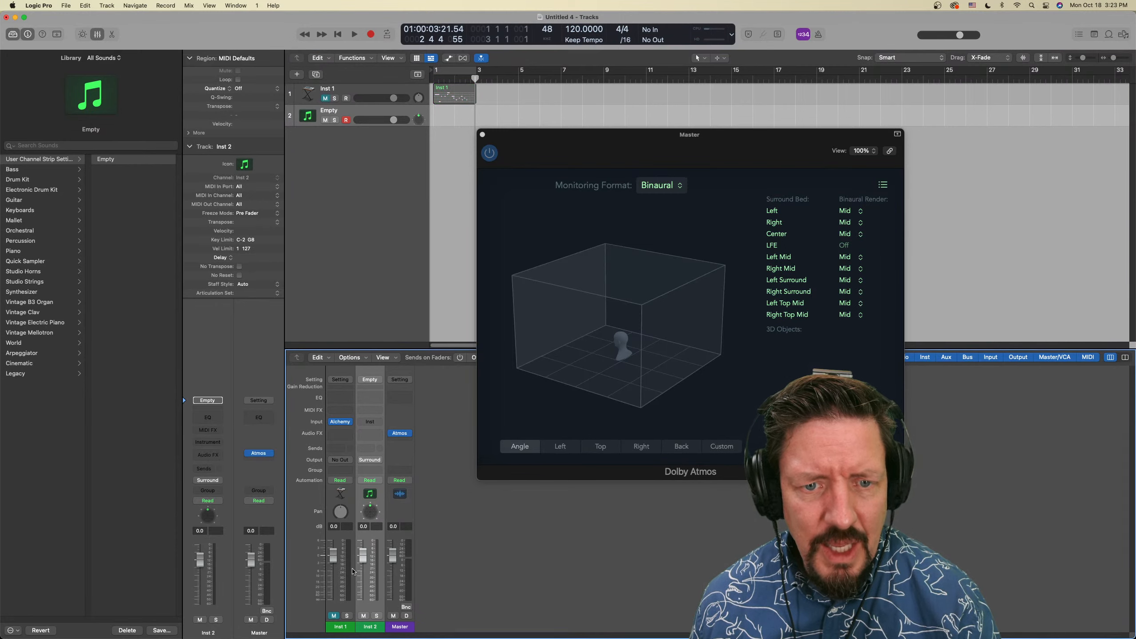
{"action": "left_click", "coordinate": [368, 423]}
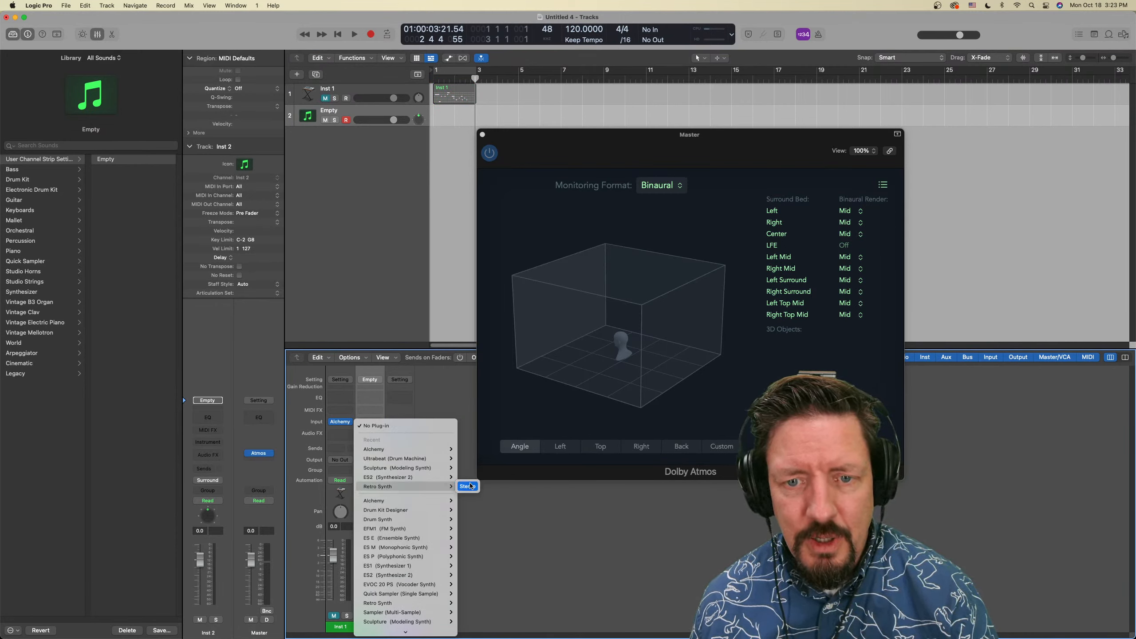
{"action": "left_click", "coordinate": [468, 487]}
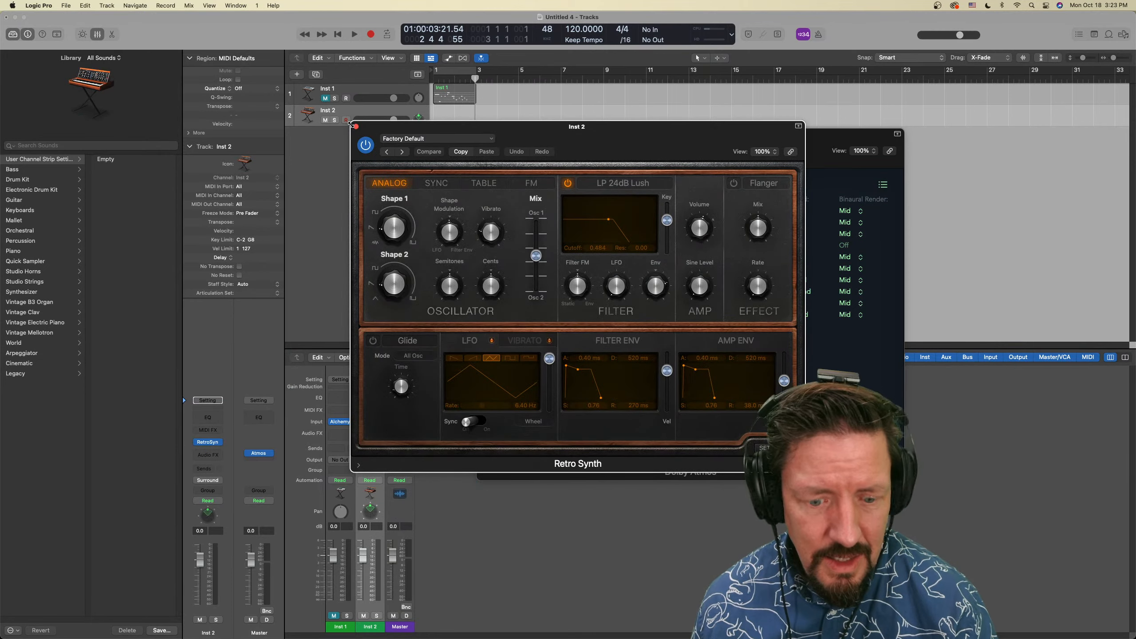
{"action": "left_click", "coordinate": [356, 126]}
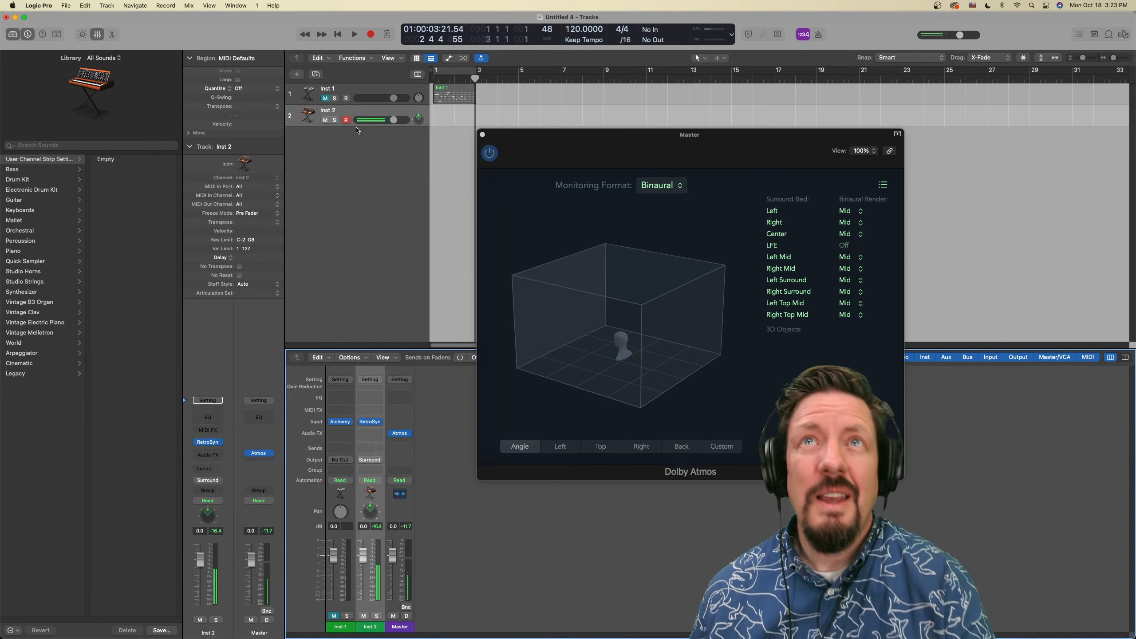
{"action": "key", "text": "super+Tab"}
{"action": "scroll", "coordinate": [374, 151], "scroll_direction": "down", "scroll_amount": 20}
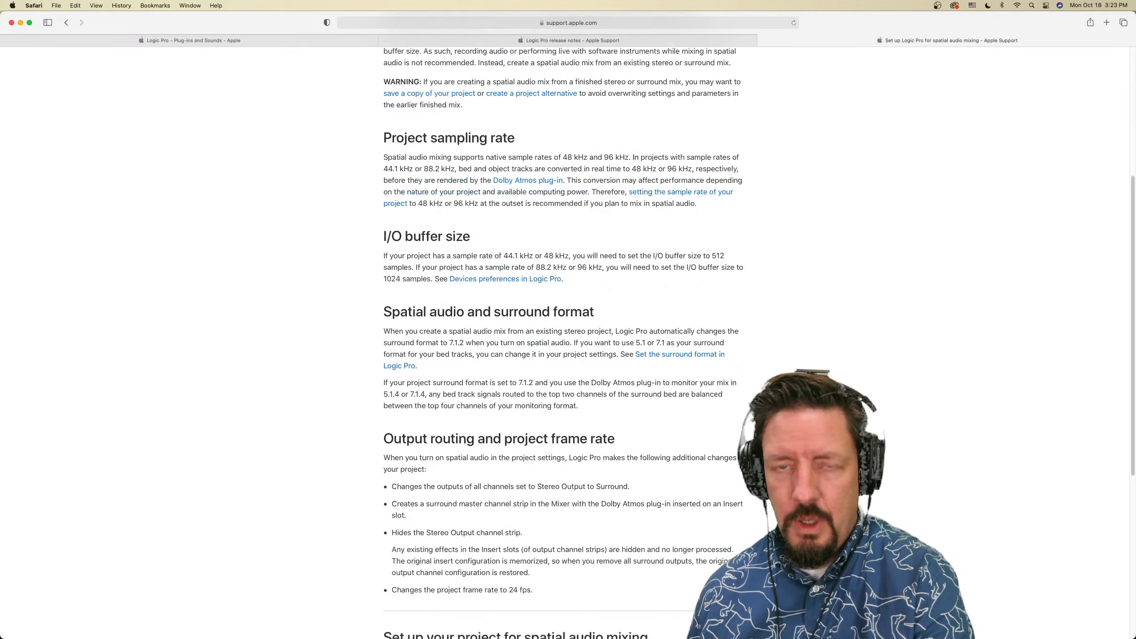
{"action": "key", "text": "super+Tab"}
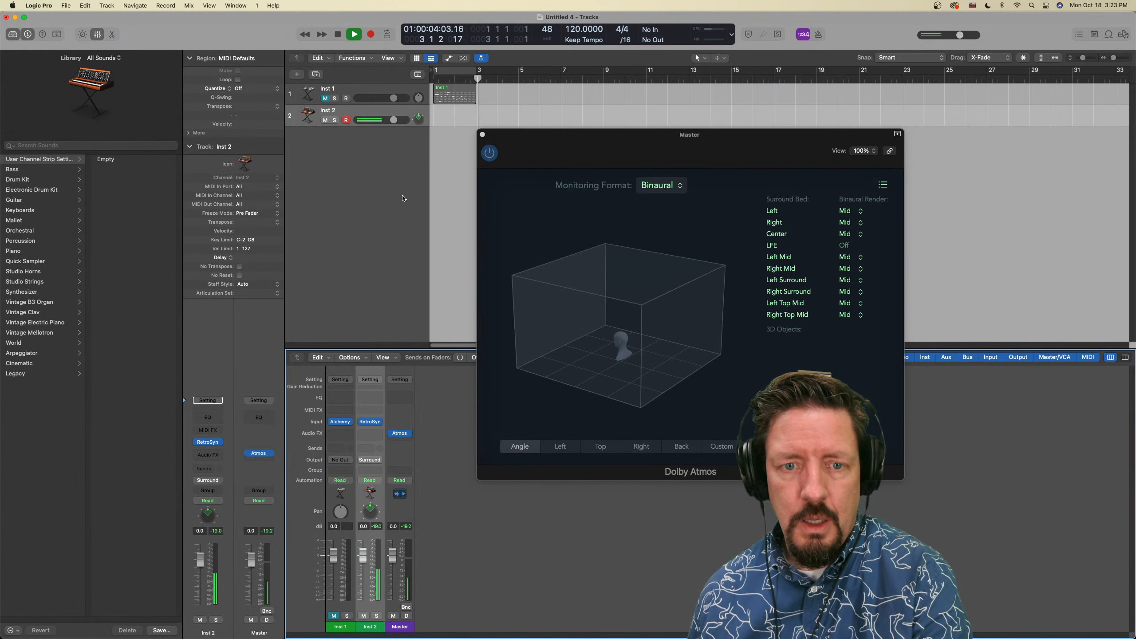
{"action": "key", "text": "super+Tab"}
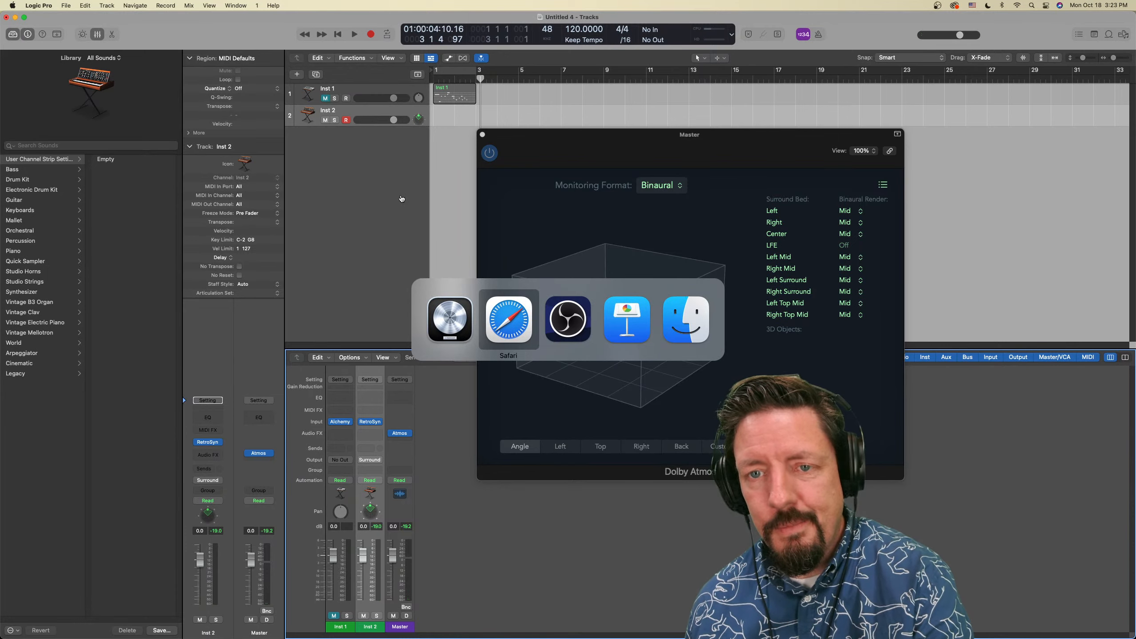
{"action": "key", "text": "super+Tab"}
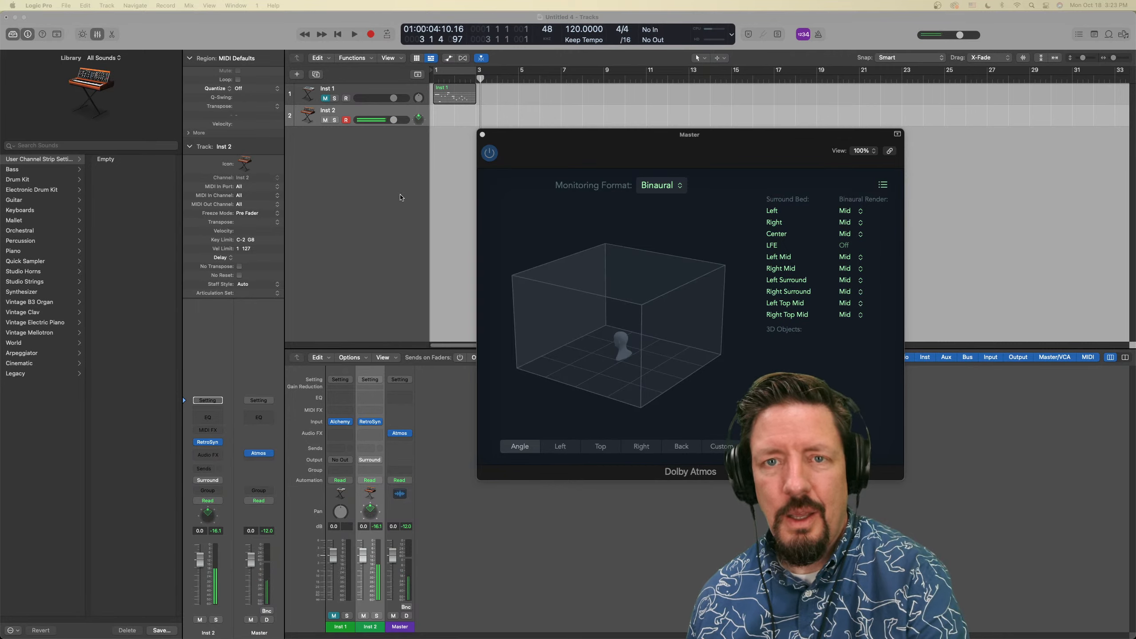
Return to Logic Pro and set the Inst 2 track's MIDI In Port to SL STUDIO Port 1
{"action": "key", "text": "super+Tab"}
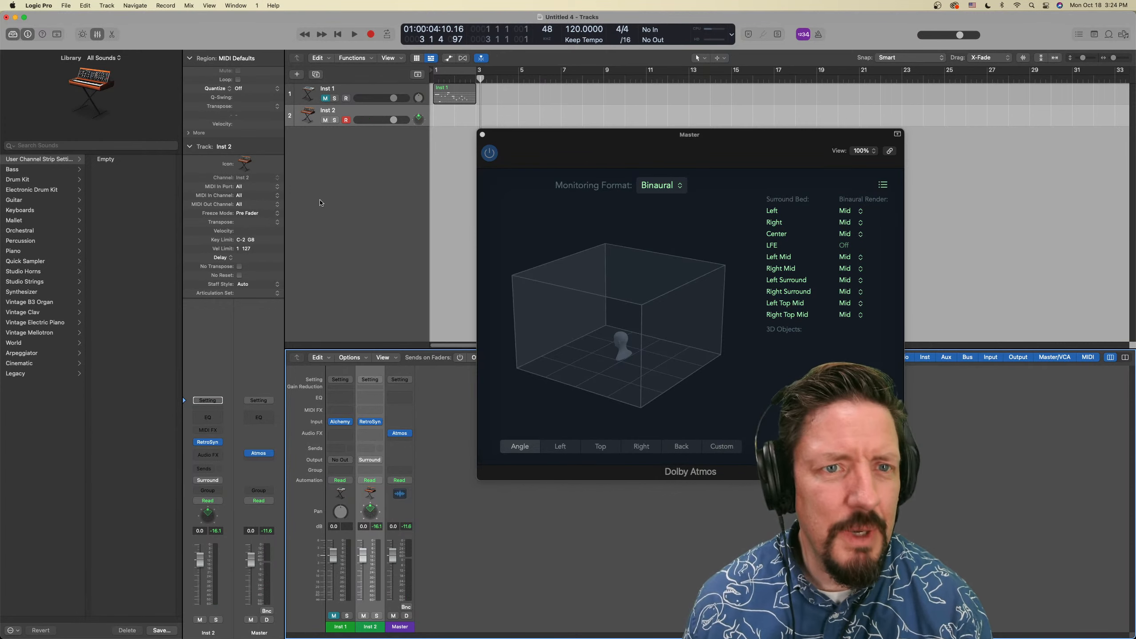
{"action": "left_click", "coordinate": [276, 189]}
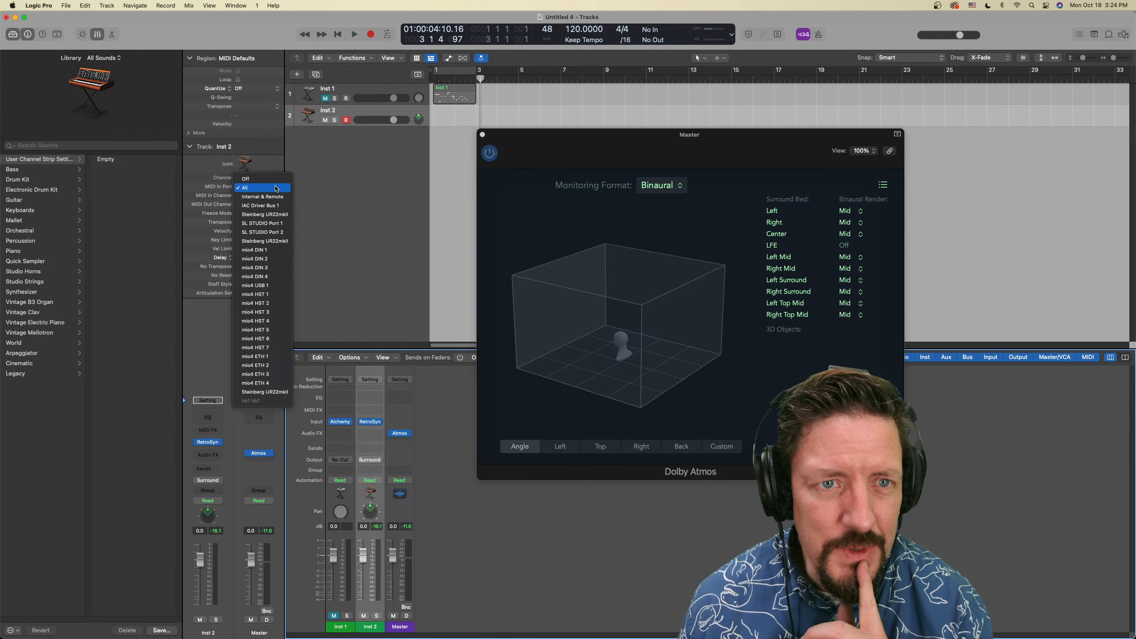
{"action": "left_click", "coordinate": [276, 223]}
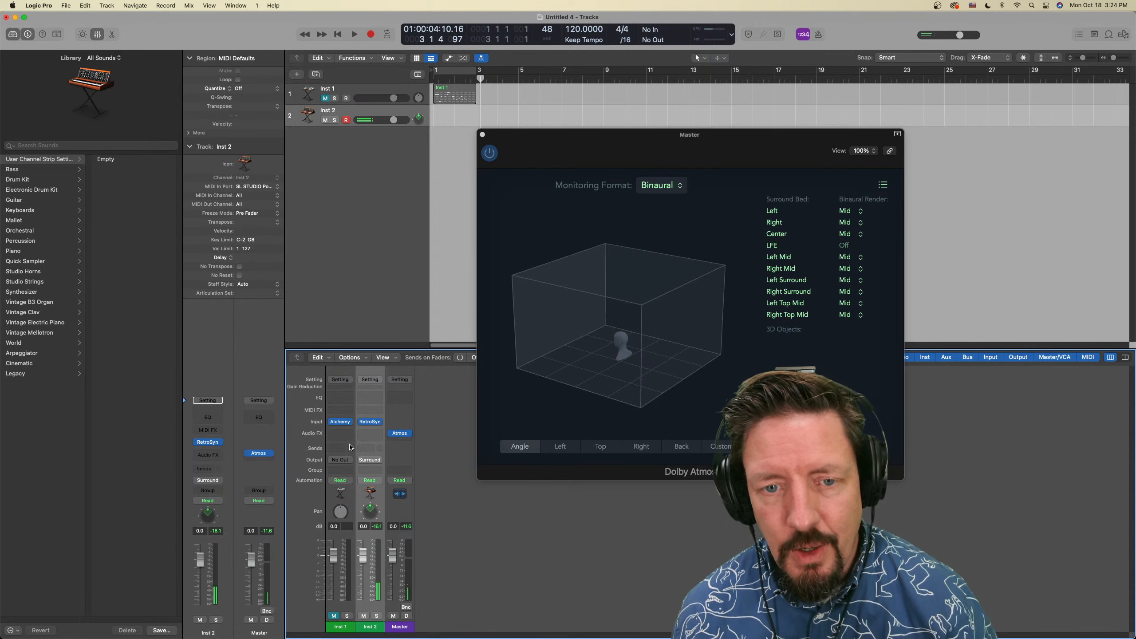
Open Inst 2's Surround Panner beside the Dolby Atmos window, compare Spherical and Planar modes, and close the panner in Planar mode
{"action": "double_click", "coordinate": [370, 511]}
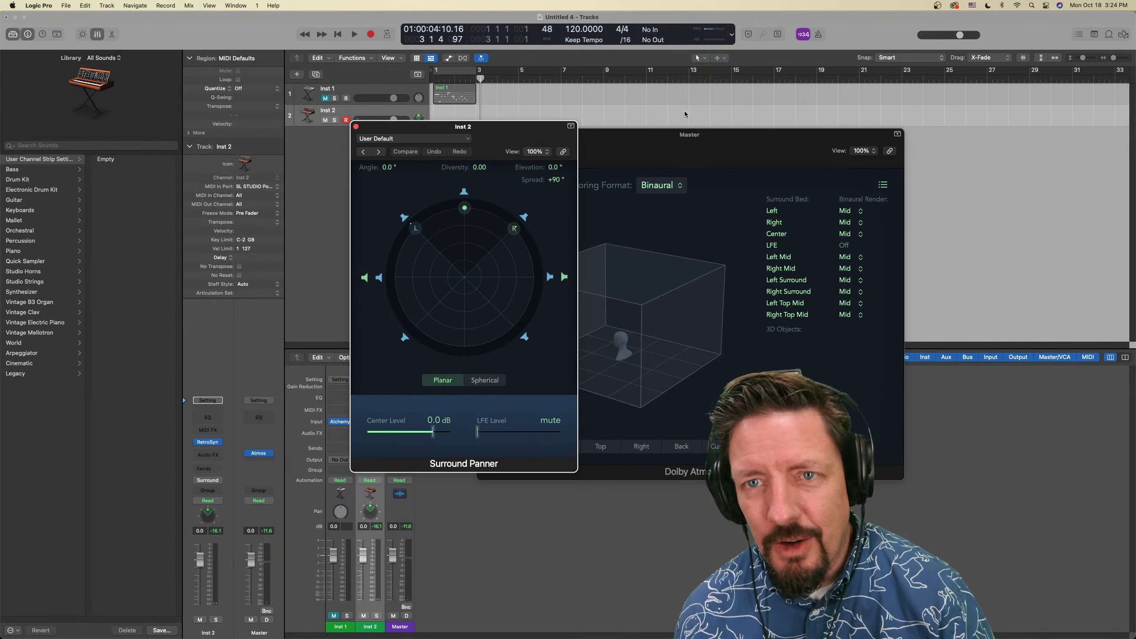
{"action": "left_click_drag", "start_coordinate": [658, 139], "coordinate": [826, 125]}
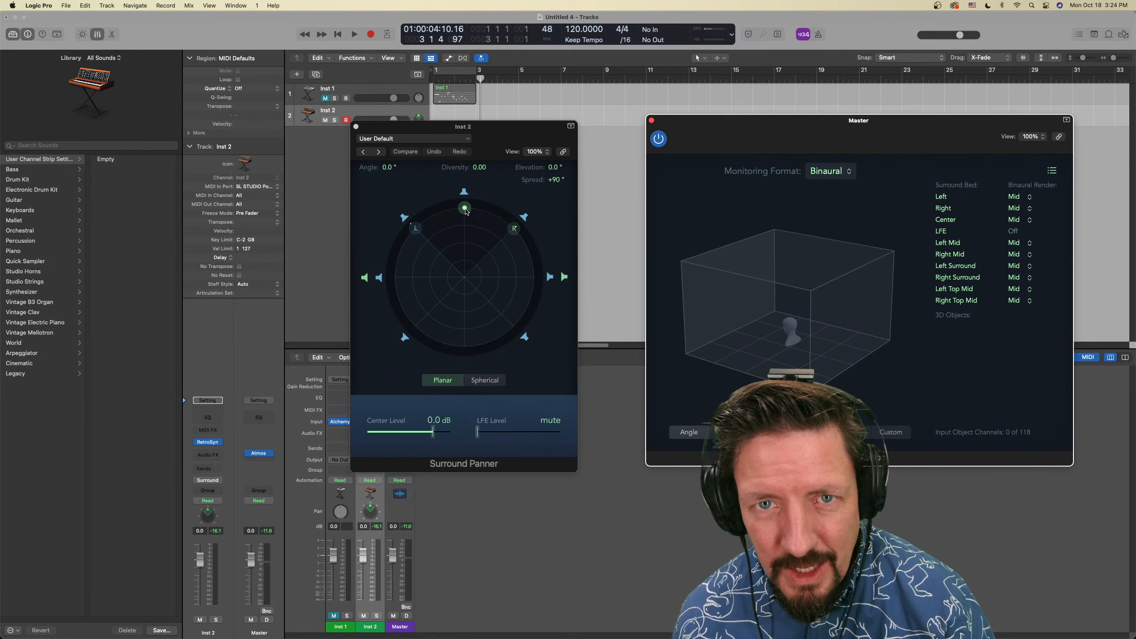
{"action": "left_click", "coordinate": [488, 383]}
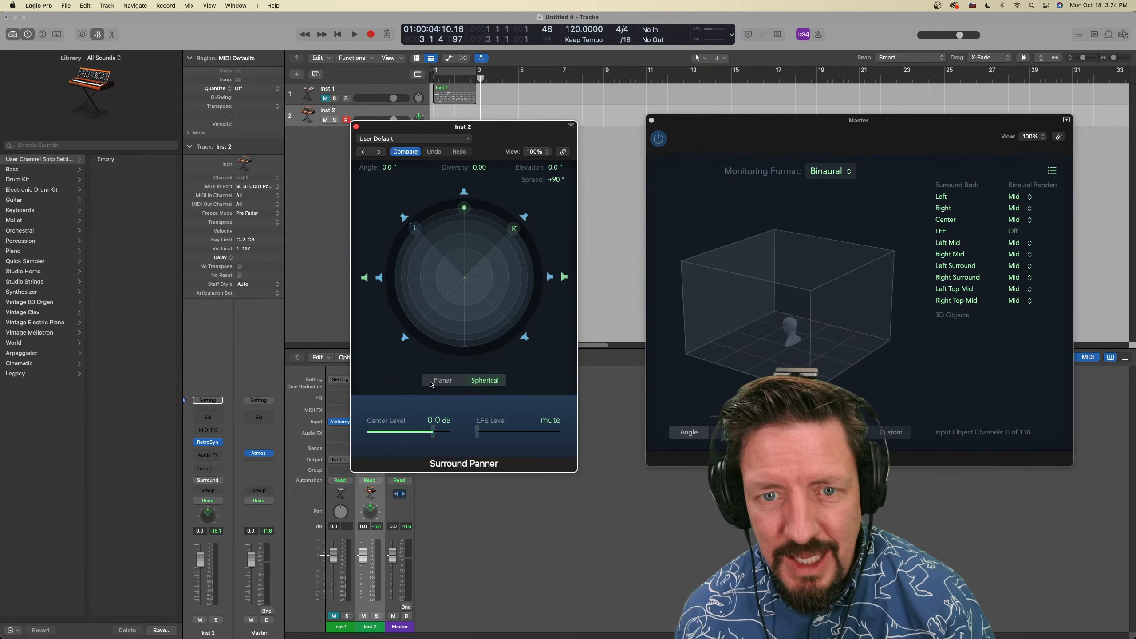
{"action": "left_click", "coordinate": [429, 381]}
{"action": "left_click", "coordinate": [475, 381]}
{"action": "left_click", "coordinate": [443, 380]}
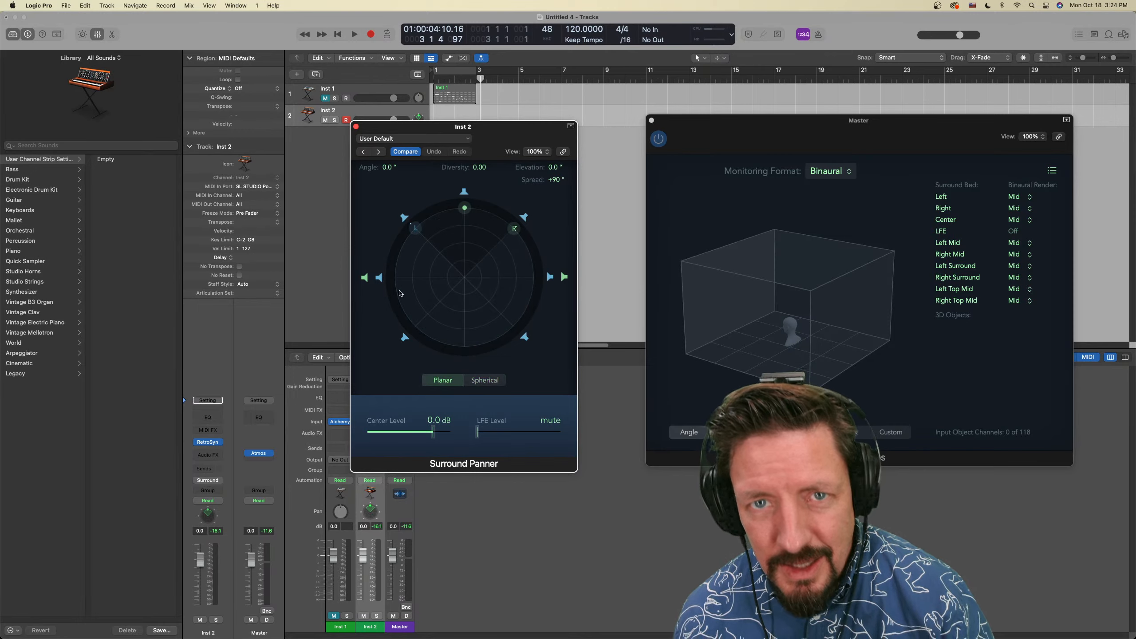
{"action": "left_click", "coordinate": [356, 127]}
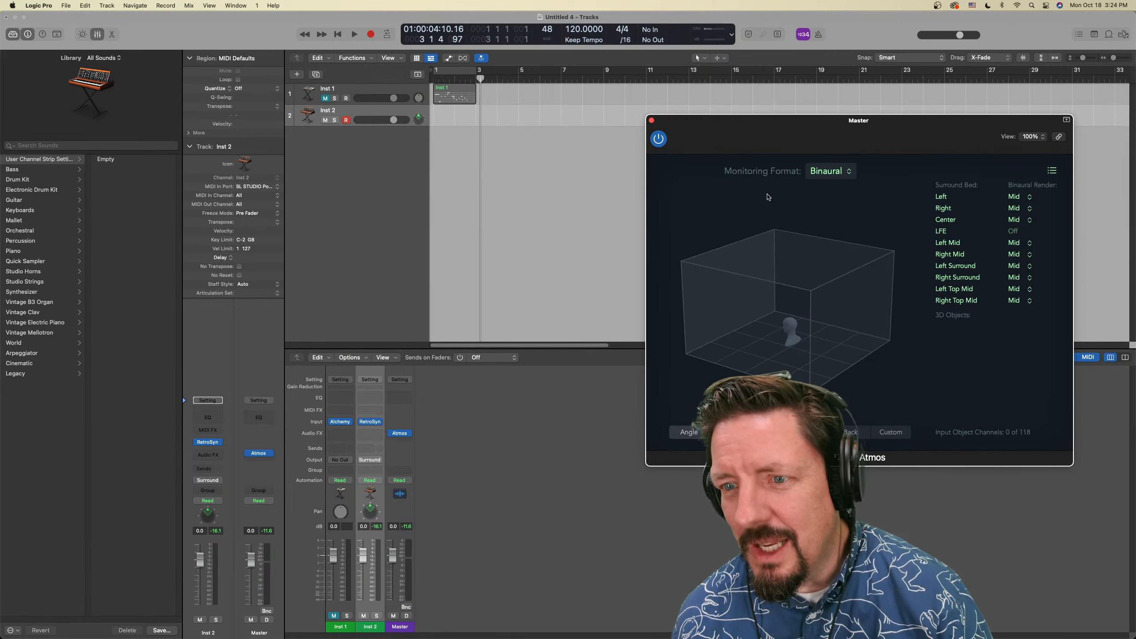
Switch Inst 2's output to the 3D Object Panner, then highlight its object in the Dolby Atmos plug-in and rotate the room view slightly
{"action": "left_click", "coordinate": [370, 461]}
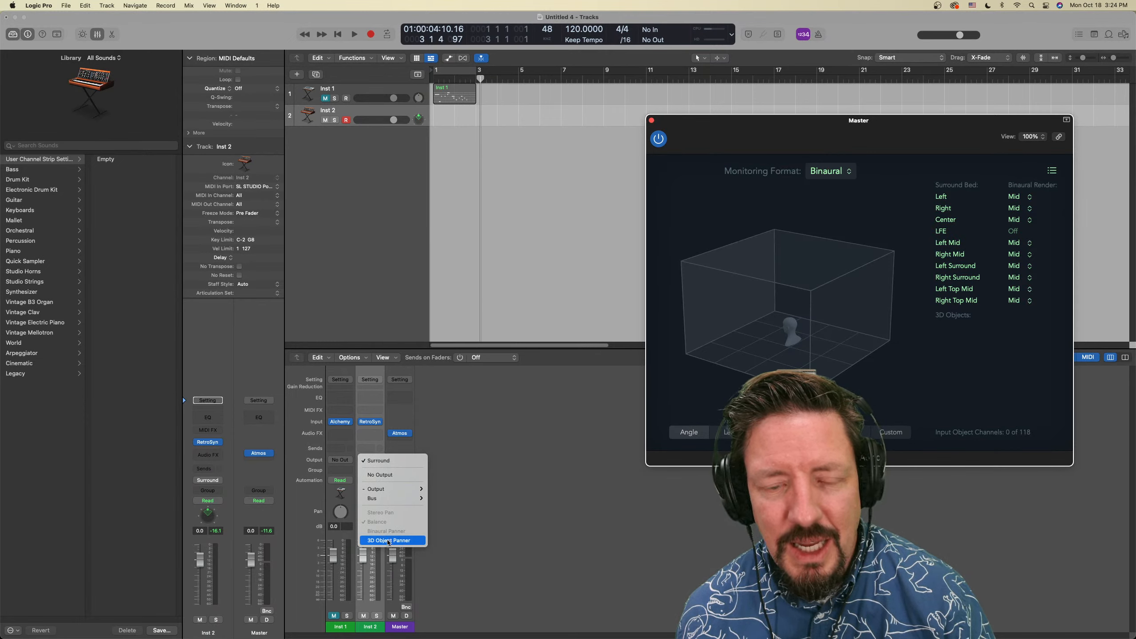
{"action": "left_click", "coordinate": [388, 540]}
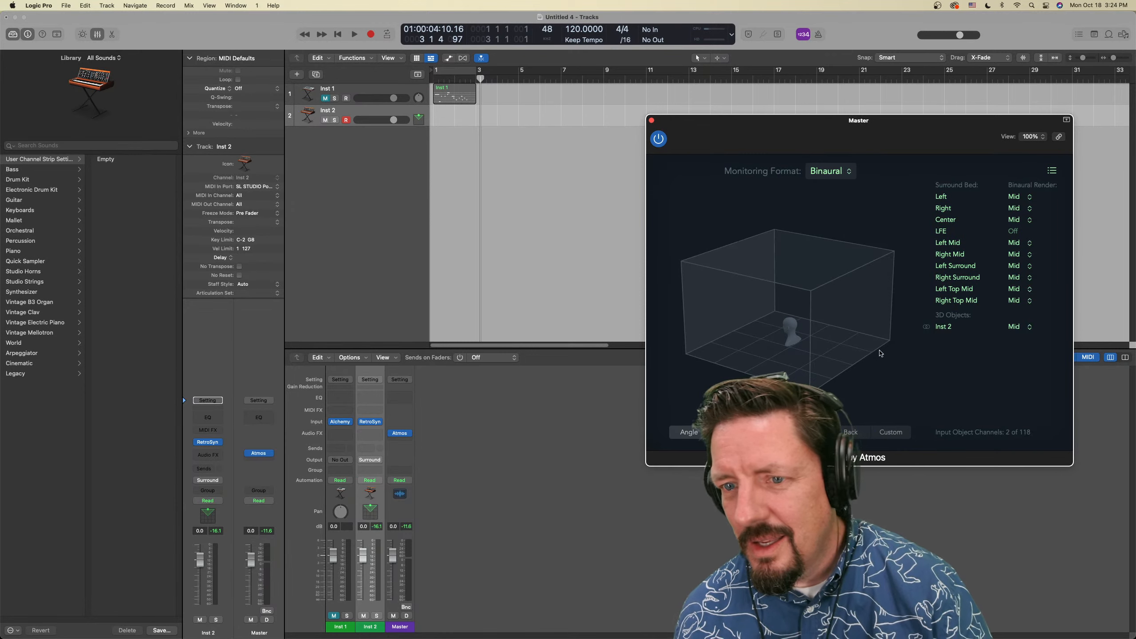
{"action": "left_click", "coordinate": [943, 329]}
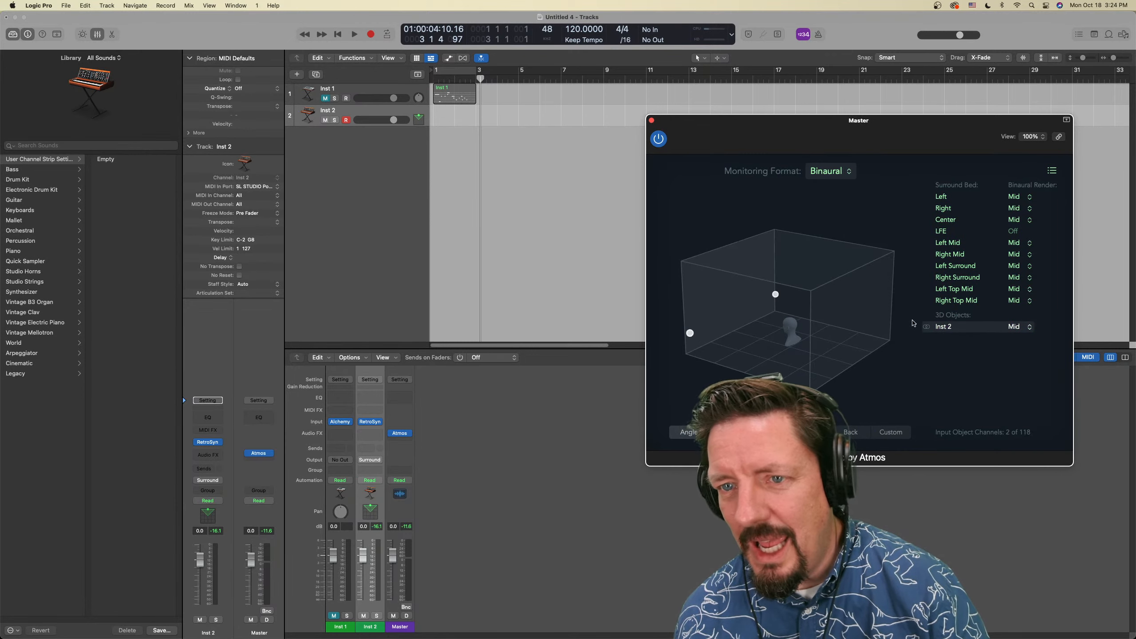
{"action": "mouse_move", "coordinate": [692, 334]}
{"action": "left_mouse_down"}
{"action": "mouse_move", "coordinate": [730, 310]}
{"action": "mouse_move", "coordinate": [698, 334]}
{"action": "left_mouse_up"}
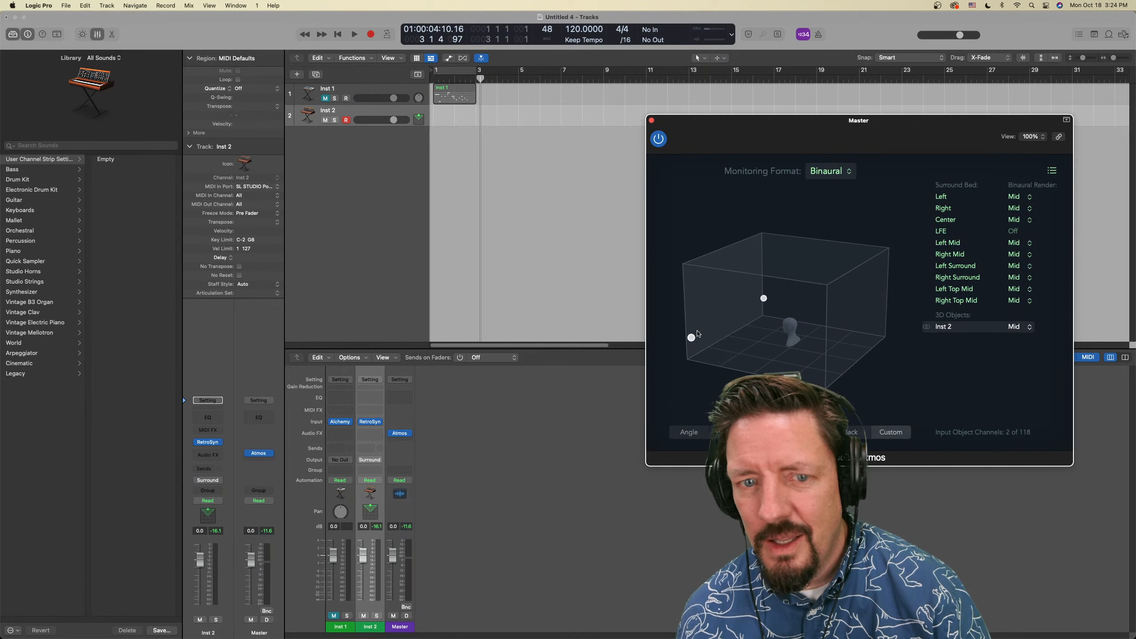
Open Inst 2's 3D Object Panner and, during playback, position the object at about +0.007 left/right and +0.740 back/front with a +72° spread
{"action": "double_click", "coordinate": [372, 516]}
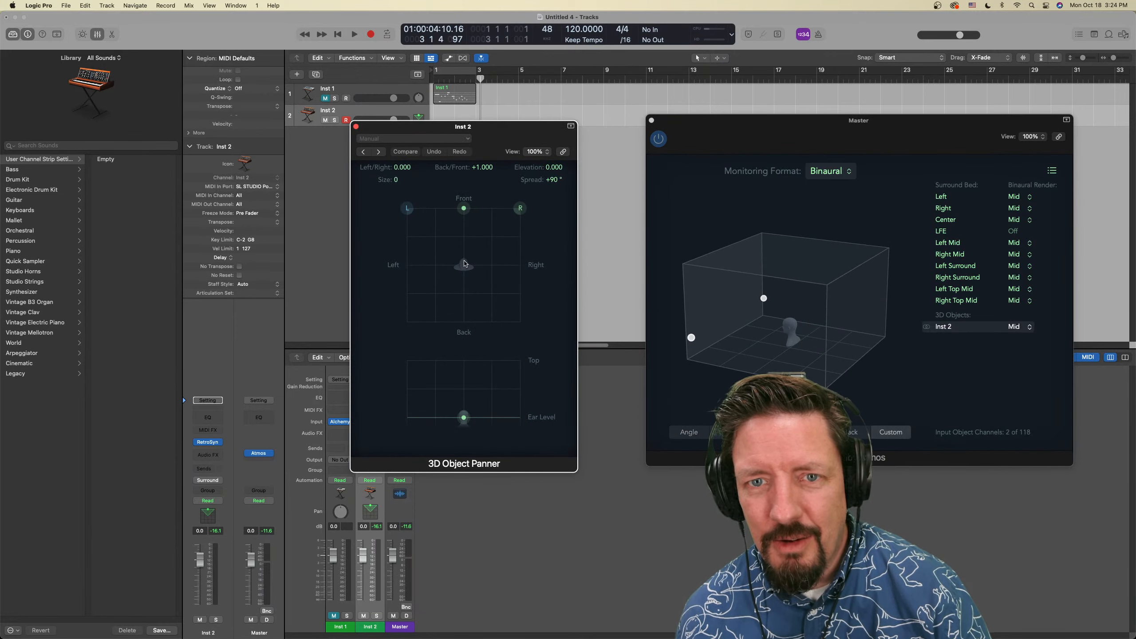
{"action": "left_click_drag", "start_coordinate": [466, 211], "coordinate": [445, 221]}
{"action": "key", "text": "space"}
{"action": "mouse_move", "coordinate": [444, 417]}
{"action": "left_mouse_down"}
{"action": "mouse_move", "coordinate": [465, 361]}
{"action": "mouse_move", "coordinate": [461, 418]}
{"action": "left_mouse_up"}
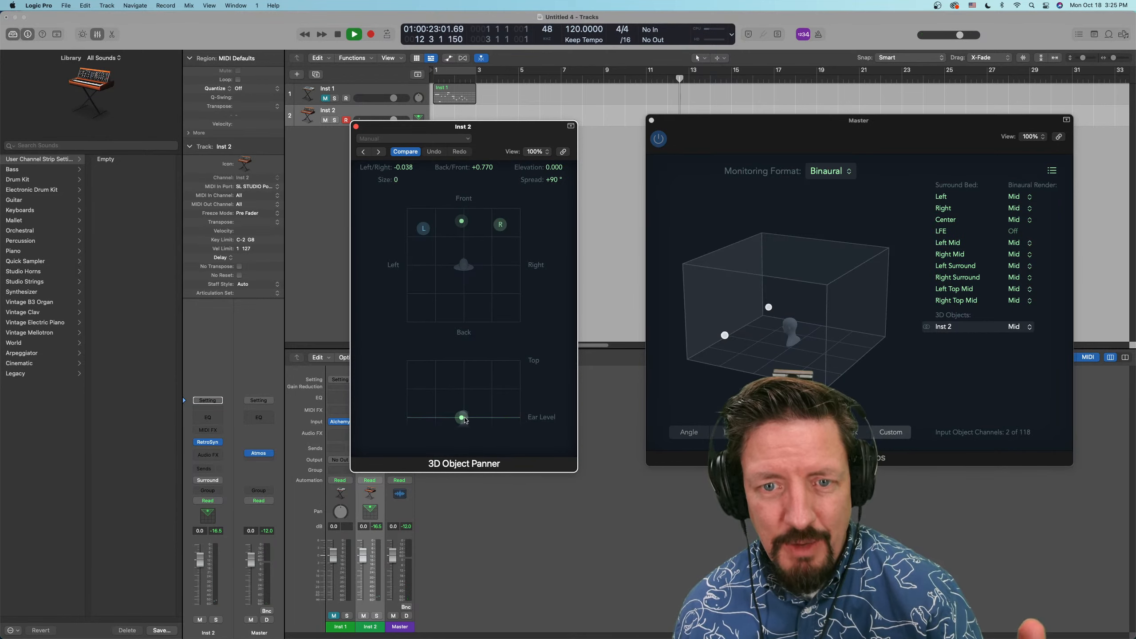
{"action": "left_click_drag", "start_coordinate": [462, 418], "coordinate": [464, 418]}
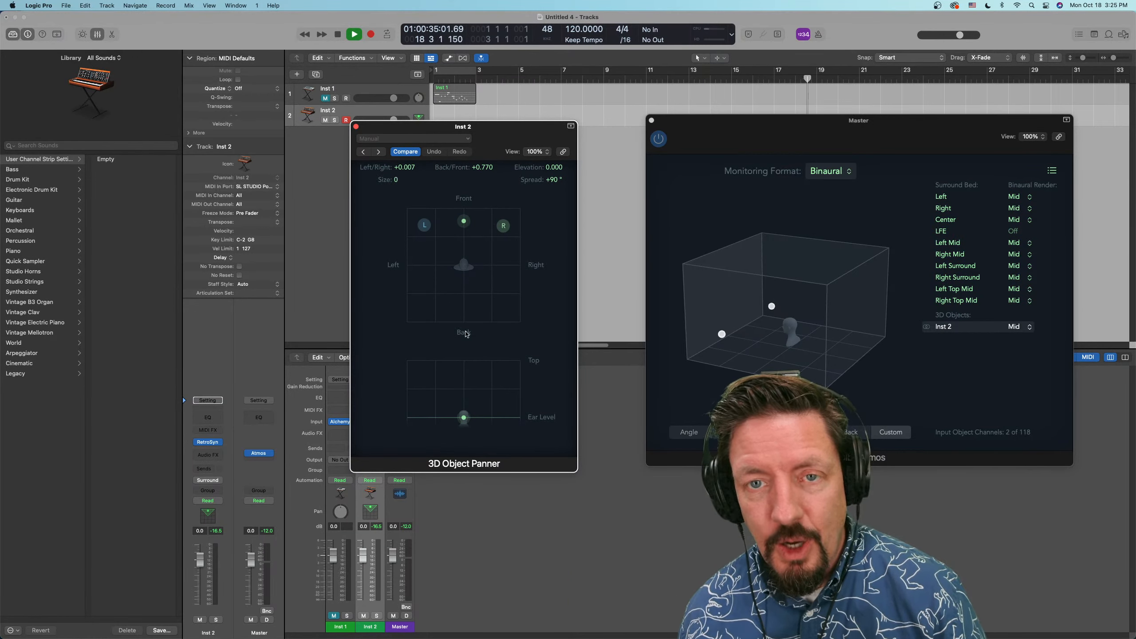
{"action": "mouse_move", "coordinate": [425, 228]}
{"action": "left_mouse_down"}
{"action": "mouse_move", "coordinate": [458, 223]}
{"action": "mouse_move", "coordinate": [434, 224]}
{"action": "left_mouse_up"}
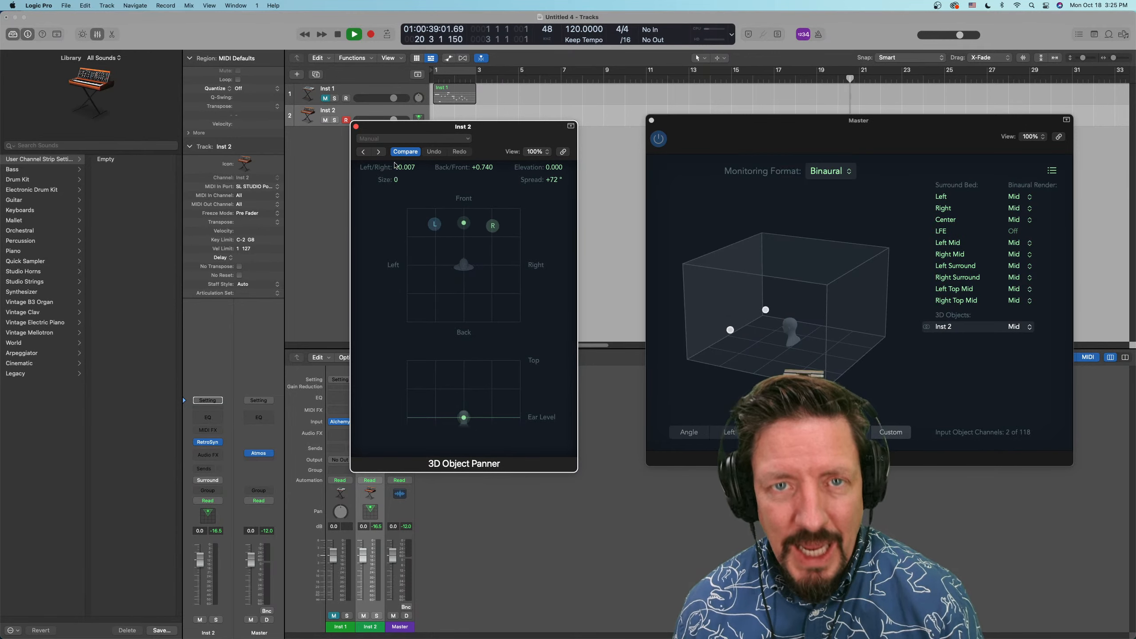
Reposition the 3D Object Panner and Dolby Atmos windows, view Inst 2's output and panner options, and stop playback
{"action": "left_click_drag", "start_coordinate": [402, 126], "coordinate": [469, 121]}
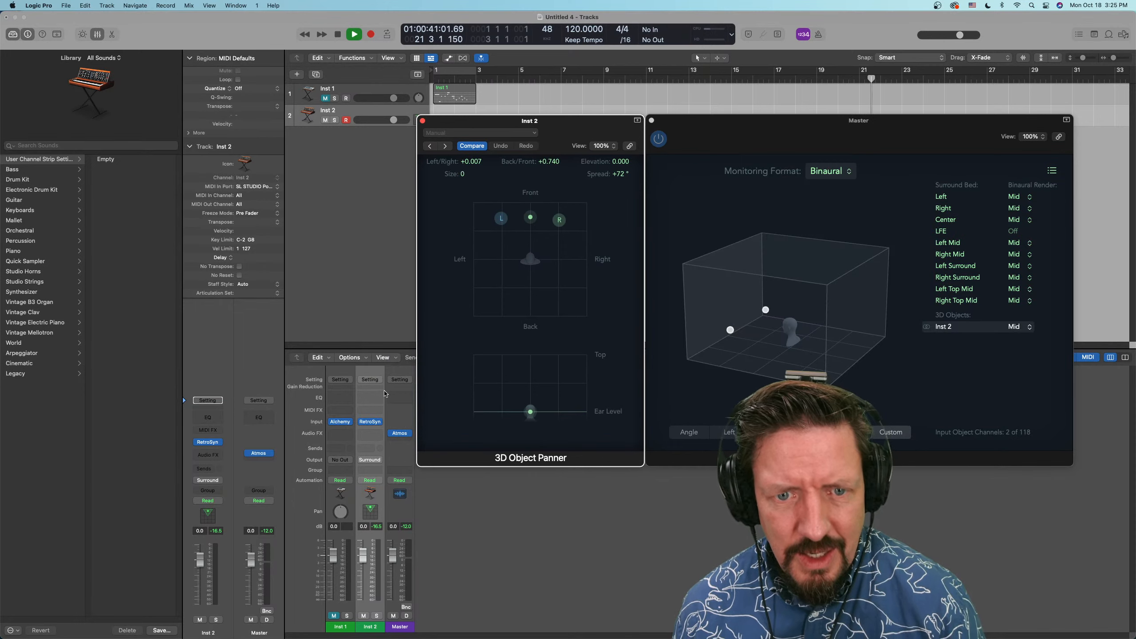
{"action": "left_click", "coordinate": [380, 460]}
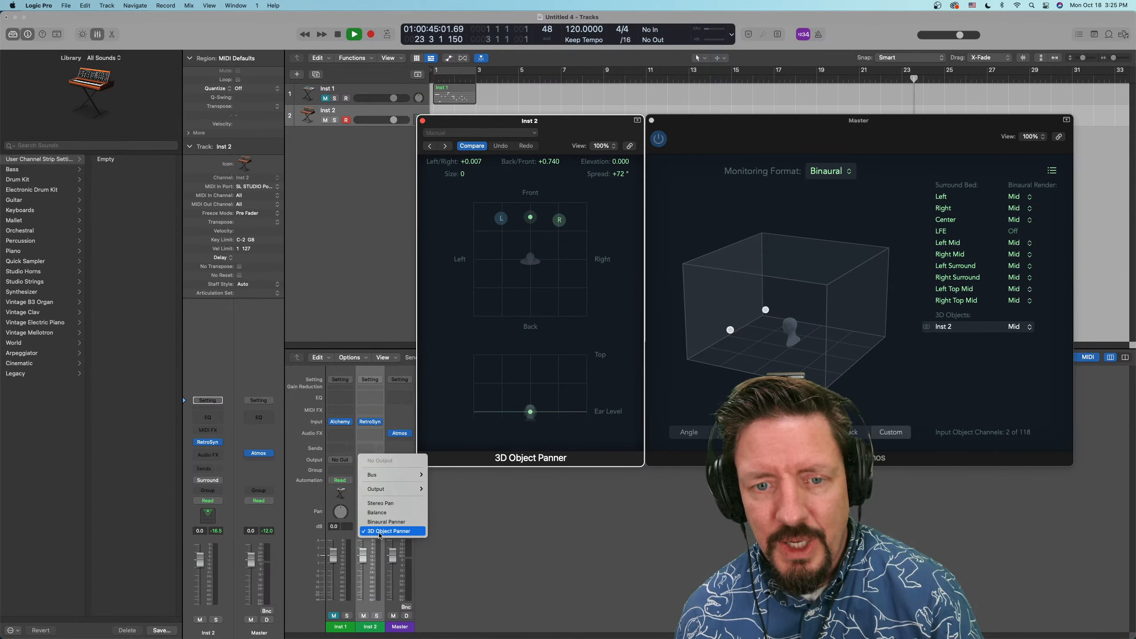
{"action": "left_click", "coordinate": [529, 528]}
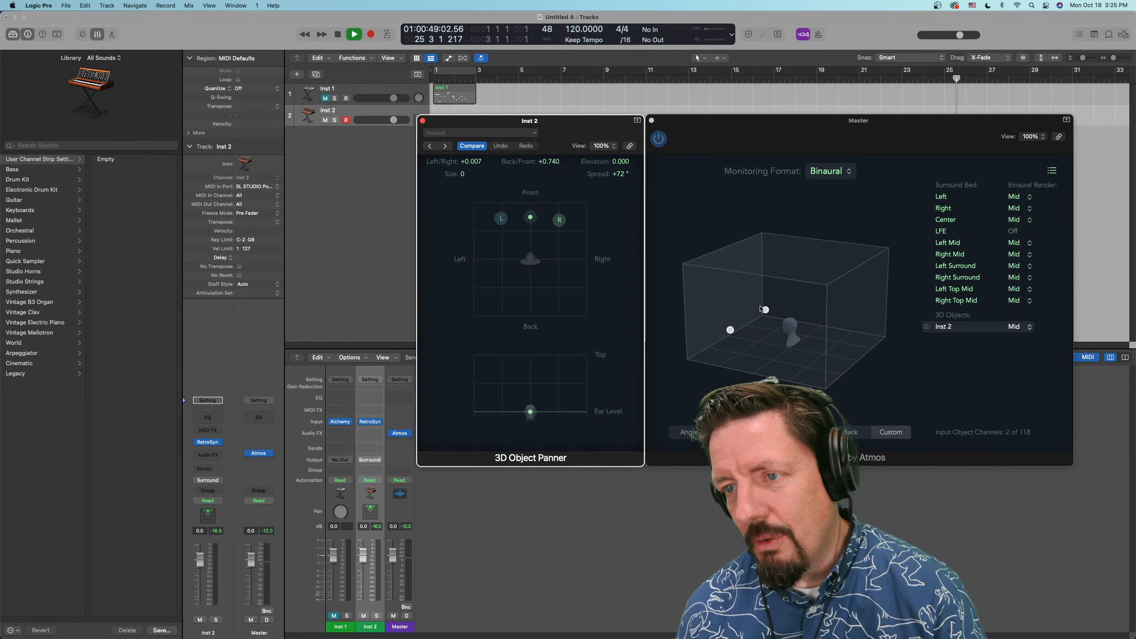
{"action": "left_click_drag", "start_coordinate": [814, 126], "coordinate": [782, 127]}
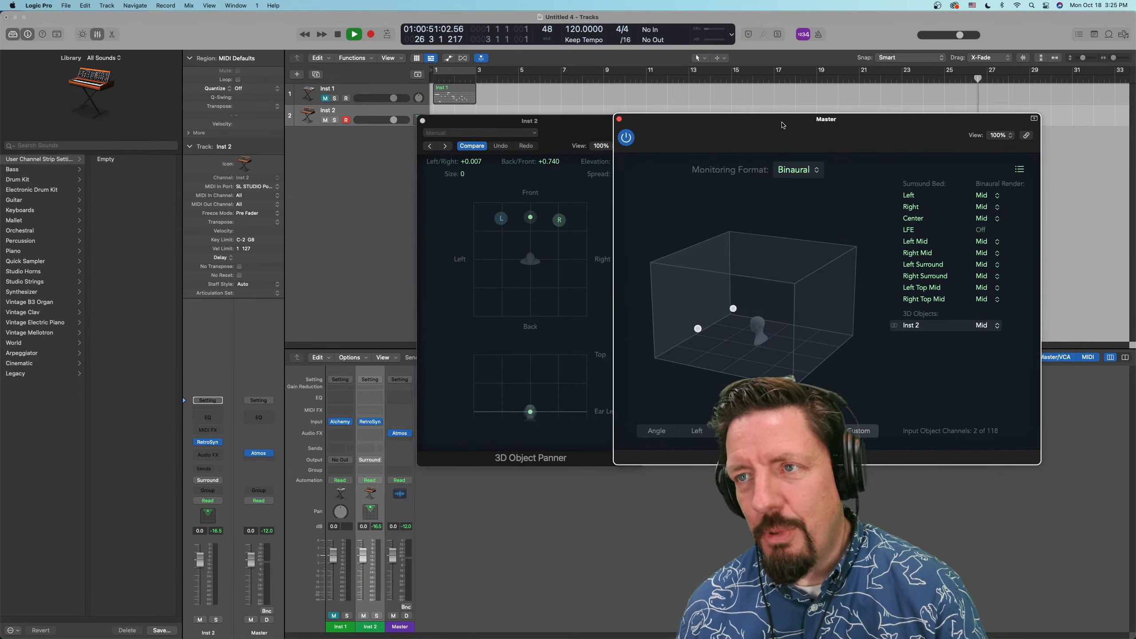
{"action": "key", "text": "space"}
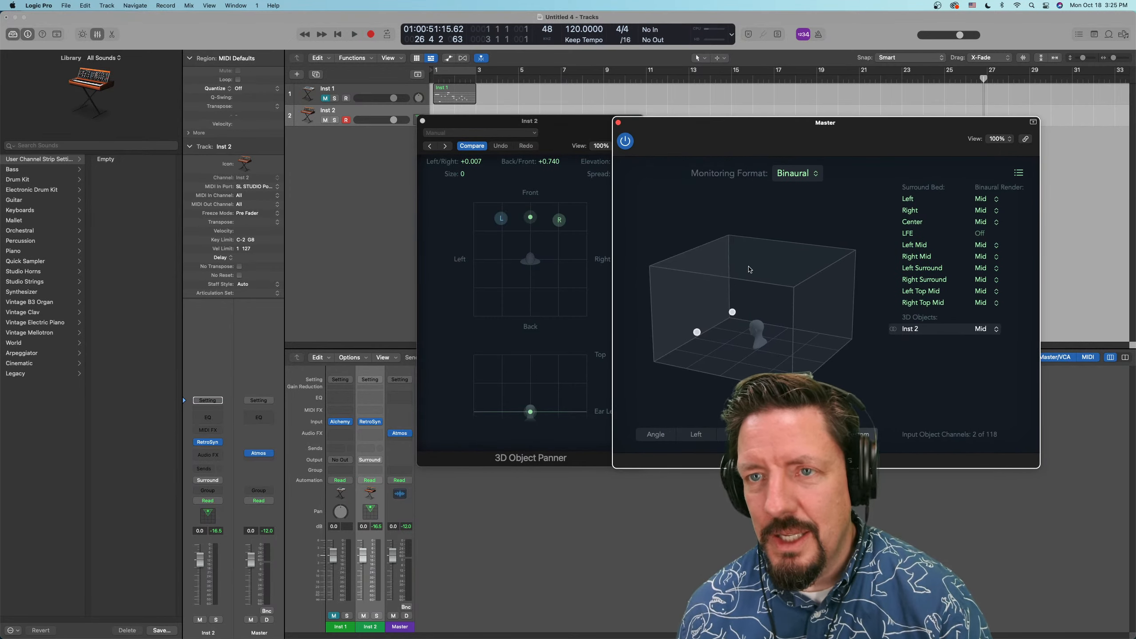
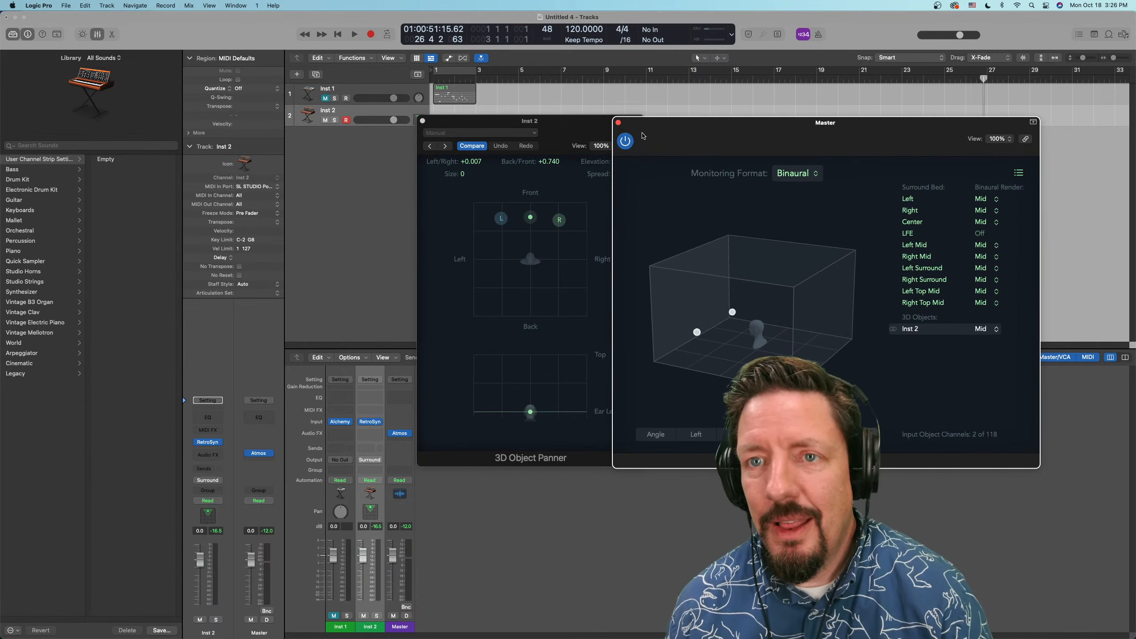
Close the Dolby Atmos plug-in window and insert a 7.1.4 Loudness Meter after the Atmos plug-in on the Master channel
{"action": "left_click_drag", "start_coordinate": [643, 136], "coordinate": [632, 230]}
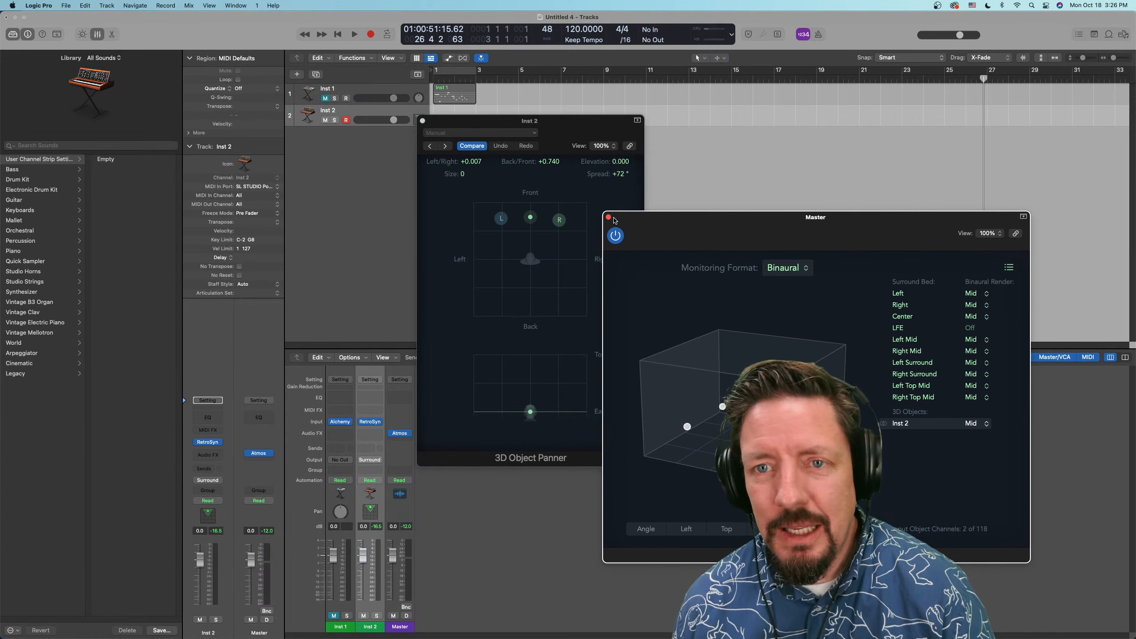
{"action": "left_click", "coordinate": [608, 217]}
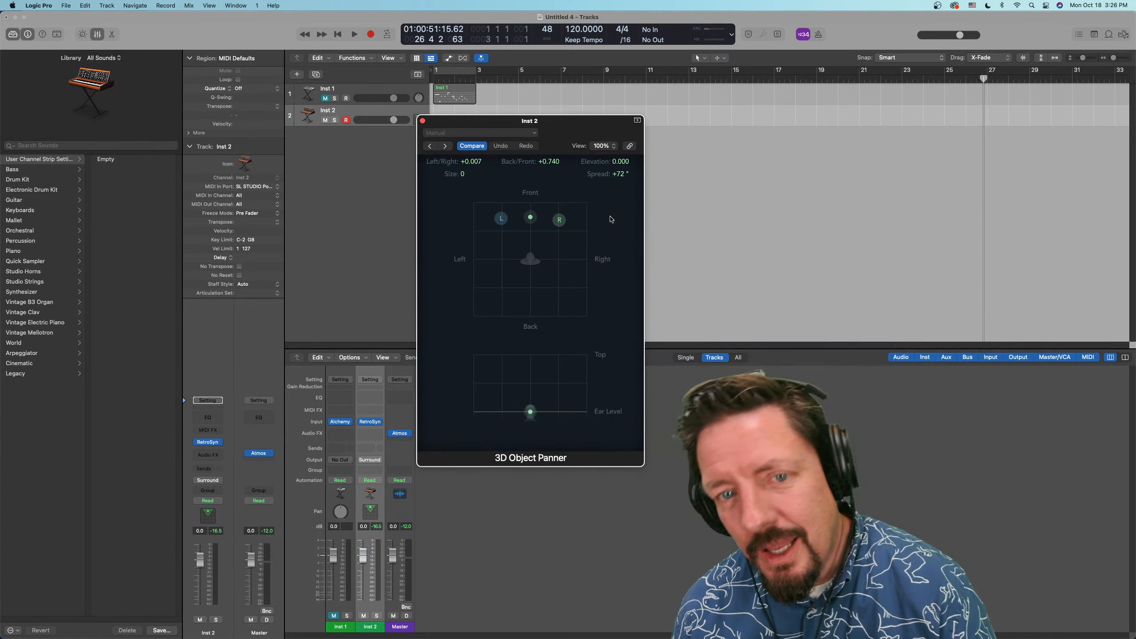
{"action": "left_click", "coordinate": [398, 442]}
{"action": "mouse_move", "coordinate": [410, 565]}
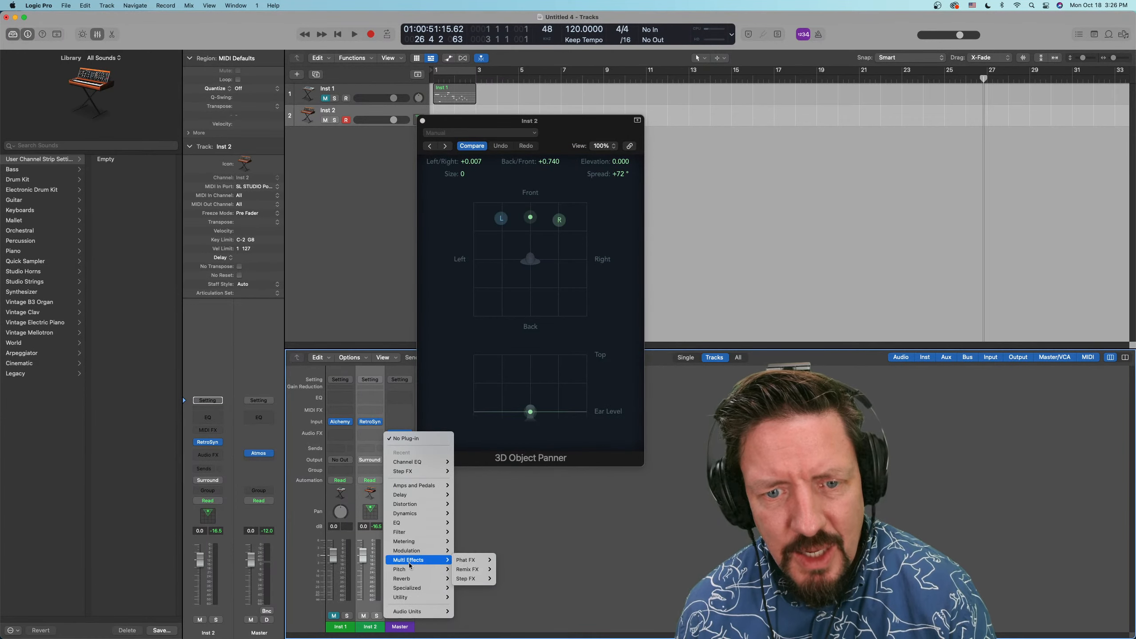
{"action": "mouse_move", "coordinate": [416, 541]}
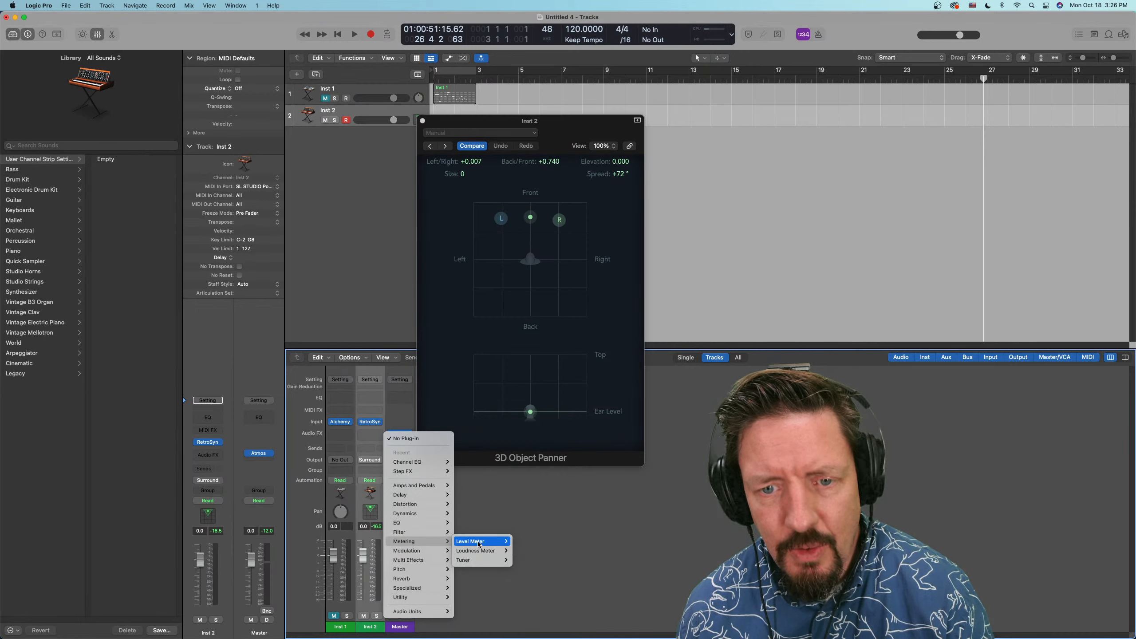
{"action": "mouse_move", "coordinate": [482, 551]}
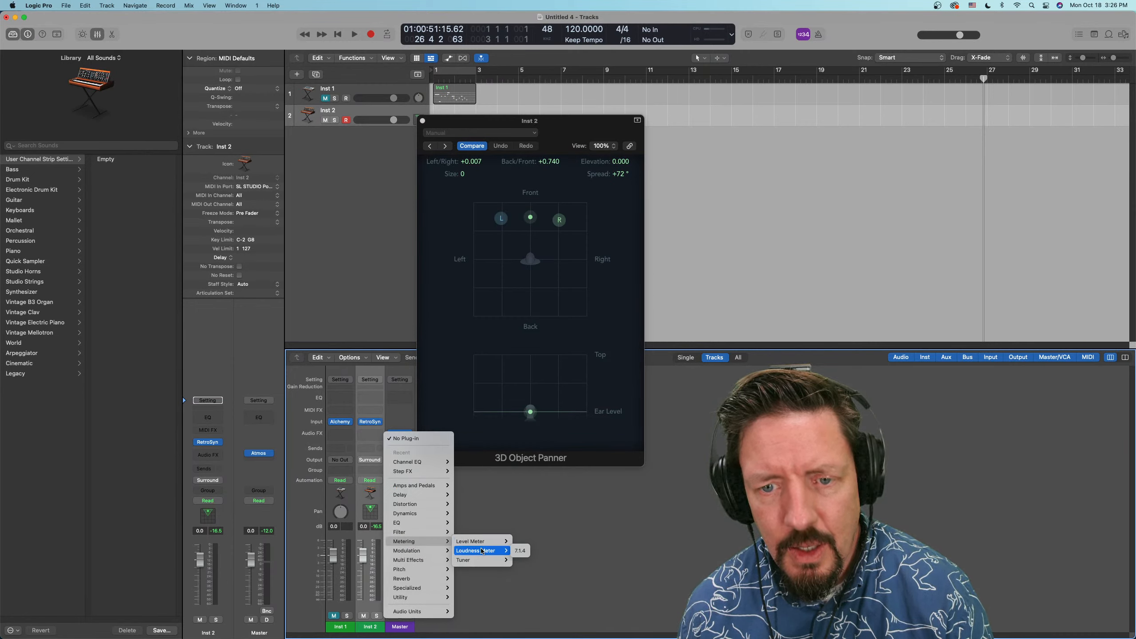
{"action": "left_click", "coordinate": [518, 550]}
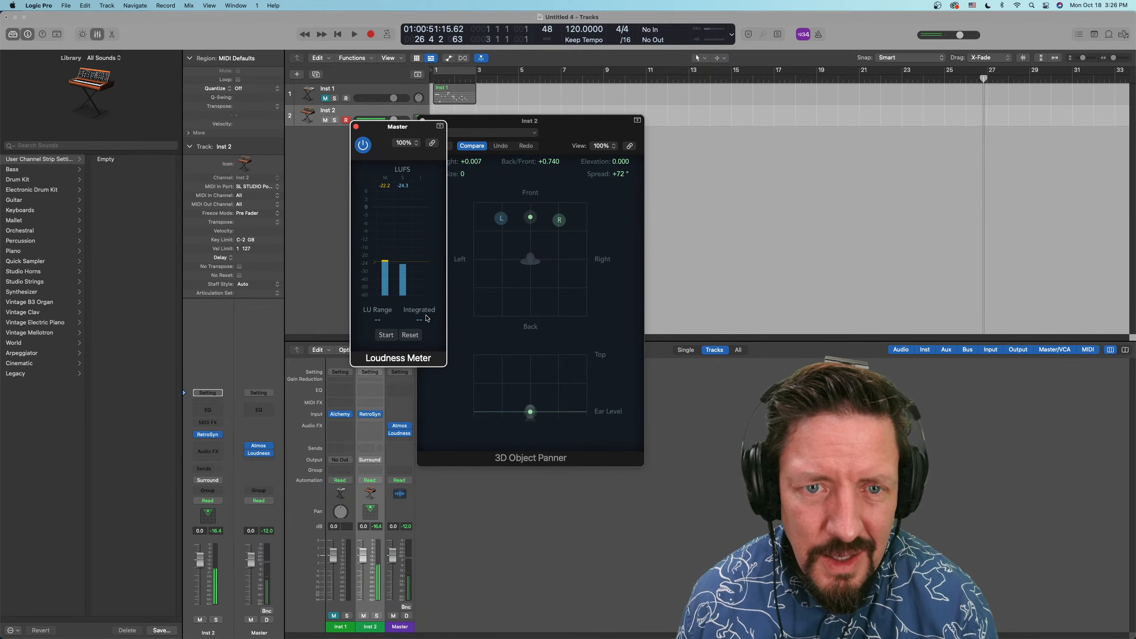
Replace the Master channel's Loudness Meter with a 7.1.4 Level Meter and close its plug-in window
{"action": "left_click", "coordinate": [409, 433]}
{"action": "mouse_move", "coordinate": [430, 551]}
{"action": "mouse_move", "coordinate": [496, 551]}
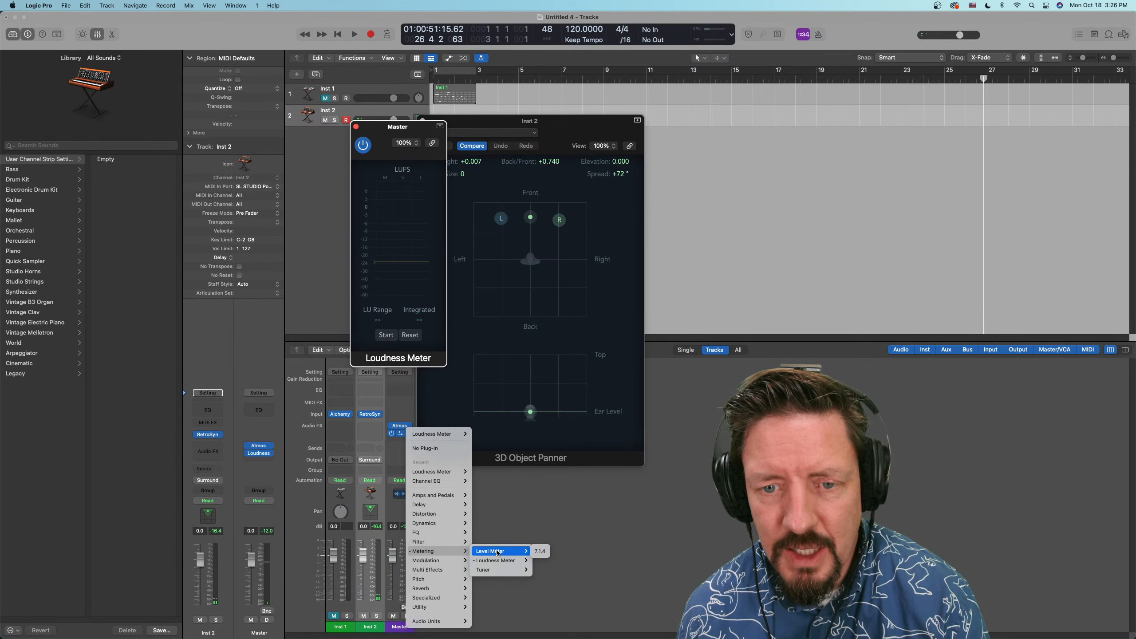
{"action": "left_click", "coordinate": [540, 551]}
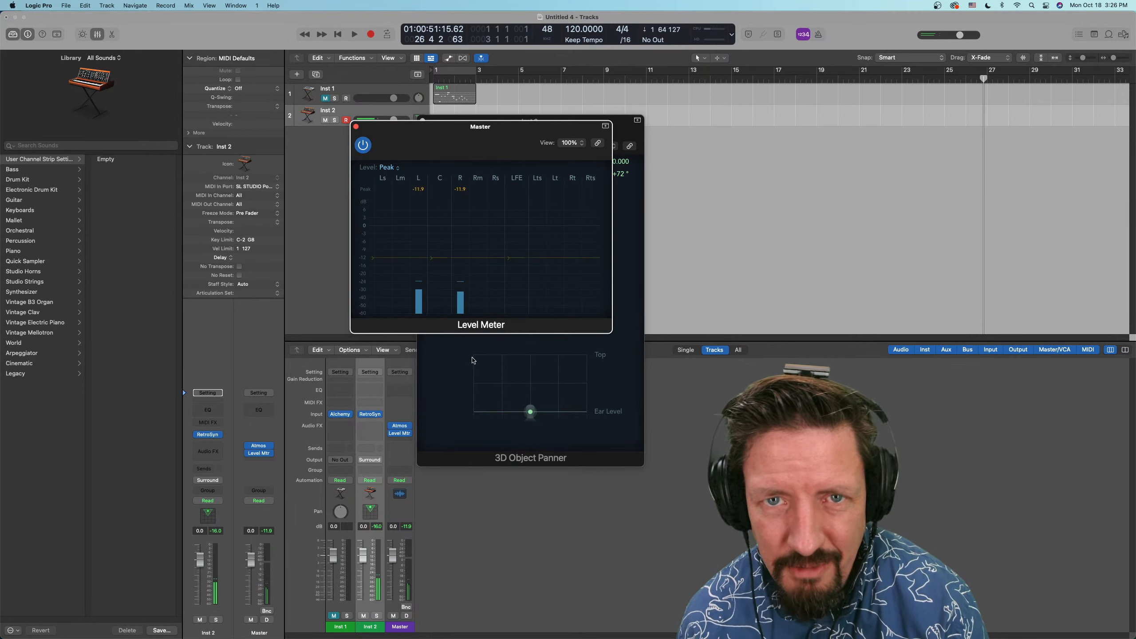
{"action": "left_click", "coordinate": [356, 126]}
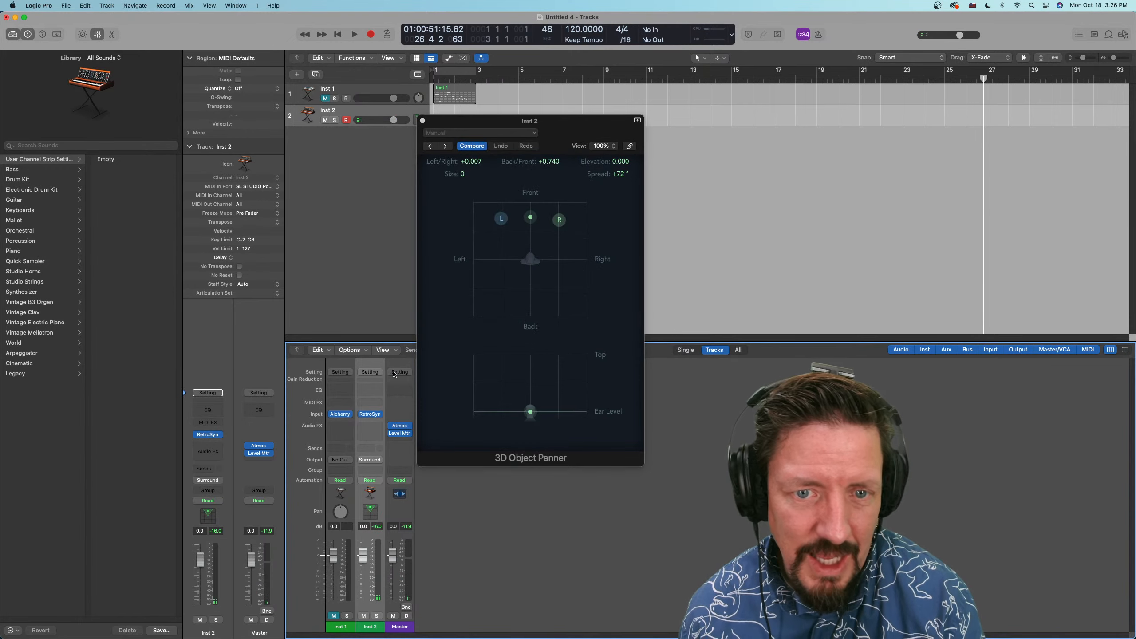
Examine the effect plug-ins and channel formats offered on the Master and Inst 2 channels, including Amps and Pedals and Distortion
{"action": "left_click", "coordinate": [409, 438]}
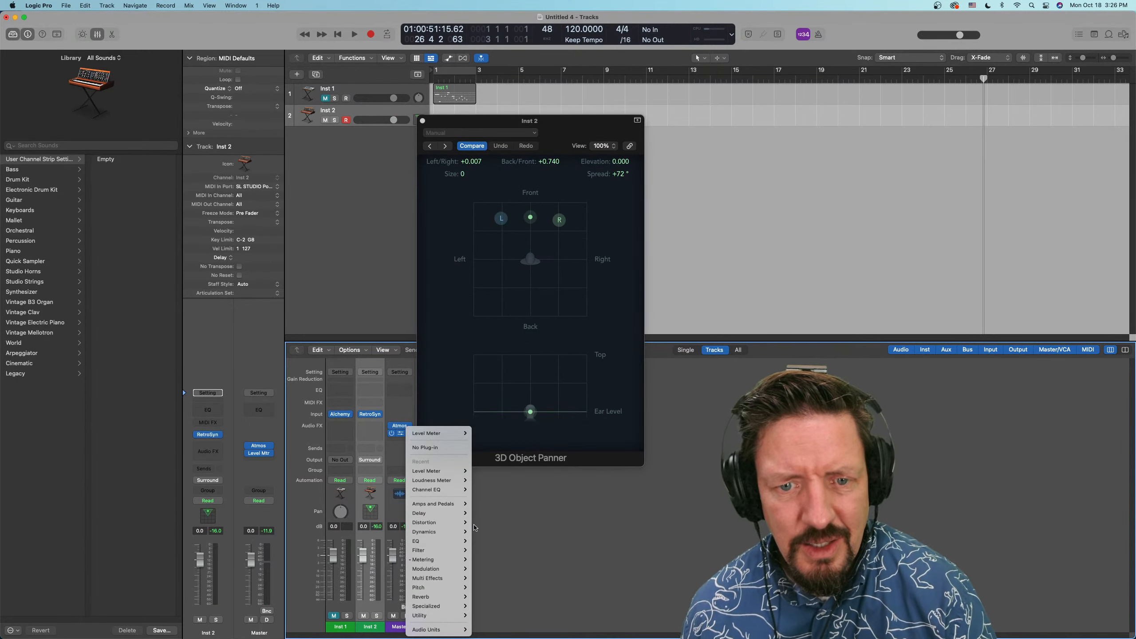
{"action": "mouse_move", "coordinate": [438, 560]}
{"action": "mouse_move", "coordinate": [501, 579]}
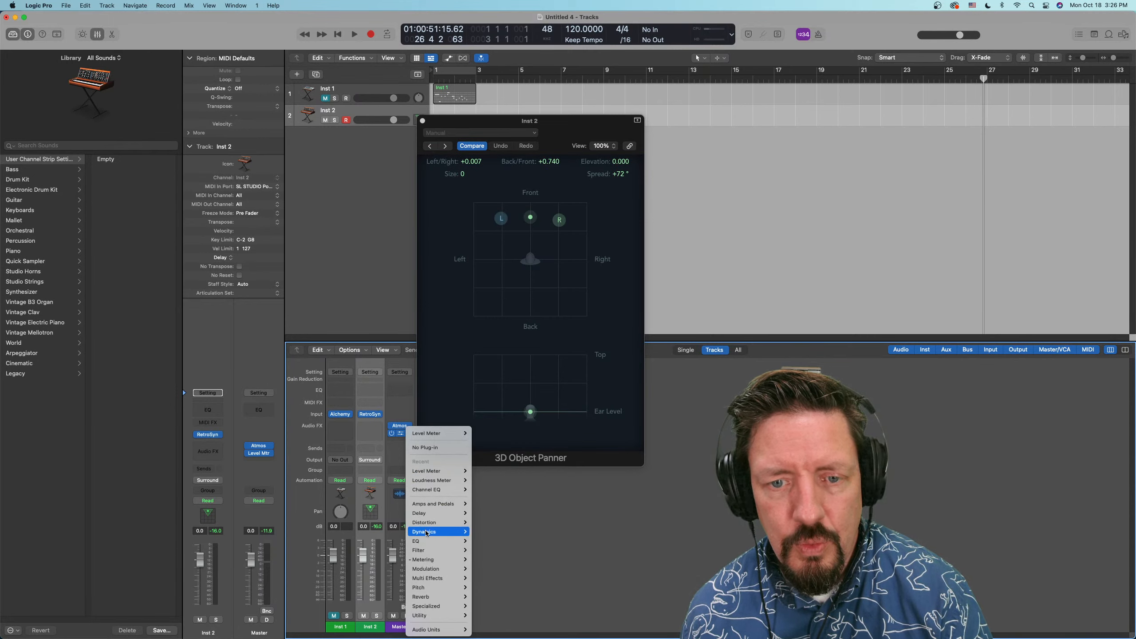
{"action": "left_click", "coordinate": [546, 513]}
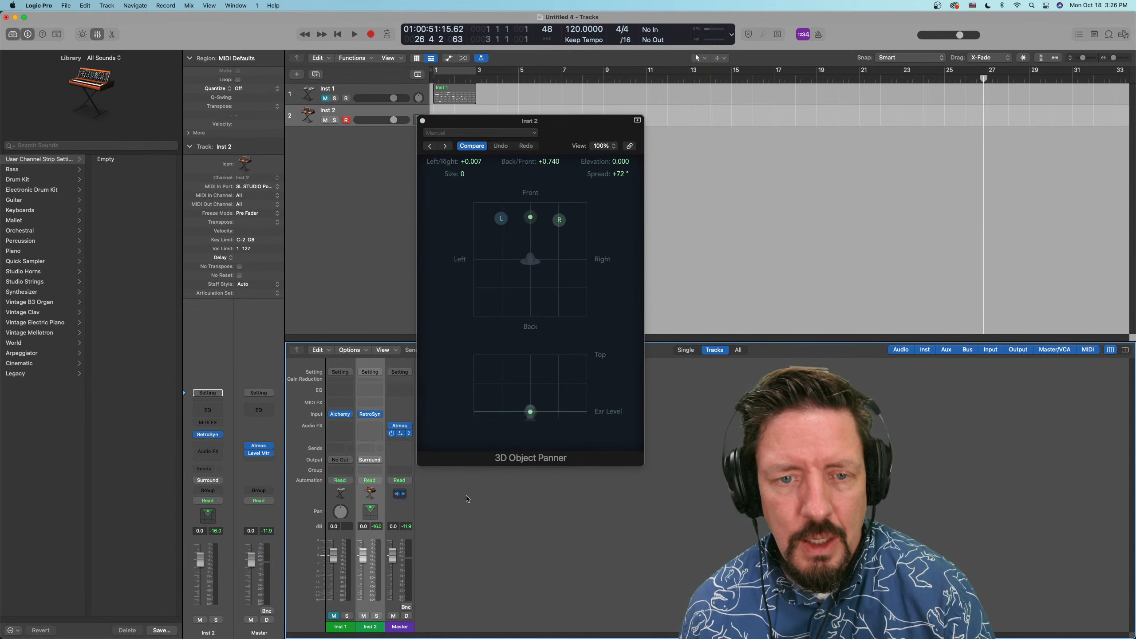
{"action": "left_click", "coordinate": [371, 425]}
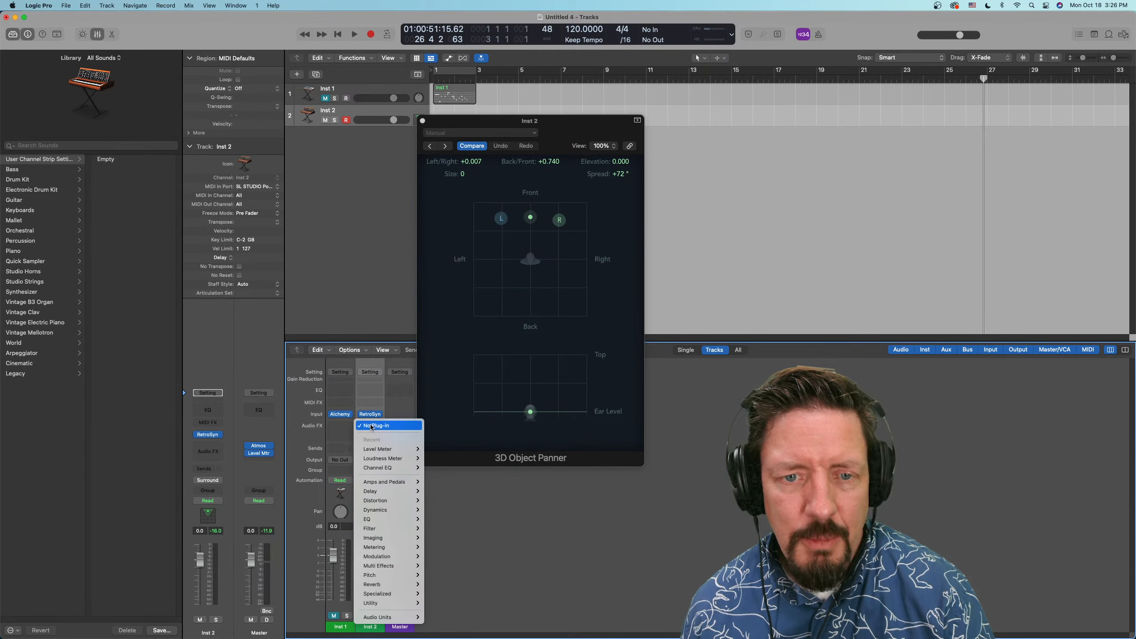
{"action": "mouse_move", "coordinate": [385, 483]}
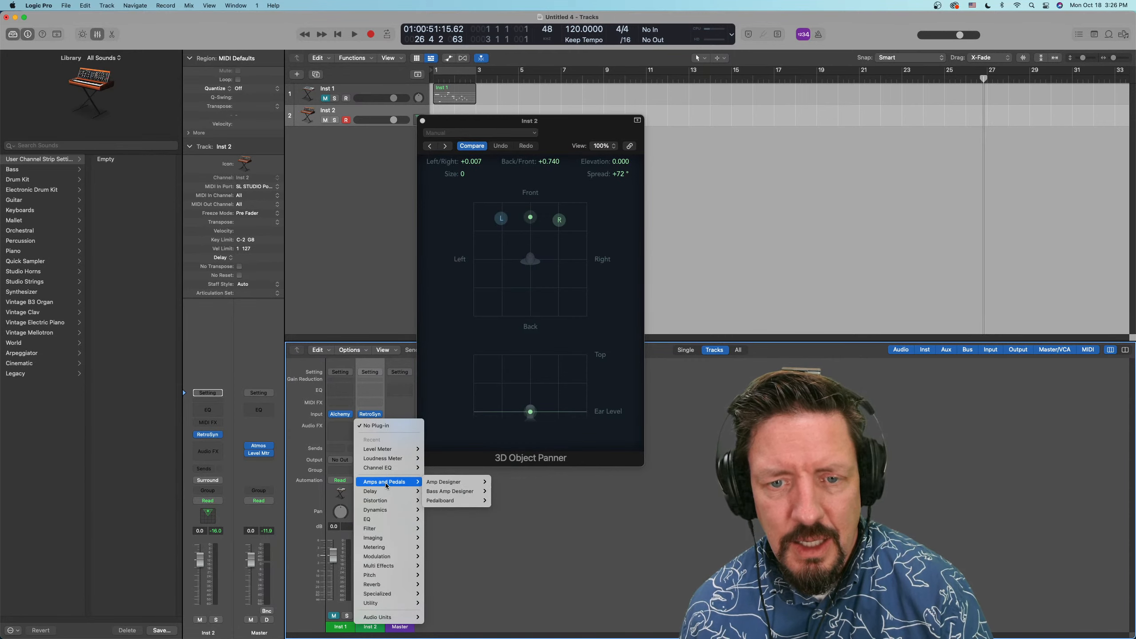
{"action": "mouse_move", "coordinate": [441, 483]}
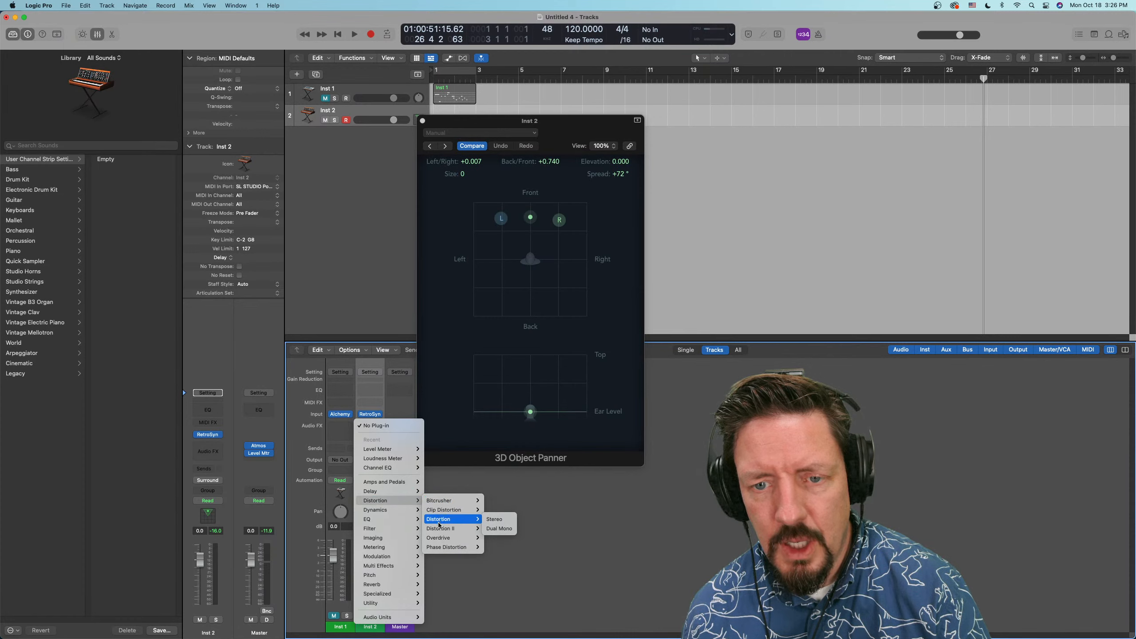
{"action": "mouse_move", "coordinate": [438, 532]}
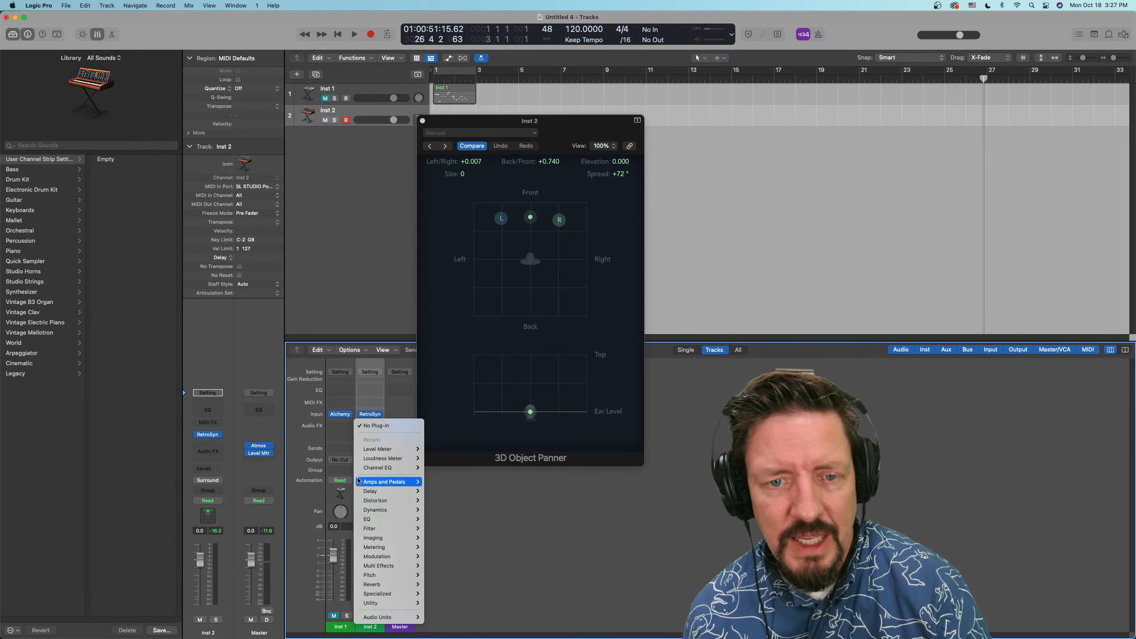
{"action": "left_click", "coordinate": [441, 428]}
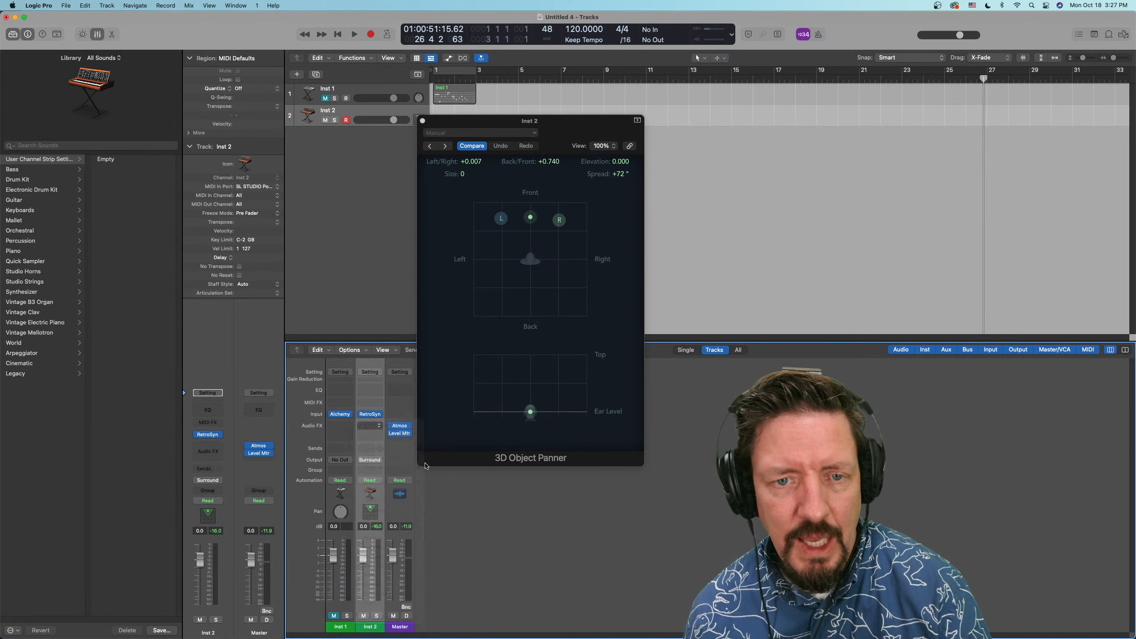
Insert a 7.1.4 Limiter after the Level Meter on the Master channel and close its plug-in window
{"action": "left_click", "coordinate": [401, 441]}
{"action": "mouse_move", "coordinate": [425, 522]}
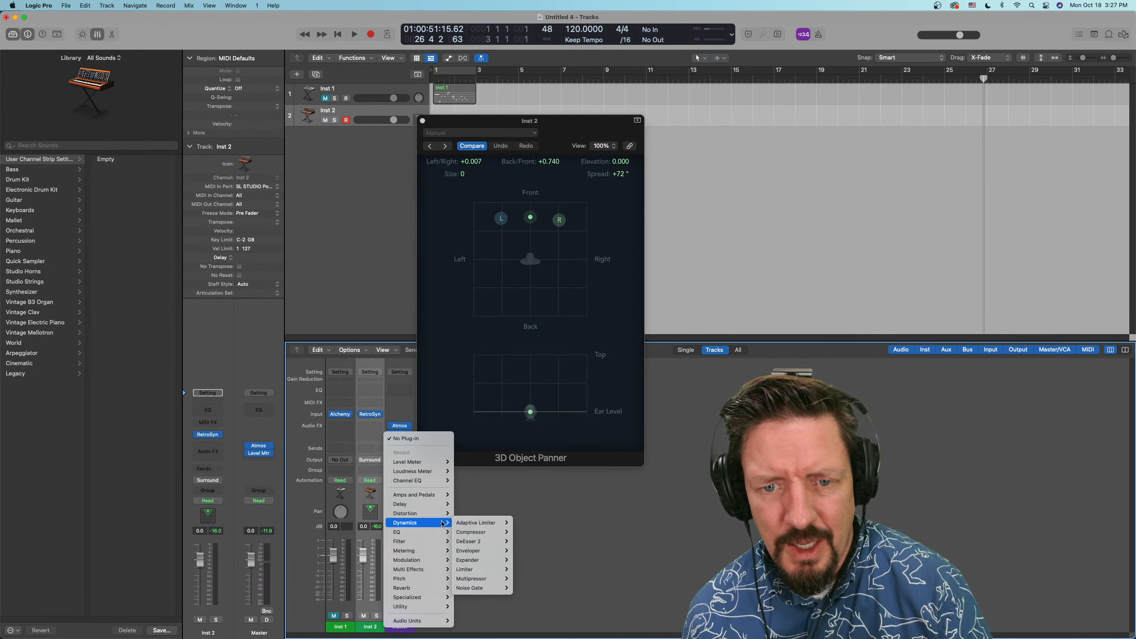
{"action": "mouse_move", "coordinate": [473, 524]}
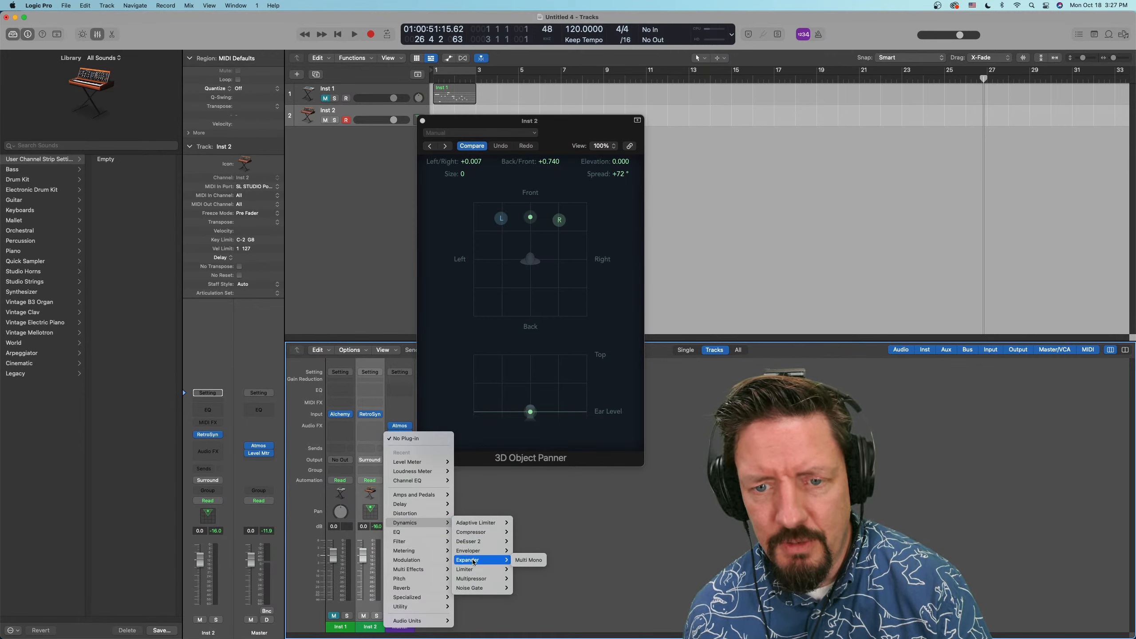
{"action": "mouse_move", "coordinate": [473, 571]}
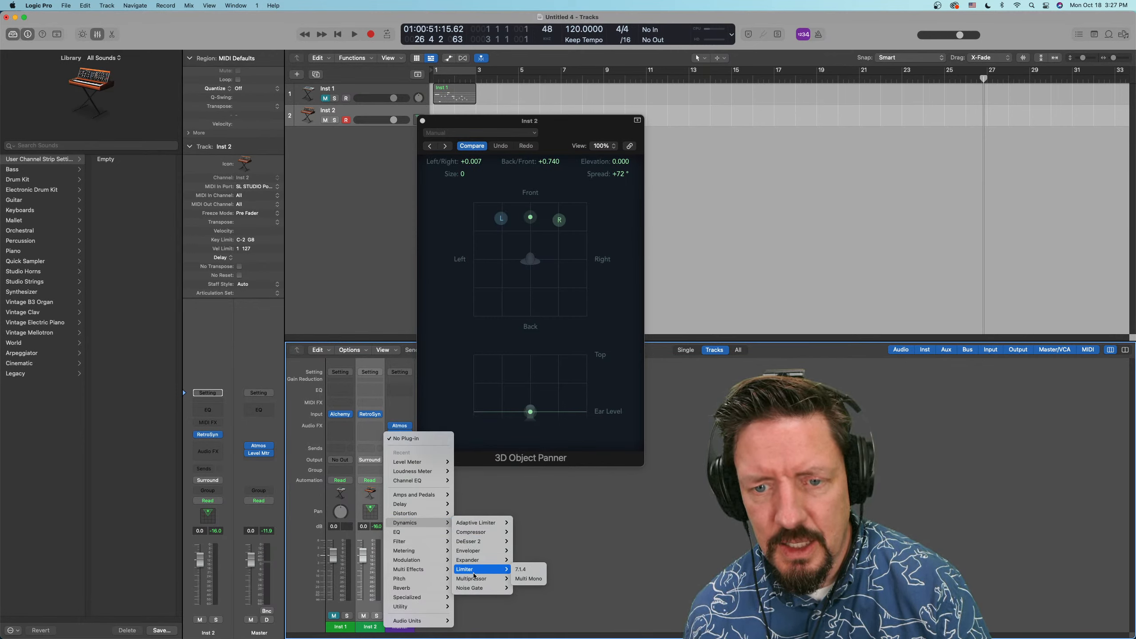
{"action": "left_click", "coordinate": [527, 569]}
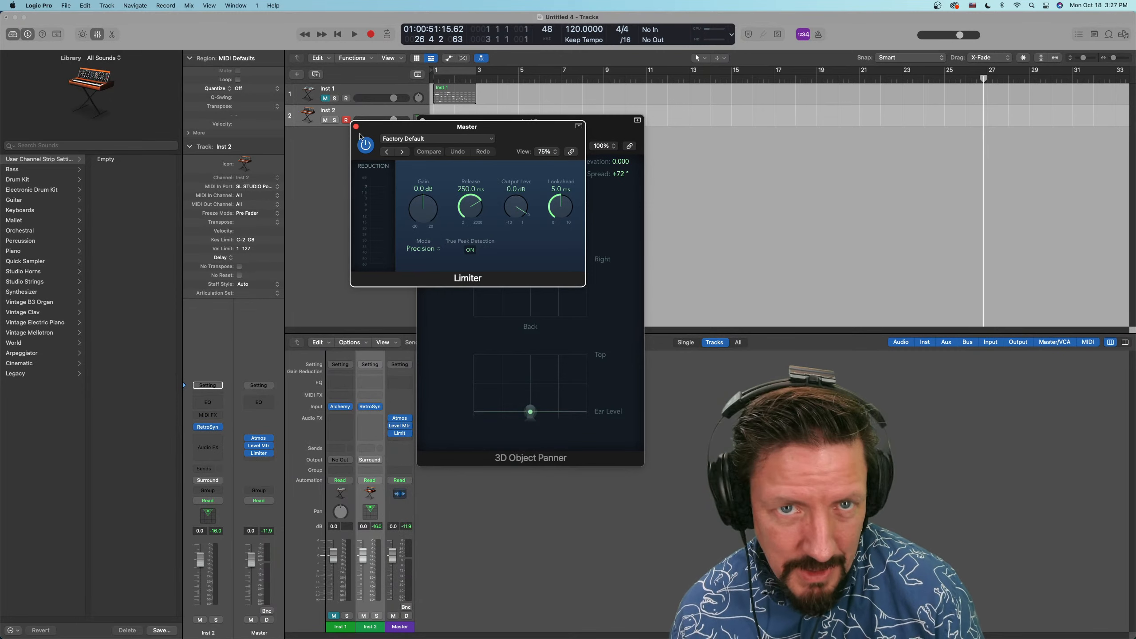
{"action": "left_click", "coordinate": [356, 128]}
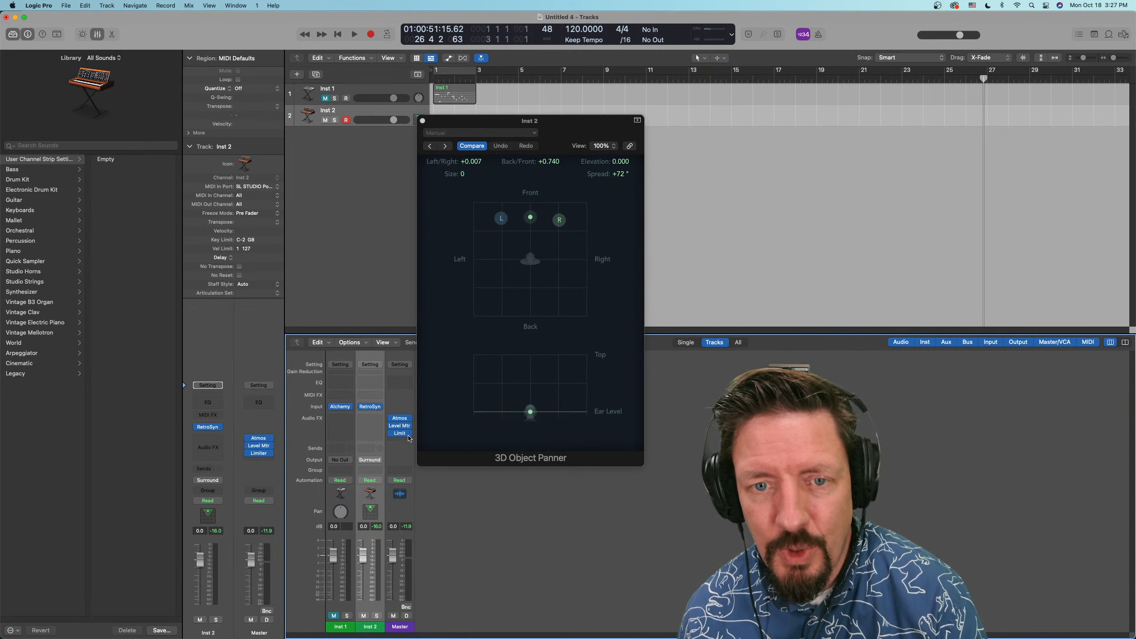
Examine which Dynamics, EQ, Modulation and Audio Units plug-ins can replace the Master channel's Limiter, keeping the Limiter
{"action": "left_click", "coordinate": [409, 434]}
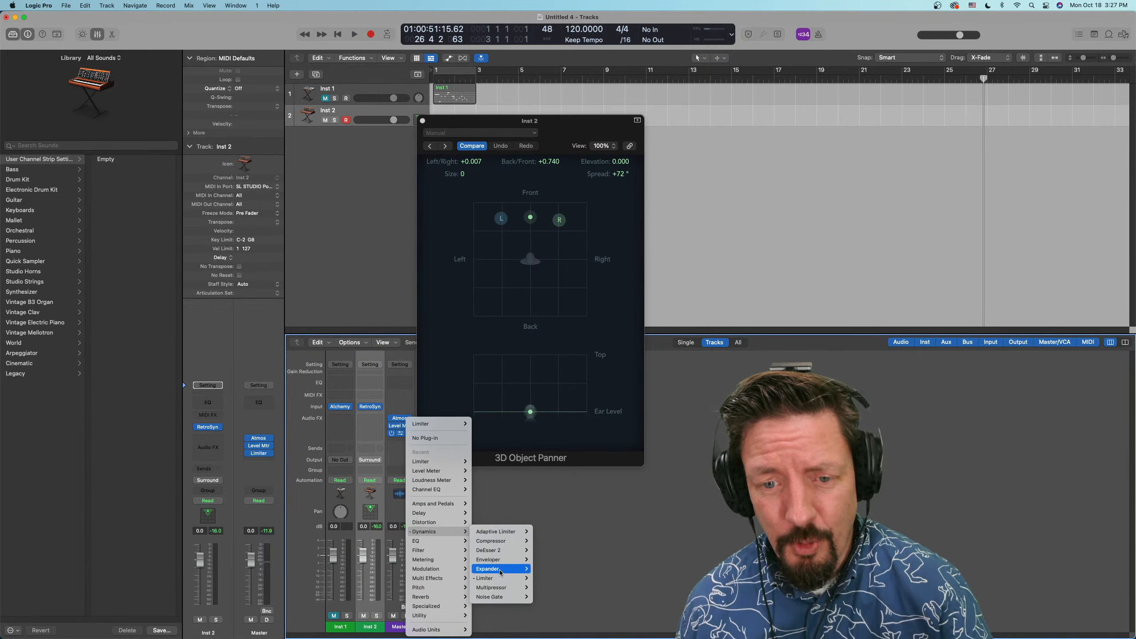
{"action": "mouse_move", "coordinate": [500, 597]}
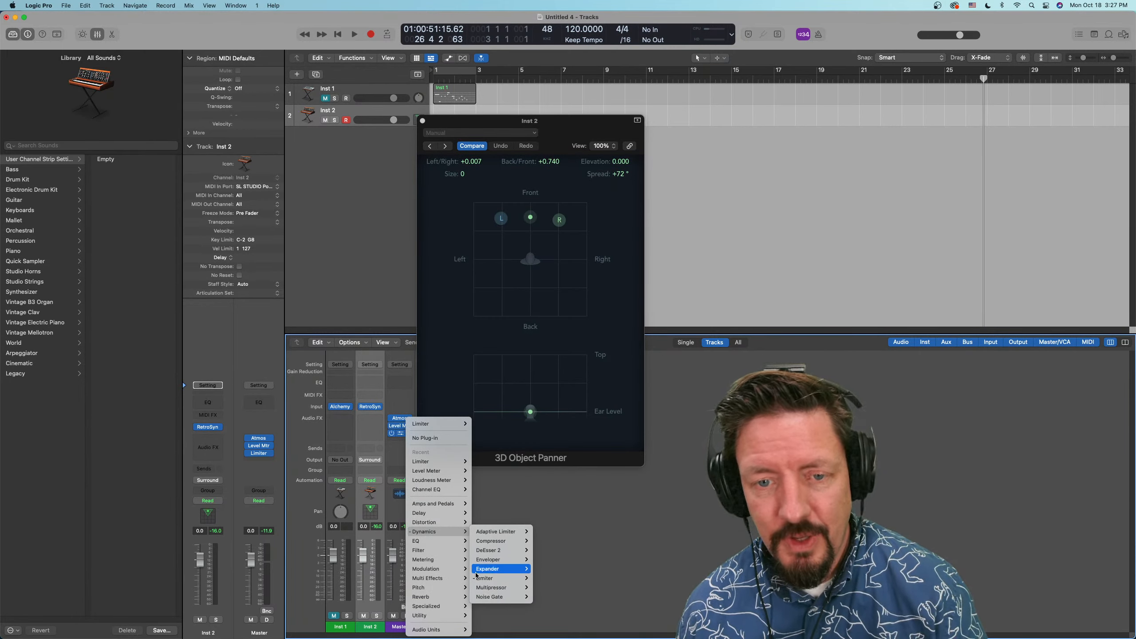
{"action": "mouse_move", "coordinate": [507, 551]}
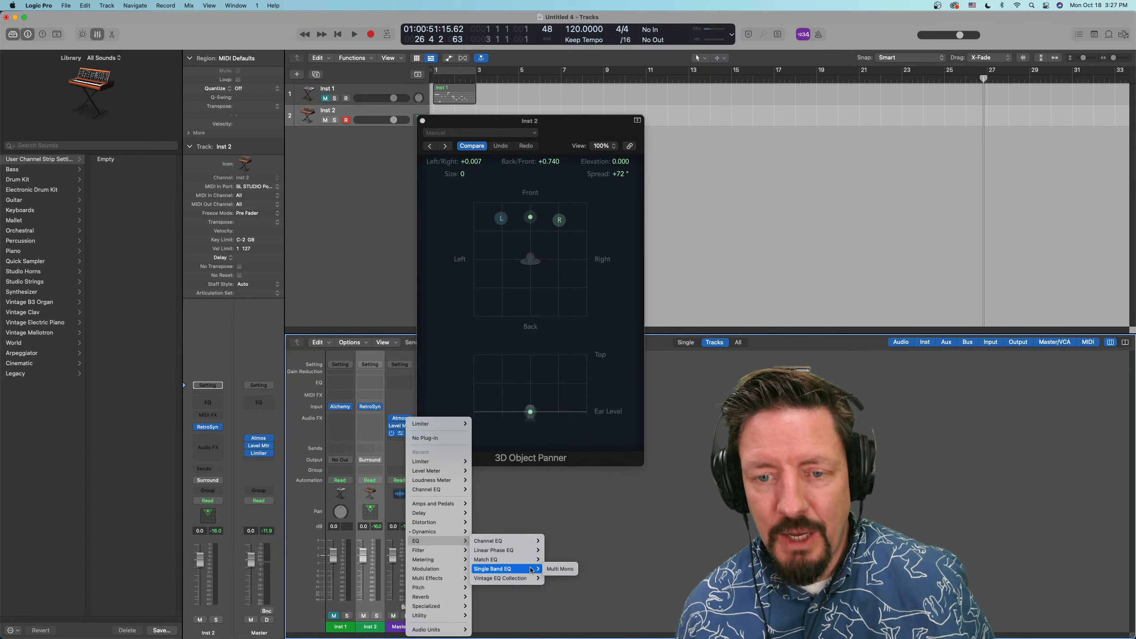
{"action": "mouse_move", "coordinate": [521, 580]}
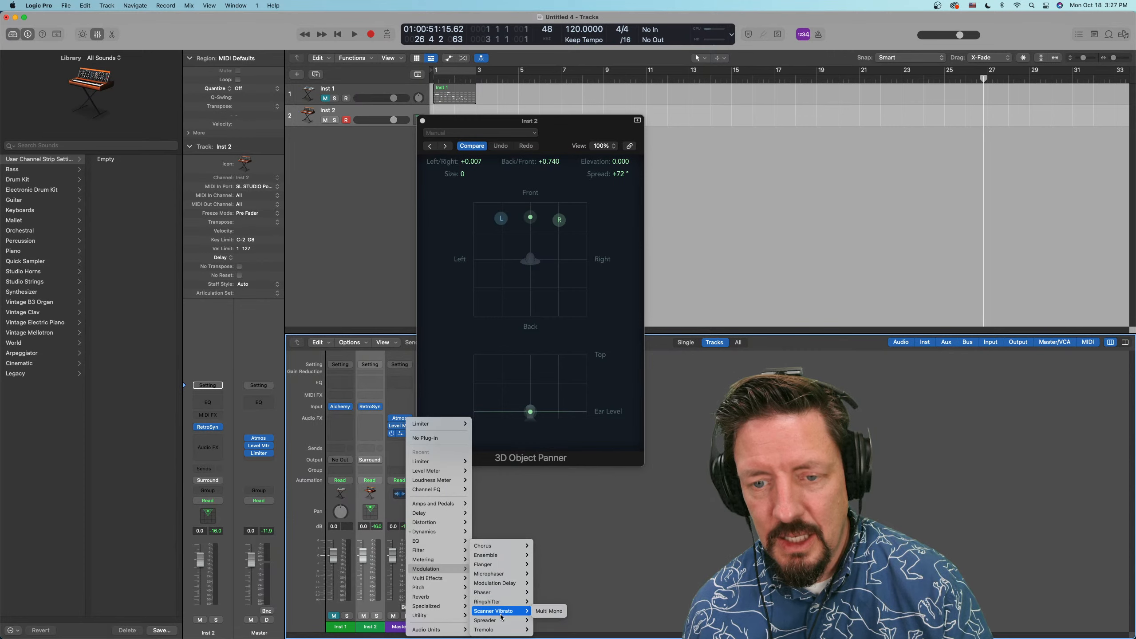
{"action": "mouse_move", "coordinate": [500, 629]}
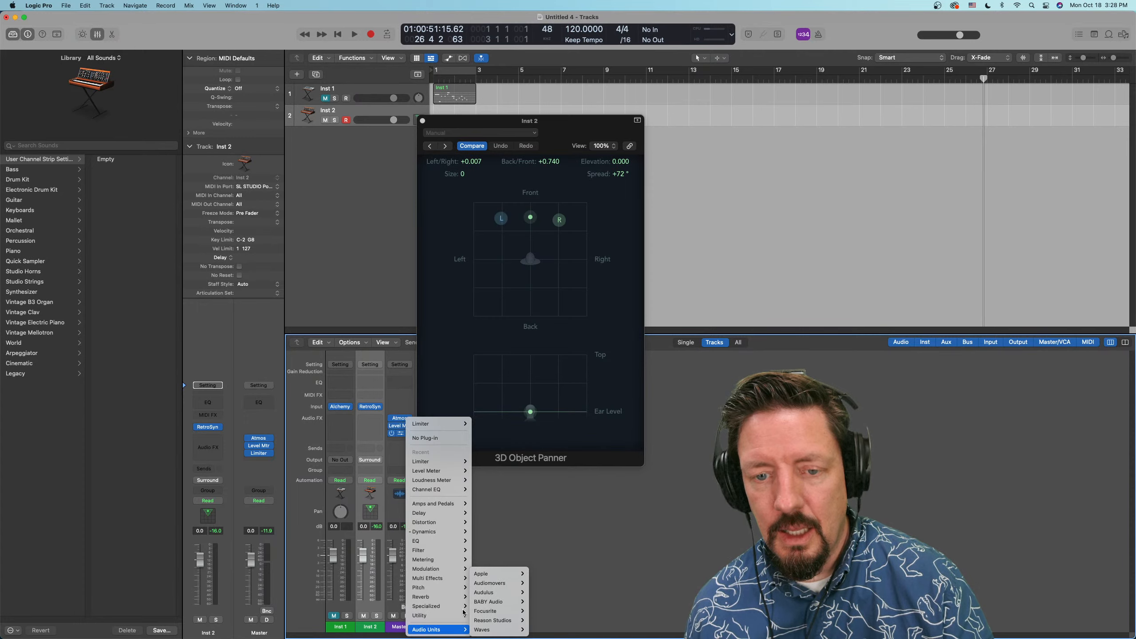
{"action": "left_click", "coordinate": [339, 241]}
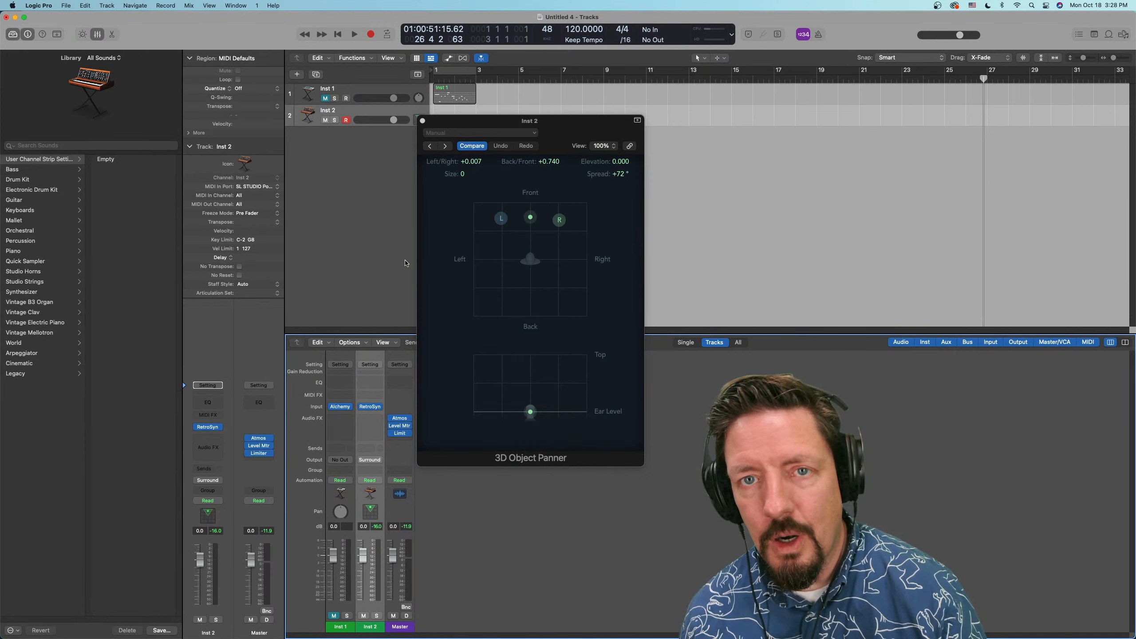
Move the 3D Object Panner away from the mixer and look through the Loop Browser, Note Pad and All Files, ending on the Project audio browser
{"action": "left_click_drag", "start_coordinate": [552, 145], "coordinate": [791, 127]}
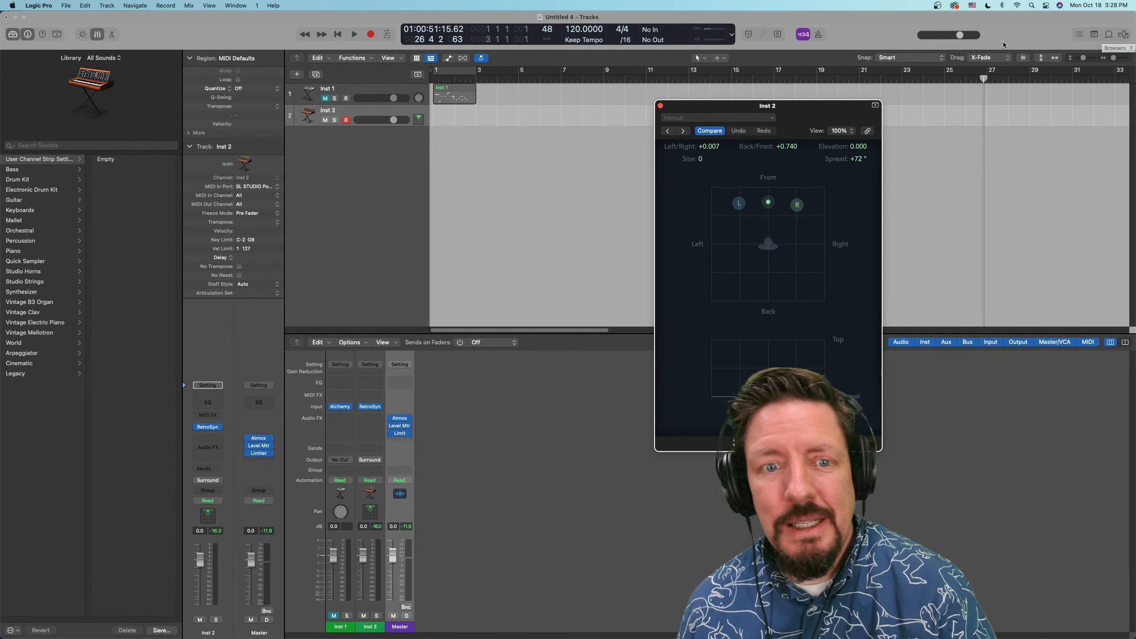
{"action": "left_click", "coordinate": [1123, 35]}
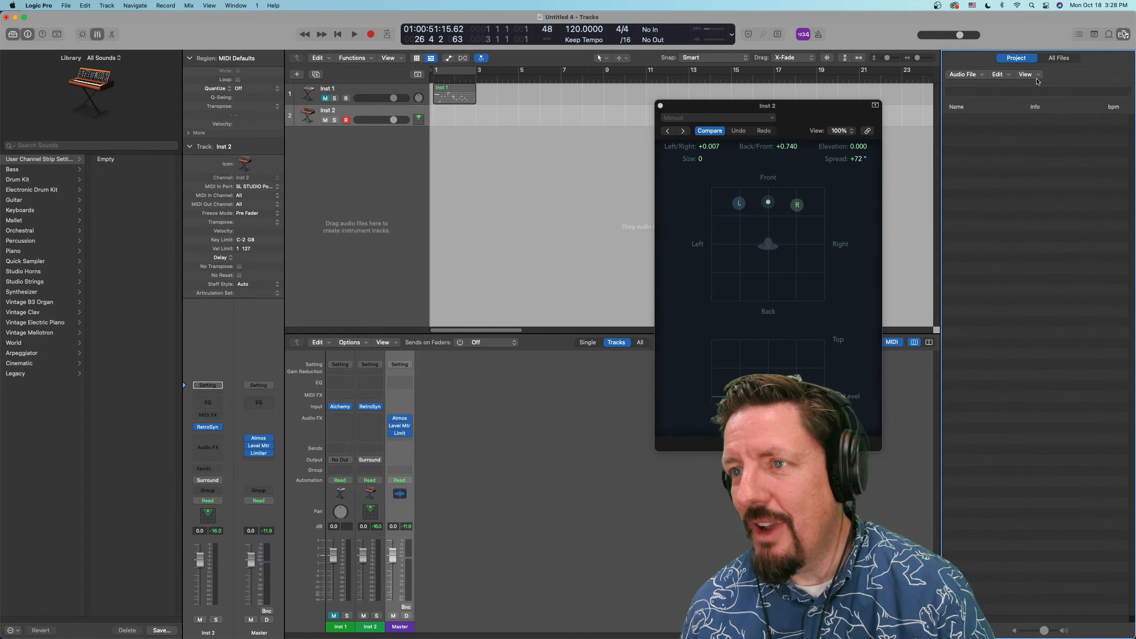
{"action": "left_click", "coordinate": [1109, 35]}
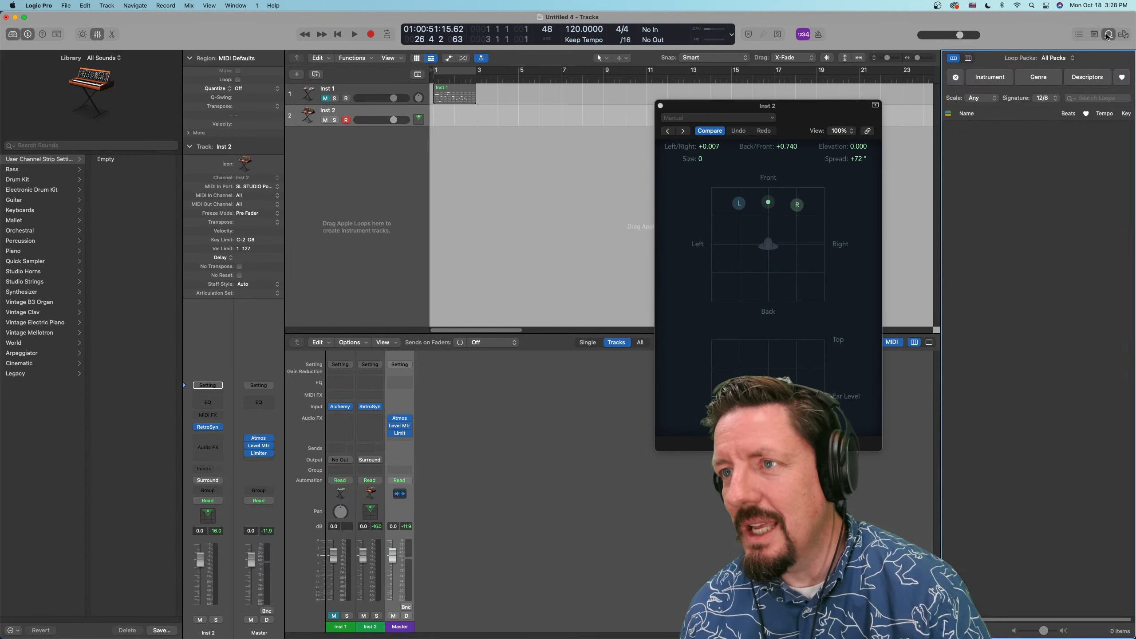
{"action": "left_click", "coordinate": [1084, 36]}
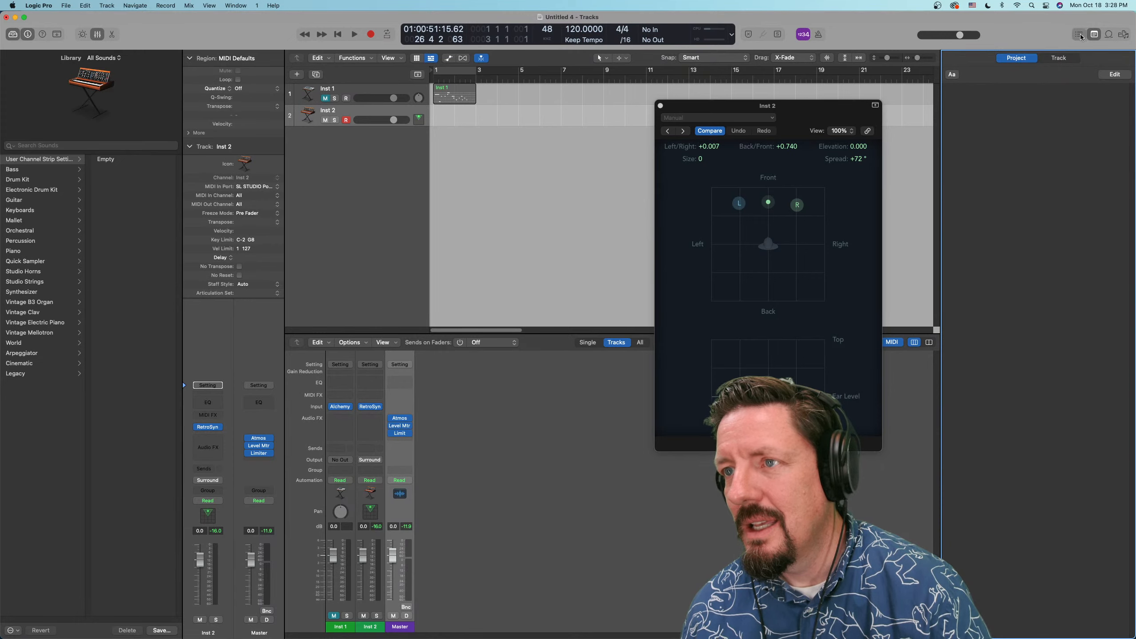
{"action": "left_click", "coordinate": [1095, 34]}
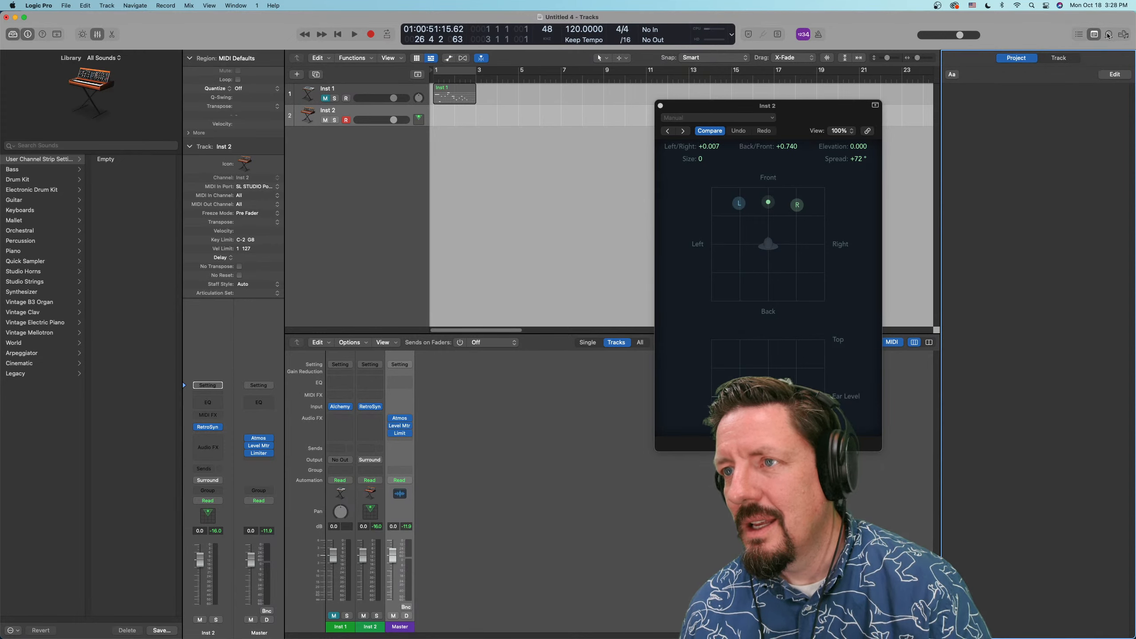
{"action": "left_click", "coordinate": [1109, 35]}
{"action": "left_click", "coordinate": [1124, 35]}
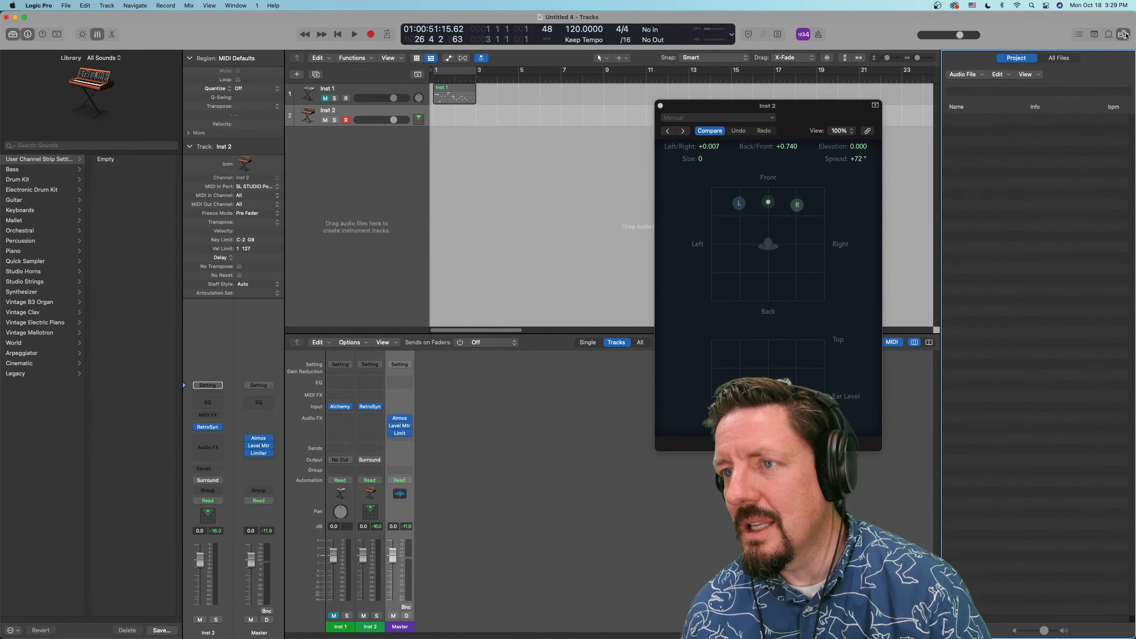
{"action": "left_click", "coordinate": [1054, 60]}
{"action": "left_click", "coordinate": [1016, 60]}
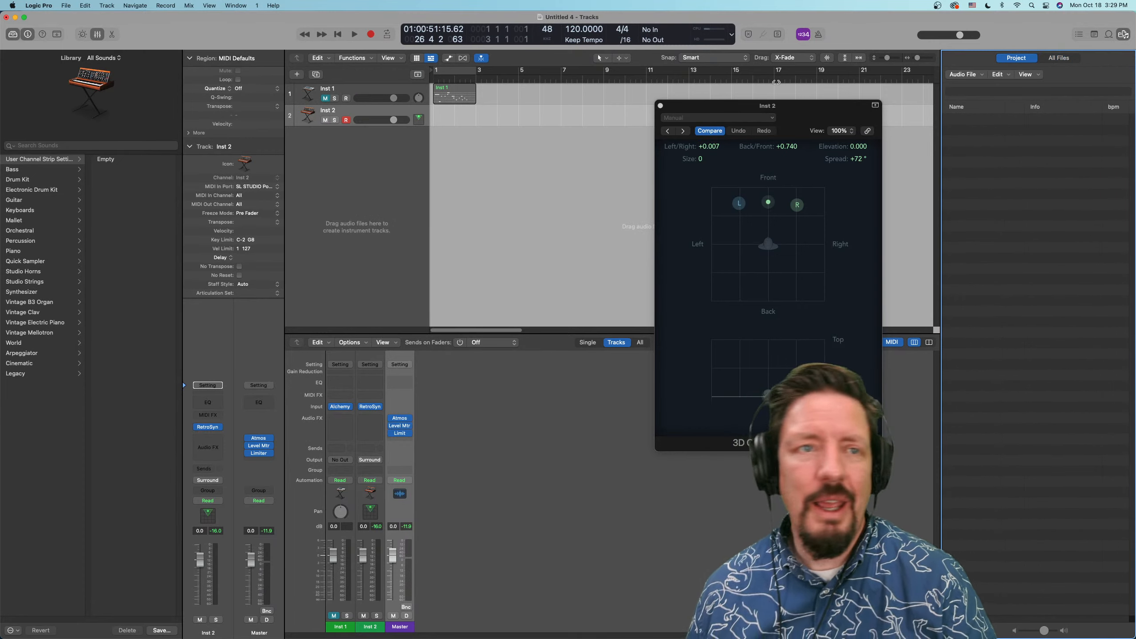
Examine the Advanced preferences, including the complete features option, and close the preferences window
{"action": "left_click", "coordinate": [39, 5]}
{"action": "mouse_move", "coordinate": [90, 33]}
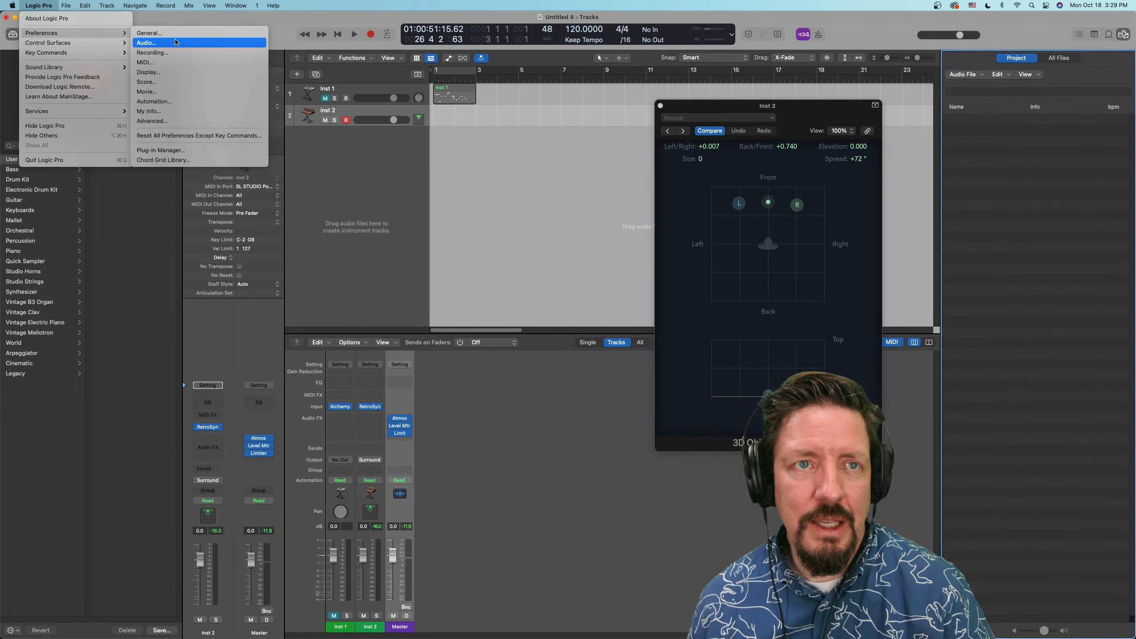
{"action": "left_click", "coordinate": [152, 121]}
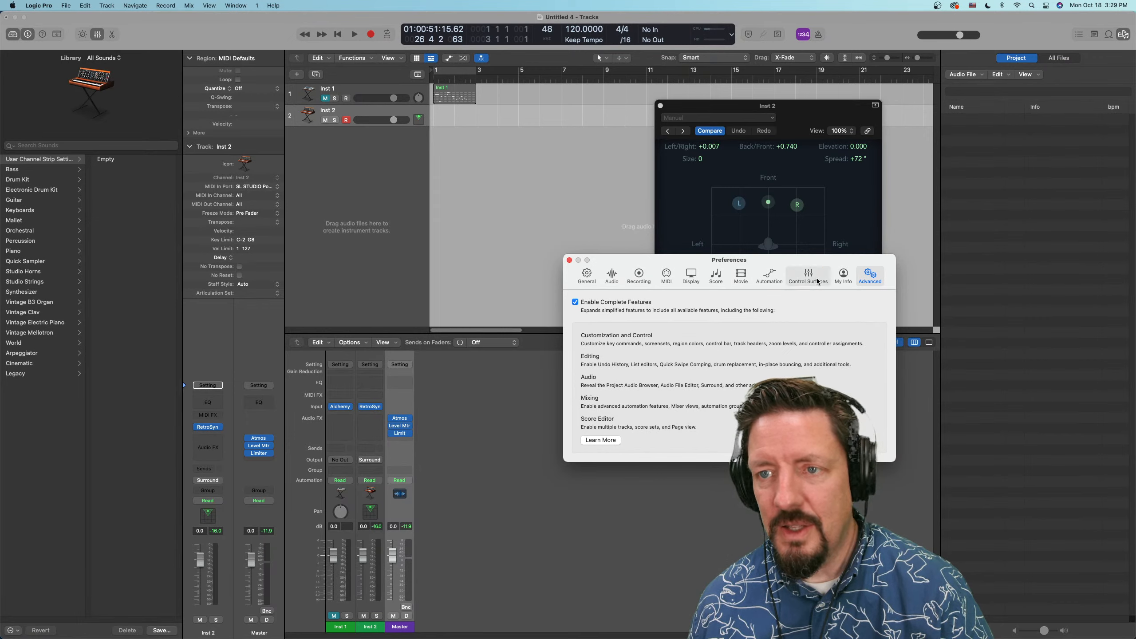
{"action": "left_click", "coordinate": [570, 260]}
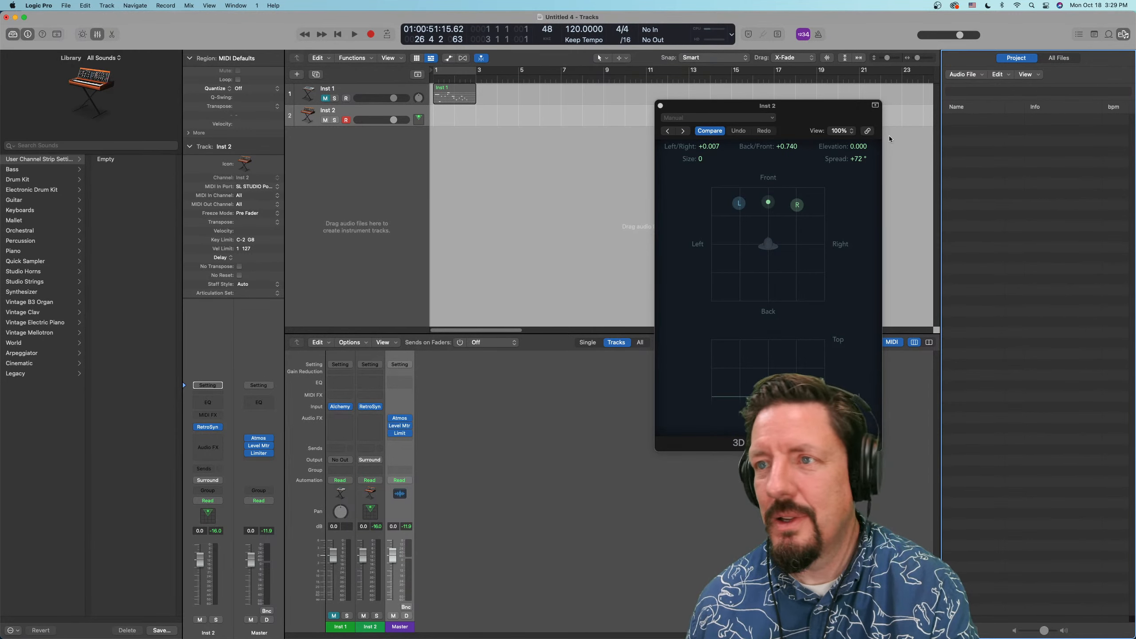
Limit the Loop Browser to the TRAKGIRL pack and look through its loops
{"action": "left_click", "coordinate": [1110, 35]}
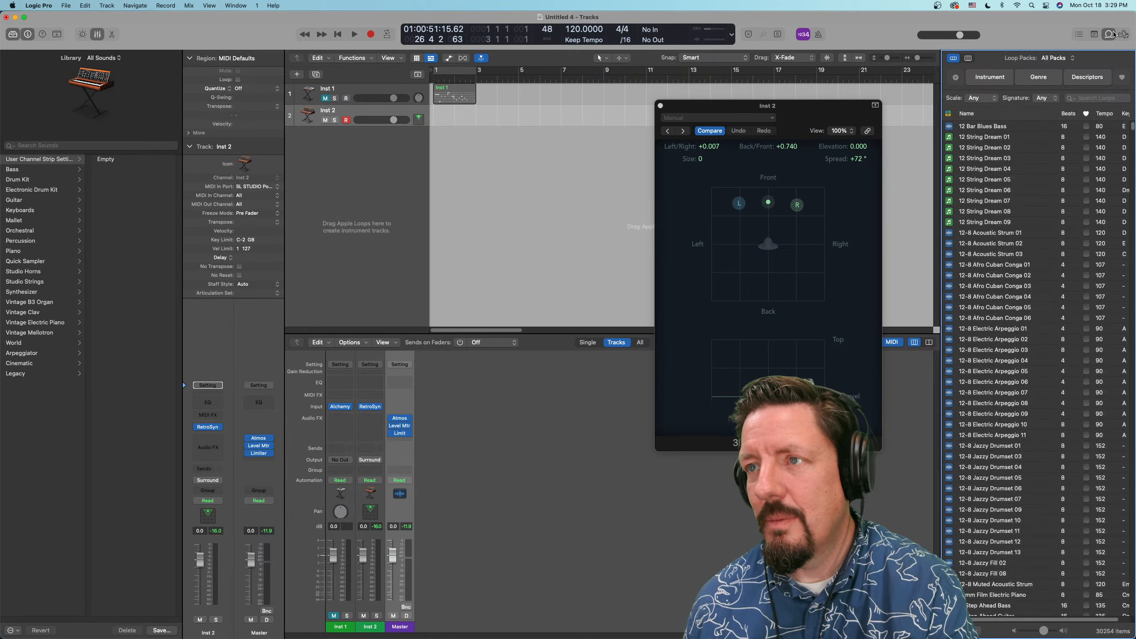
{"action": "left_click", "coordinate": [1050, 58]}
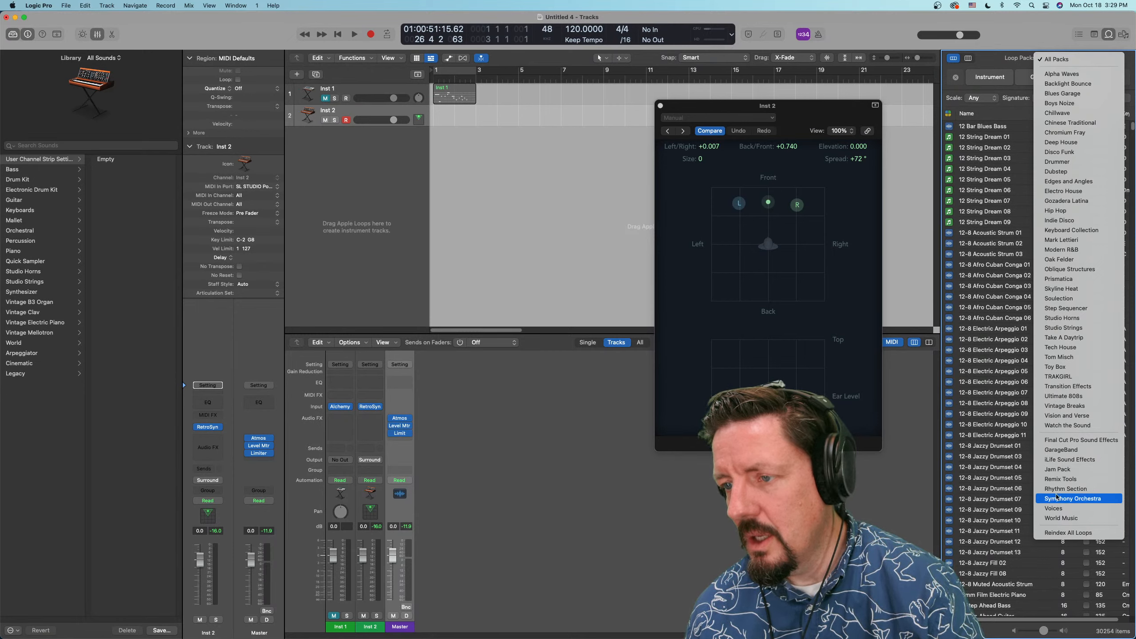
{"action": "left_click", "coordinate": [1058, 378]}
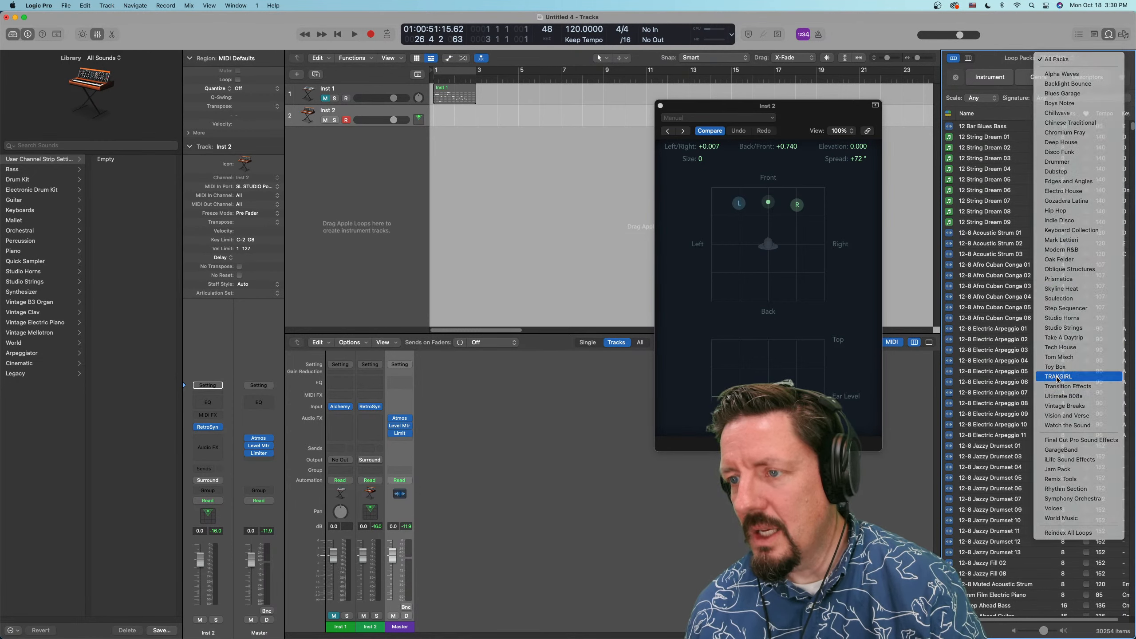
{"action": "scroll", "coordinate": [983, 169], "scroll_direction": "down", "scroll_amount": 20}
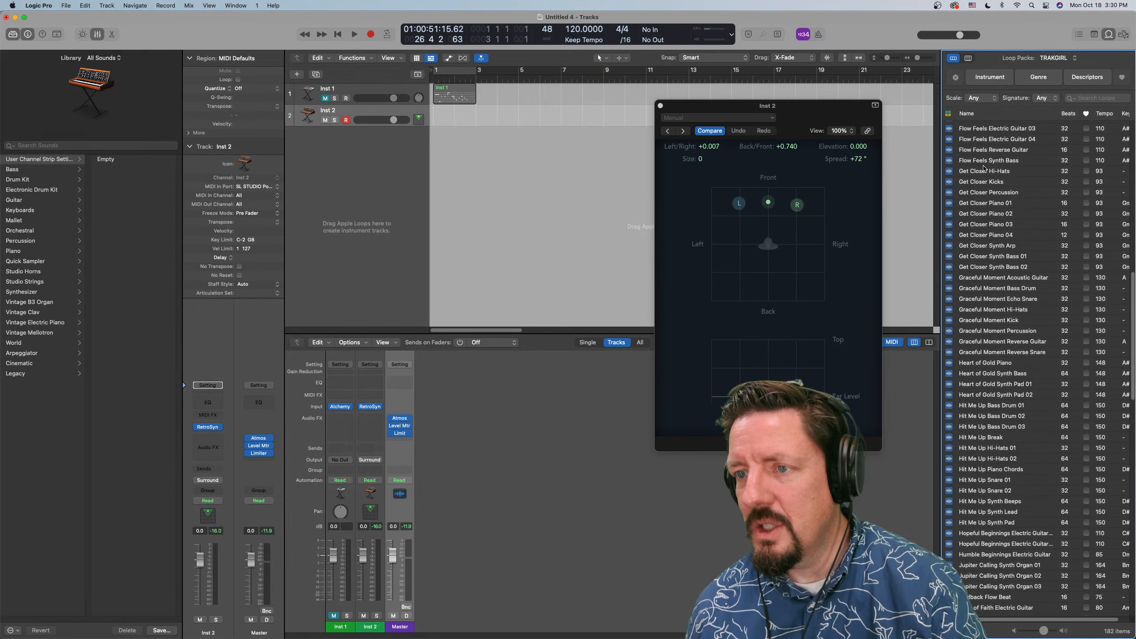
{"action": "scroll", "coordinate": [982, 169], "scroll_direction": "up", "scroll_amount": 20}
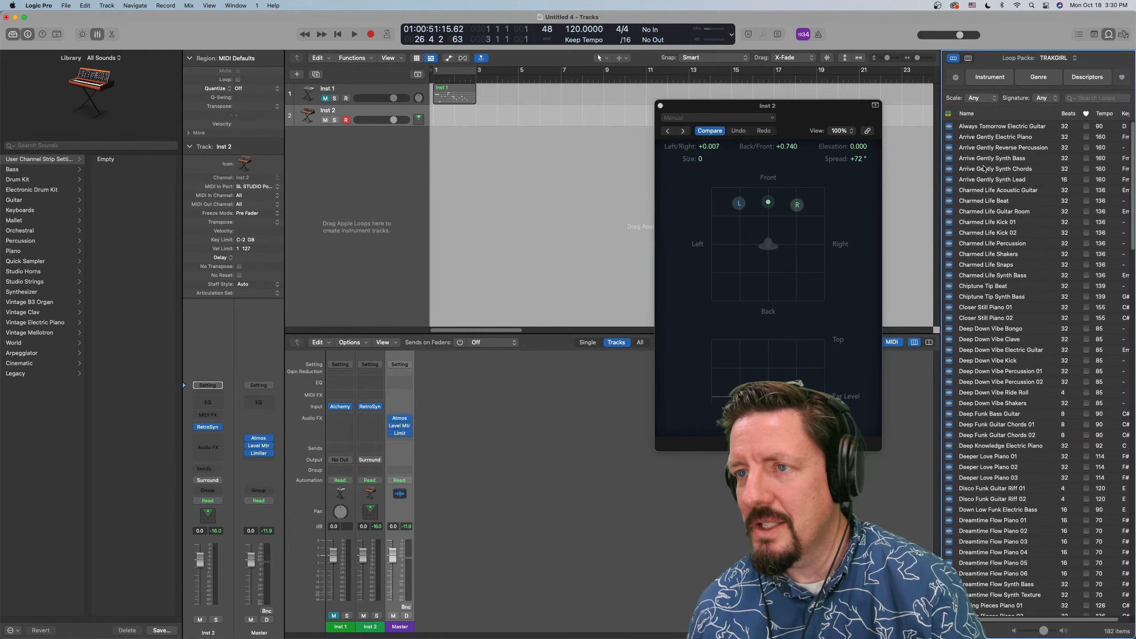
Switch the Loop Browser to the Soulection pack and look through its loops
{"action": "left_click", "coordinate": [1068, 60]}
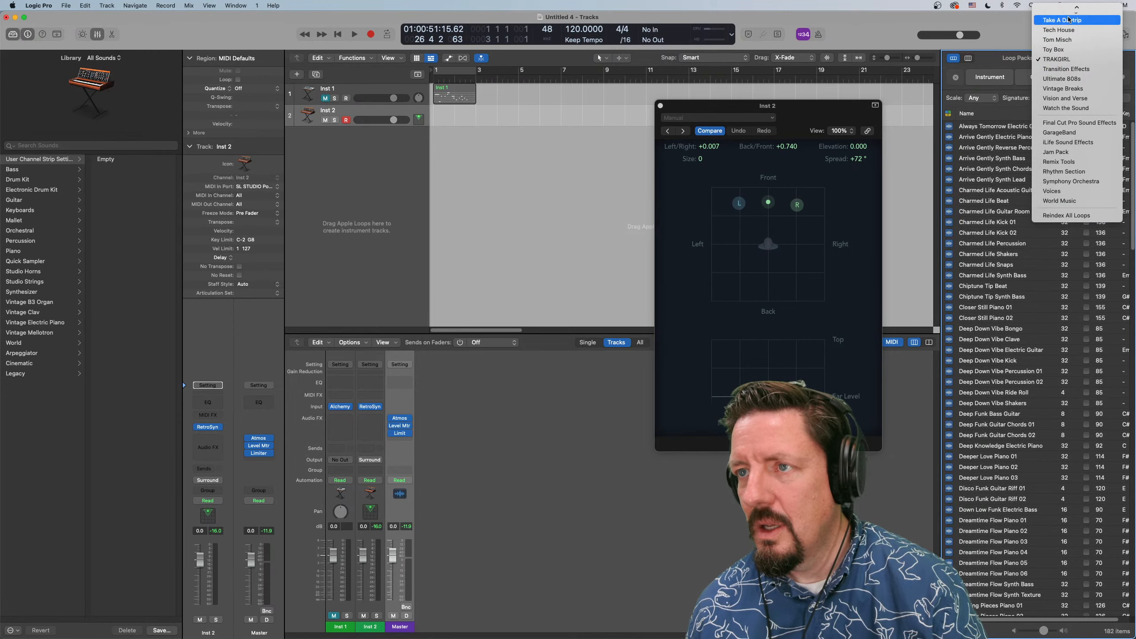
{"action": "scroll", "coordinate": [1075, 76], "scroll_direction": "up", "scroll_amount": 5}
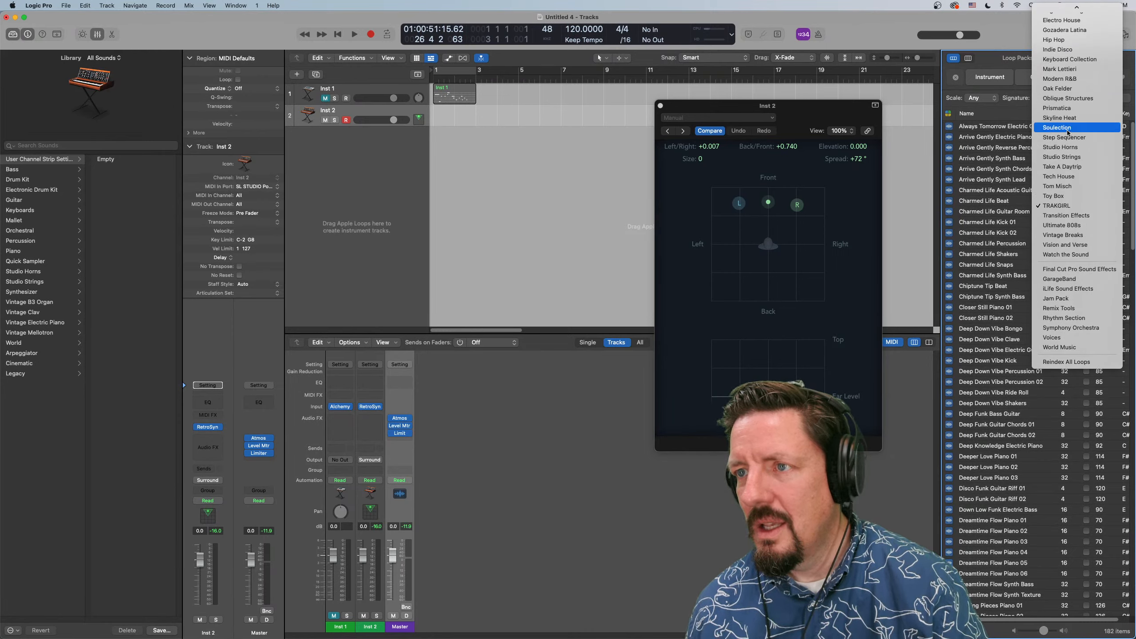
{"action": "left_click", "coordinate": [1067, 129]}
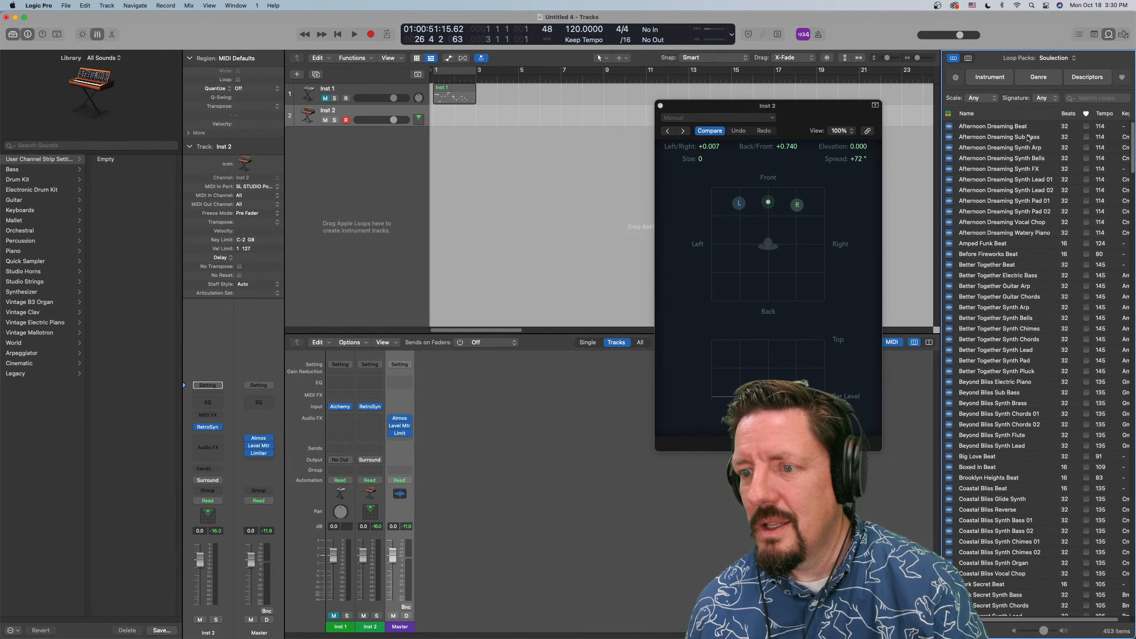
{"action": "scroll", "coordinate": [1028, 138], "scroll_direction": "down", "scroll_amount": 20}
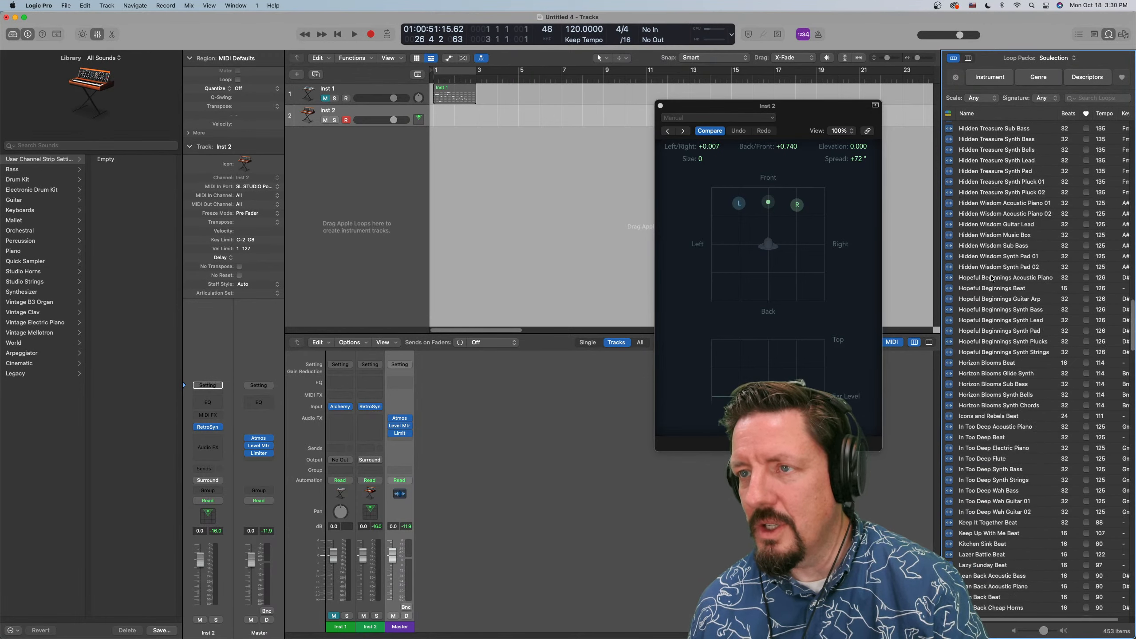
{"action": "scroll", "coordinate": [991, 278], "scroll_direction": "up", "scroll_amount": 15}
Reset the Loop Browser to All Packs, check the Project audio browser briefly, and return to the loops
{"action": "left_click", "coordinate": [1056, 60]}
{"action": "scroll", "coordinate": [1073, 89], "scroll_direction": "up", "scroll_amount": 5}
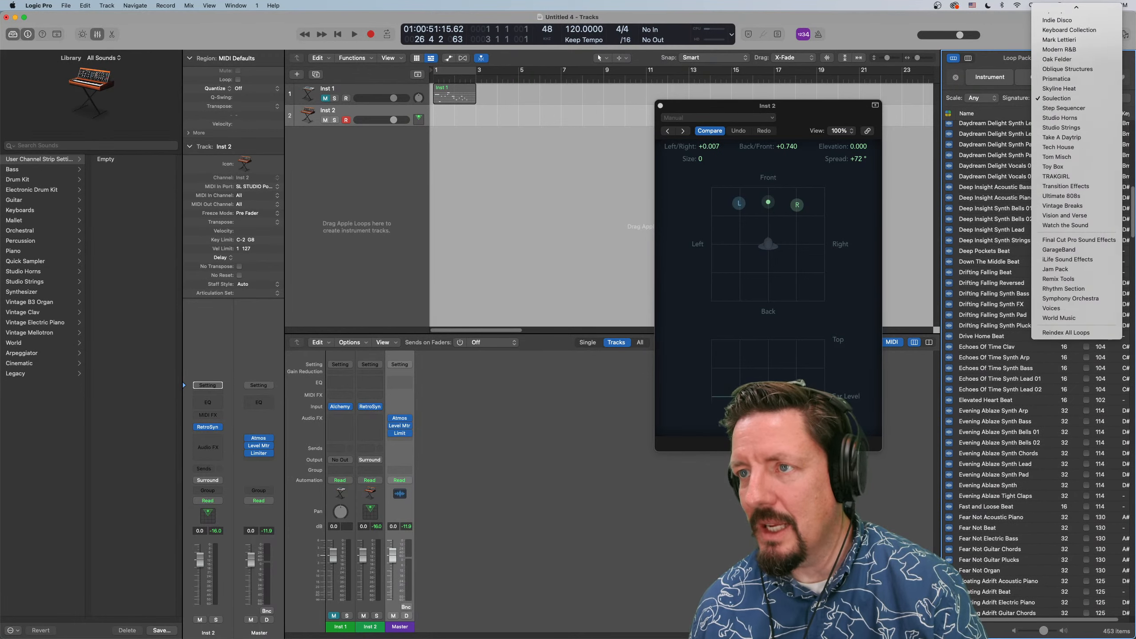
{"action": "scroll", "coordinate": [1060, 39], "scroll_direction": "up", "scroll_amount": 2}
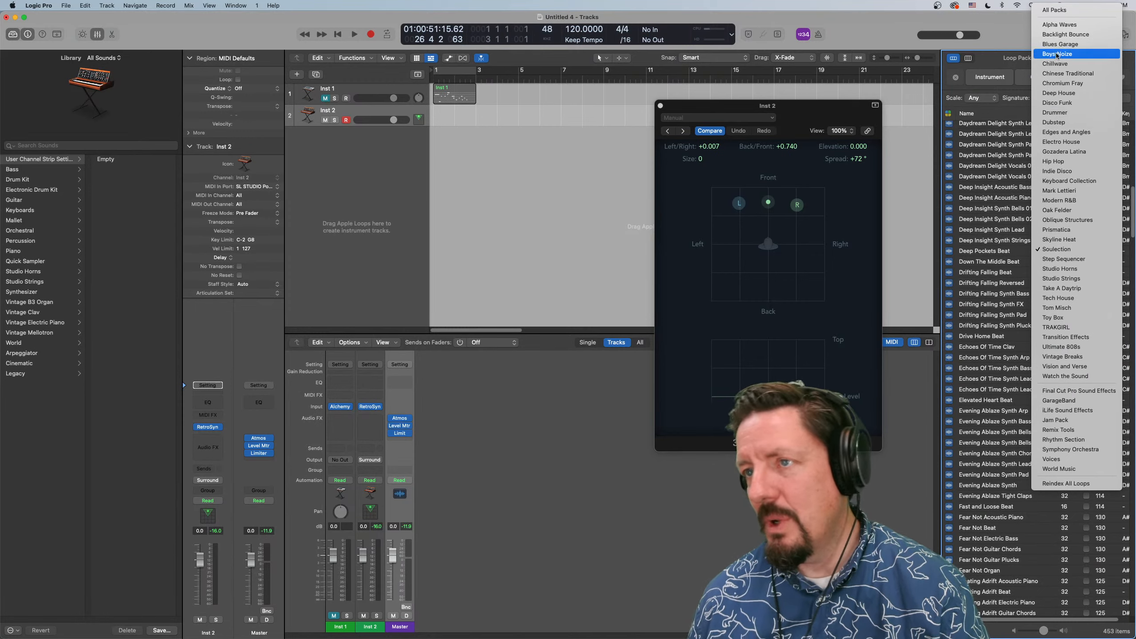
{"action": "left_click", "coordinate": [1070, 10]}
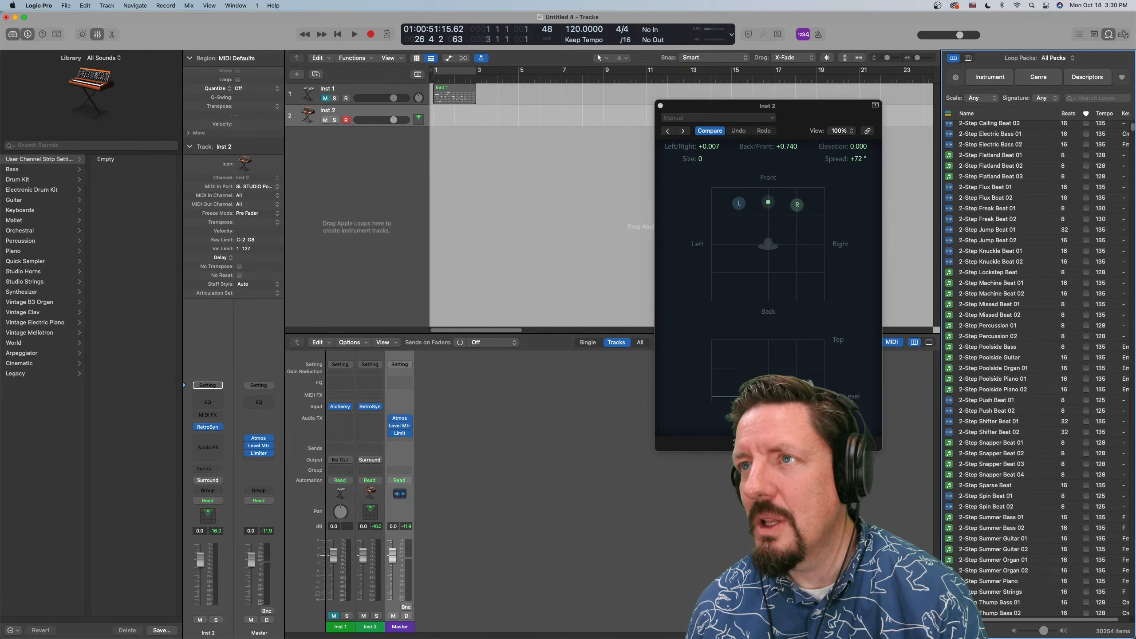
{"action": "left_click", "coordinate": [1123, 36]}
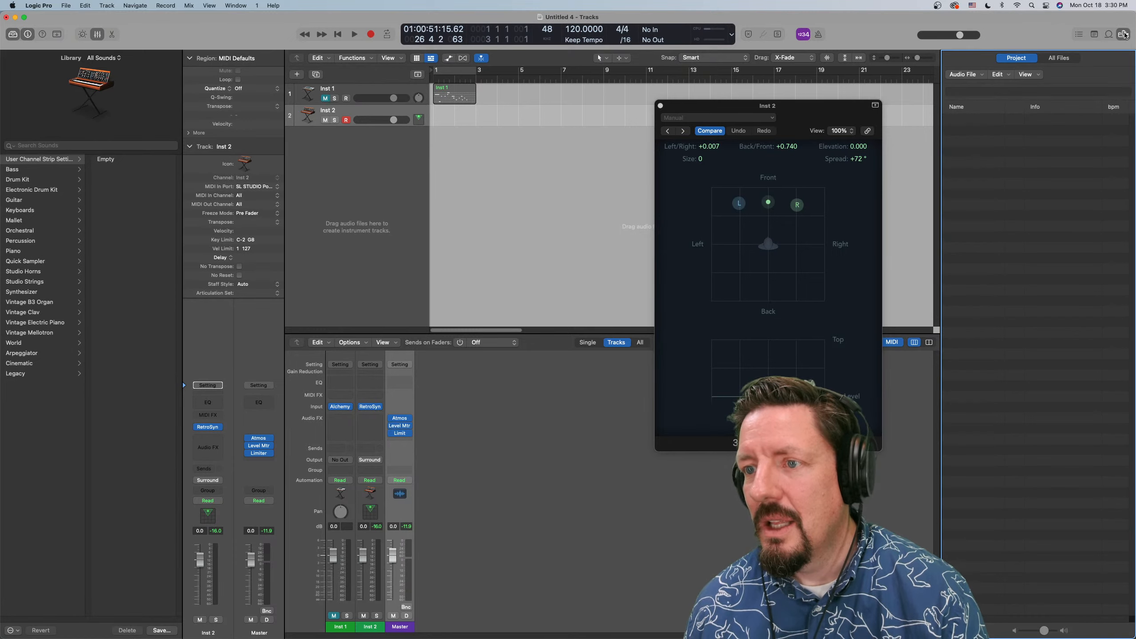
{"action": "left_click", "coordinate": [1108, 34]}
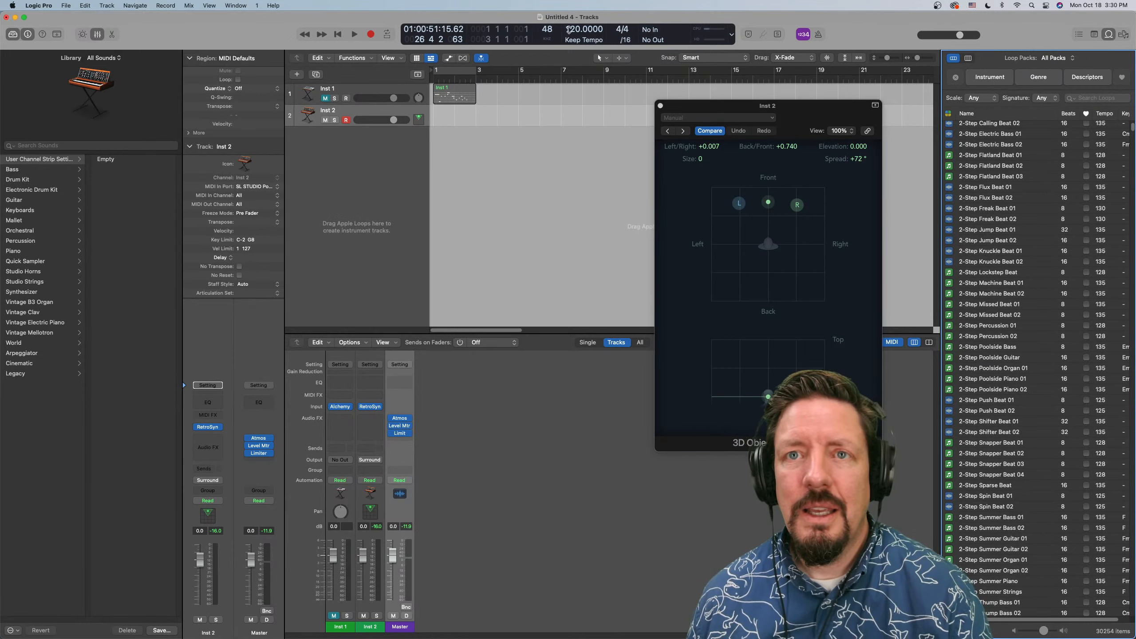
Lower the project tempo to 5, check the loop playback key options, and audition the 2-Step Snapper Beat 01 loop
{"action": "left_click_drag", "start_coordinate": [568, 30], "coordinate": [569, 179]}
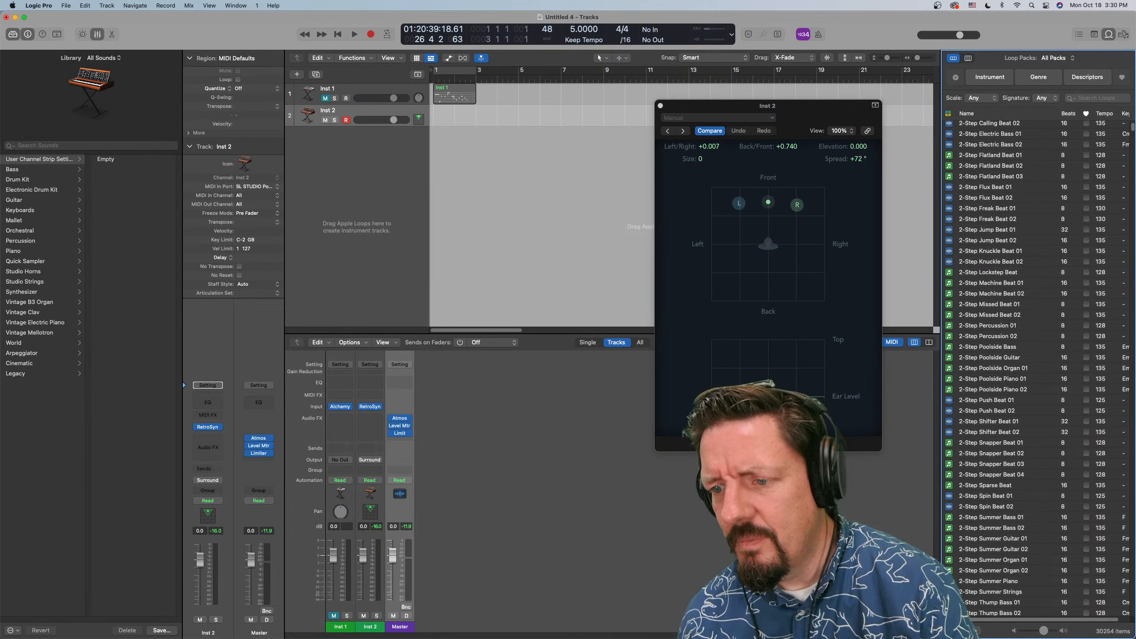
{"action": "right_click", "coordinate": [951, 475]}
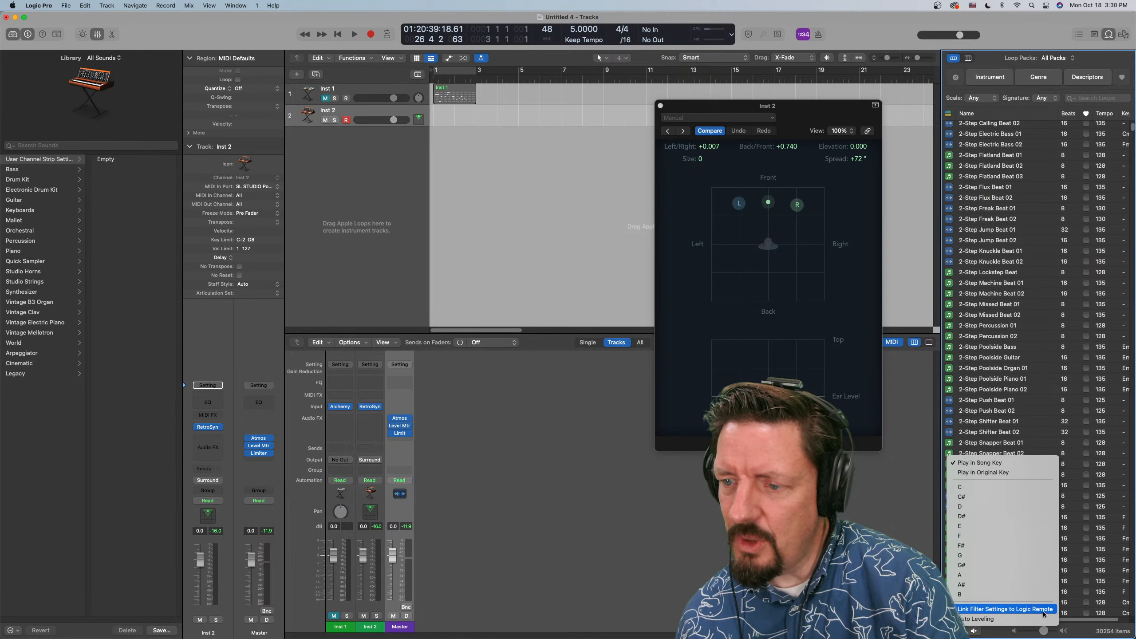
{"action": "left_click", "coordinate": [1077, 629]}
{"action": "left_click", "coordinate": [986, 443]}
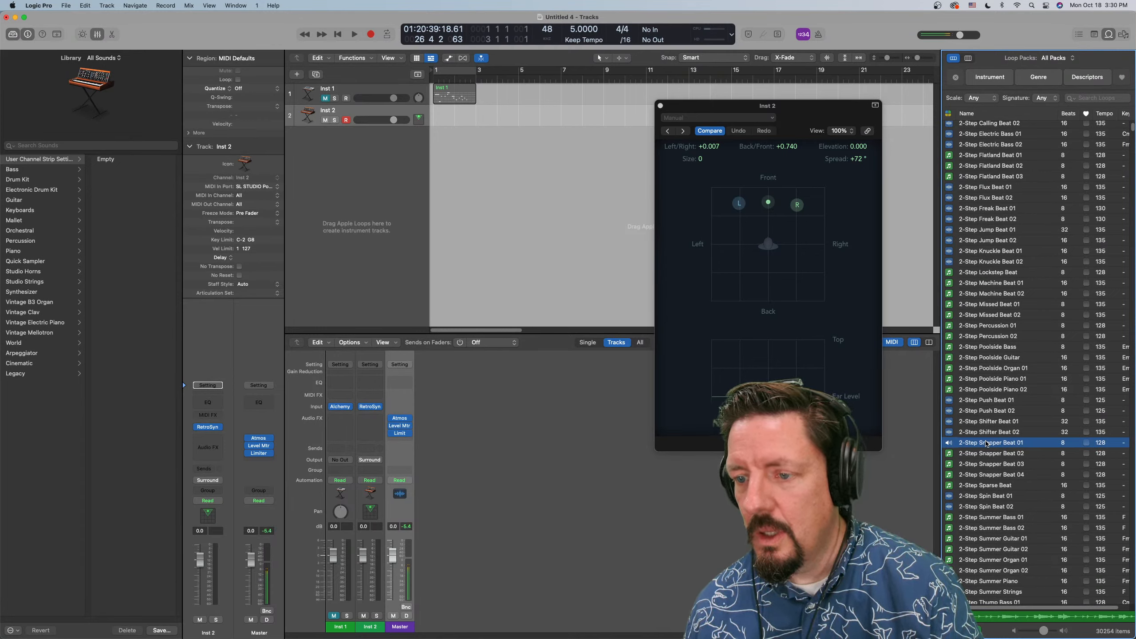
{"action": "left_click", "coordinate": [985, 442]}
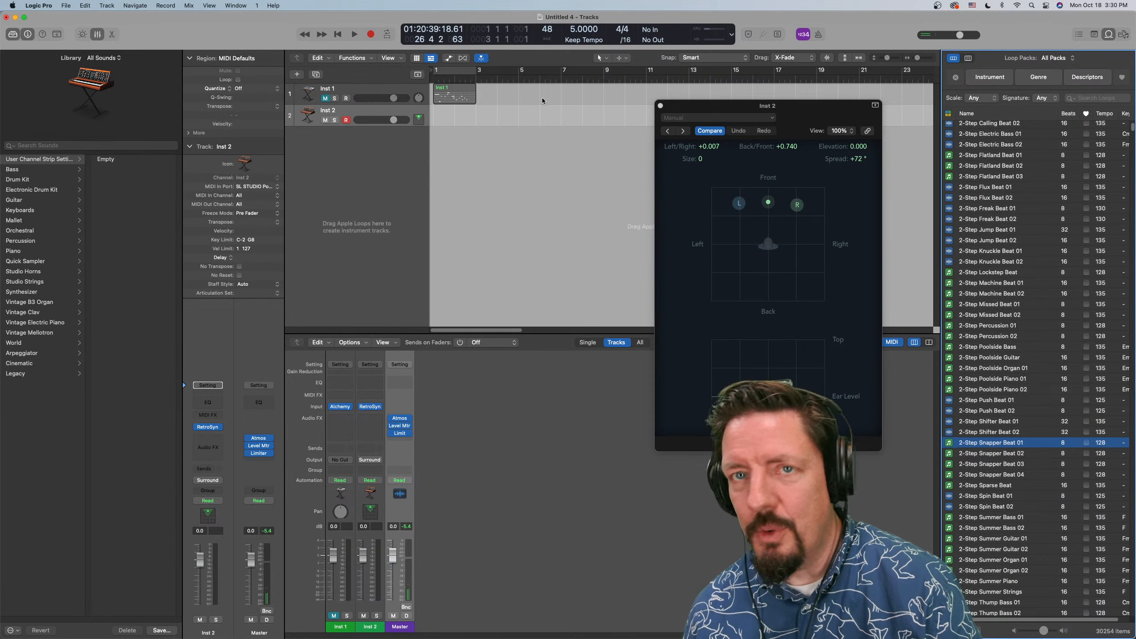
Set the project tempo to 120
{"action": "double_click", "coordinate": [573, 29]}
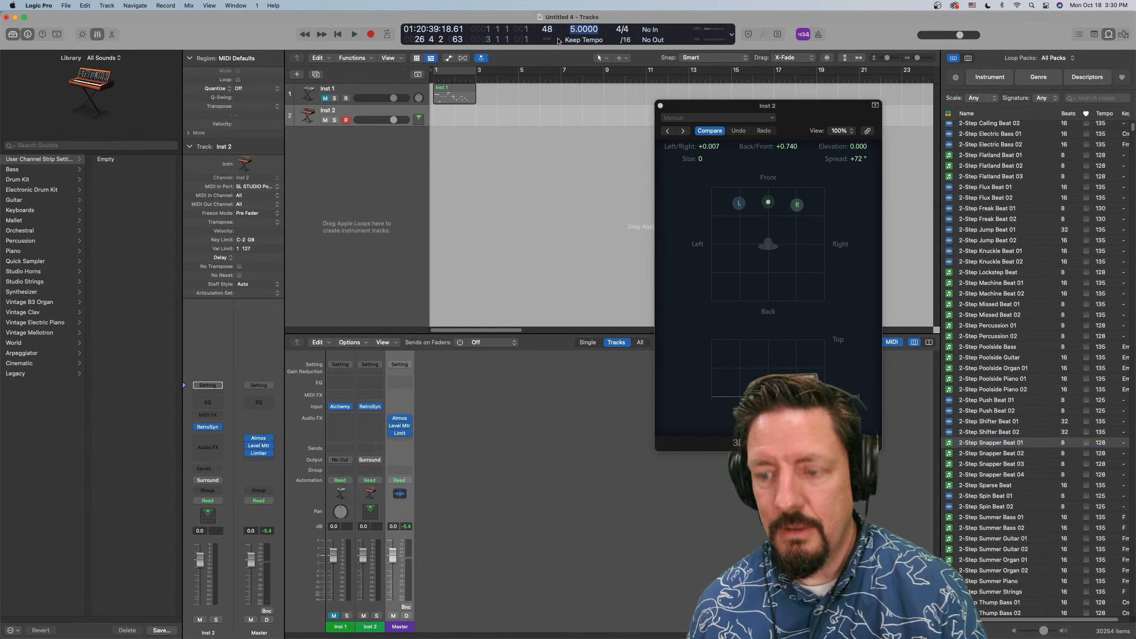
{"action": "type", "text": "120"}
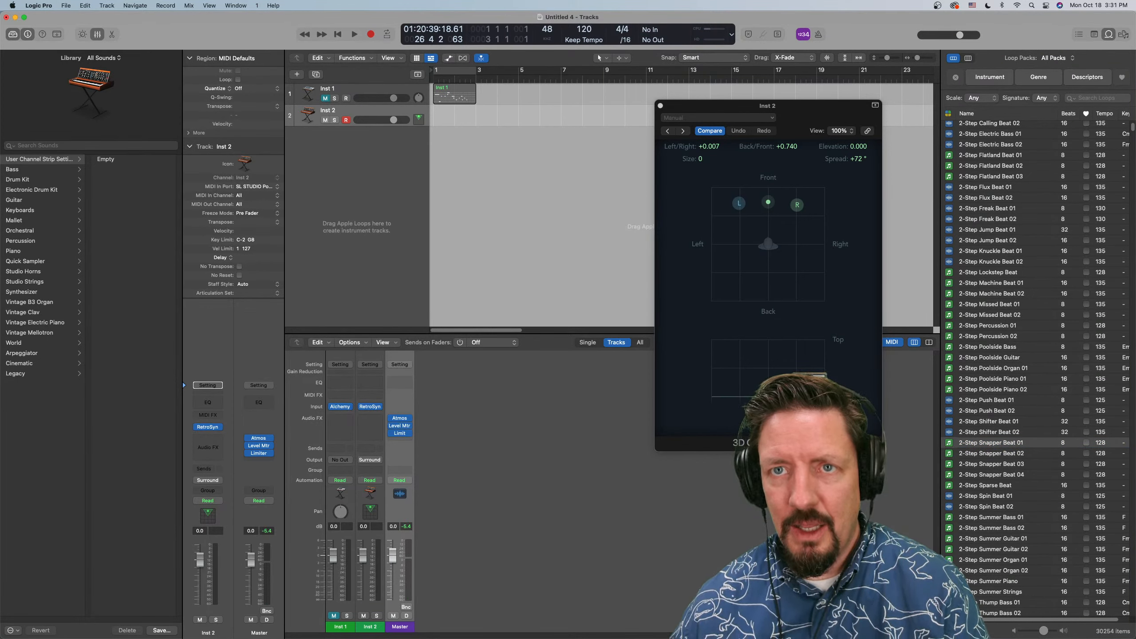
{"action": "key", "text": "Return"}
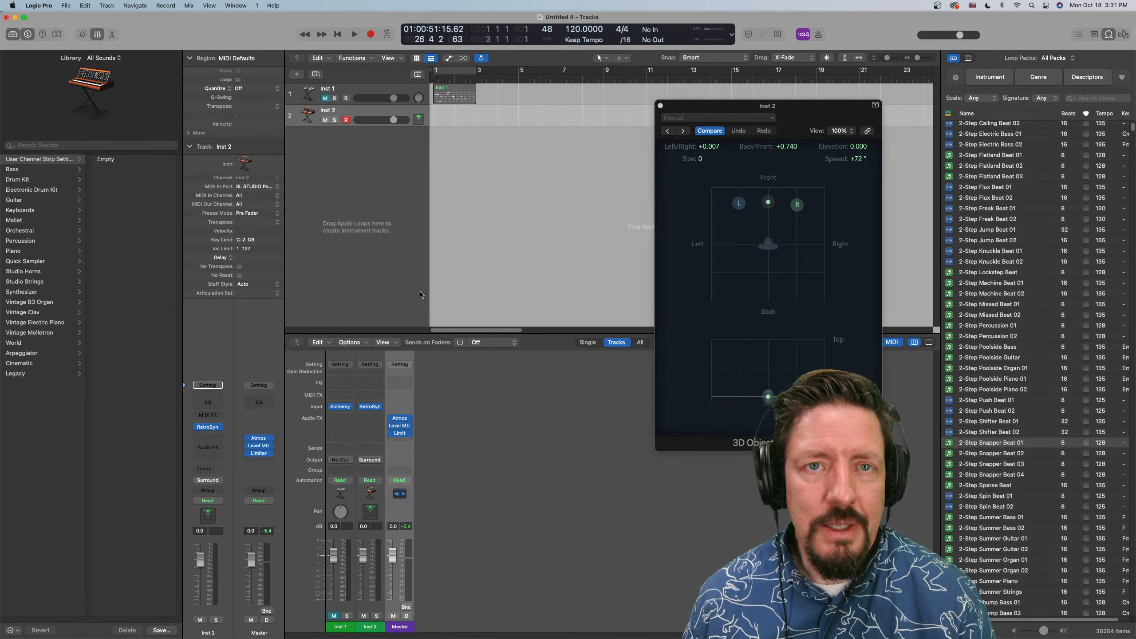
{"action": "left_click", "coordinate": [369, 58]}
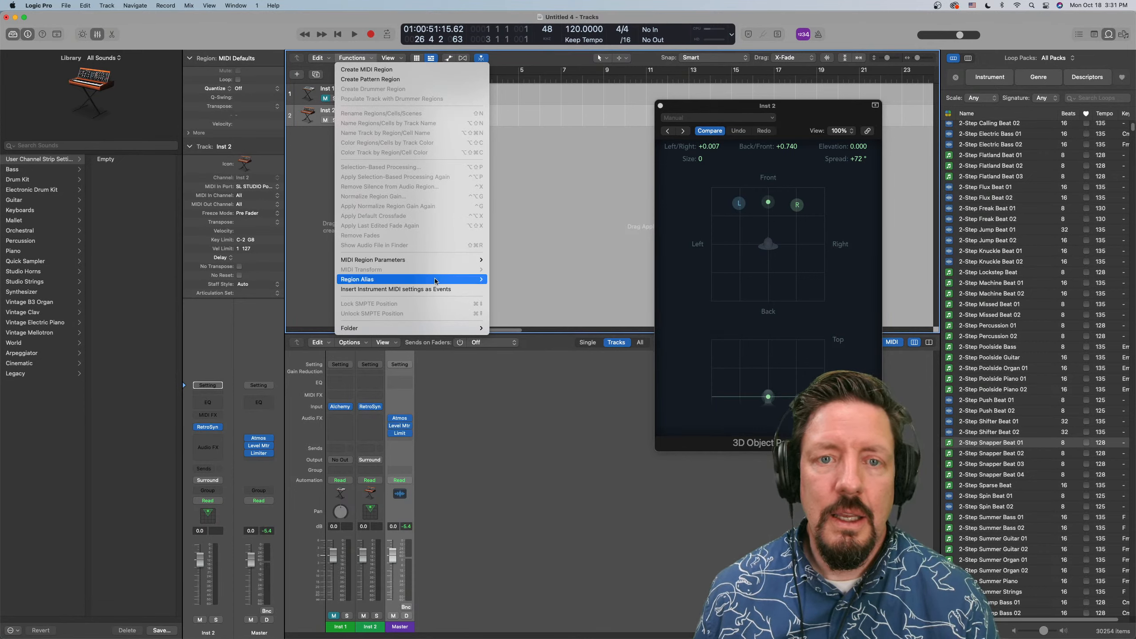
{"action": "mouse_move", "coordinate": [412, 328]}
{"action": "left_click", "coordinate": [566, 223]}
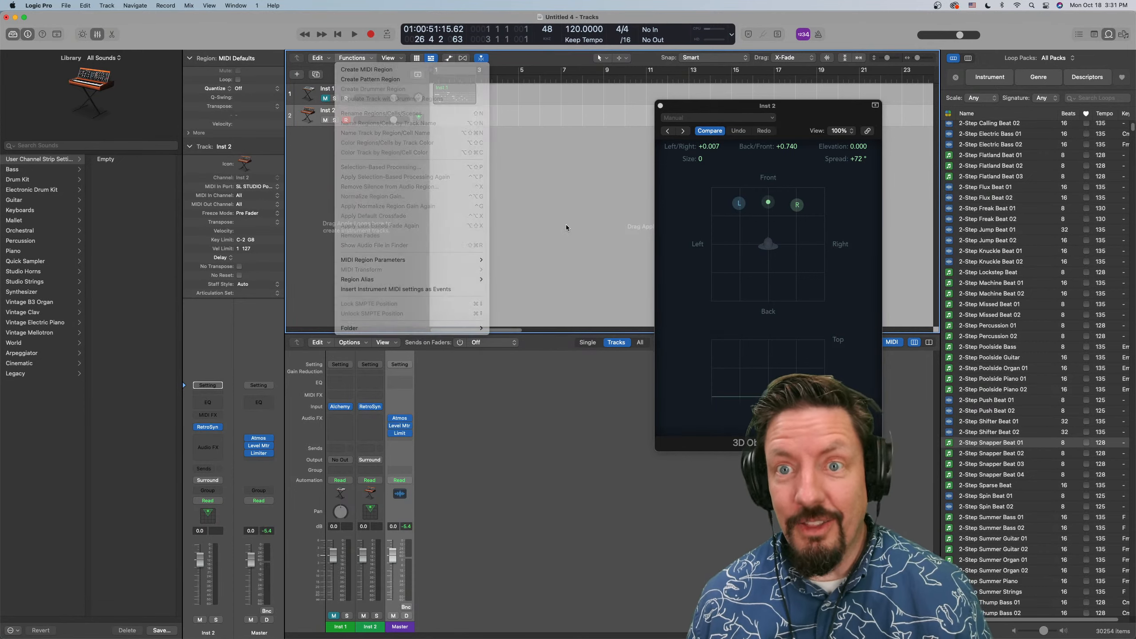
Close the 3D Object Panner window and expand the additional region parameters in the inspector
{"action": "left_click", "coordinate": [660, 106]}
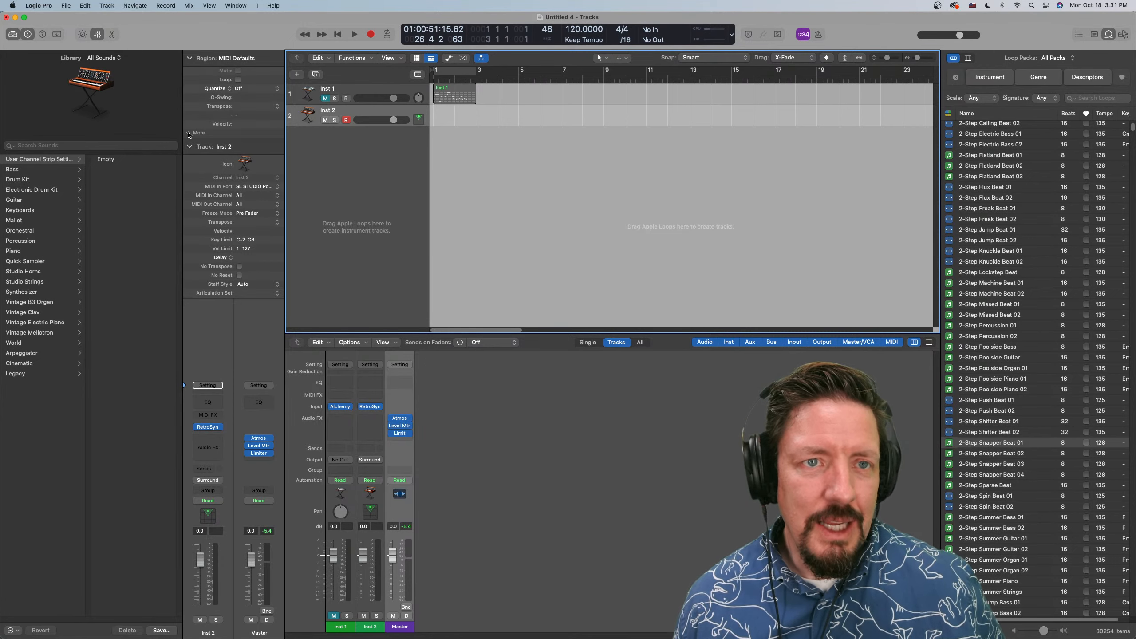
{"action": "left_click", "coordinate": [193, 134]}
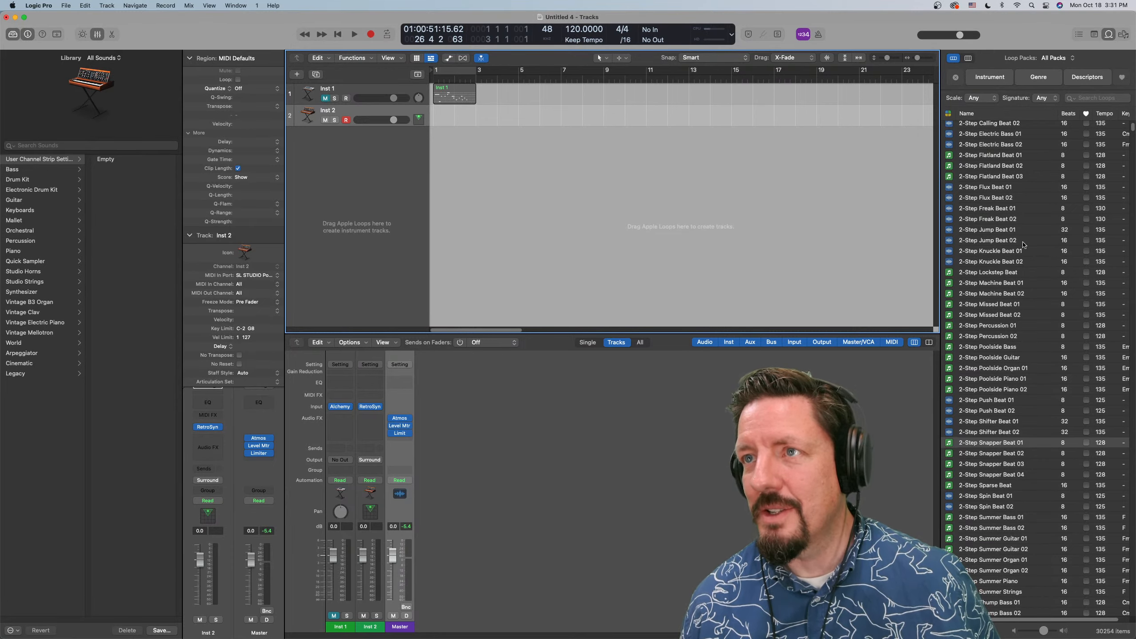
Browse All Files to the Music folder and preview the audio file drum machine#13.8.wav
{"action": "left_click", "coordinate": [1123, 35]}
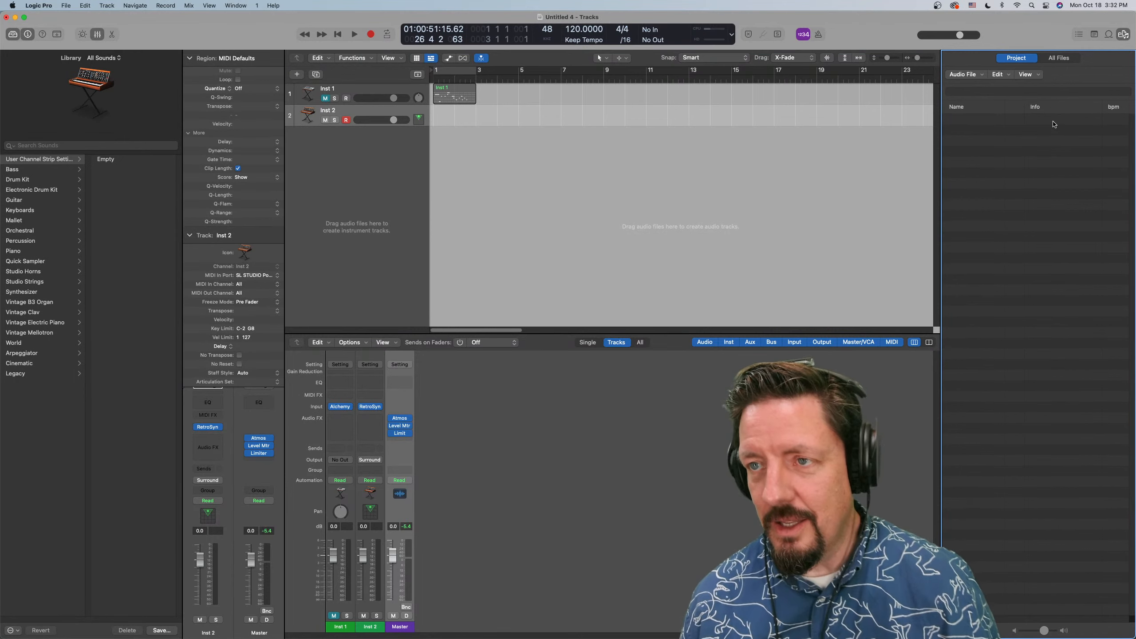
{"action": "left_click", "coordinate": [978, 74]}
{"action": "left_click", "coordinate": [973, 86]}
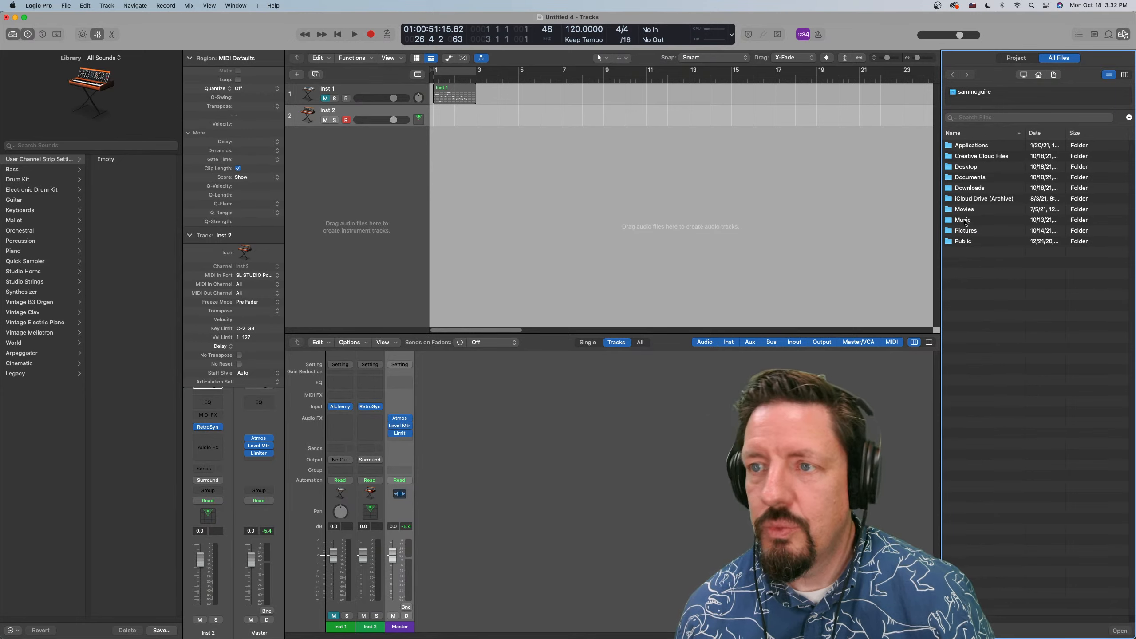
{"action": "double_click", "coordinate": [963, 220]}
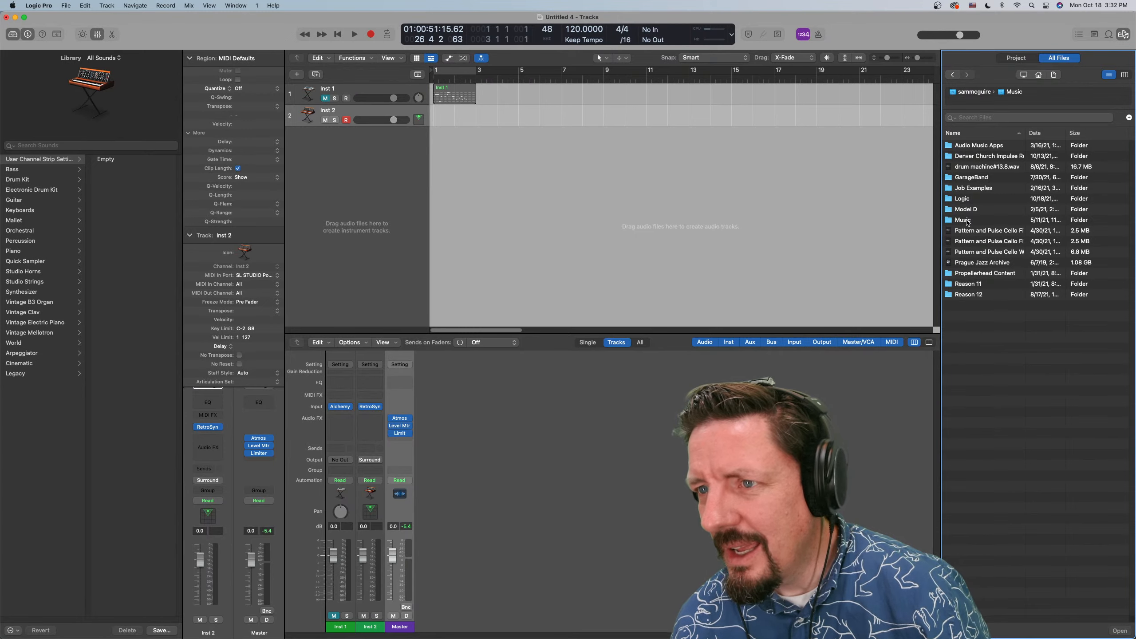
{"action": "left_click", "coordinate": [966, 168]}
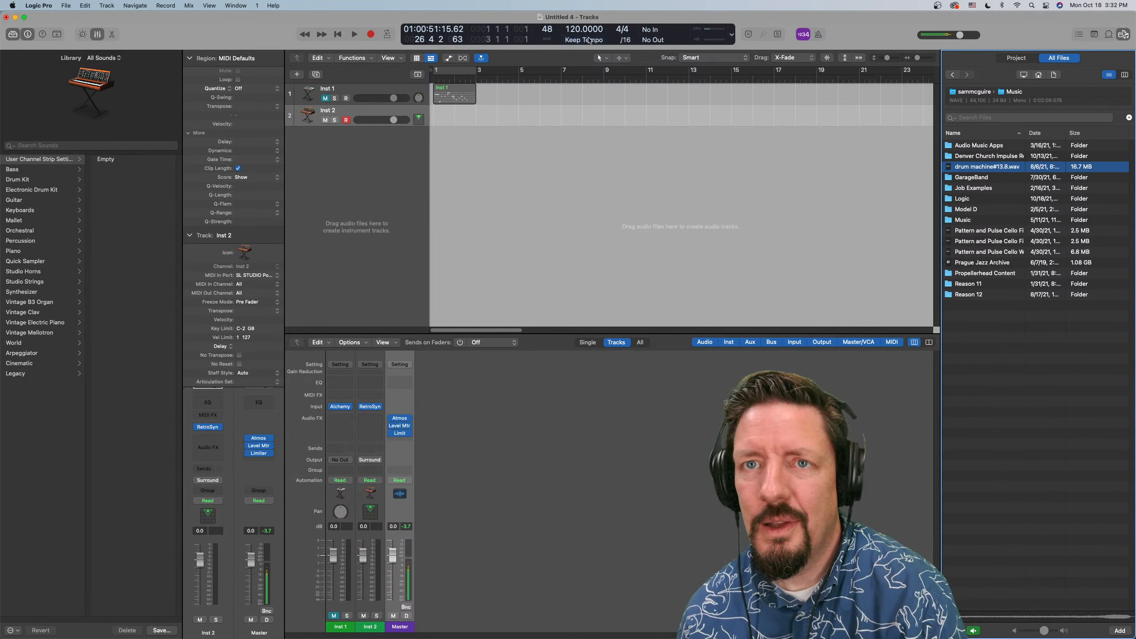
Set the project tempo to 5 during the drum machine#13.8.wav preview, and briefly start and stop project playback
{"action": "left_click_drag", "start_coordinate": [577, 29], "coordinate": [588, 184]}
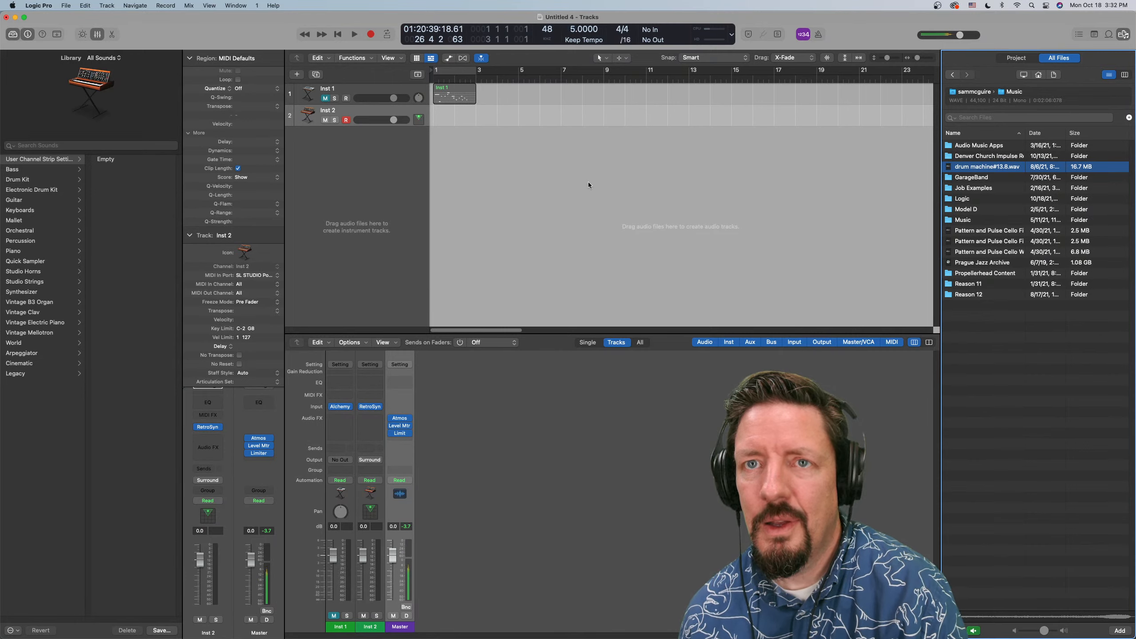
{"action": "key", "text": "space"}
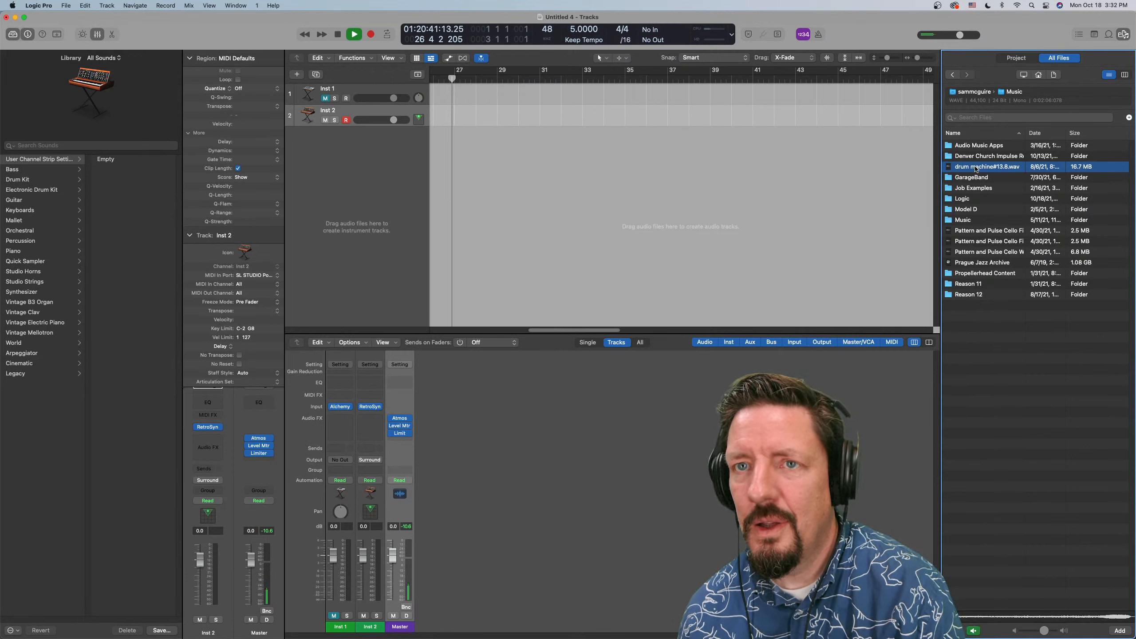
{"action": "key", "text": "space"}
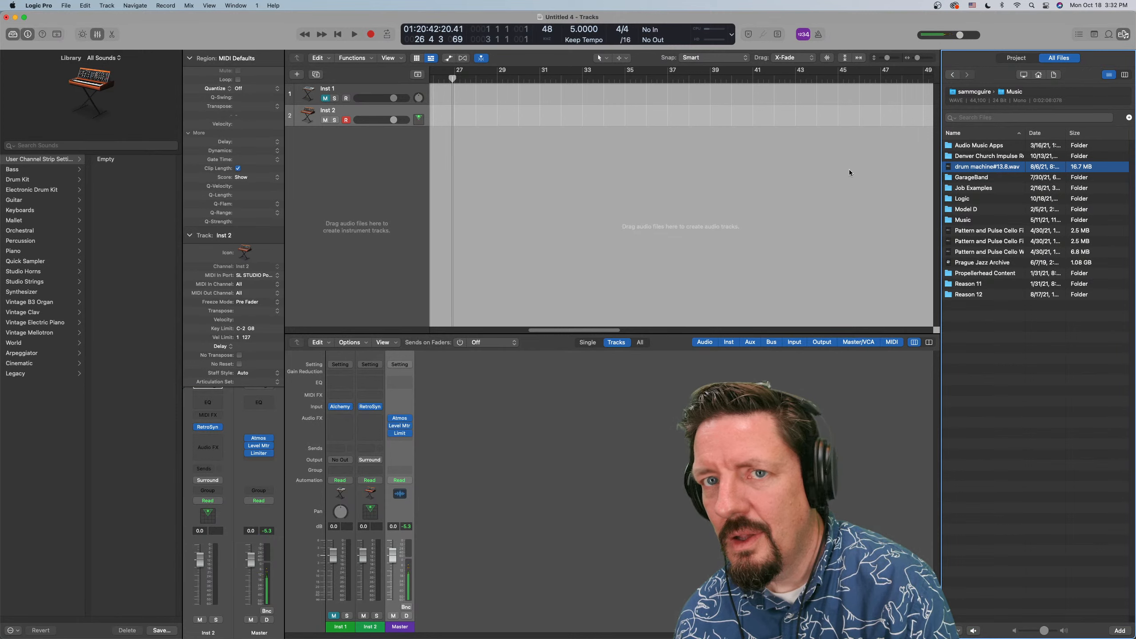
Preview the first Pattern and Pulse Cello file and drum machine#13.8.wav again, briefly running project playback during the preview
{"action": "left_click", "coordinate": [969, 230]}
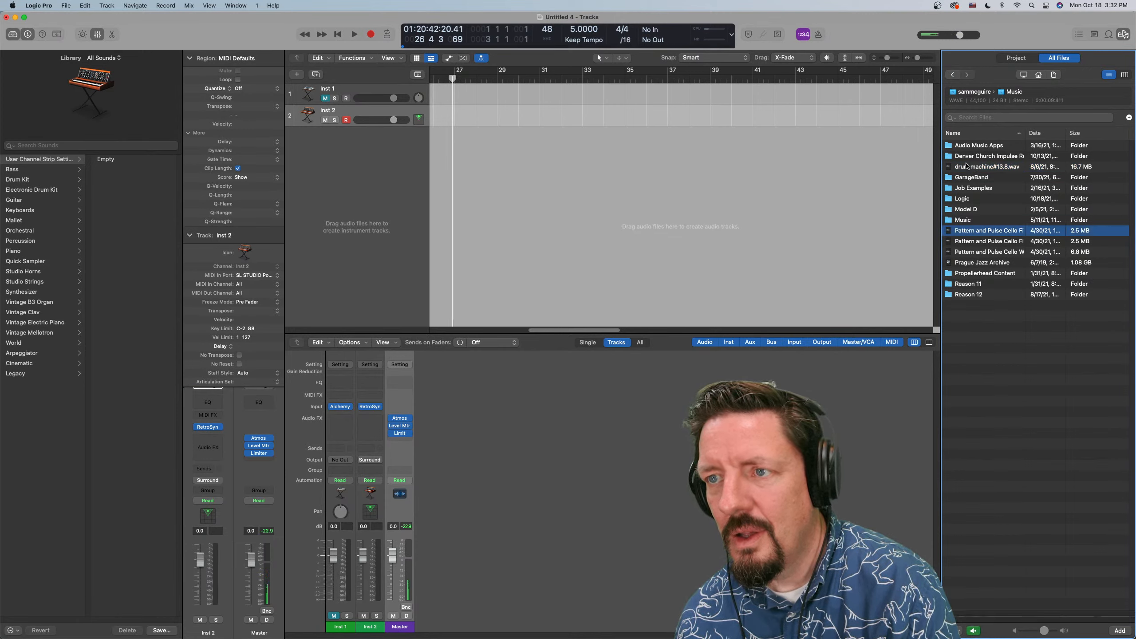
{"action": "left_click", "coordinate": [966, 166]}
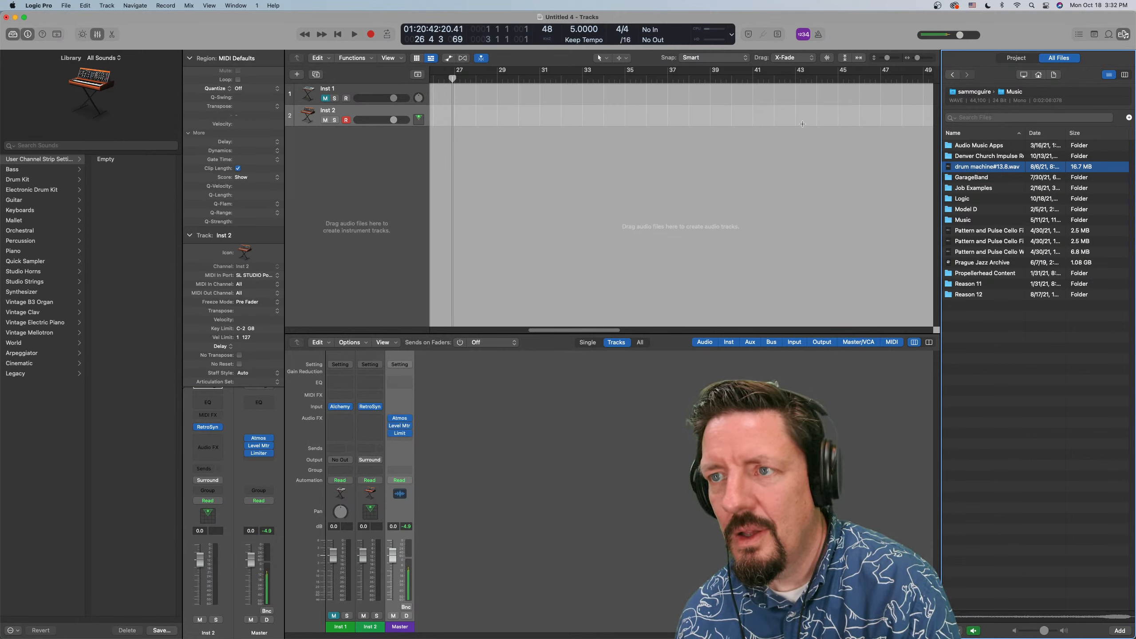
{"action": "key", "text": "space"}
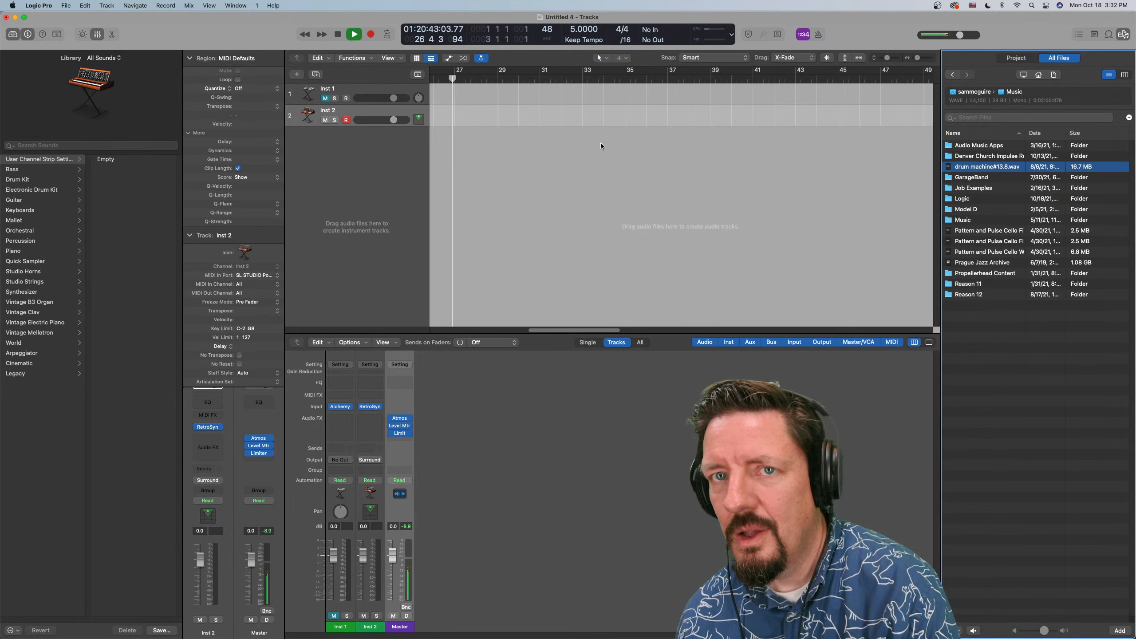
{"action": "left_click", "coordinate": [980, 165]}
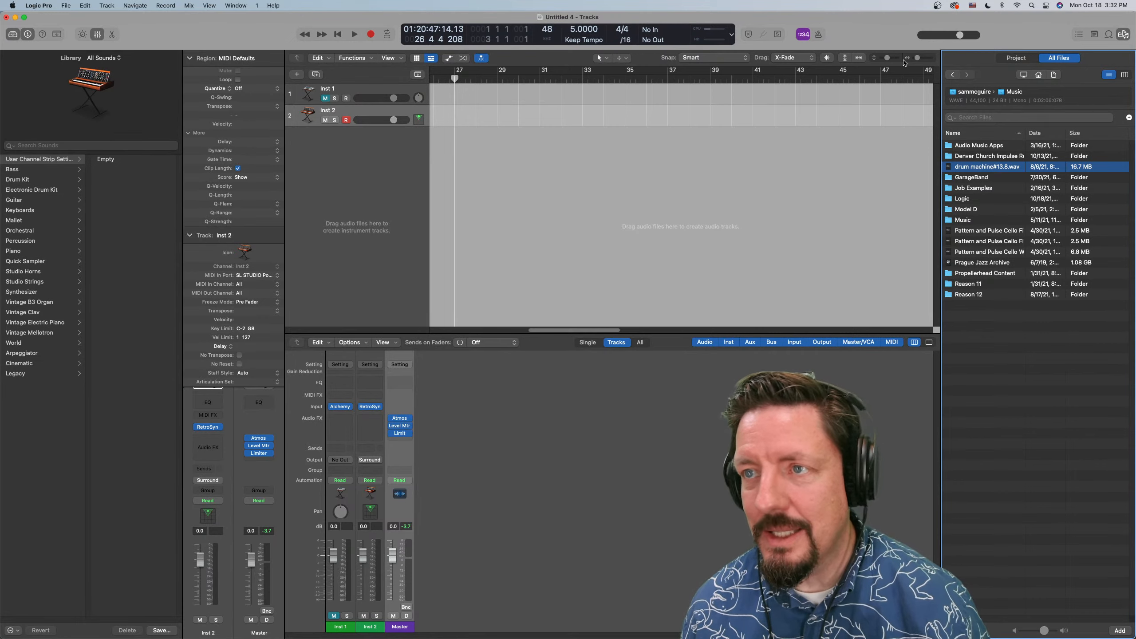
Show the project's audio files in the browser and look through the instrument plug-ins available for Inst 2
{"action": "left_click", "coordinate": [1015, 59]}
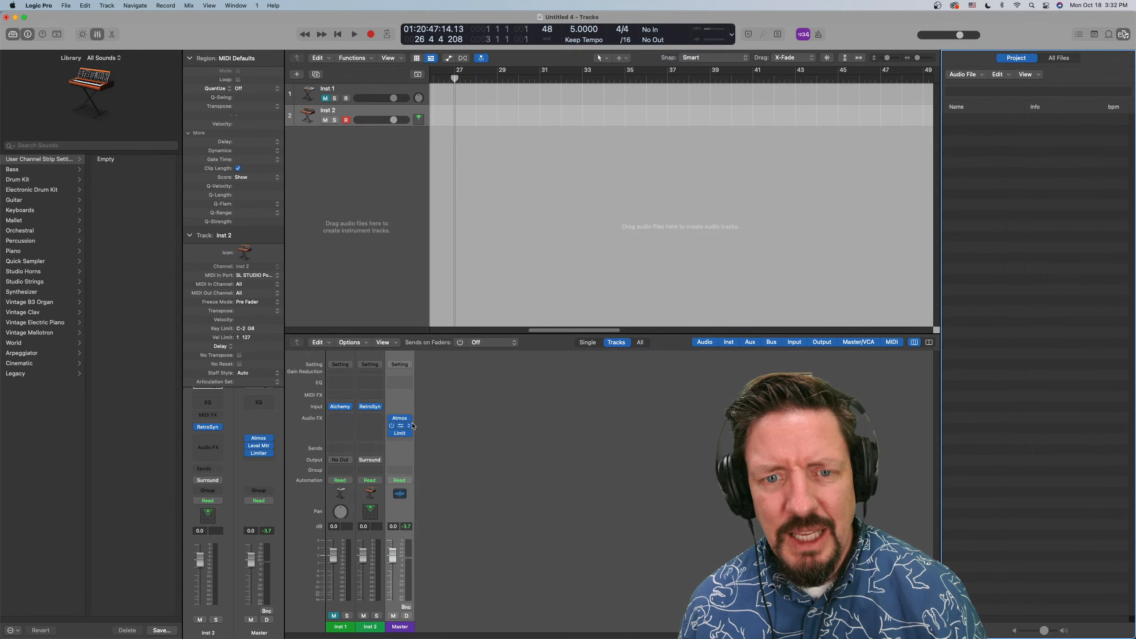
{"action": "left_click", "coordinate": [380, 408]}
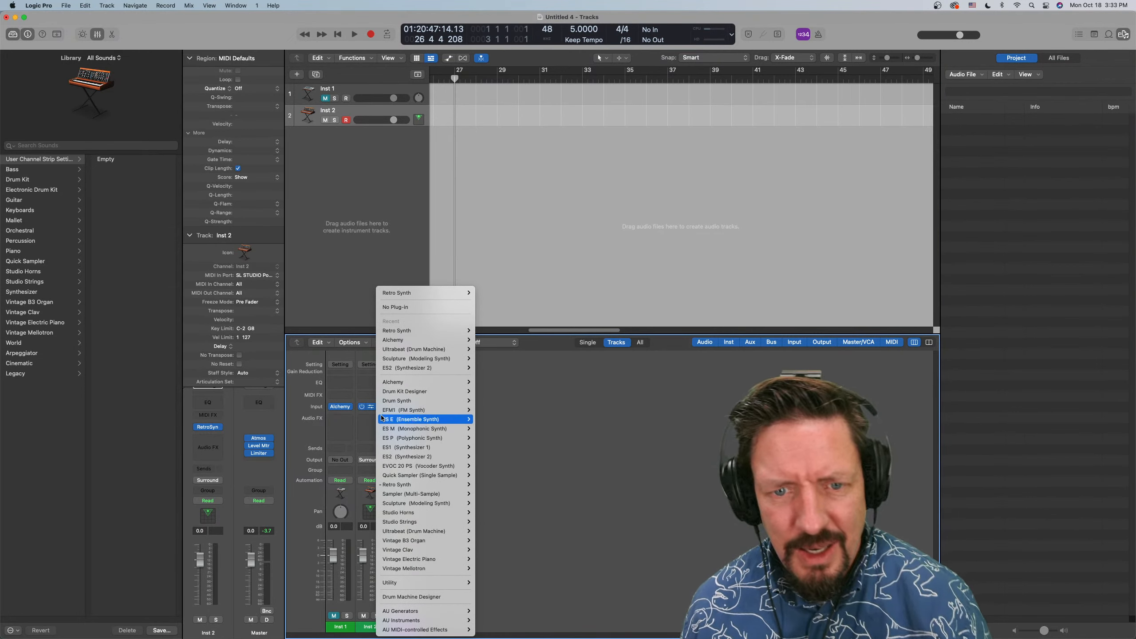
{"action": "mouse_move", "coordinate": [404, 466]}
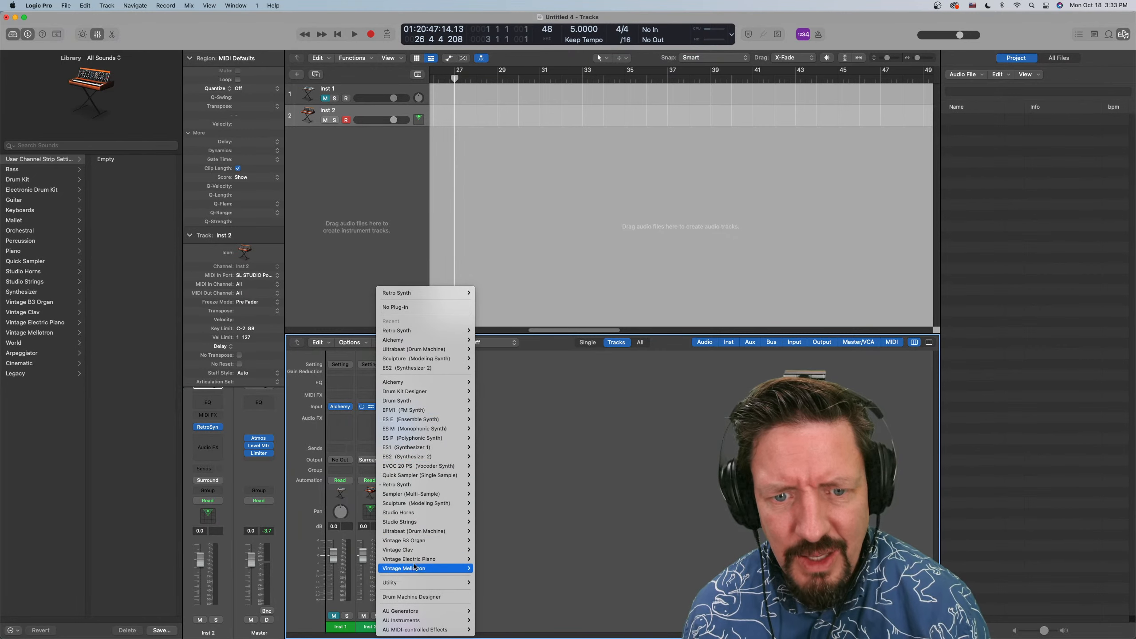
{"action": "mouse_move", "coordinate": [416, 423]}
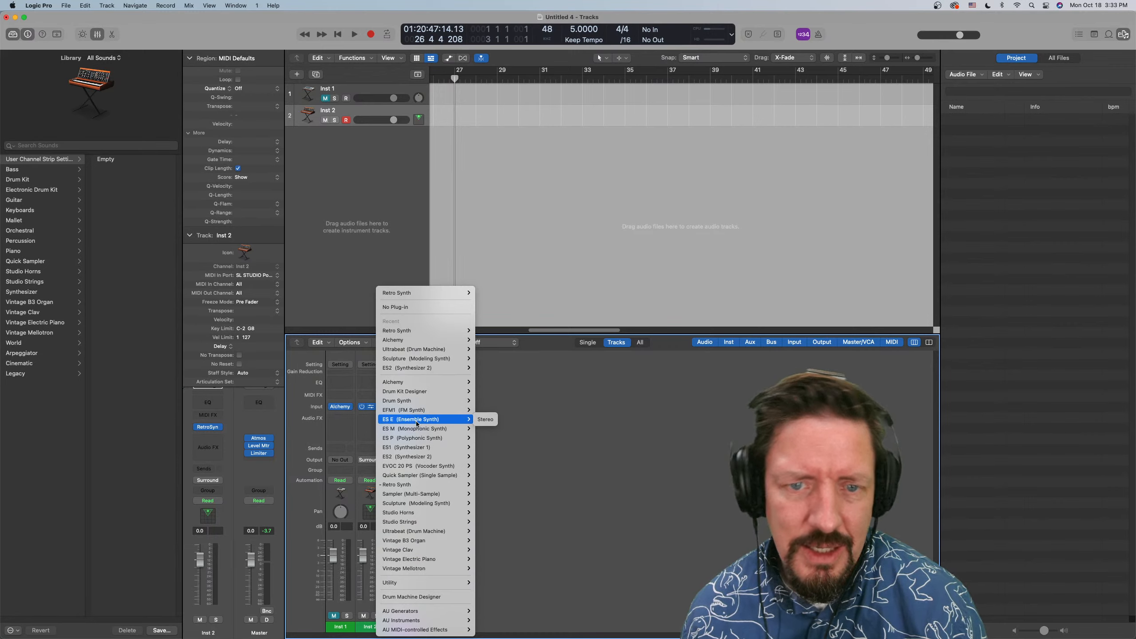
{"action": "mouse_move", "coordinate": [418, 391]}
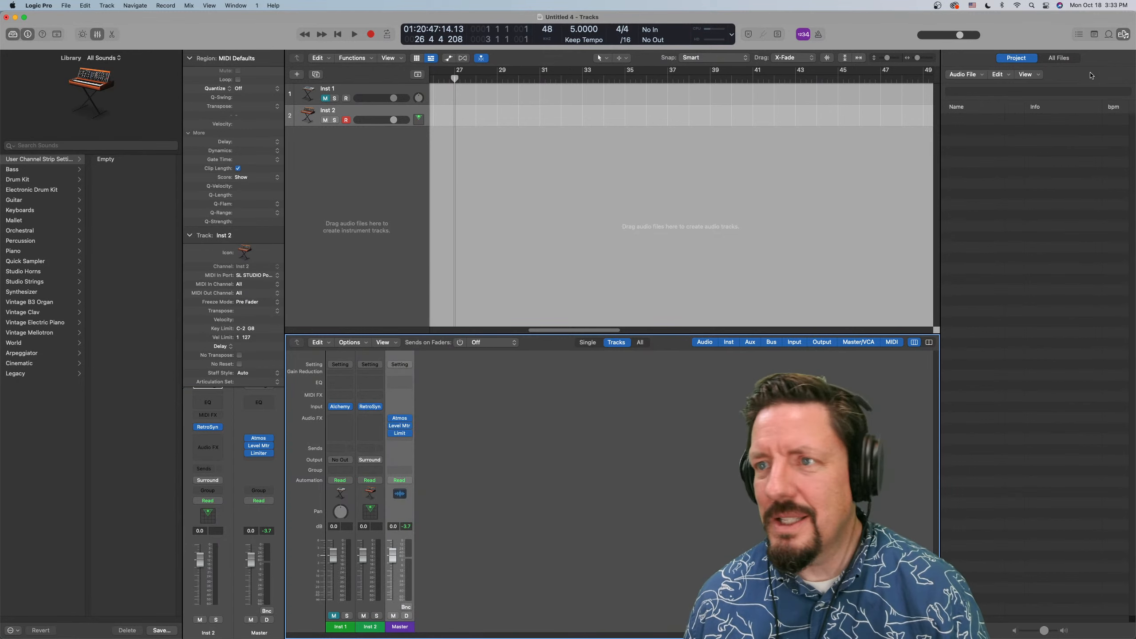
Open the Loop Browser and look over the list of available loop packs
{"action": "left_click", "coordinate": [1109, 34]}
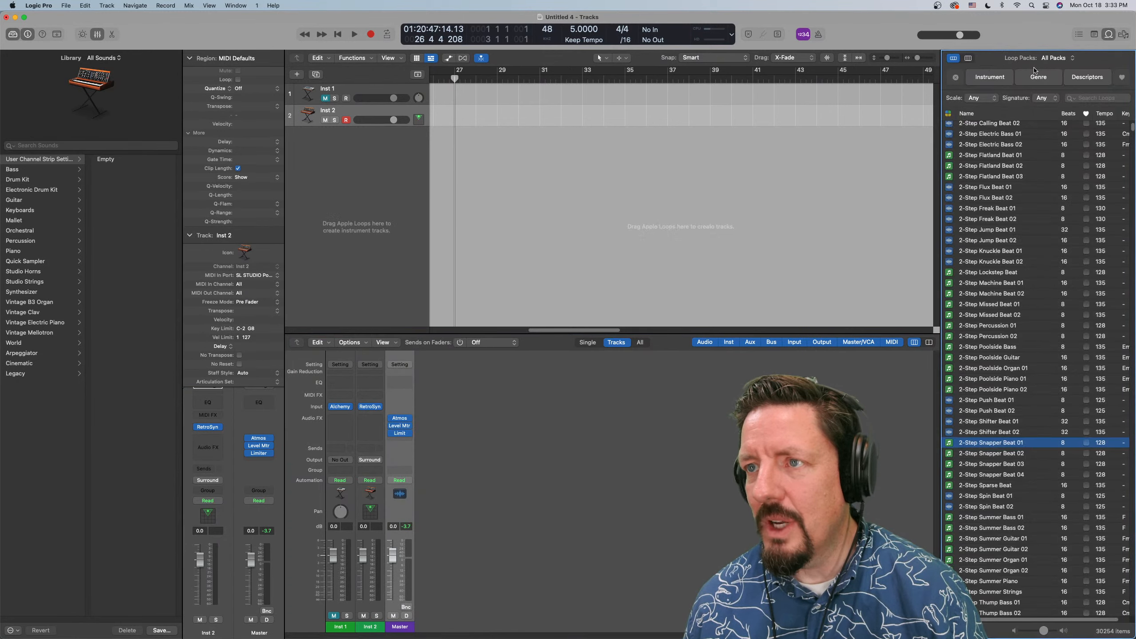
{"action": "left_click", "coordinate": [1054, 58]}
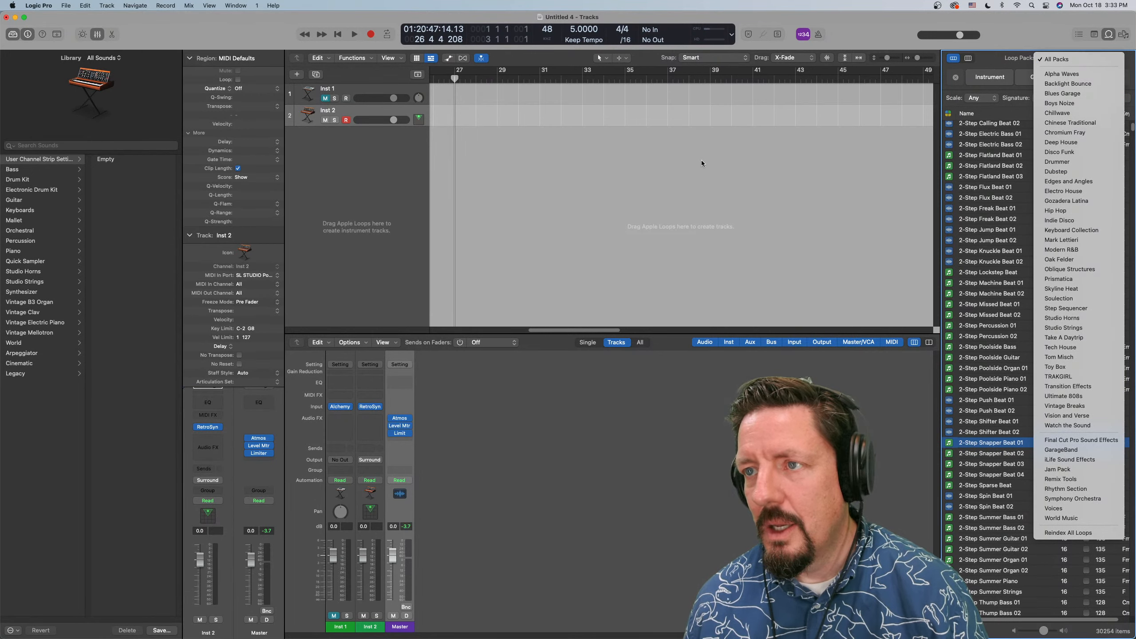
{"action": "left_click", "coordinate": [50, 143]}
Search the Library sounds for "boys noize"
{"action": "left_click", "coordinate": [48, 146]}
{"action": "type", "text": "bo"}
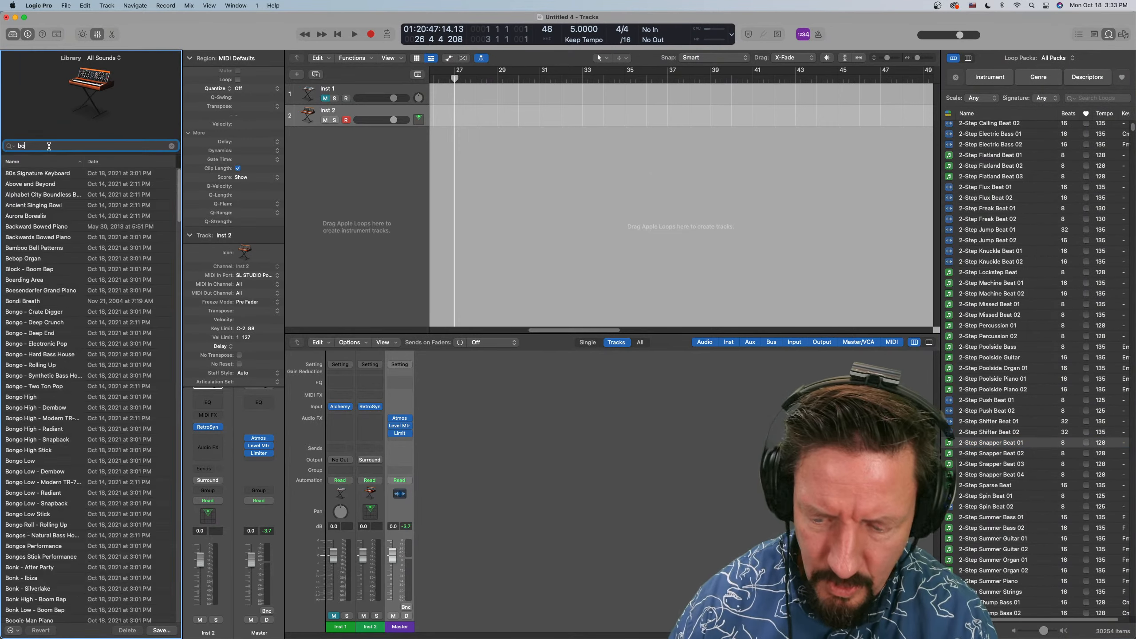
{"action": "type", "text": "ys noize"}
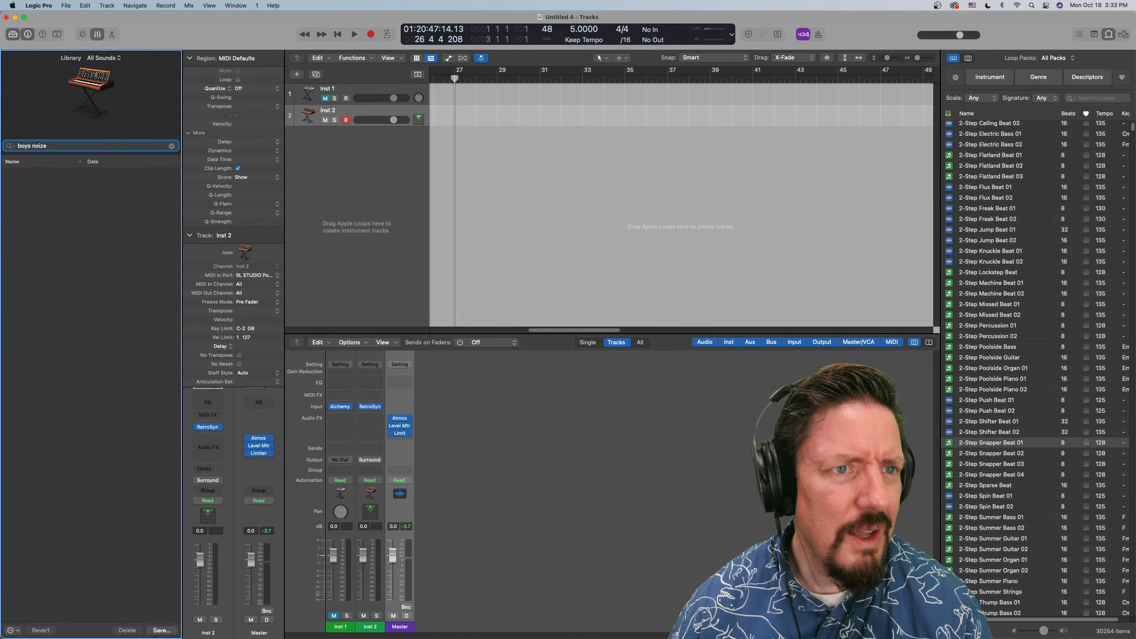
{"action": "key", "text": "Return"}
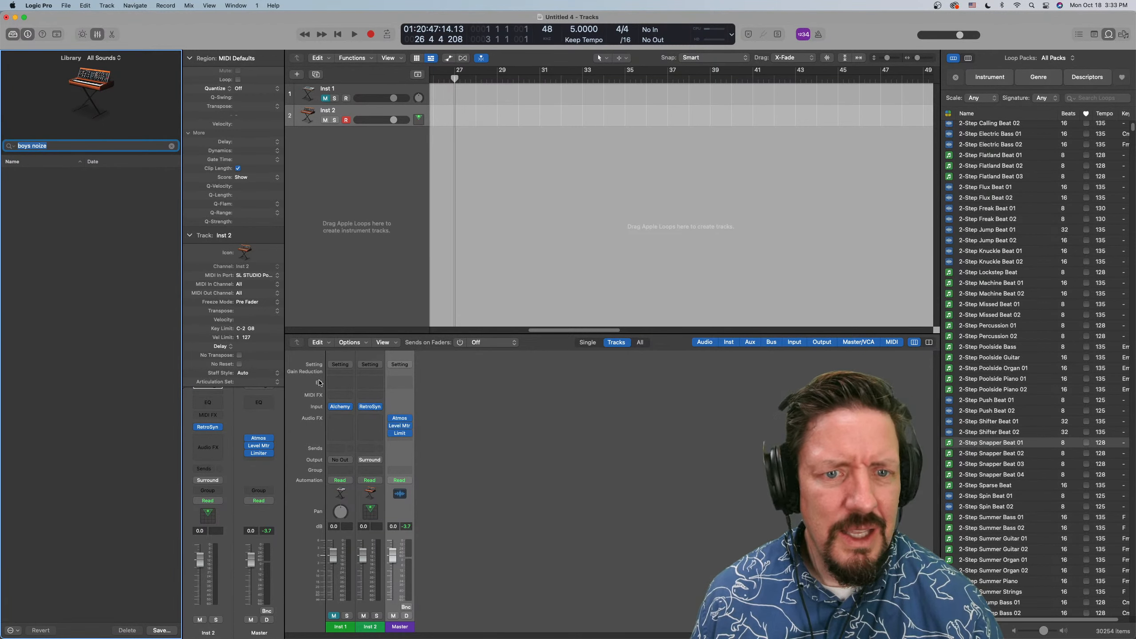
Collapse the Inst 2 track parameters in the inspector and check its channel strip setting options
{"action": "left_click", "coordinate": [189, 235]}
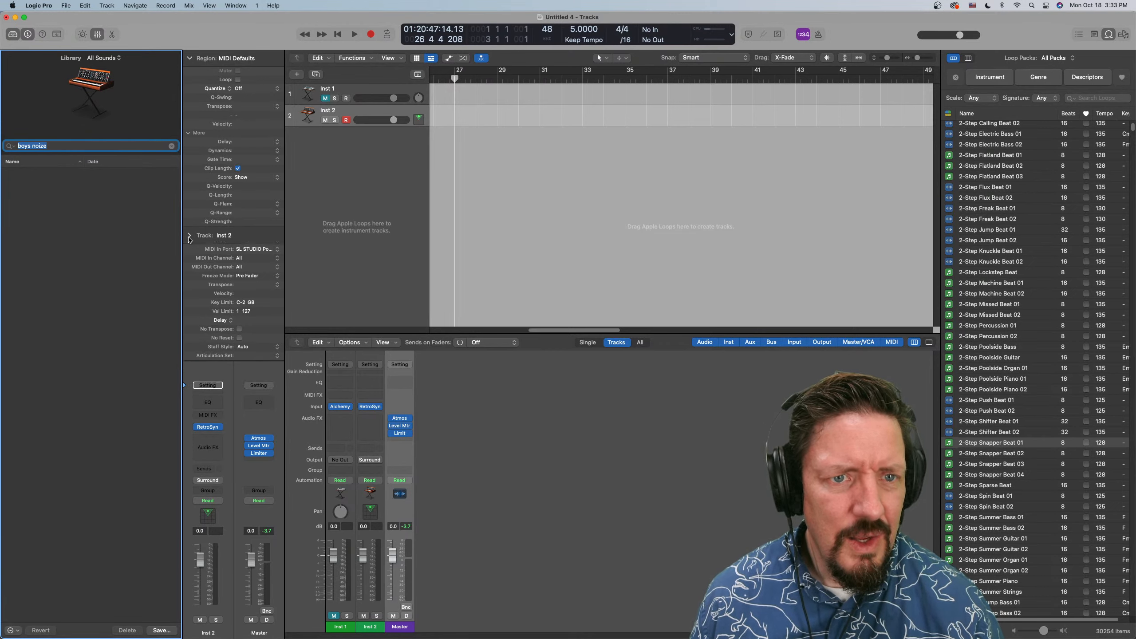
{"action": "left_click", "coordinate": [215, 385]}
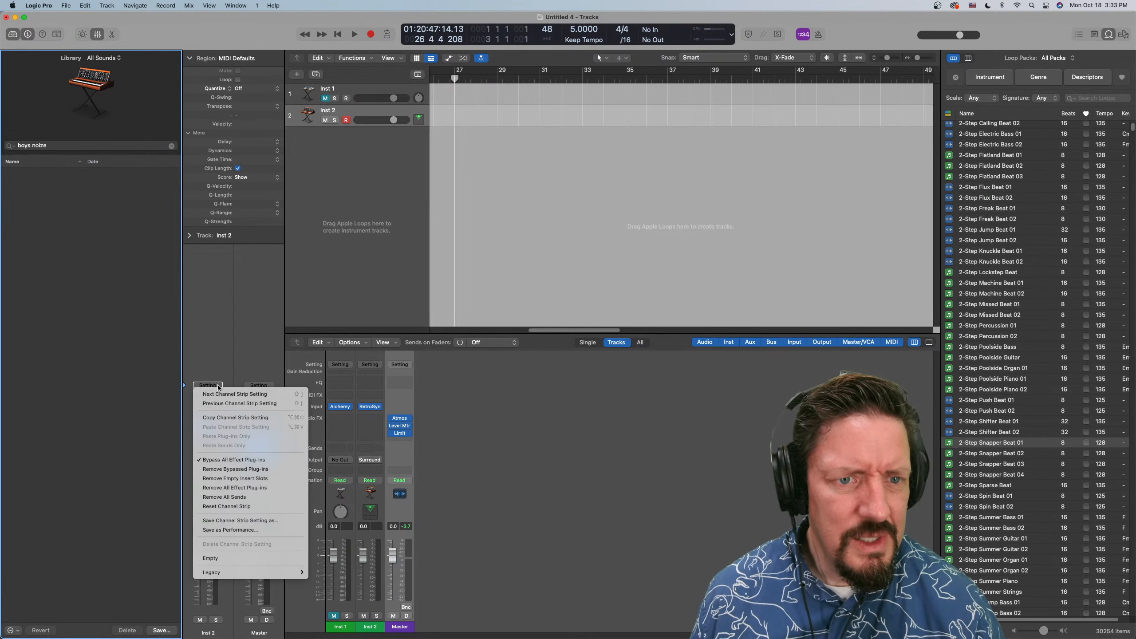
{"action": "left_click", "coordinate": [218, 319]}
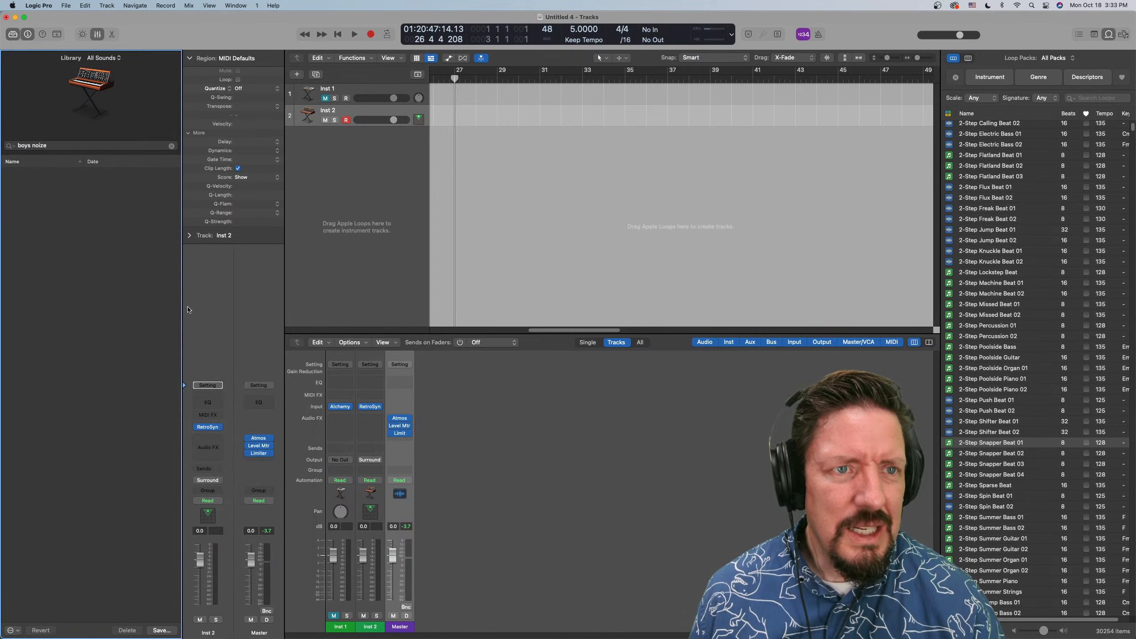
Clear the Library search and look through the Drum Kit, Electronic Drum Kit and Guitar categories
{"action": "left_click", "coordinate": [171, 146]}
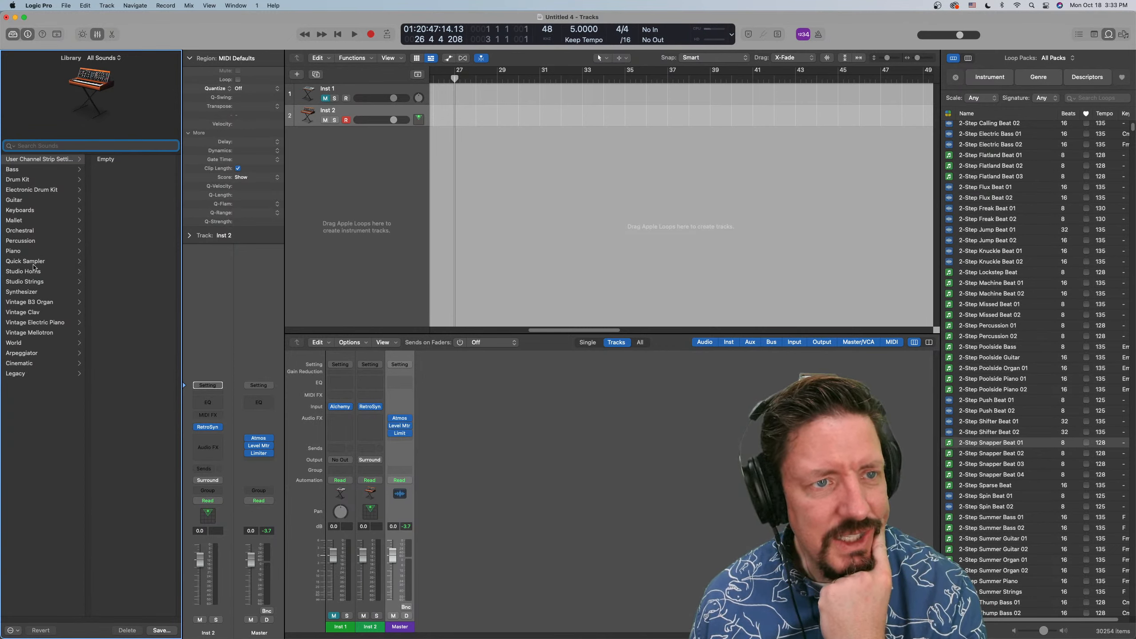
{"action": "left_click", "coordinate": [43, 180]}
{"action": "left_click", "coordinate": [41, 191]}
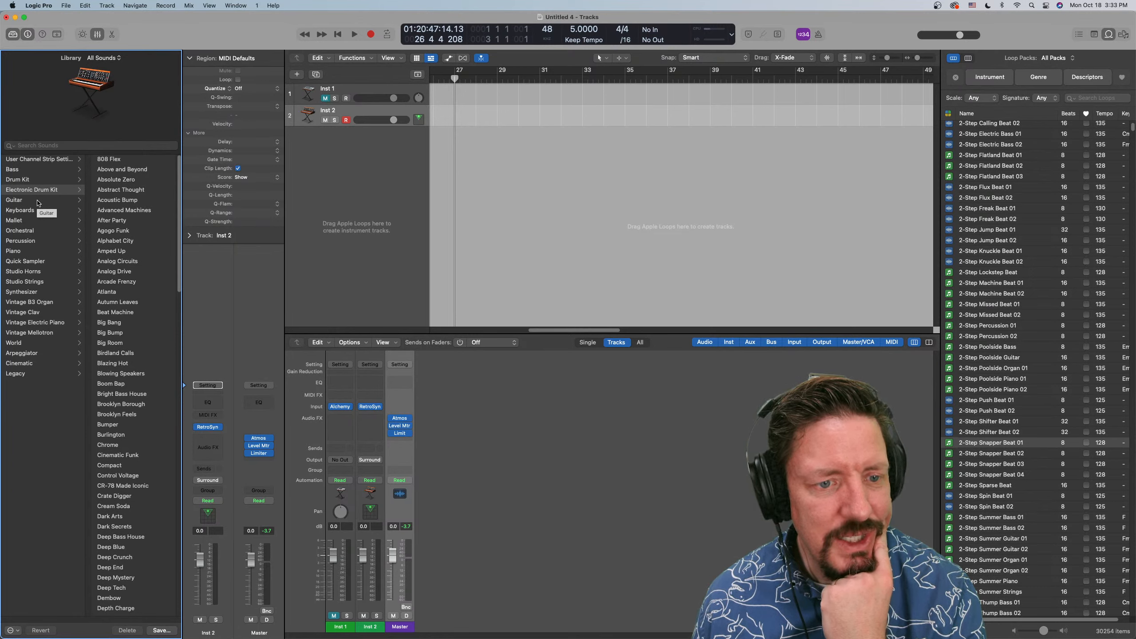
{"action": "left_click", "coordinate": [37, 203]}
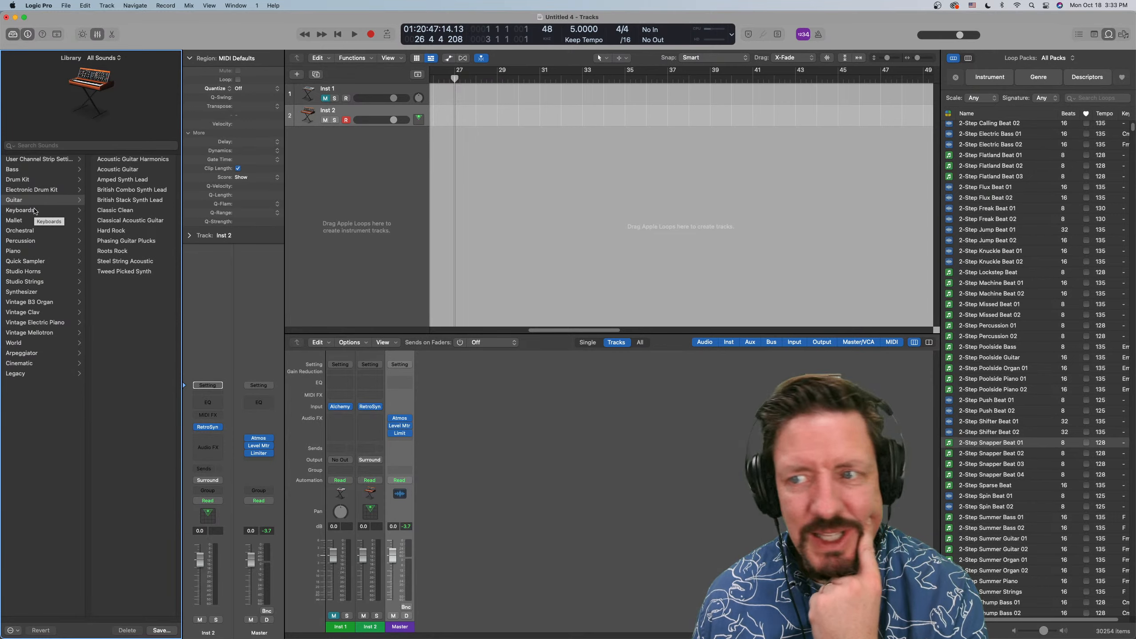
Display the instrument filters for the loops and limit the loop list to the Boys Noize pack
{"action": "scroll", "coordinate": [978, 379], "scroll_direction": "down", "scroll_amount": 15}
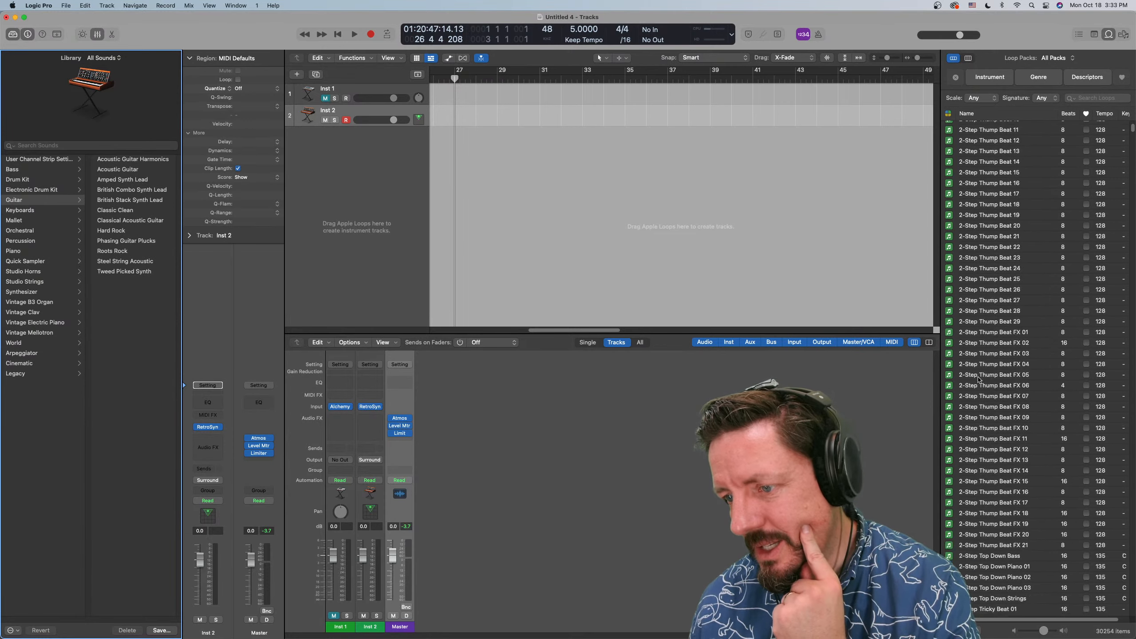
{"action": "scroll", "coordinate": [978, 378], "scroll_direction": "down", "scroll_amount": 10}
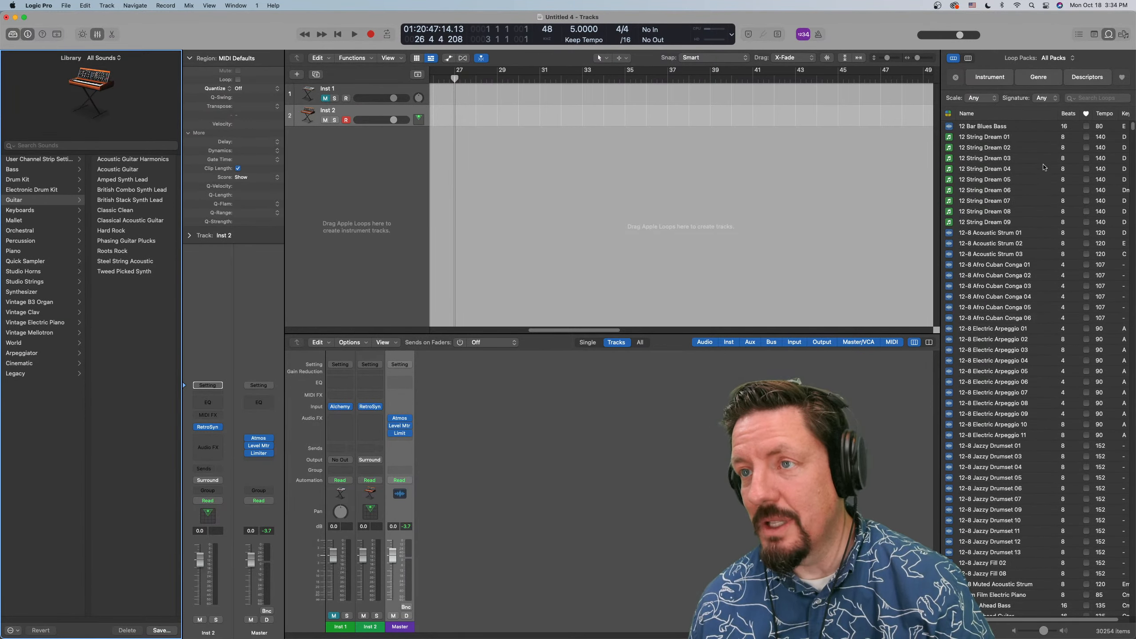
{"action": "left_click", "coordinate": [990, 77]}
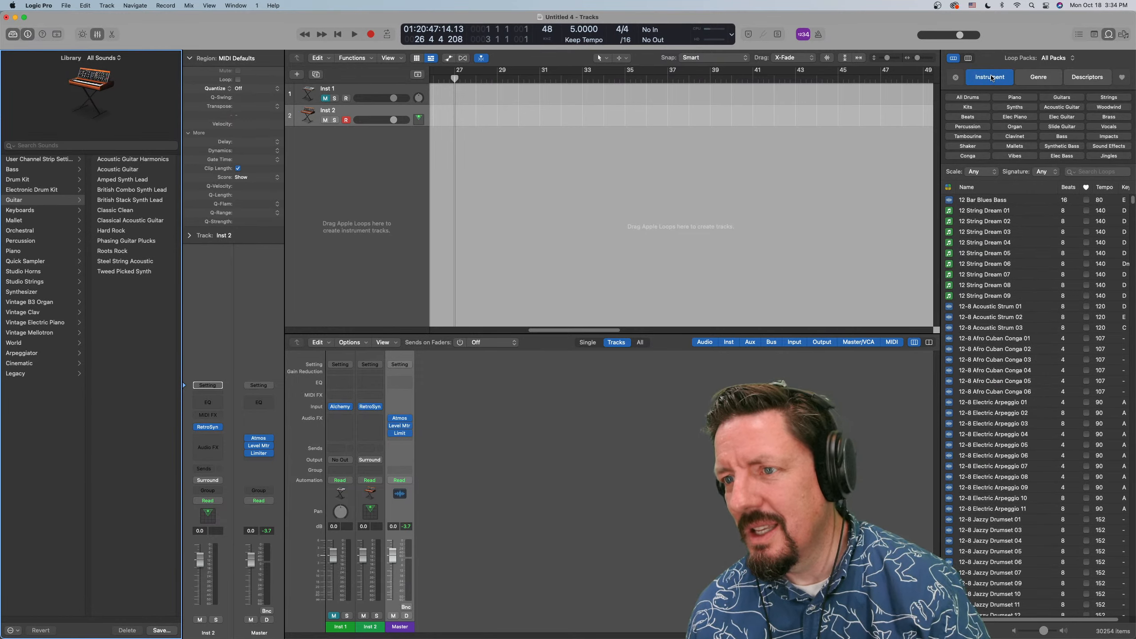
{"action": "left_click", "coordinate": [1055, 58]}
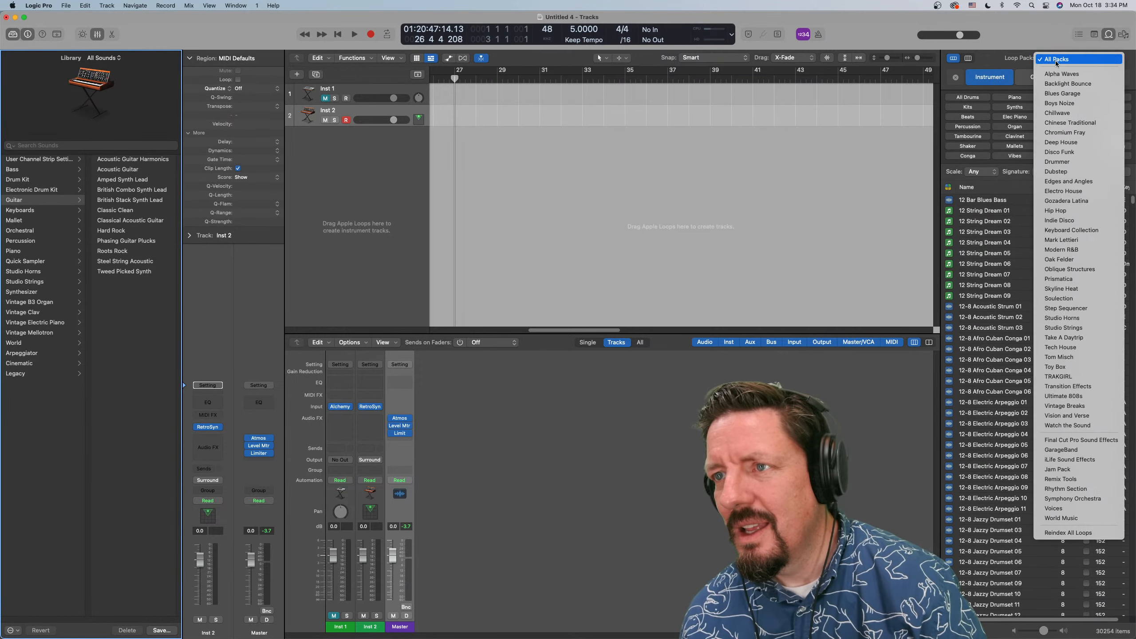
{"action": "left_click", "coordinate": [1056, 108]}
{"action": "left_click", "coordinate": [1053, 58]}
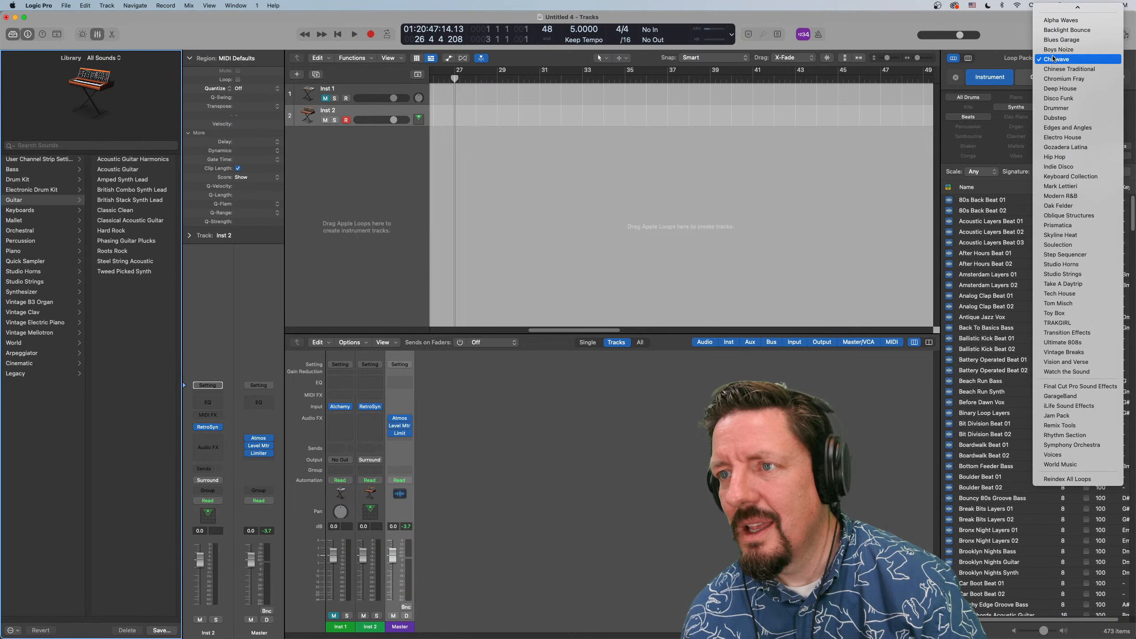
{"action": "left_click", "coordinate": [1037, 110]}
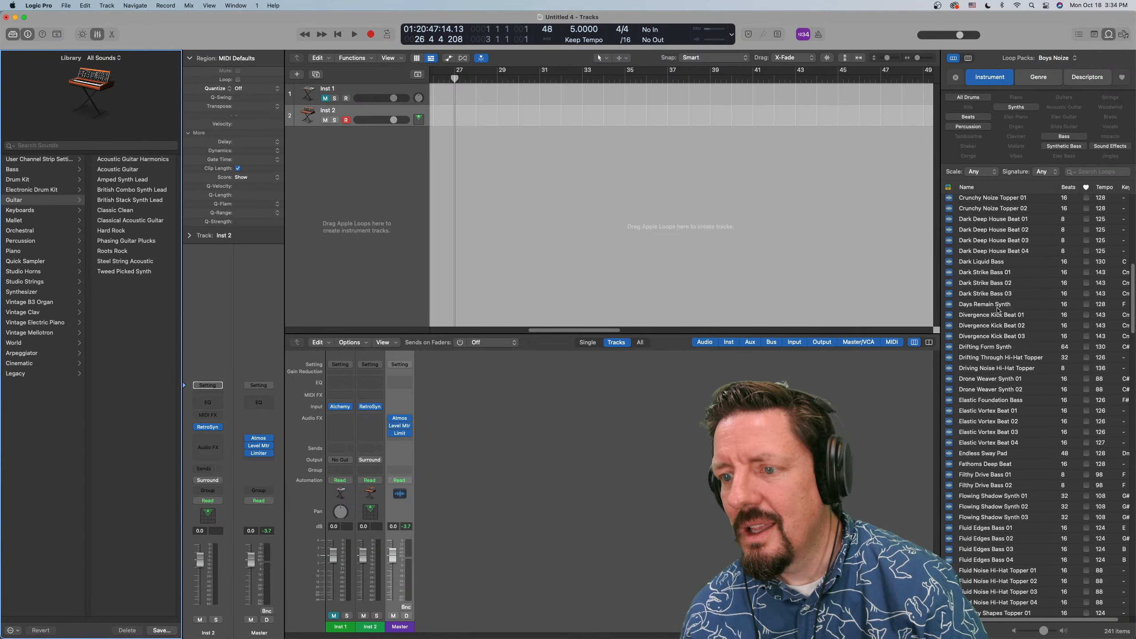
Check the loop type filters and switch the loop list to the Drummer pack to review its loops
{"action": "left_click", "coordinate": [948, 188]}
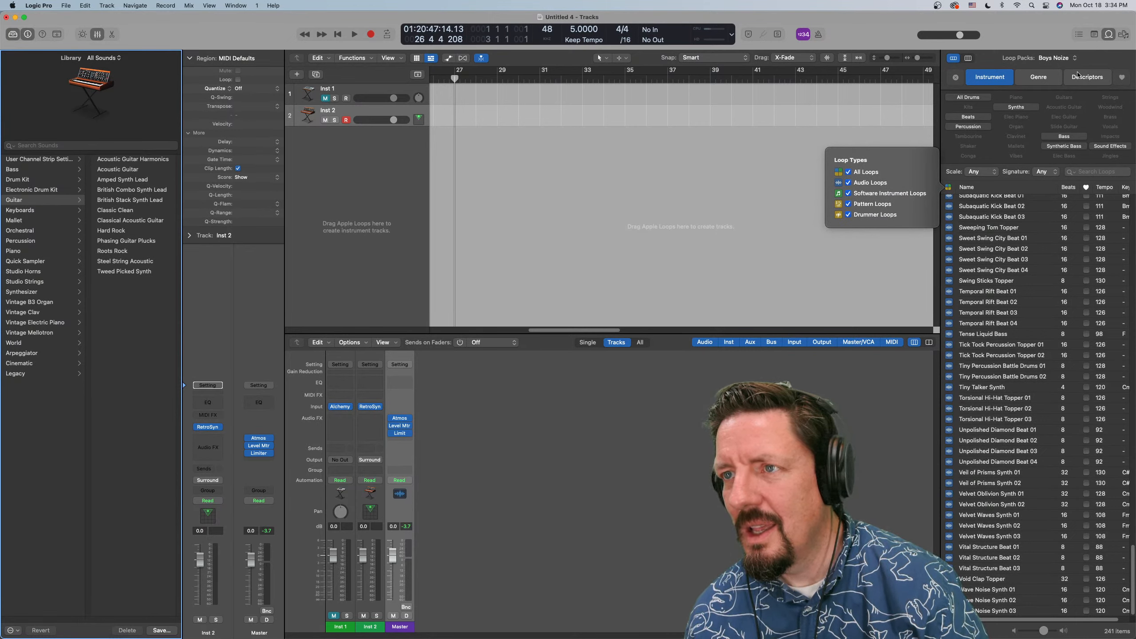
{"action": "left_click", "coordinate": [1061, 58]}
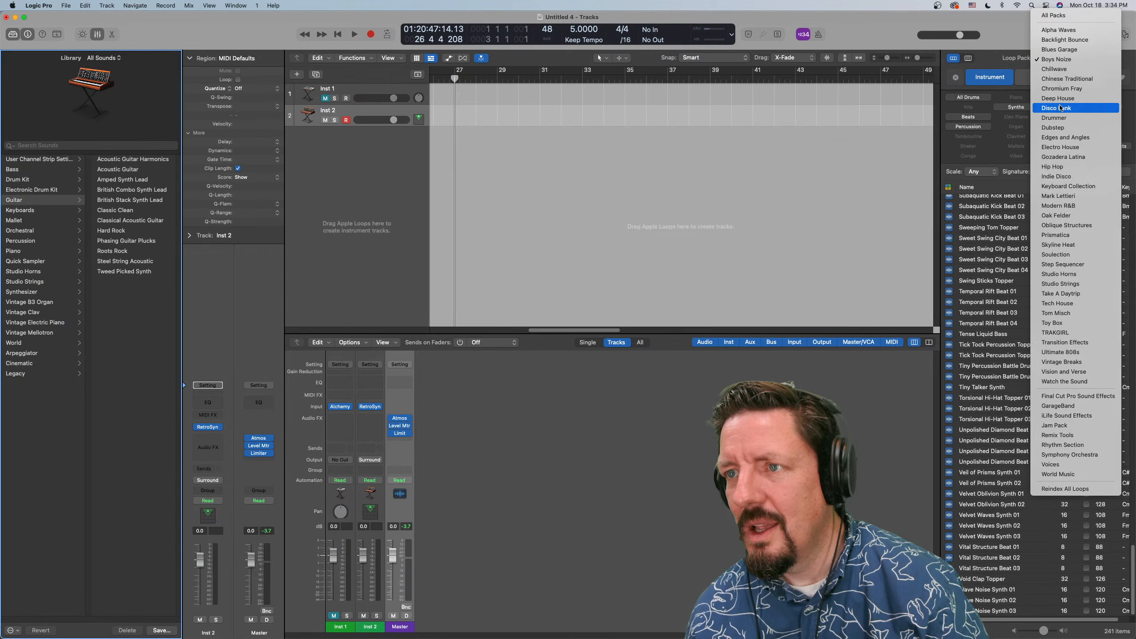
{"action": "left_click", "coordinate": [1056, 118]}
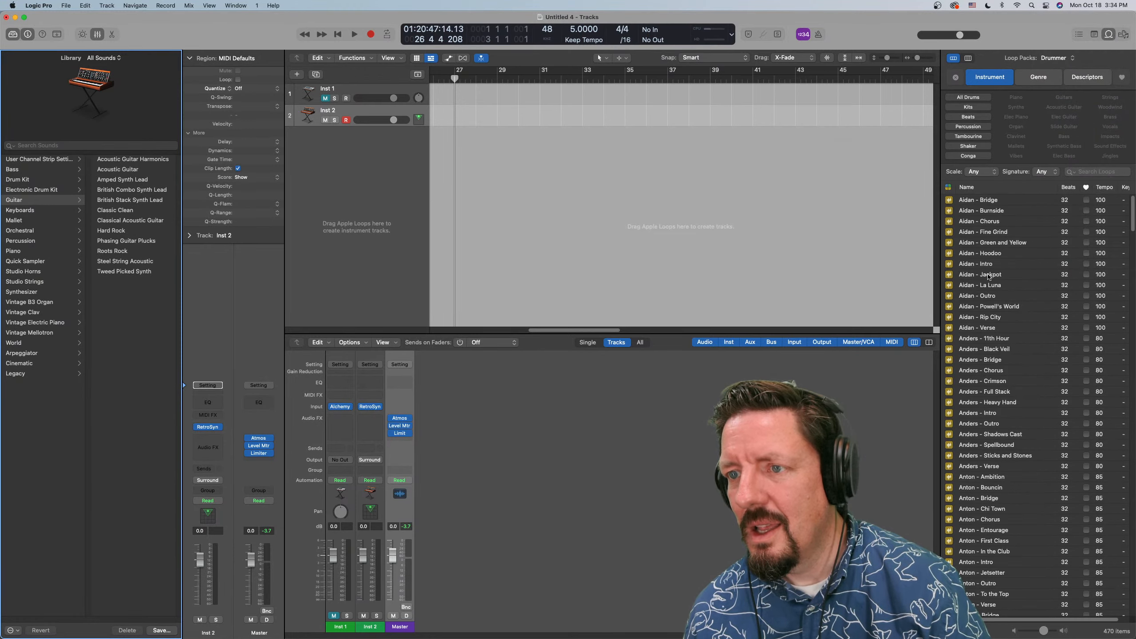
{"action": "scroll", "coordinate": [988, 276], "scroll_direction": "down", "scroll_amount": 20}
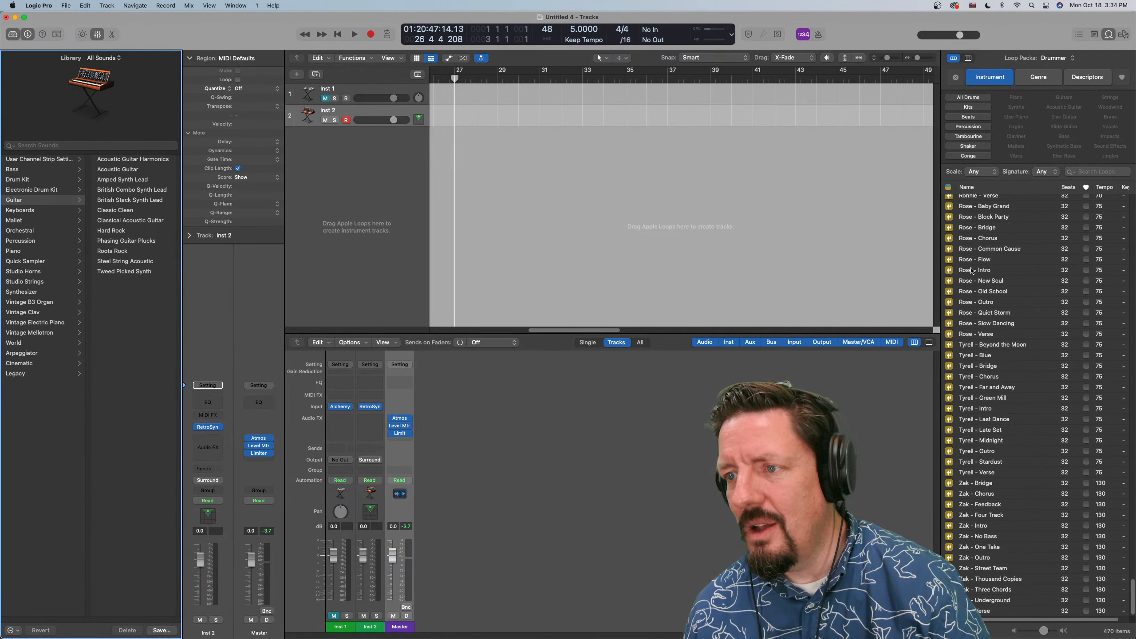
{"action": "scroll", "coordinate": [972, 270], "scroll_direction": "up", "scroll_amount": 20}
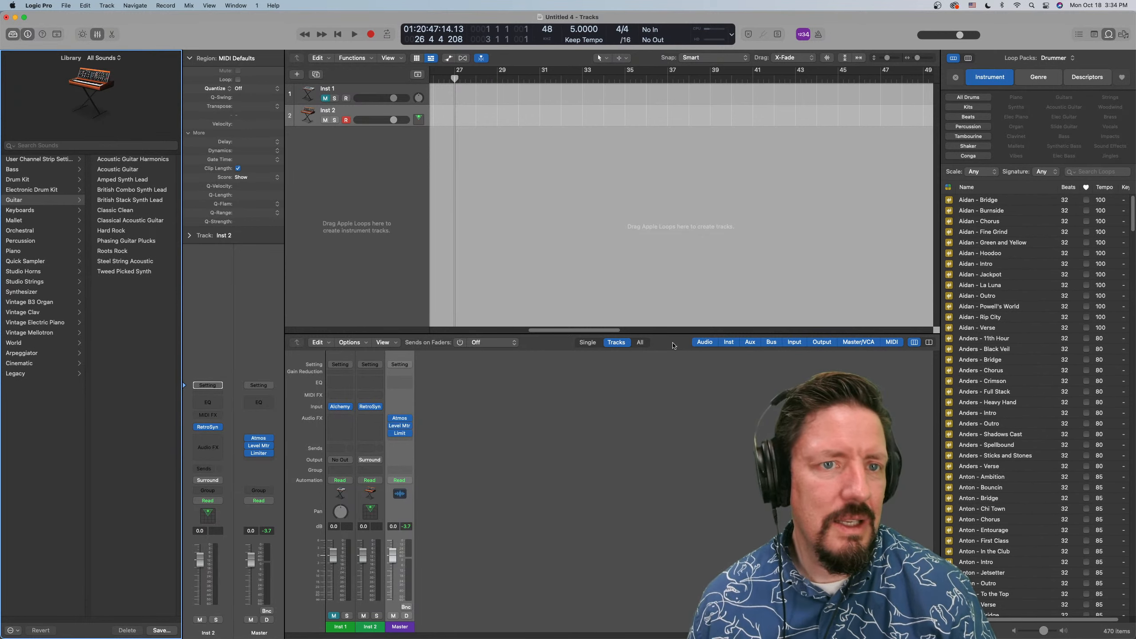
Browse the Library's Drum Kit and Percussion categories and look at the Percussion Producer Kits
{"action": "left_click", "coordinate": [44, 416]}
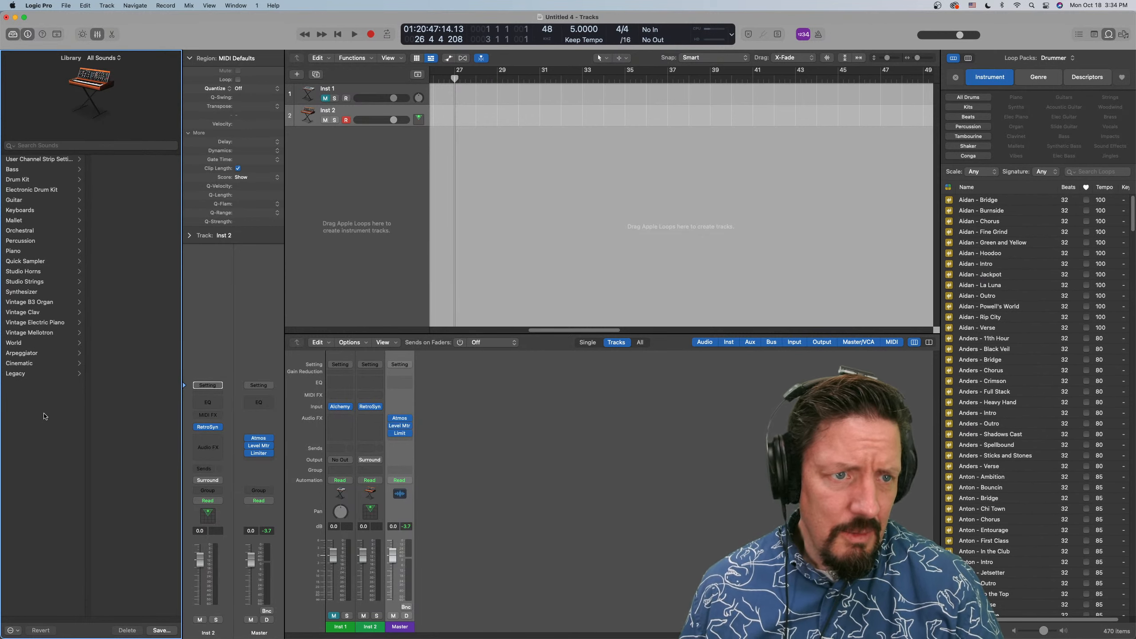
{"action": "left_click", "coordinate": [39, 180]}
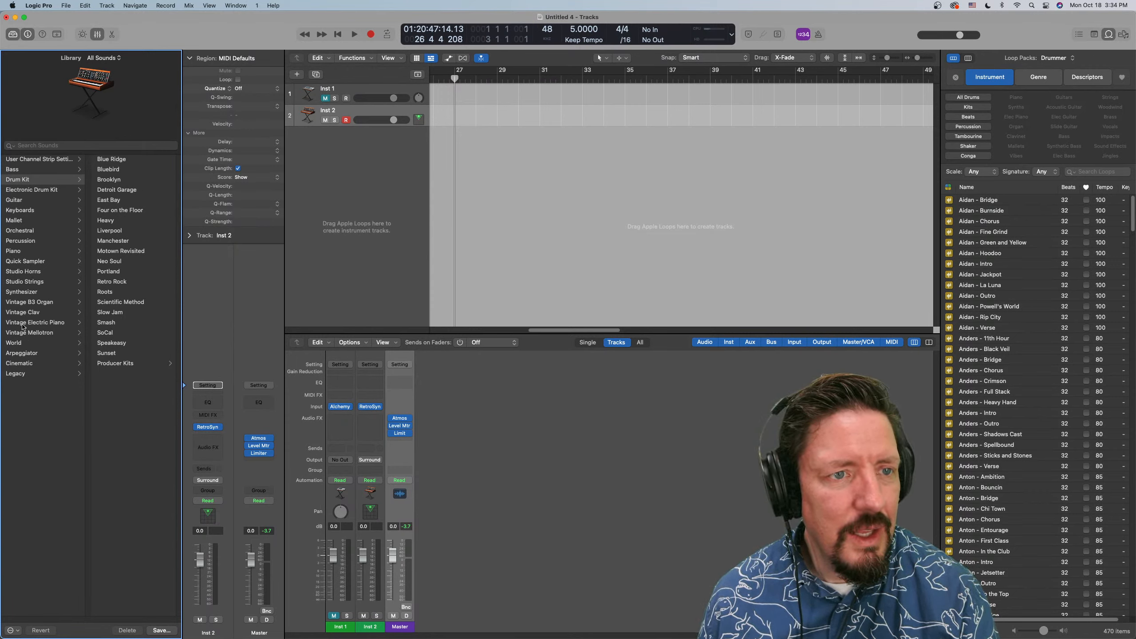
{"action": "left_click", "coordinate": [22, 242]}
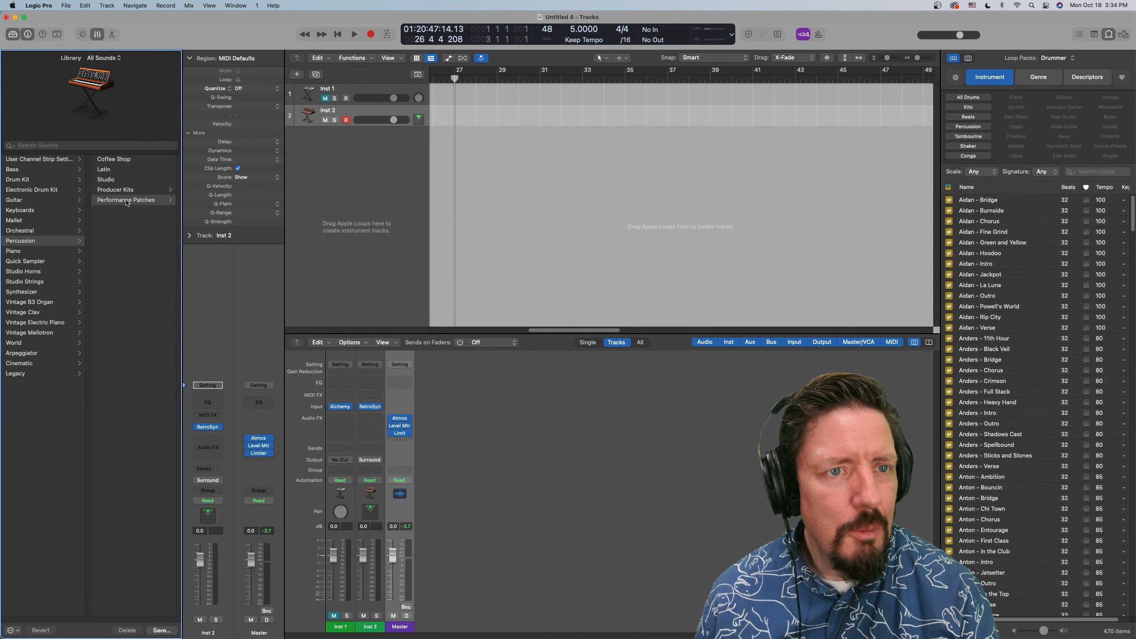
{"action": "left_click", "coordinate": [60, 190]}
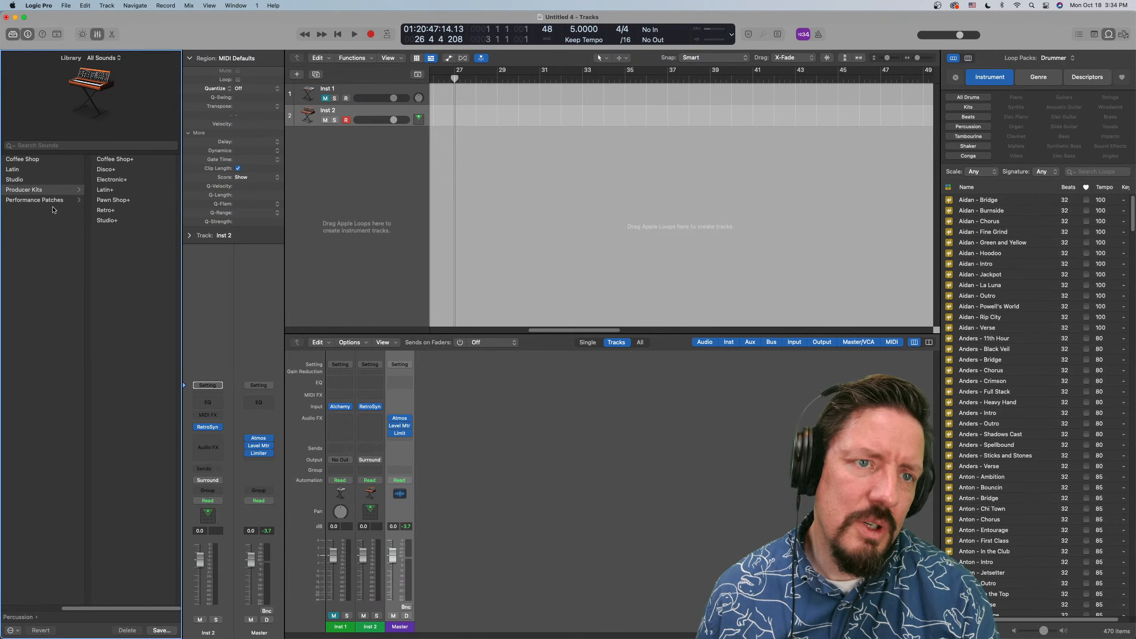
Return to the Library's main categories and look through the Orchestral and Mallet sounds
{"action": "scroll", "coordinate": [52, 210], "scroll_direction": "left", "scroll_amount": 3}
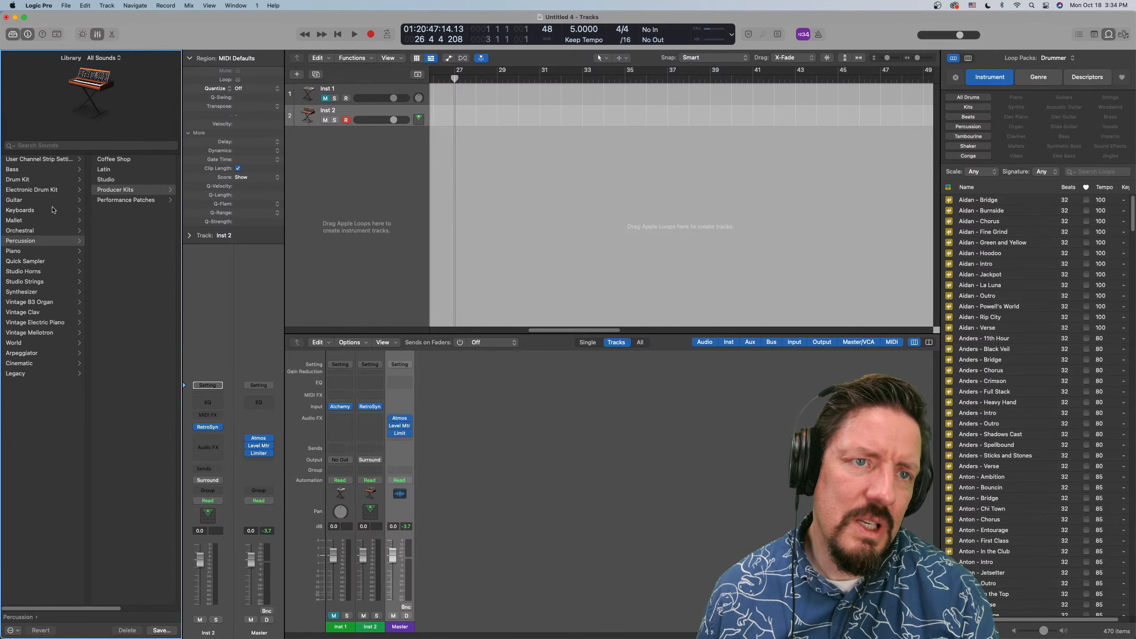
{"action": "left_click", "coordinate": [30, 231]}
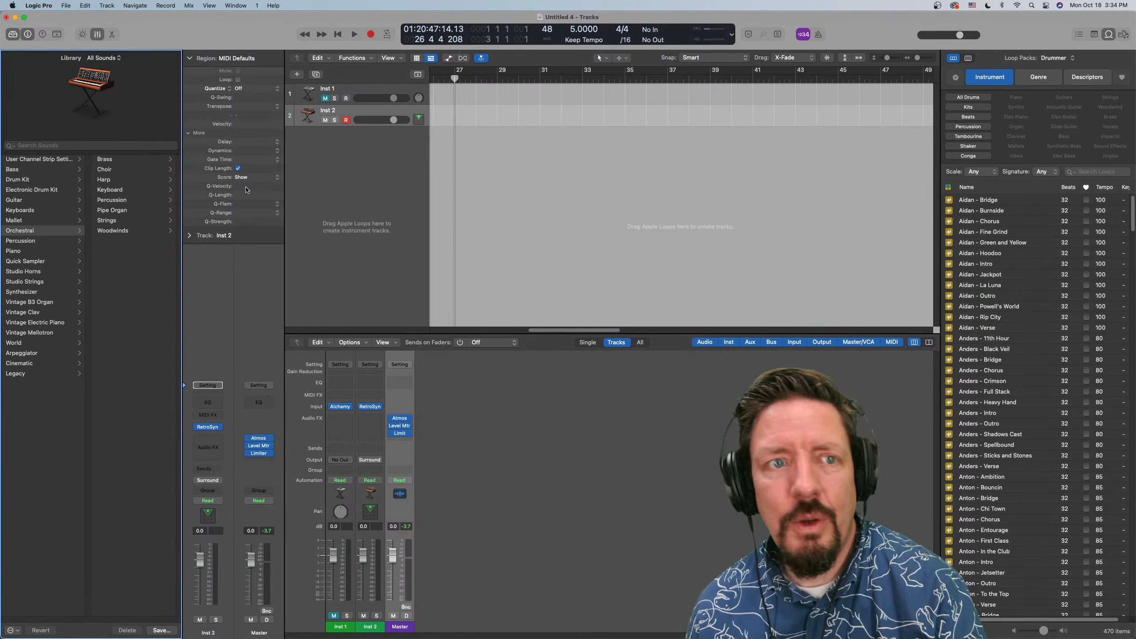
{"action": "left_click", "coordinate": [47, 220]}
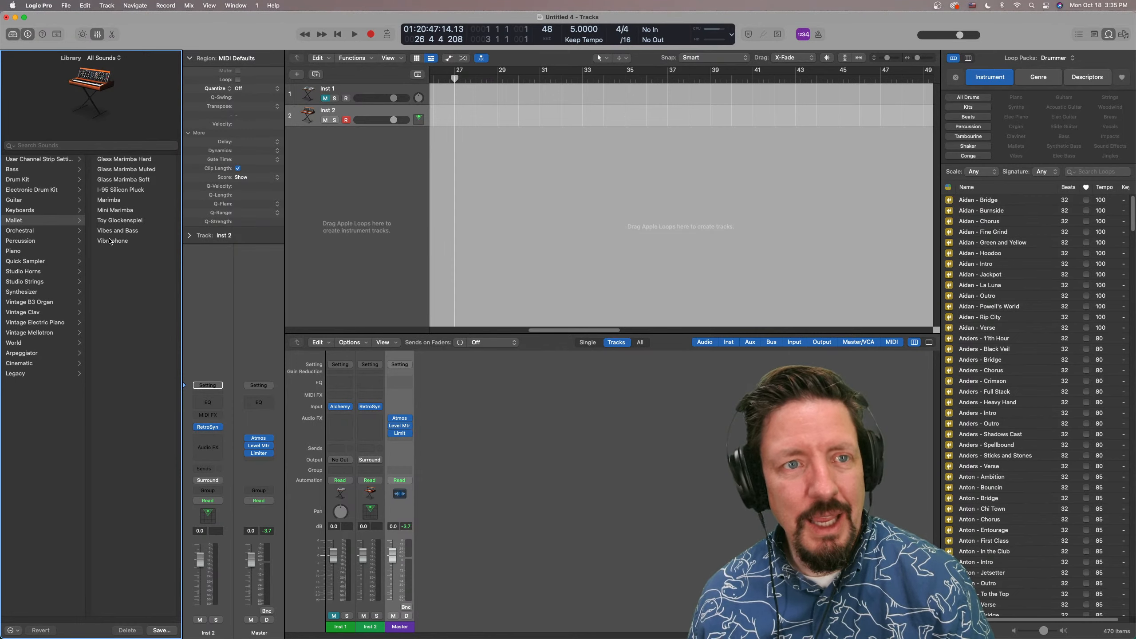
Read the What's New in Logic Pro overview and its complete feature list in Safari, then return to Logic Pro
{"action": "left_click", "coordinate": [273, 5]}
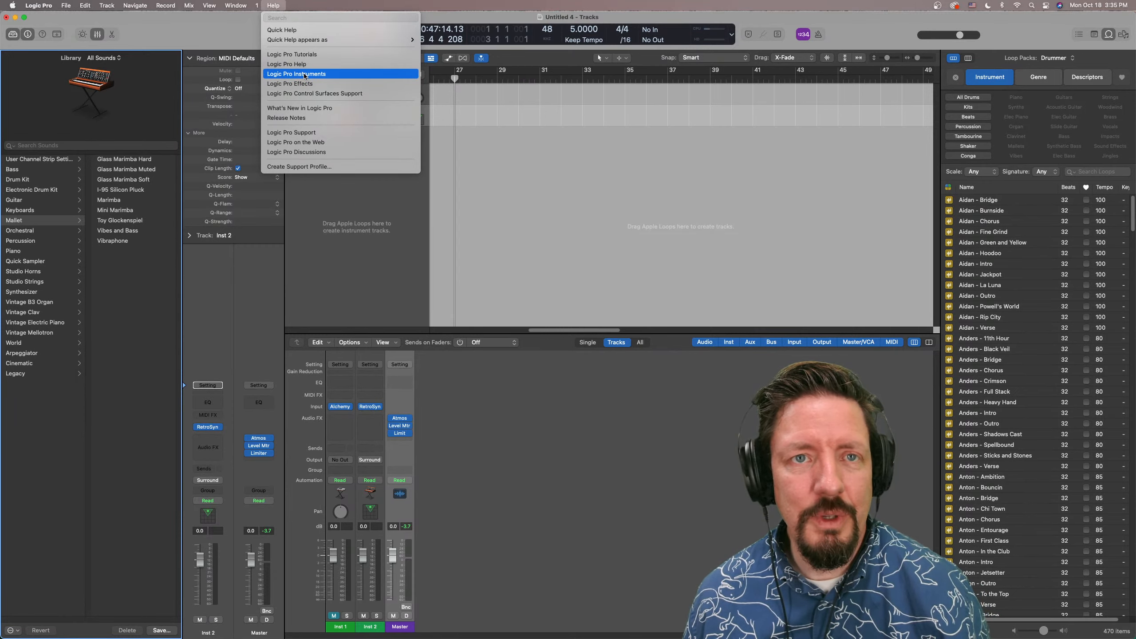
{"action": "left_click", "coordinate": [305, 109]}
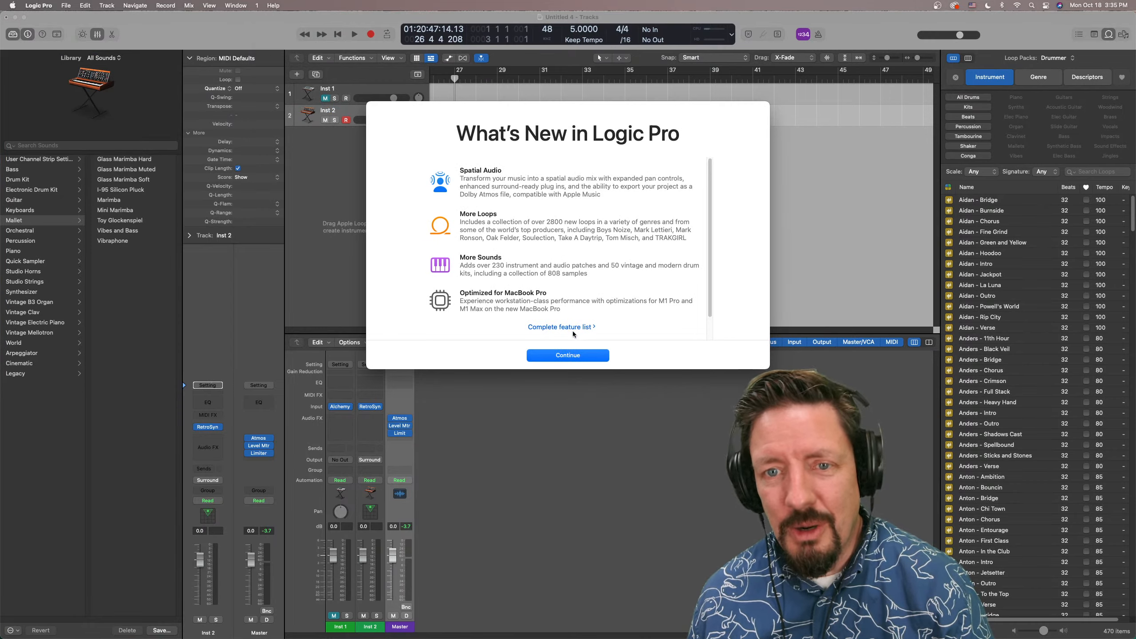
{"action": "left_click", "coordinate": [573, 326]}
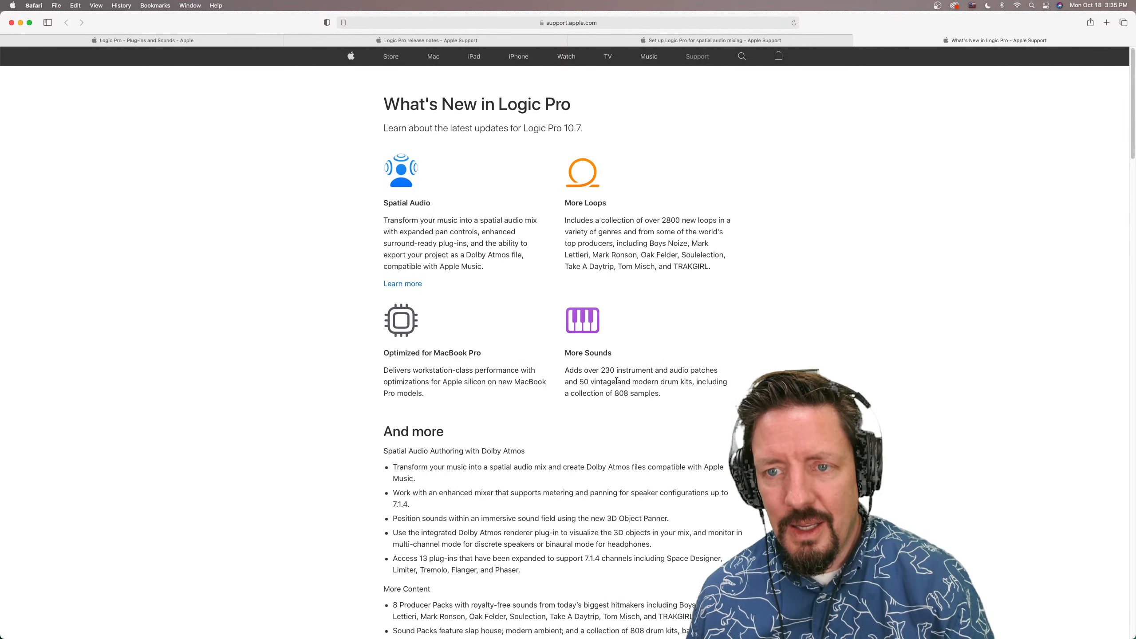
{"action": "scroll", "coordinate": [616, 380], "scroll_direction": "down", "scroll_amount": 5}
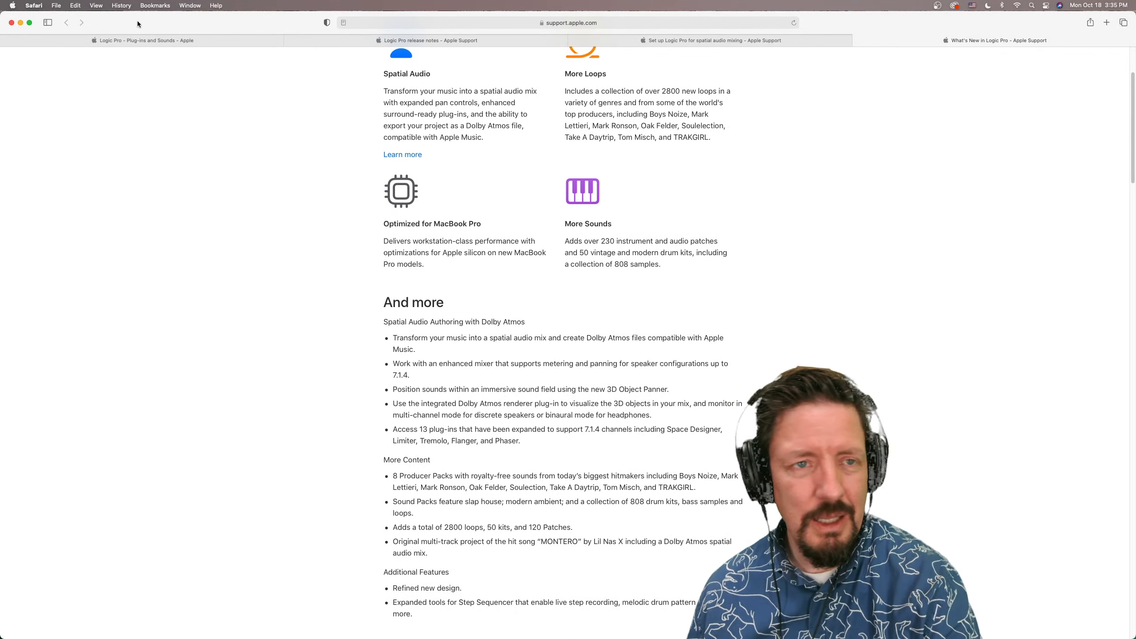
{"action": "key", "text": "super+Tab"}
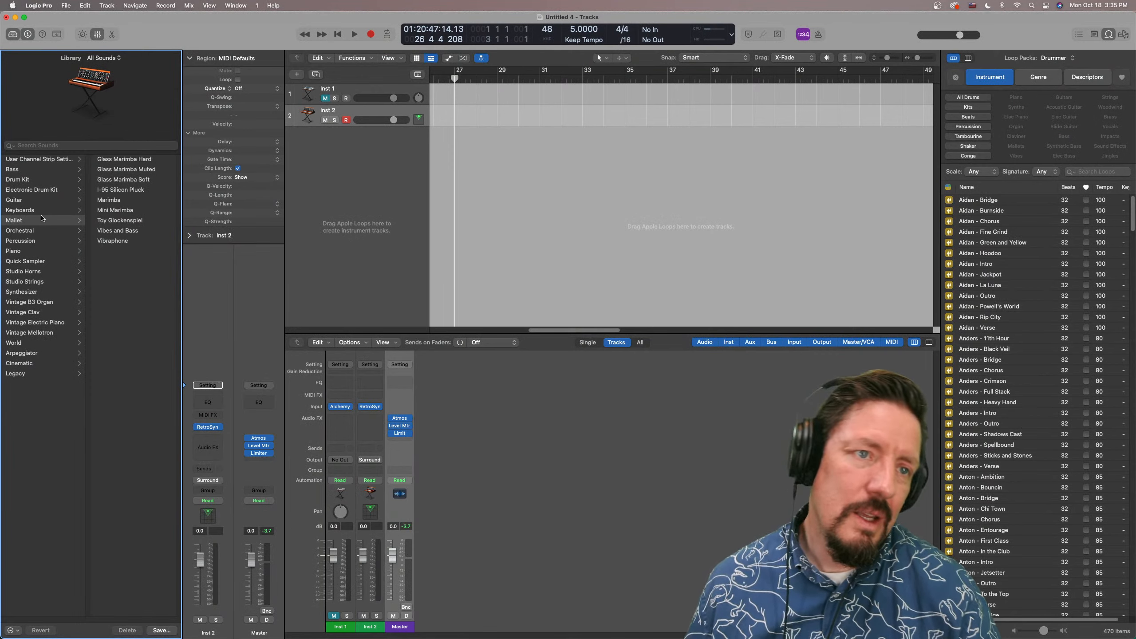
Add a Drummer track and look through its Alternative, Songwriter, R&B, Electronic, Hip Hop and Percussion drummer categories
{"action": "left_click", "coordinate": [109, 6]}
{"action": "left_click", "coordinate": [130, 47]}
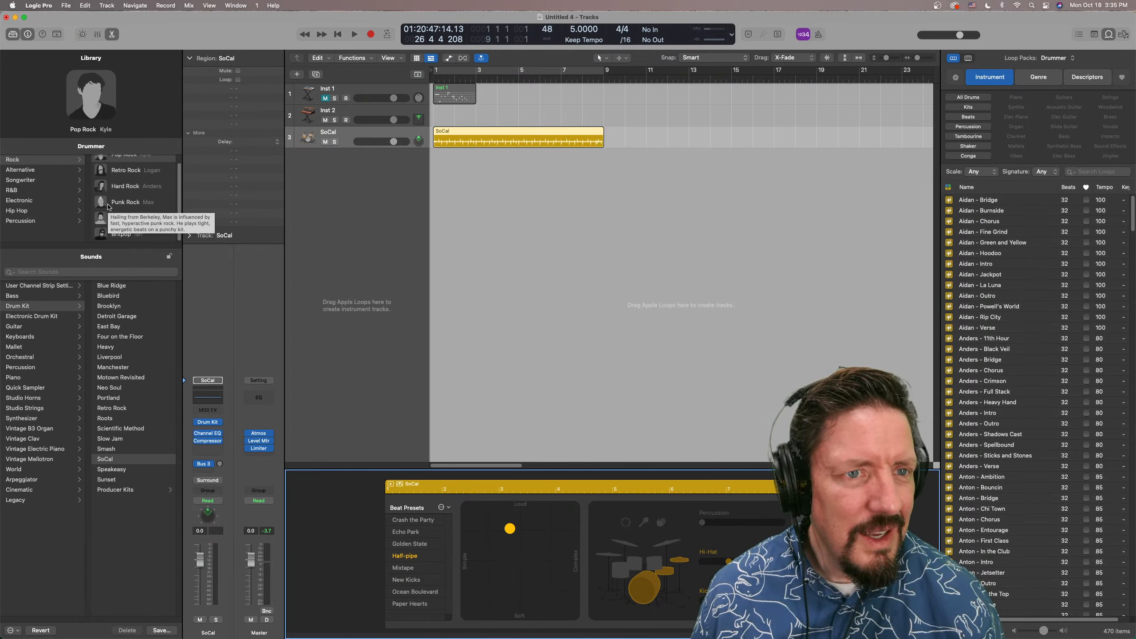
{"action": "left_click", "coordinate": [45, 171]}
{"action": "left_click", "coordinate": [43, 179]}
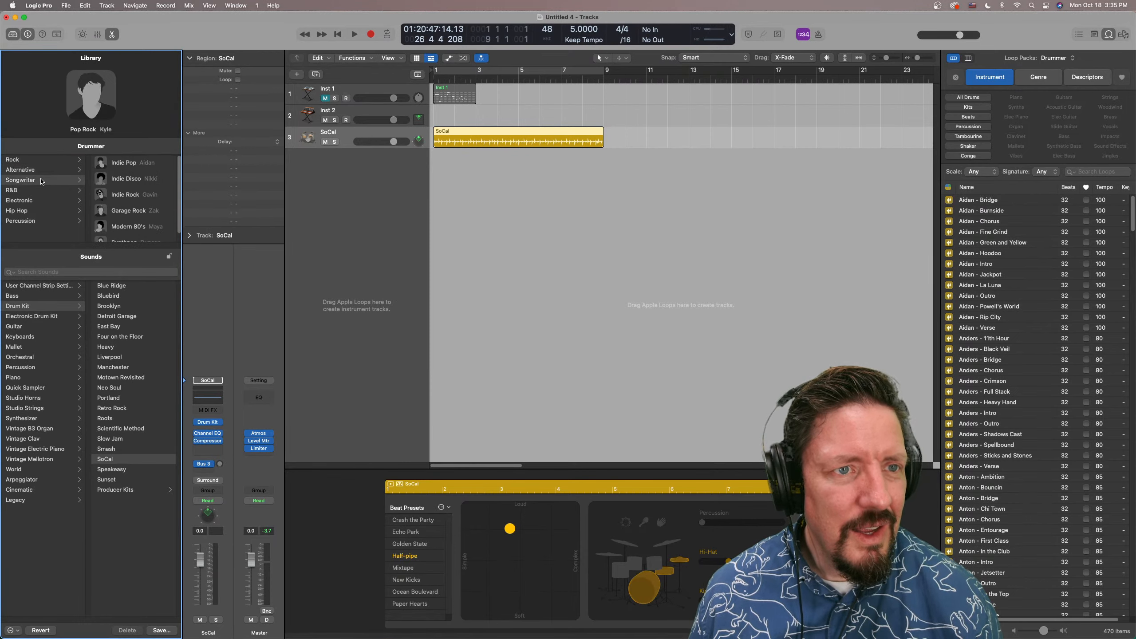
{"action": "left_click", "coordinate": [40, 192]}
{"action": "left_click", "coordinate": [46, 200]}
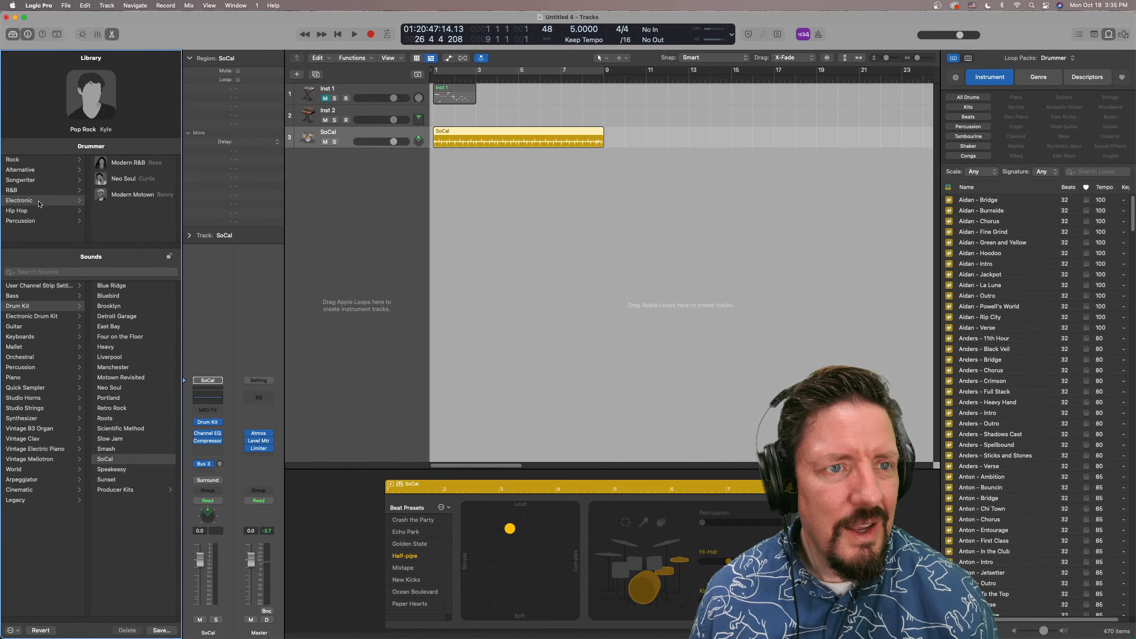
{"action": "left_click", "coordinate": [39, 212]}
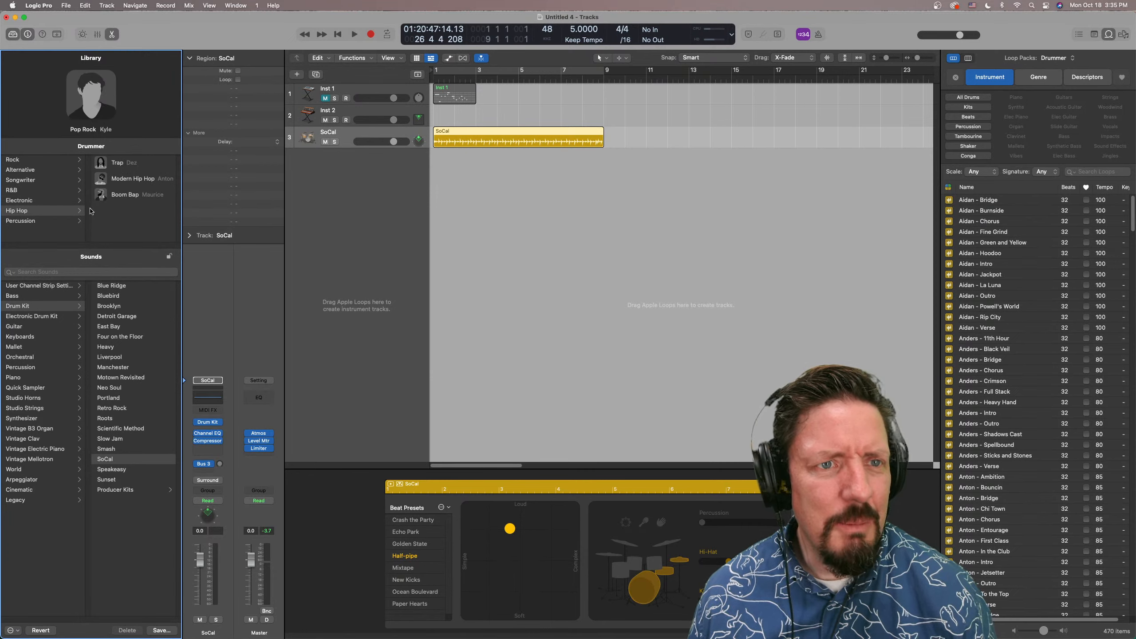
{"action": "left_click", "coordinate": [36, 221]}
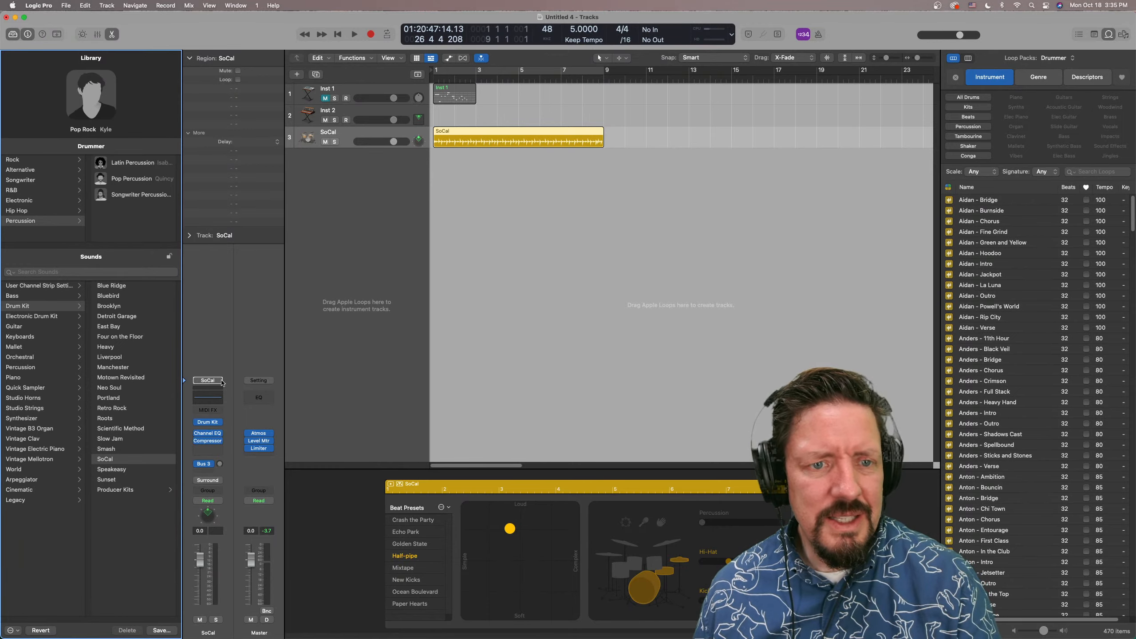
Add an empty software instrument track below the SoCal track and load Drum Kit Designer on it
{"action": "double_click", "coordinate": [344, 179]}
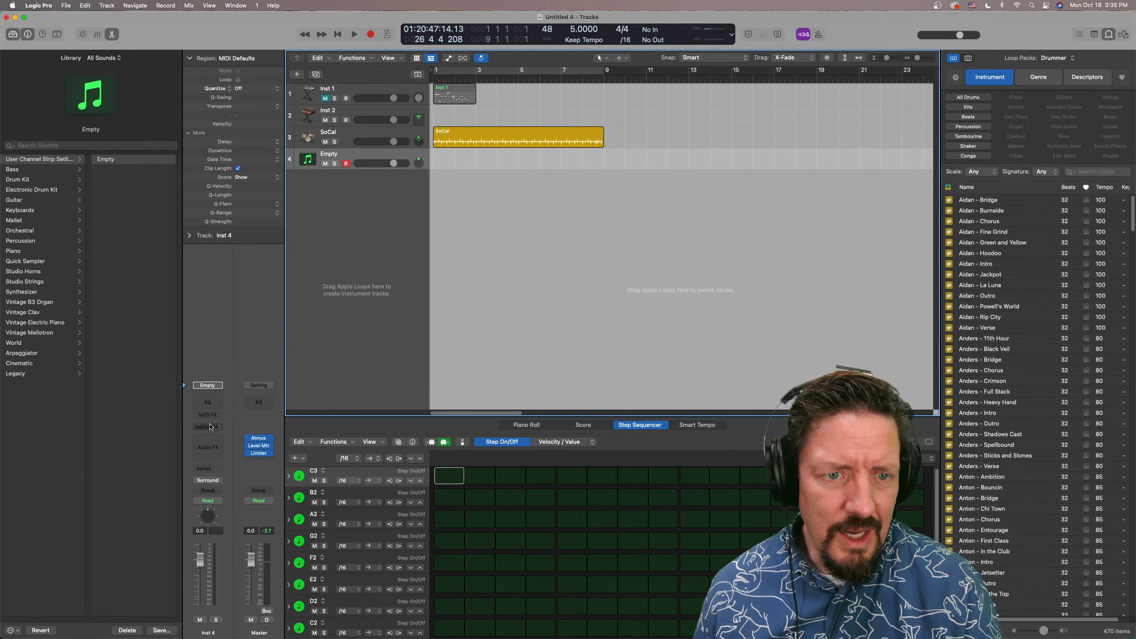
{"action": "left_click", "coordinate": [208, 427]}
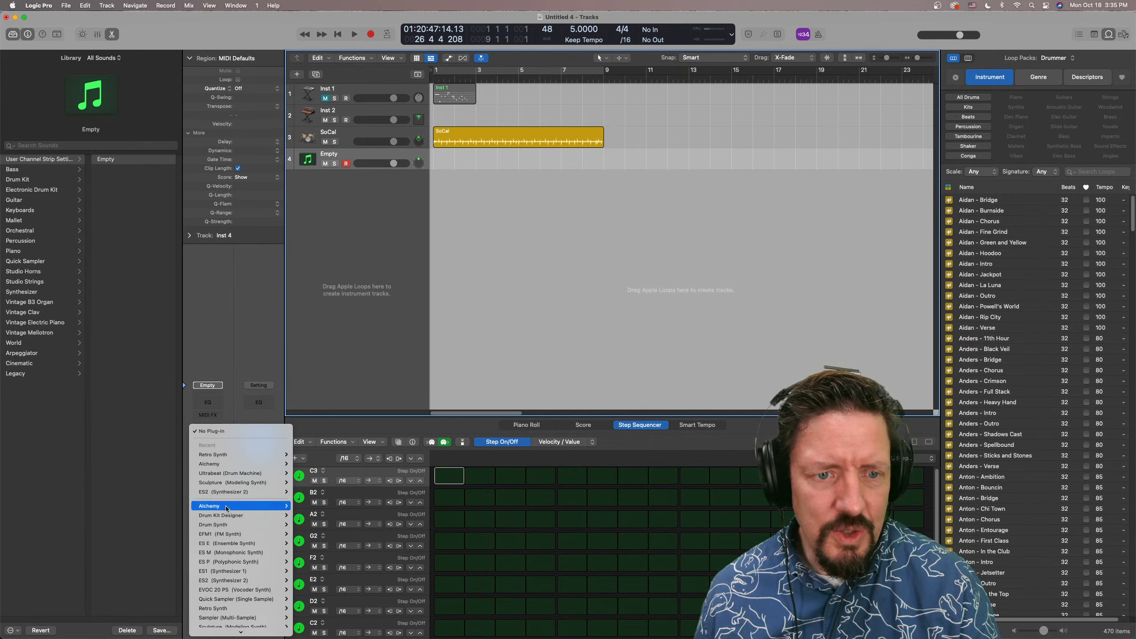
{"action": "mouse_move", "coordinate": [233, 515]}
{"action": "left_click", "coordinate": [294, 515]}
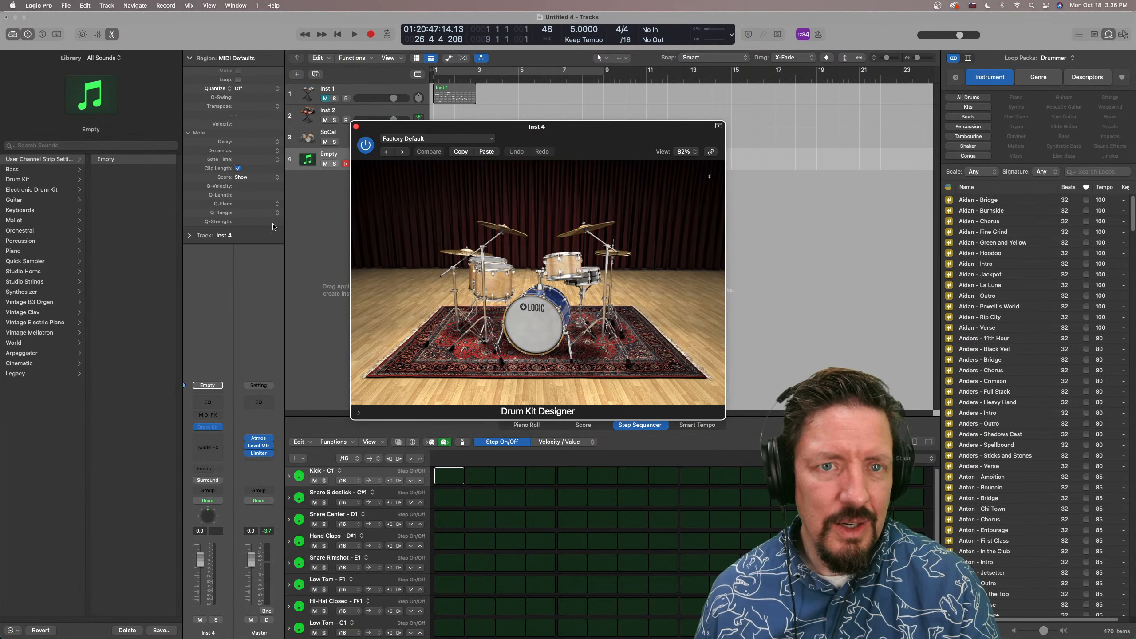
Look through the Drum Kit Designer presets, inspect the kick drum's options and close the plug-in window
{"action": "left_click", "coordinate": [428, 139]}
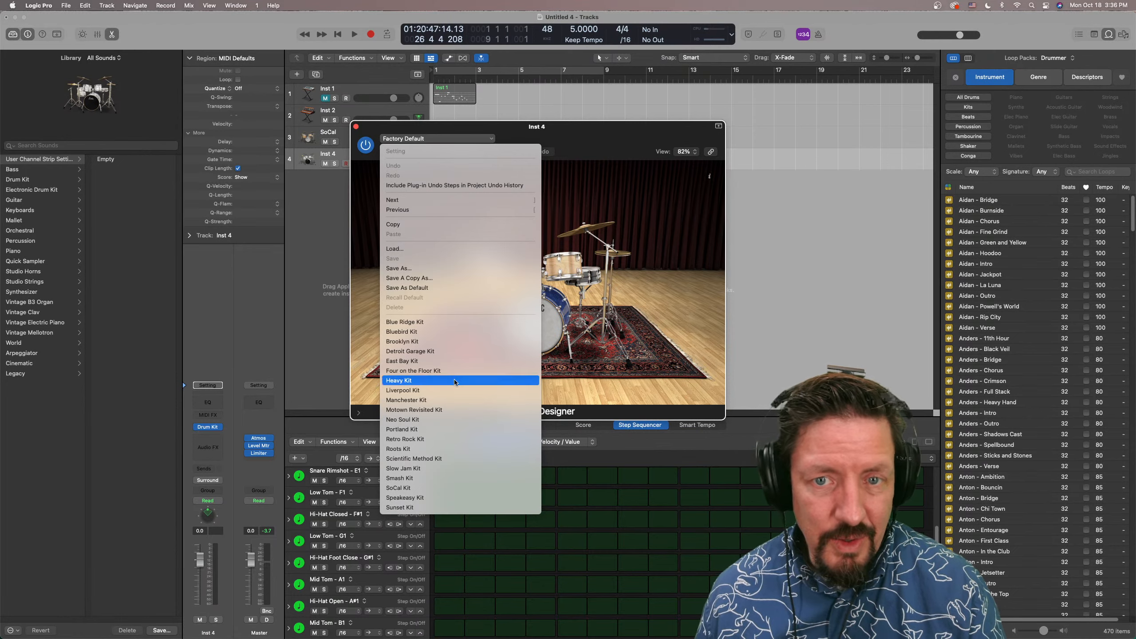
{"action": "left_click", "coordinate": [554, 310]}
{"action": "left_click", "coordinate": [553, 310]}
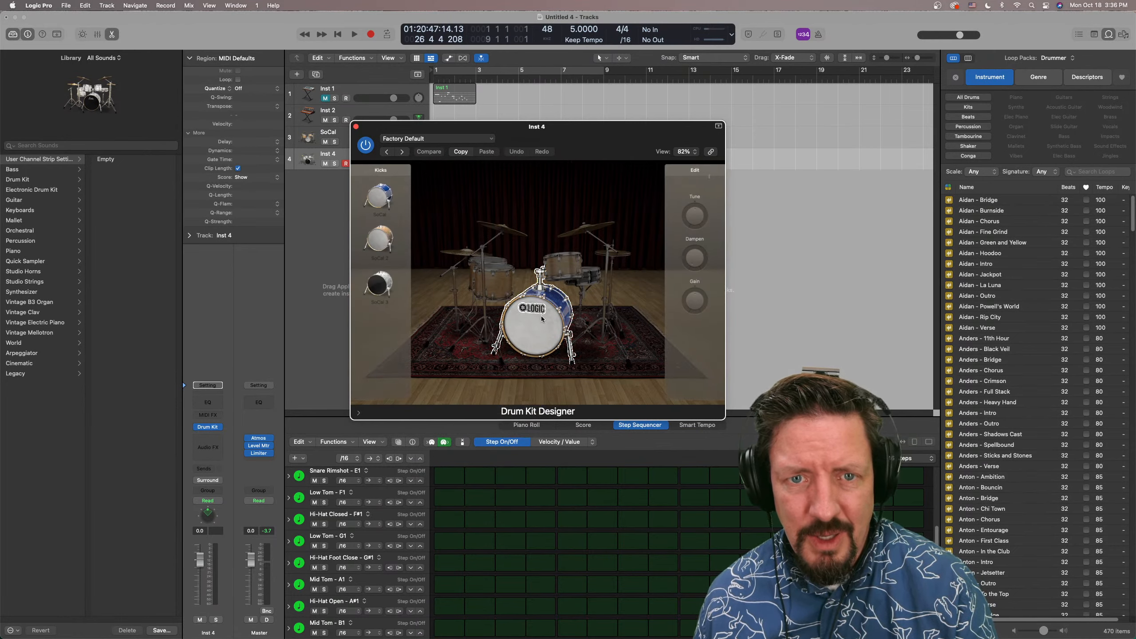
{"action": "left_click", "coordinate": [356, 126]}
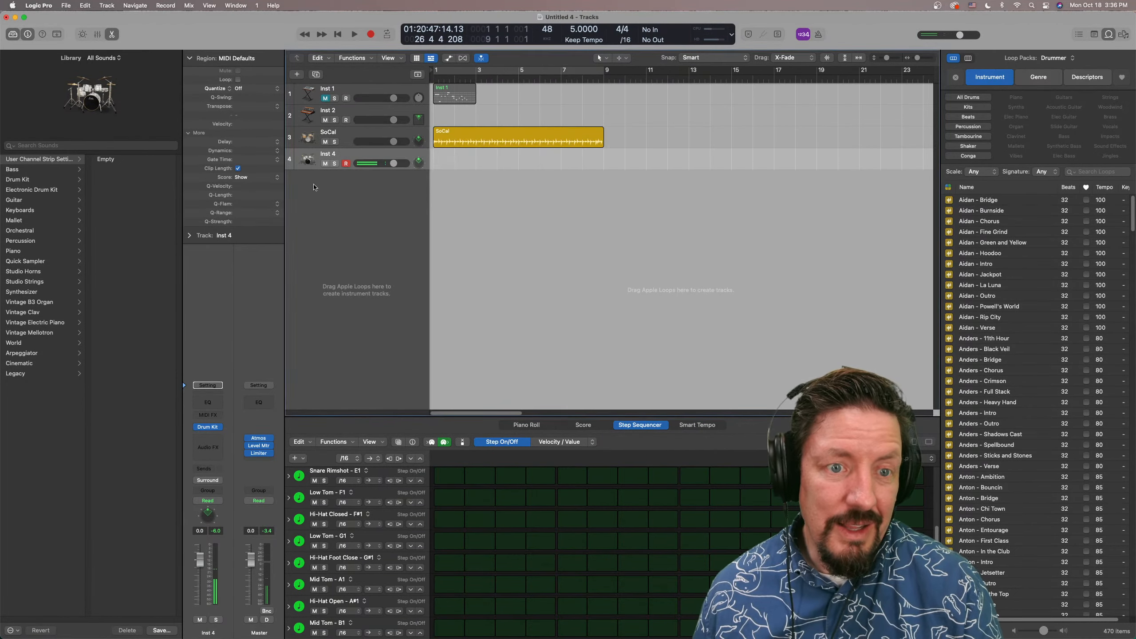
Replace the track's instrument with Drum Machine Designer, move its window over the tracks area and select the whole Empty Kit
{"action": "left_click", "coordinate": [218, 429]}
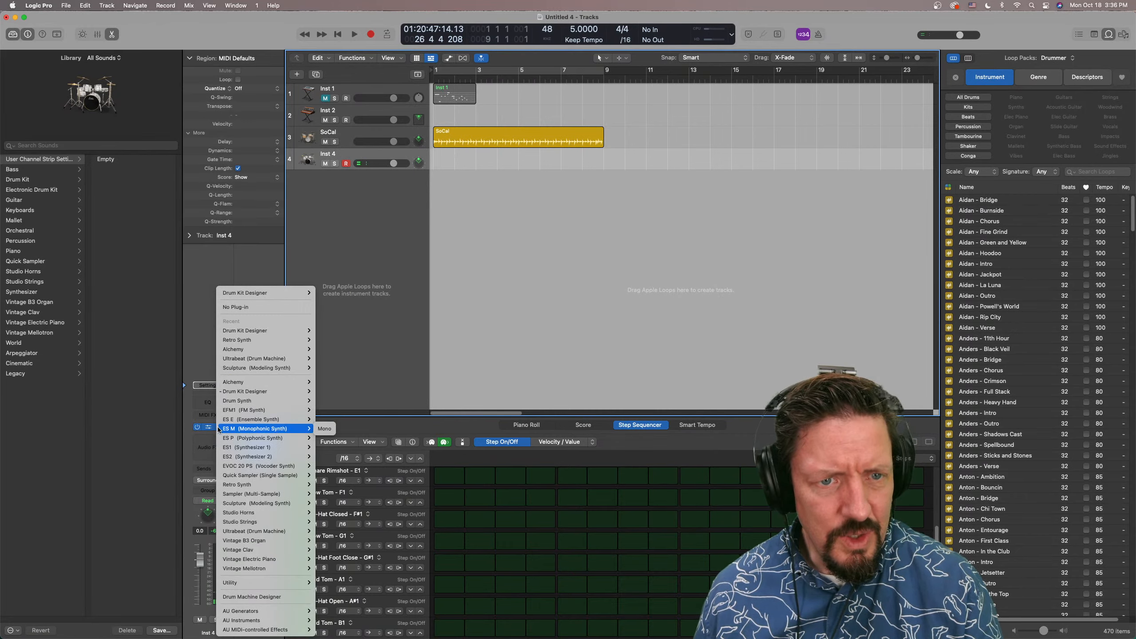
{"action": "left_click", "coordinate": [233, 597]}
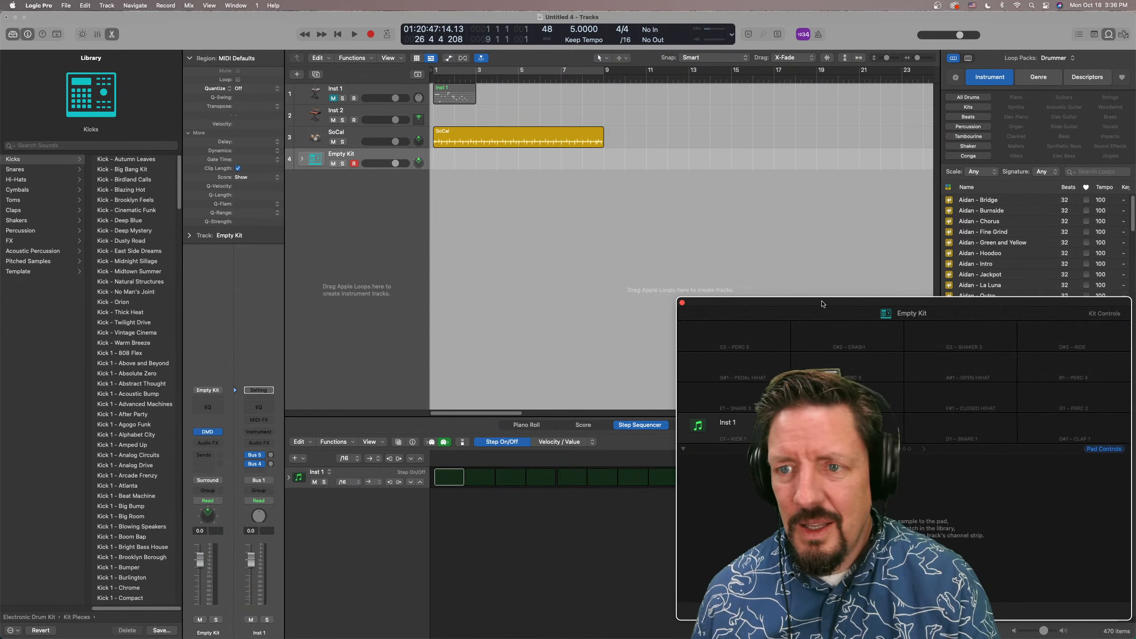
{"action": "left_click_drag", "start_coordinate": [822, 304], "coordinate": [495, 157]}
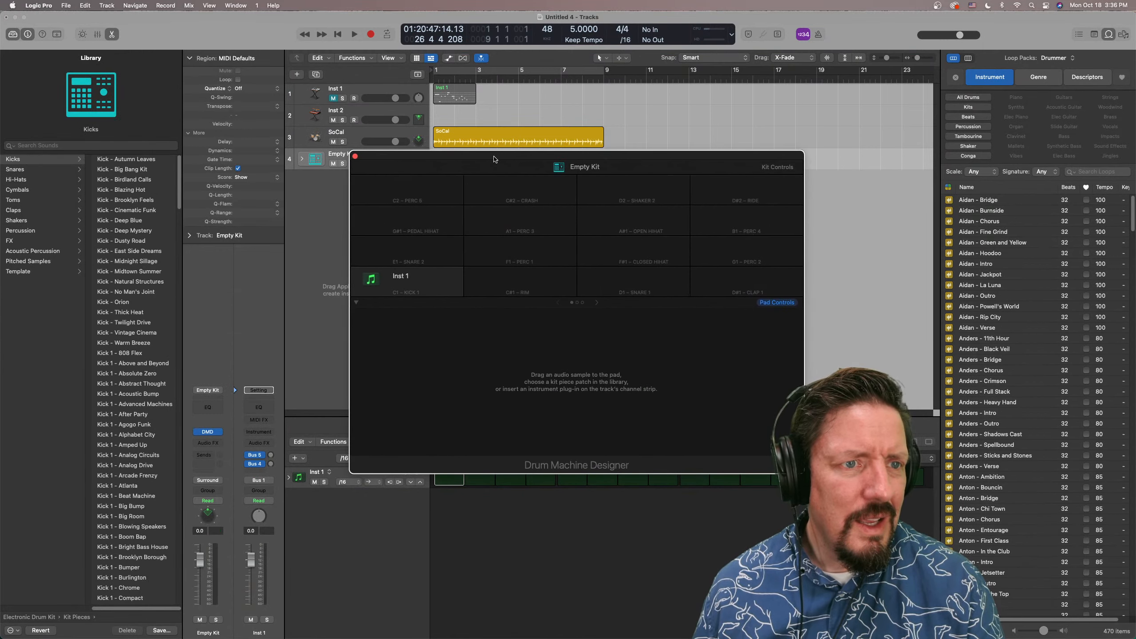
{"action": "left_click", "coordinate": [596, 167]}
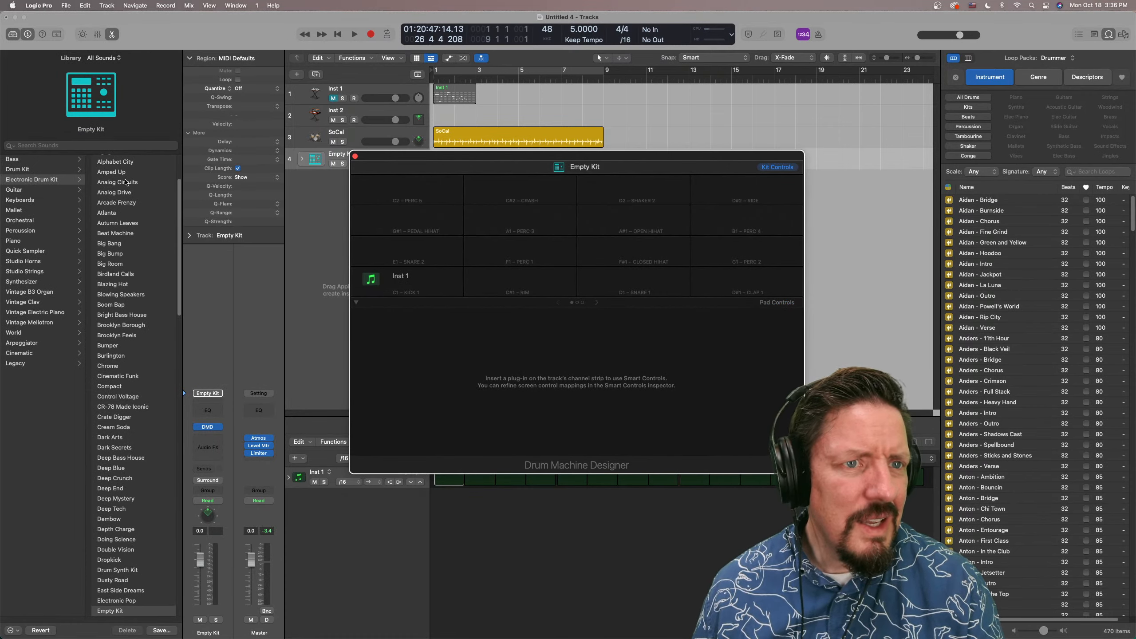
Browse the Electronic Drum Kit patches in the Library and load the CR-78 Made Iconic kit
{"action": "scroll", "coordinate": [134, 241], "scroll_direction": "down", "scroll_amount": 20}
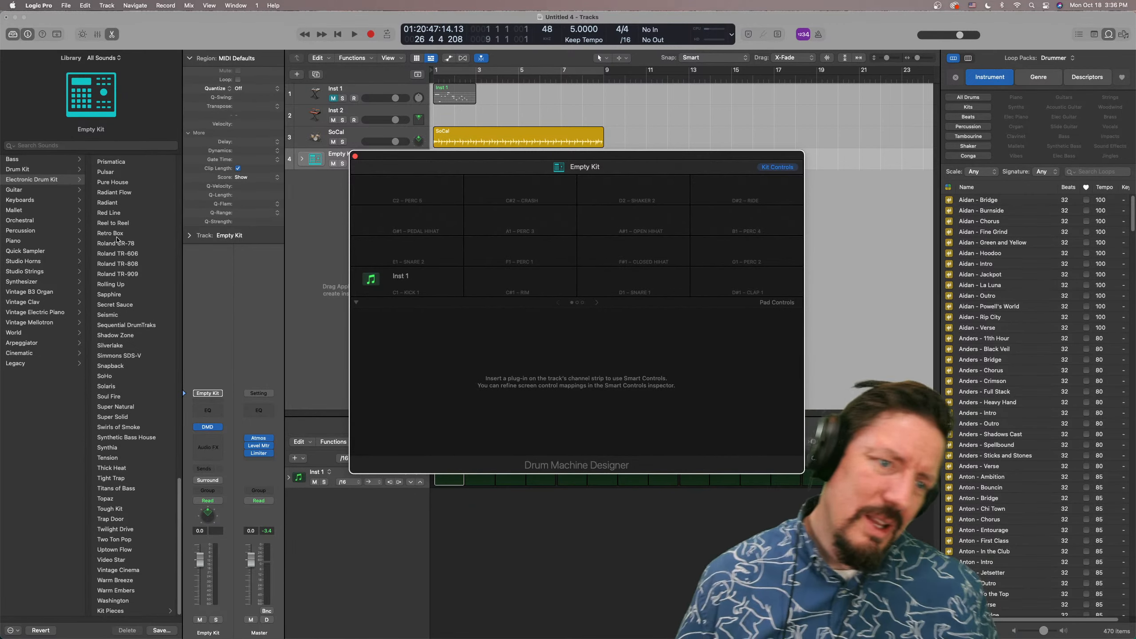
{"action": "scroll", "coordinate": [119, 240], "scroll_direction": "up", "scroll_amount": 15}
{"action": "scroll", "coordinate": [120, 241], "scroll_direction": "up", "scroll_amount": 10}
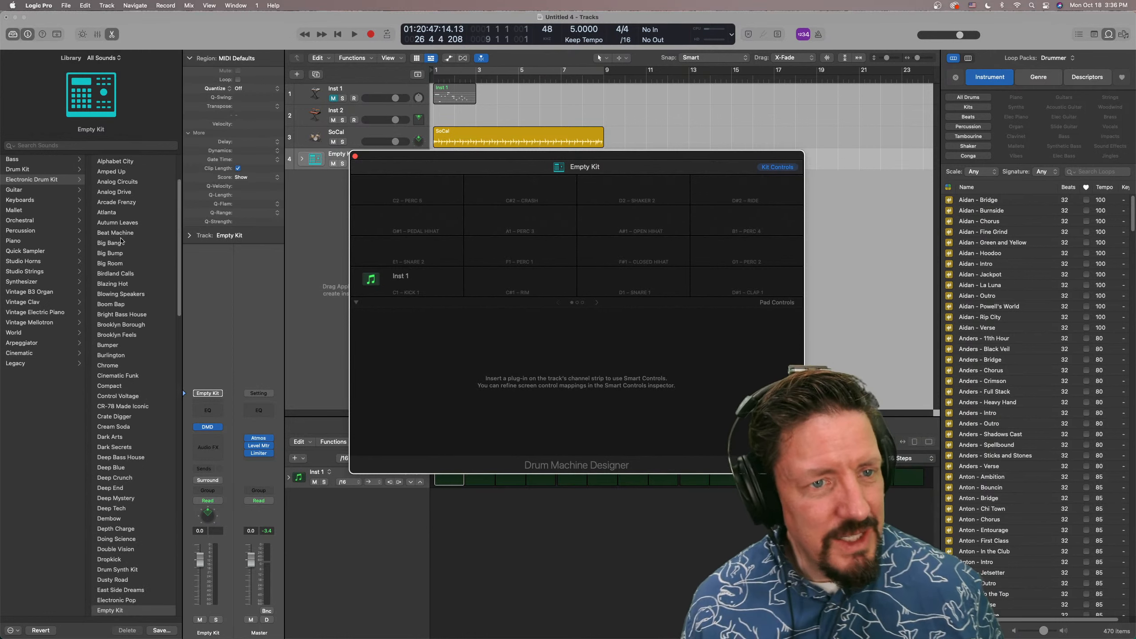
{"action": "left_click", "coordinate": [118, 406]}
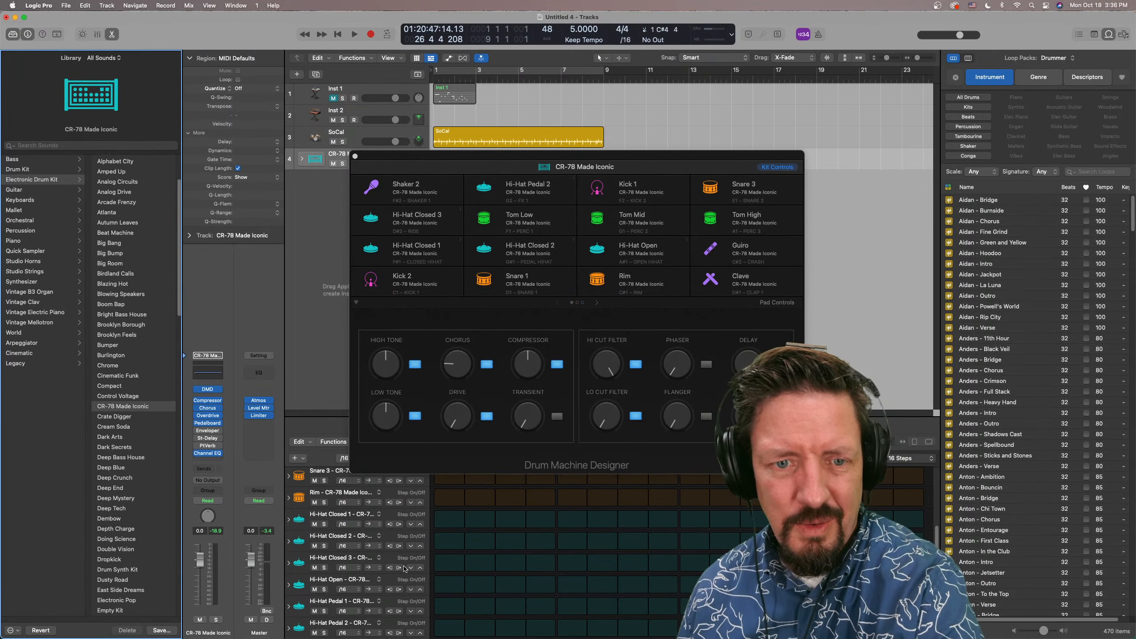
Audition the kit's Rim sound and try its Chorus control, switching the effect off and back on
{"action": "left_click", "coordinate": [298, 497]}
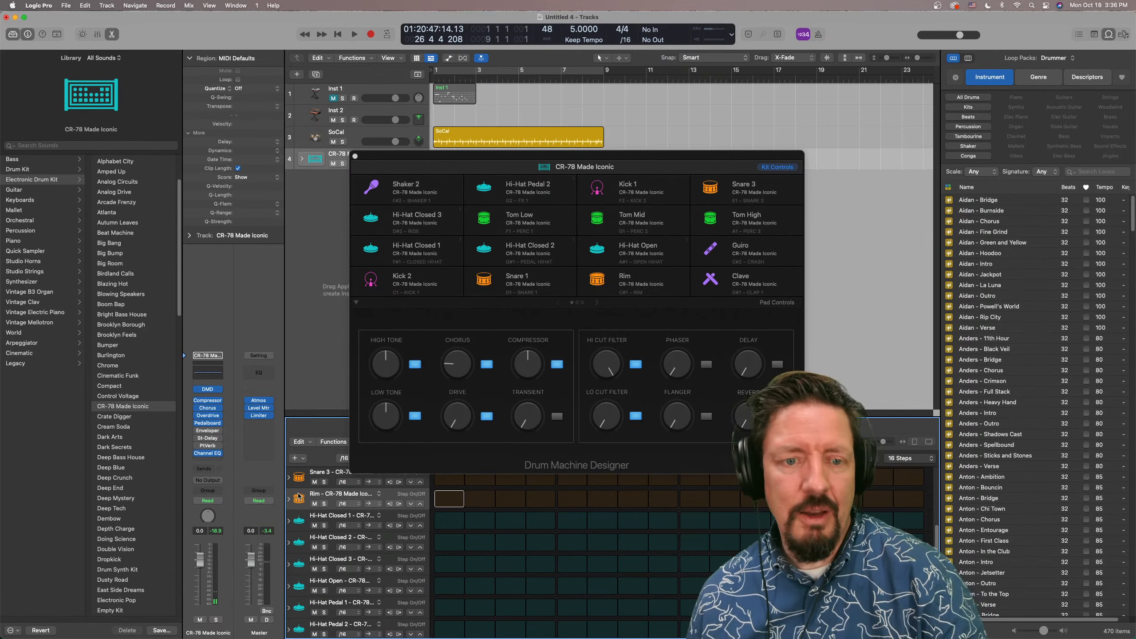
{"action": "mouse_move", "coordinate": [531, 205]}
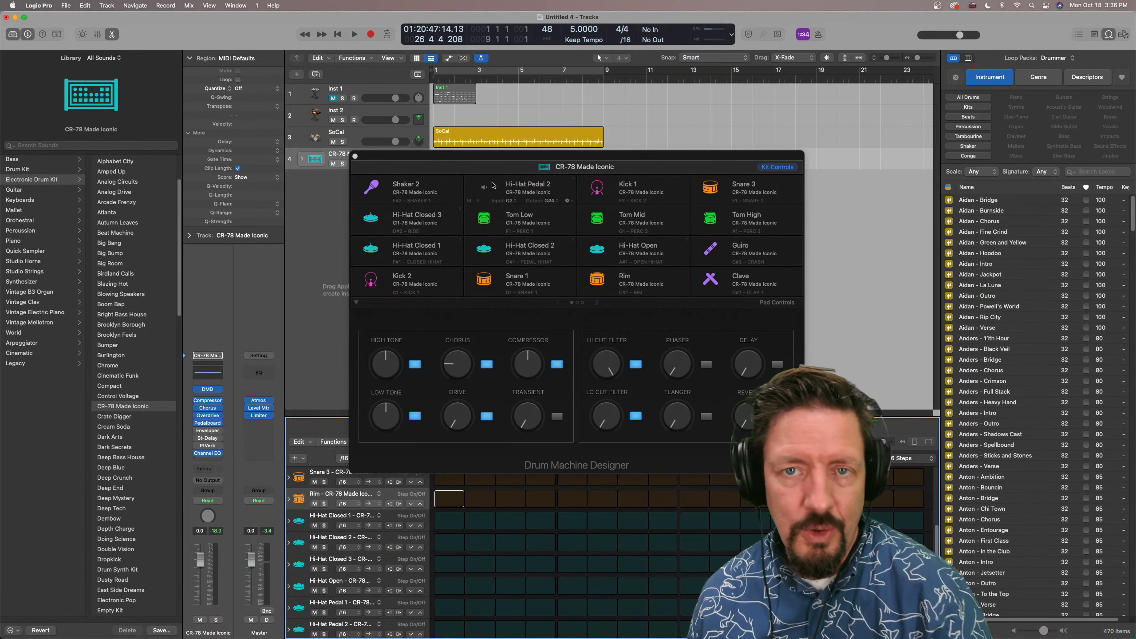
{"action": "left_click", "coordinate": [487, 365]}
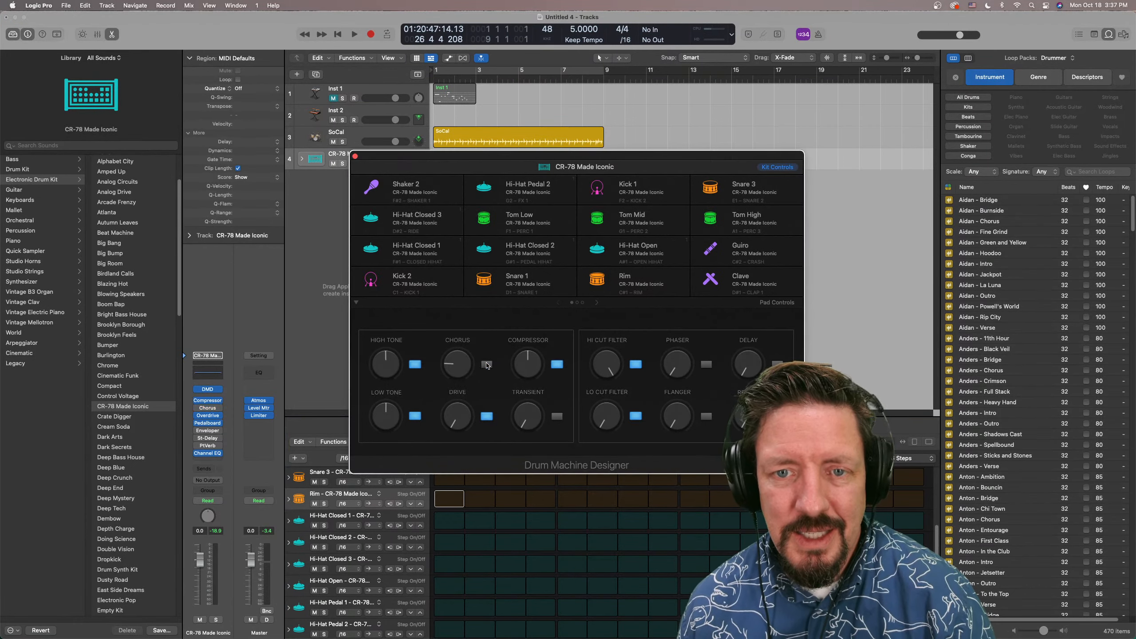
{"action": "left_click", "coordinate": [486, 364]}
{"action": "left_click_drag", "start_coordinate": [460, 368], "coordinate": [446, 392]}
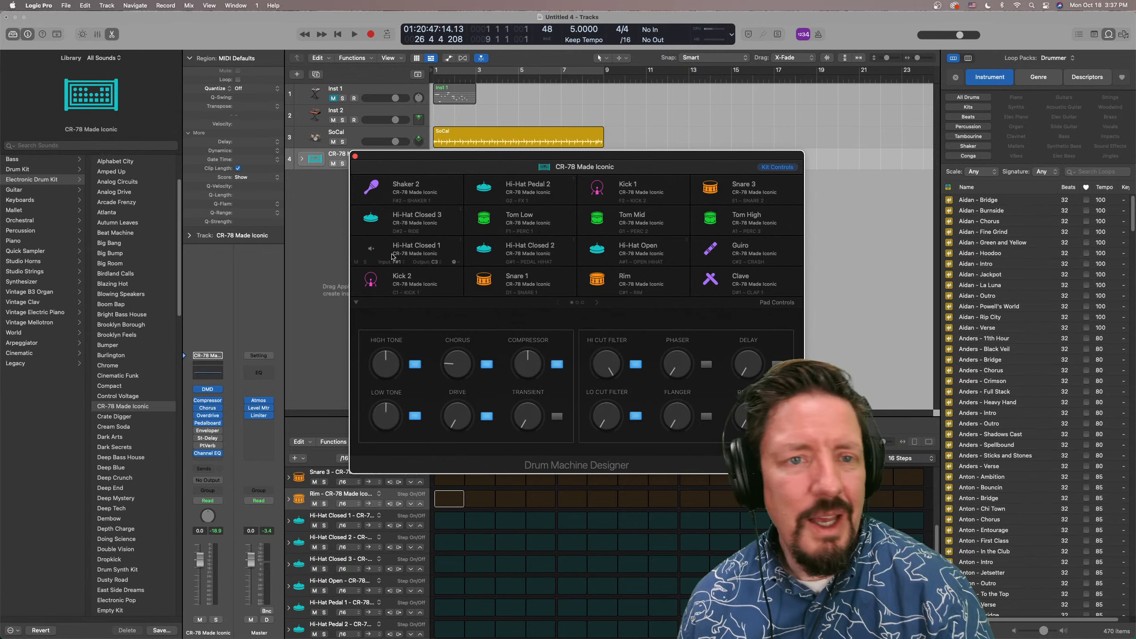
Look through the full list of Electronic Drum Kit patches in the Library
{"action": "left_click_drag", "start_coordinate": [177, 307], "coordinate": [180, 172]}
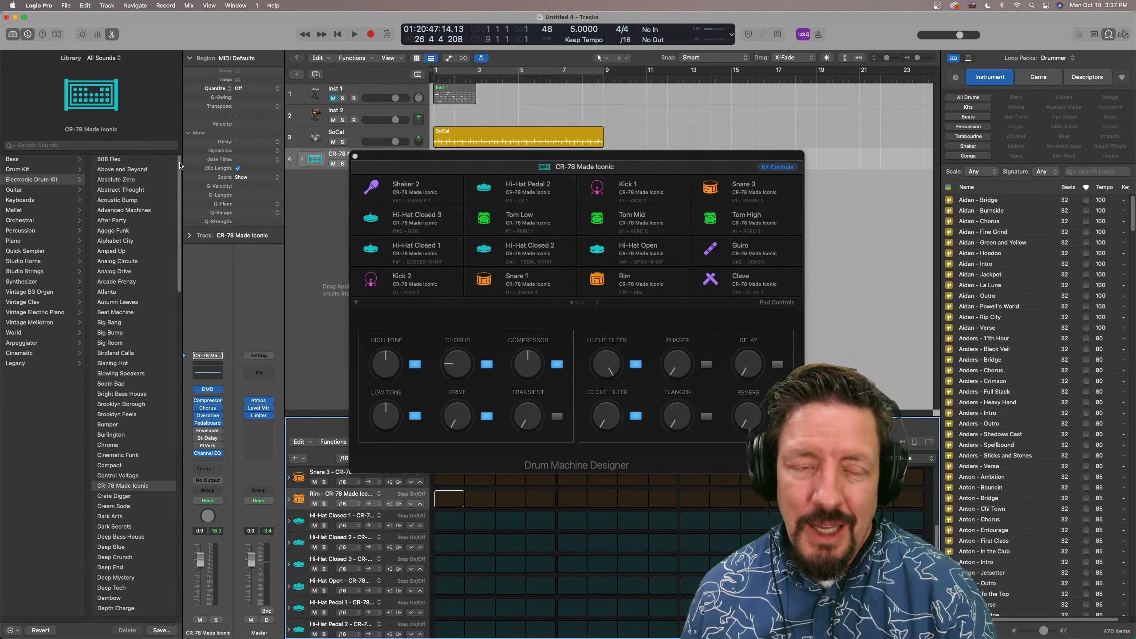
{"action": "scroll", "coordinate": [170, 557], "scroll_direction": "down", "scroll_amount": 20}
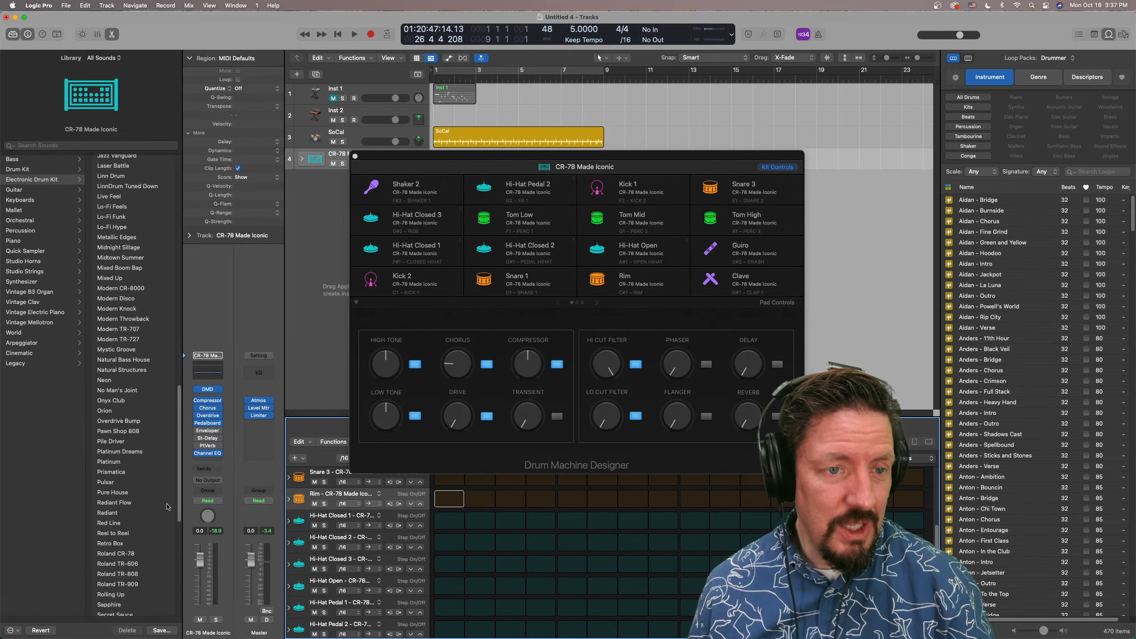
{"action": "scroll", "coordinate": [170, 555], "scroll_direction": "up", "scroll_amount": 3}
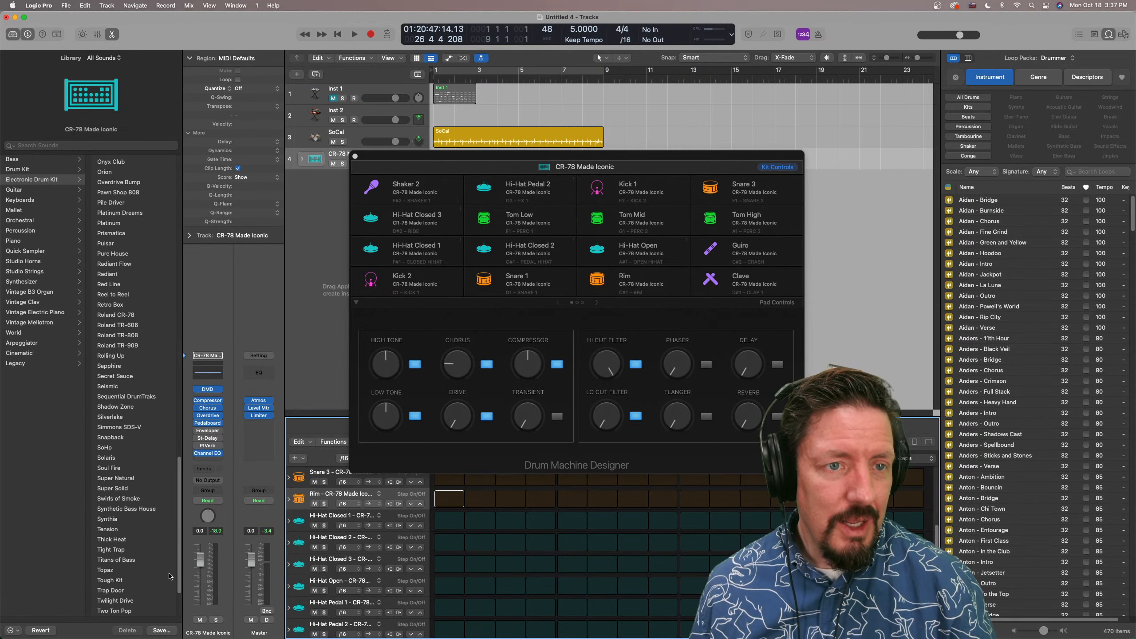
{"action": "scroll", "coordinate": [170, 551], "scroll_direction": "up", "scroll_amount": 15}
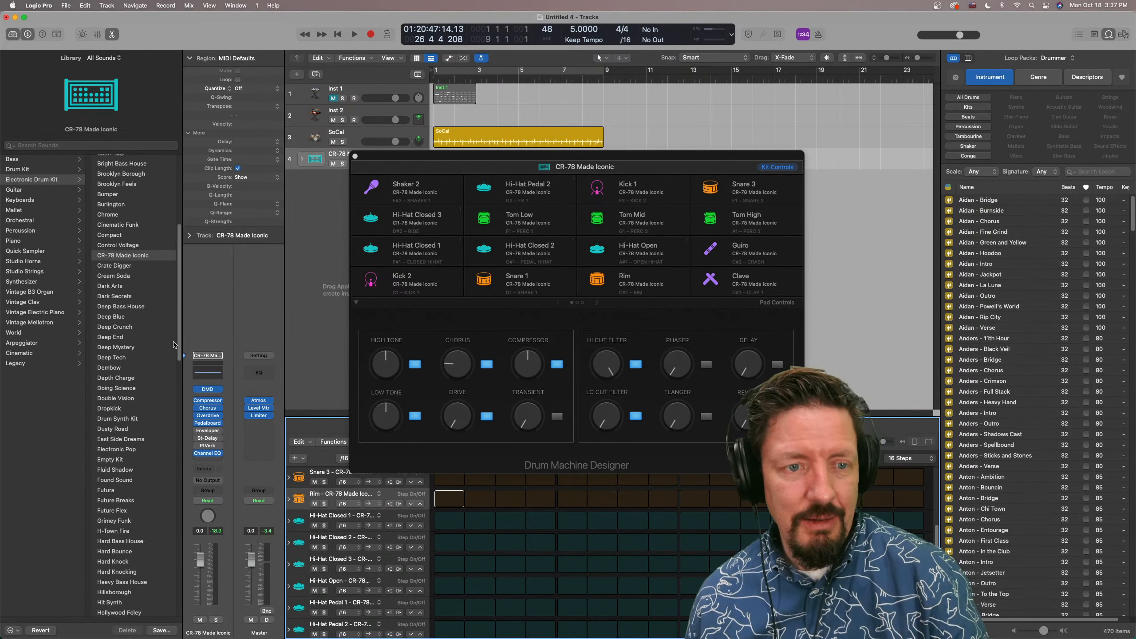
{"action": "scroll", "coordinate": [170, 426], "scroll_direction": "down", "scroll_amount": 8}
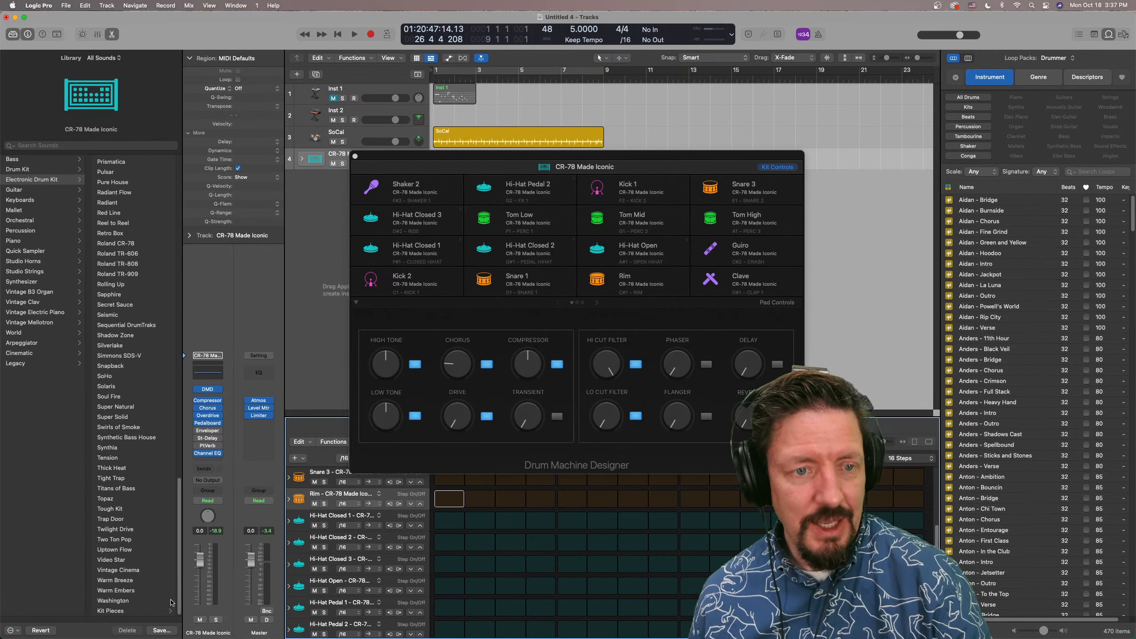
Close the Drum Machine Designer window and assign the Electronic drummer Modern House to the SoCal track
{"action": "scroll", "coordinate": [170, 489], "scroll_direction": "up", "scroll_amount": 20}
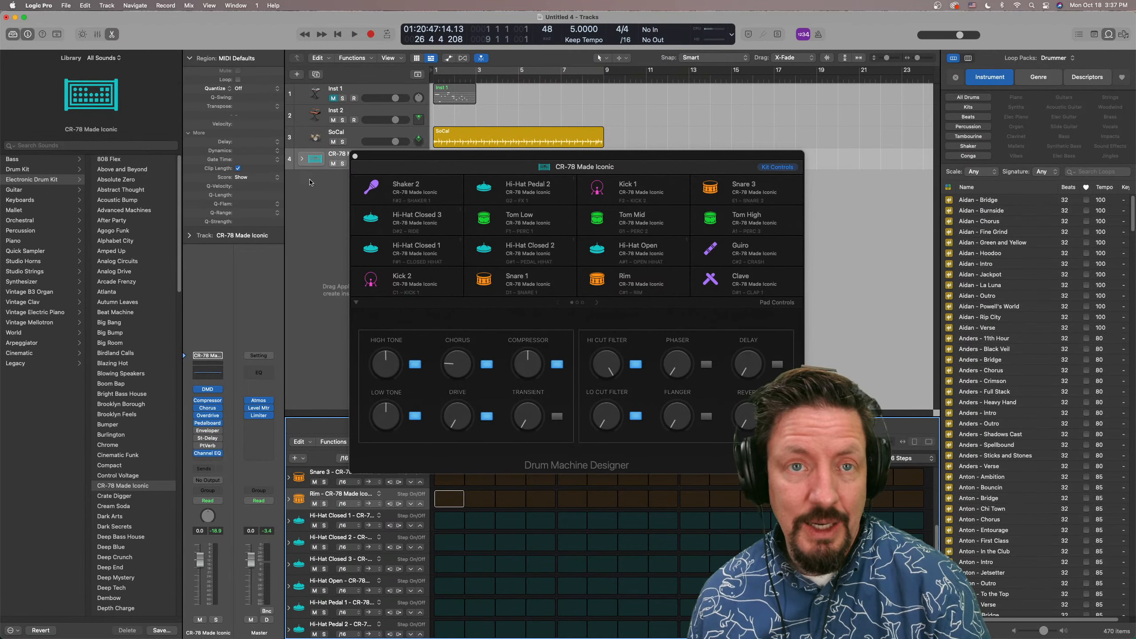
{"action": "left_click", "coordinate": [355, 155]}
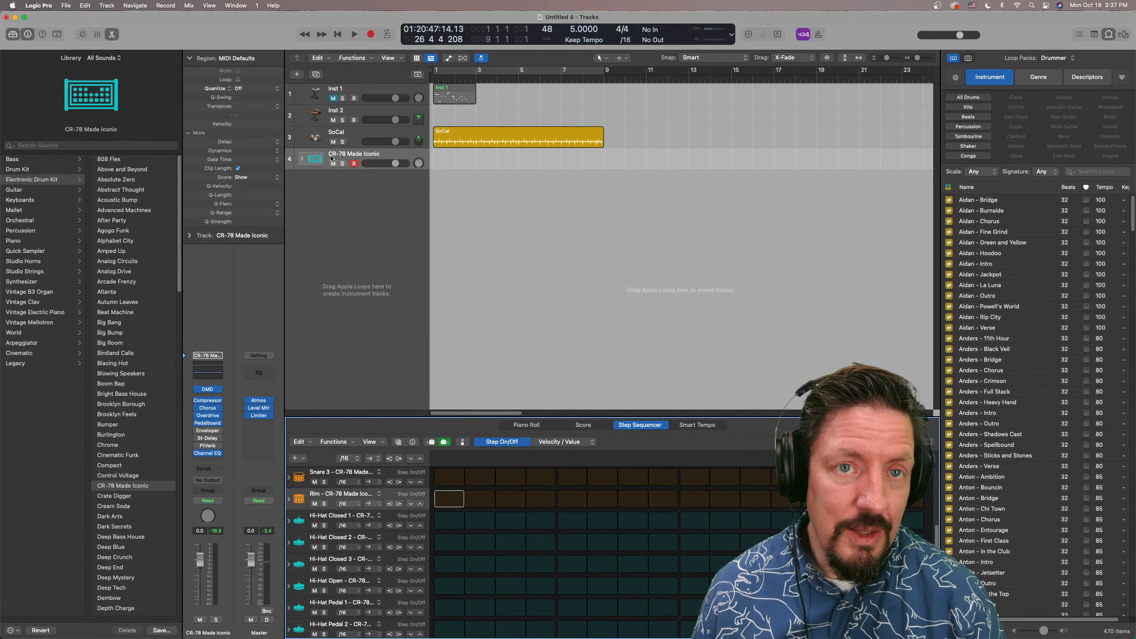
{"action": "left_click", "coordinate": [340, 148]}
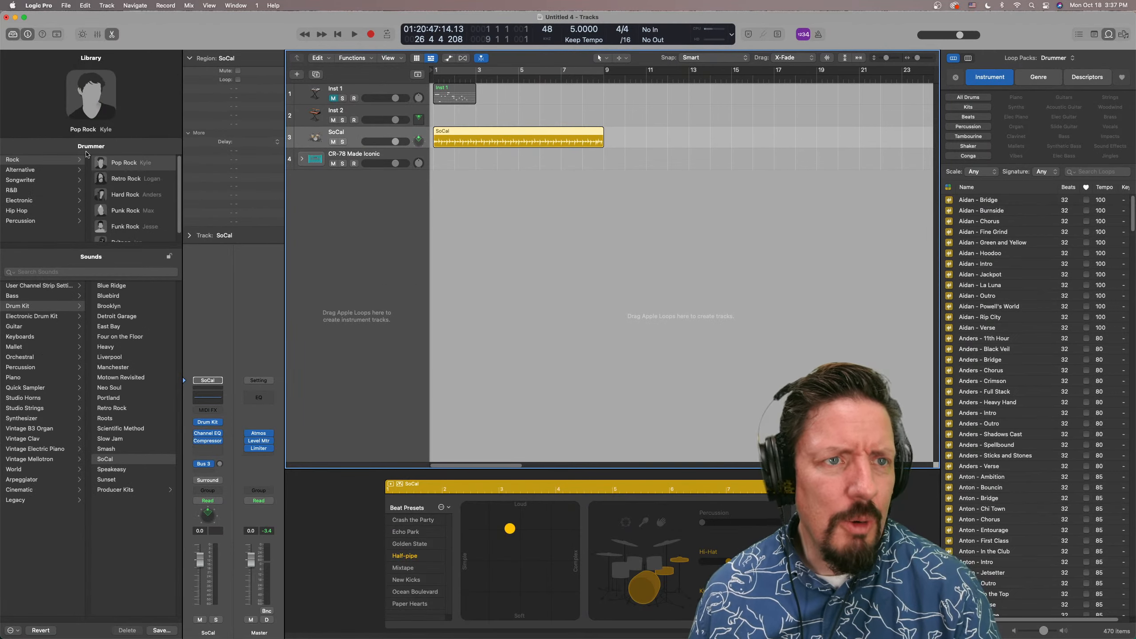
{"action": "left_click", "coordinate": [27, 201]}
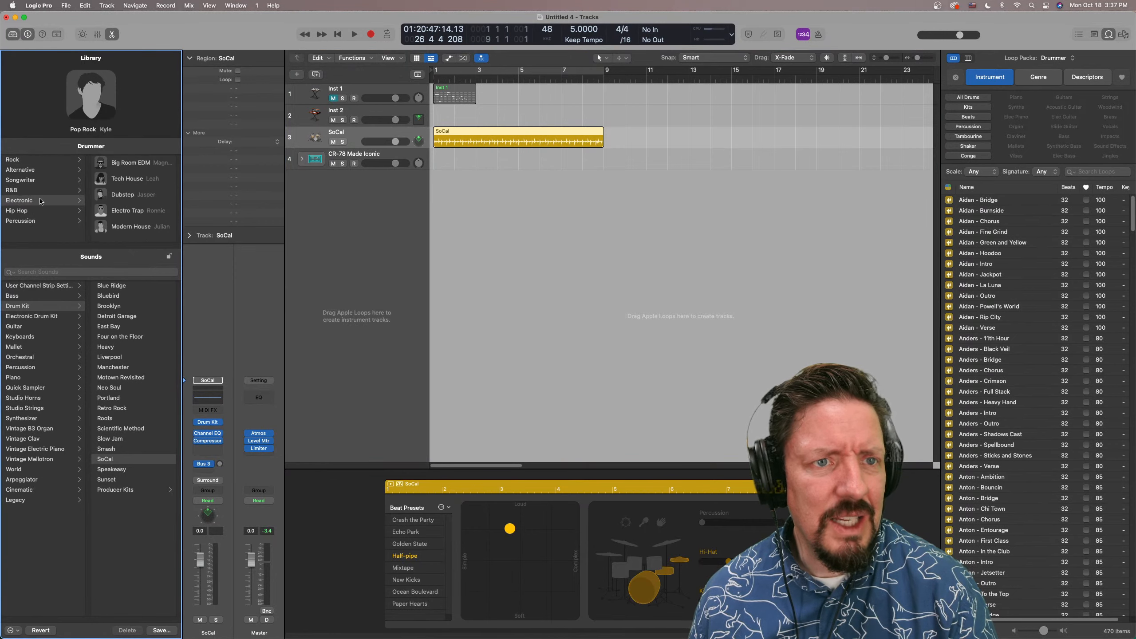
{"action": "left_click", "coordinate": [125, 226]}
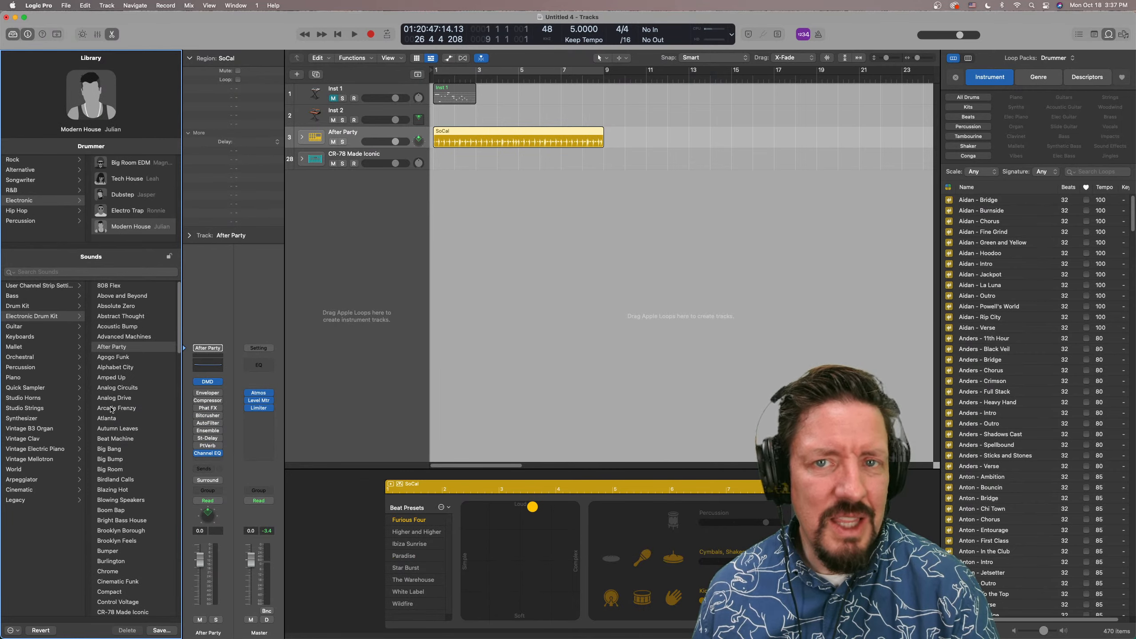
Look through the Electronic Drum Kit sounds available for the Modern House drummer
{"action": "scroll", "coordinate": [112, 407], "scroll_direction": "down", "scroll_amount": 20}
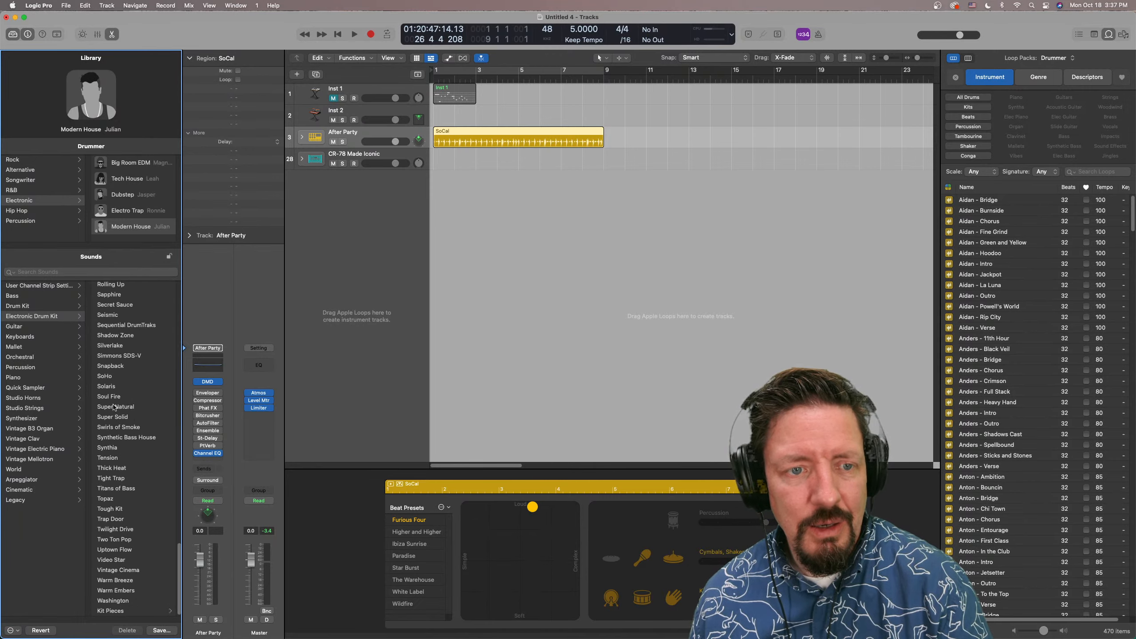
{"action": "scroll", "coordinate": [112, 407], "scroll_direction": "up", "scroll_amount": 20}
{"action": "scroll", "coordinate": [113, 407], "scroll_direction": "down", "scroll_amount": 20}
{"action": "scroll", "coordinate": [112, 407], "scroll_direction": "up", "scroll_amount": 20}
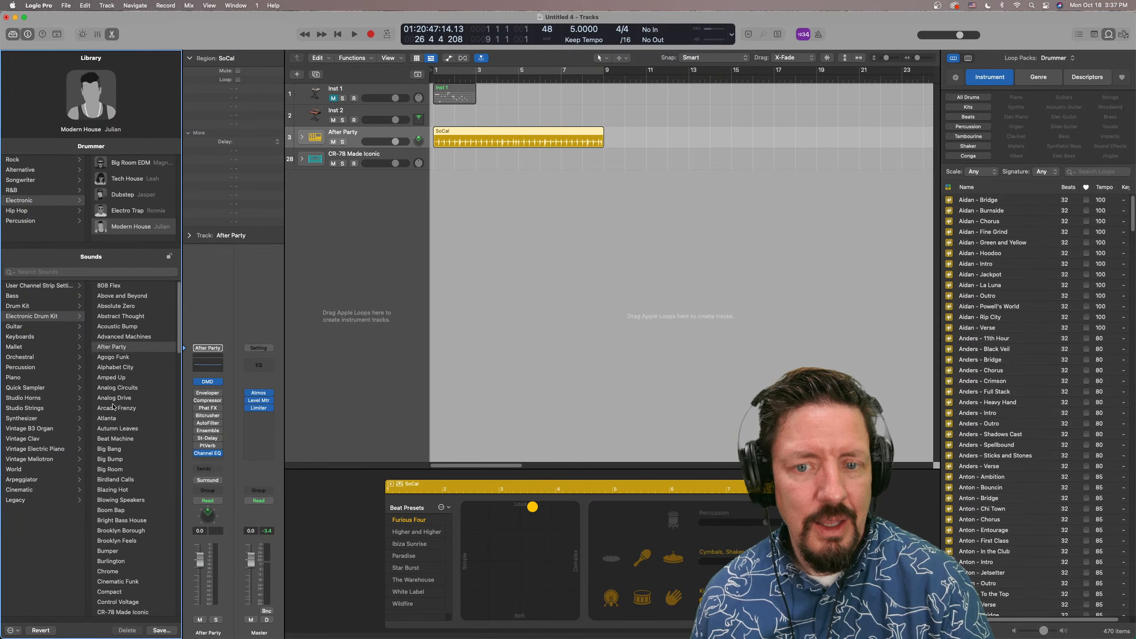
{"action": "scroll", "coordinate": [113, 407], "scroll_direction": "down", "scroll_amount": 20}
{"action": "scroll", "coordinate": [112, 407], "scroll_direction": "up", "scroll_amount": 20}
{"action": "scroll", "coordinate": [113, 407], "scroll_direction": "down", "scroll_amount": 15}
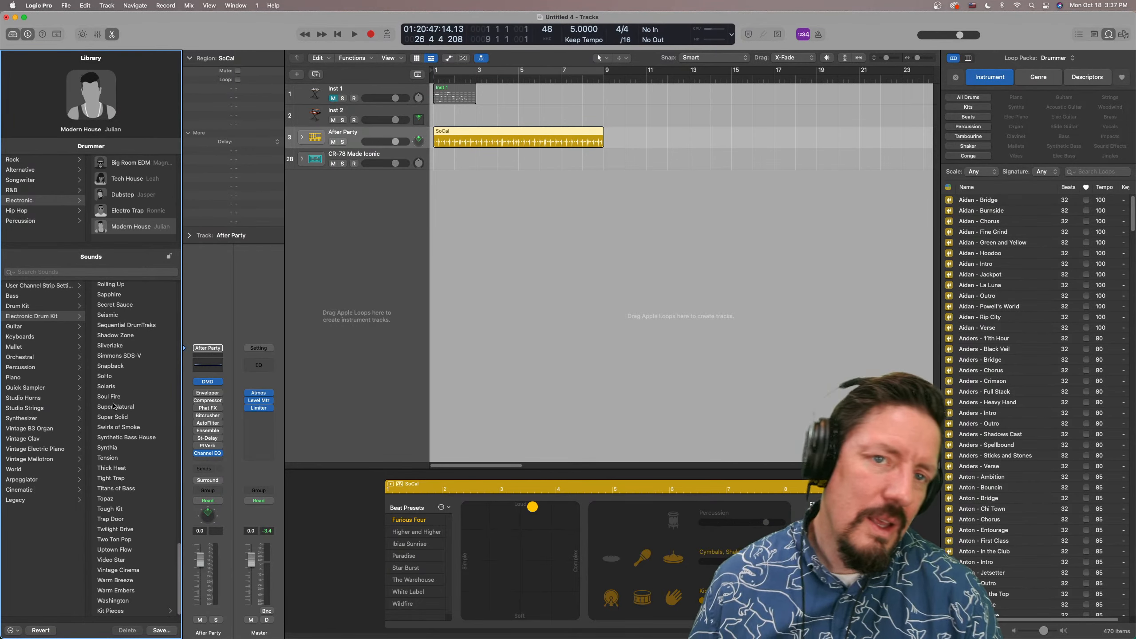
{"action": "scroll", "coordinate": [113, 405], "scroll_direction": "up", "scroll_amount": 15}
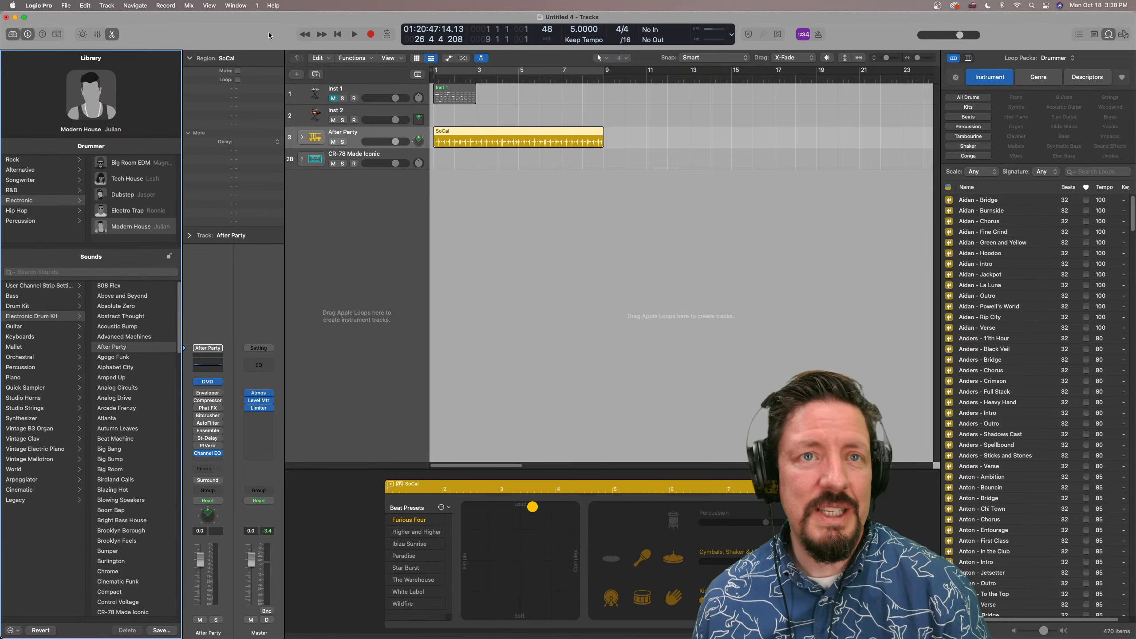
Switch to Safari and highlight the line on added loops, kits and patches under More Content, then just "50 kits"
{"action": "key", "text": "super+Tab"}
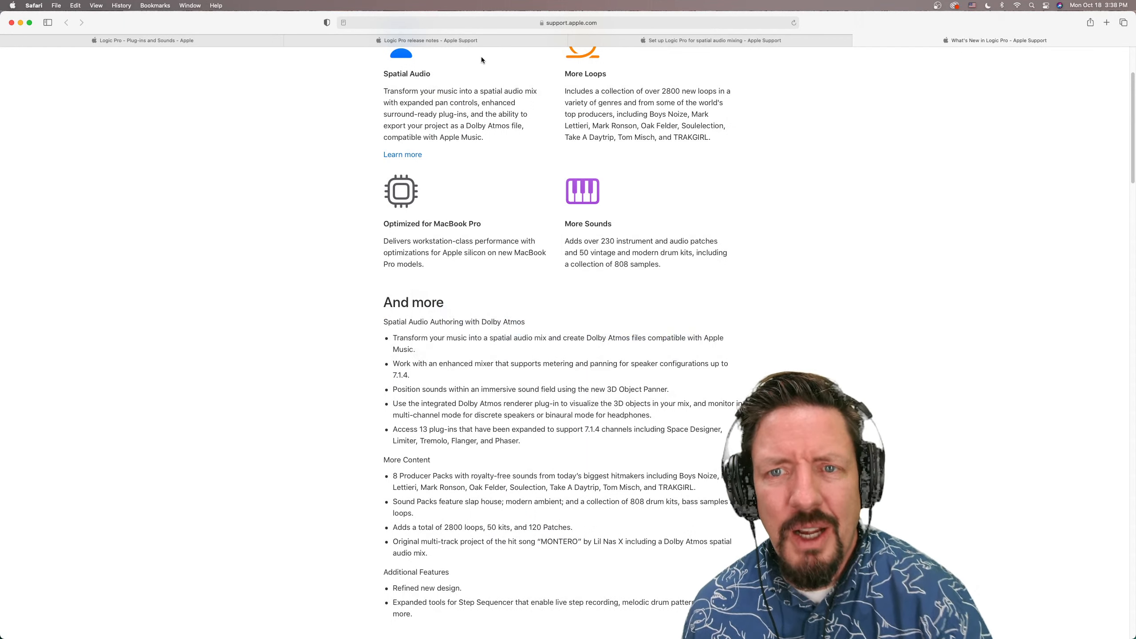
{"action": "scroll", "coordinate": [595, 280], "scroll_direction": "down", "scroll_amount": 5}
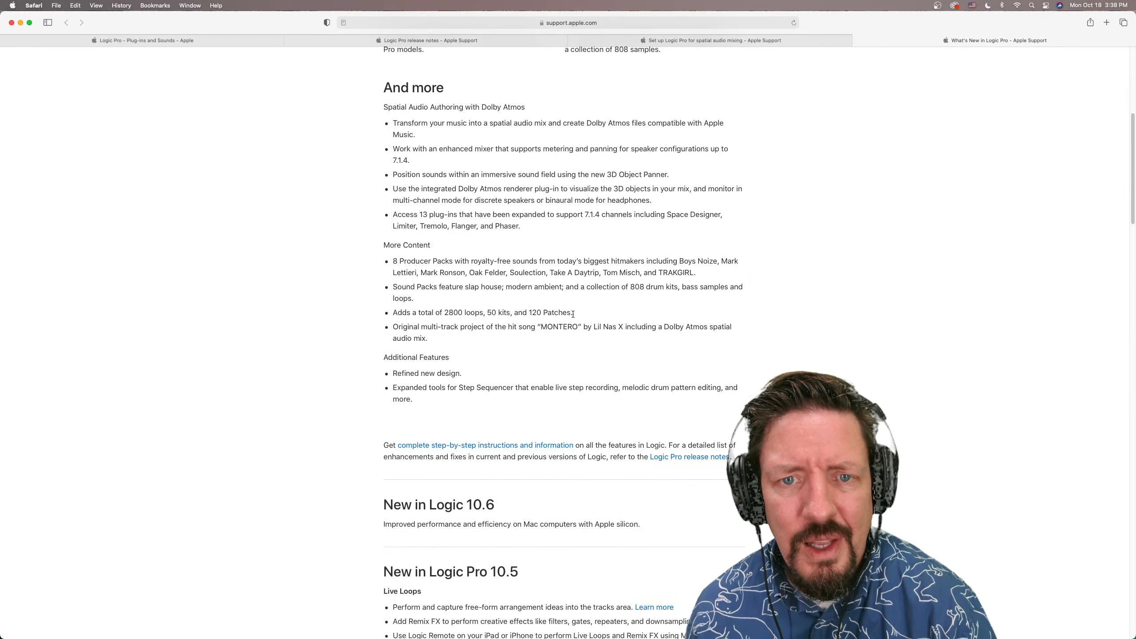
{"action": "left_click_drag", "start_coordinate": [573, 314], "coordinate": [384, 313]}
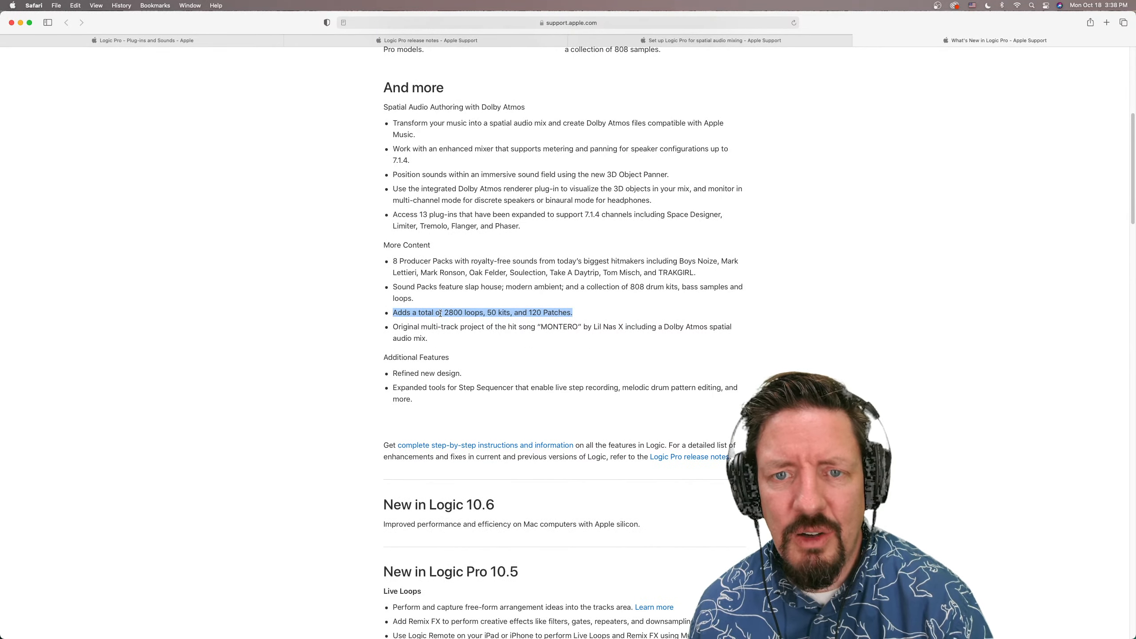
{"action": "left_click_drag", "start_coordinate": [487, 313], "coordinate": [510, 314]}
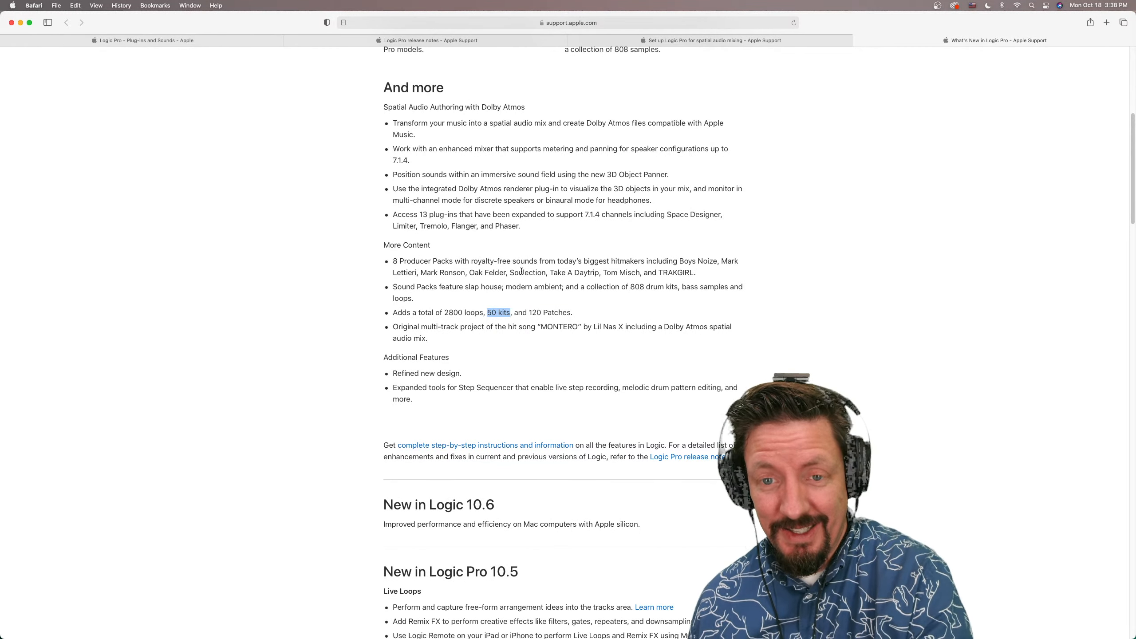
Switch back to Logic Pro and load the Roland TR-808 electronic drum kit on the drummer track
{"action": "key", "text": "super+Tab"}
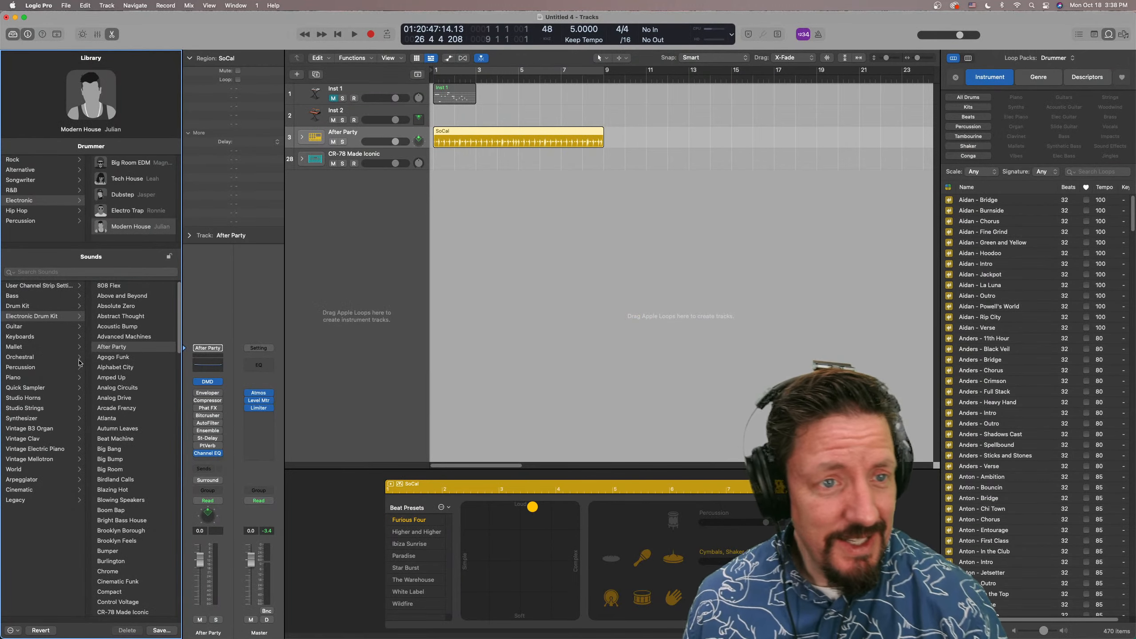
{"action": "scroll", "coordinate": [112, 308], "scroll_direction": "down", "scroll_amount": 1}
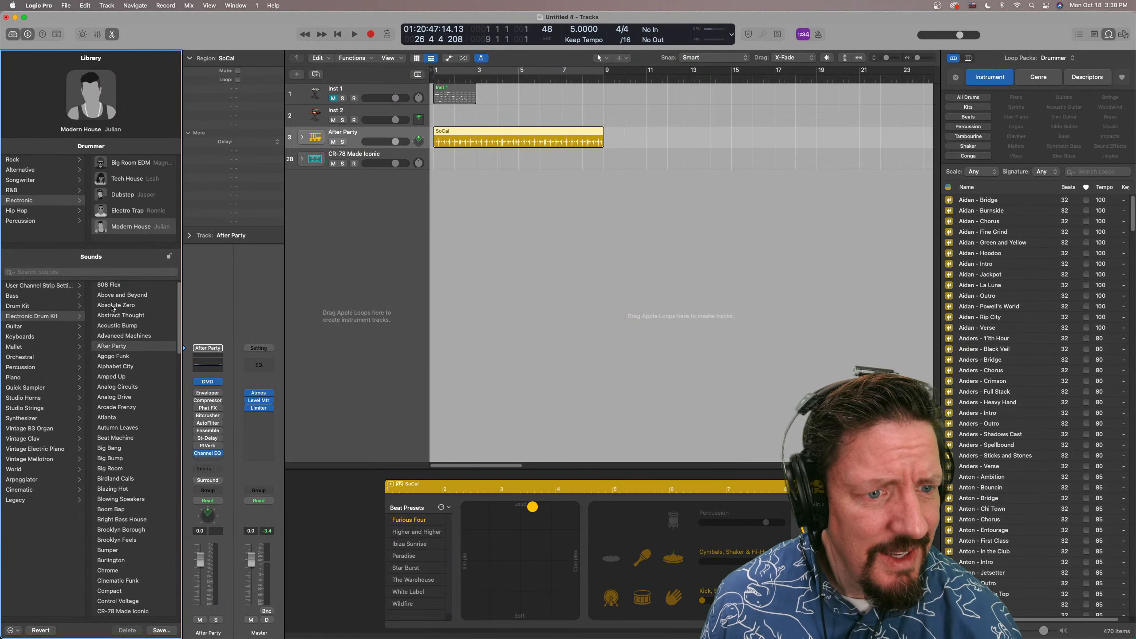
{"action": "scroll", "coordinate": [112, 308], "scroll_direction": "down", "scroll_amount": 20}
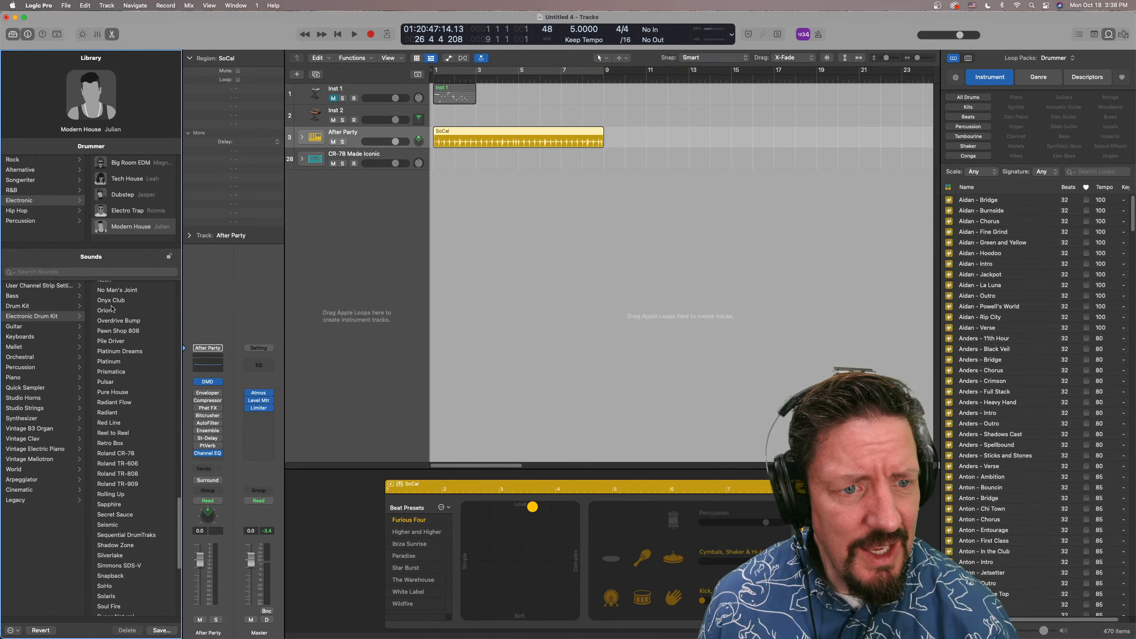
{"action": "left_click", "coordinate": [125, 474]}
{"action": "scroll", "coordinate": [156, 454], "scroll_direction": "up", "scroll_amount": 10}
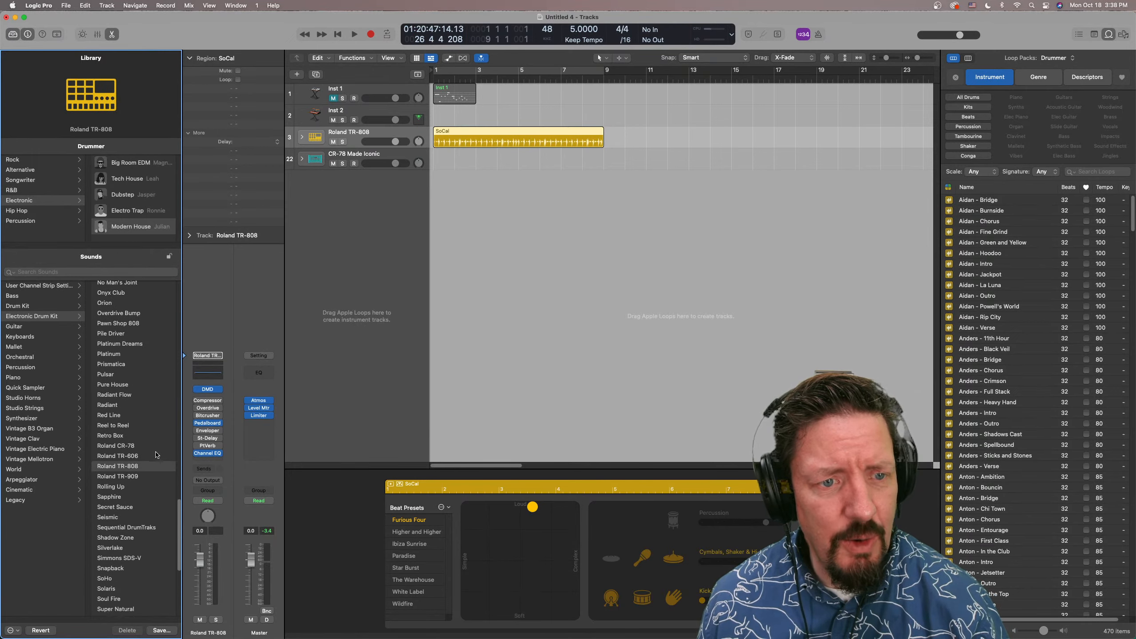
Review the Electronic Drum Kit list, then search the Library sounds for 808 and look through the matches
{"action": "scroll", "coordinate": [155, 454], "scroll_direction": "up", "scroll_amount": 2}
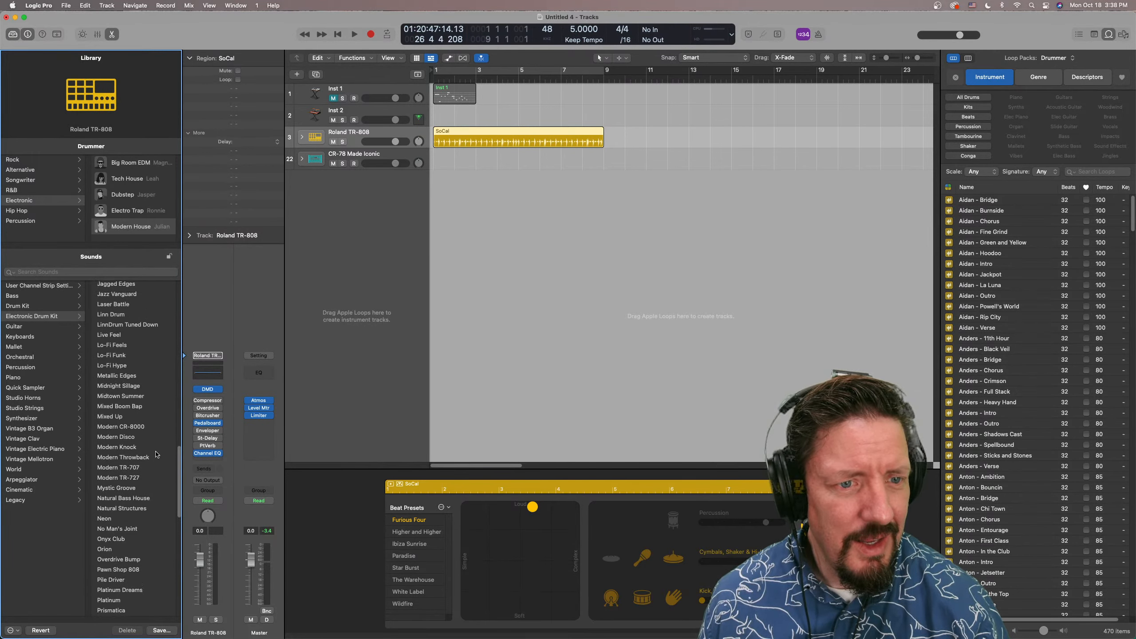
{"action": "scroll", "coordinate": [157, 455], "scroll_direction": "up", "scroll_amount": 15}
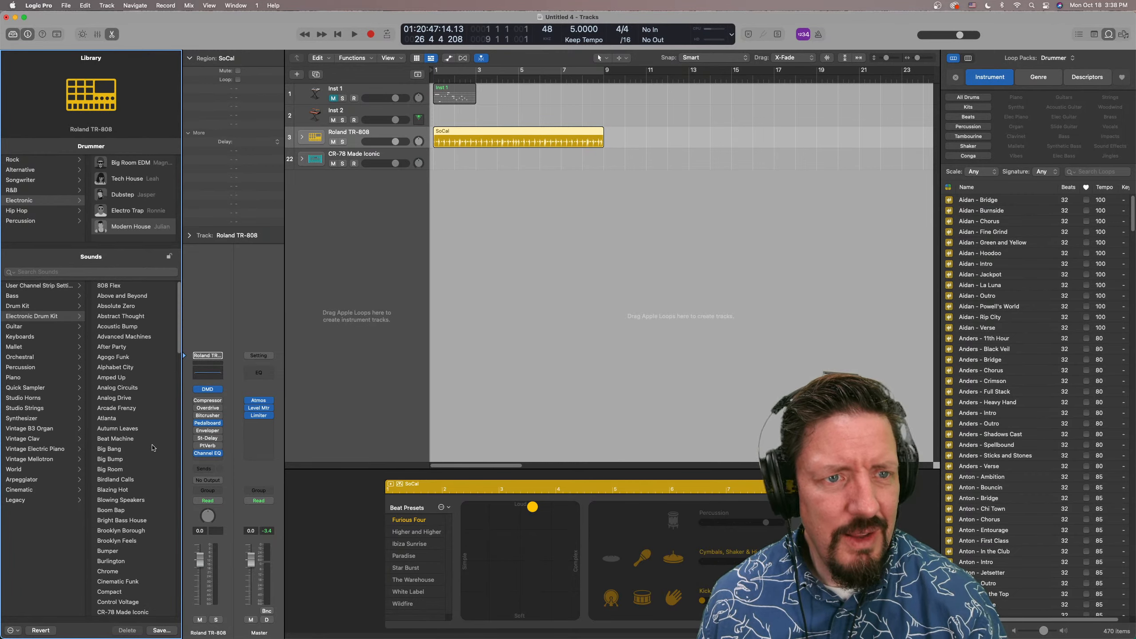
{"action": "scroll", "coordinate": [125, 311], "scroll_direction": "down", "scroll_amount": 12}
{"action": "scroll", "coordinate": [126, 315], "scroll_direction": "down", "scroll_amount": 15}
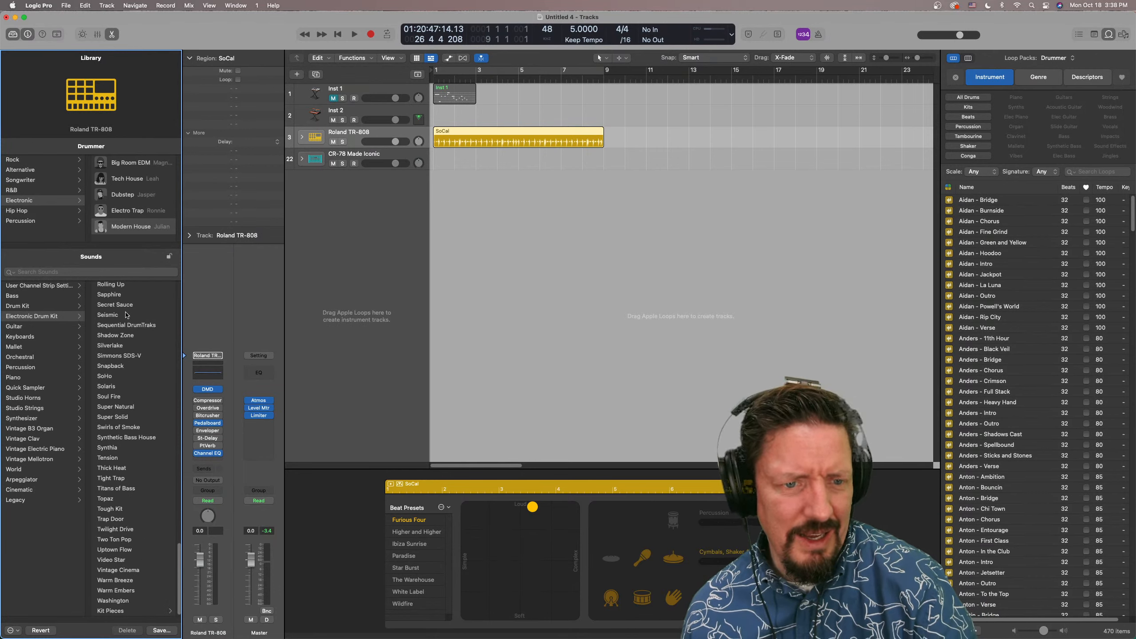
{"action": "scroll", "coordinate": [126, 314], "scroll_direction": "up", "scroll_amount": 20}
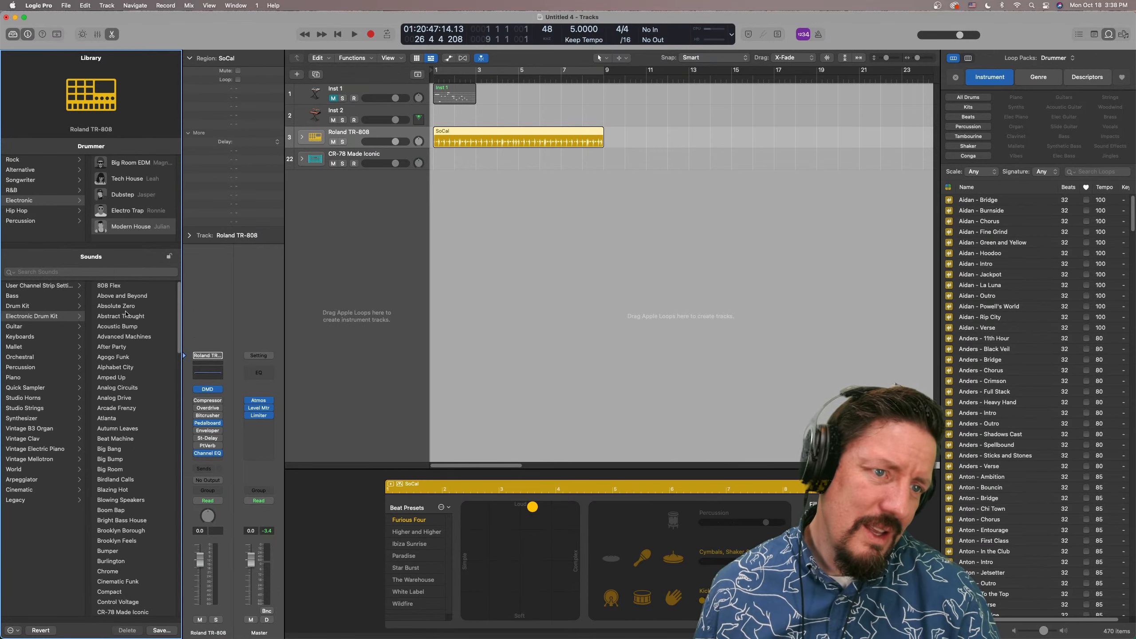
{"action": "left_click", "coordinate": [58, 271]}
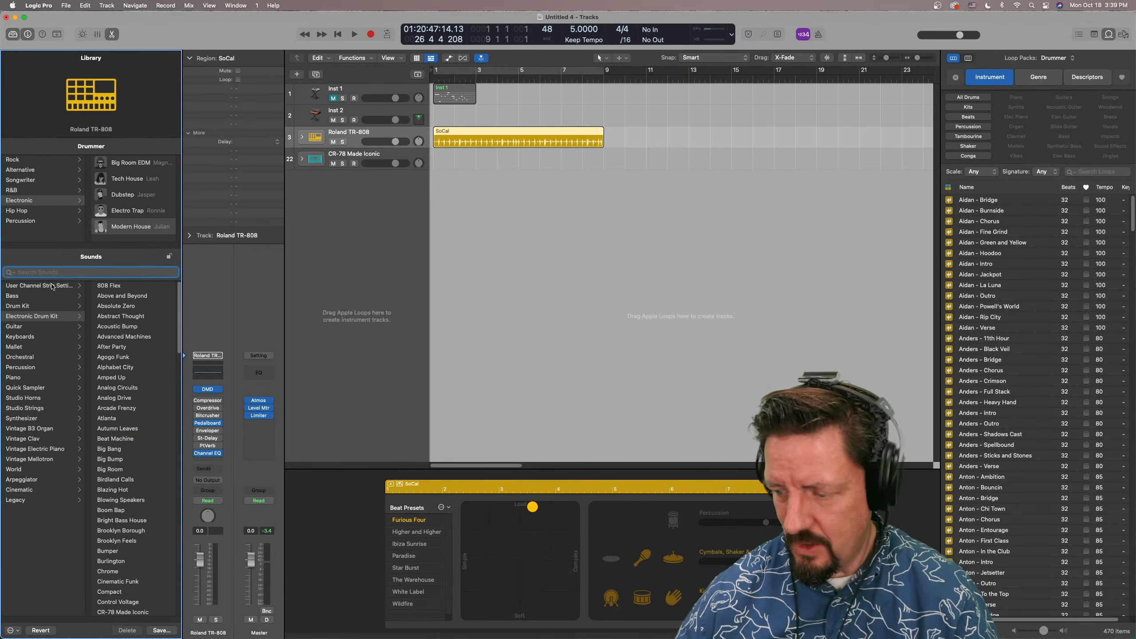
{"action": "type", "text": "808"}
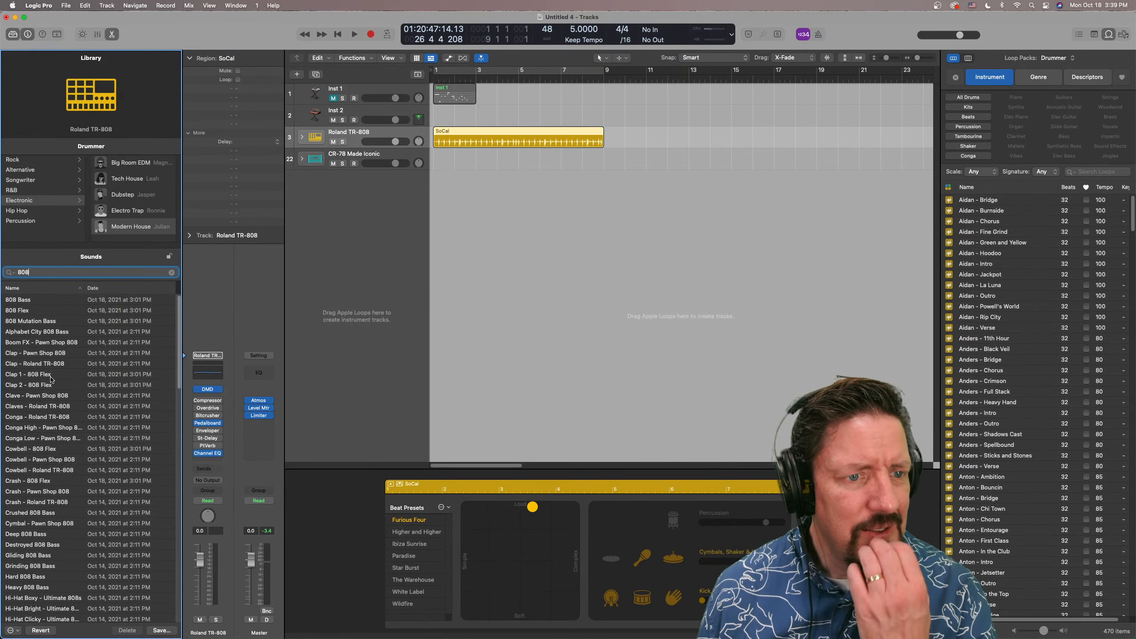
{"action": "scroll", "coordinate": [50, 381], "scroll_direction": "down", "scroll_amount": 15}
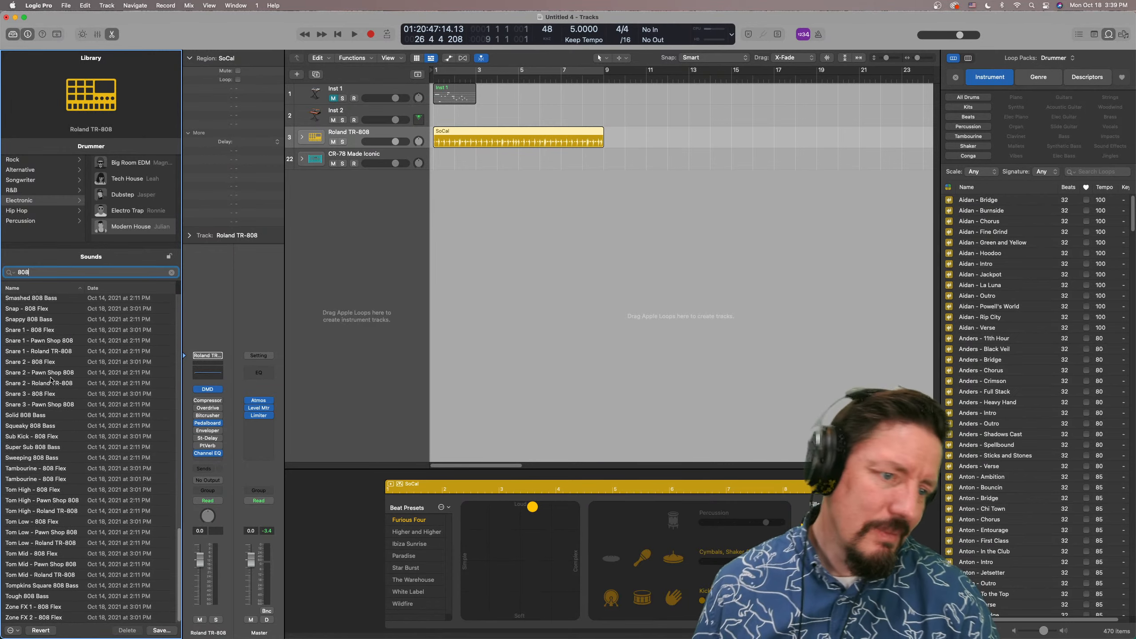
{"action": "scroll", "coordinate": [53, 403], "scroll_direction": "up", "scroll_amount": 15}
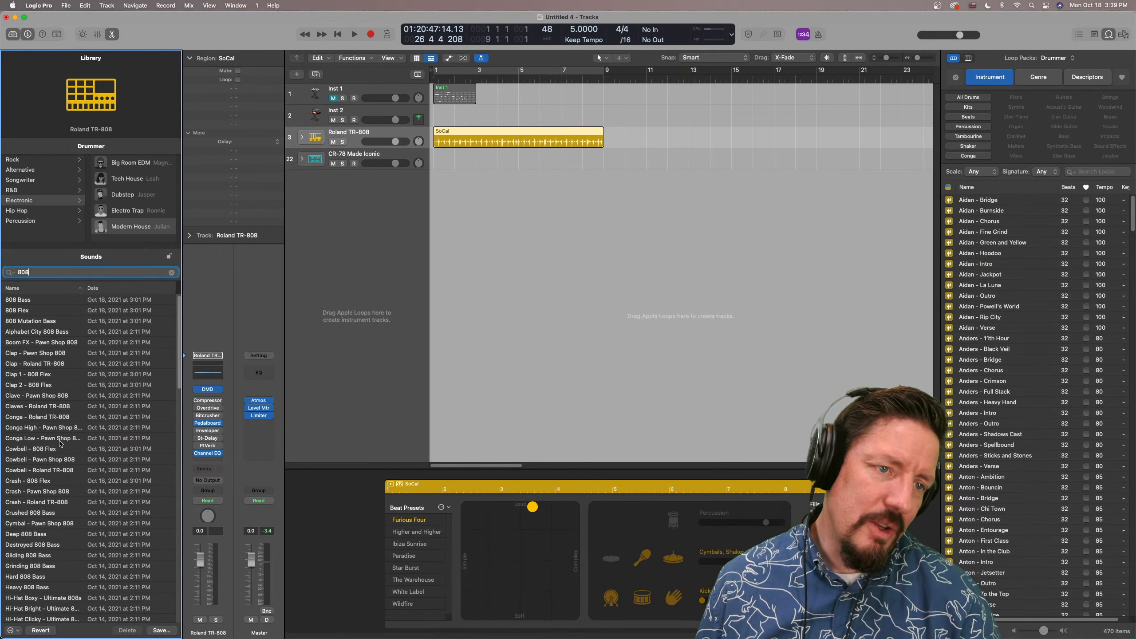
Narrow the Library area slightly
{"action": "left_click_drag", "start_coordinate": [180, 343], "coordinate": [178, 343]}
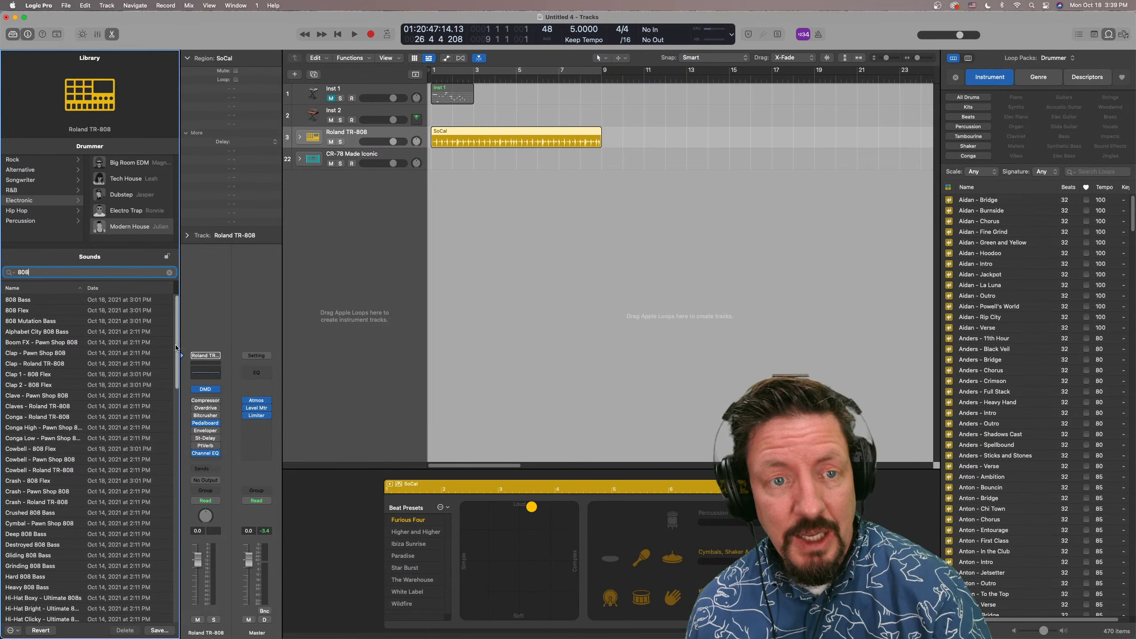
{"action": "left_click_drag", "start_coordinate": [176, 348], "coordinate": [168, 302]}
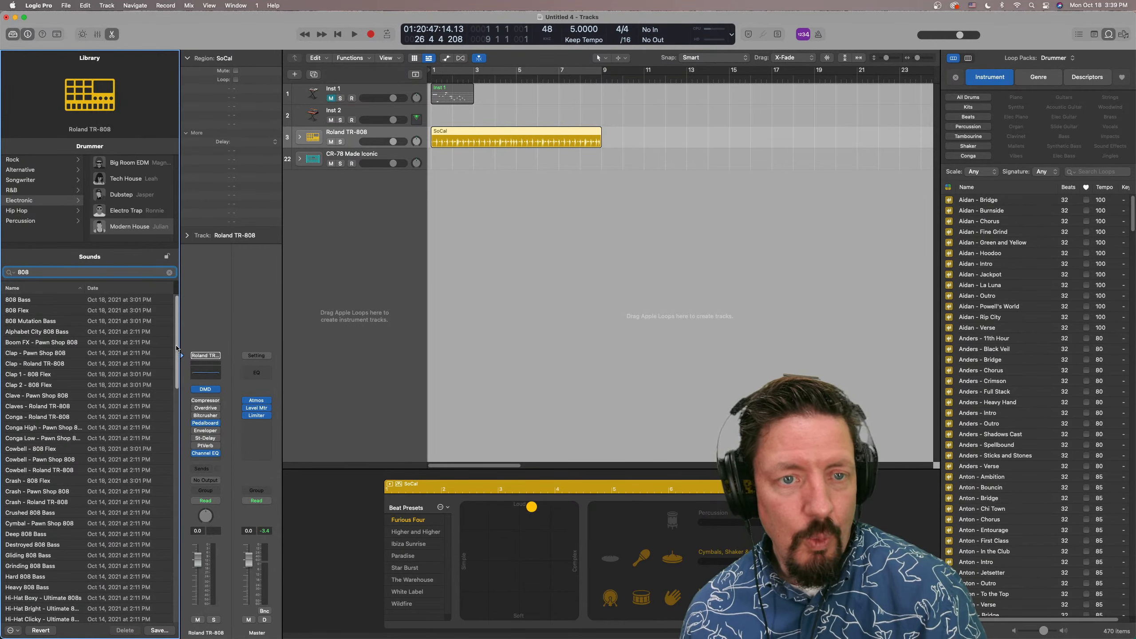
{"action": "mouse_move", "coordinate": [177, 348]}
{"action": "left_mouse_down"}
{"action": "mouse_move", "coordinate": [179, 573]}
{"action": "mouse_move", "coordinate": [176, 327]}
{"action": "left_mouse_up"}
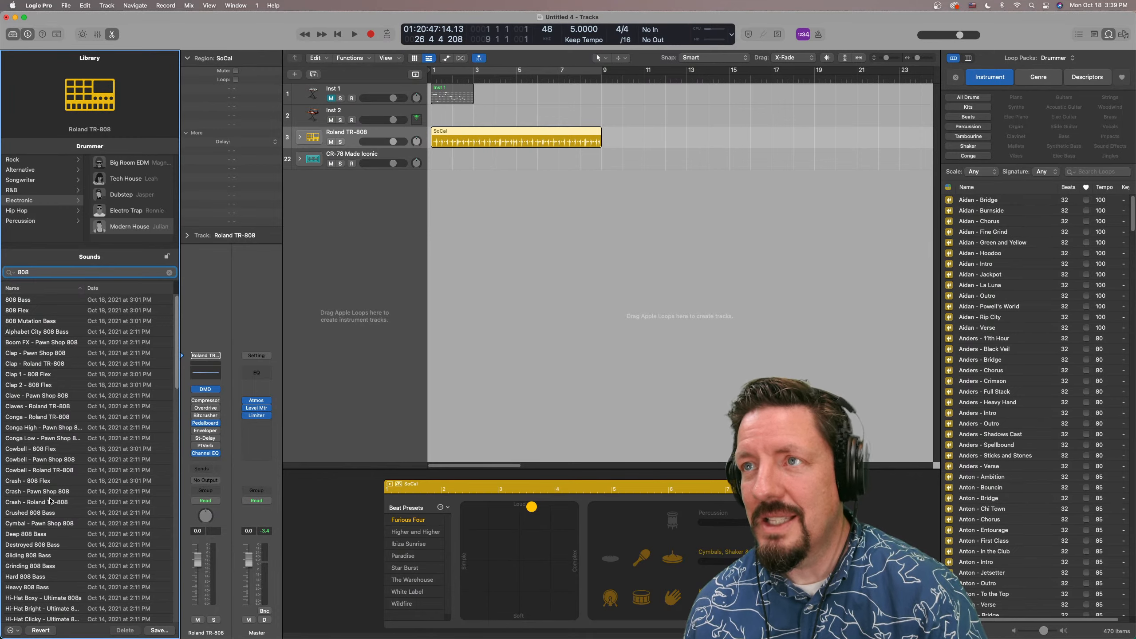
Open the Inst 1 region in an enlarged Step Sequencer and try the Learn (Add) row mode, switching it back off
{"action": "left_click", "coordinate": [449, 90]}
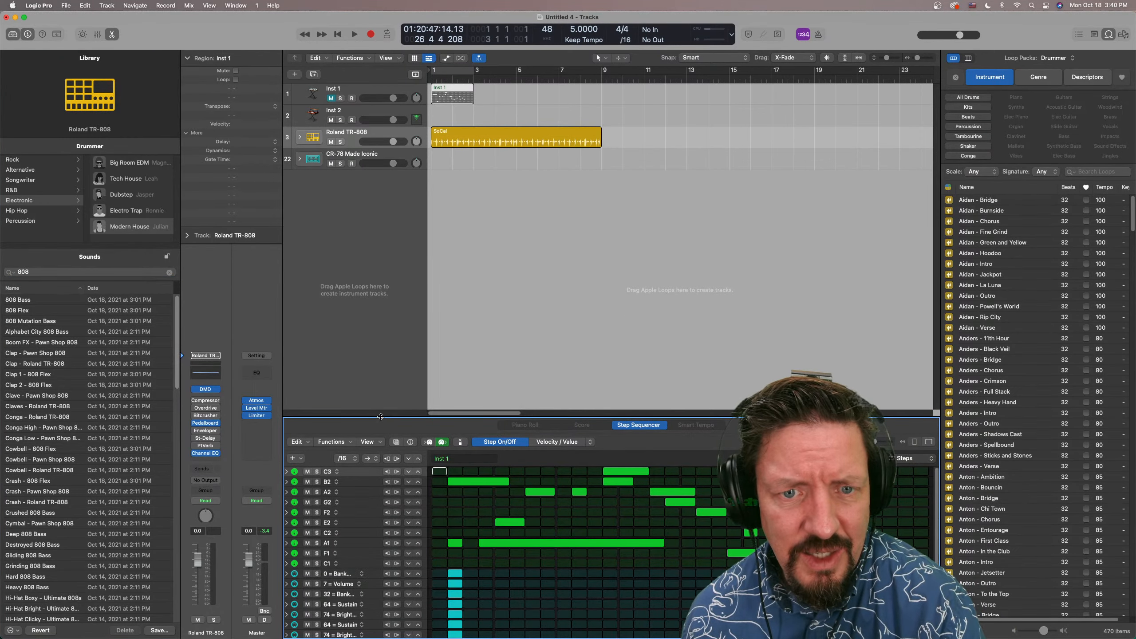
{"action": "left_click_drag", "start_coordinate": [380, 415], "coordinate": [383, 255]}
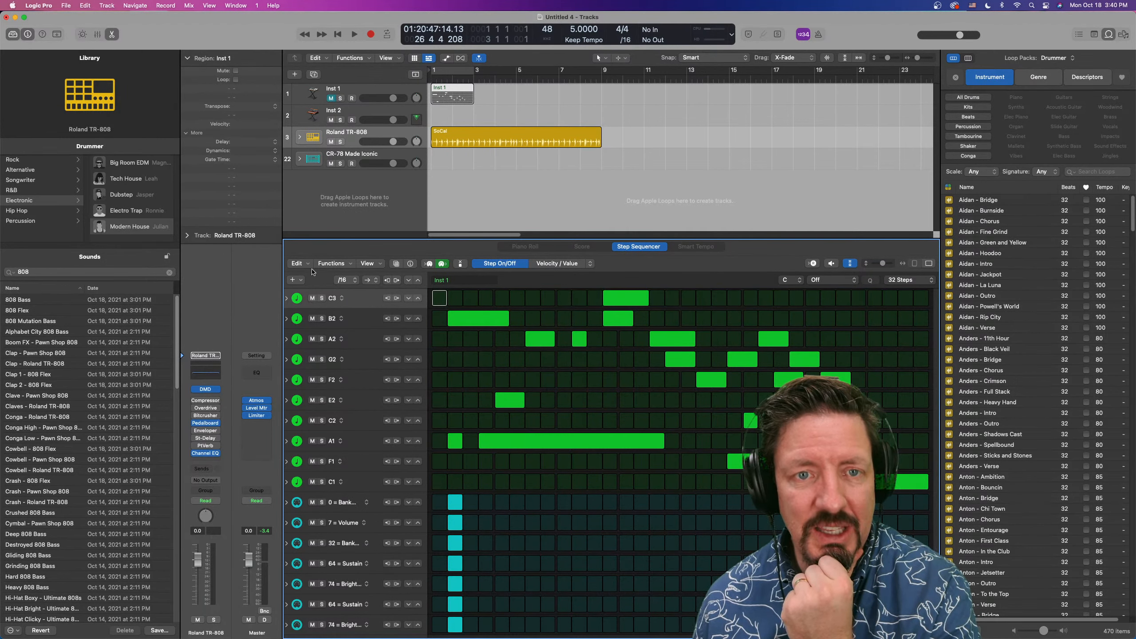
{"action": "left_click", "coordinate": [298, 281]}
{"action": "mouse_move", "coordinate": [323, 287]}
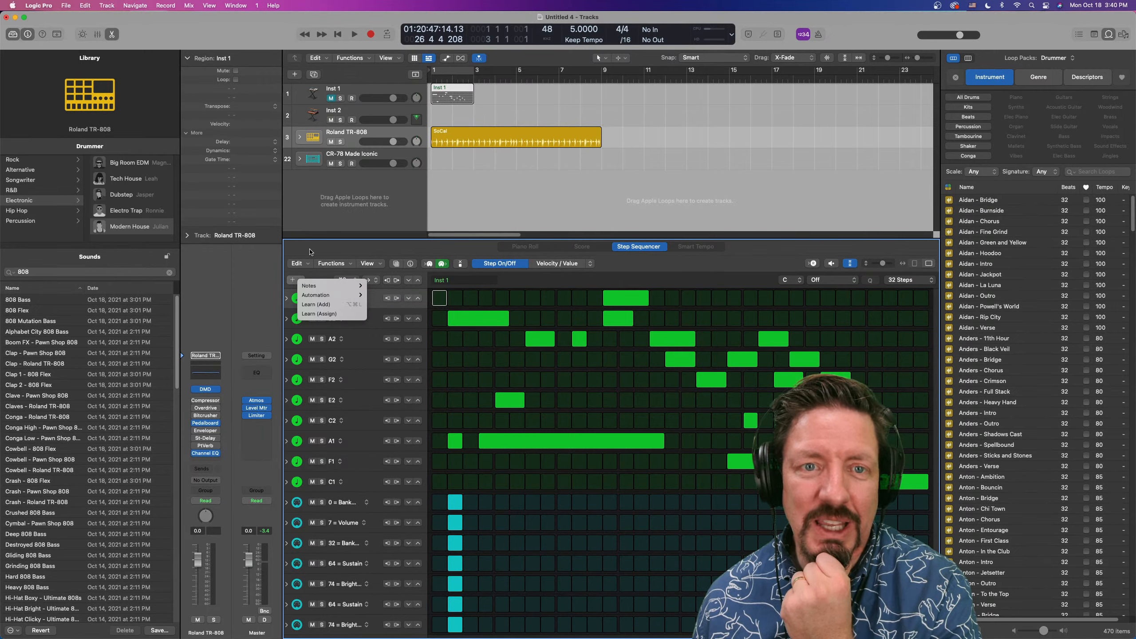
{"action": "left_click", "coordinate": [325, 304]}
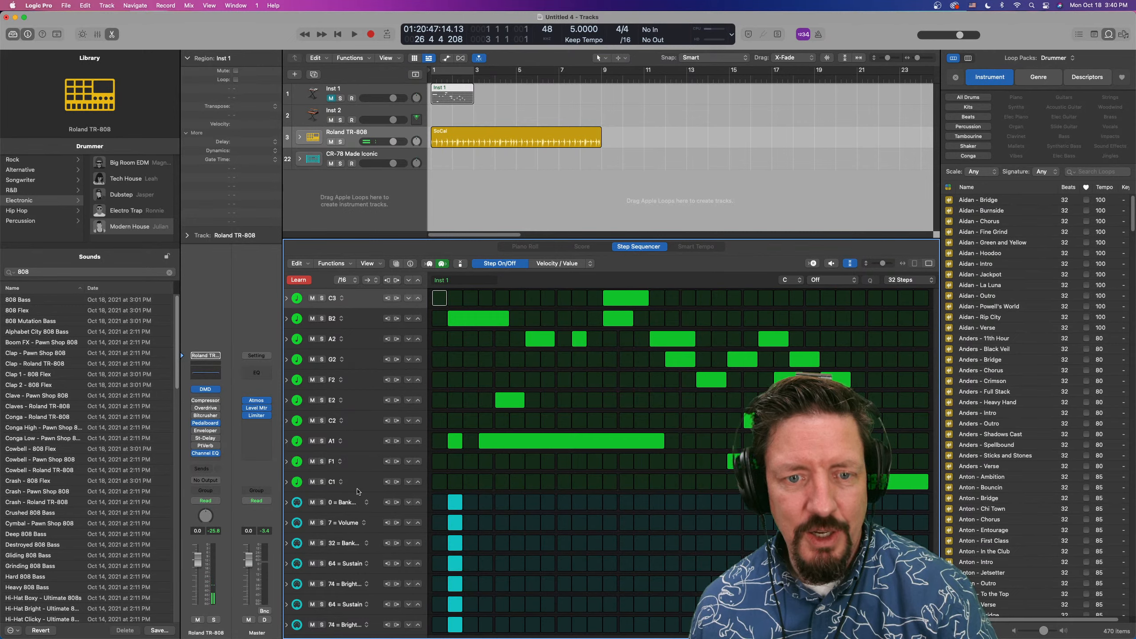
{"action": "left_click", "coordinate": [299, 281]}
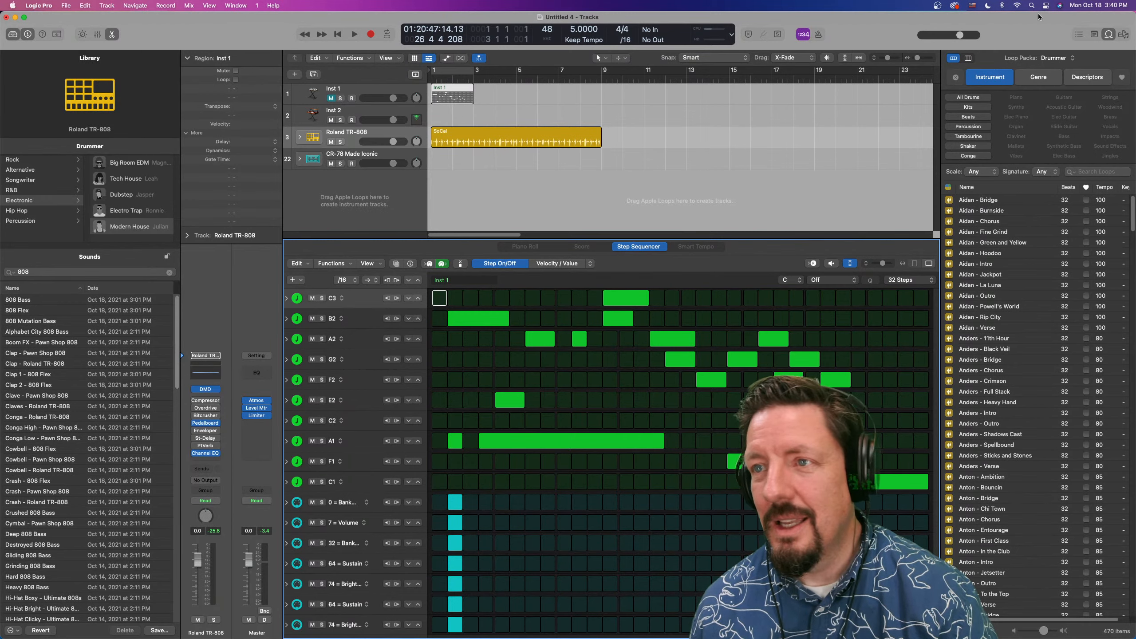
Filter the Loop Browser to the Boys Noize loop pack and preview Temporal Rift Beat 02
{"action": "left_click", "coordinate": [1066, 59]}
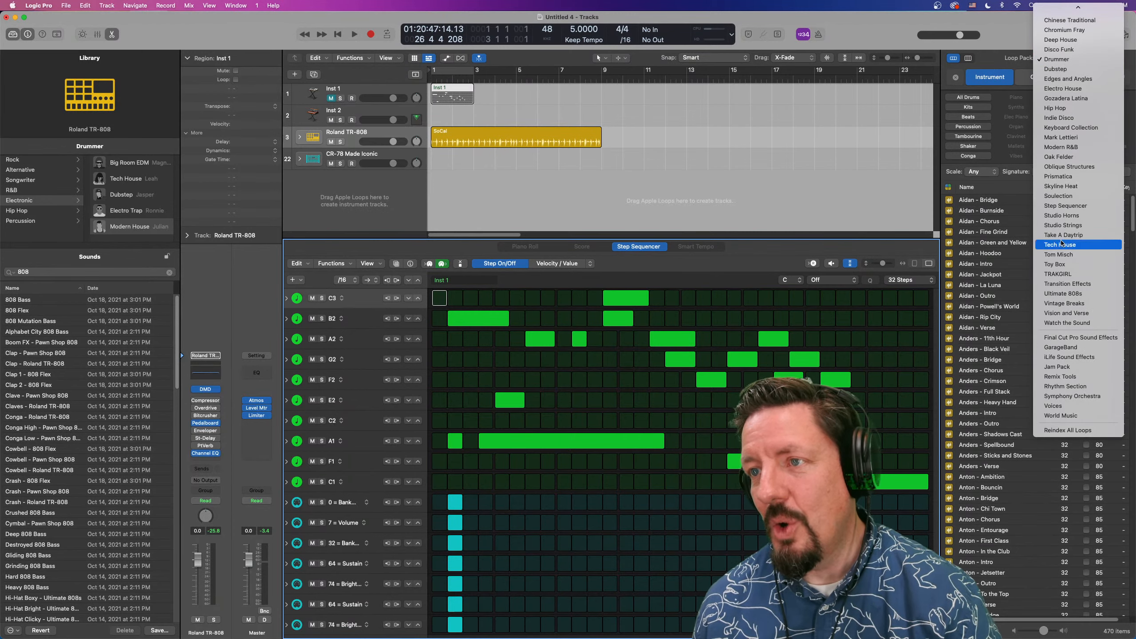
{"action": "mouse_move", "coordinate": [1075, 7]}
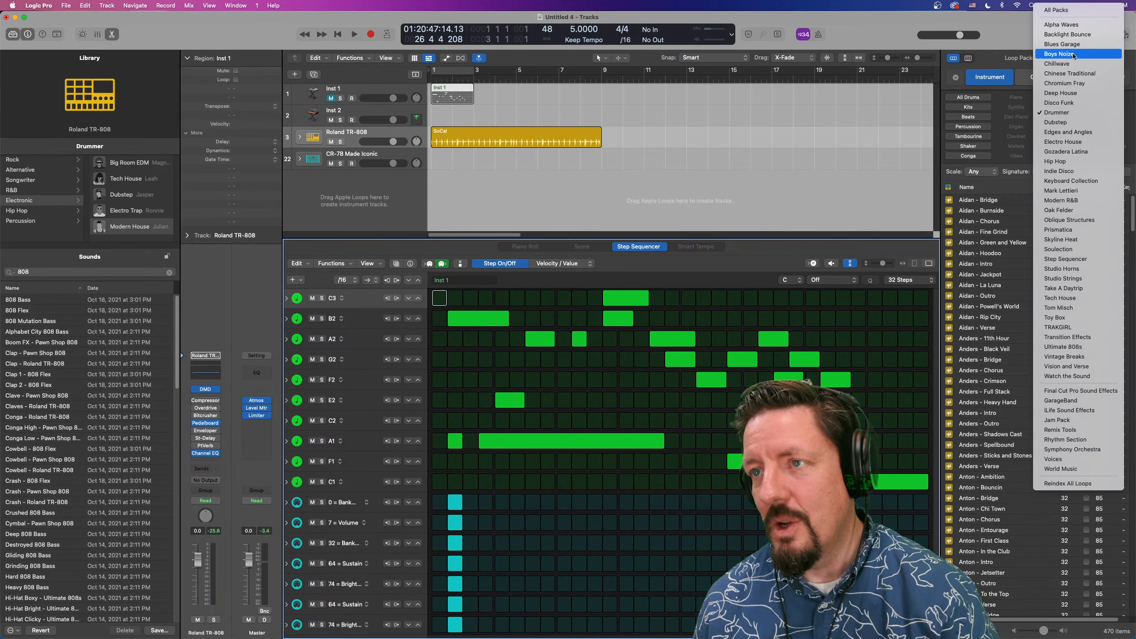
{"action": "left_click", "coordinate": [1065, 53]}
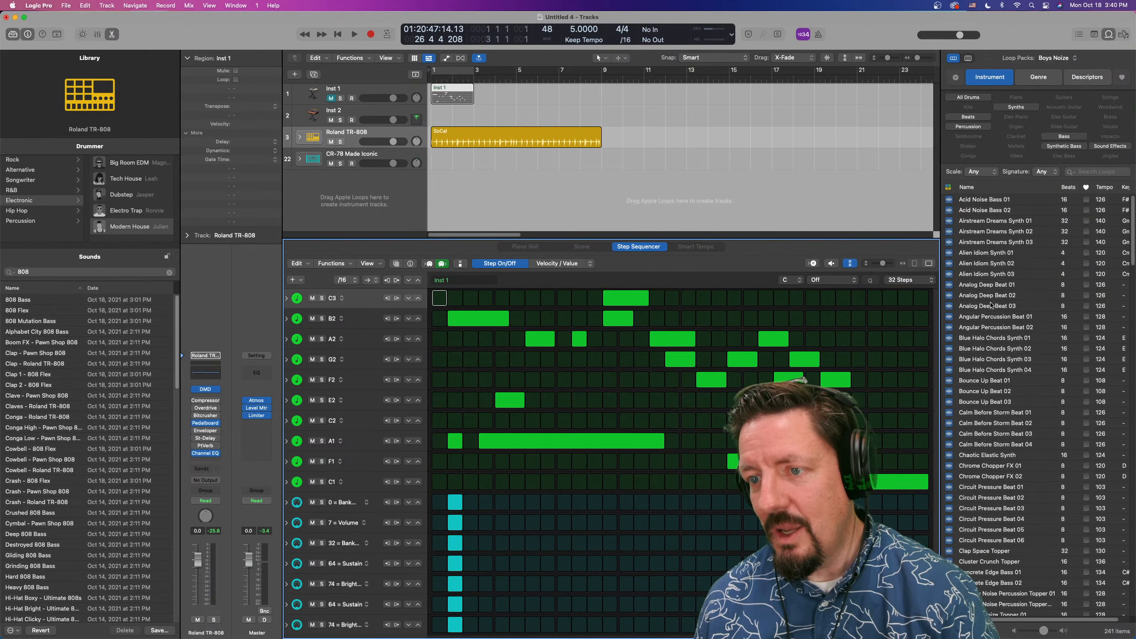
{"action": "scroll", "coordinate": [991, 306], "scroll_direction": "down", "scroll_amount": 15}
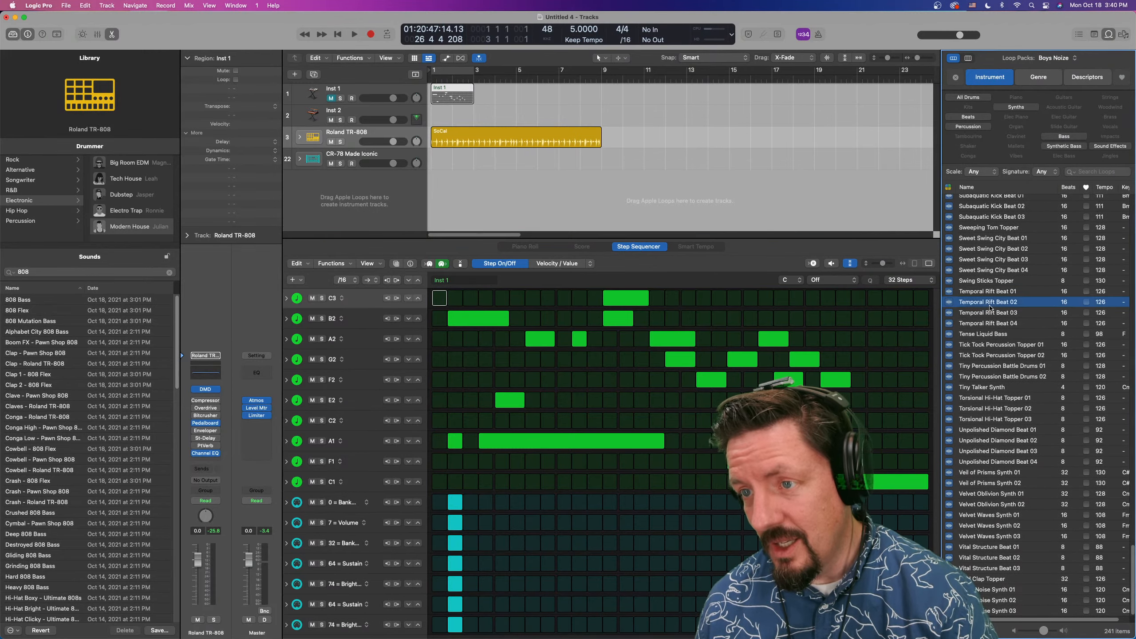
{"action": "left_click", "coordinate": [990, 304]}
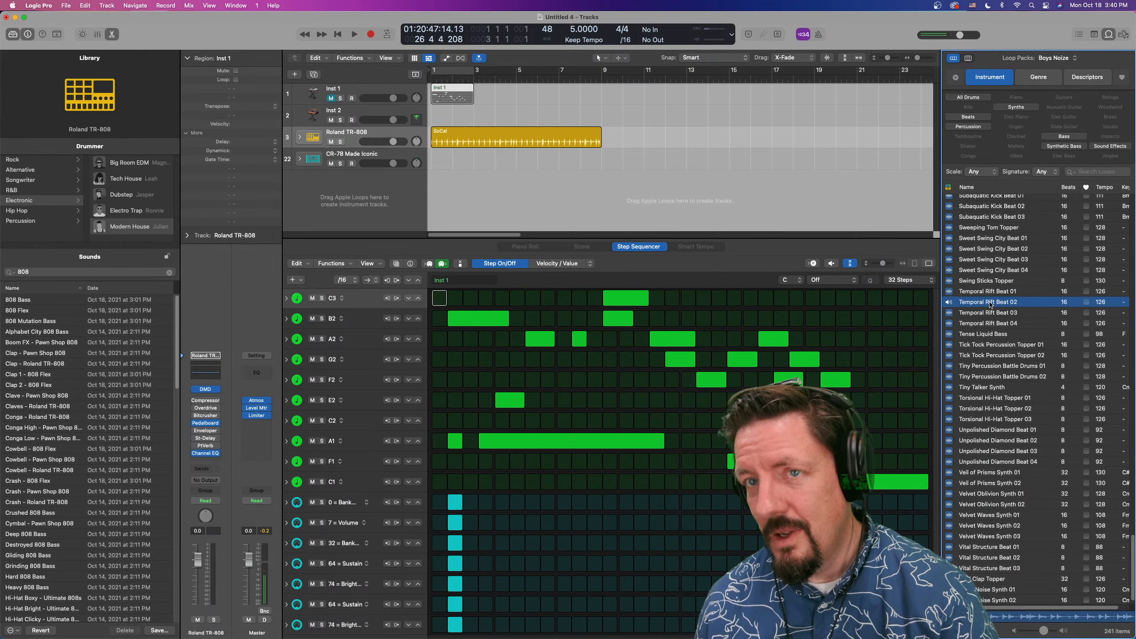
Set the project tempo to 120 and preview the Temporal Rift Beat 03 loop
{"action": "double_click", "coordinate": [570, 29]}
{"action": "type", "text": "120"}
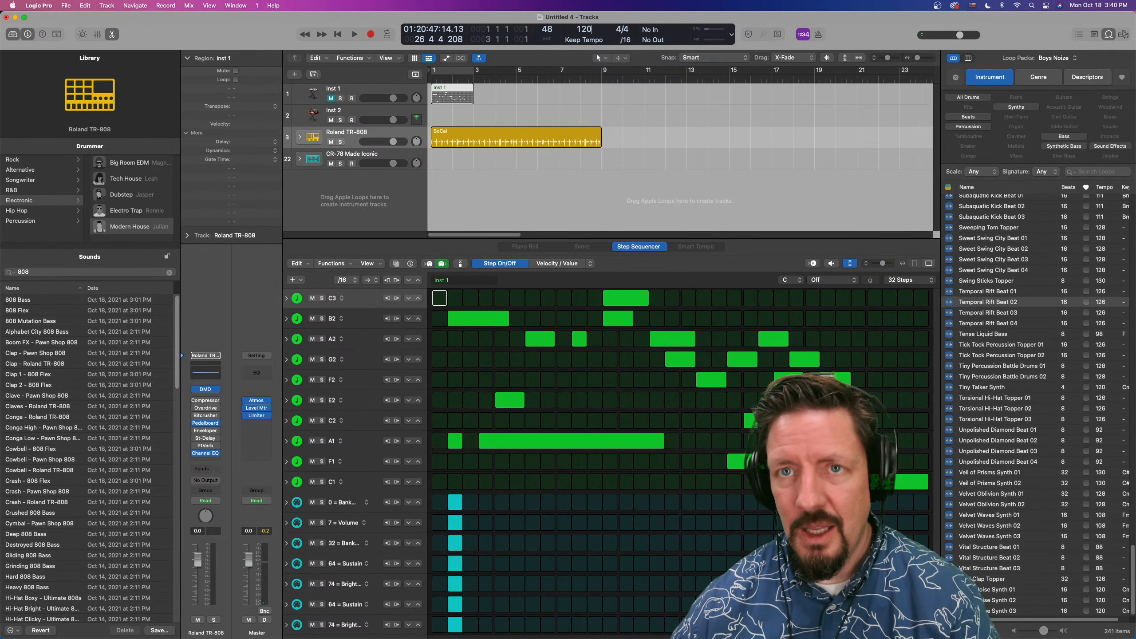
{"action": "key", "text": "Return"}
{"action": "left_click", "coordinate": [1012, 316]}
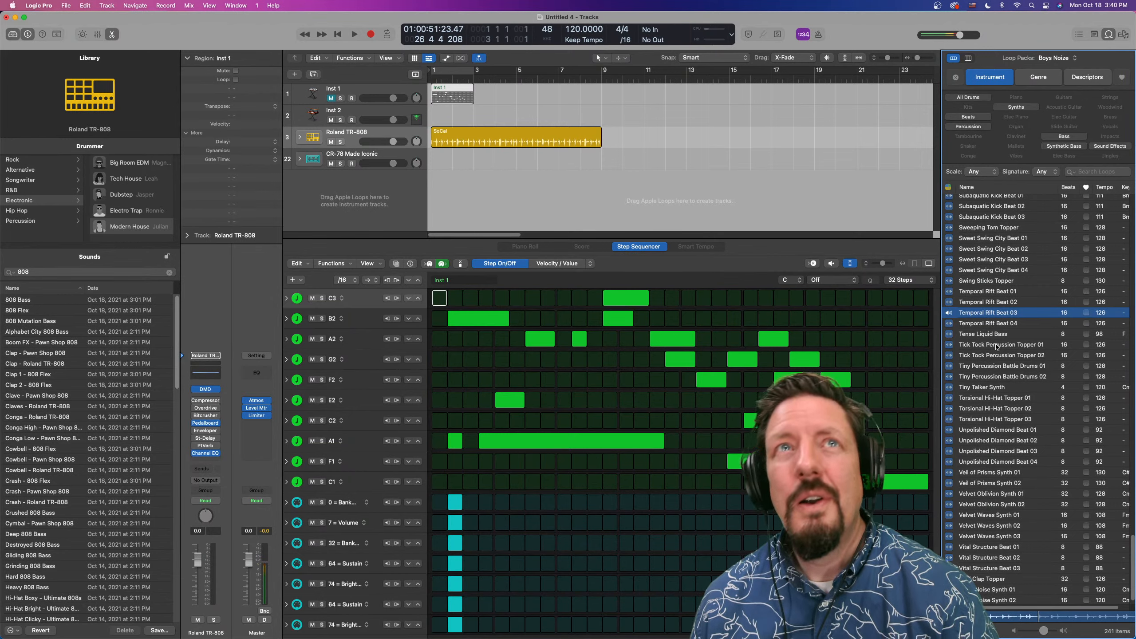
{"action": "key", "text": "super+Tab"}
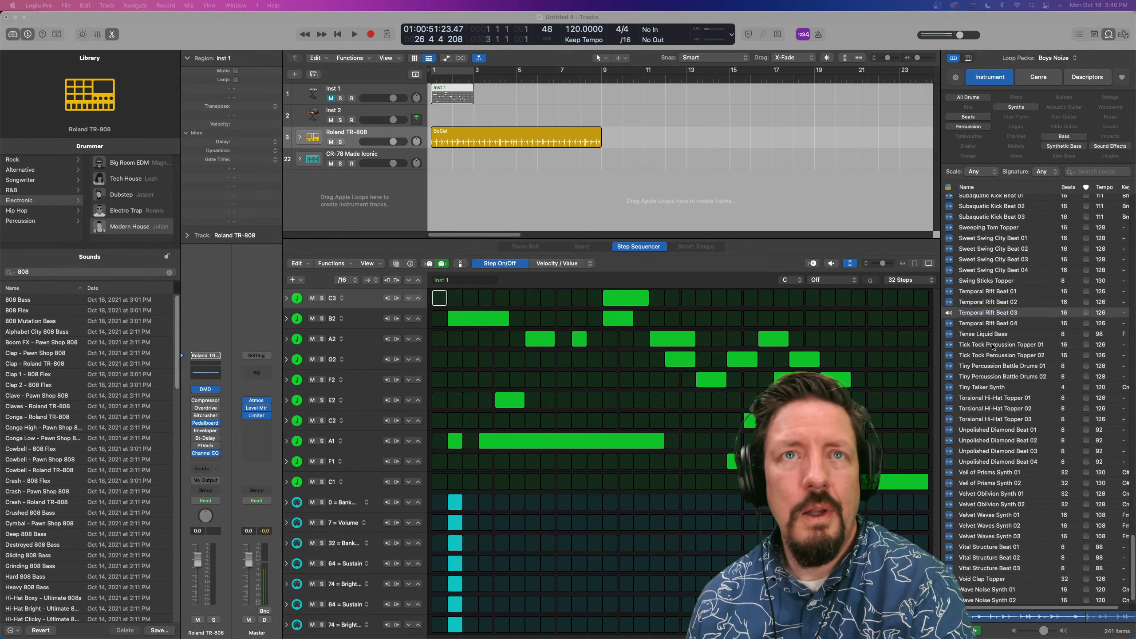
{"action": "key", "text": "super+Tab"}
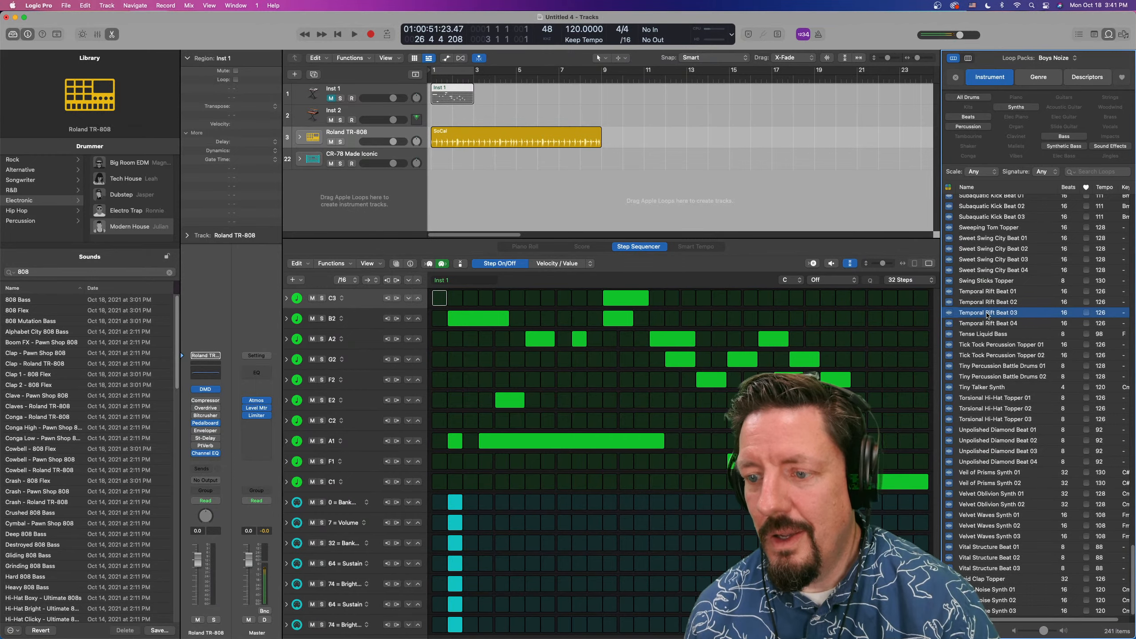
Add the Temporal Rift Beat 03 loop as a new Quick Sampler track in Slice mode, then close the sampler window
{"action": "scroll", "coordinate": [987, 316], "scroll_direction": "up", "scroll_amount": 4}
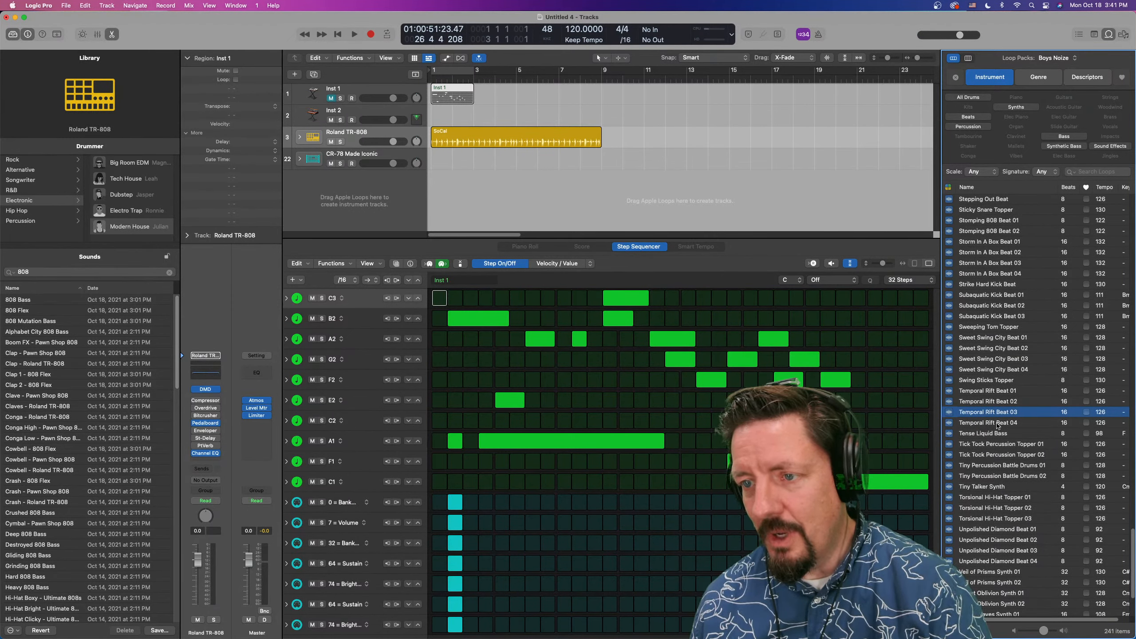
{"action": "left_click_drag", "start_coordinate": [992, 414], "coordinate": [360, 173]}
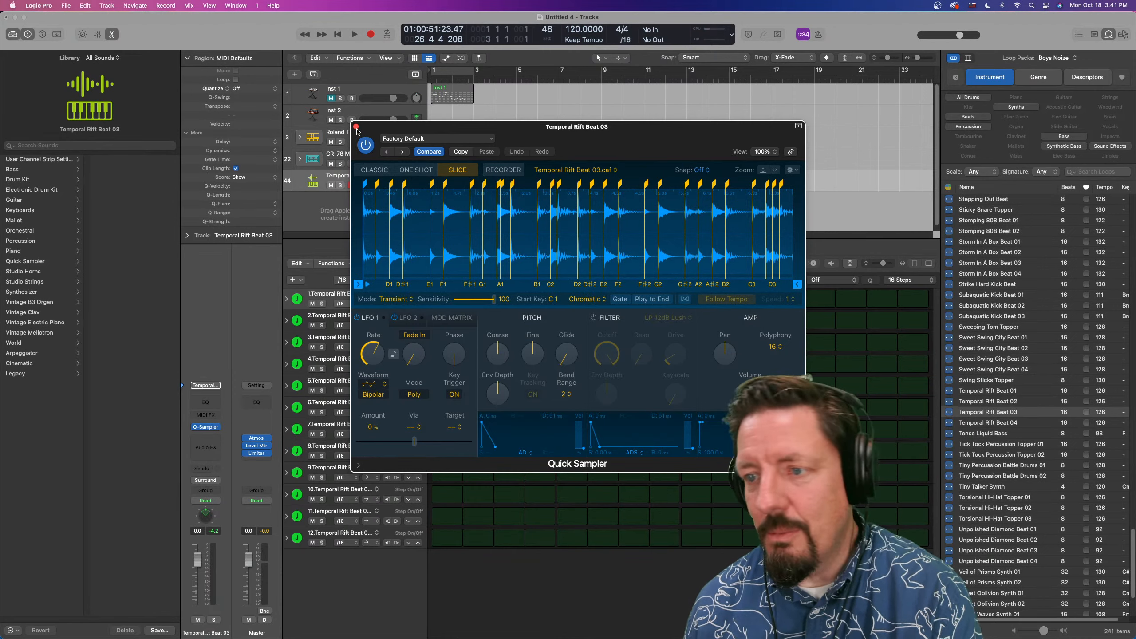
{"action": "left_click_drag", "start_coordinate": [357, 129], "coordinate": [357, 127]}
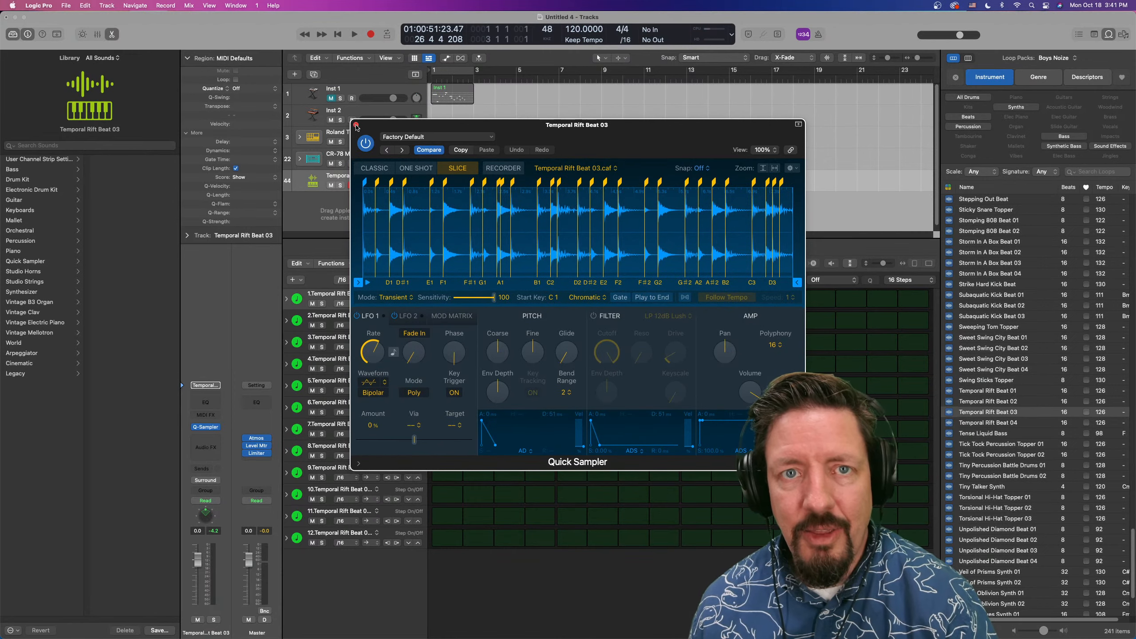
{"action": "left_click", "coordinate": [356, 125]}
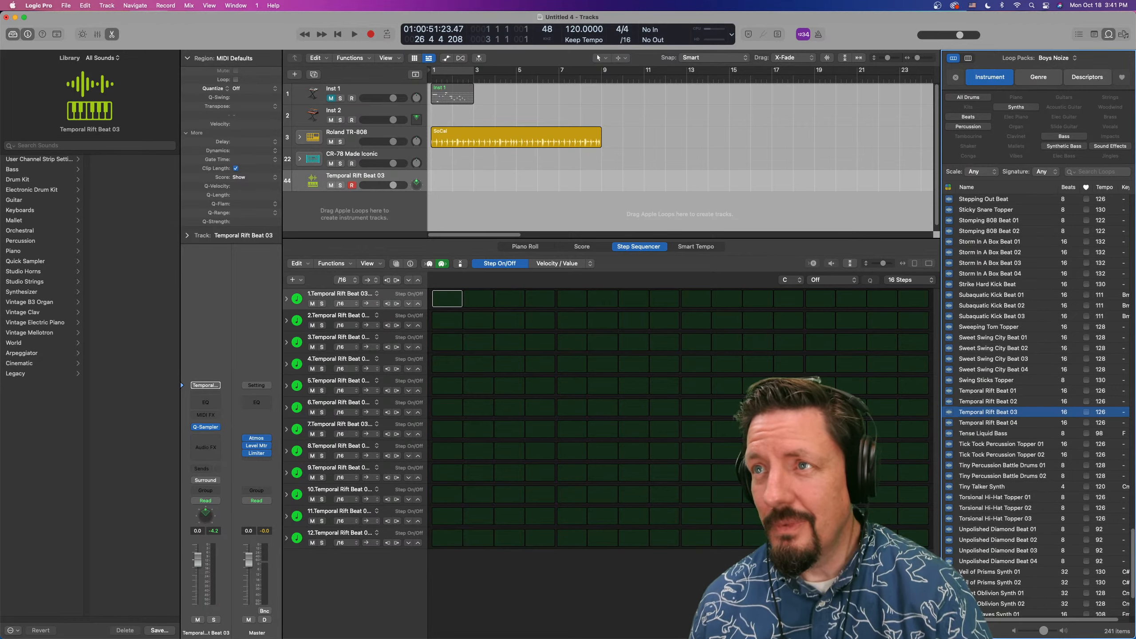
{"action": "scroll", "coordinate": [1005, 268], "scroll_direction": "up", "scroll_amount": 15}
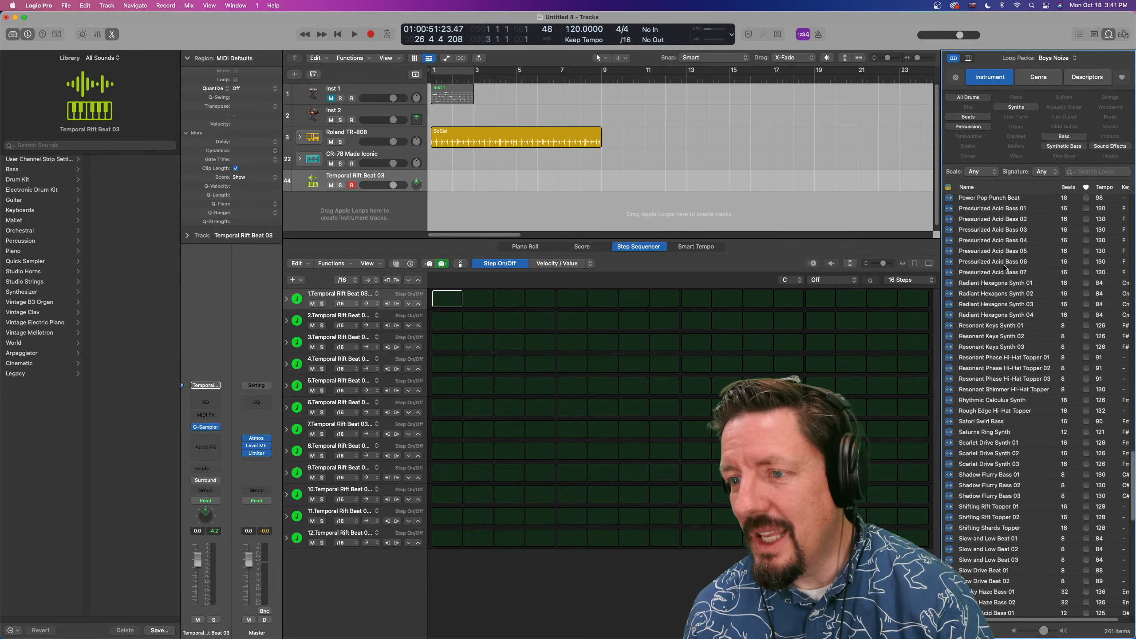
{"action": "scroll", "coordinate": [1005, 267], "scroll_direction": "down", "scroll_amount": 15}
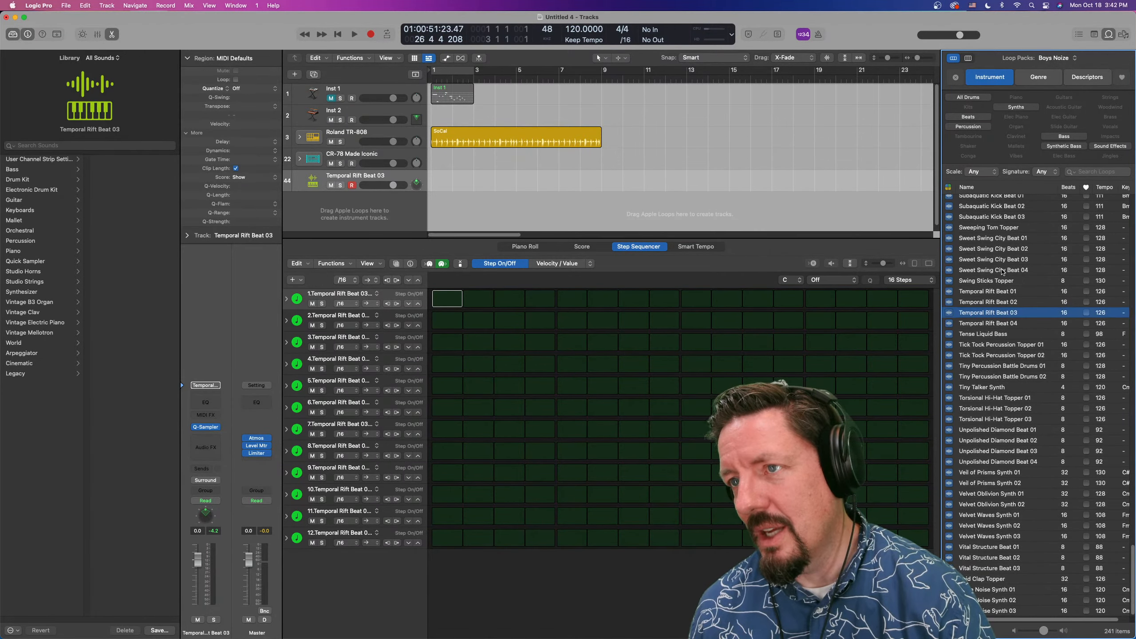
{"action": "scroll", "coordinate": [986, 226], "scroll_direction": "up", "scroll_amount": 20}
{"action": "scroll", "coordinate": [987, 225], "scroll_direction": "down", "scroll_amount": 20}
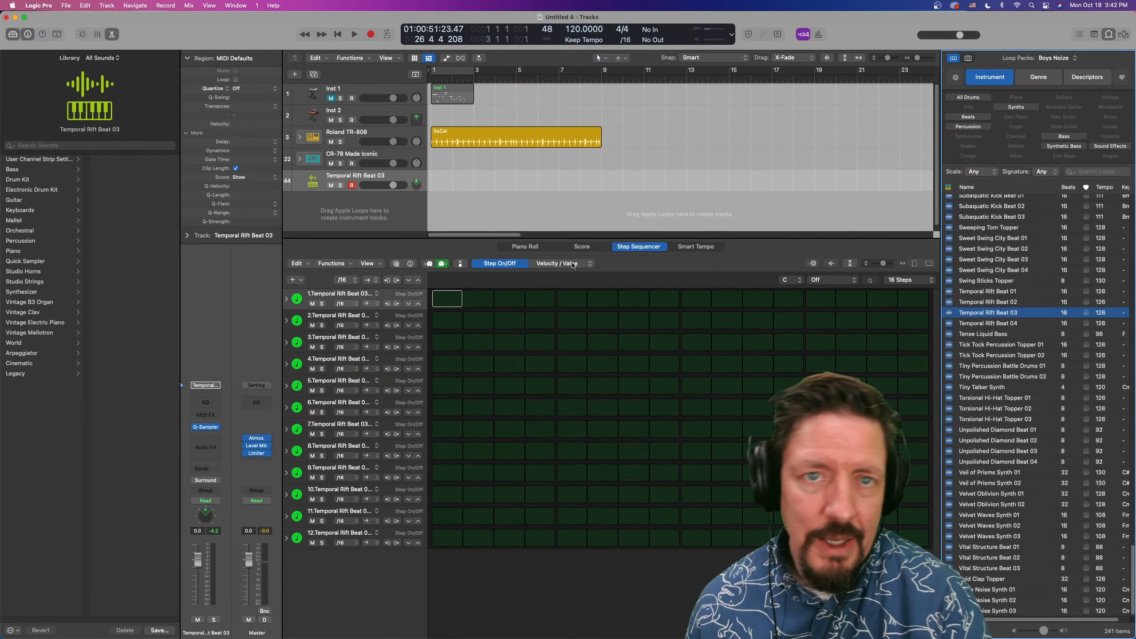
Solo the Roland TR-808 drummer track and replace its electronic drum kit with Soul Fire
{"action": "left_click", "coordinate": [341, 142]}
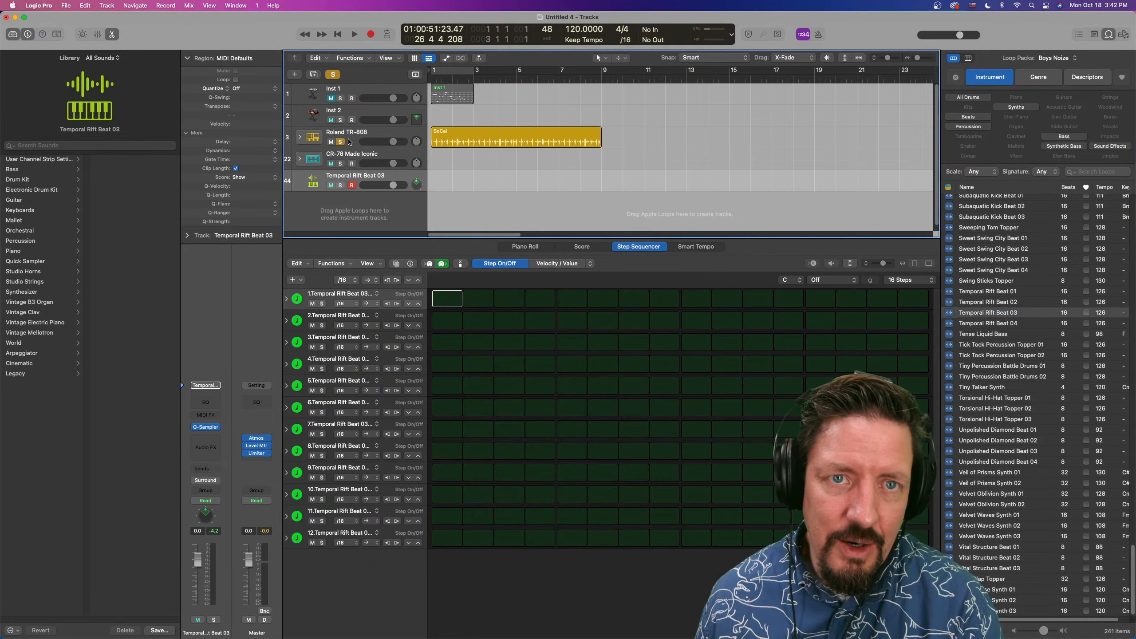
{"action": "left_click", "coordinate": [350, 140]}
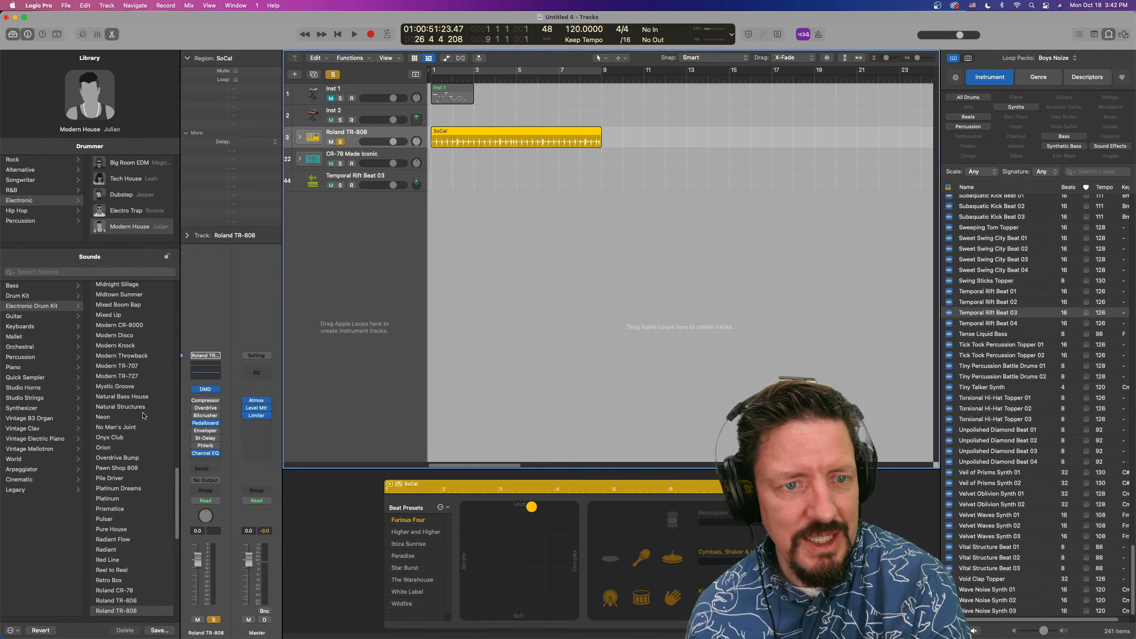
{"action": "scroll", "coordinate": [119, 443], "scroll_direction": "down", "scroll_amount": 10}
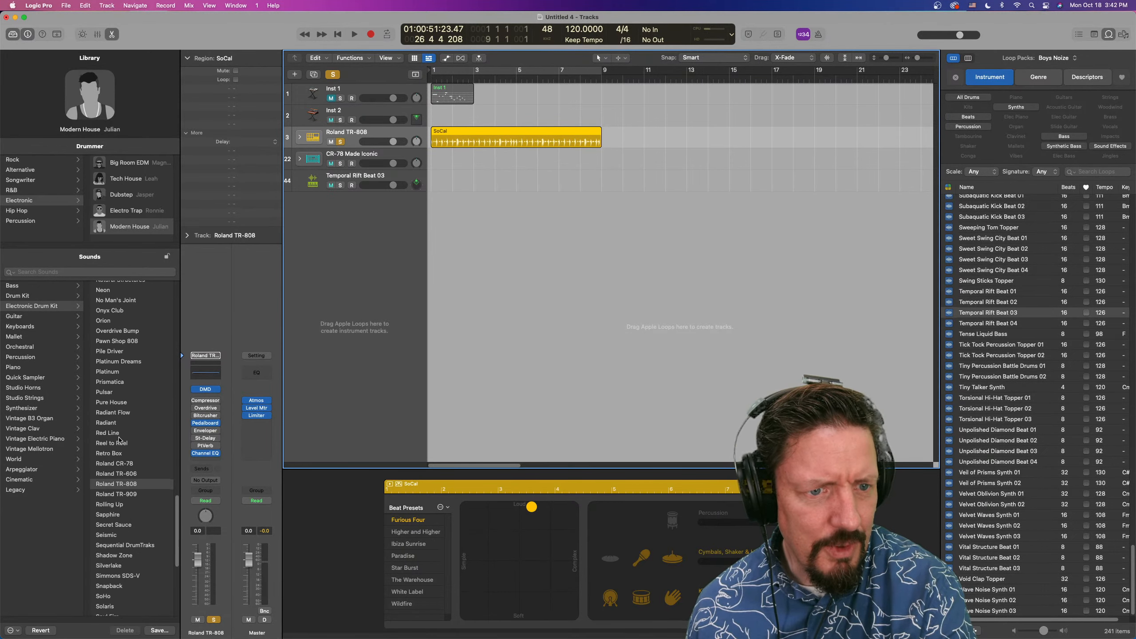
{"action": "left_click", "coordinate": [114, 453]}
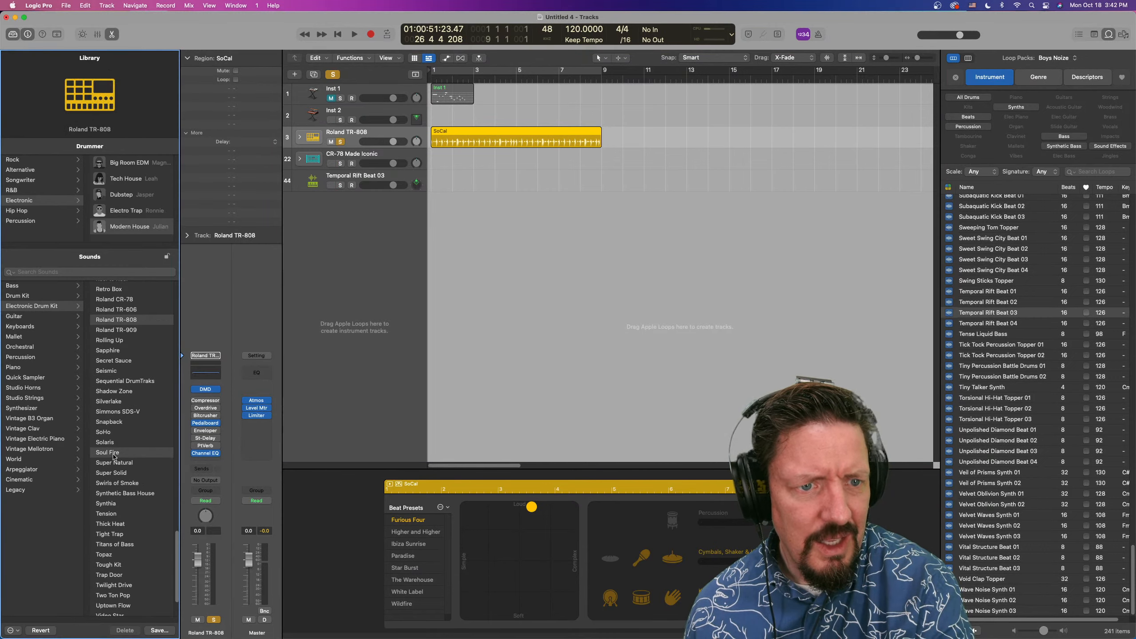
Turn on cycle mode over bars 1 to 9 and play the SoCal region from the start, then stop playback
{"action": "key", "text": "space"}
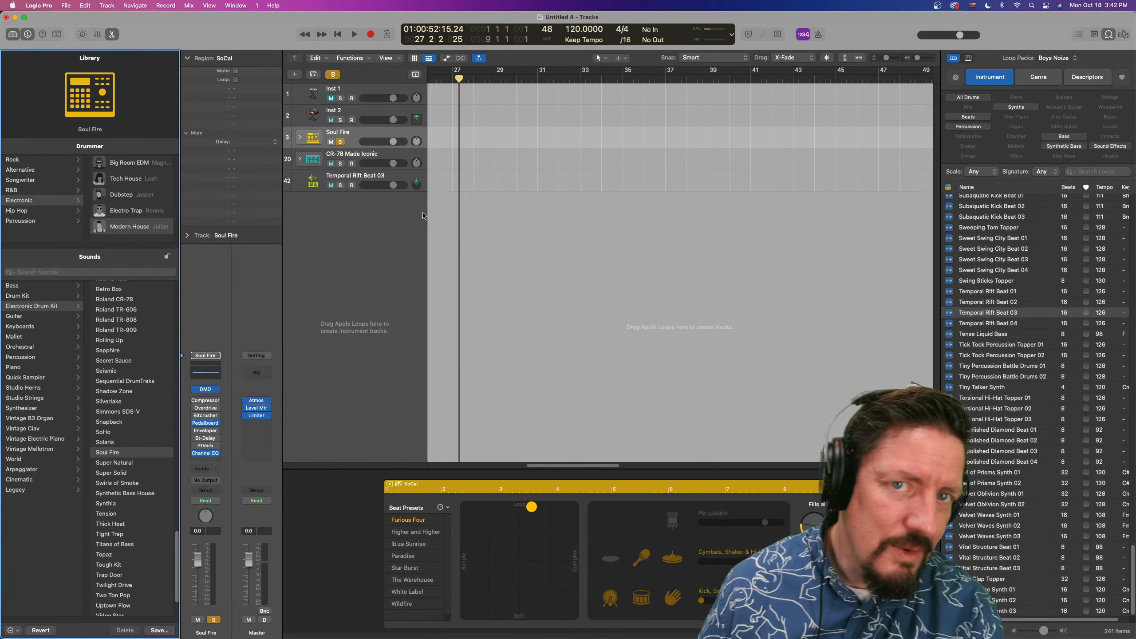
{"action": "key", "text": "space"}
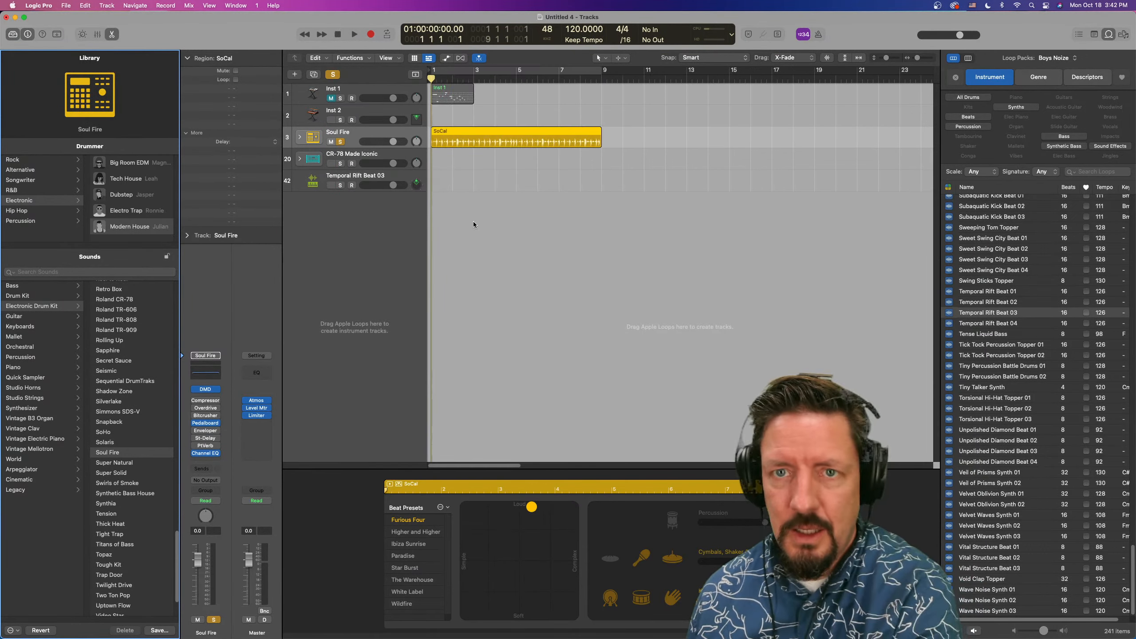
{"action": "left_click", "coordinate": [477, 71]}
{"action": "key", "text": "space"}
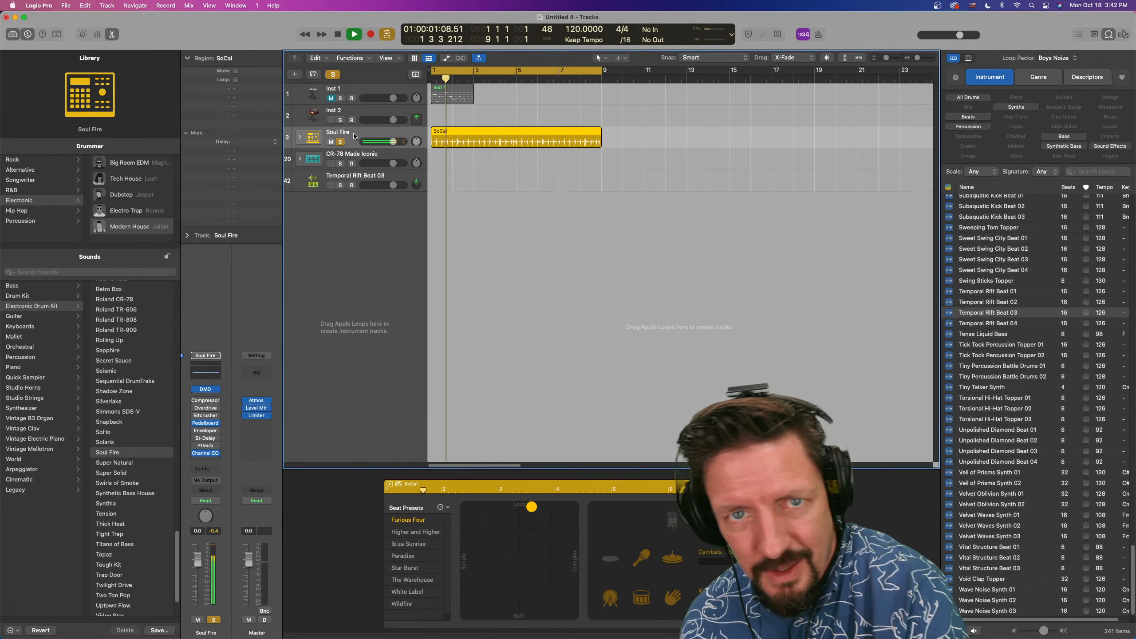
{"action": "key", "text": "space"}
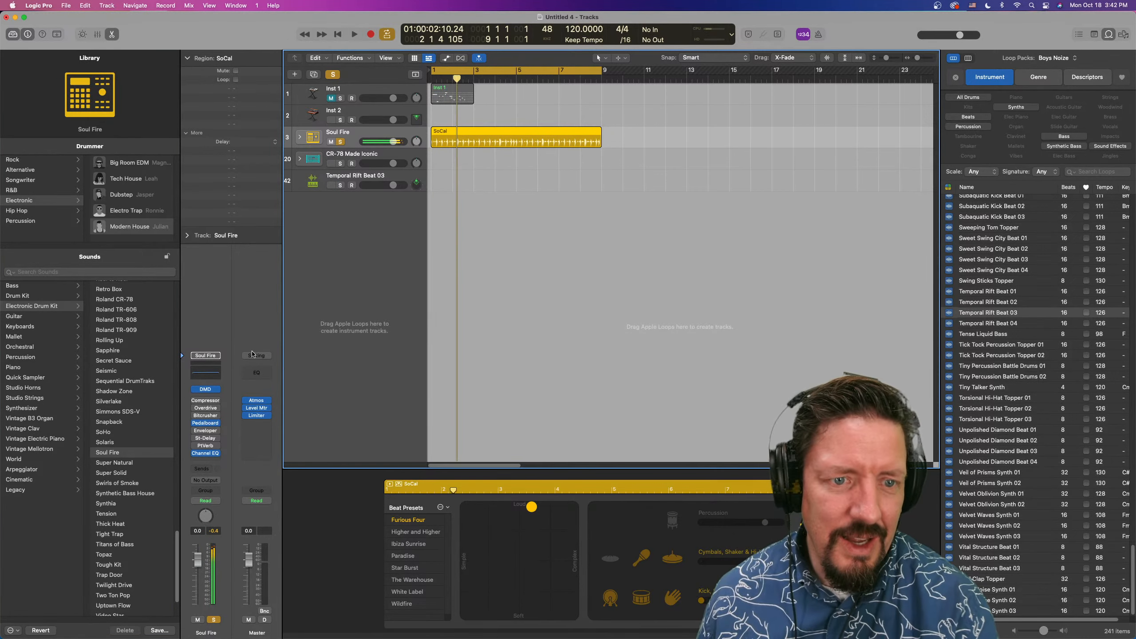
Route the Soul Fire track to the Surround output and change its panner to the 3D Object Panner during playback
{"action": "left_click", "coordinate": [209, 480]}
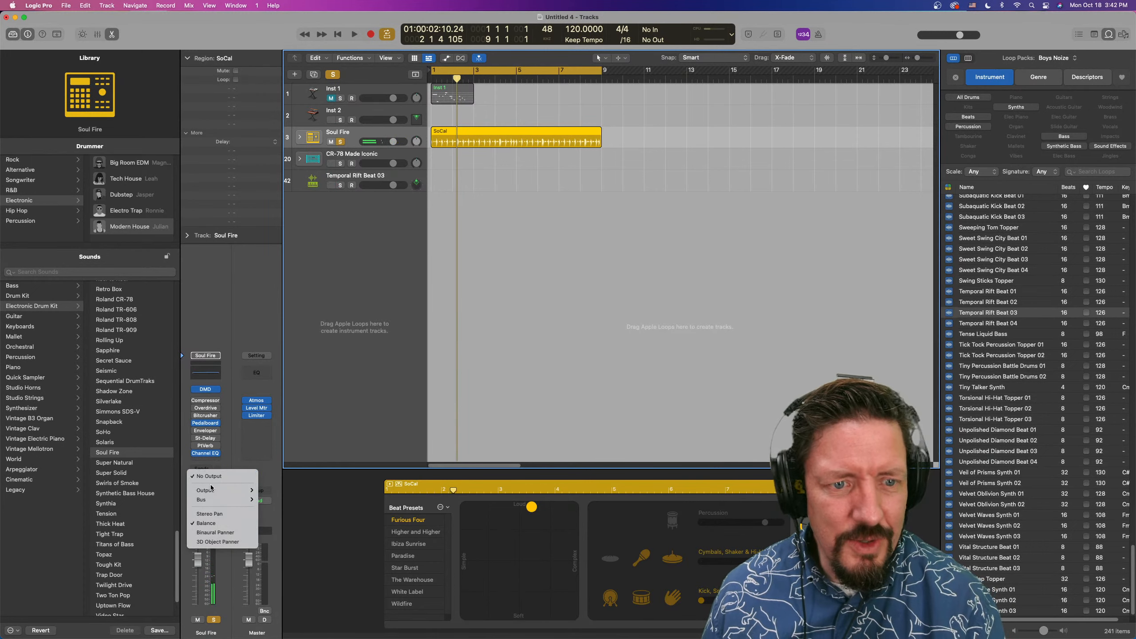
{"action": "mouse_move", "coordinate": [212, 492]}
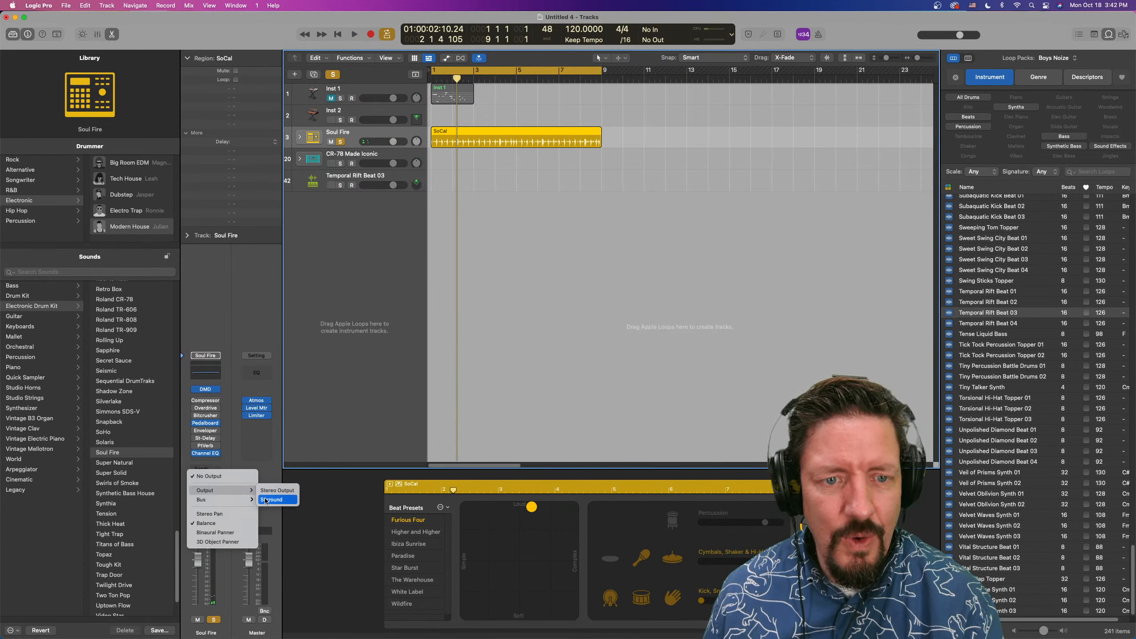
{"action": "left_click", "coordinate": [266, 500]}
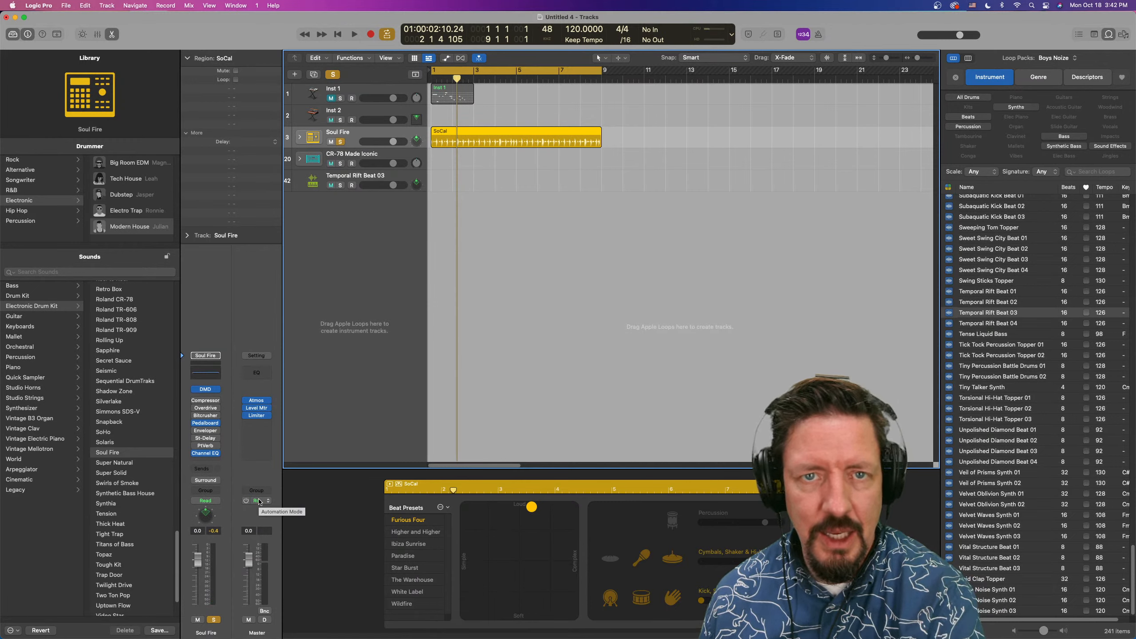
{"action": "key", "text": "space"}
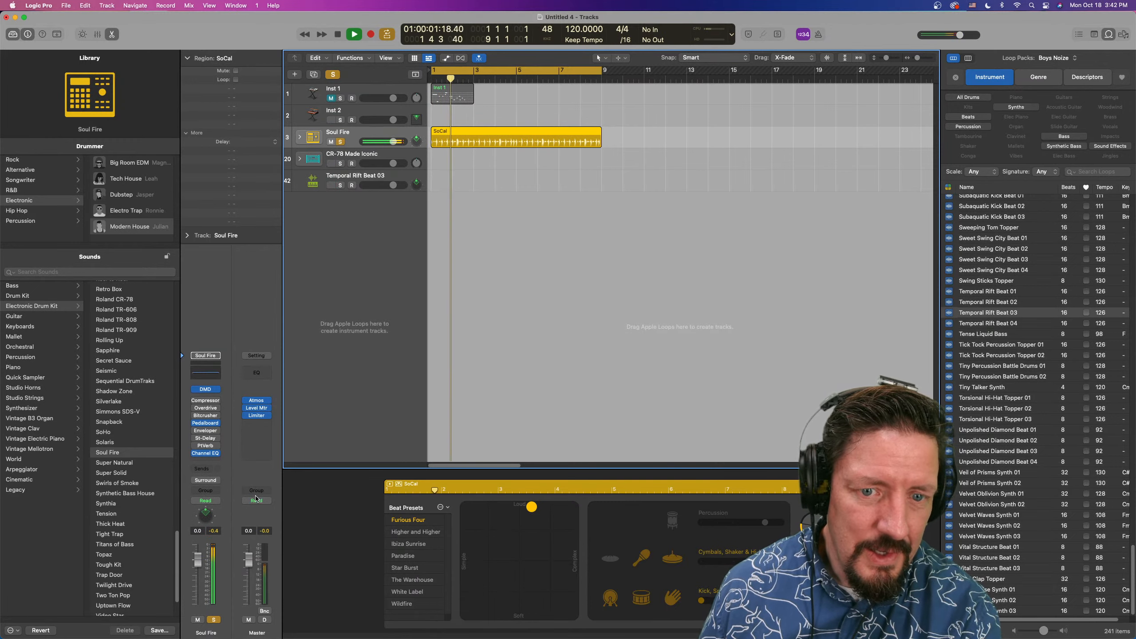
{"action": "left_click", "coordinate": [206, 481]}
{"action": "left_click", "coordinate": [220, 562]}
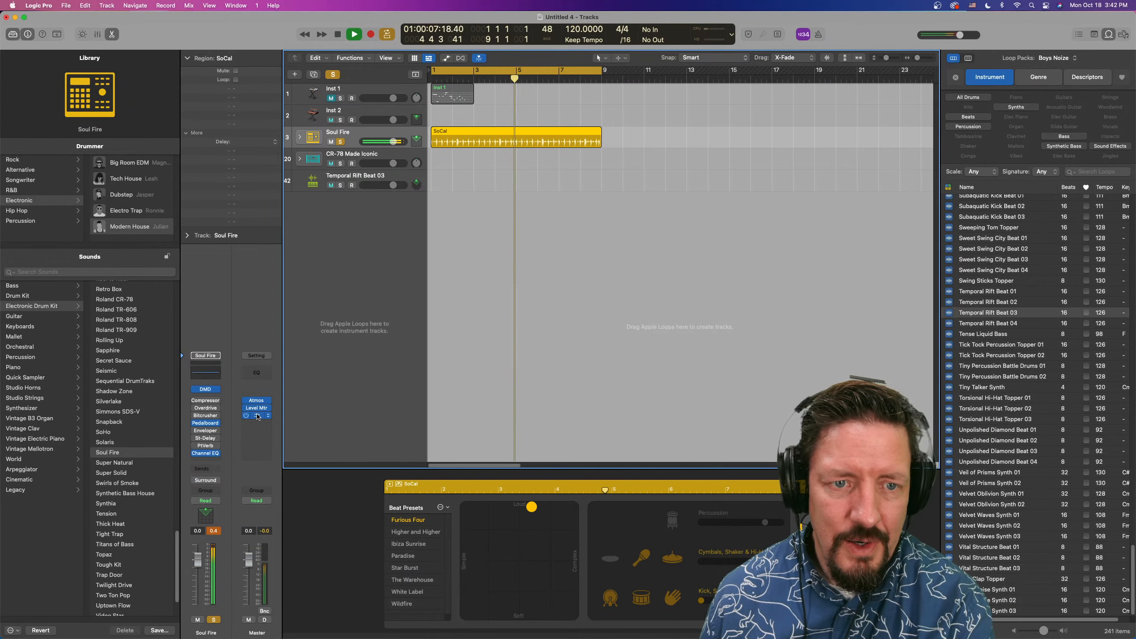
View the objects in the master's Atmos plug-in, move Soul Fire to the centre back (Back/Front -1.000) in its 3D Object Panner, and close both windows
{"action": "left_click", "coordinate": [257, 400]}
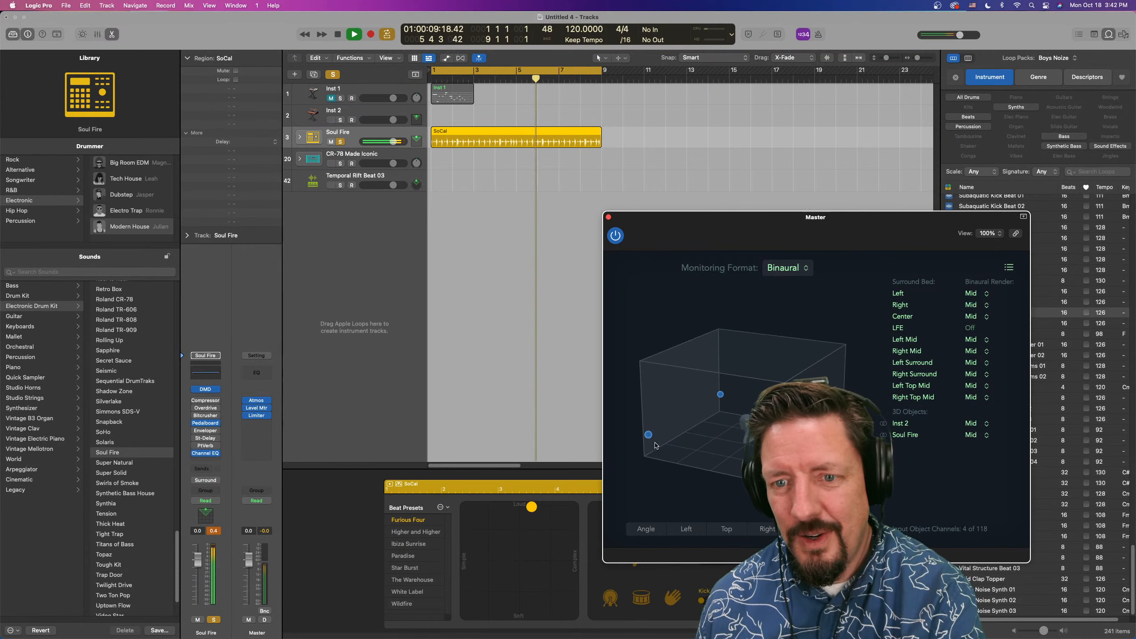
{"action": "mouse_move", "coordinate": [651, 436]}
{"action": "left_mouse_down"}
{"action": "mouse_move", "coordinate": [686, 431]}
{"action": "mouse_move", "coordinate": [651, 428]}
{"action": "left_mouse_up"}
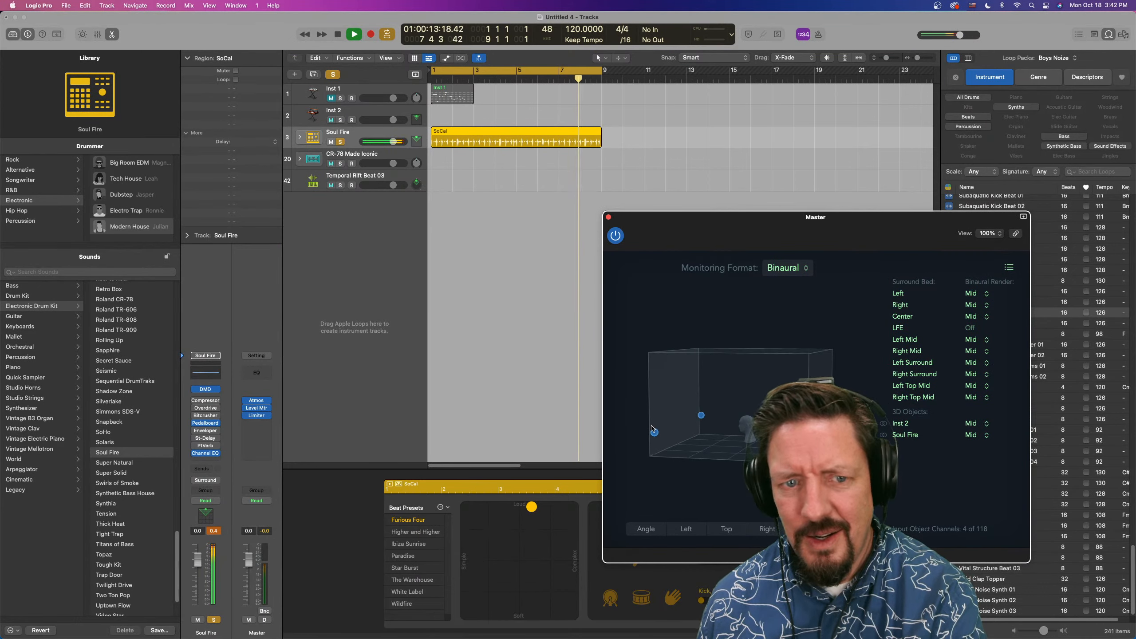
{"action": "double_click", "coordinate": [208, 521]}
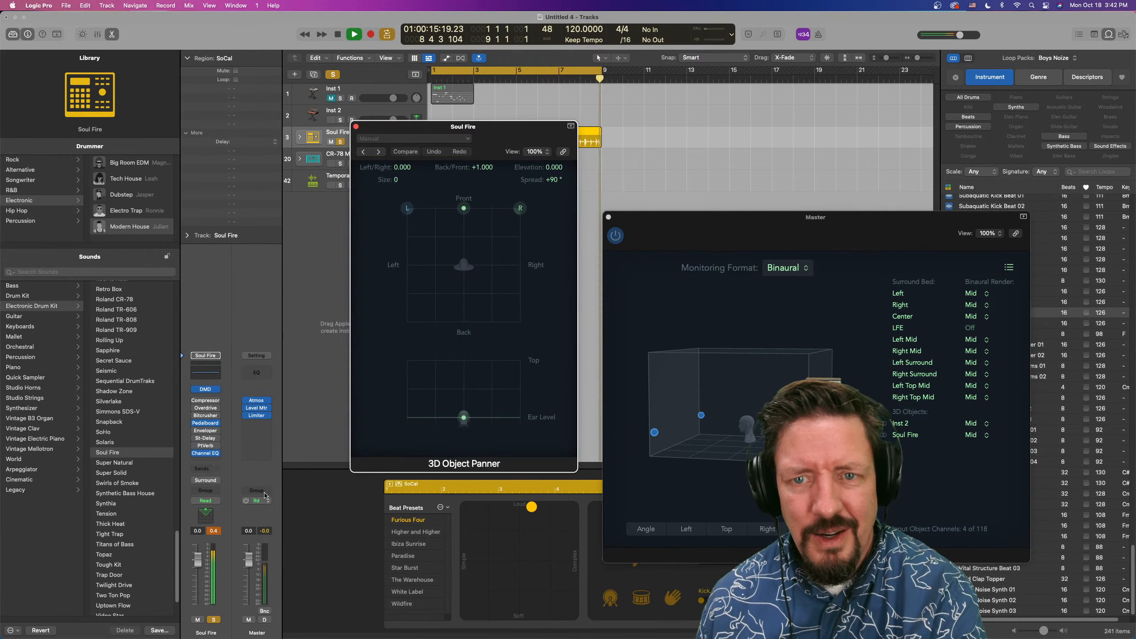
{"action": "left_click_drag", "start_coordinate": [460, 211], "coordinate": [451, 365]}
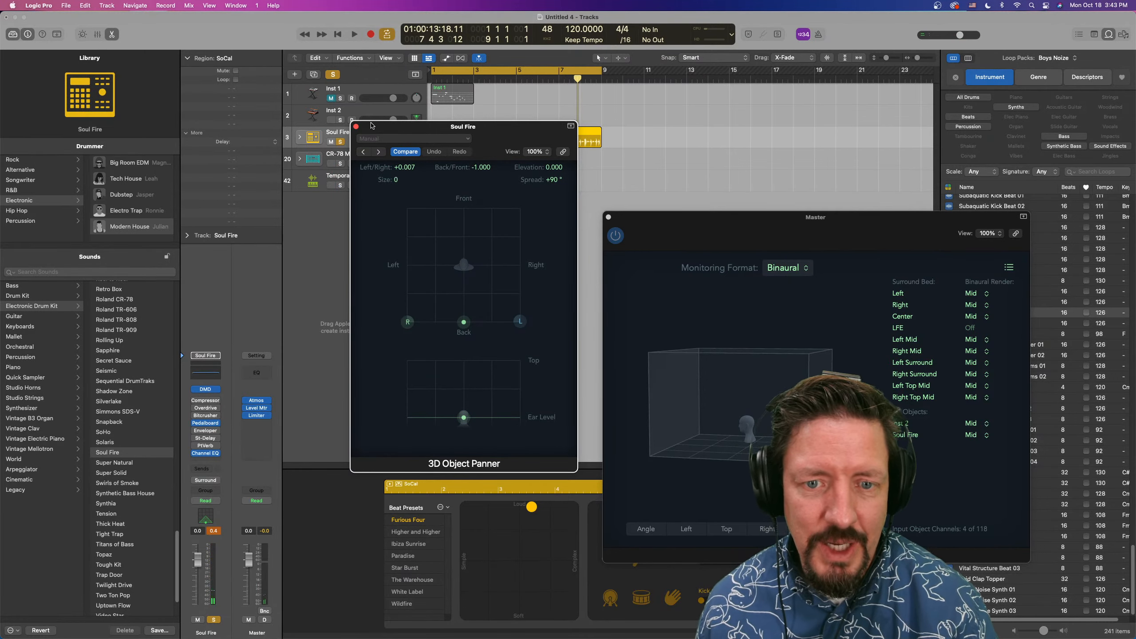
{"action": "left_click", "coordinate": [355, 127]}
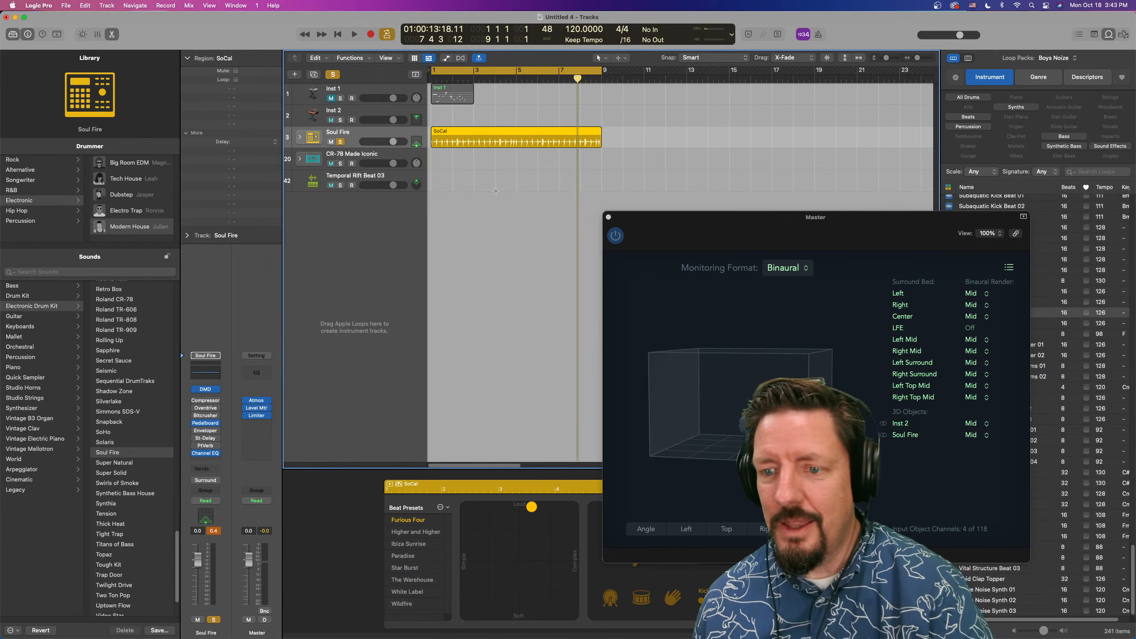
{"action": "left_click", "coordinate": [608, 217]}
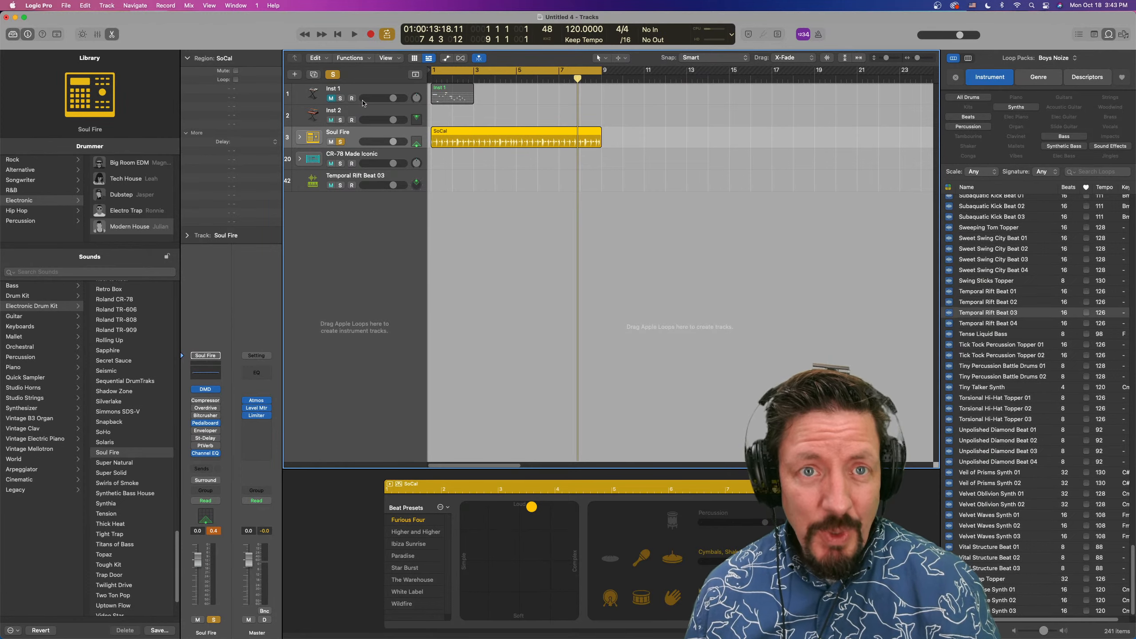
Select the Inst 2 track, expand its track parameters and view the available MIDI In Port options
{"action": "left_click", "coordinate": [363, 110]}
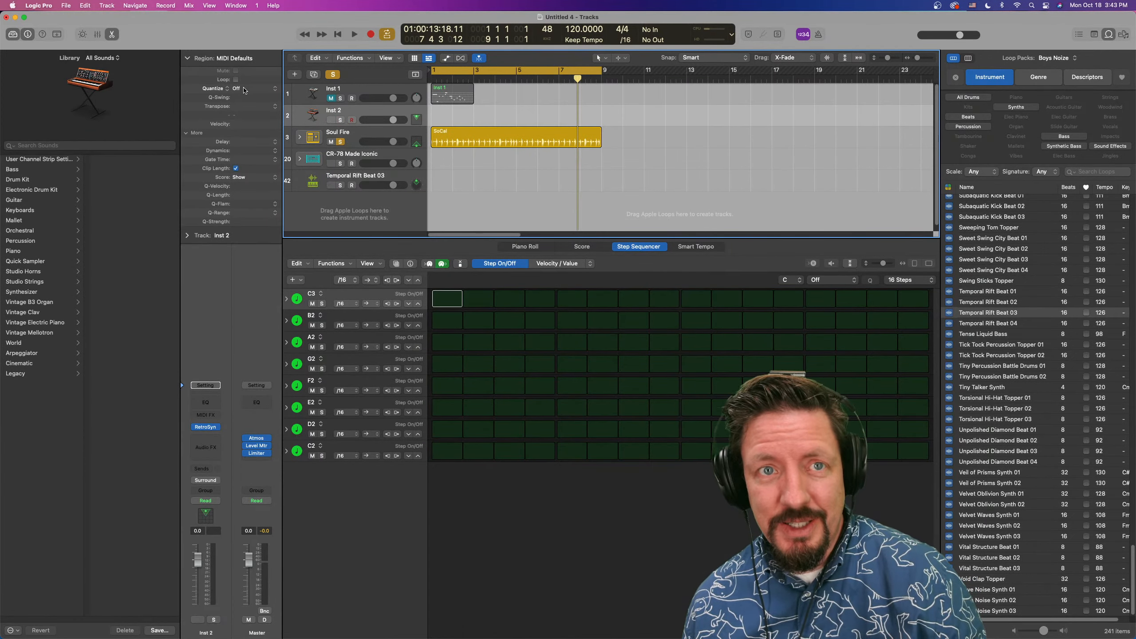
{"action": "left_click", "coordinate": [186, 236]}
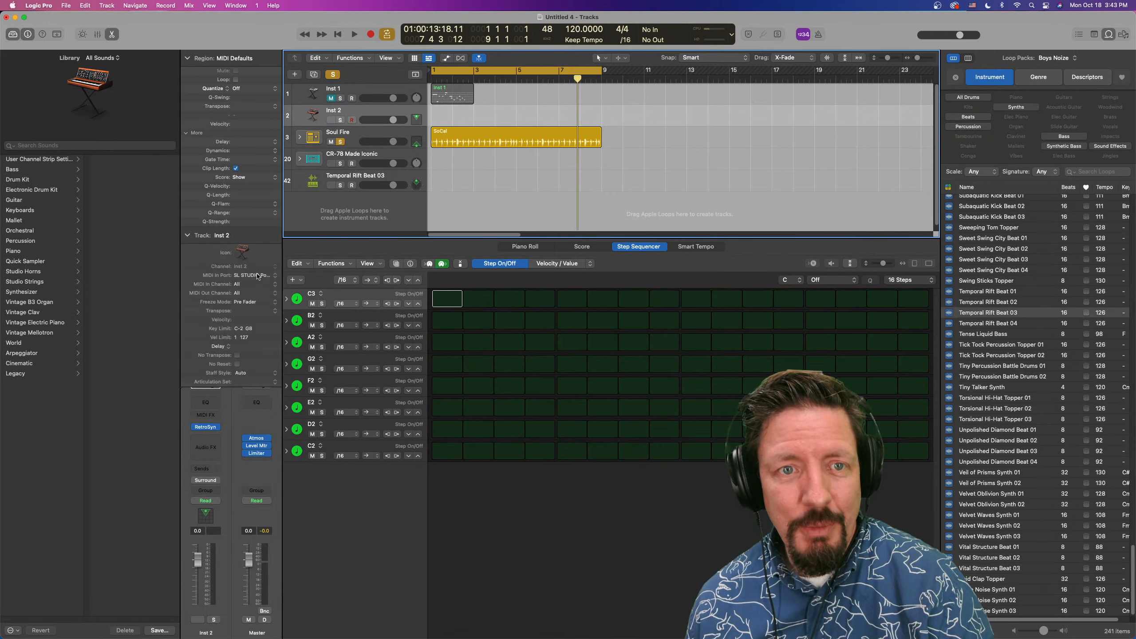
{"action": "left_click", "coordinate": [275, 275]}
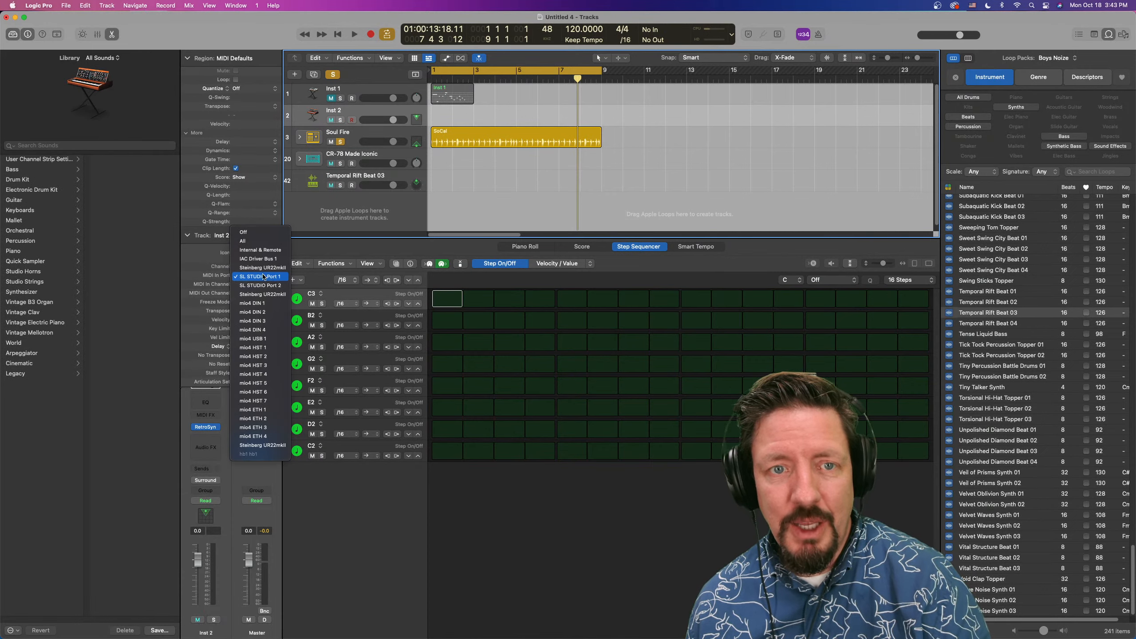
{"action": "left_click", "coordinate": [157, 261]}
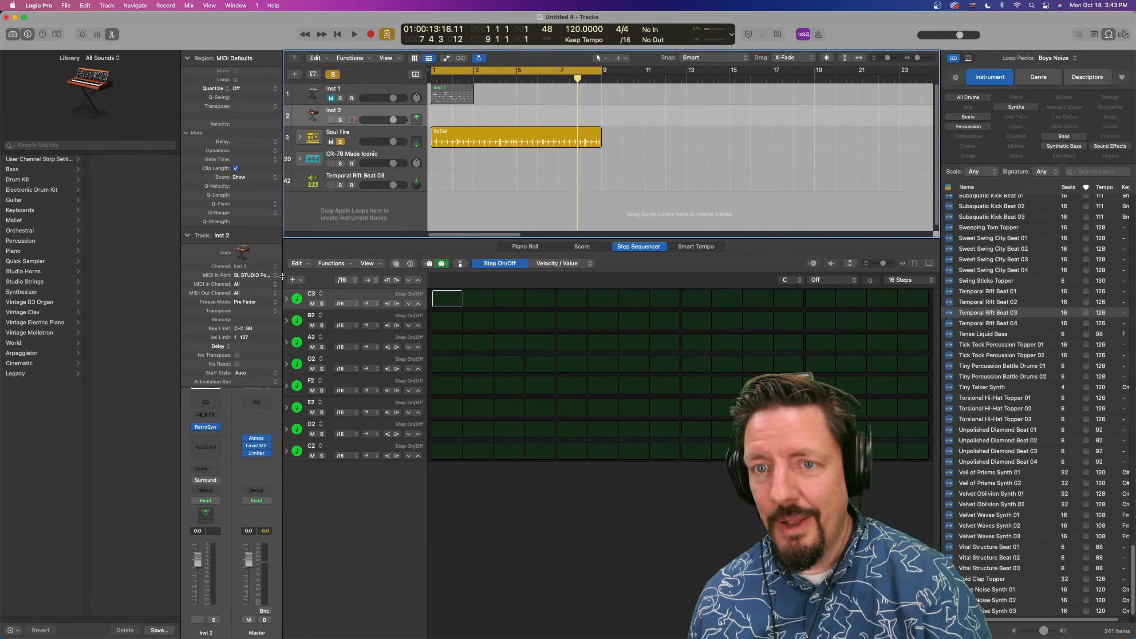
Convert the SoCal drummer region on the Soul Fire track to a MIDI region and review its further conversion options
{"action": "right_click", "coordinate": [469, 129]}
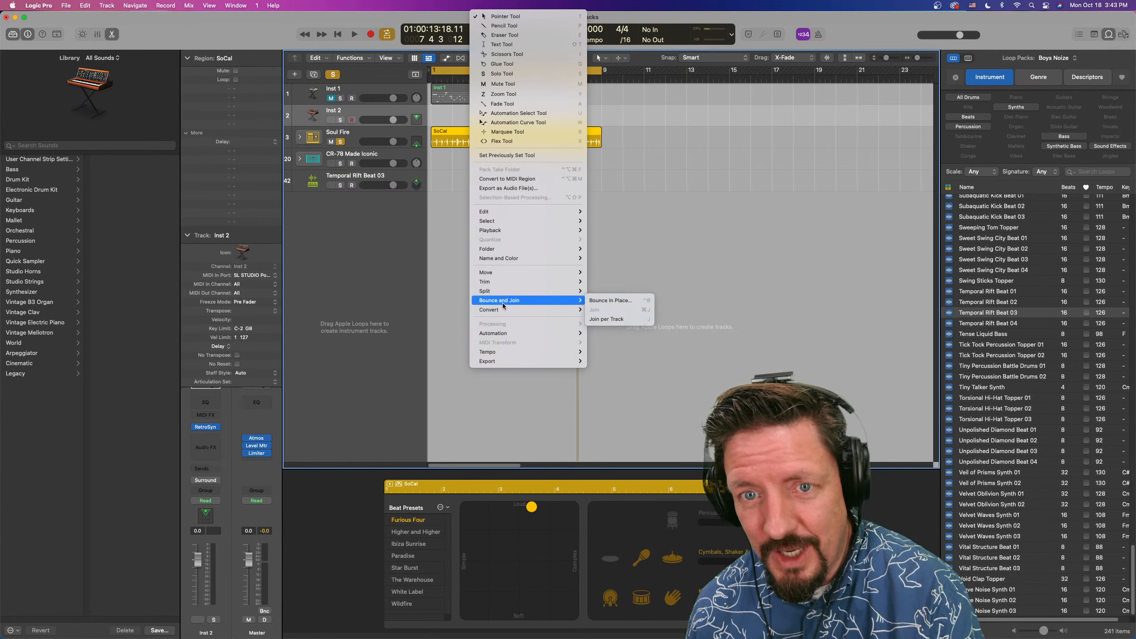
{"action": "mouse_move", "coordinate": [531, 310]}
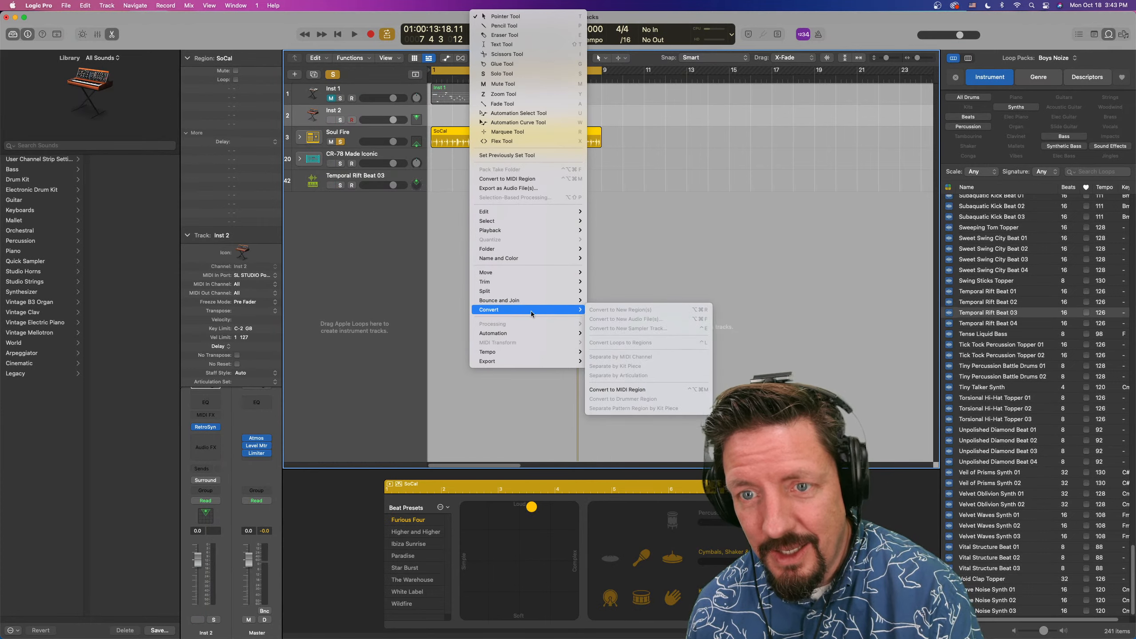
{"action": "left_click", "coordinate": [620, 389]}
{"action": "right_click", "coordinate": [474, 134]}
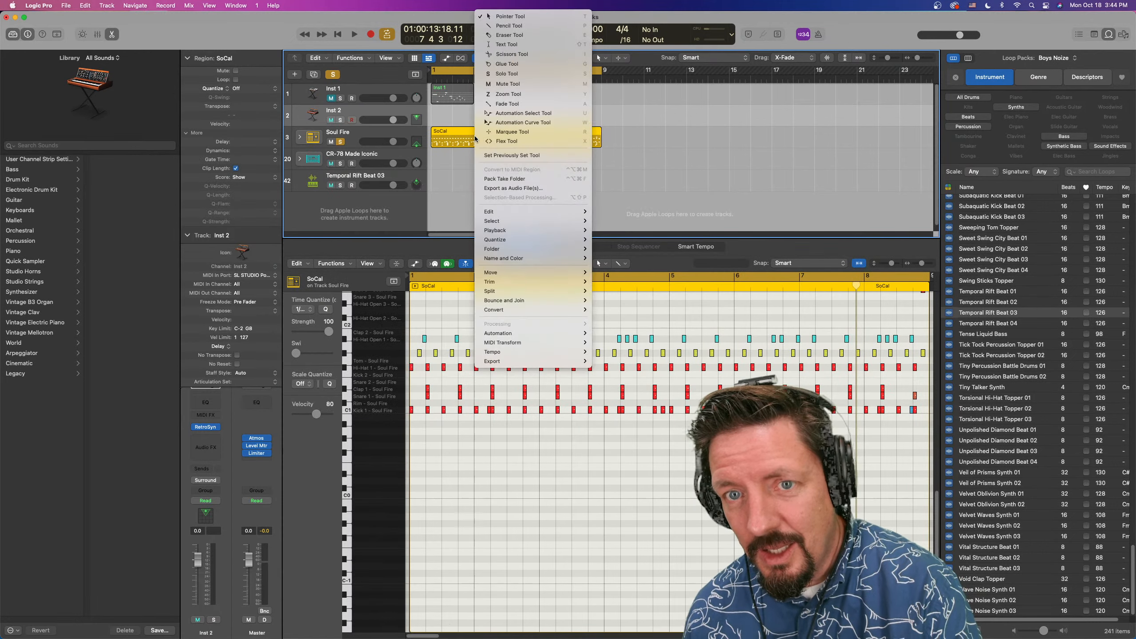
{"action": "mouse_move", "coordinate": [520, 344]}
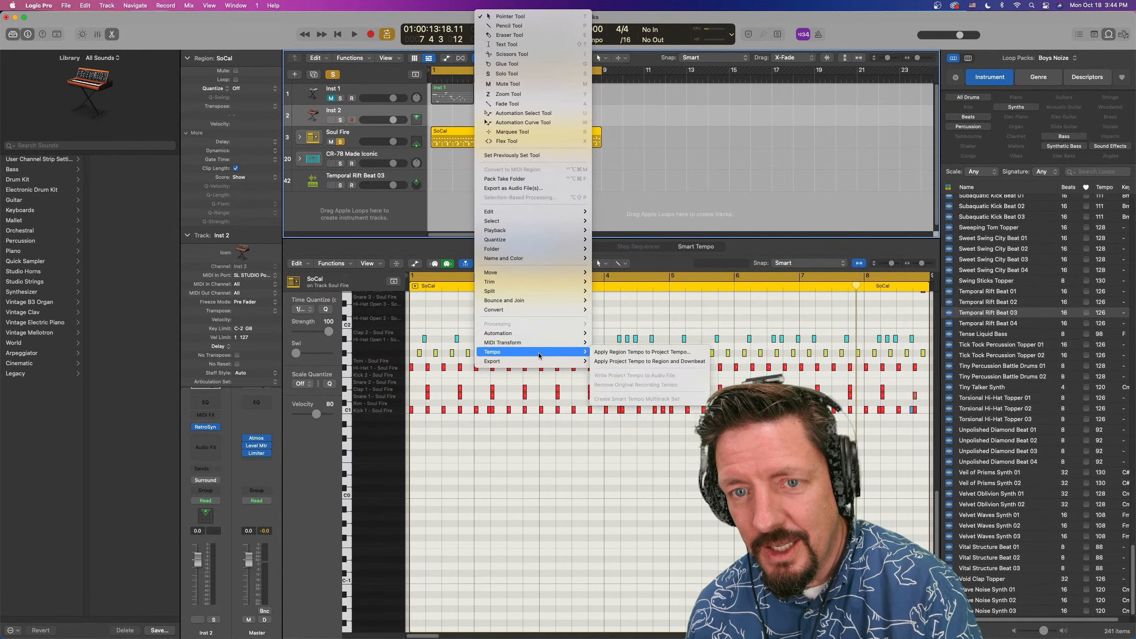
{"action": "mouse_move", "coordinate": [544, 309]}
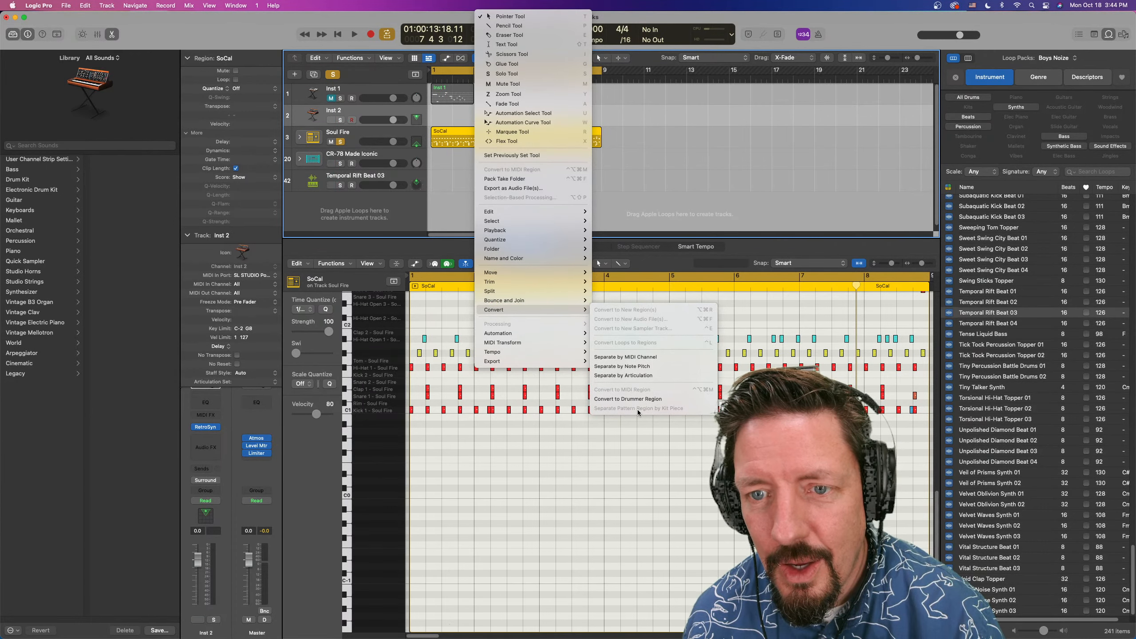
{"action": "left_click", "coordinate": [598, 108]}
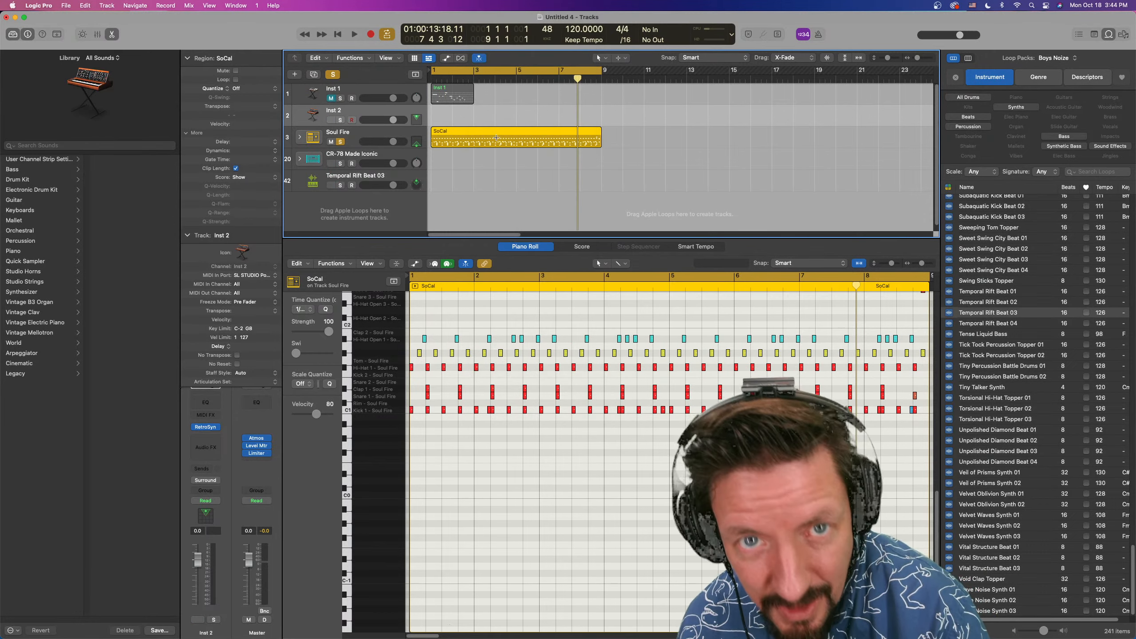
Move the SoCal MIDI region to the Inst 2 track, then to Inst 1 at bar 3, checking its conversion options on each track
{"action": "left_click_drag", "start_coordinate": [490, 134], "coordinate": [490, 113]}
{"action": "right_click", "coordinate": [490, 114]}
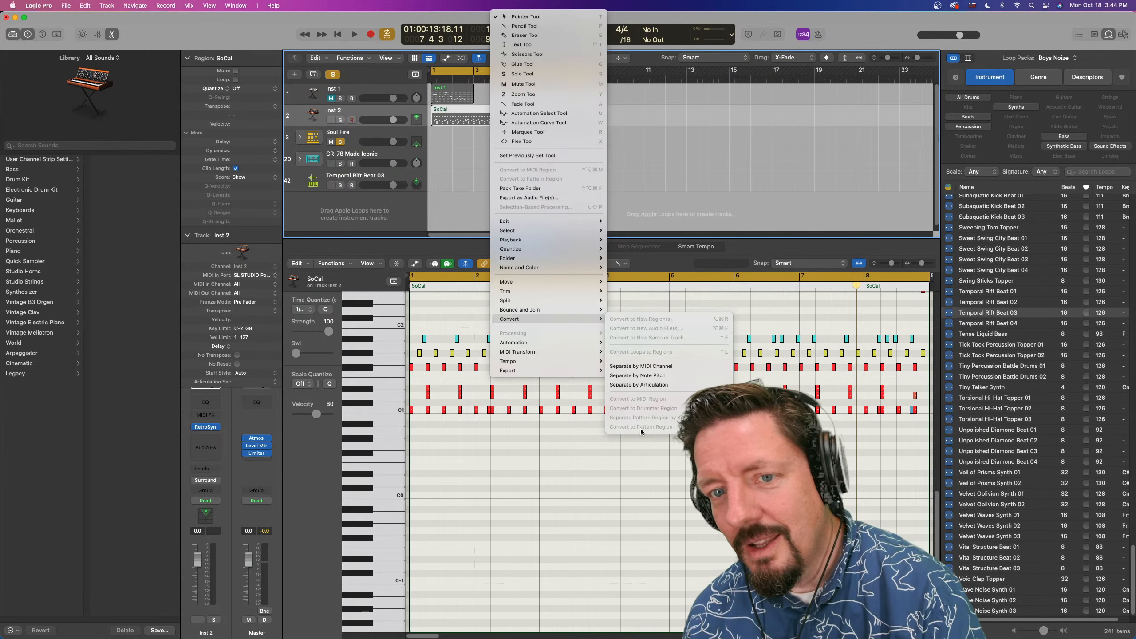
{"action": "left_click", "coordinate": [669, 123]}
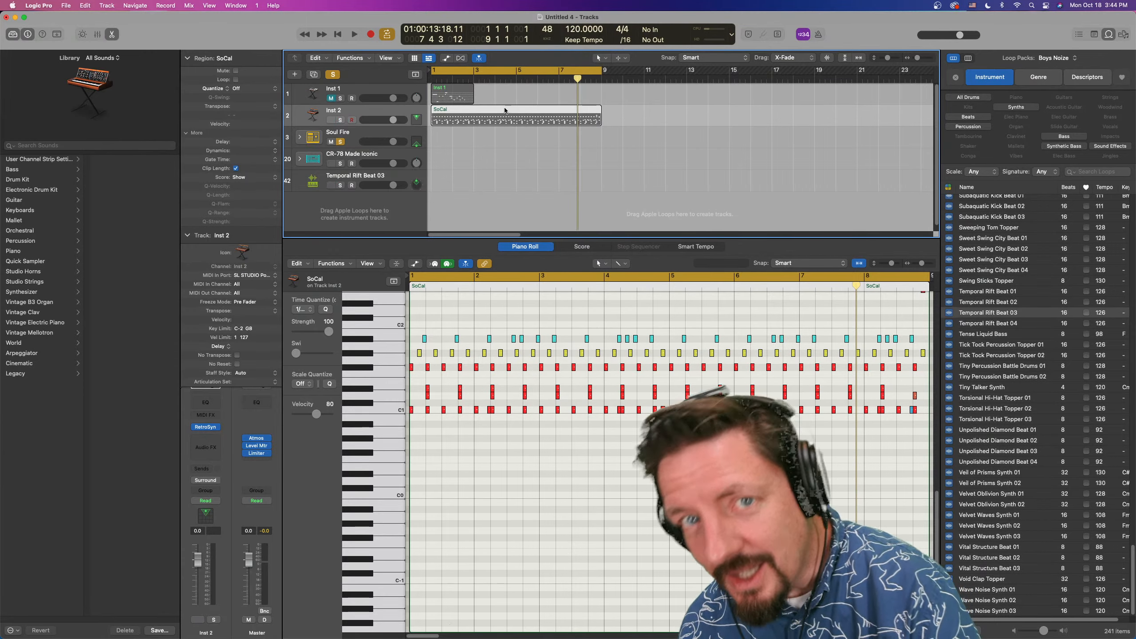
{"action": "left_click_drag", "start_coordinate": [500, 110], "coordinate": [529, 96]}
{"action": "right_click", "coordinate": [529, 96]}
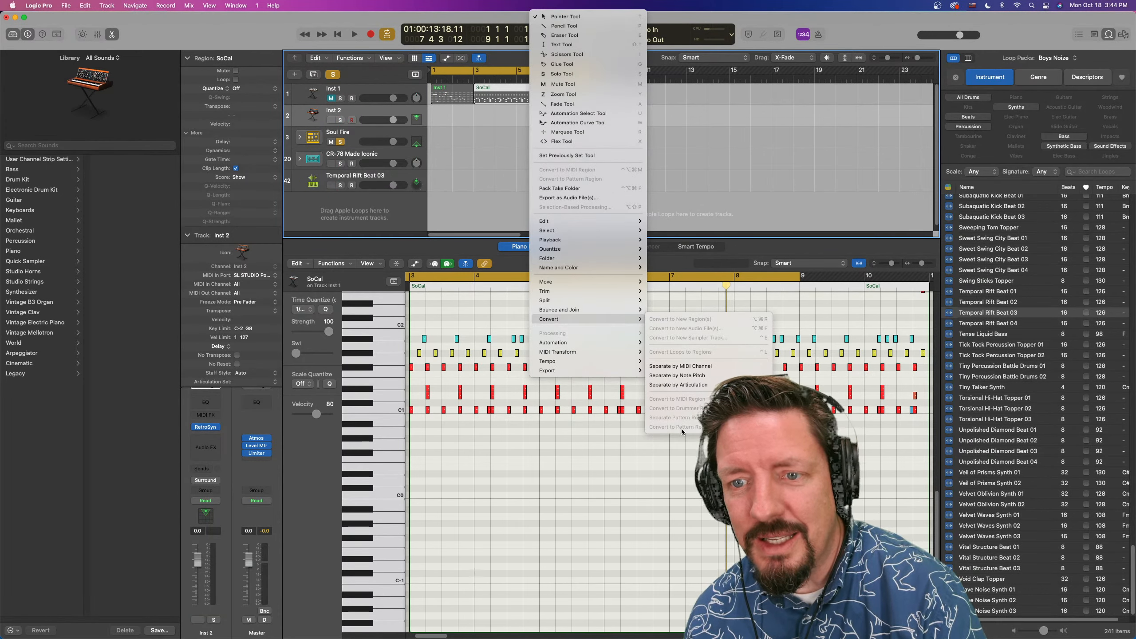
{"action": "left_click", "coordinate": [504, 110]}
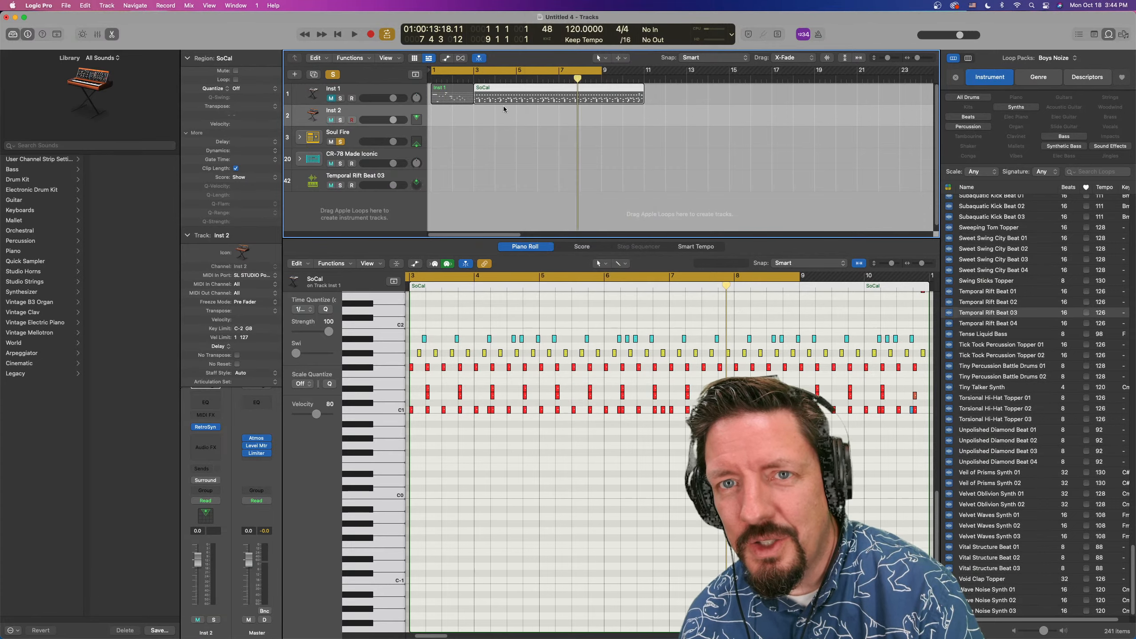
Move the SoCal region to bar 2 of the Temporal Rift Beat 03 track and review its conversion options and other region commands
{"action": "left_click_drag", "start_coordinate": [529, 92], "coordinate": [509, 177]}
{"action": "right_click", "coordinate": [510, 178]}
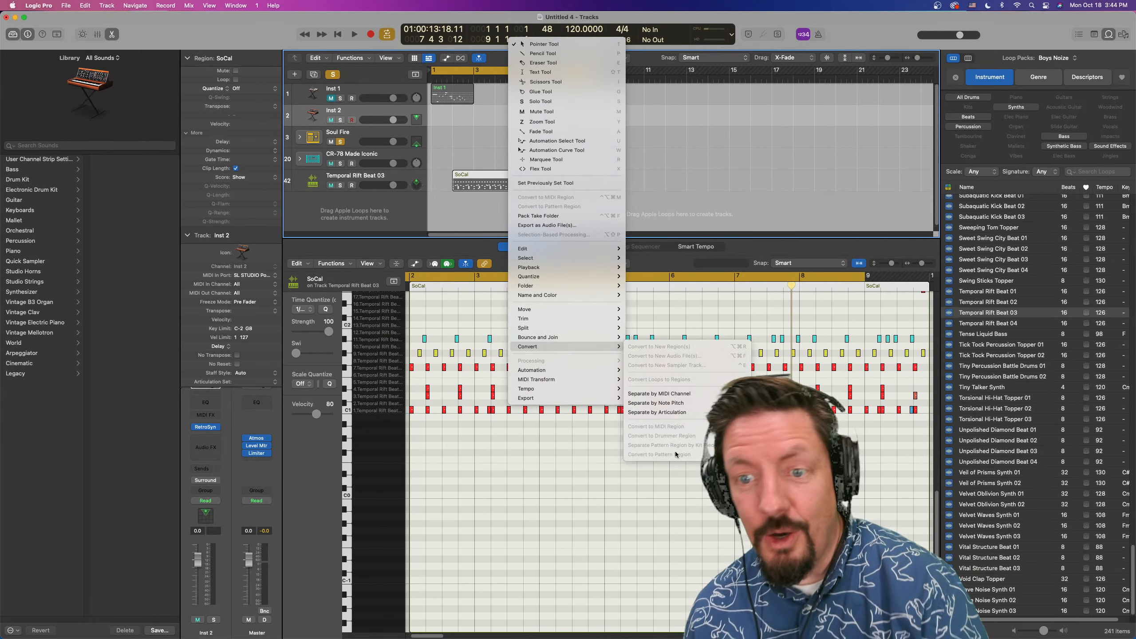
{"action": "left_click", "coordinate": [646, 173]}
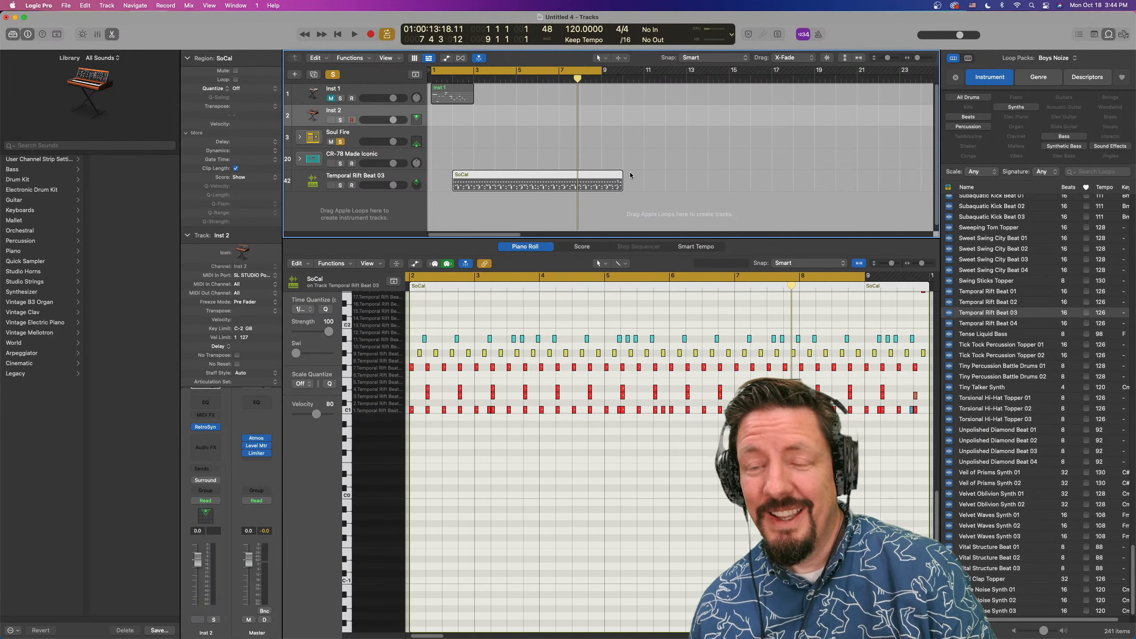
{"action": "right_click", "coordinate": [551, 175]}
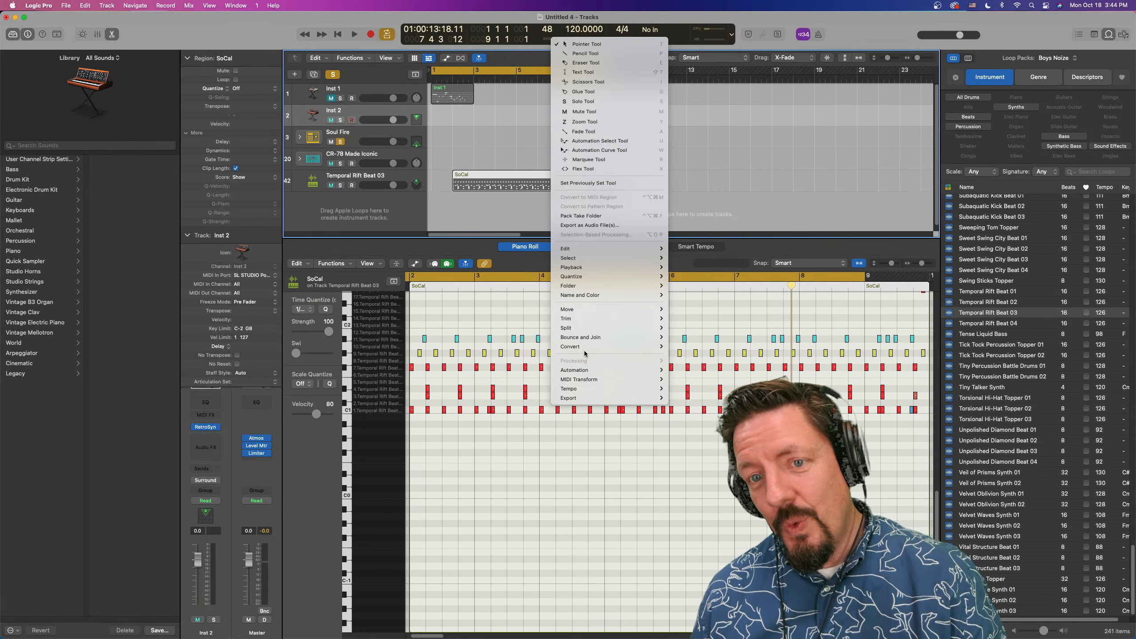
{"action": "mouse_move", "coordinate": [586, 350]}
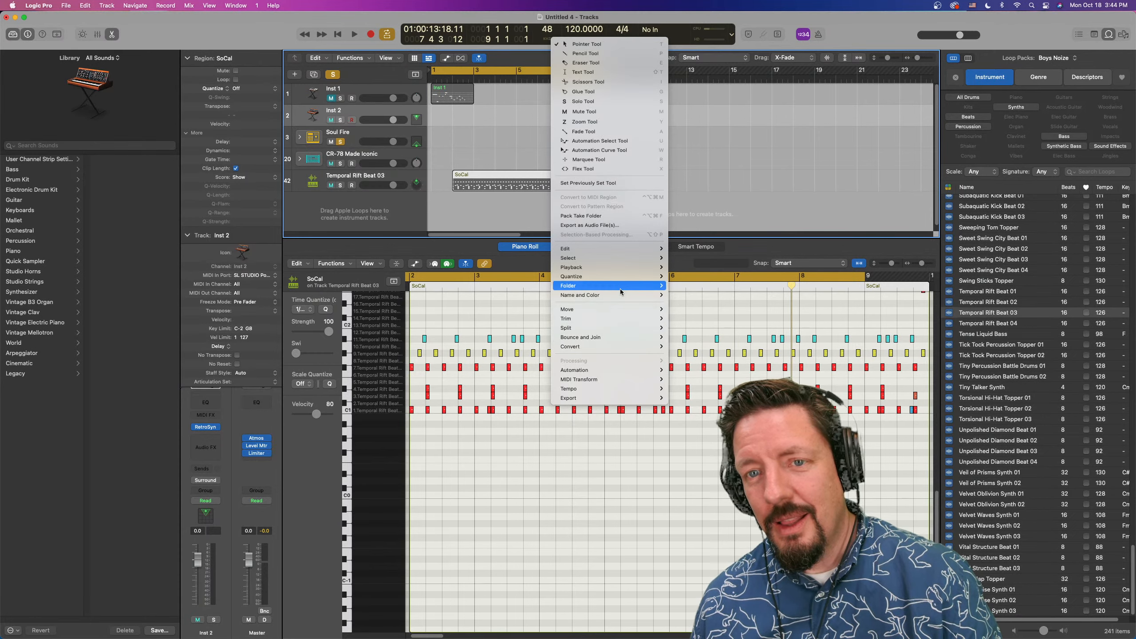
{"action": "mouse_move", "coordinate": [617, 288]}
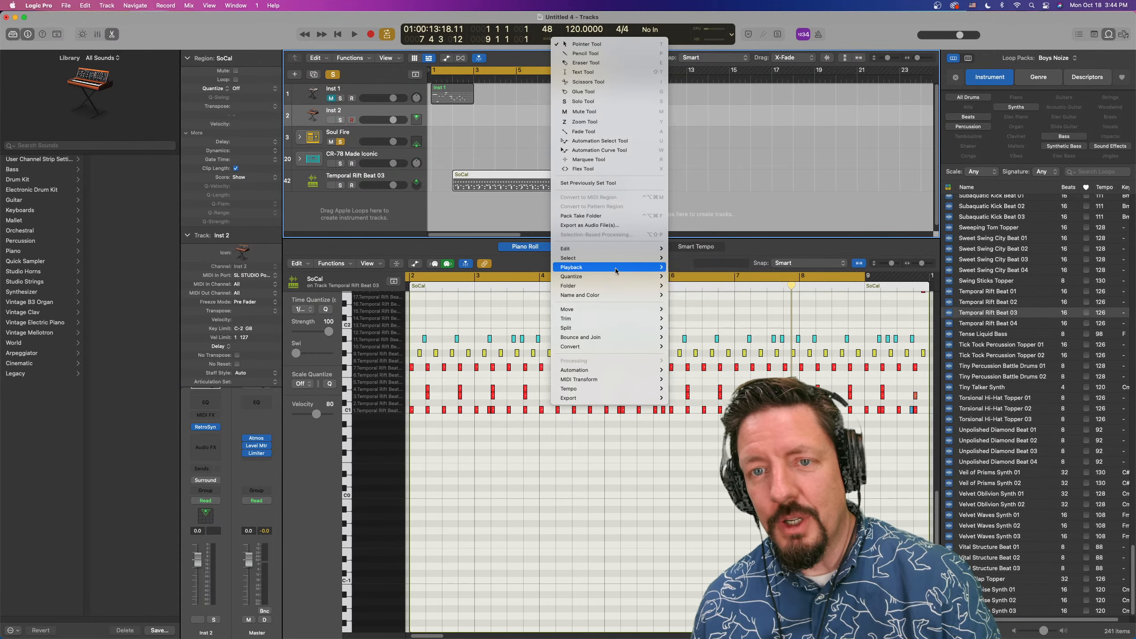
{"action": "mouse_move", "coordinate": [609, 256]}
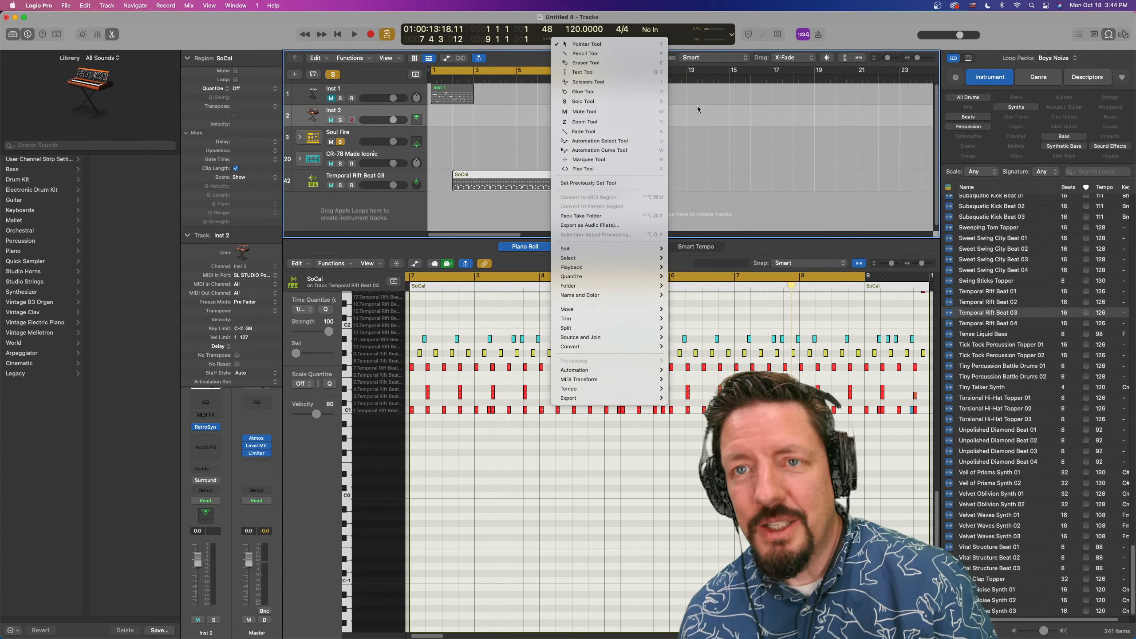
{"action": "left_click", "coordinate": [690, 83]}
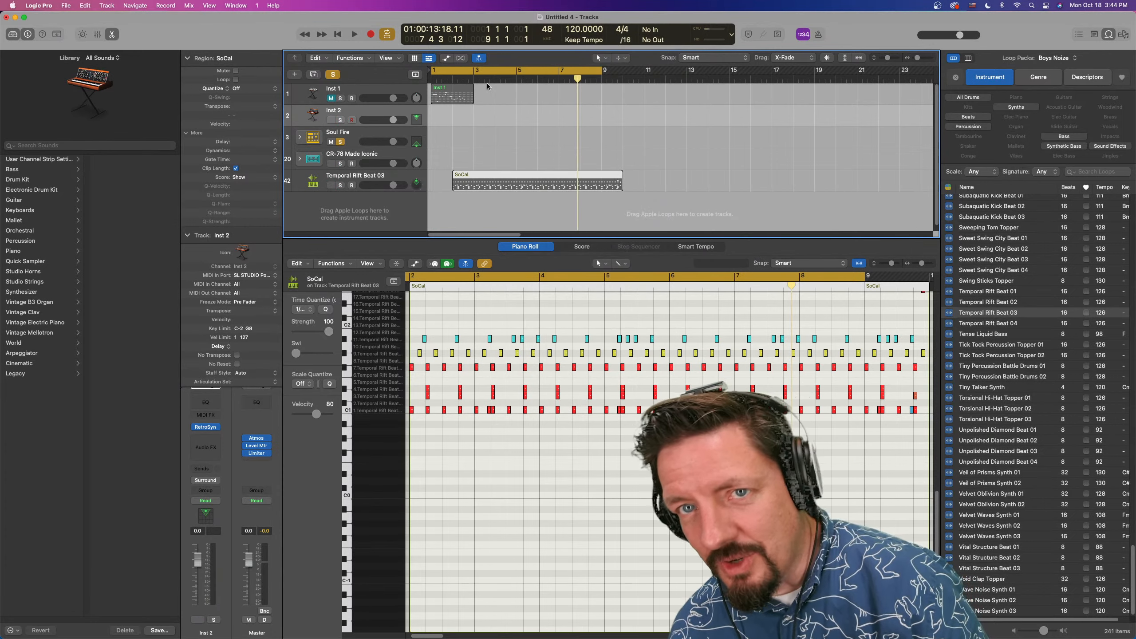
Shift the SoCal region to bar 1 on the Temporal Rift Beat 03 track and check whether it can be converted to a pattern region
{"action": "left_click_drag", "start_coordinate": [499, 177], "coordinate": [482, 180]}
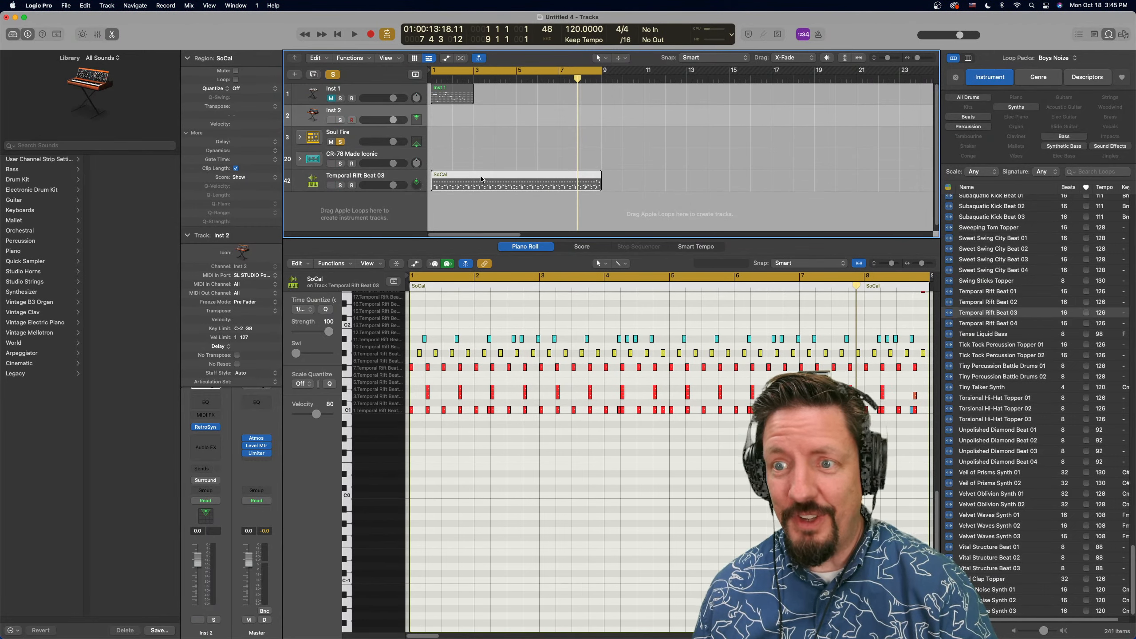
{"action": "left_click", "coordinate": [494, 312]}
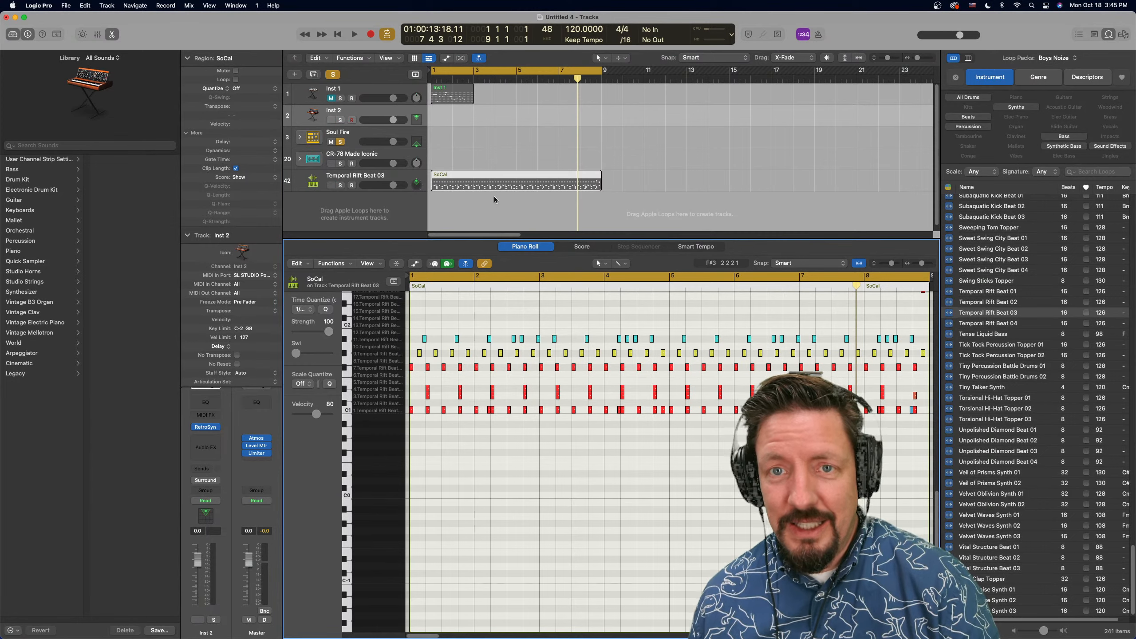
{"action": "left_click", "coordinate": [487, 177]}
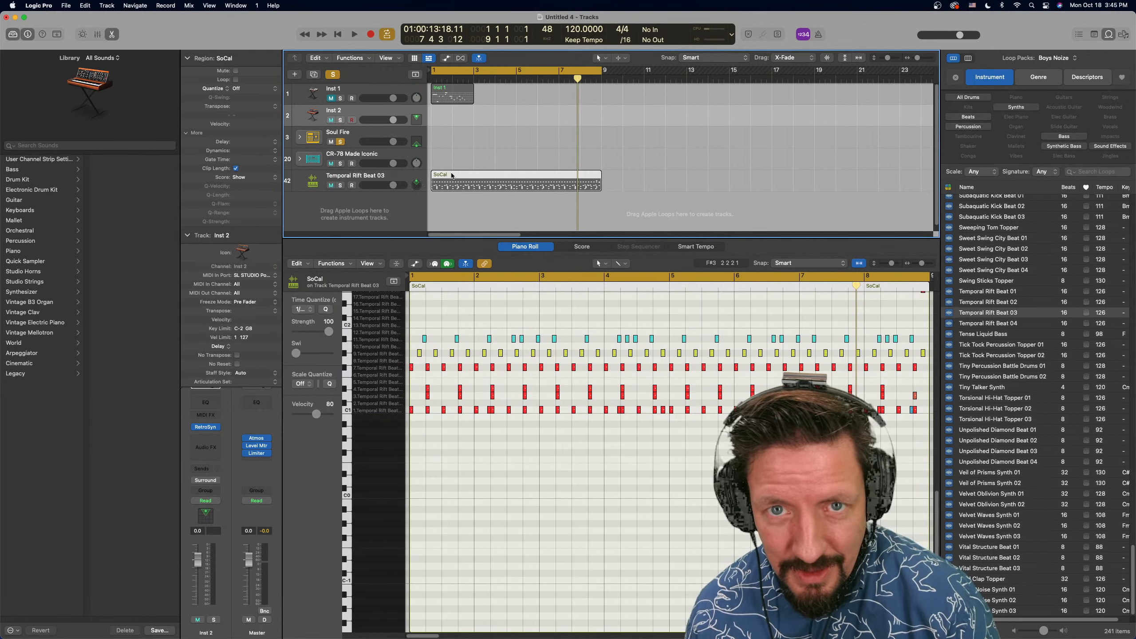
{"action": "right_click", "coordinate": [452, 176]}
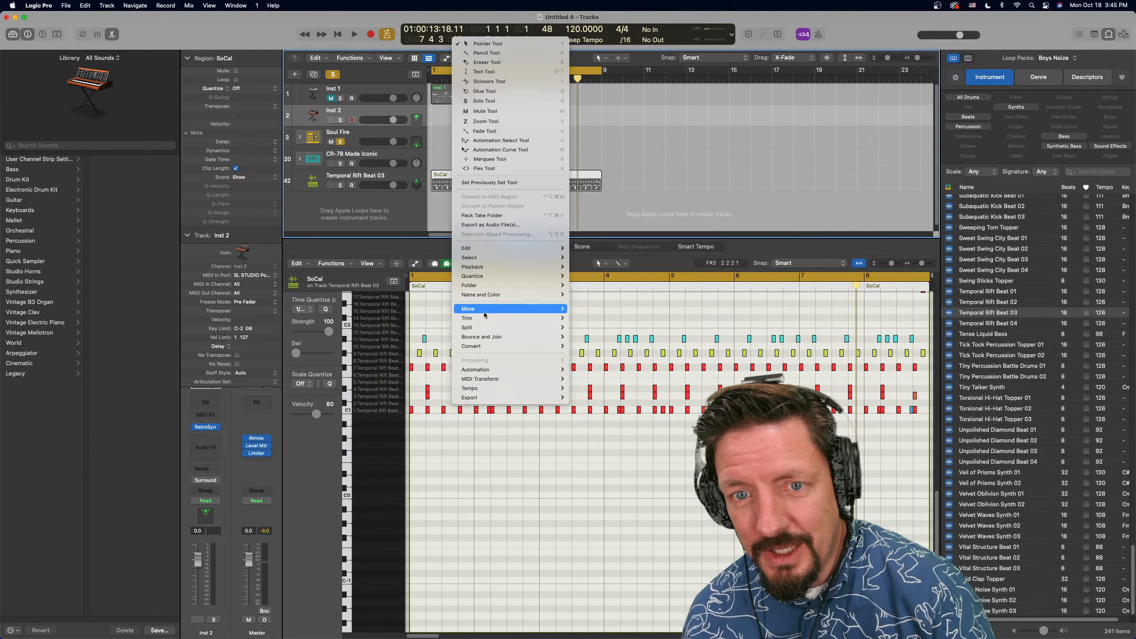
{"action": "mouse_move", "coordinate": [487, 346]}
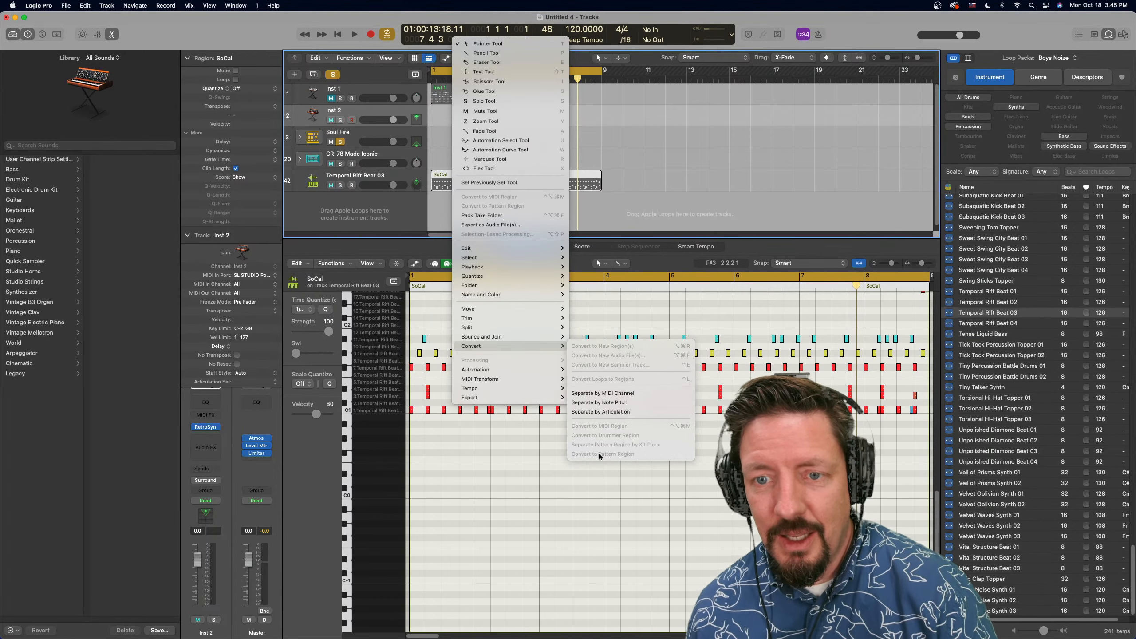
{"action": "left_click", "coordinate": [597, 186]}
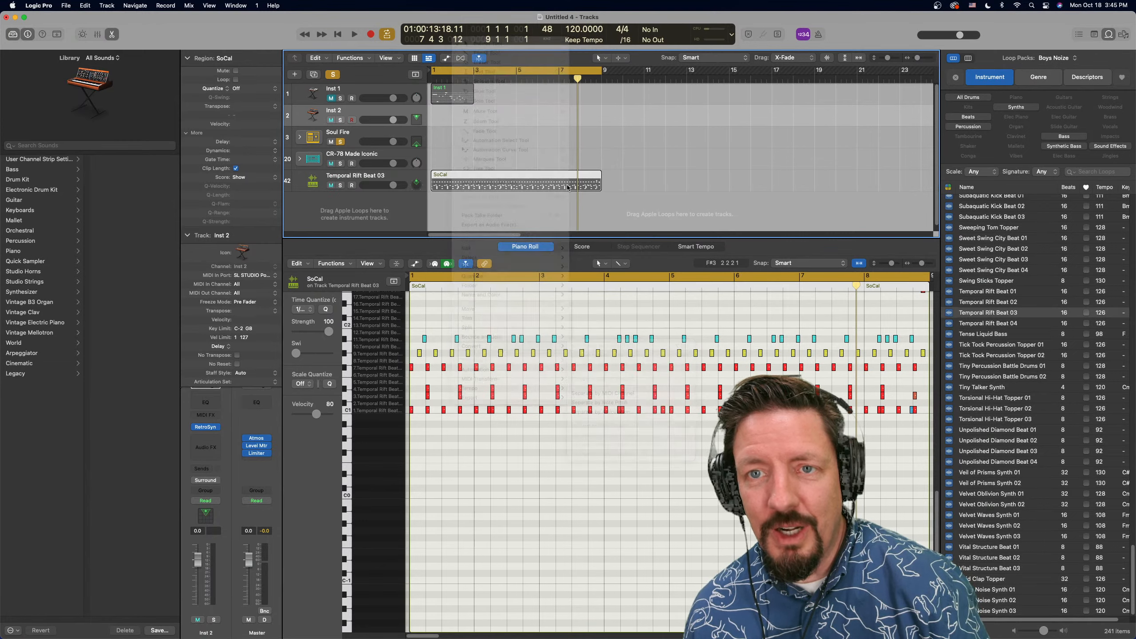
Return the SoCal region to the Soul Fire track at bar 1 and convert it to a Drummer region
{"action": "left_click_drag", "start_coordinate": [502, 178], "coordinate": [497, 130]}
{"action": "right_click", "coordinate": [496, 131]}
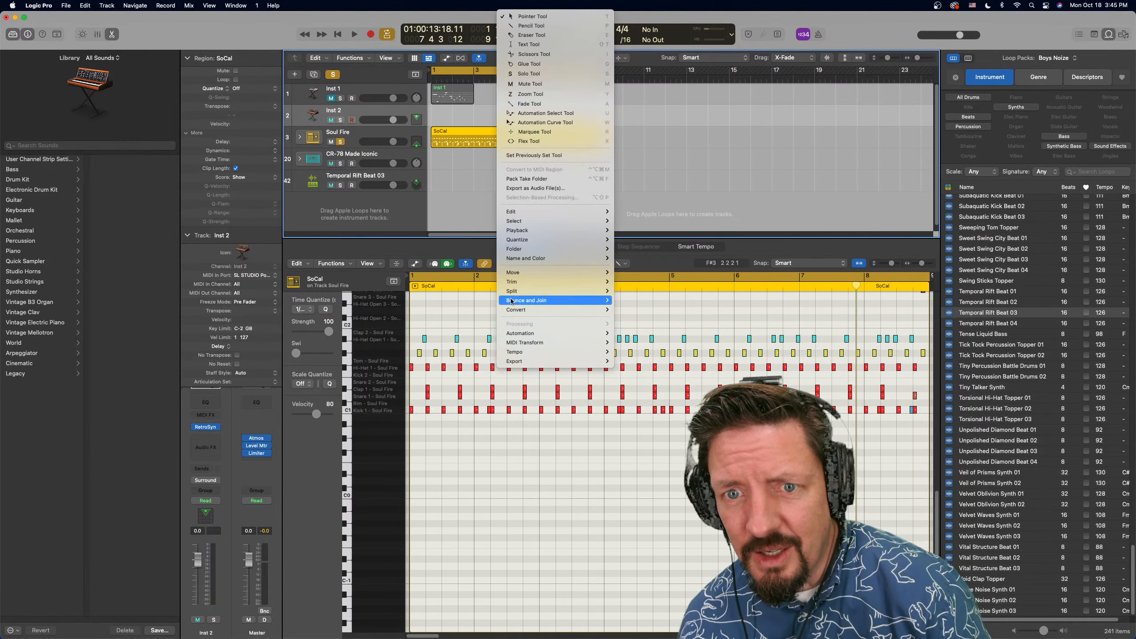
{"action": "mouse_move", "coordinate": [603, 309]}
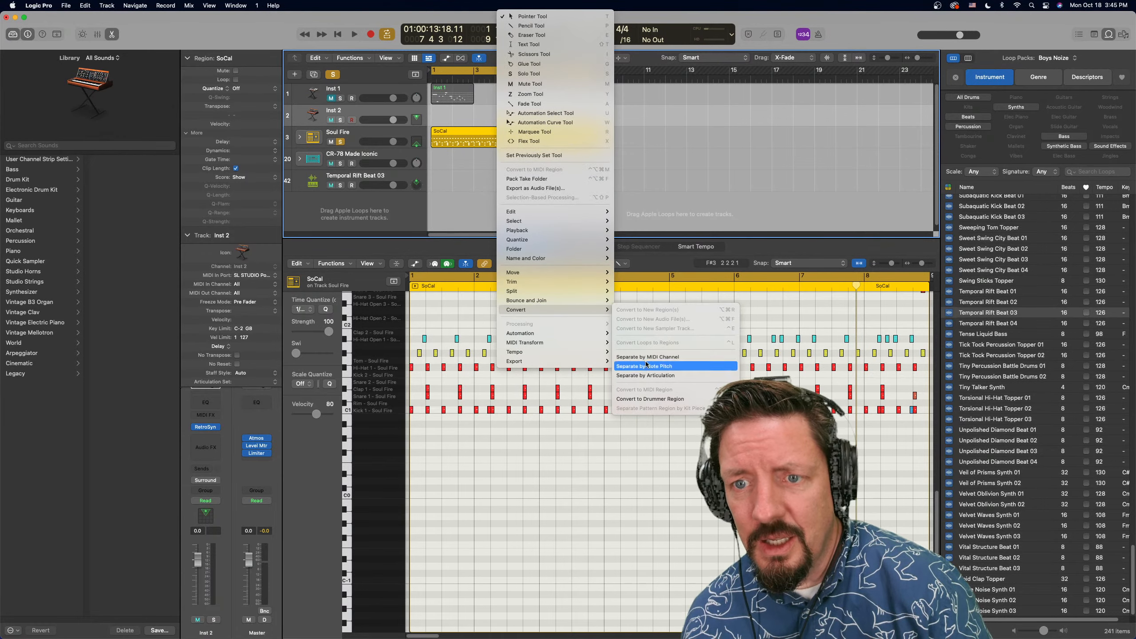
{"action": "left_click", "coordinate": [651, 398]}
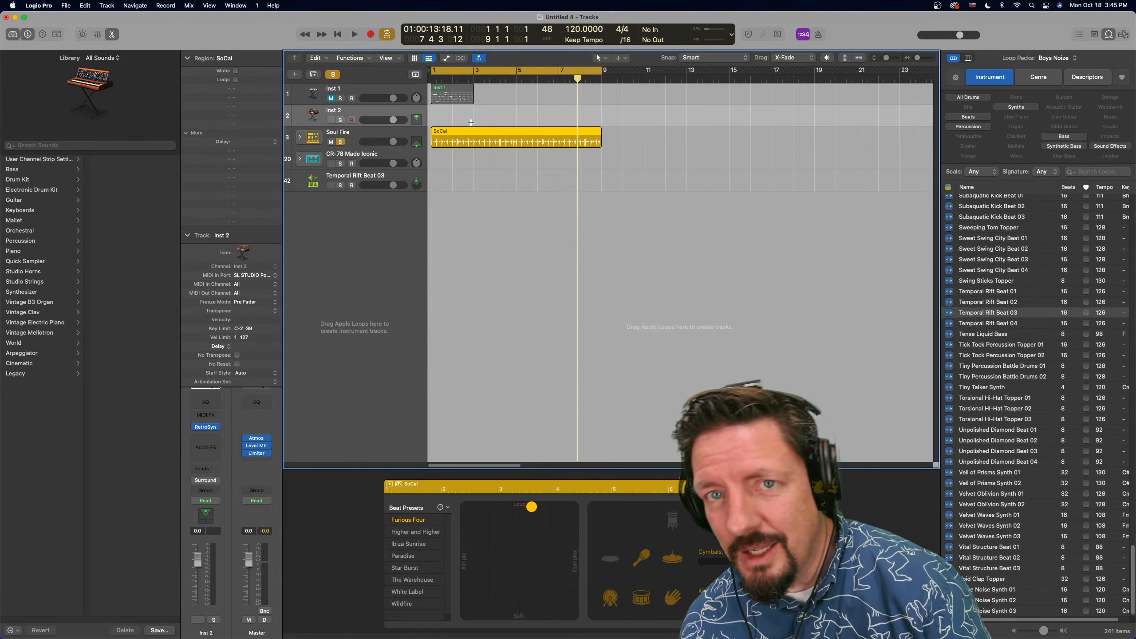
Convert the Inst 1 pattern region to a MIDI region and back to a pattern region
{"action": "right_click", "coordinate": [461, 91]}
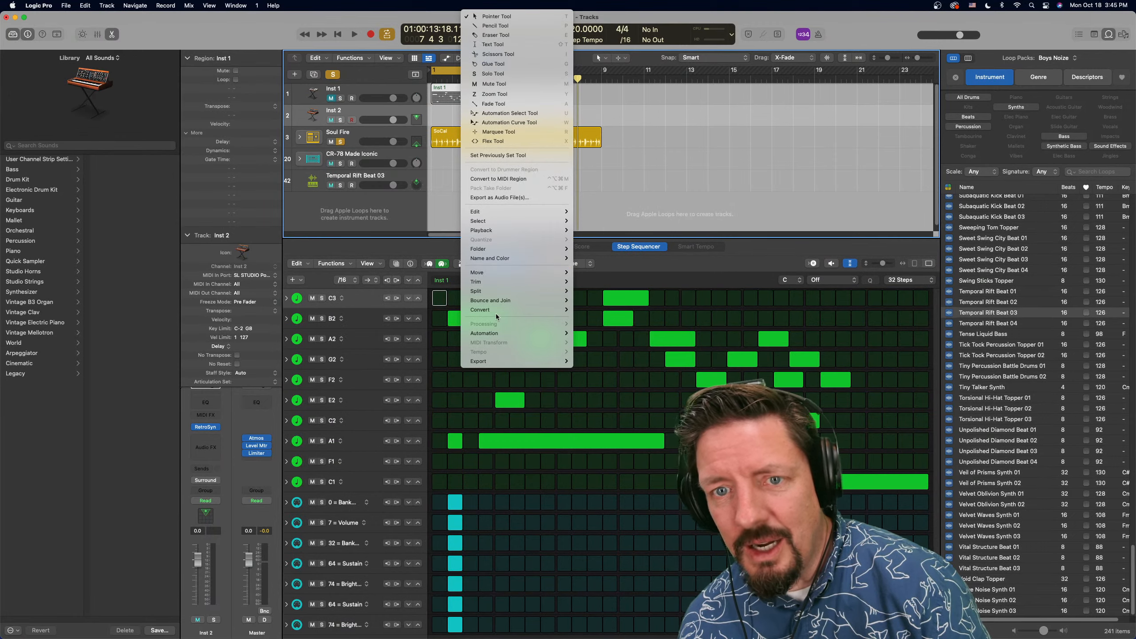
{"action": "mouse_move", "coordinate": [495, 310]}
{"action": "left_click", "coordinate": [625, 388]}
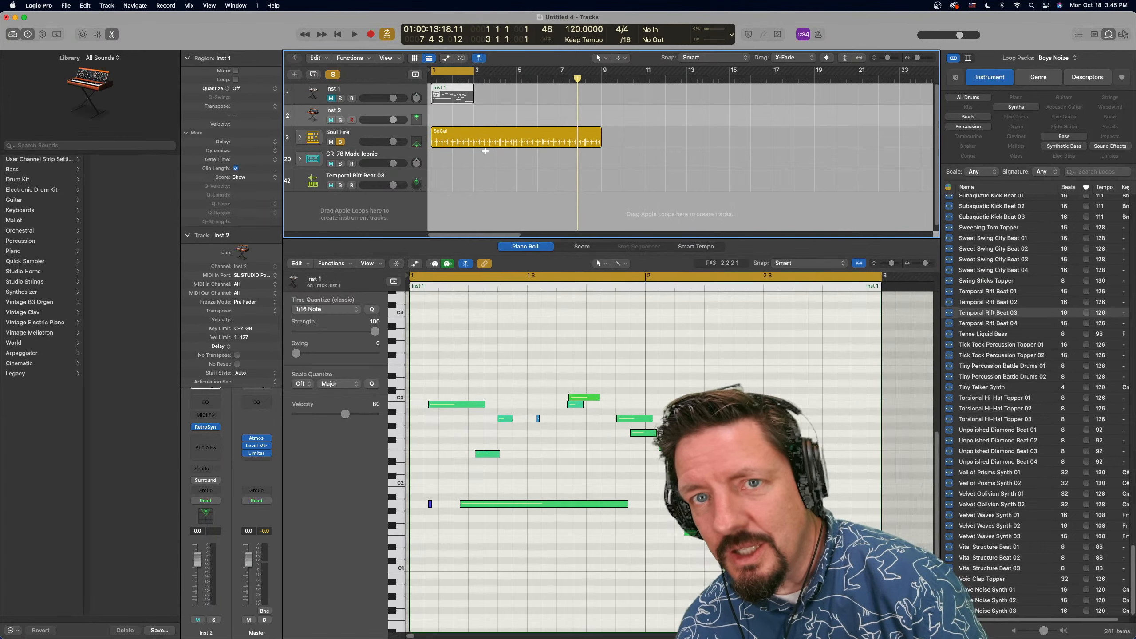
{"action": "right_click", "coordinate": [456, 91]}
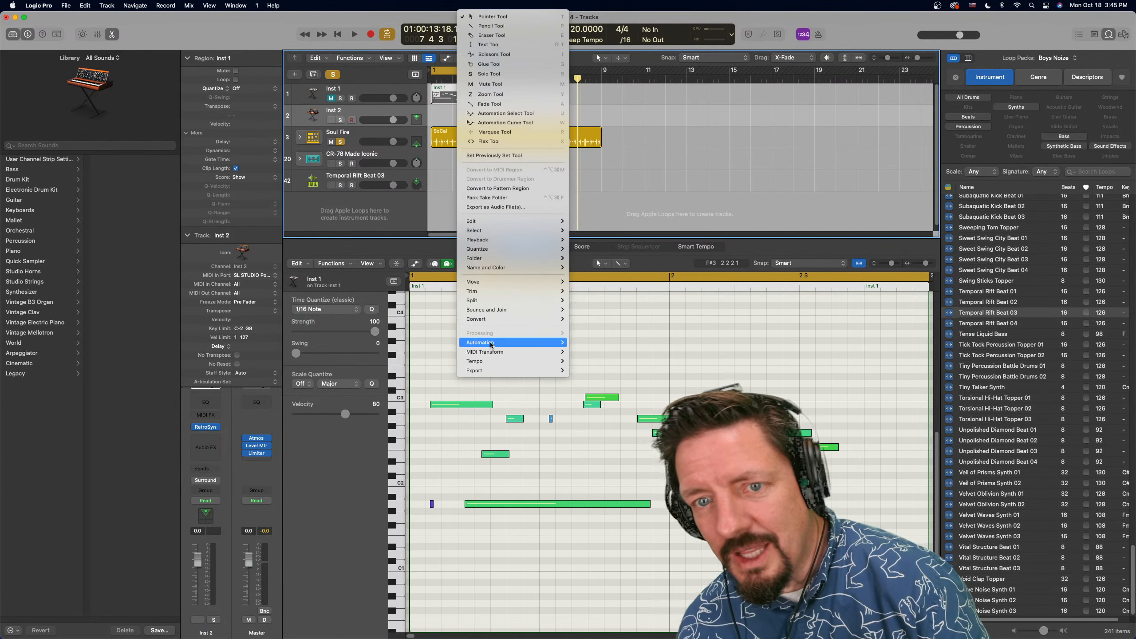
{"action": "mouse_move", "coordinate": [495, 319]}
{"action": "left_click", "coordinate": [603, 426]}
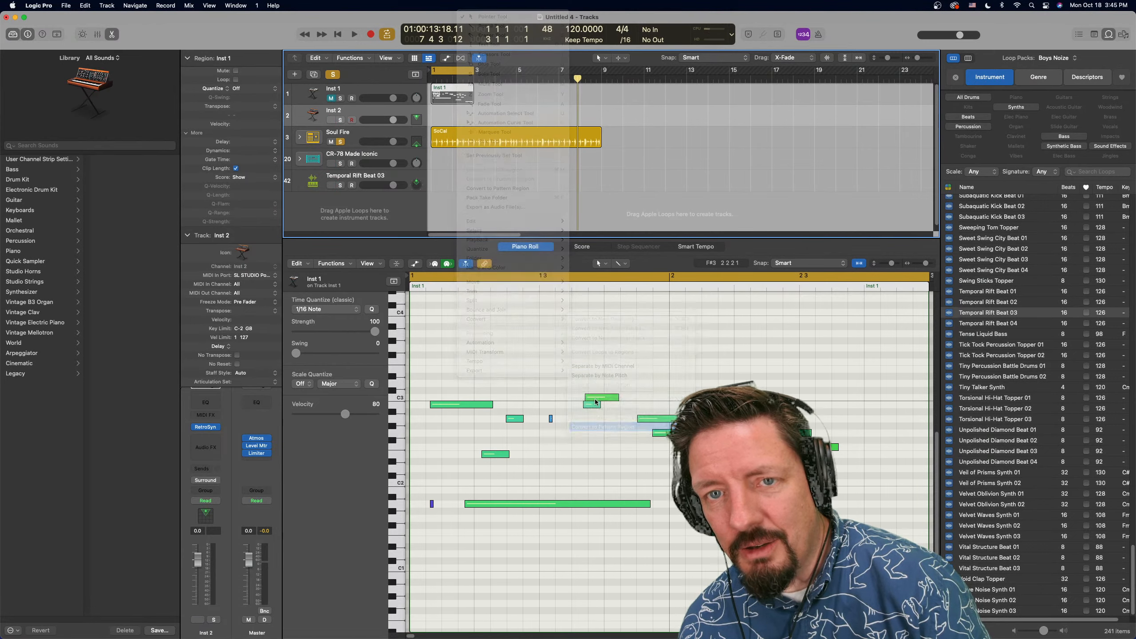
Convert the SoCal Drummer region to a MIDI region and move it to bar 3 of the Inst 1 track
{"action": "right_click", "coordinate": [504, 131]}
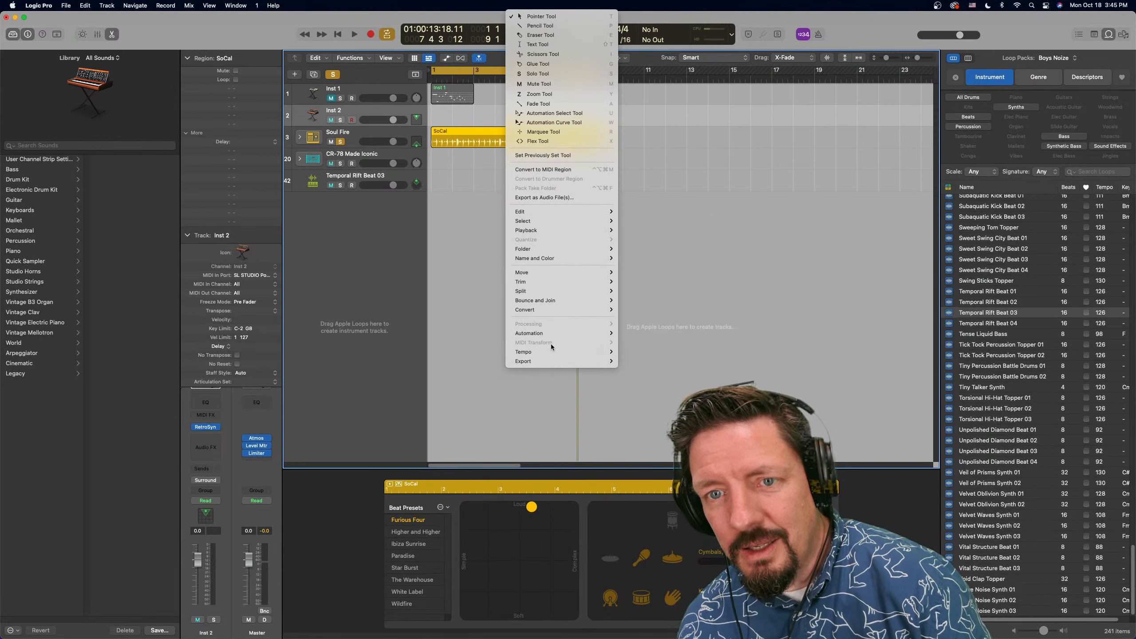
{"action": "mouse_move", "coordinate": [552, 309]}
{"action": "left_click", "coordinate": [649, 390]}
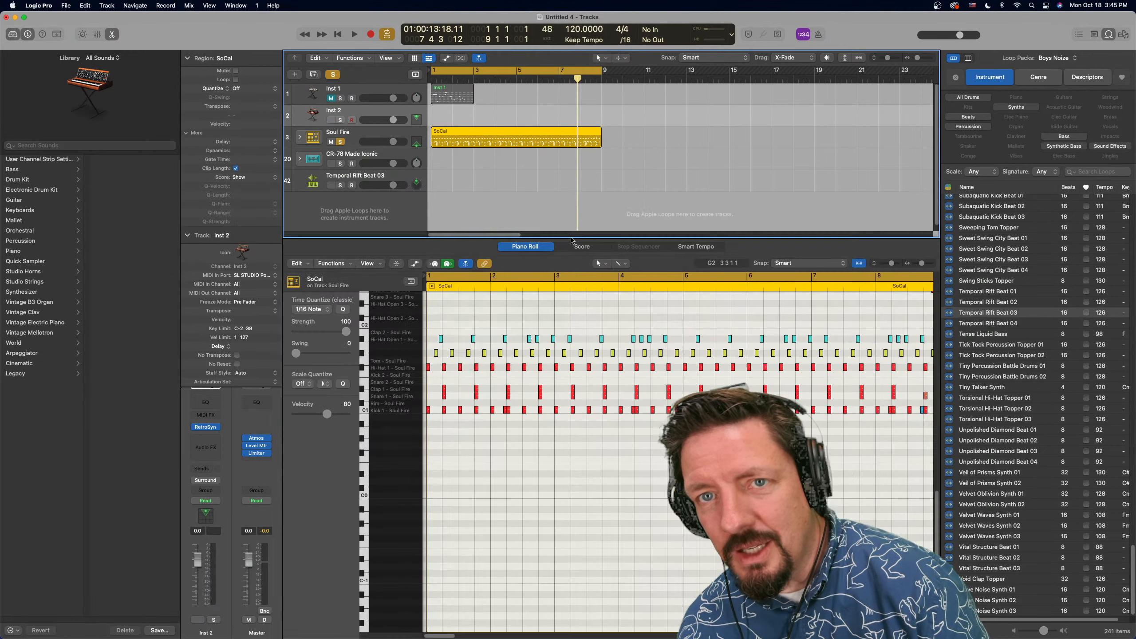
{"action": "left_click_drag", "start_coordinate": [475, 130], "coordinate": [518, 92]}
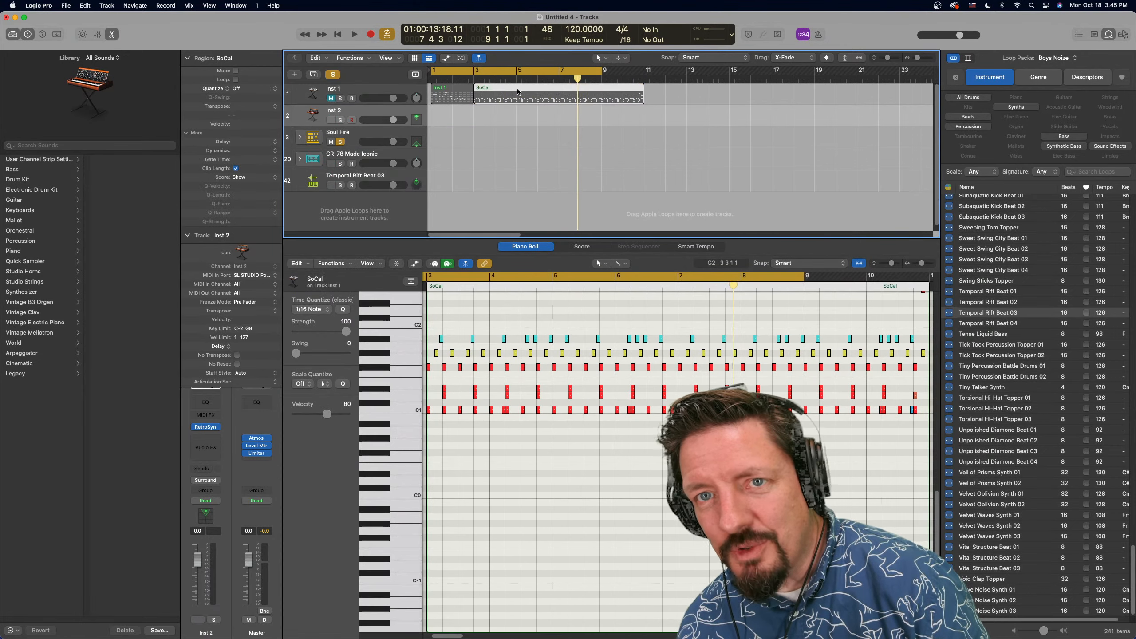
Check which conversion options are available for the SoCal MIDI region on the Inst 1 track
{"action": "right_click", "coordinate": [518, 92]}
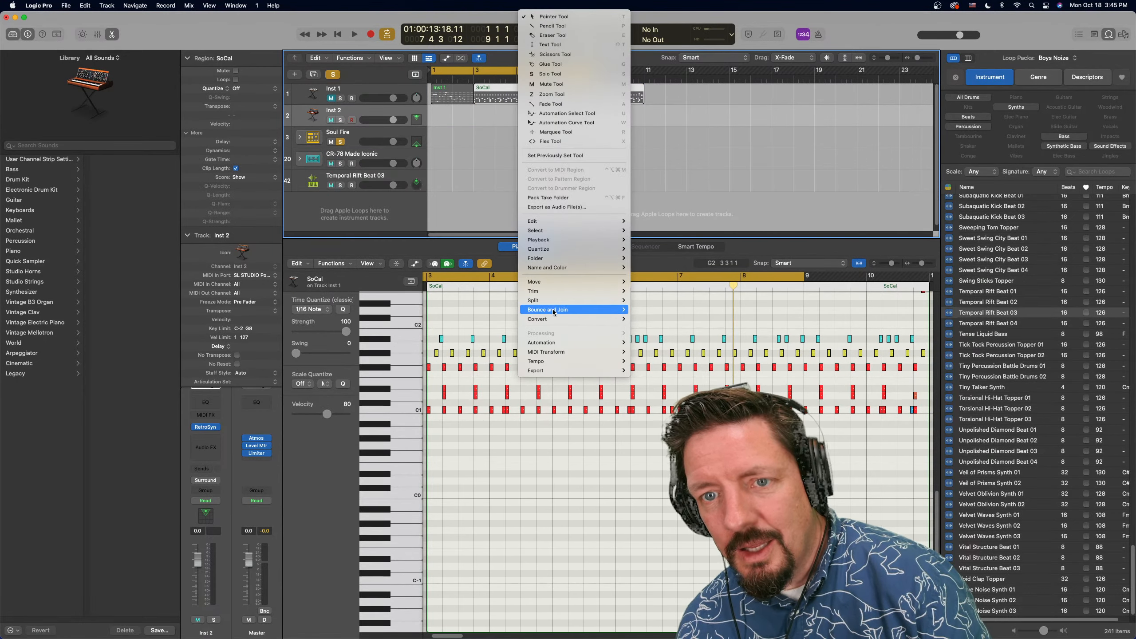
{"action": "mouse_move", "coordinate": [553, 319]}
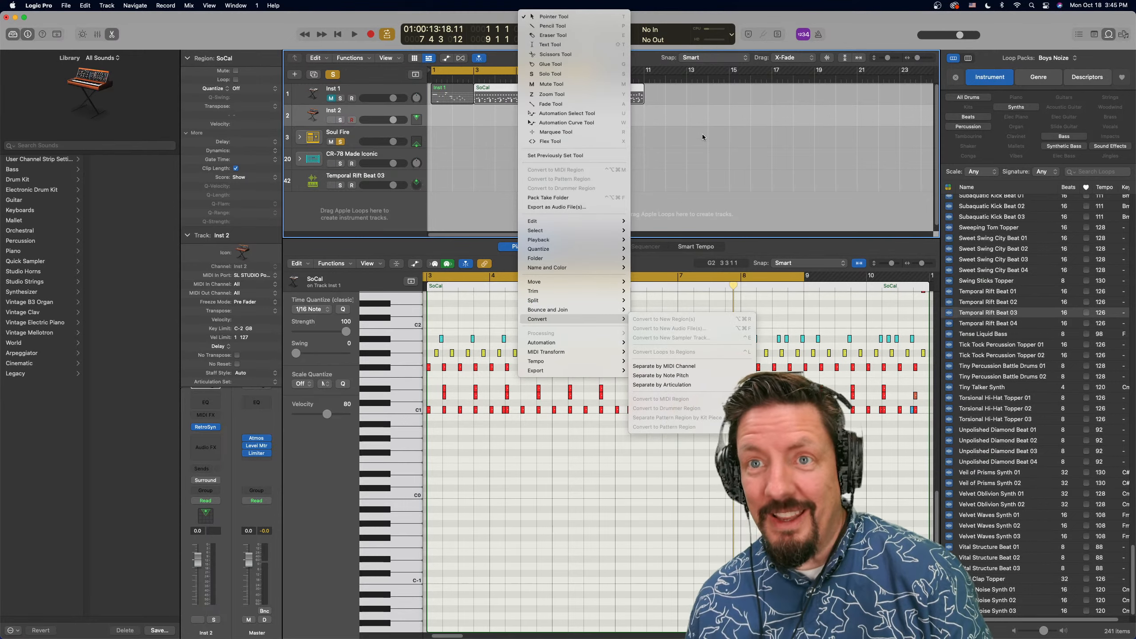
{"action": "left_click", "coordinate": [676, 124]}
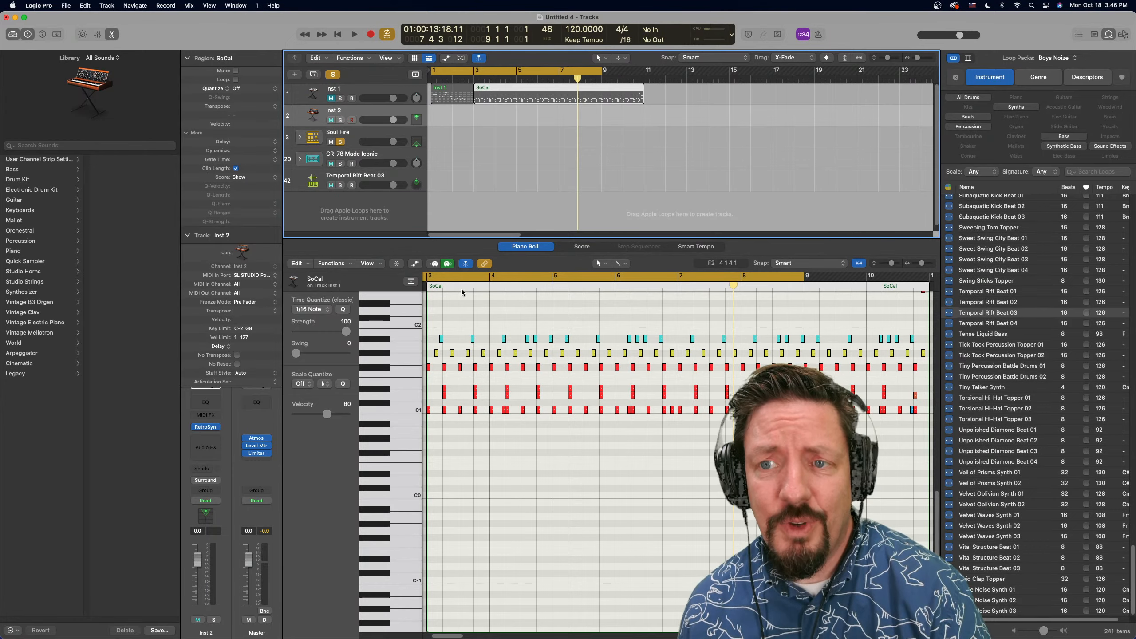
{"action": "scroll", "coordinate": [461, 289], "scroll_direction": "left", "scroll_amount": 3}
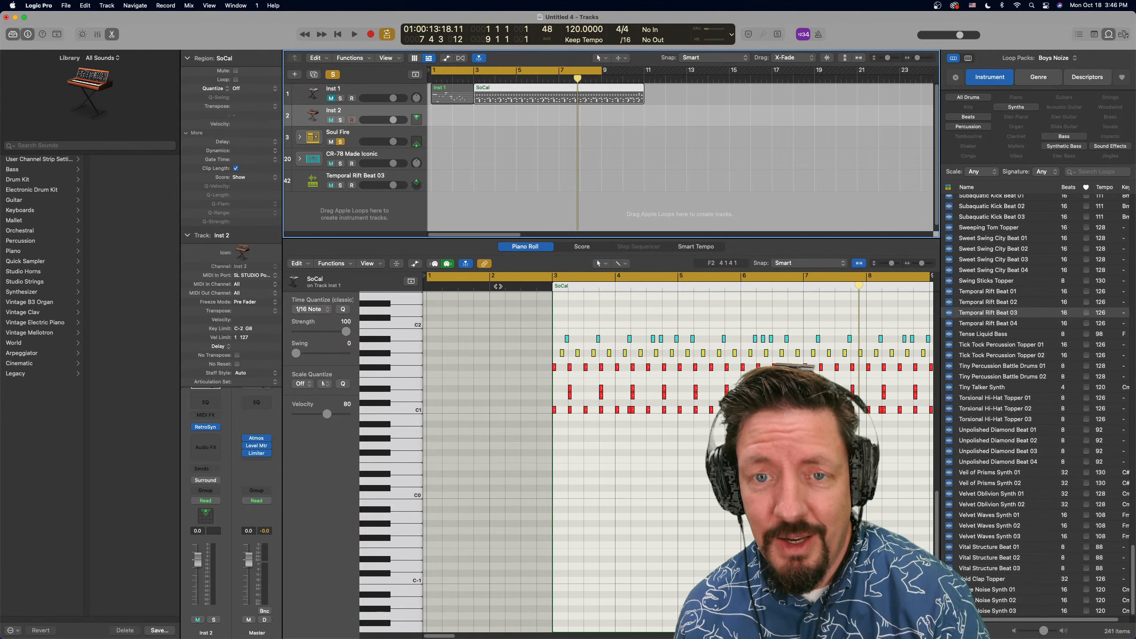